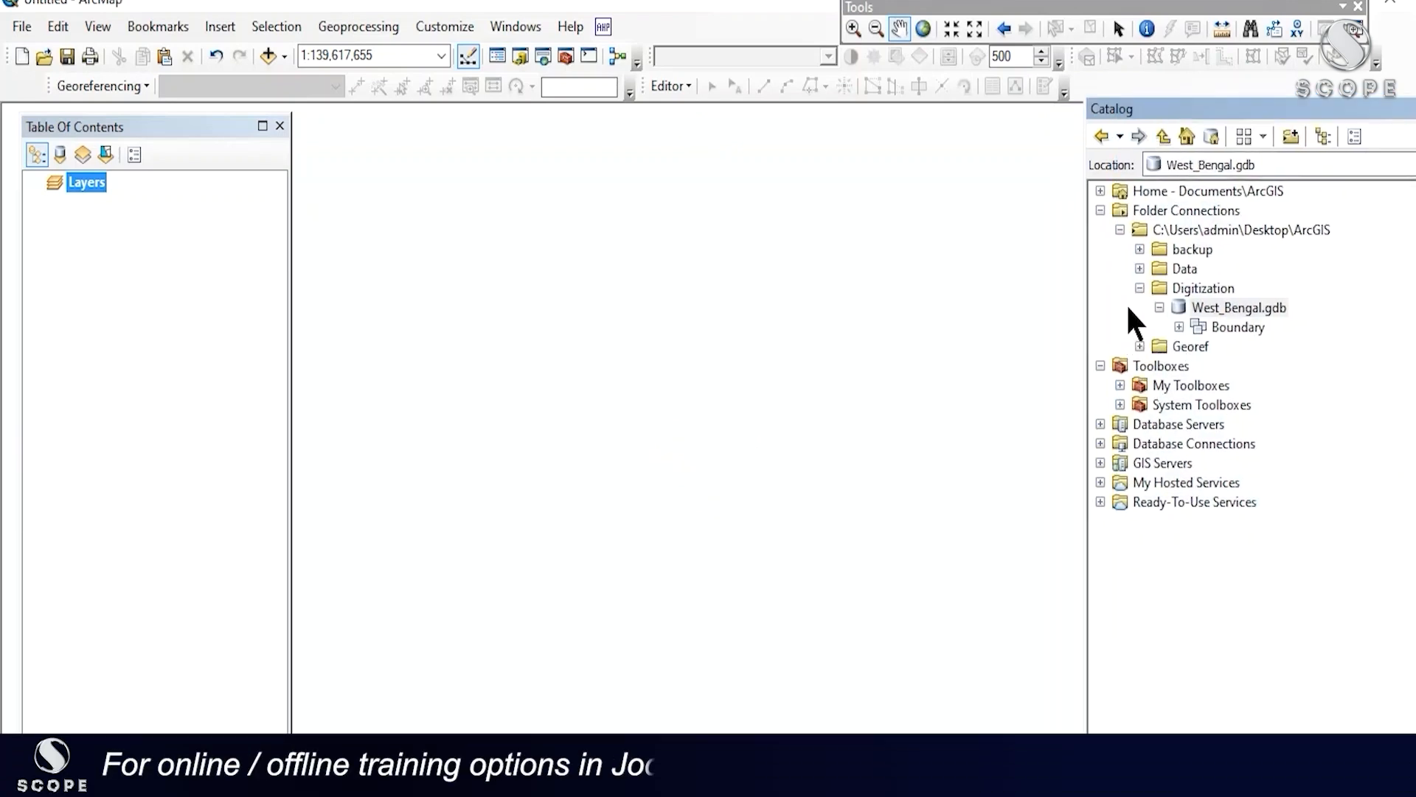
- Add the wb.tif raster from the Georef folder to the map
left_click(1140, 346)
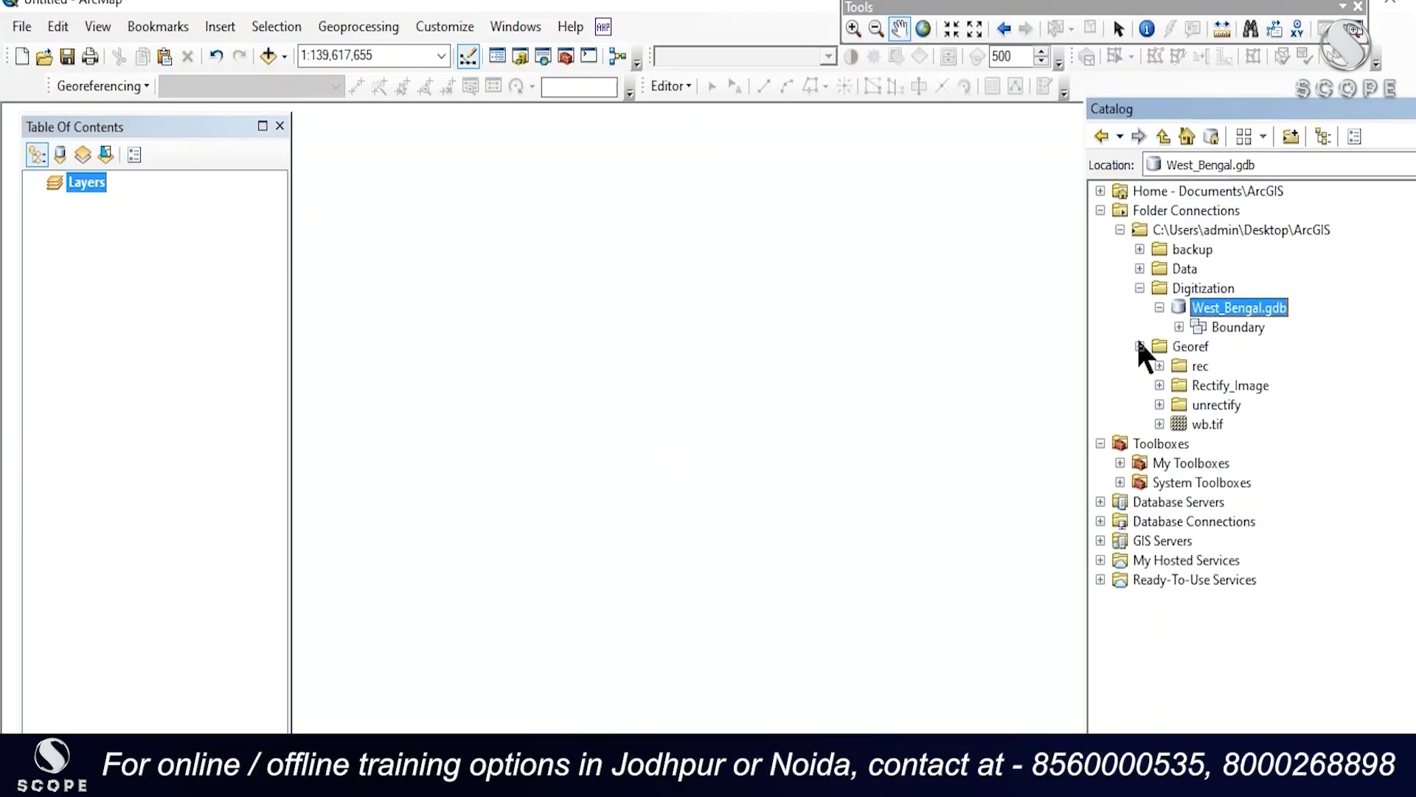
left_click(1203, 423)
left_click_drag(1206, 422, 155, 373)
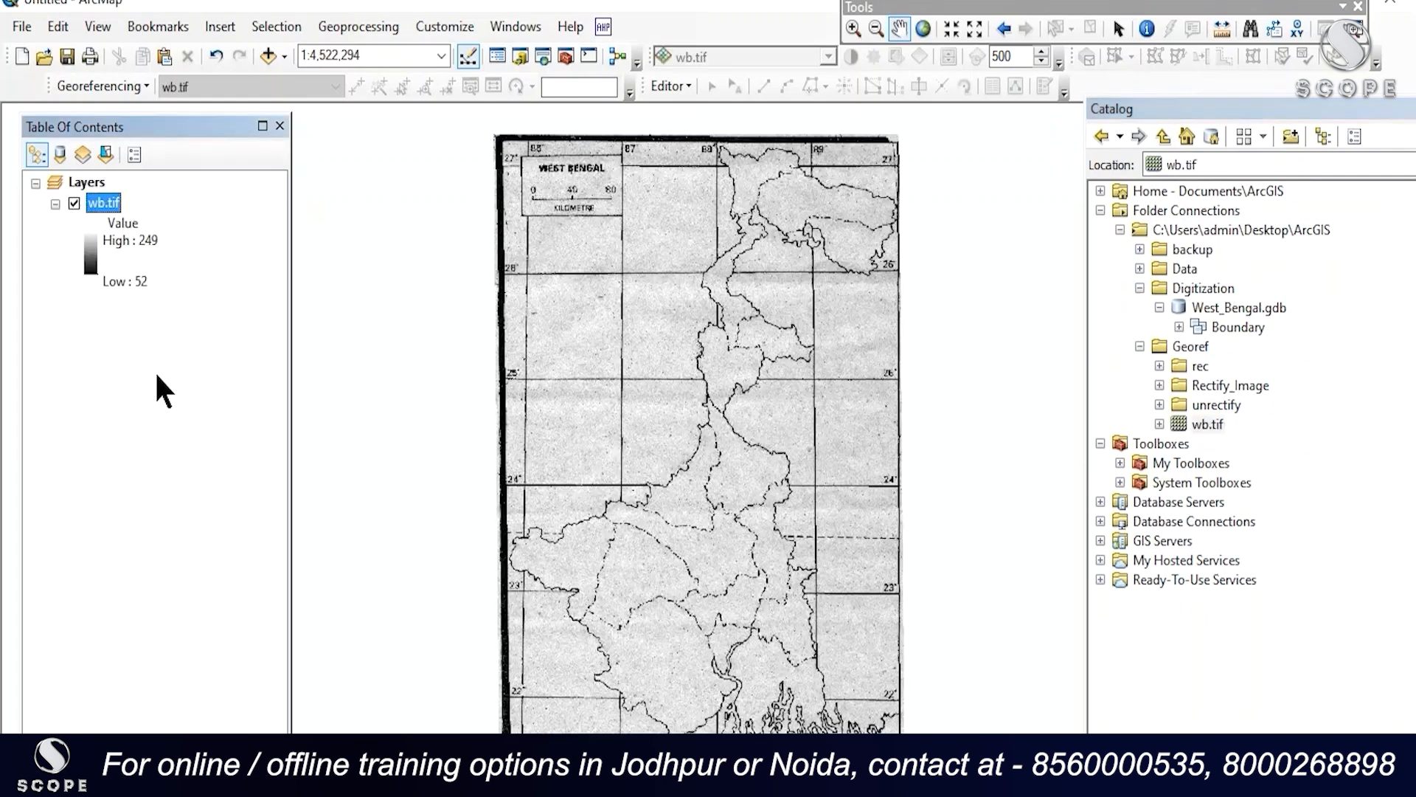
left_click_drag(630, 289, 590, 321)
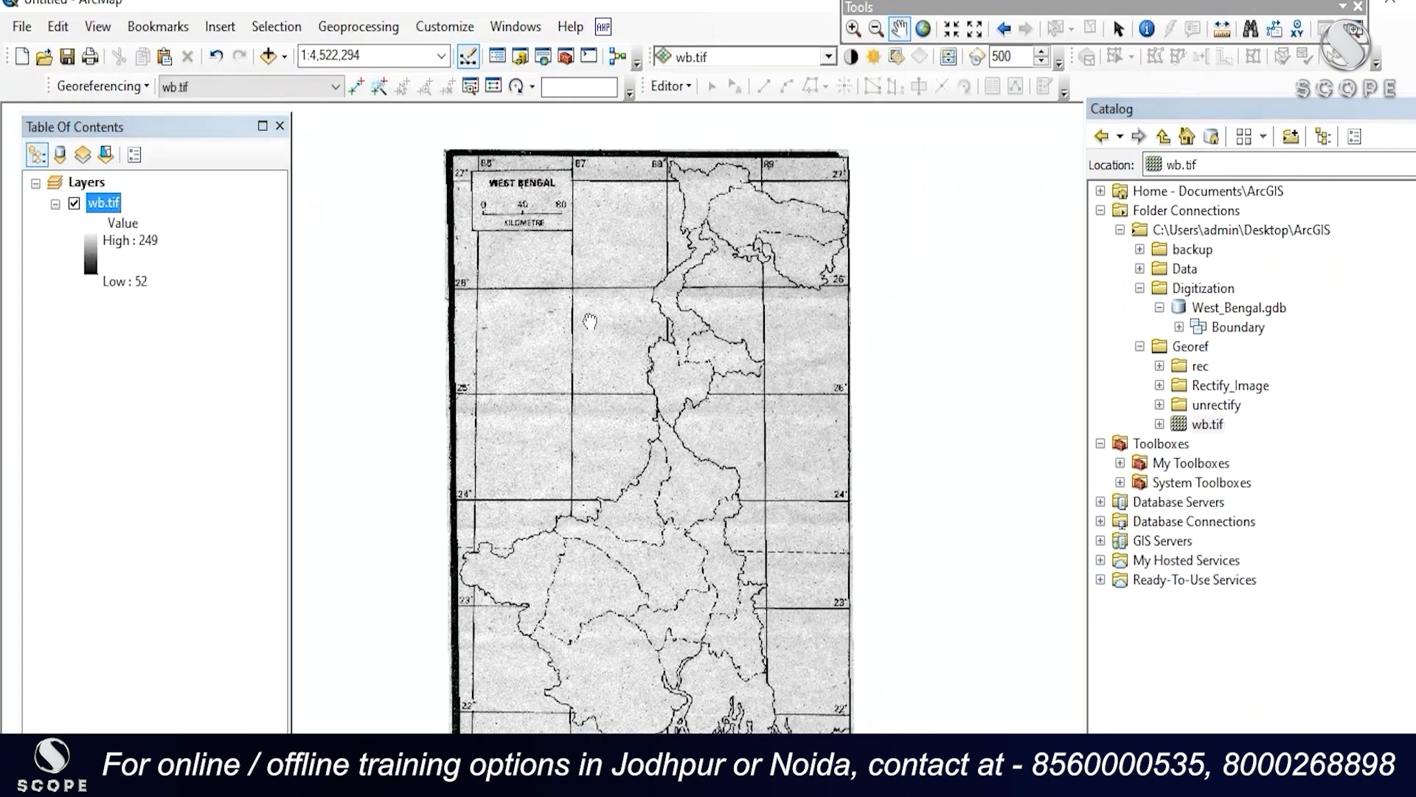
- Save the map document as West_Bengal in the Digitization folder inside the desktop's ArcGIS folder
left_click(65, 59)
left_click(476, 350)
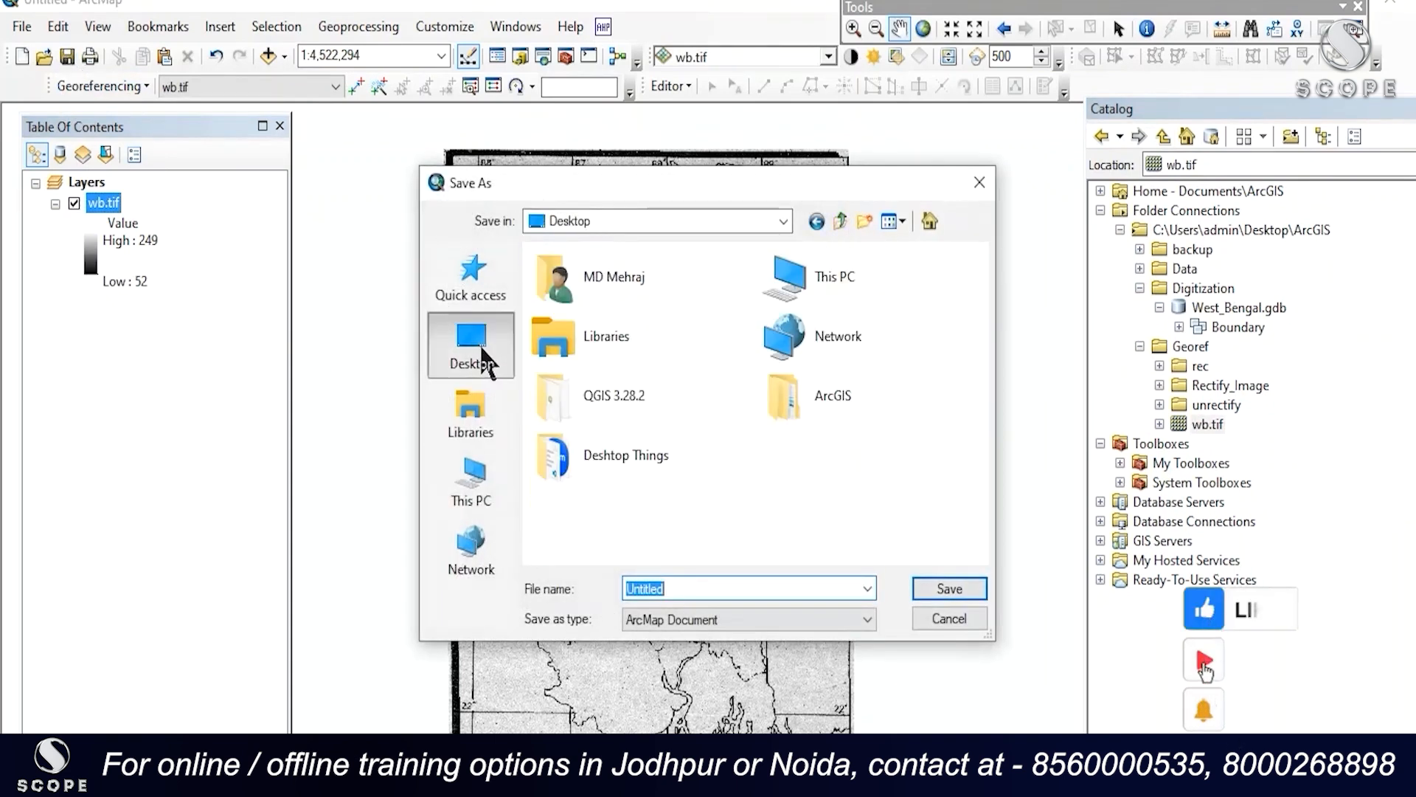
double_click(841, 402)
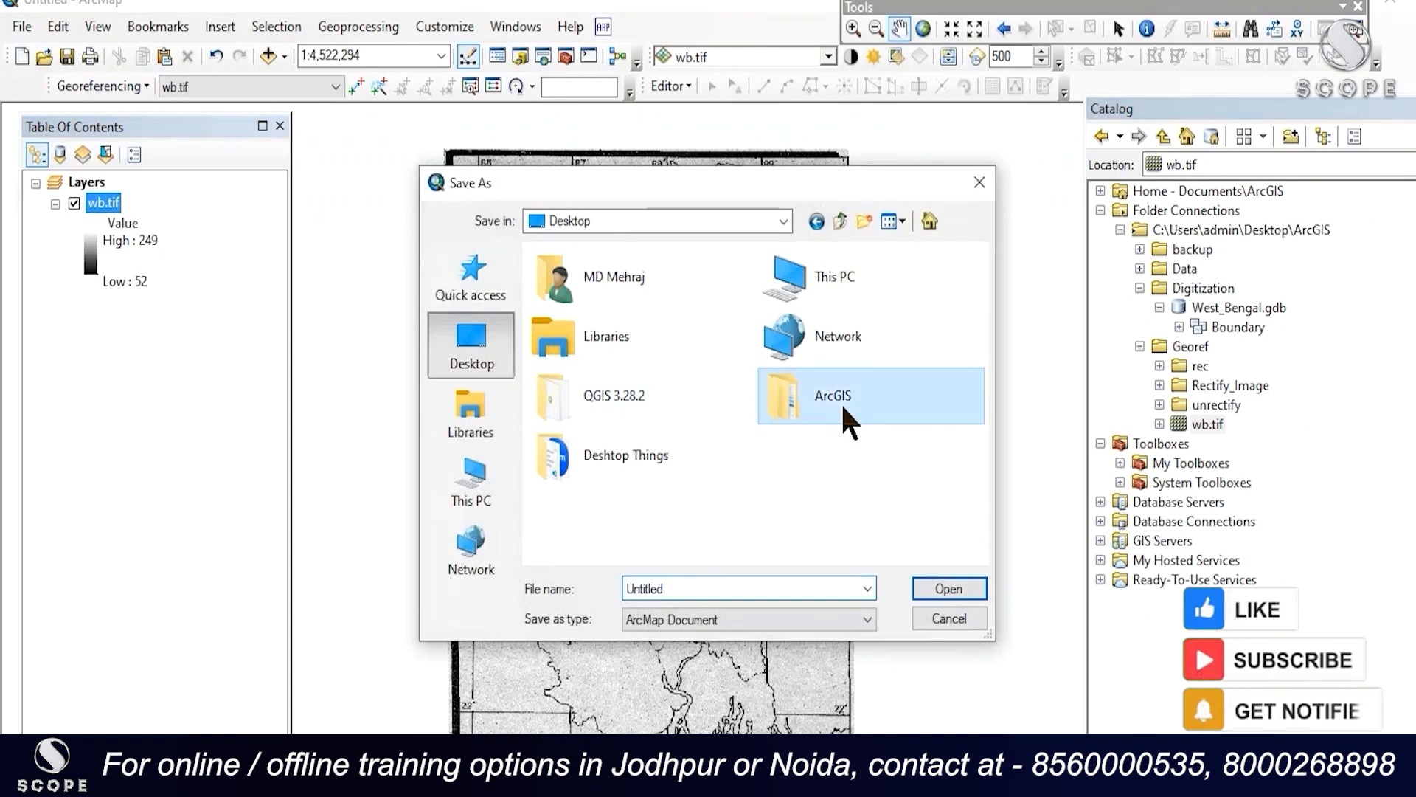
double_click(572, 325)
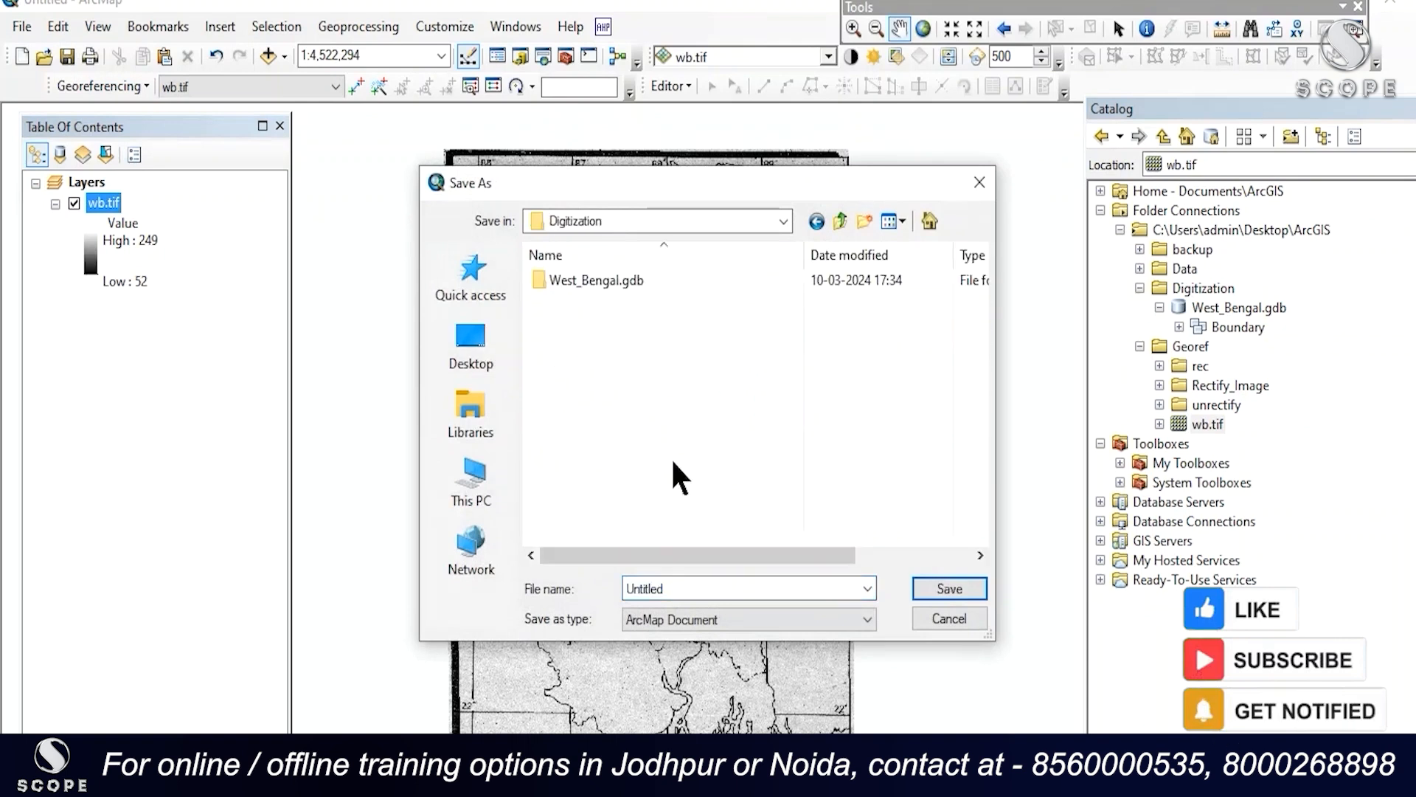
double_click(701, 588)
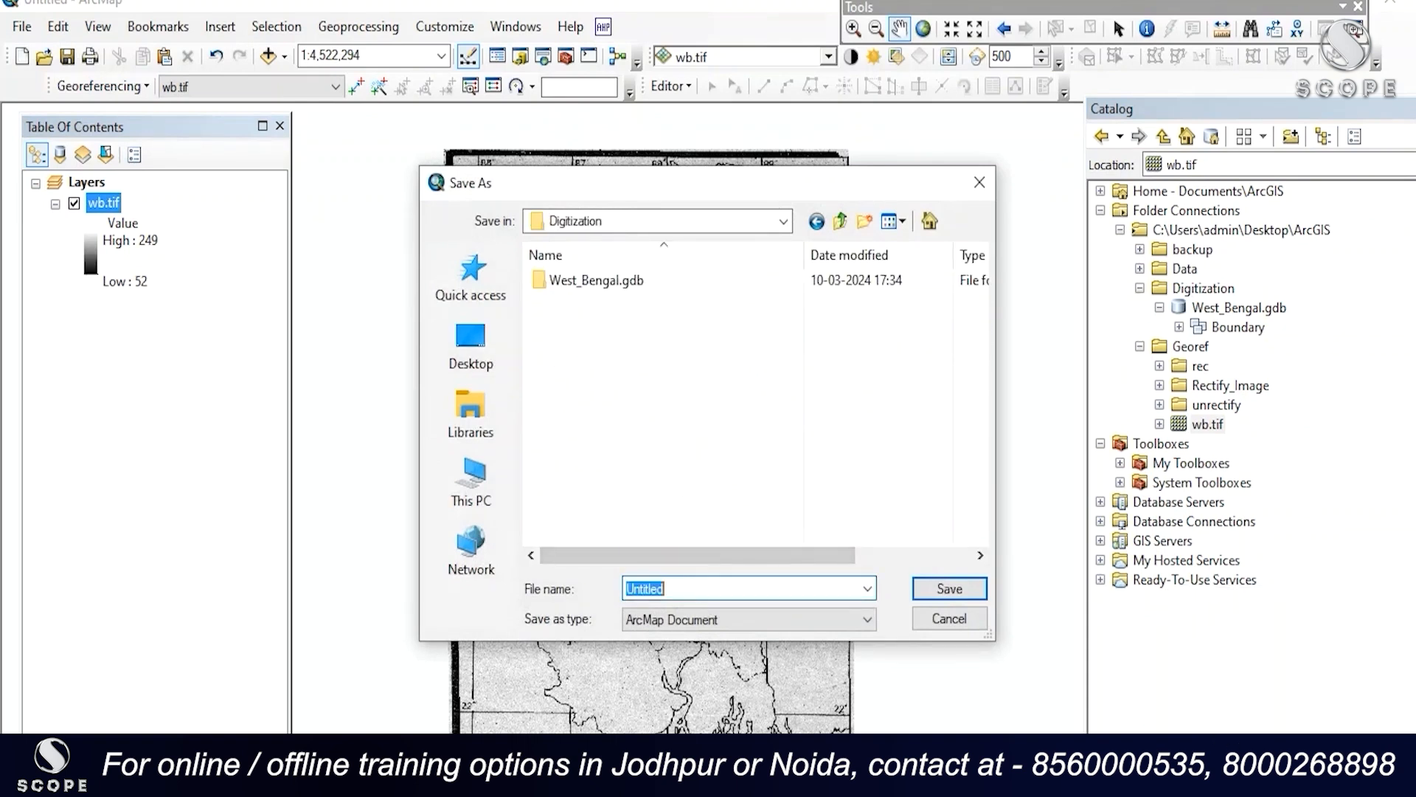
type("West_Bengal")
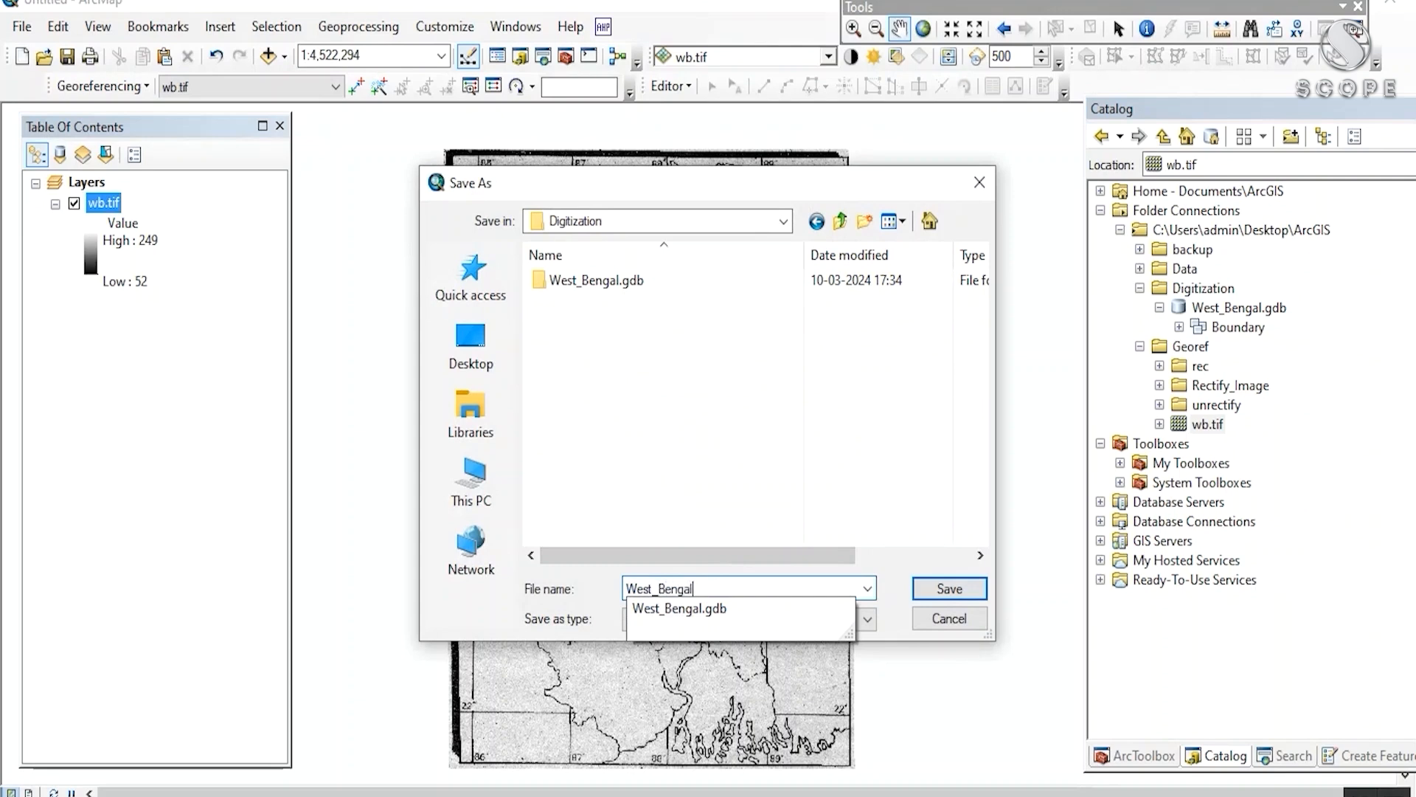
left_click(951, 591)
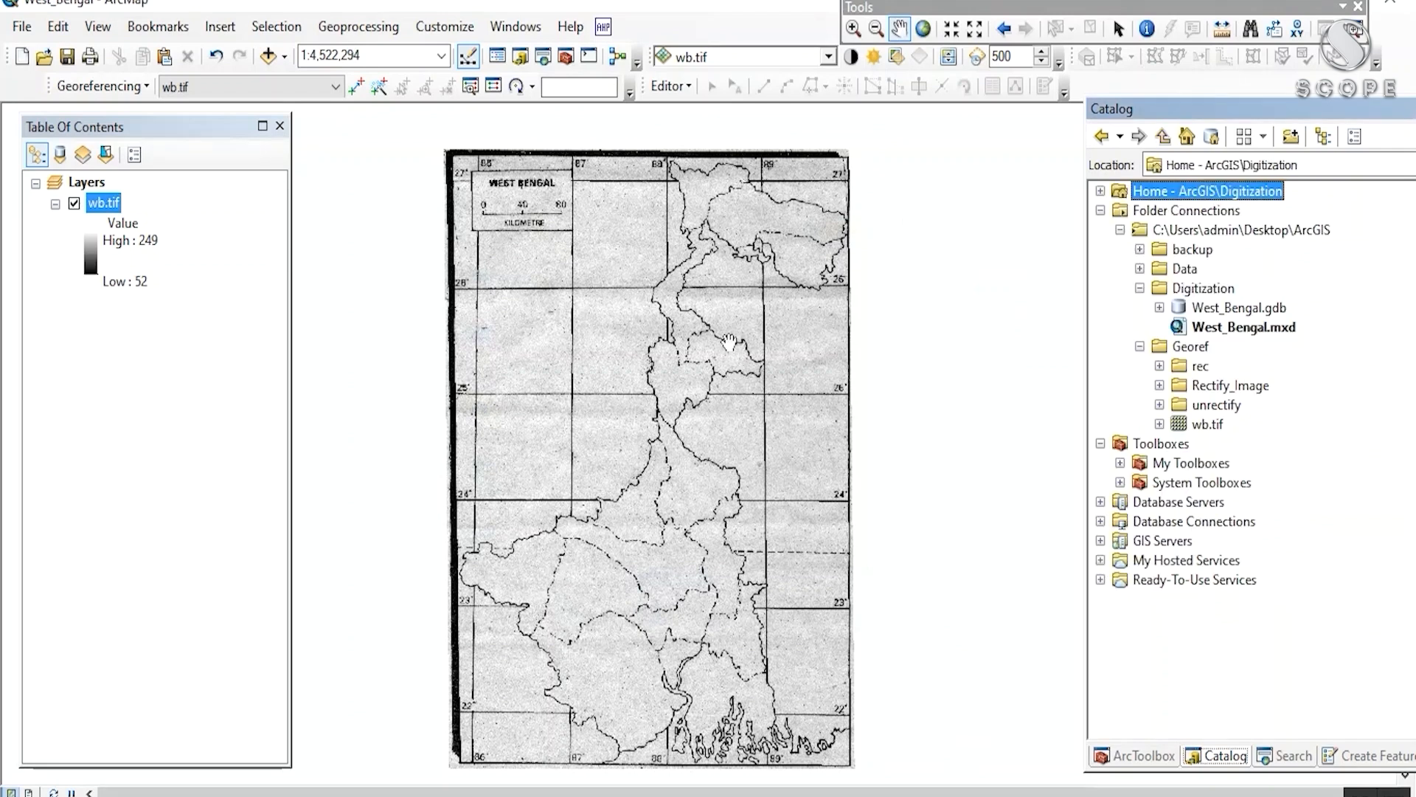
- Add the WestBengalBoundary feature class from the Boundary dataset of West_Bengal.gdb above the wb.tif layer
left_click(1160, 307)
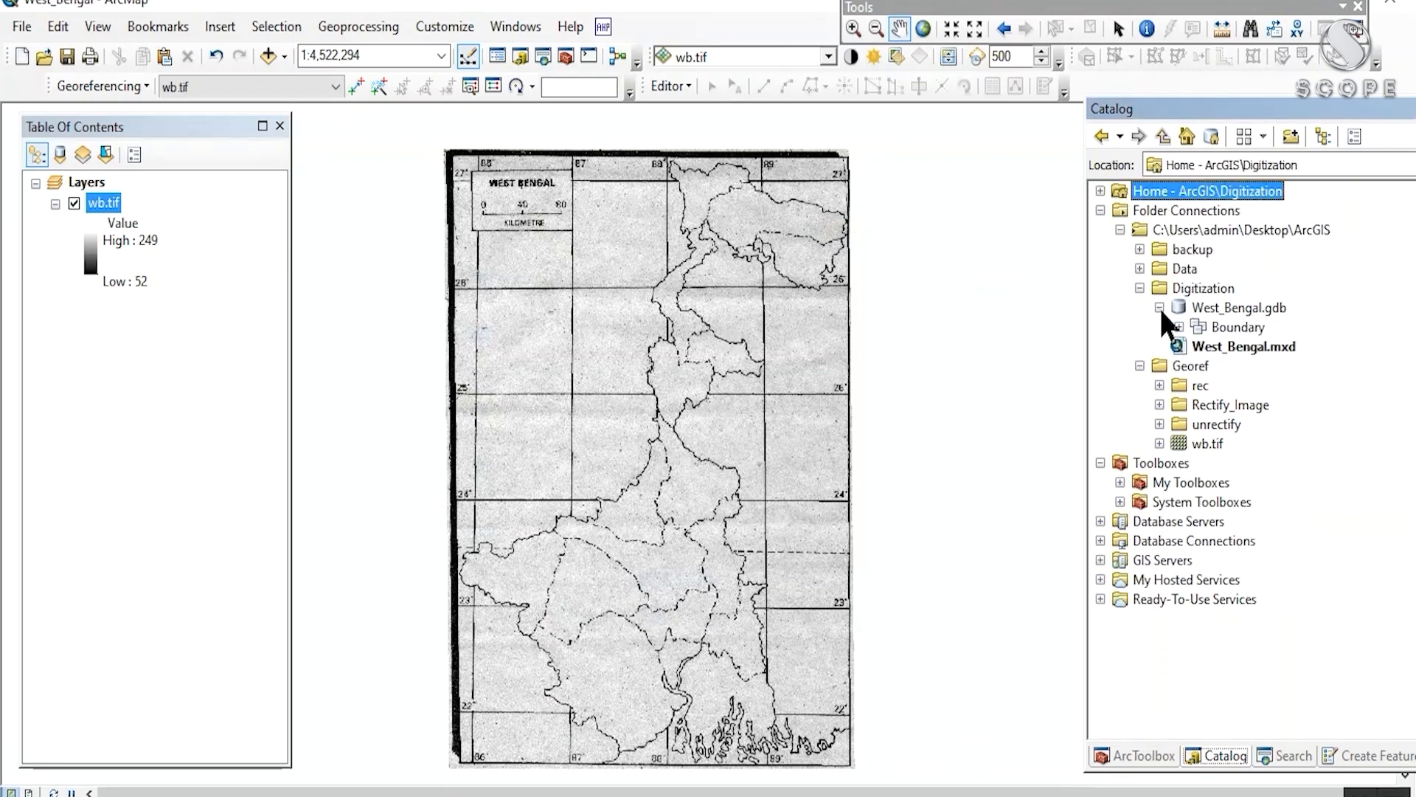
left_click(1180, 327)
left_click(1285, 346)
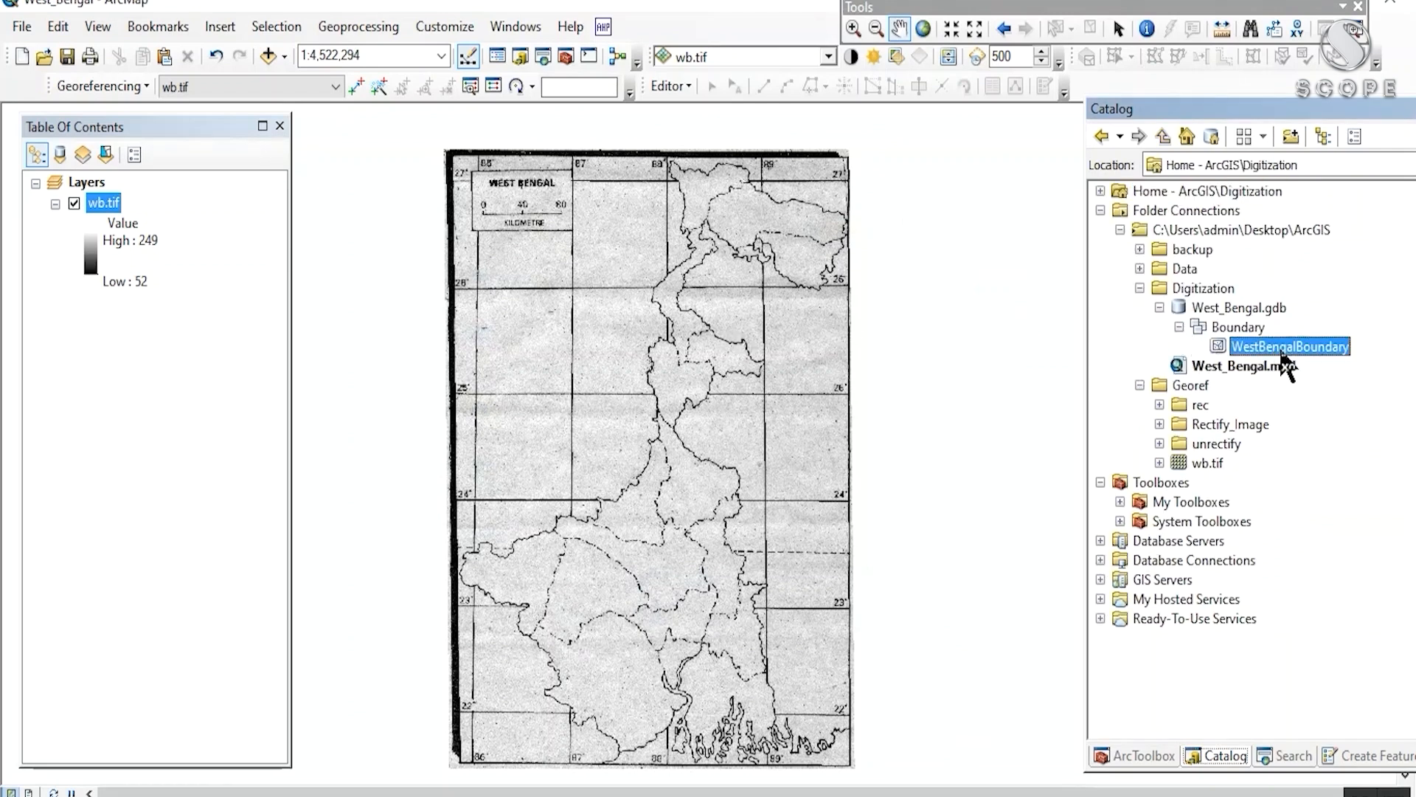
left_click_drag(1319, 352, 165, 194)
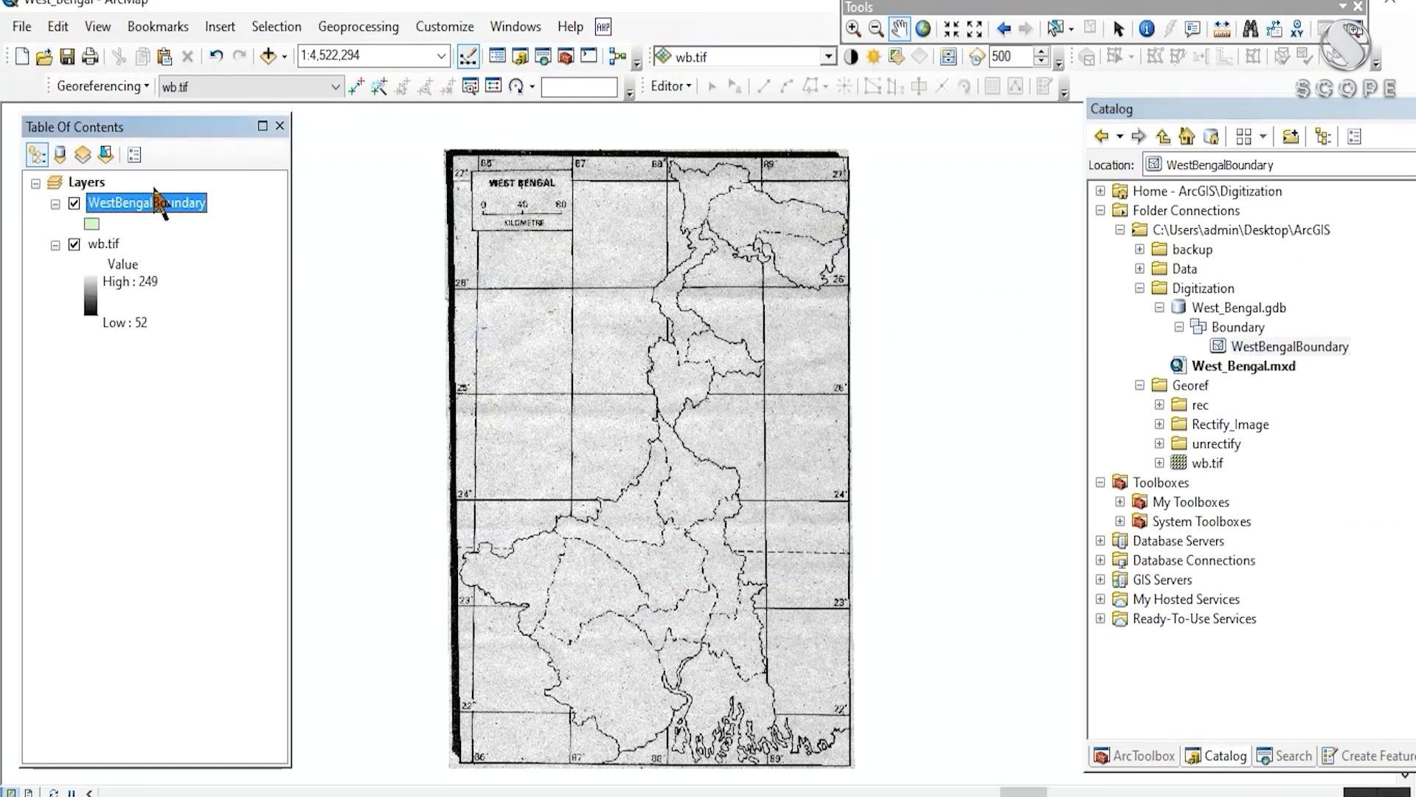
- Turn off the visibility of the WestBengalBoundary and wb.tif layers
left_click_drag(579, 353, 544, 285)
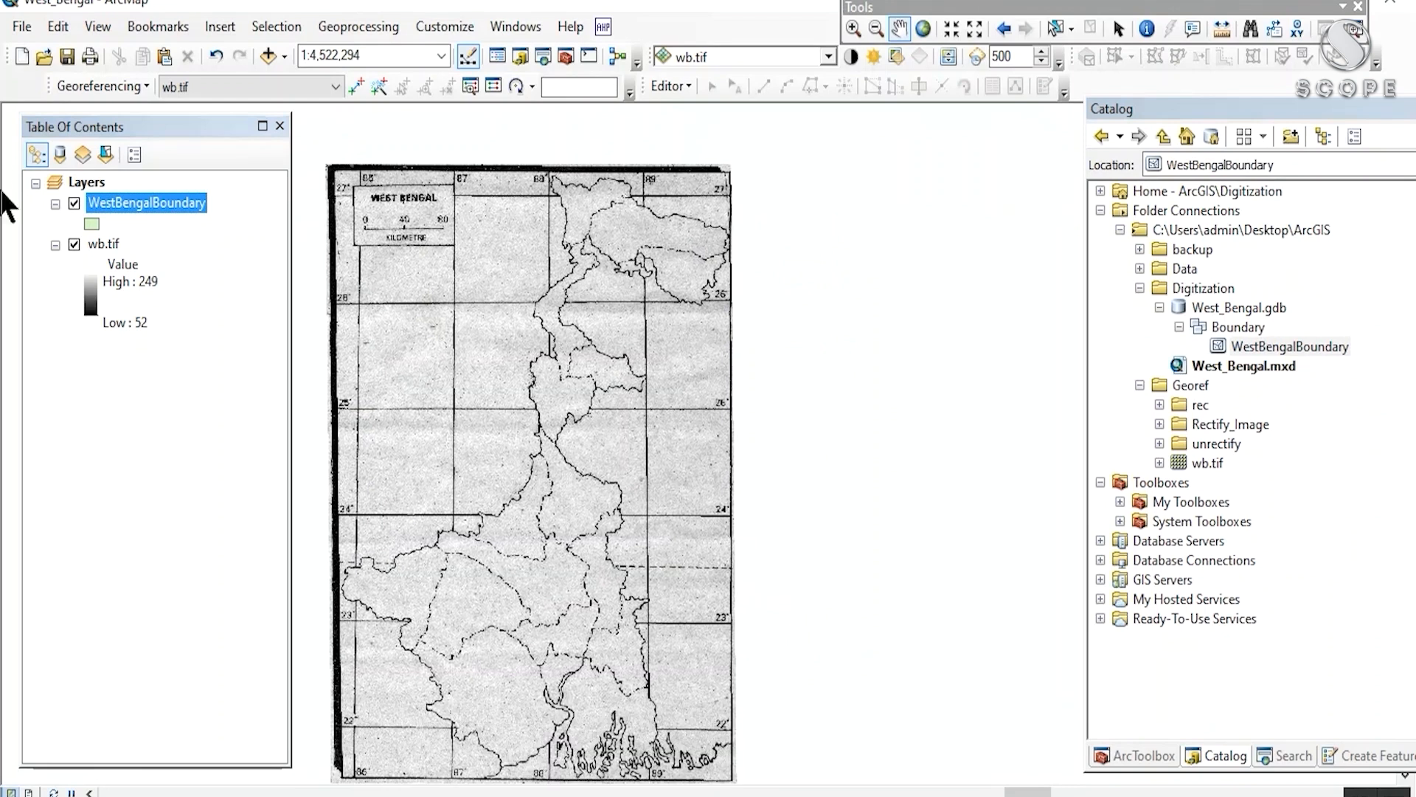
left_click(74, 202)
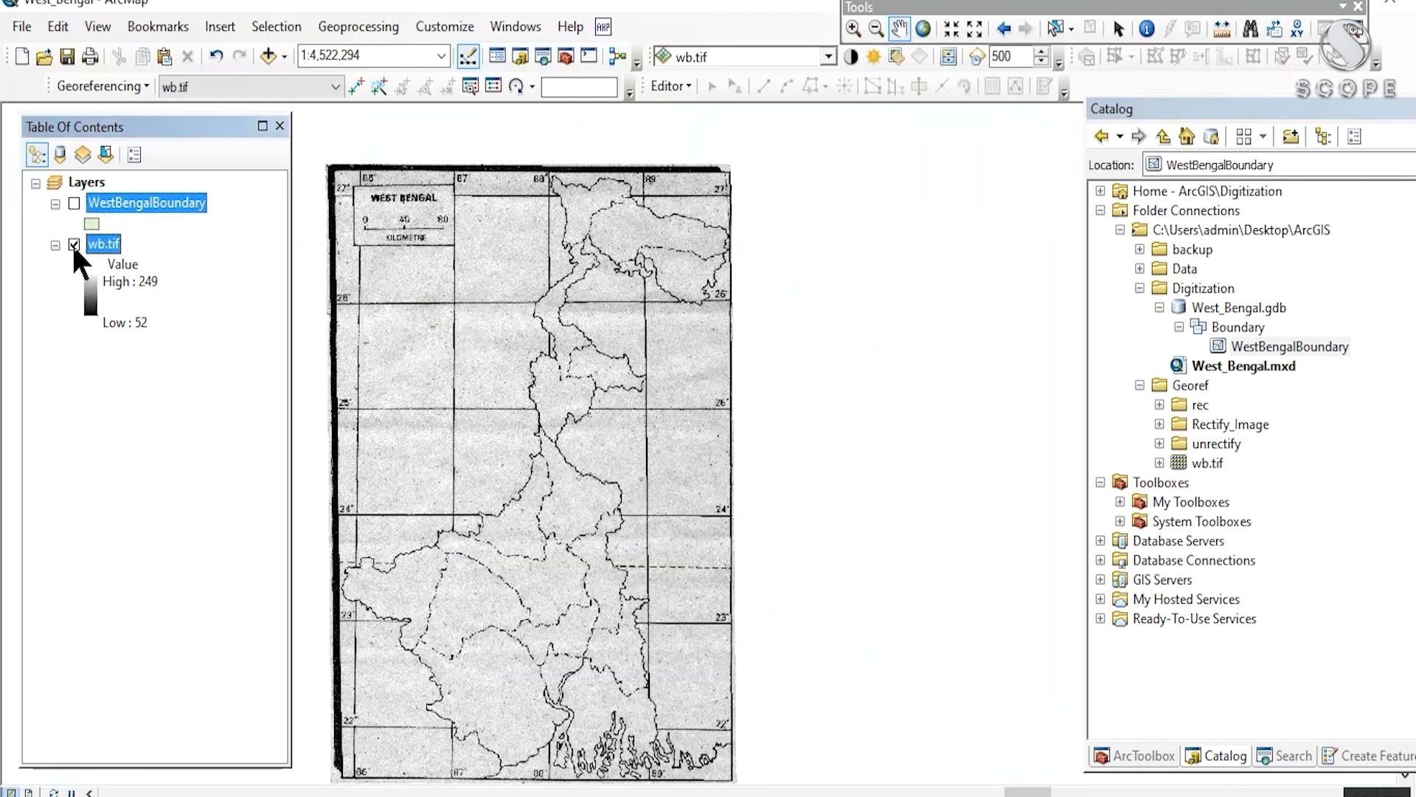
left_click(74, 245)
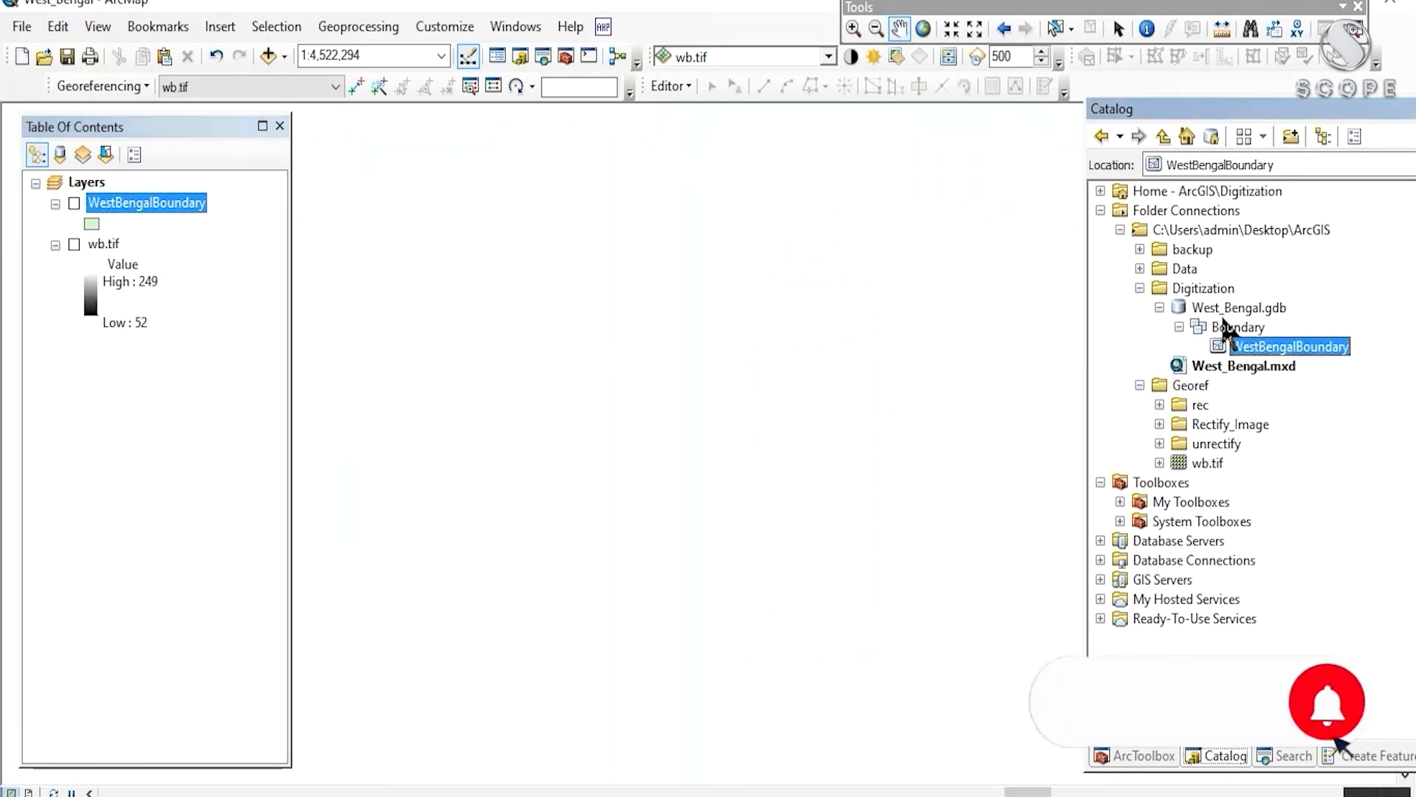
- Create a feature dataset named test in West_Bengal.gdb, keeping the default tolerances
right_click(1230, 309)
mouse_move(1246, 538)
left_click(1156, 541)
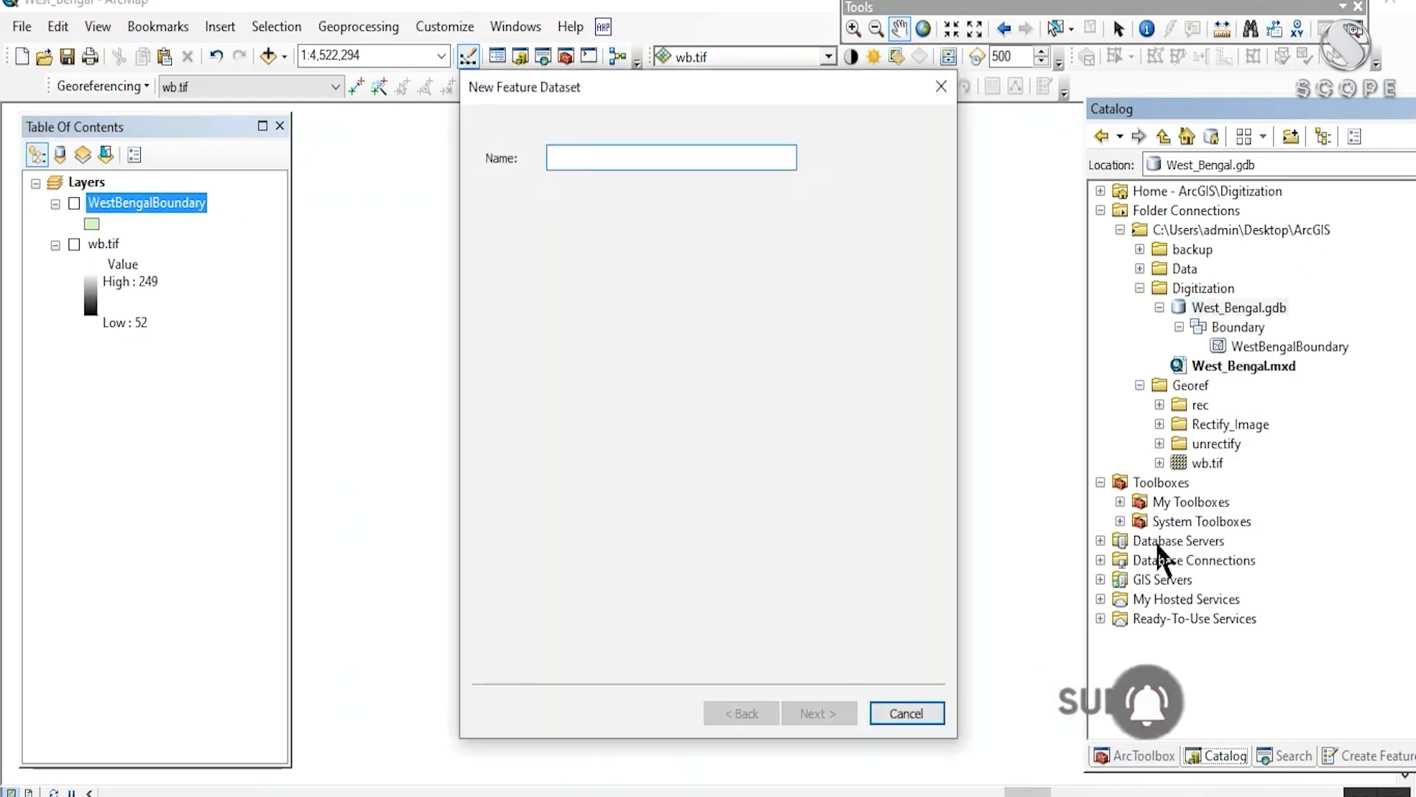
type("test")
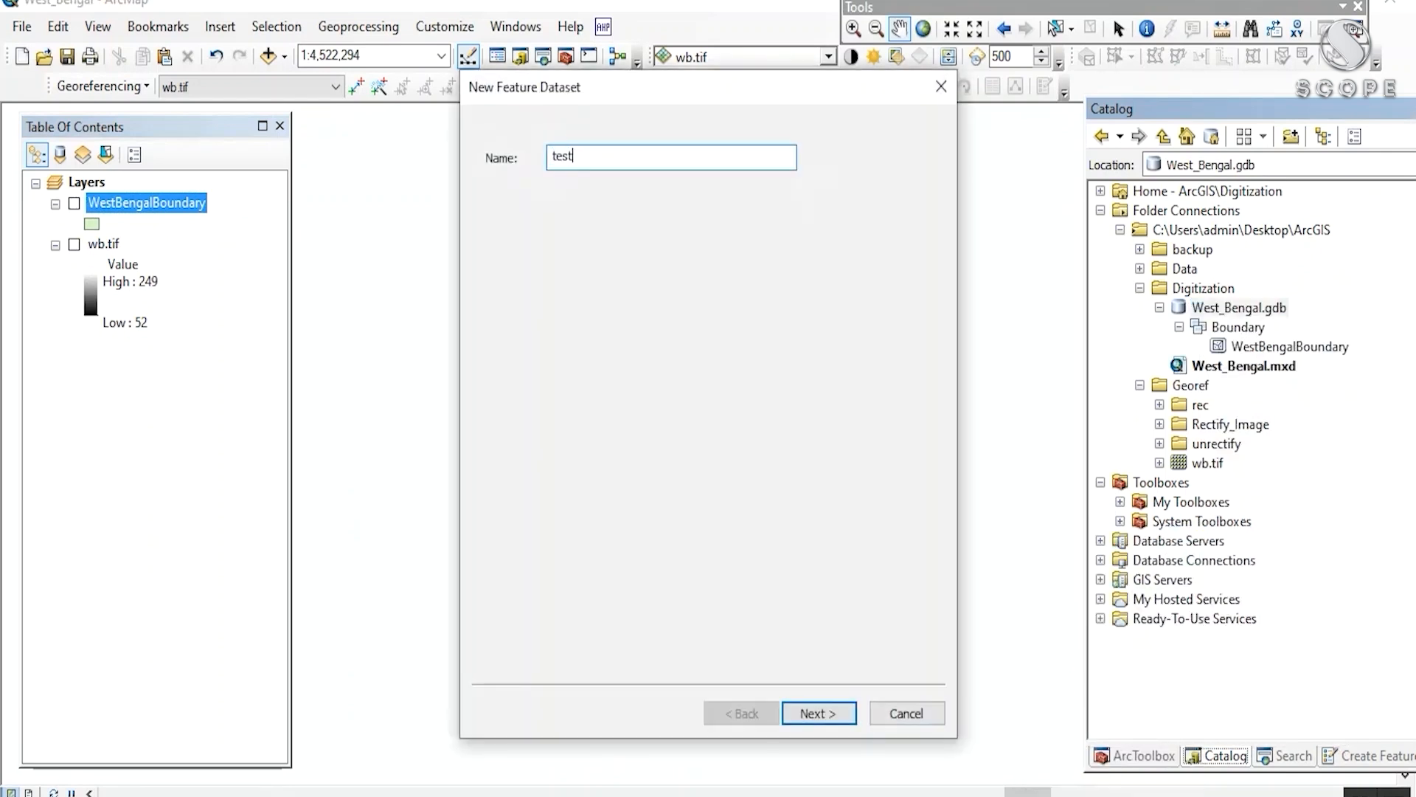
left_click(810, 713)
left_click(810, 713)
left_click(810, 713)
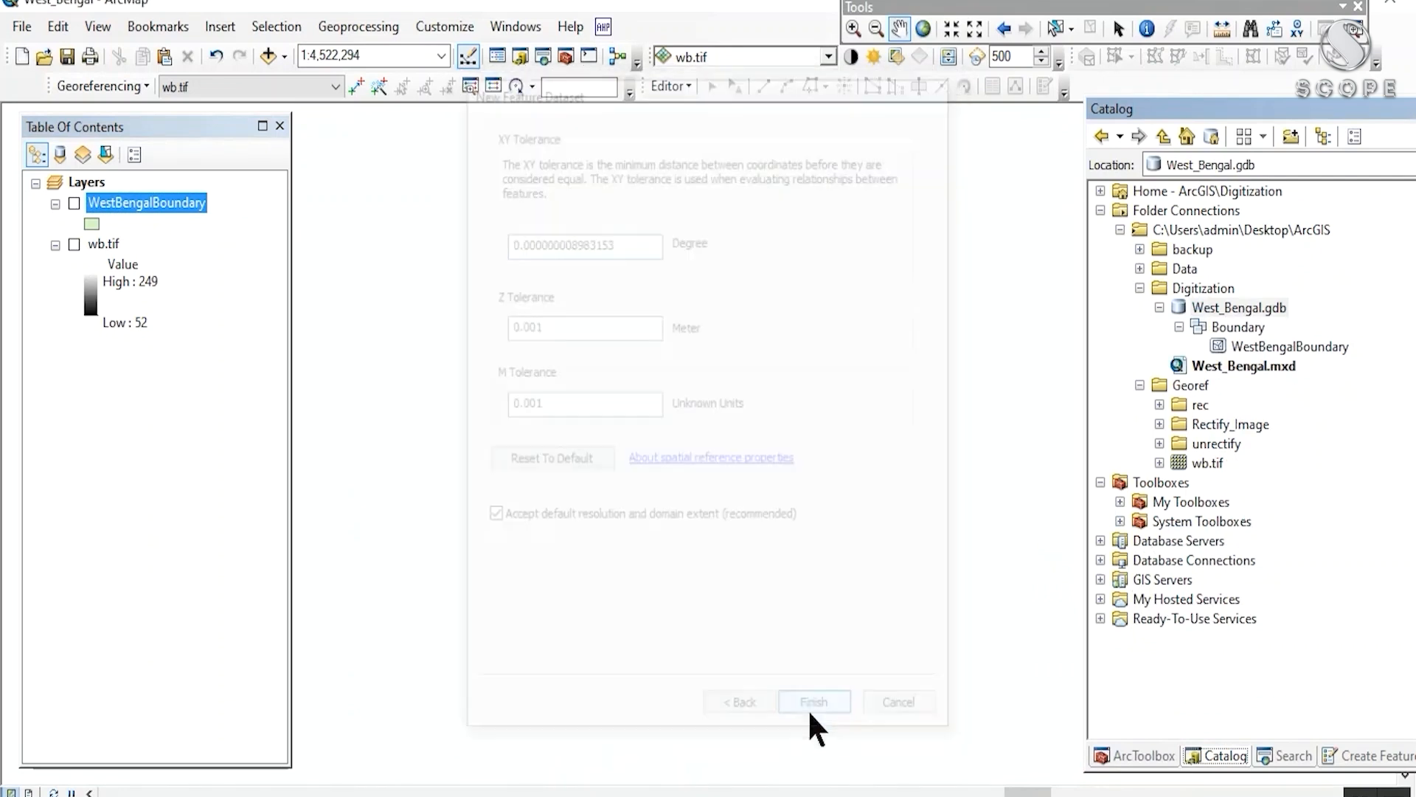
- Create a line feature class named Test in the test dataset with the default storage configuration
left_click(1220, 346)
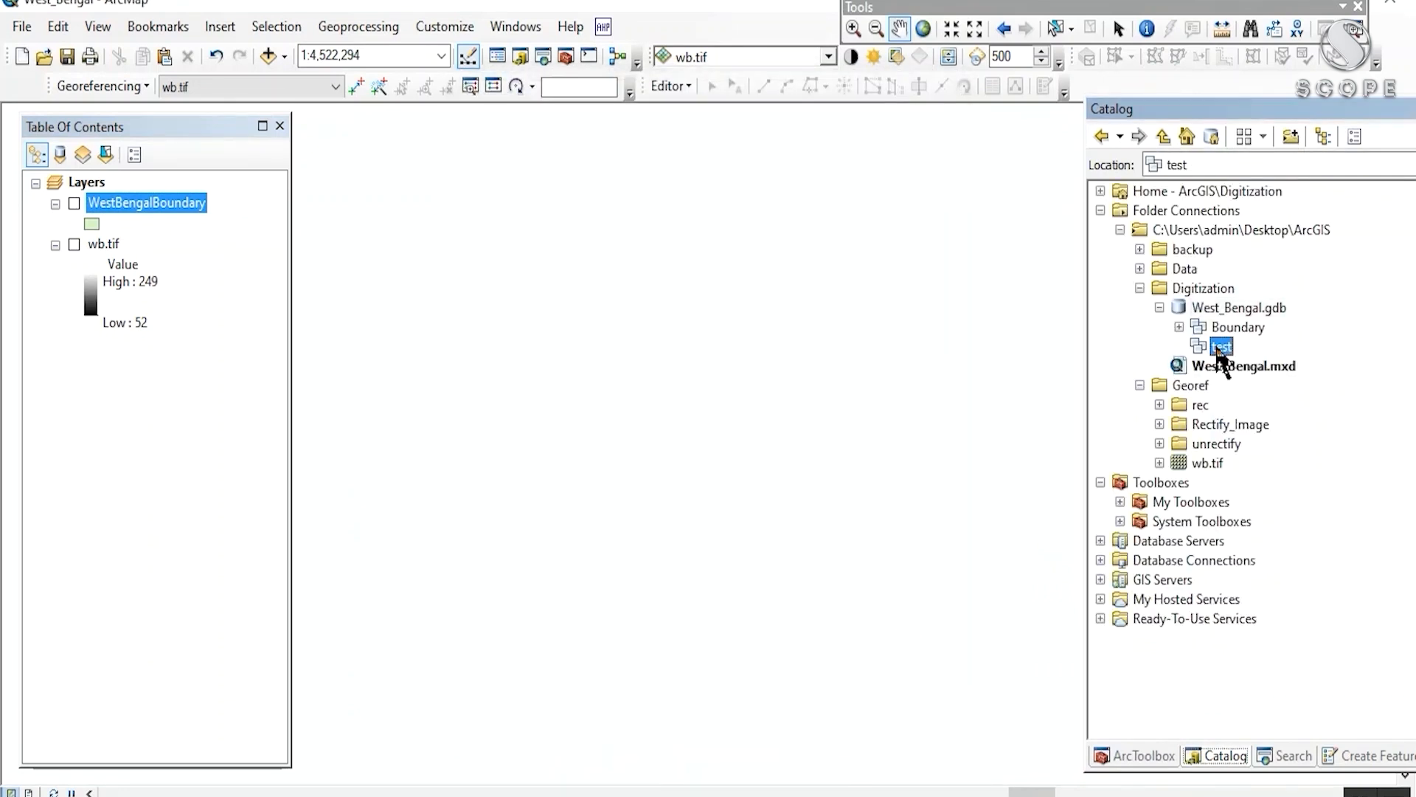
right_click(1221, 346)
mouse_move(1284, 520)
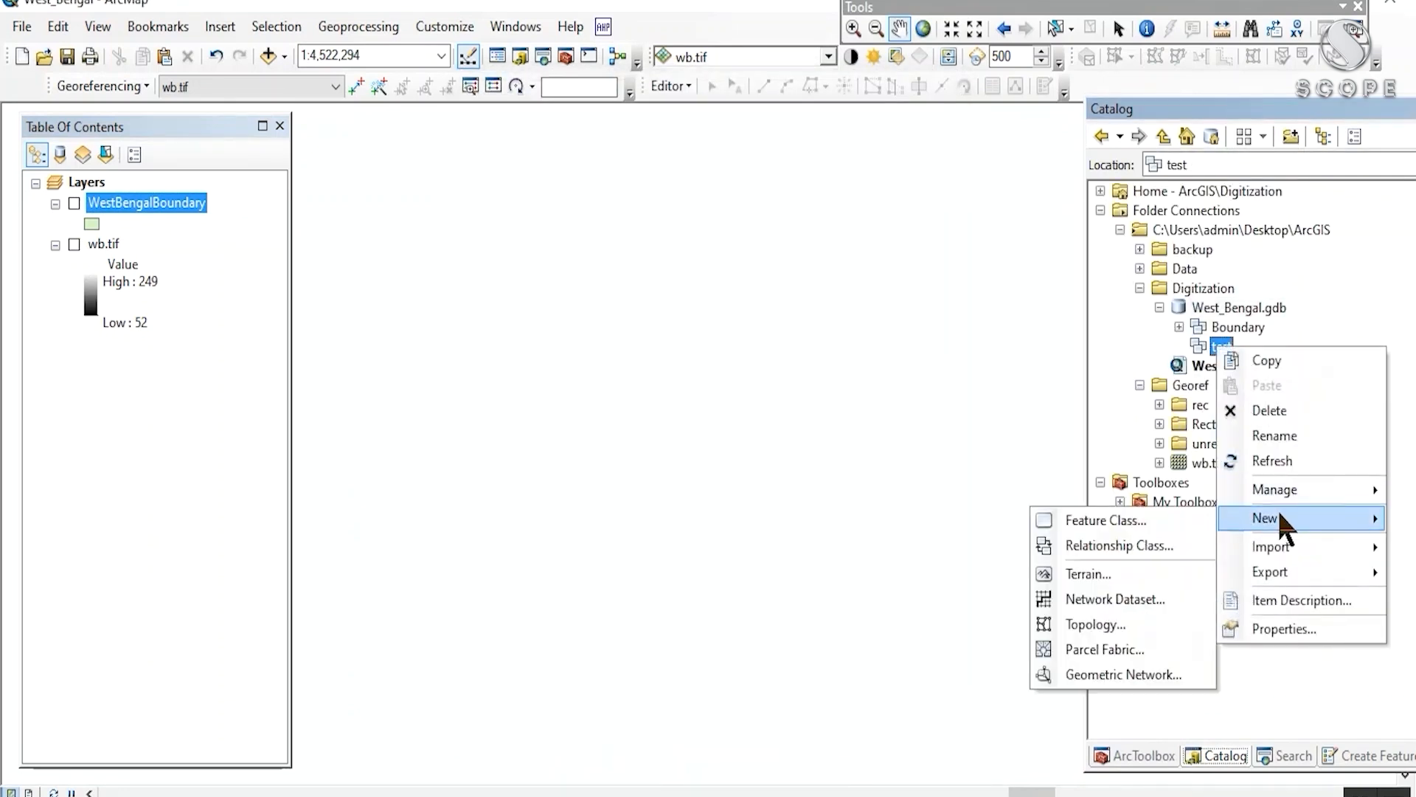
left_click(1166, 518)
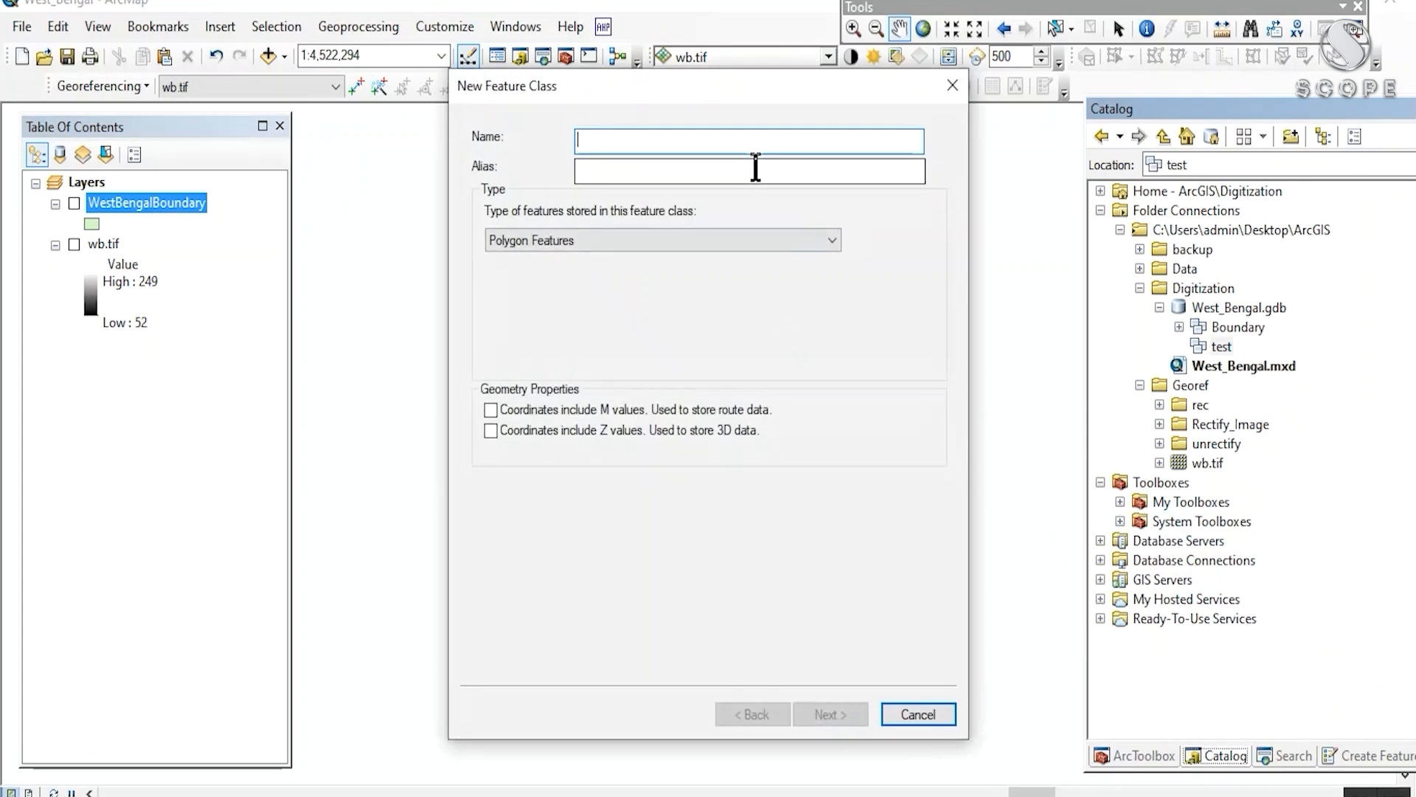
type("Test")
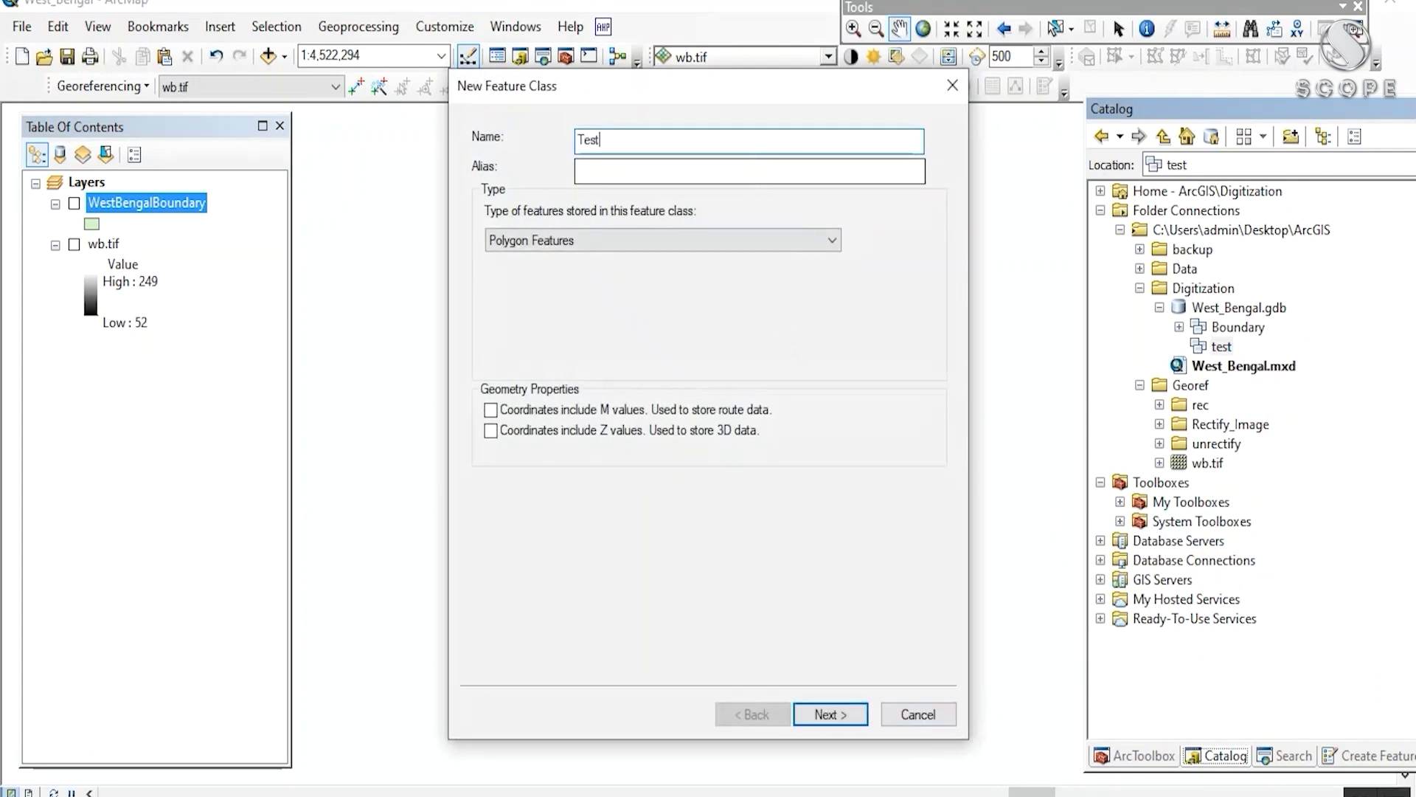
left_click(664, 239)
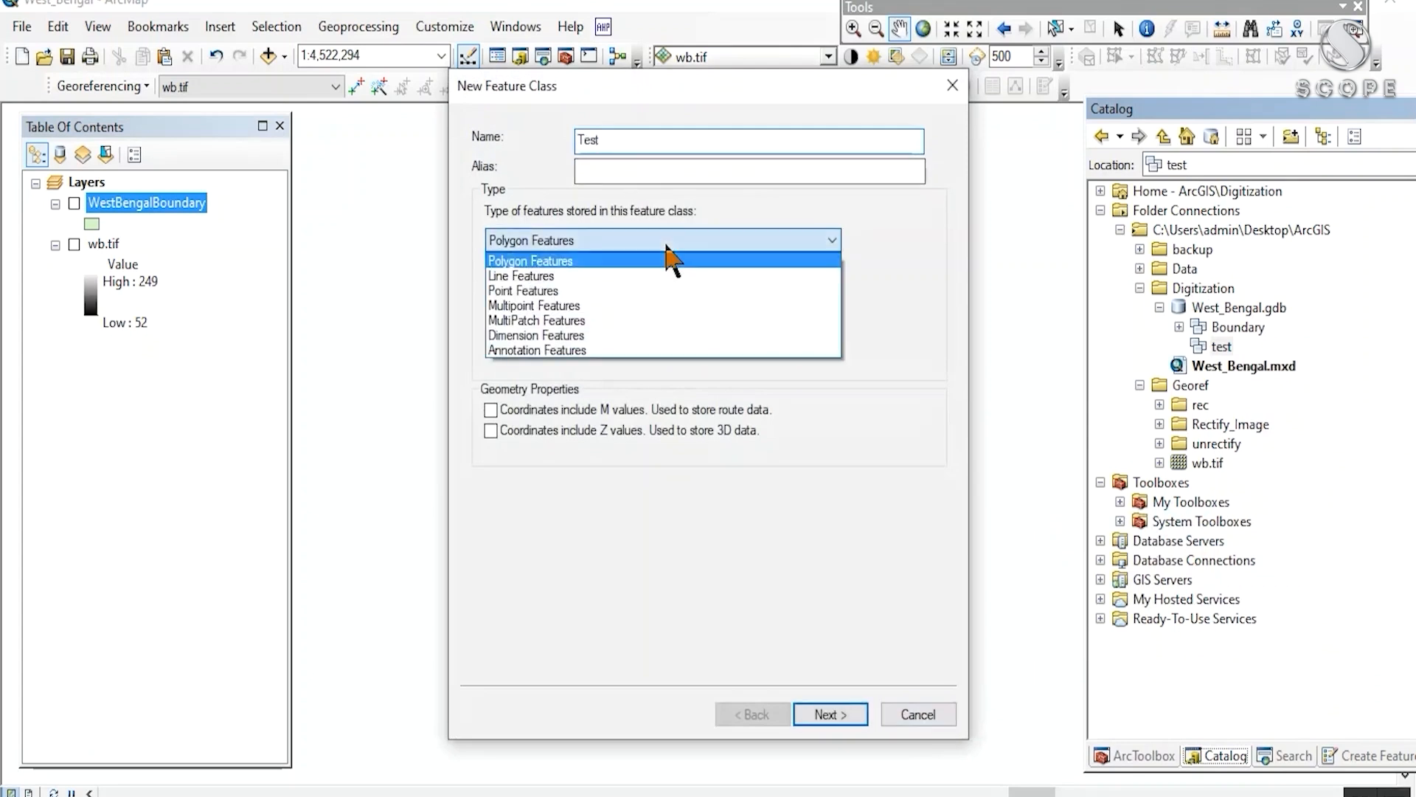
left_click(578, 276)
left_click(830, 714)
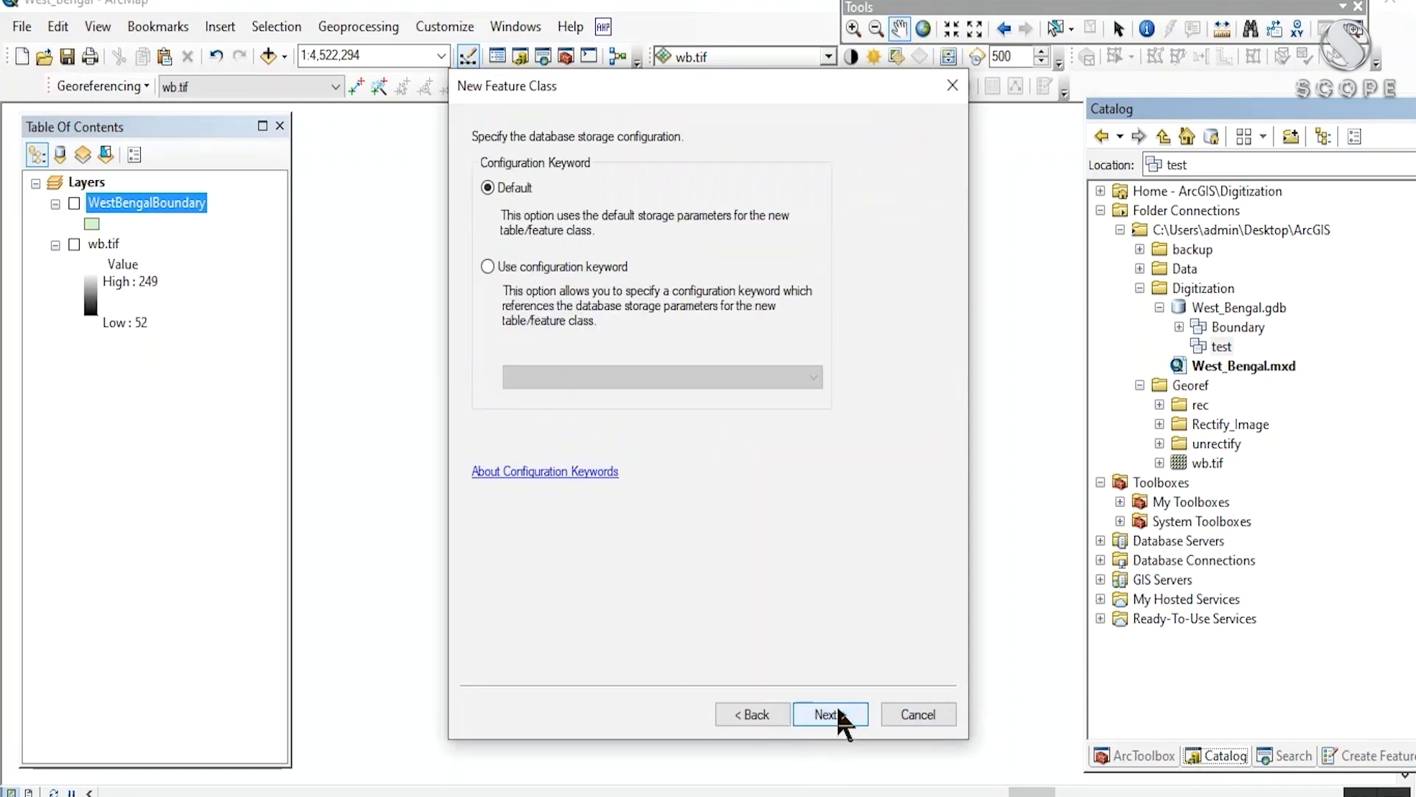
left_click(842, 717)
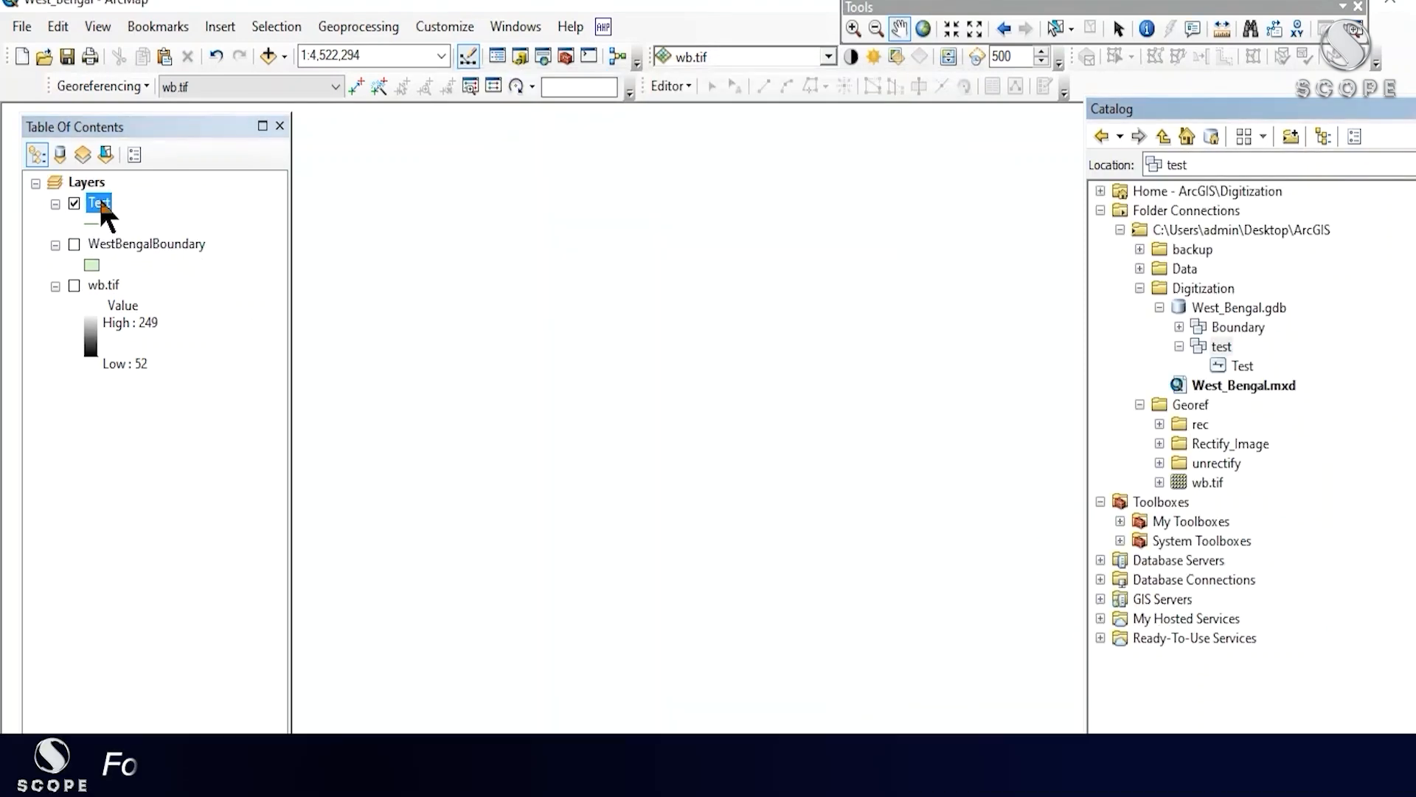
- Undock the Editor toolbar and close it
left_click_drag(1171, 105, 1192, 112)
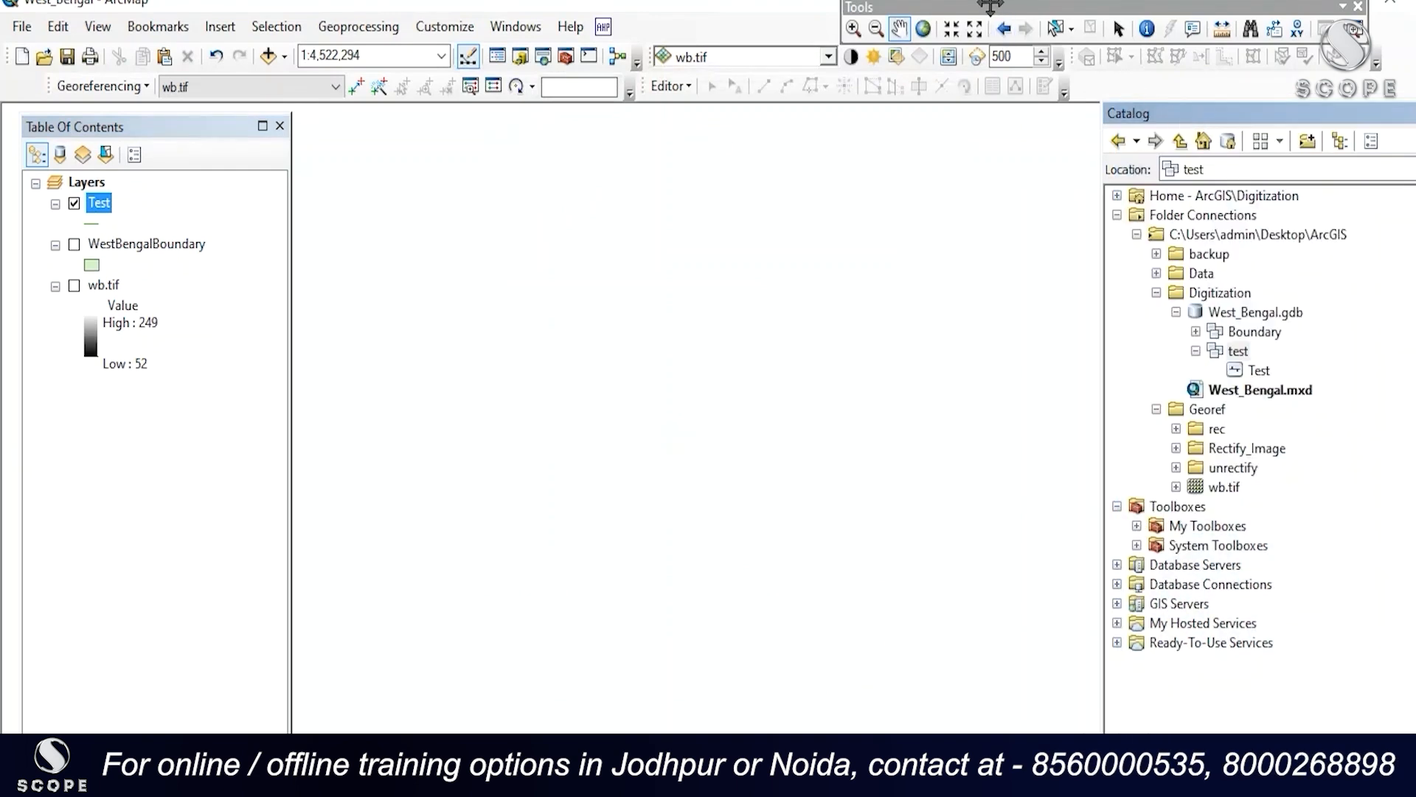
left_click_drag(991, 6, 933, 3)
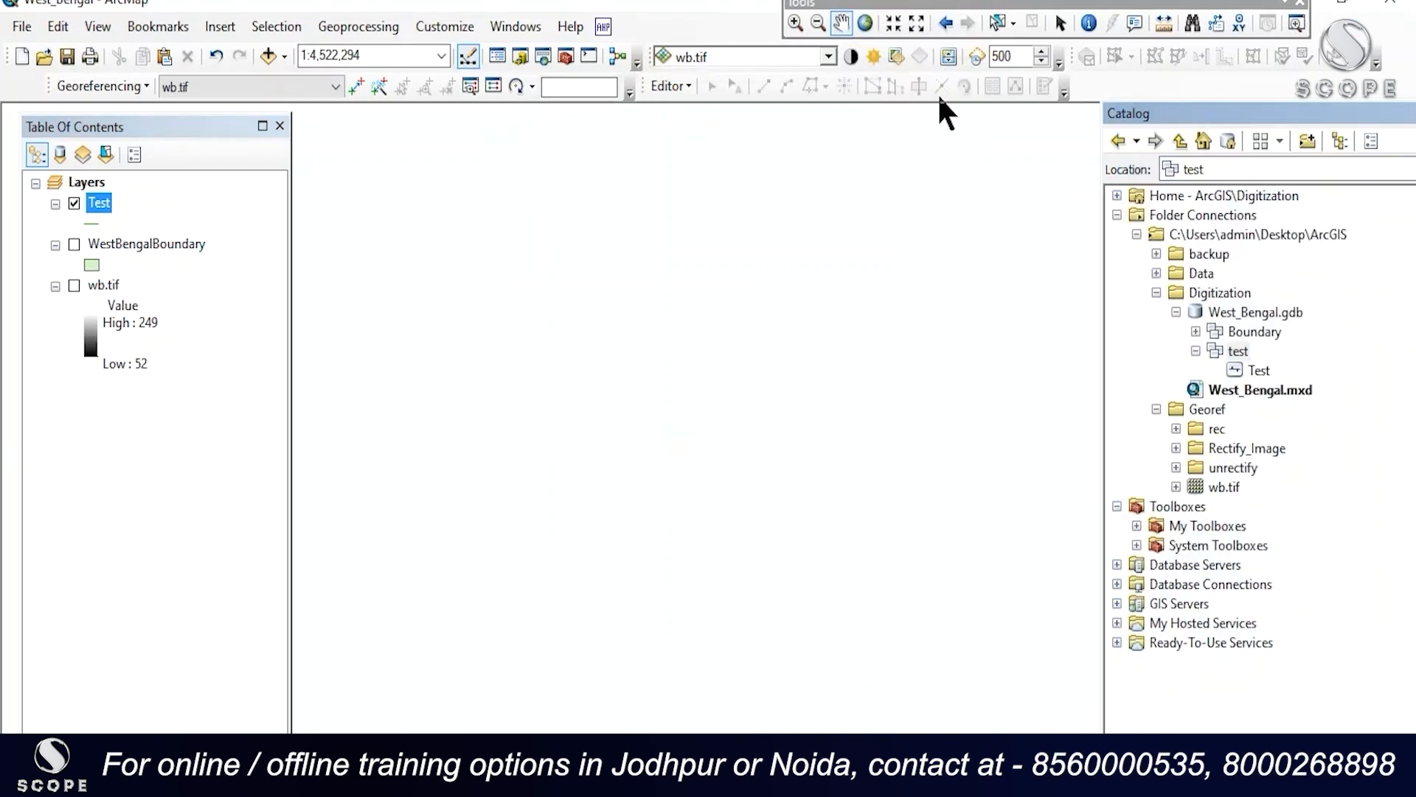
left_click_drag(641, 89, 648, 184)
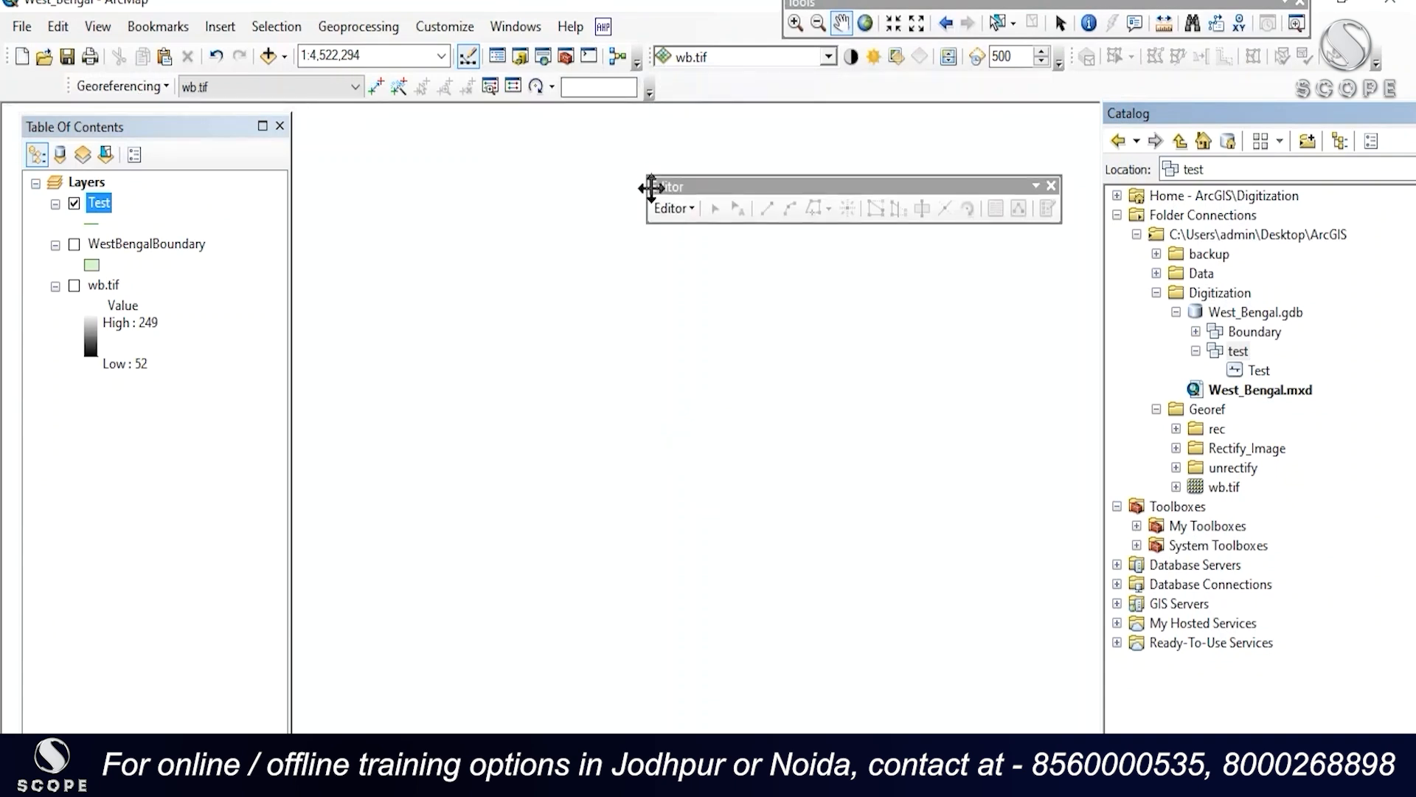
left_click(1052, 186)
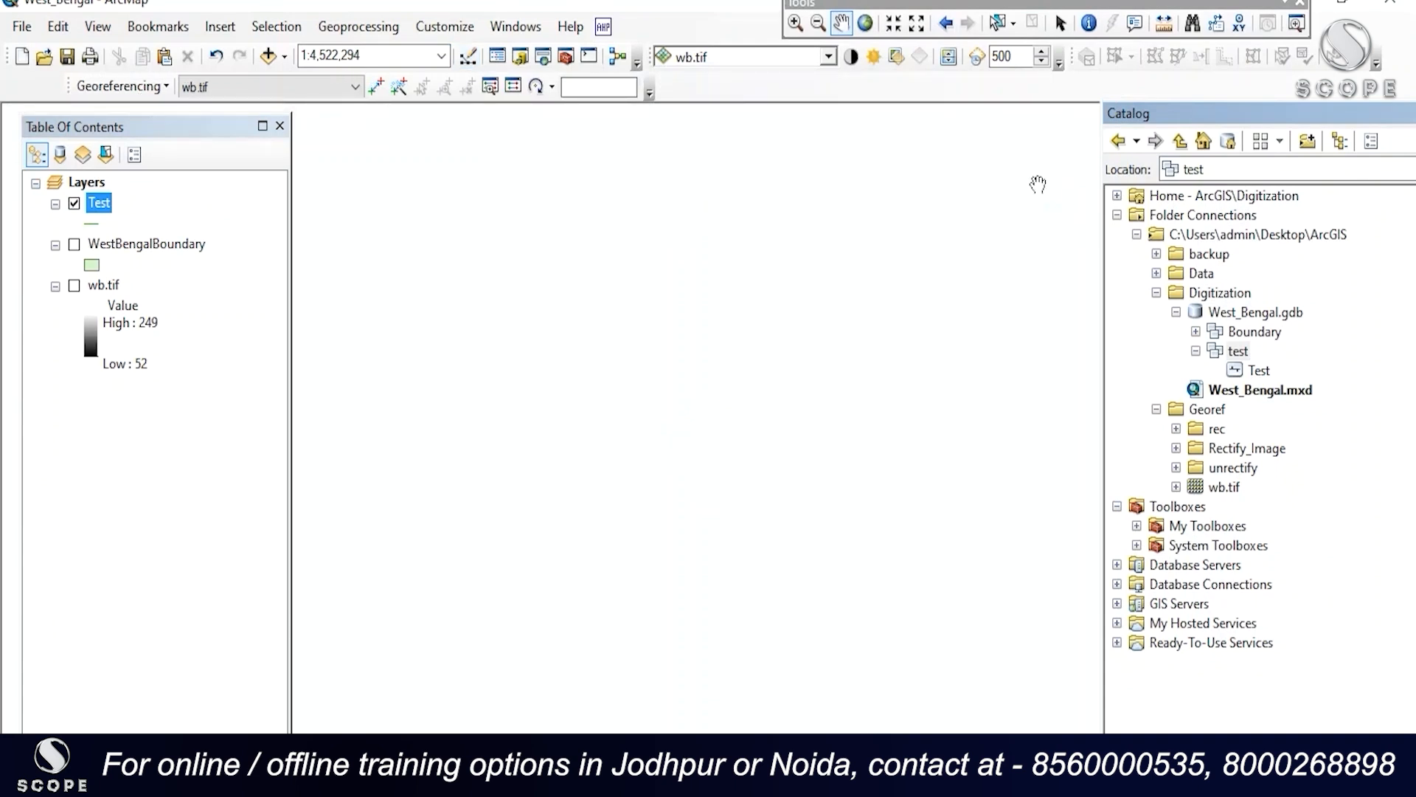
- Show the Editor toolbar and dock it beside the Georeferencing toolbar
left_click(444, 27)
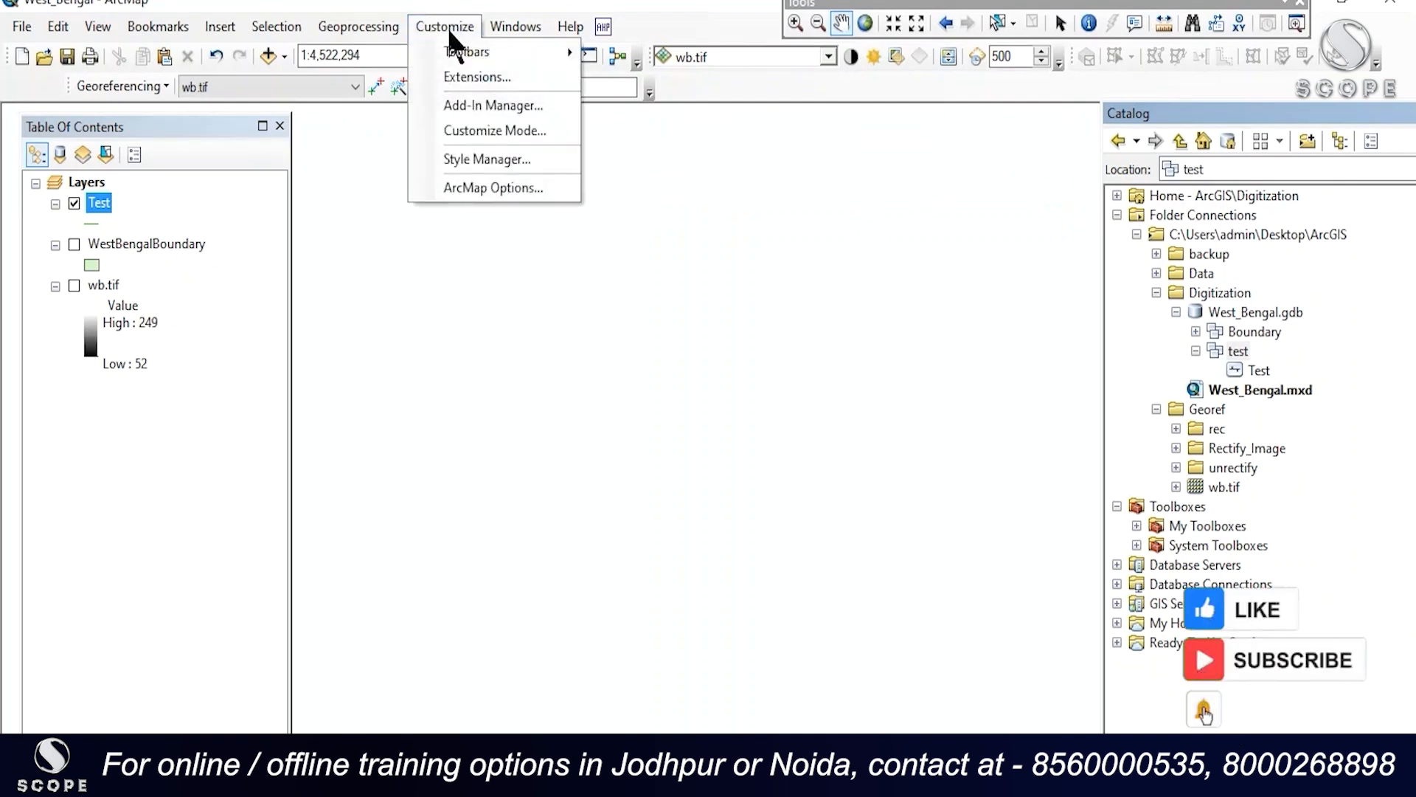
mouse_move(463, 53)
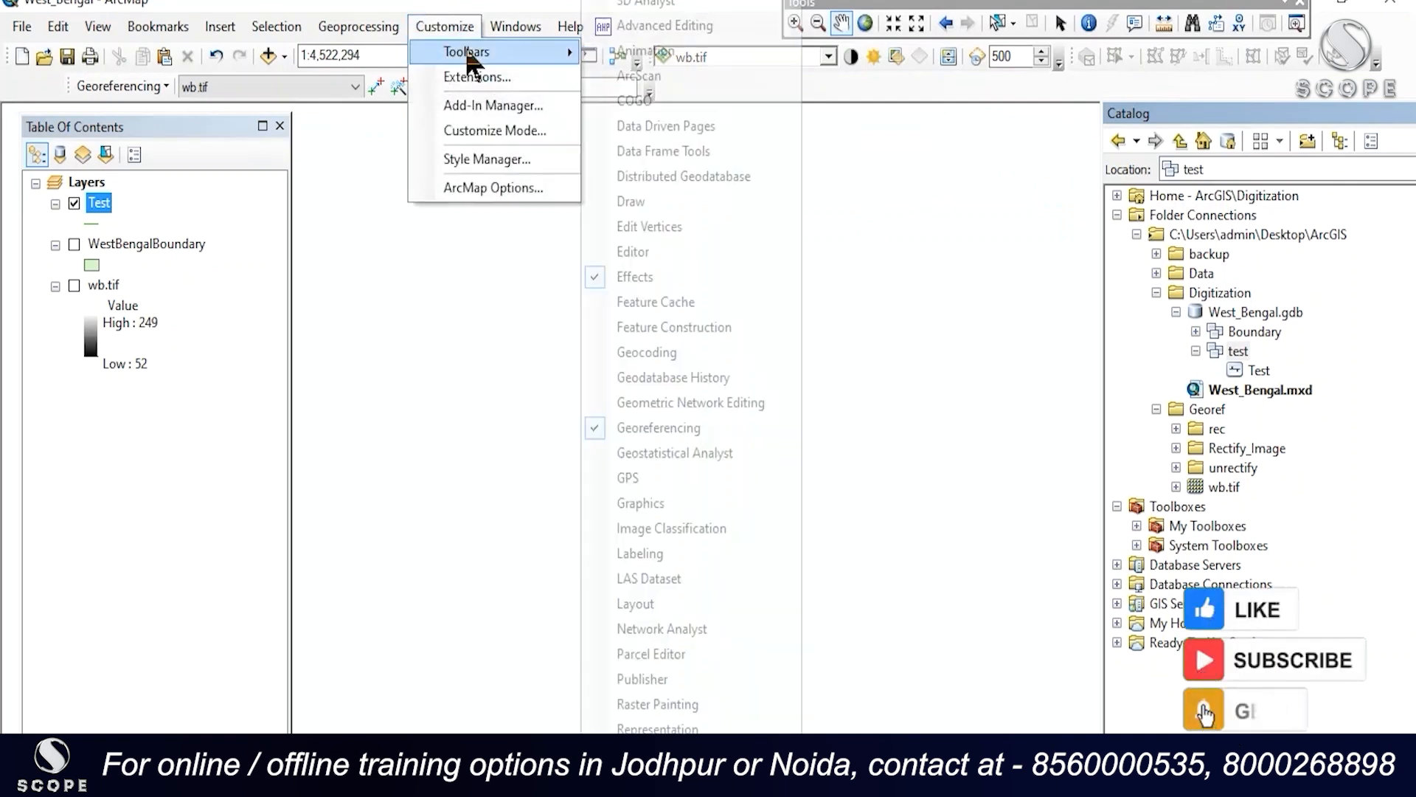
left_click(662, 253)
left_click_drag(763, 186, 786, 89)
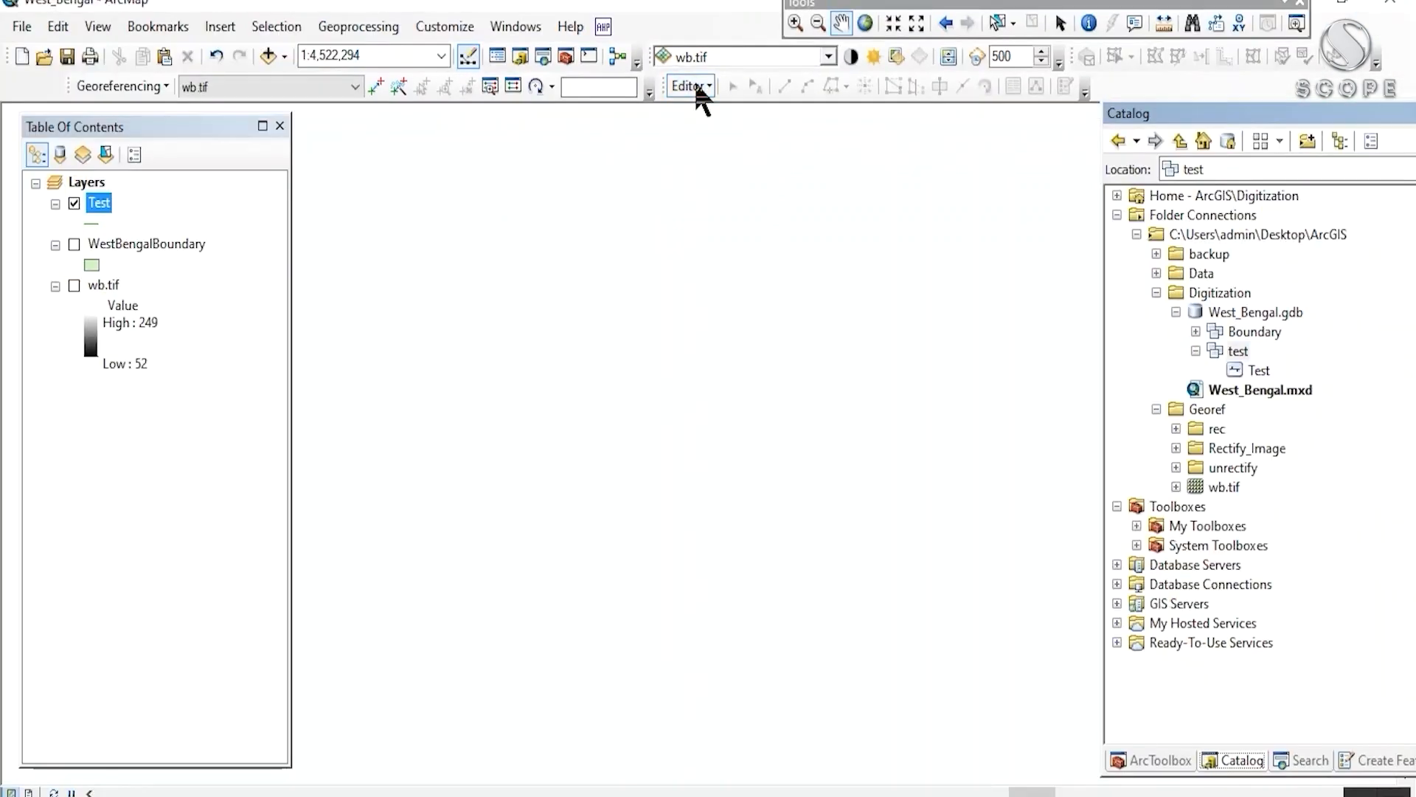
- Start an edit session and open the Create Features window with the Test line template selected
left_click(697, 87)
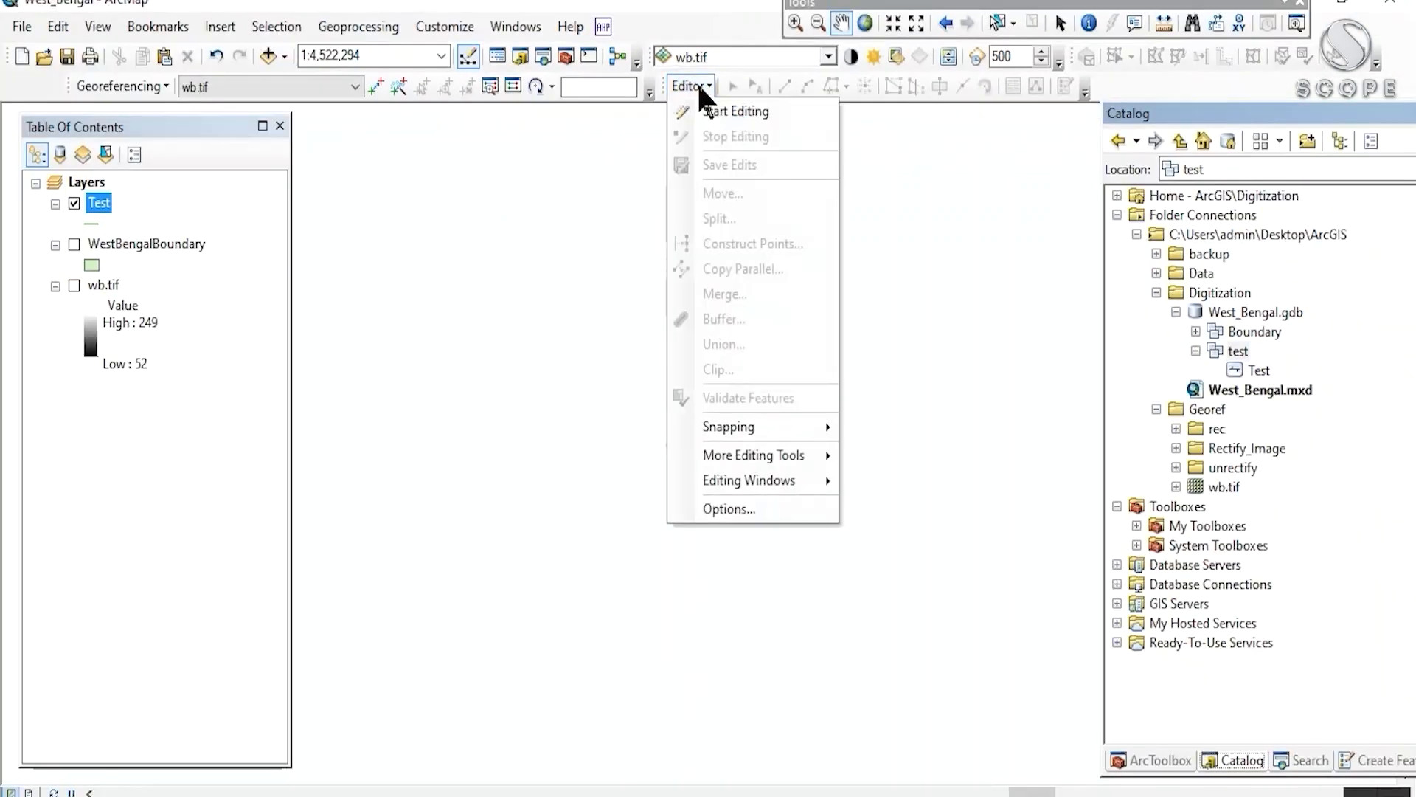
left_click(729, 111)
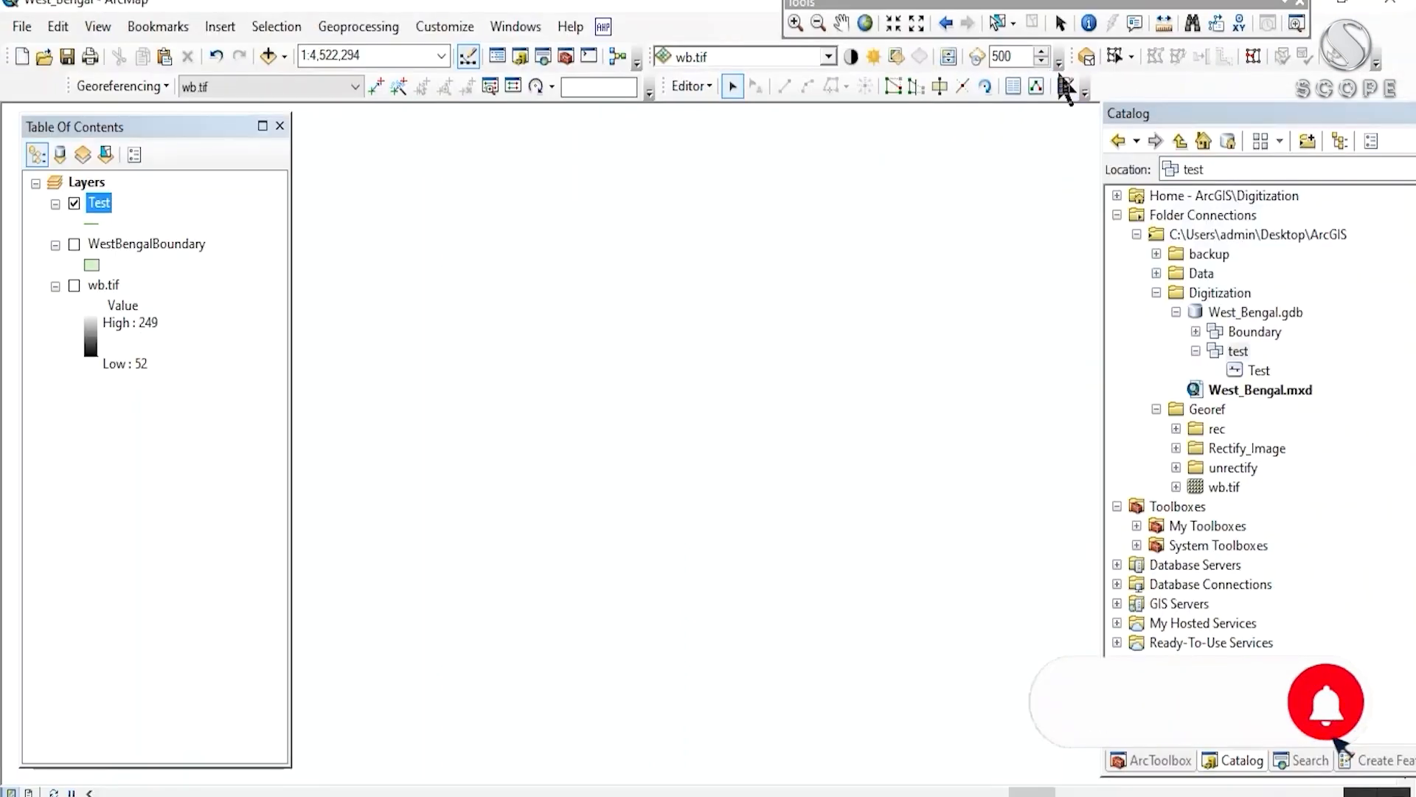
left_click(1066, 86)
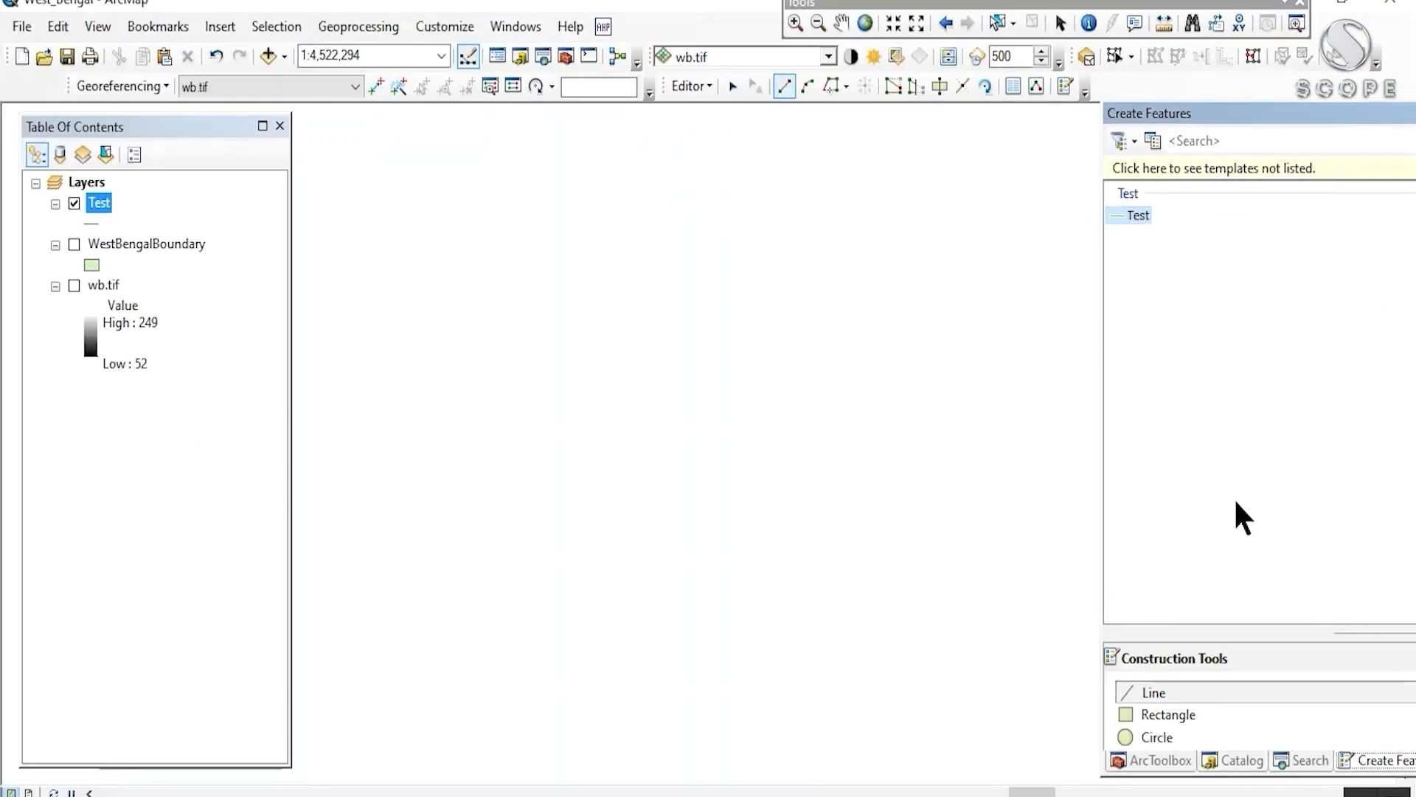
- Sketch an open, roughly diamond-shaped line with five vertices in the Test layer and finish it
left_click(679, 279)
left_click(849, 417)
left_click(750, 557)
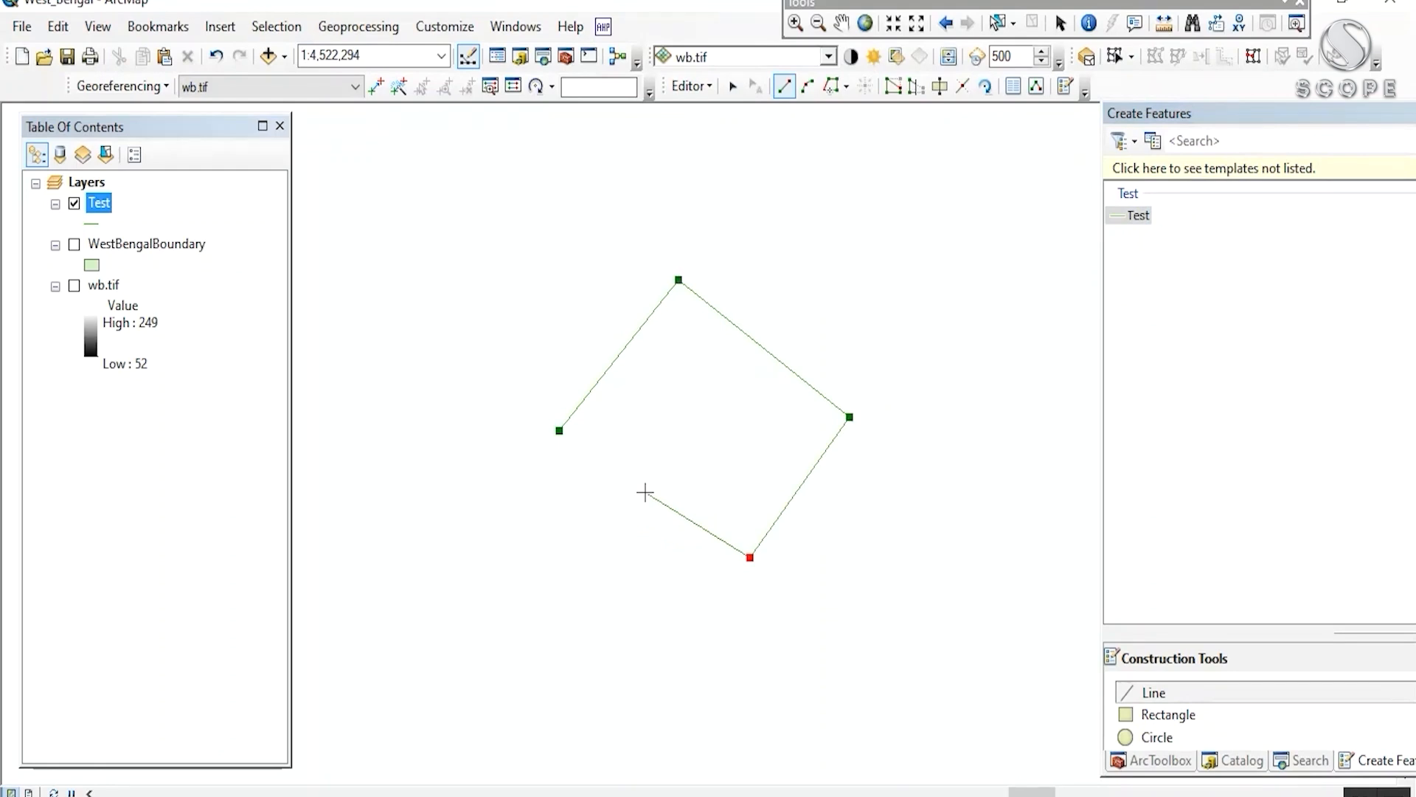
double_click(645, 493)
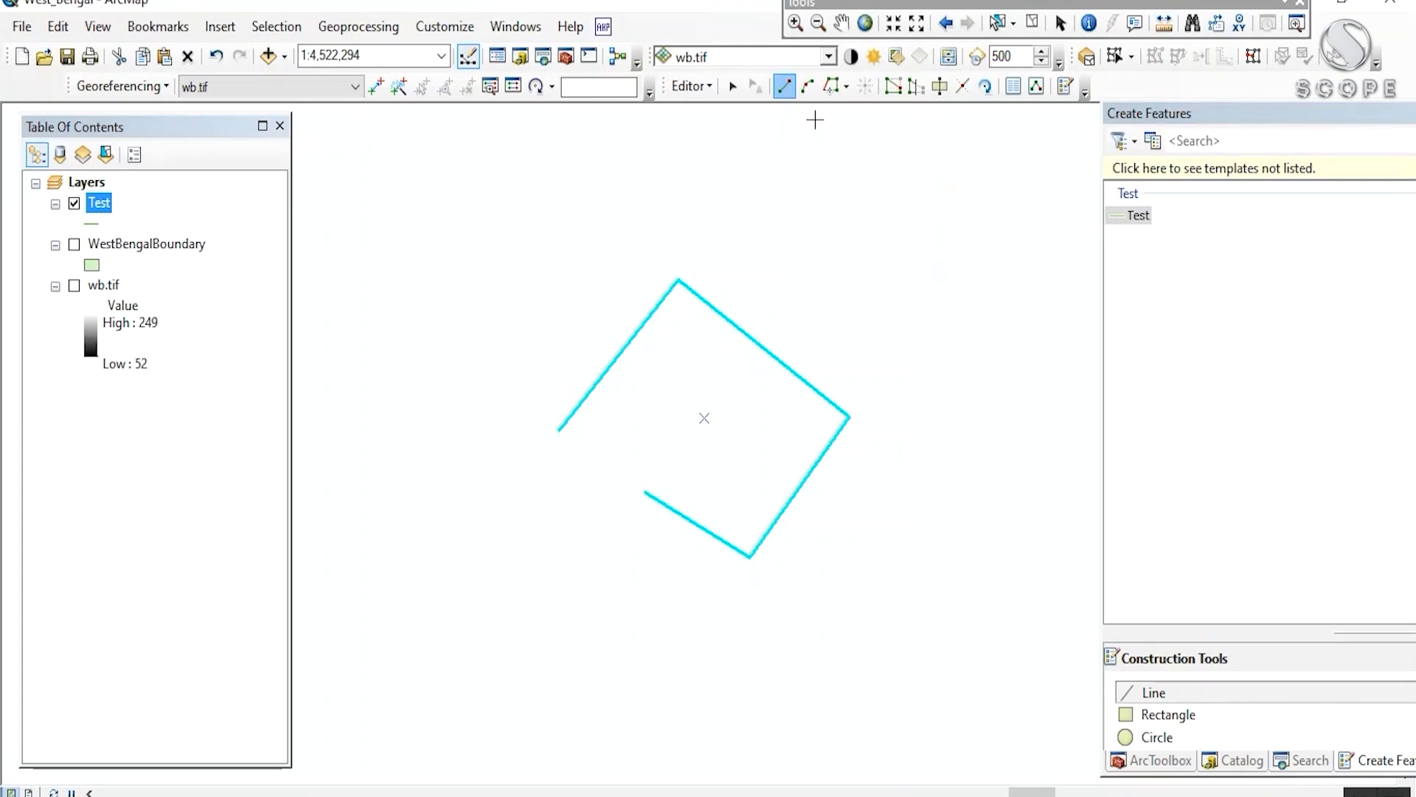
- Reshape the line by cutting straight across its top, right and bottom corners with the Reshape Feature tool
left_click(916, 85)
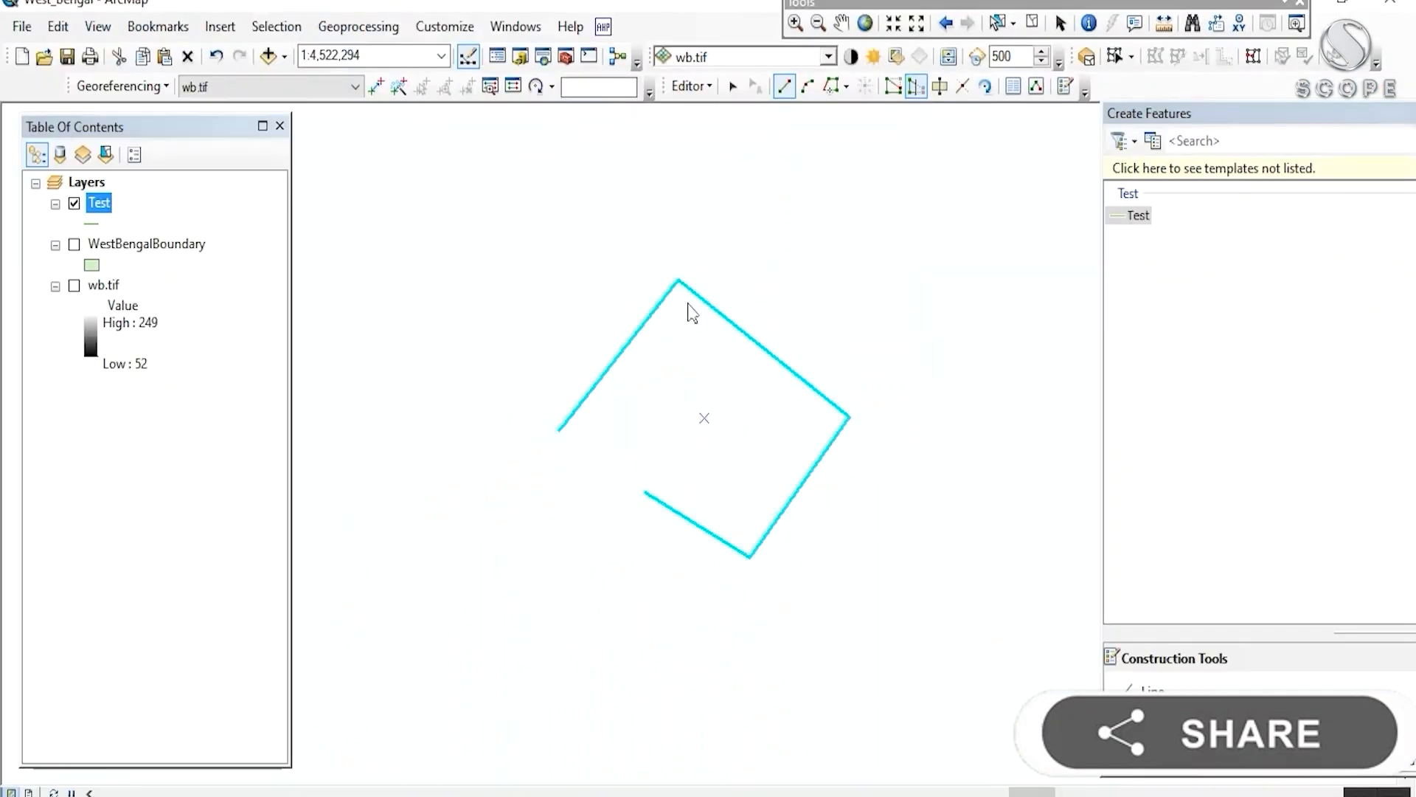
left_click(652, 313)
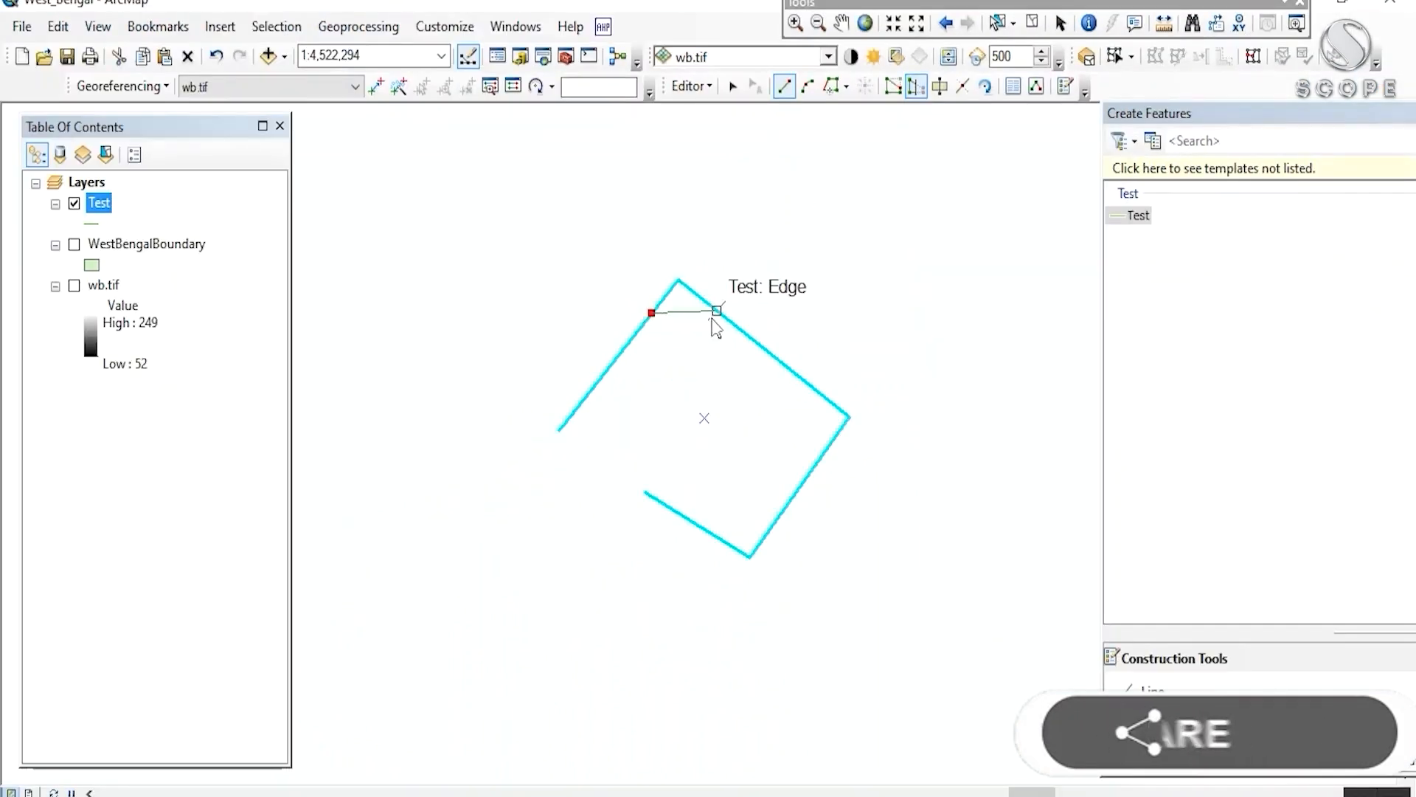
double_click(714, 316)
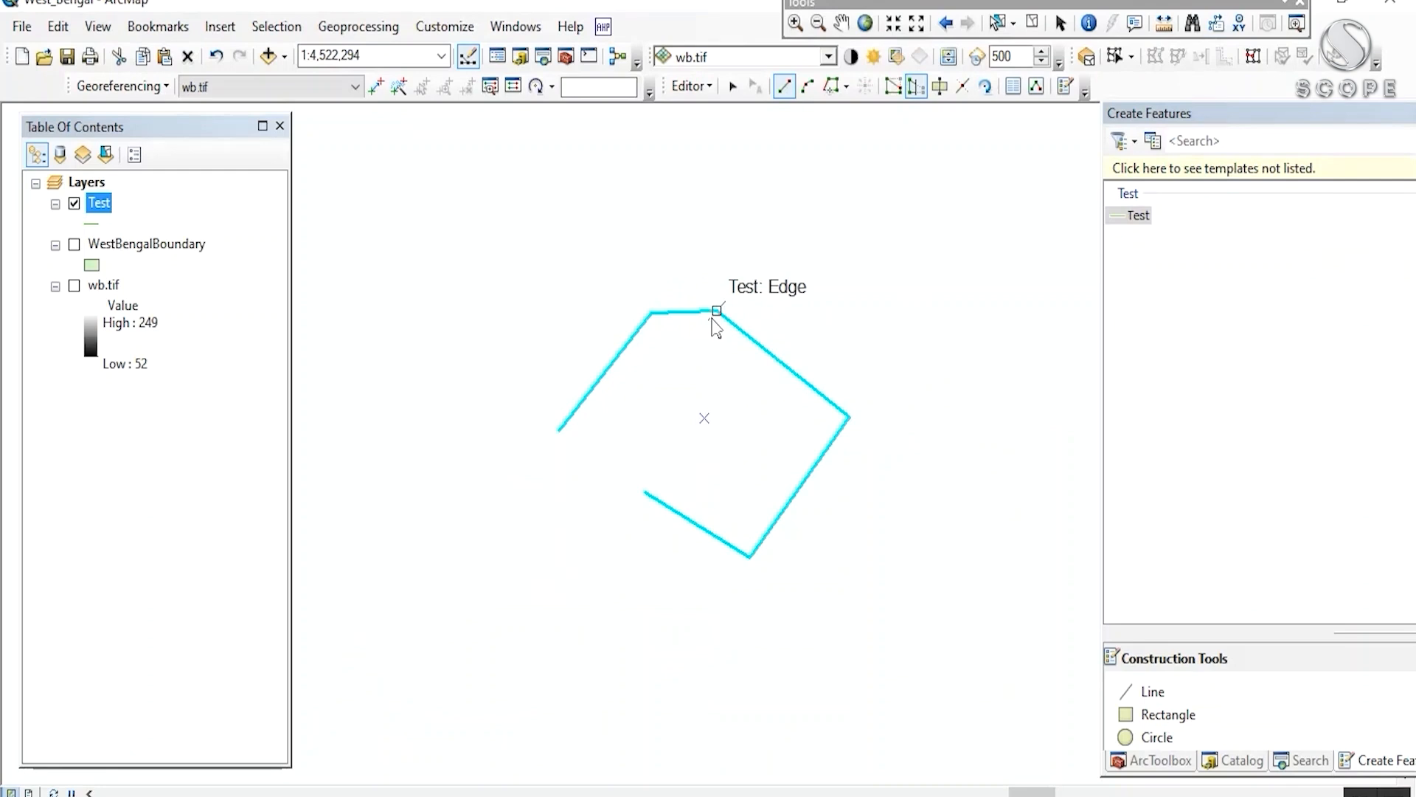
left_click(819, 392)
double_click(819, 460)
left_click(776, 520)
double_click(712, 533)
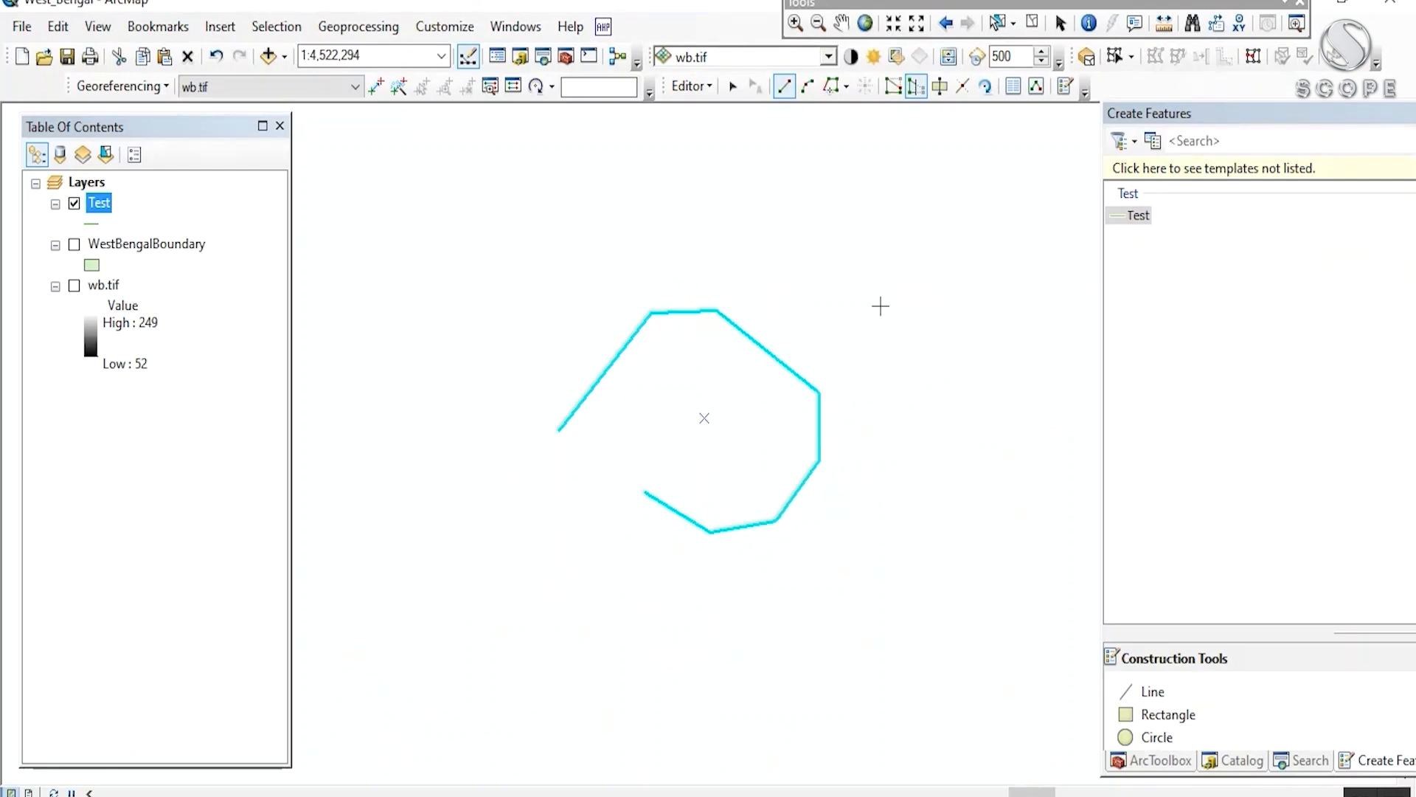
- Edit the line's vertices, moving the upper-right vertex up and outward to form a peak
left_click_drag(878, 303, 848, 256)
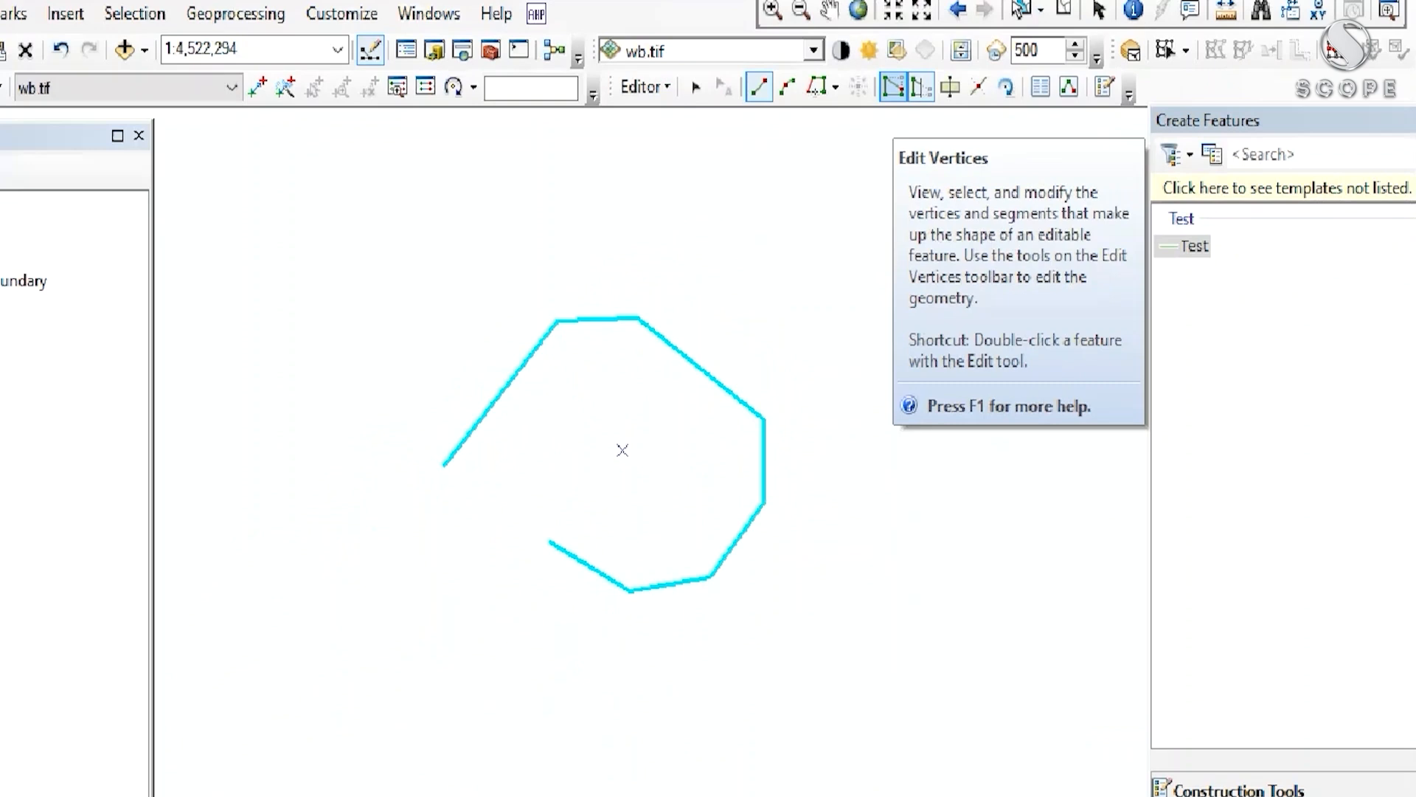
left_click(893, 87)
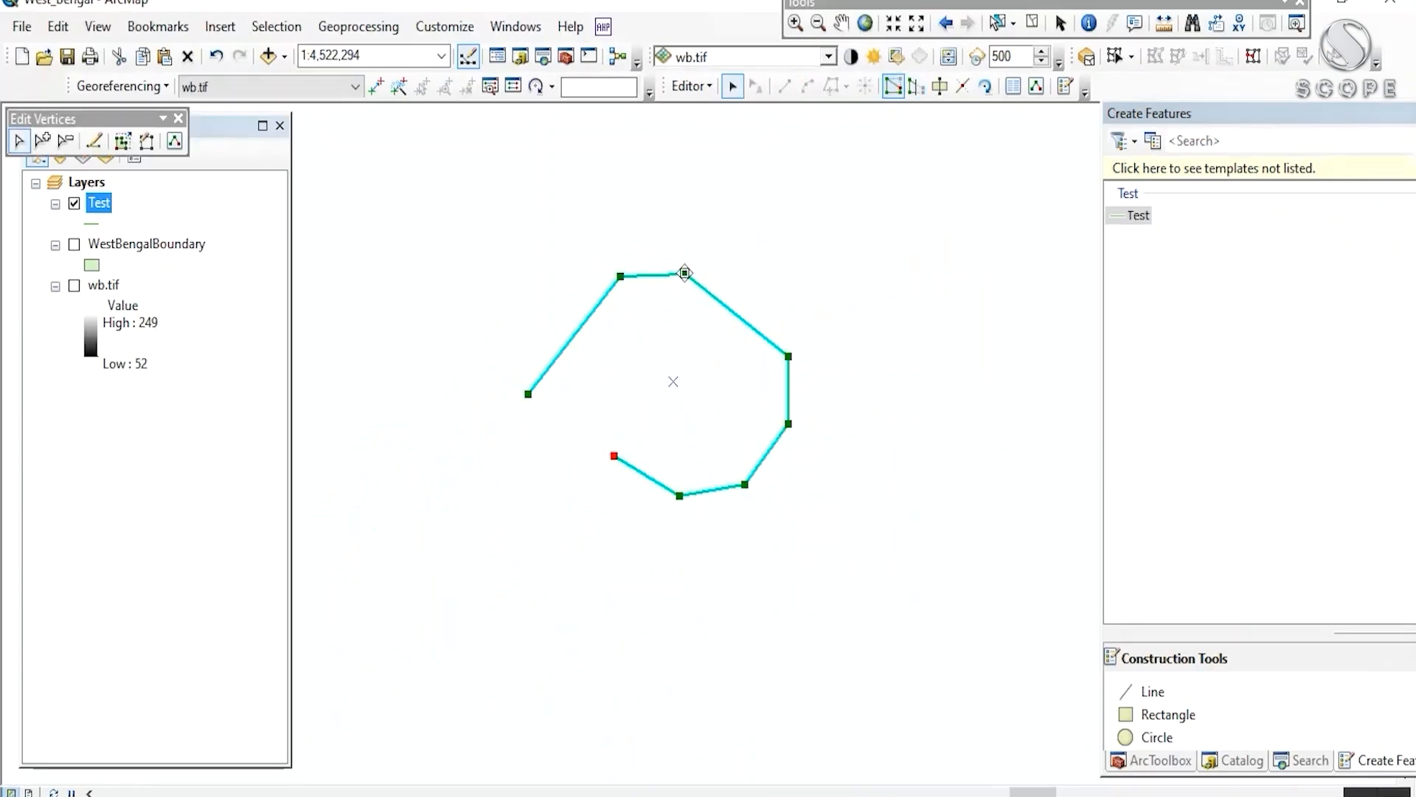
left_click_drag(686, 274, 743, 197)
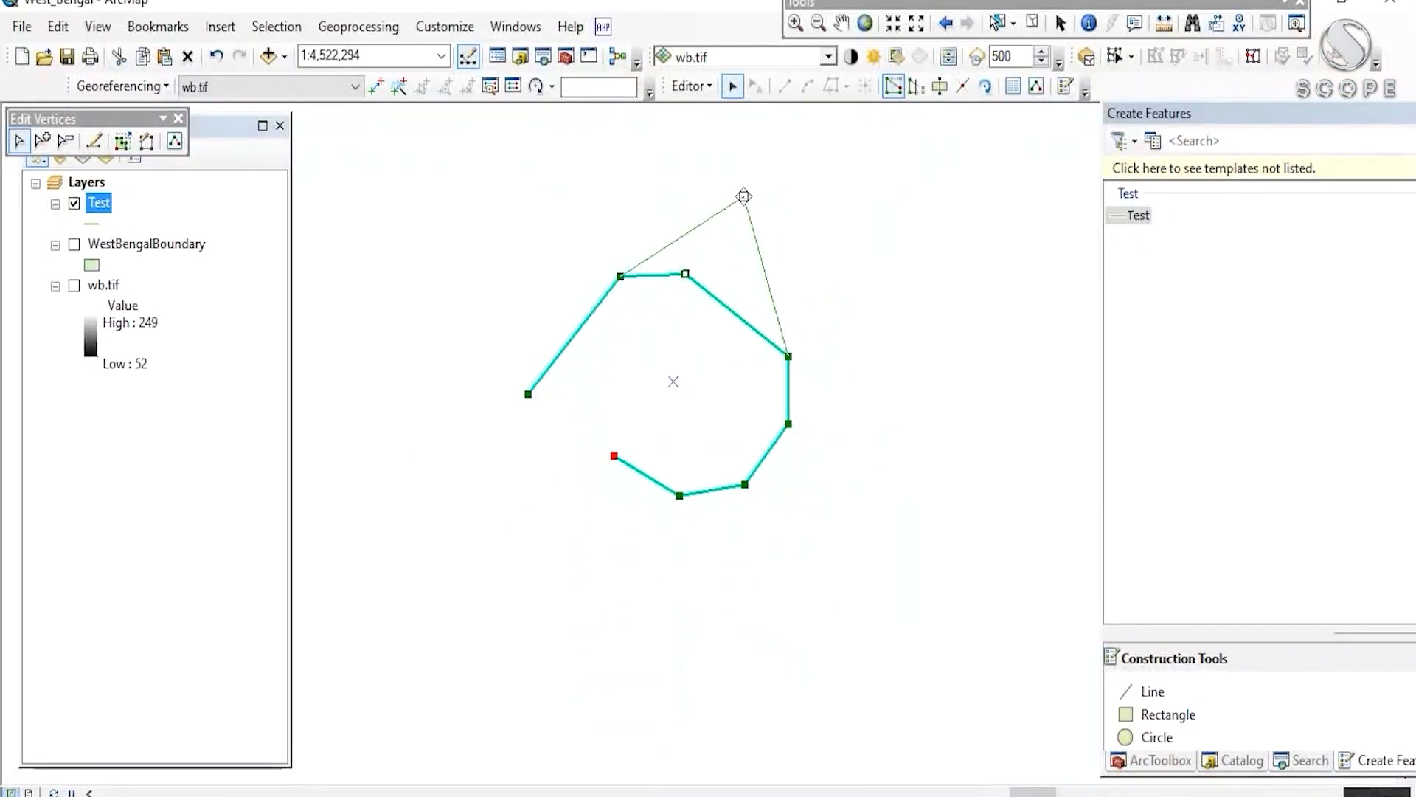
left_click(805, 200)
- Reselect the line and add two vertices along the edge that descends from the peak on its right side
left_click_drag(771, 213, 767, 259)
left_click(892, 87)
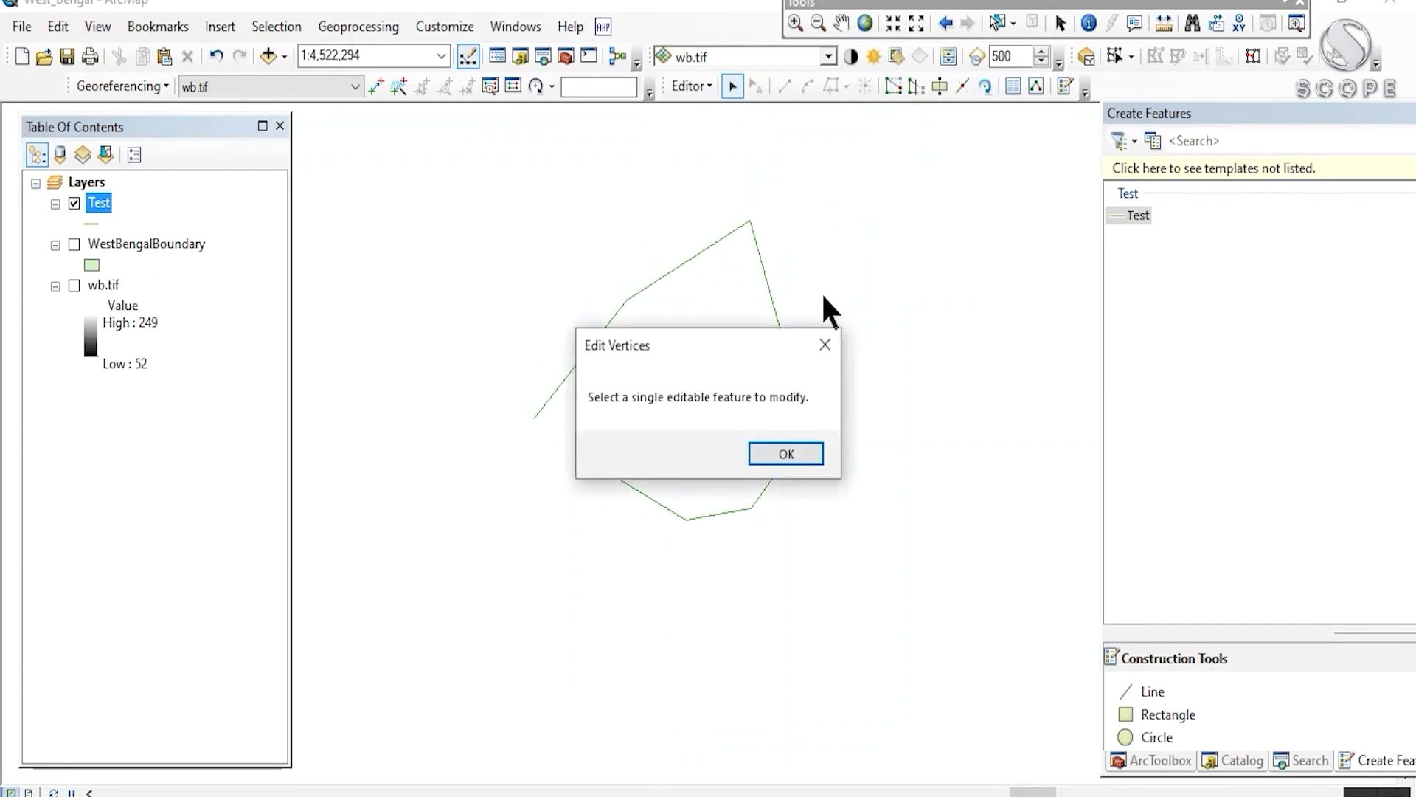
left_click(784, 453)
left_click_drag(748, 311, 804, 318)
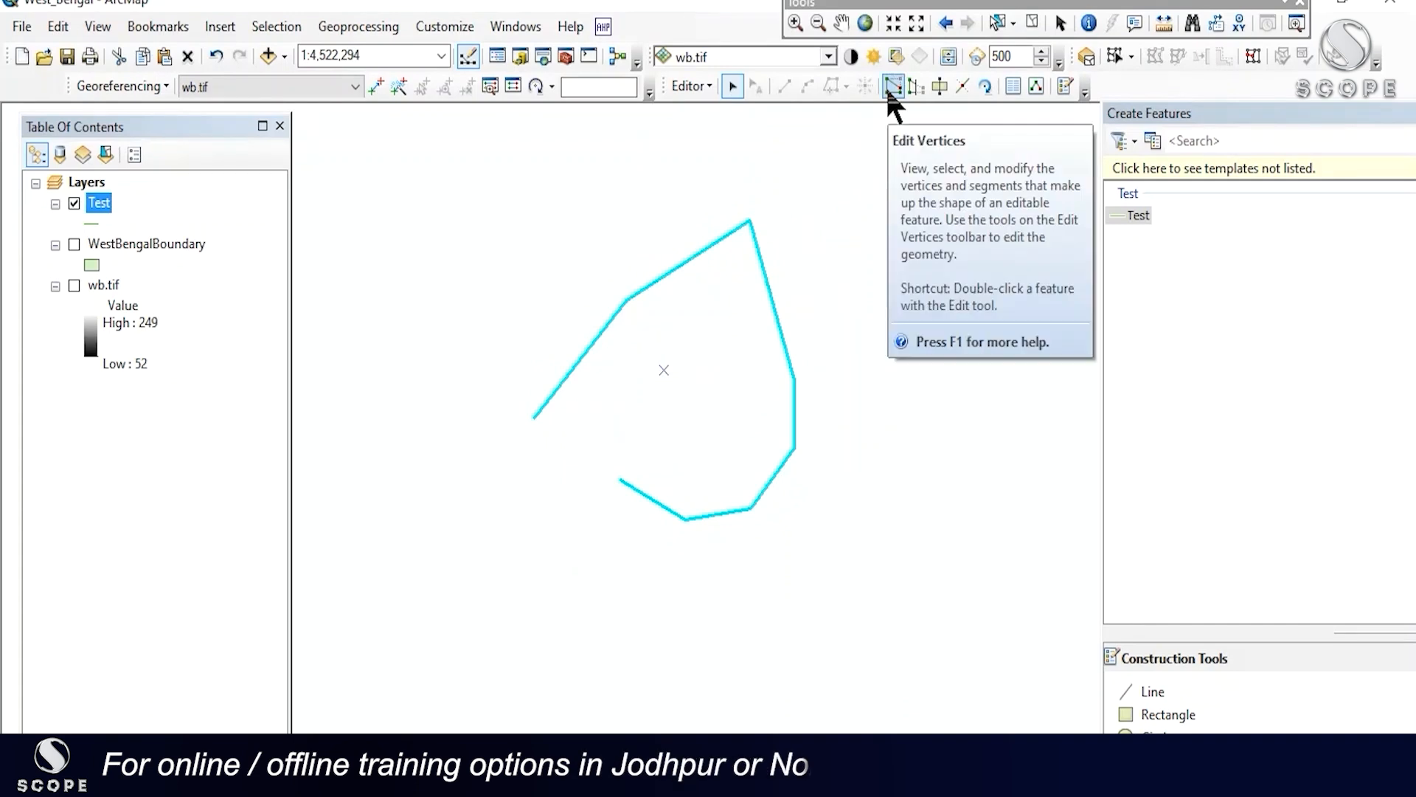
left_click(892, 87)
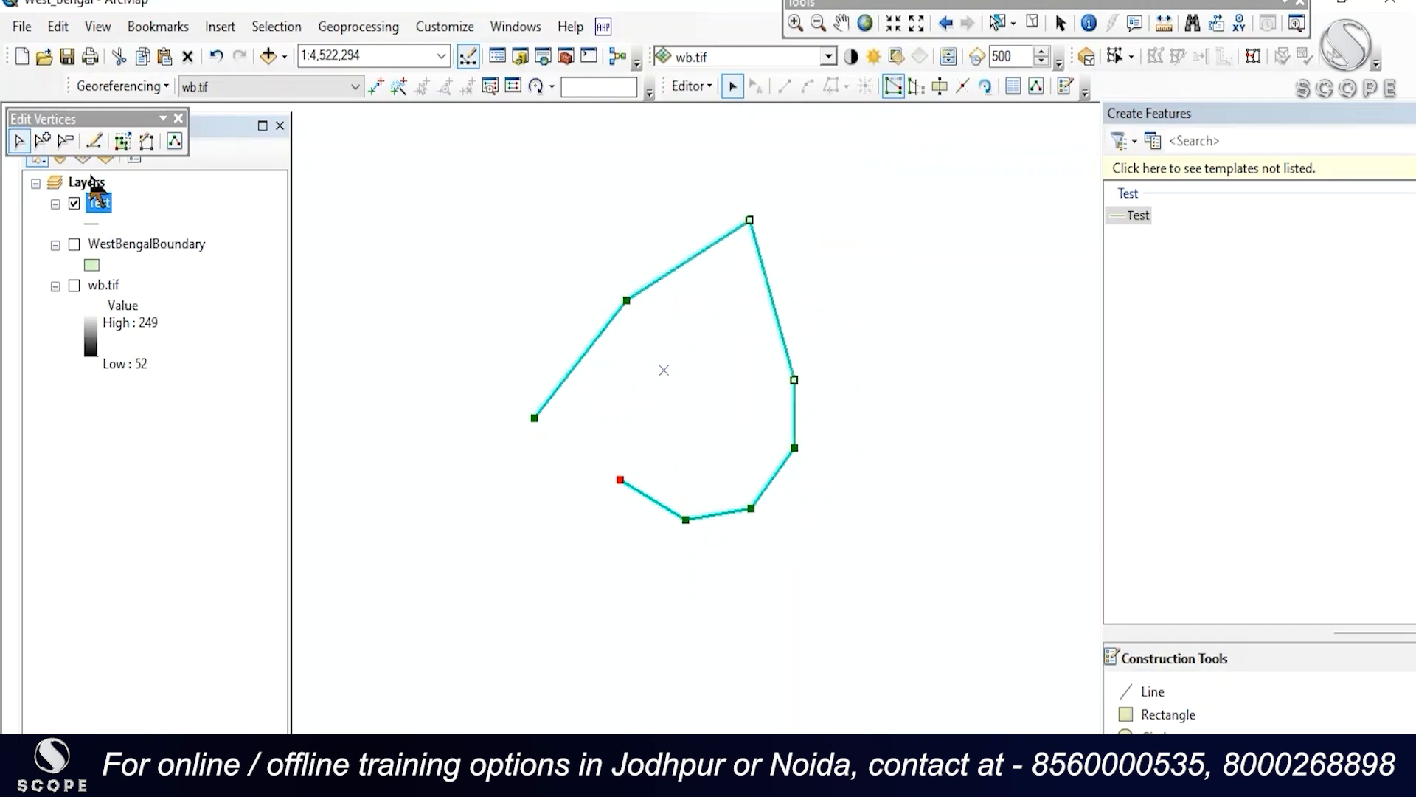
left_click(41, 143)
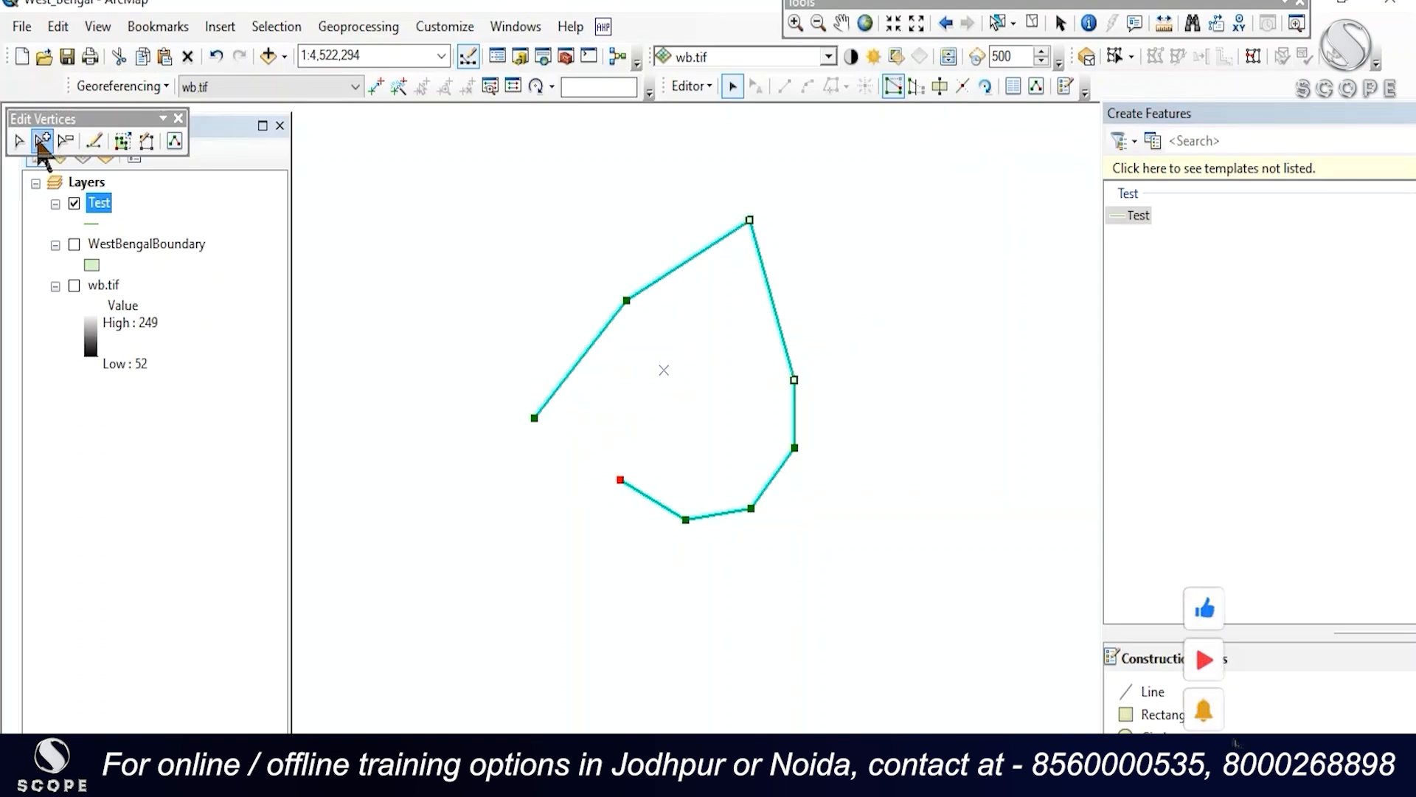
left_click(775, 311)
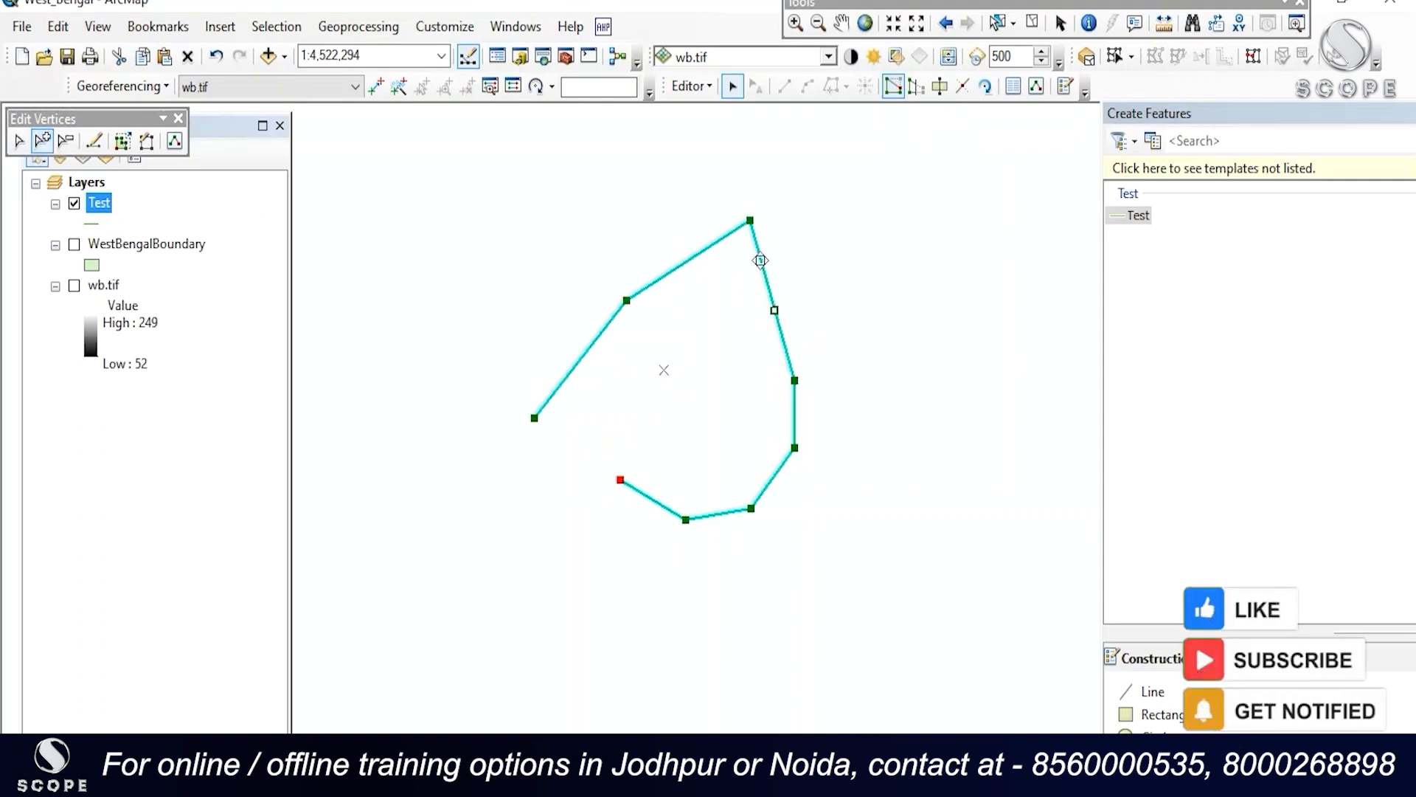
- Delete the vertex below the added ones on the right side and the lower-right vertex, then finish the sketch
left_click(65, 143)
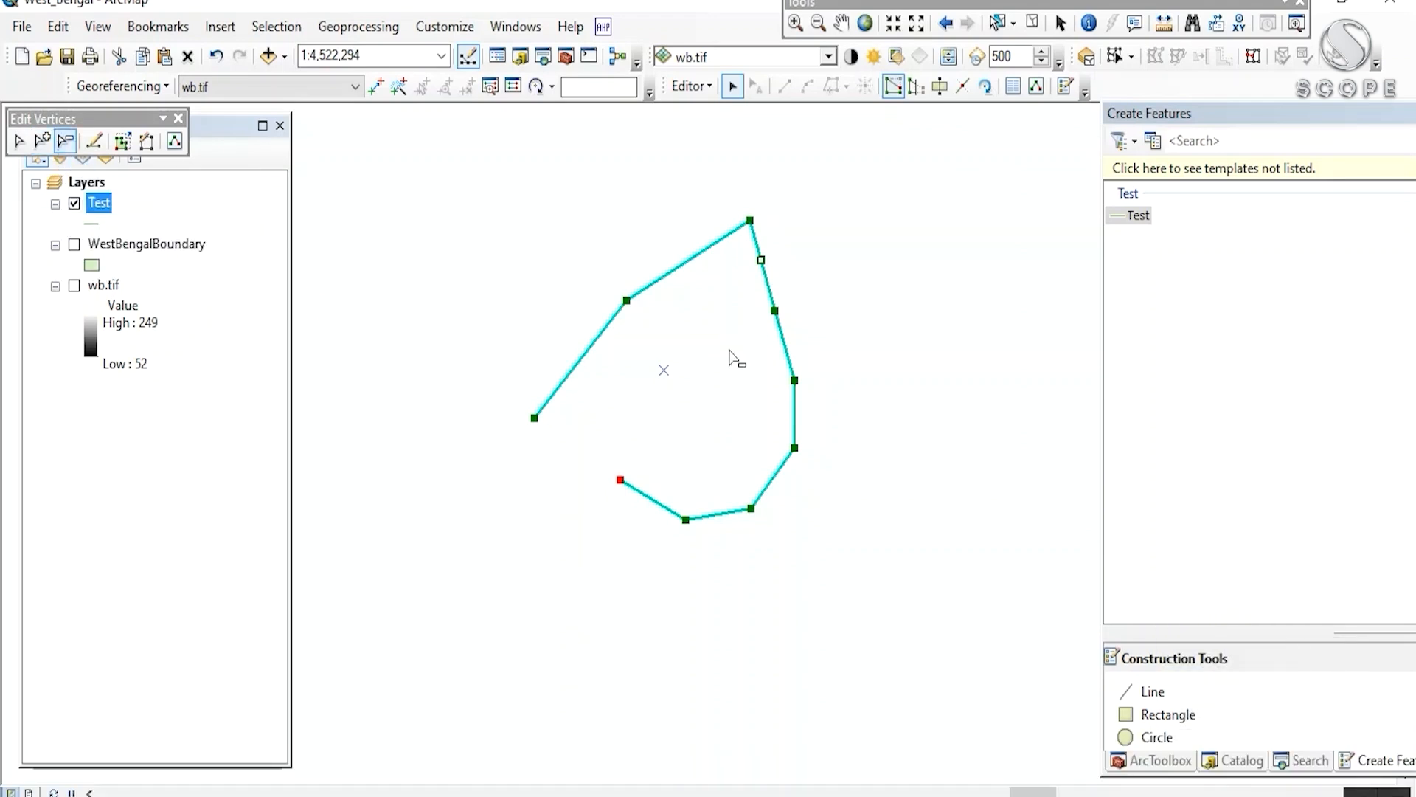
left_click(795, 381)
left_click(751, 509)
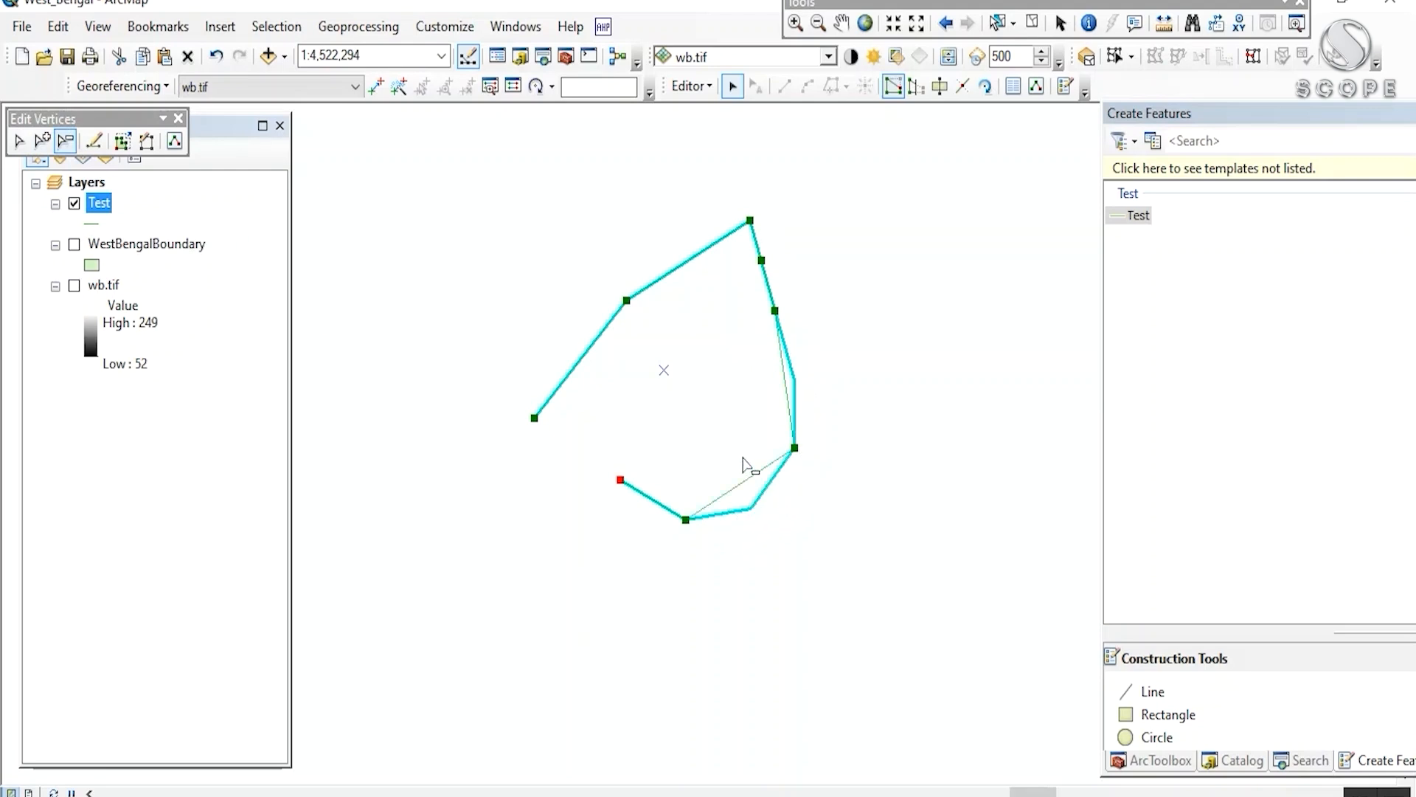
left_click(625, 374)
left_click(627, 381)
- Select the line and split it into two features at its peak with the Split tool
left_click_drag(695, 388, 689, 316)
left_click_drag(770, 260, 789, 329)
left_click_drag(911, 242, 887, 277)
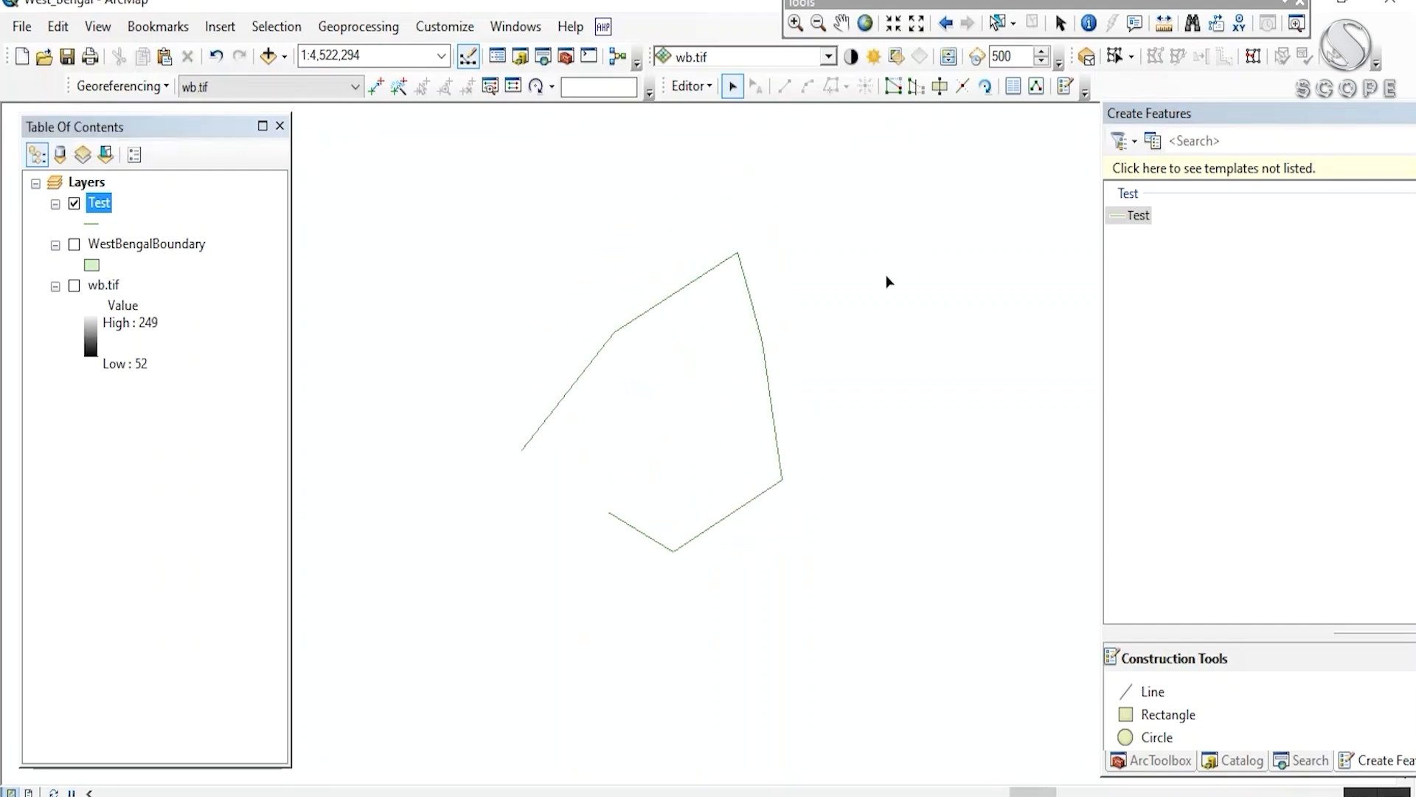
left_click(767, 346)
mouse_move(758, 289)
left_mouse_down()
mouse_move(787, 244)
mouse_move(743, 335)
mouse_move(755, 317)
left_mouse_up()
left_click(963, 84)
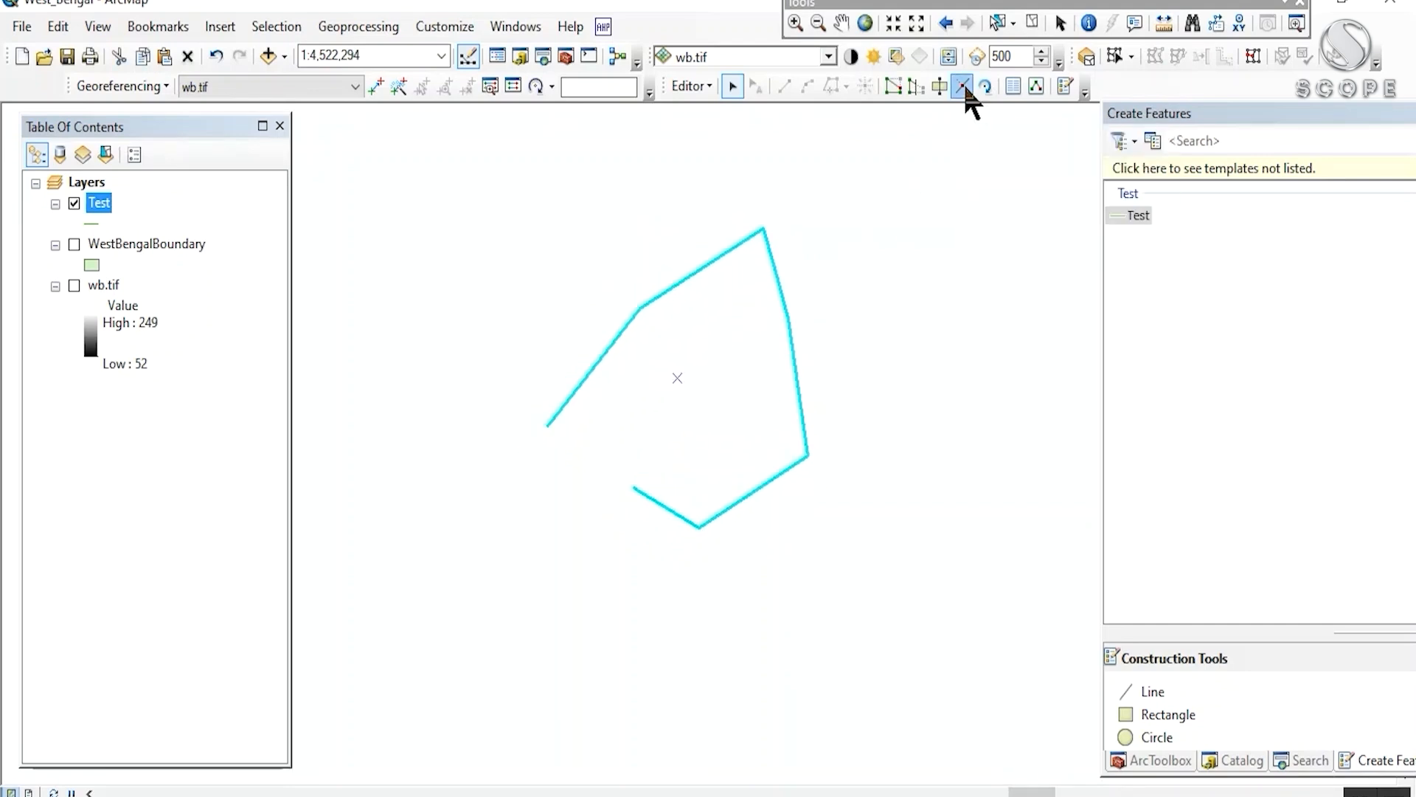
left_click(764, 228)
- Select the left and right parts of the split line in turn to check that they are separate features
left_click_drag(808, 250, 818, 219)
left_click(793, 269)
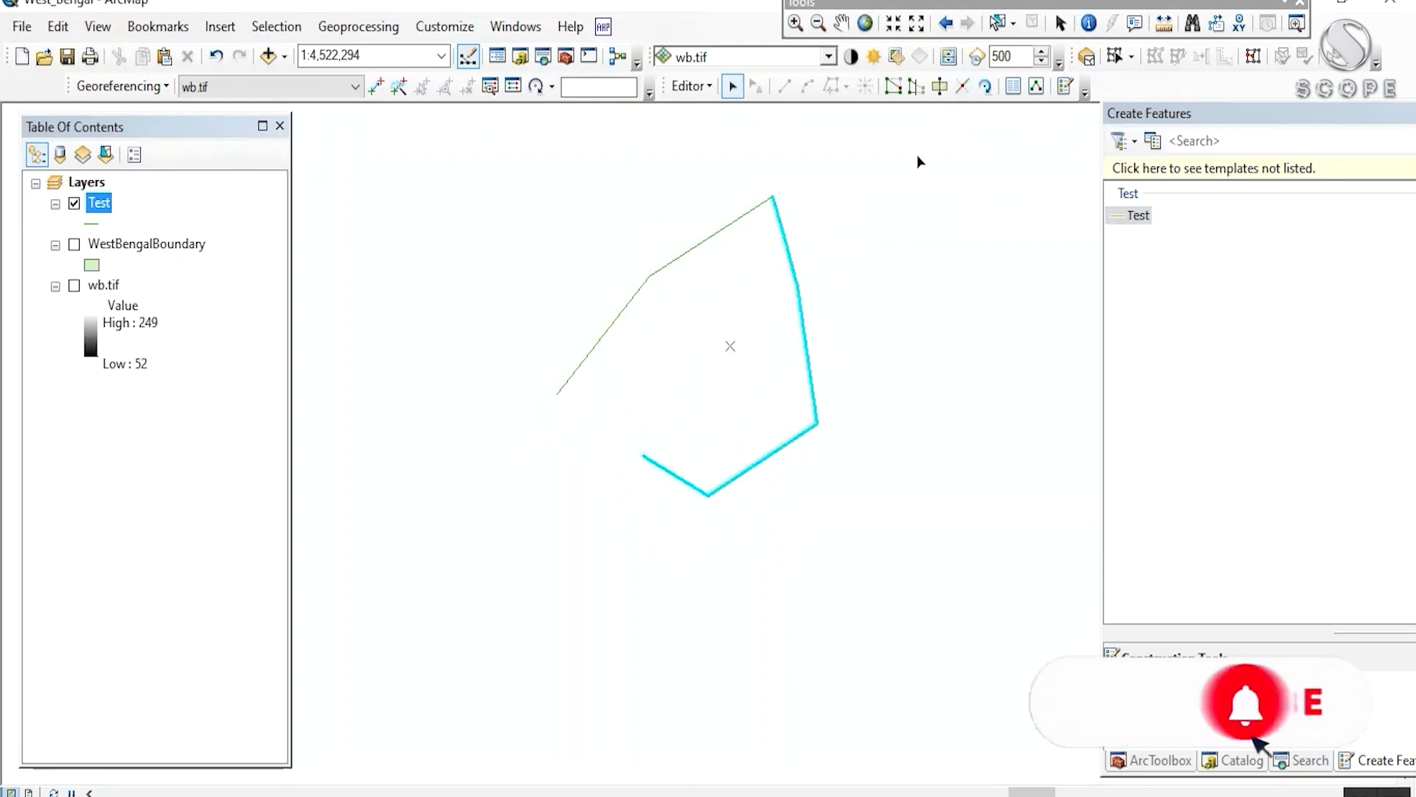
left_click(742, 218)
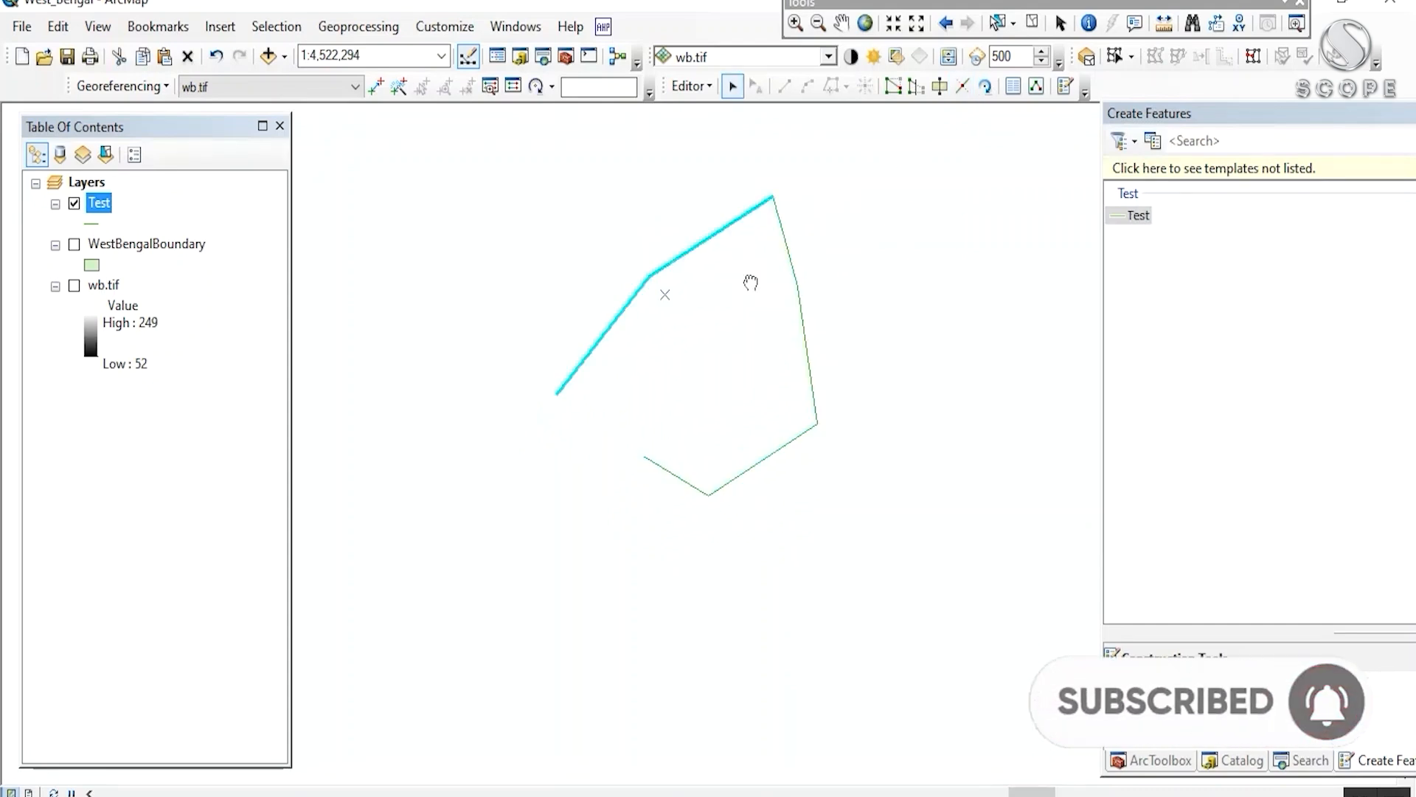
left_click_drag(751, 285, 753, 338)
left_click(820, 257)
left_click(810, 317)
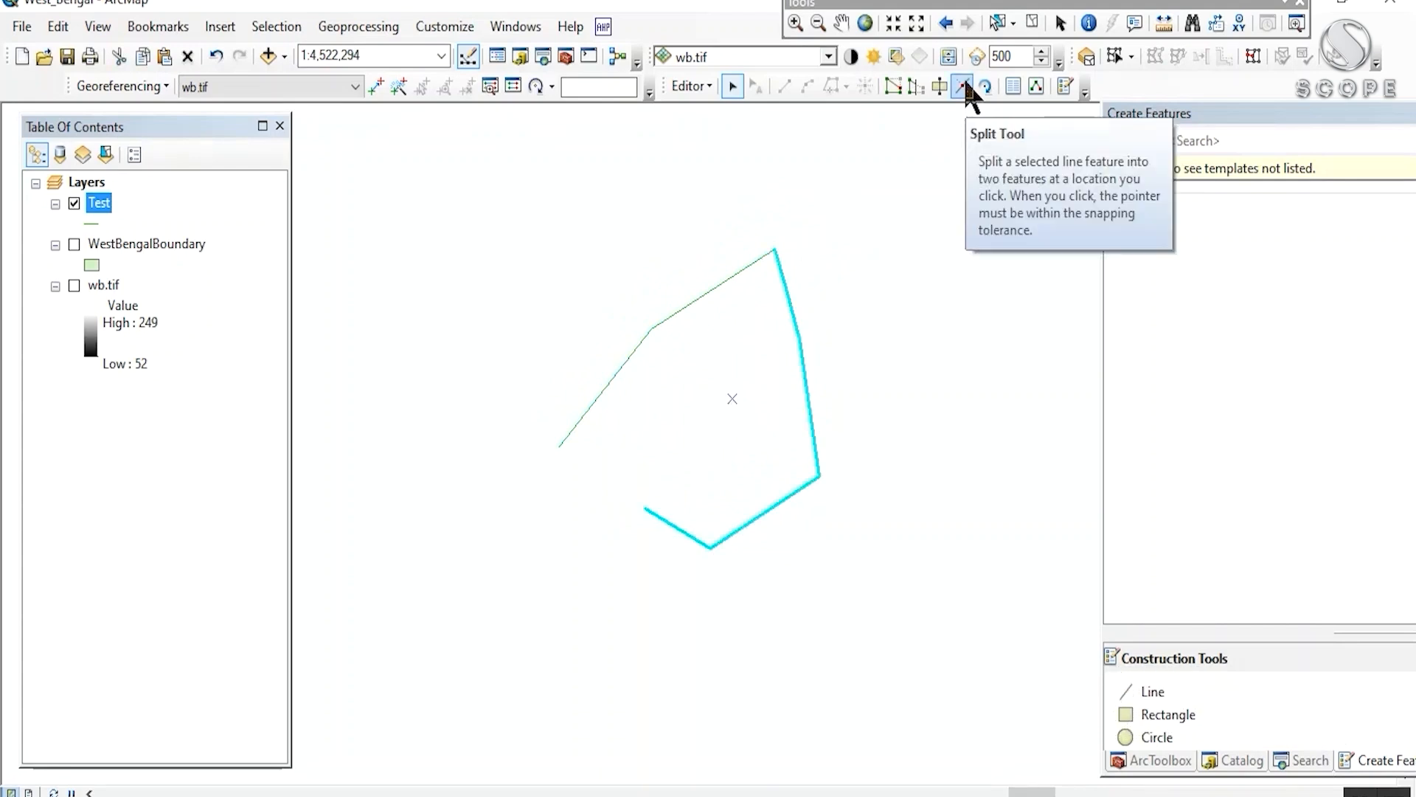
left_click_drag(717, 279, 712, 249)
left_click(694, 270)
left_click(779, 379)
left_click_drag(779, 375, 876, 342)
left_click_drag(673, 245, 683, 302)
left_click_drag(697, 378, 705, 435)
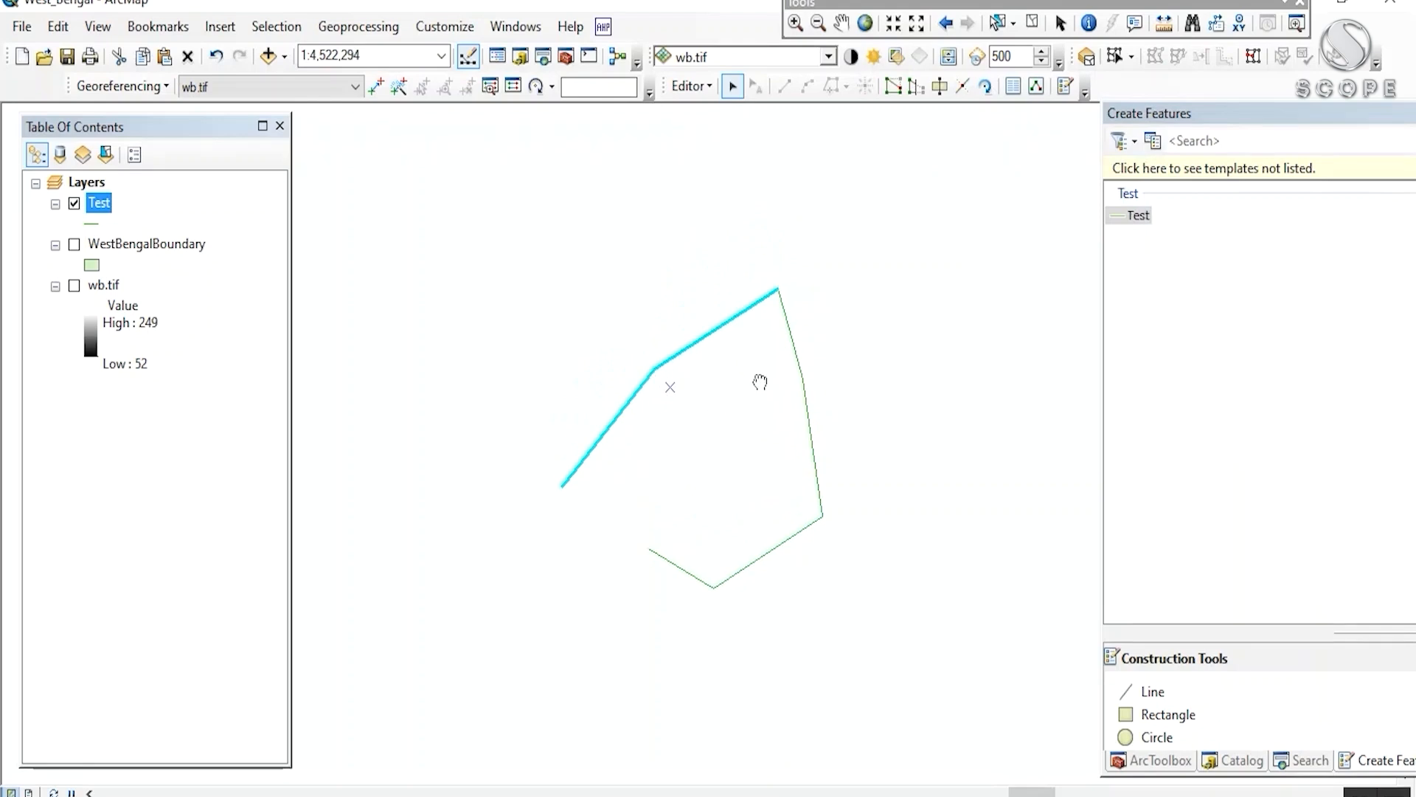
left_click_drag(759, 382, 780, 355)
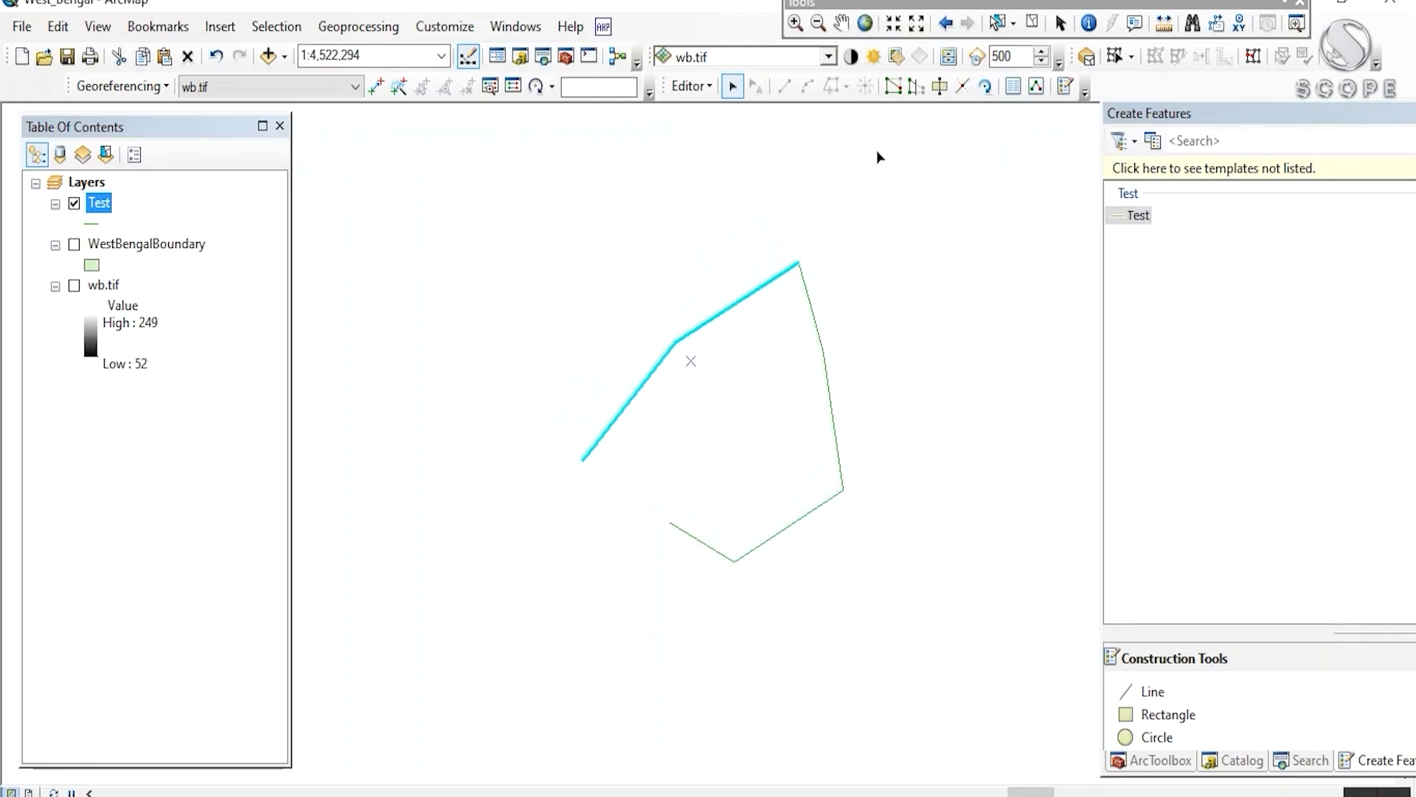
- Split the upper-left line at its bend and select the resulting lower-left segment
left_click(961, 86)
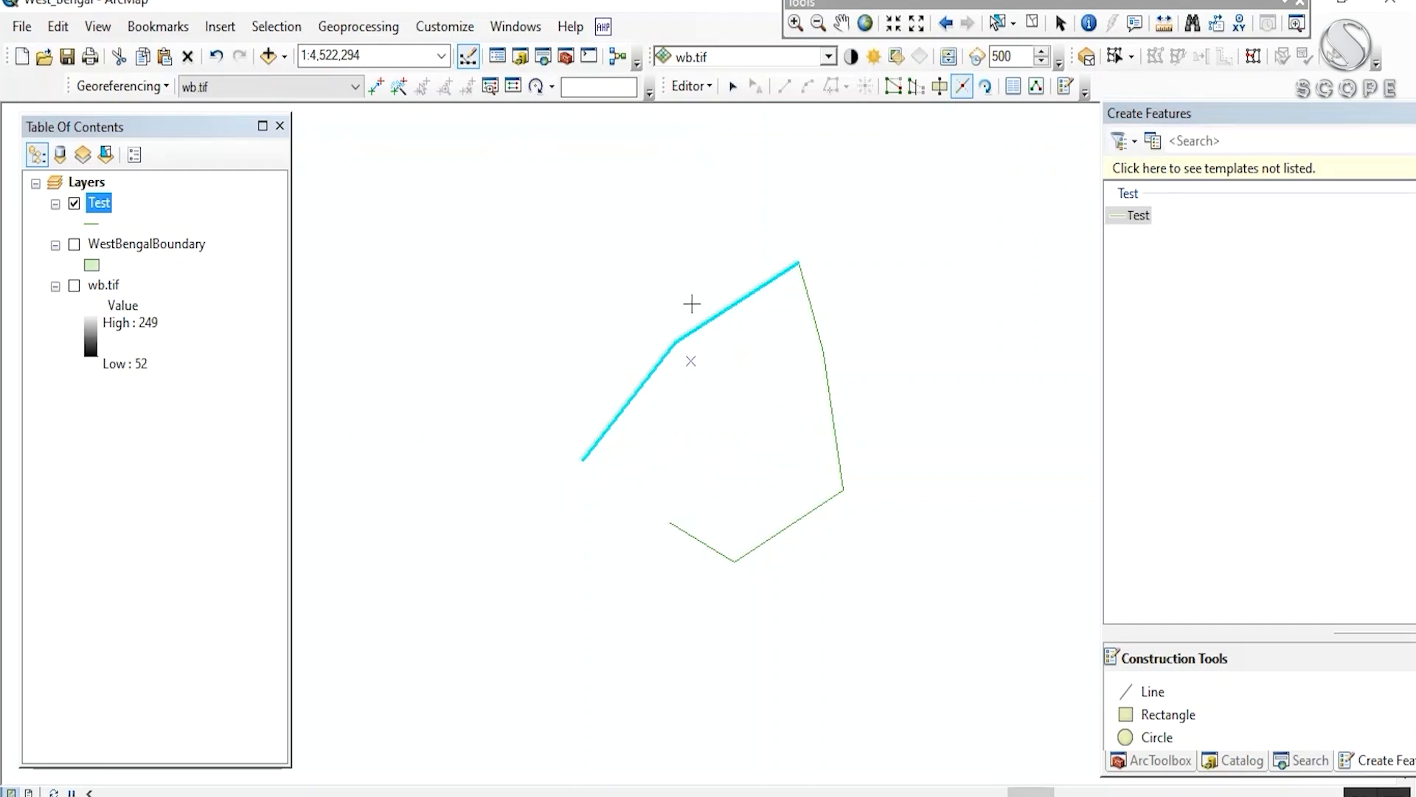
left_click(671, 340)
left_click(723, 377)
left_click(636, 391)
left_click(735, 439)
left_click_drag(738, 388, 738, 337)
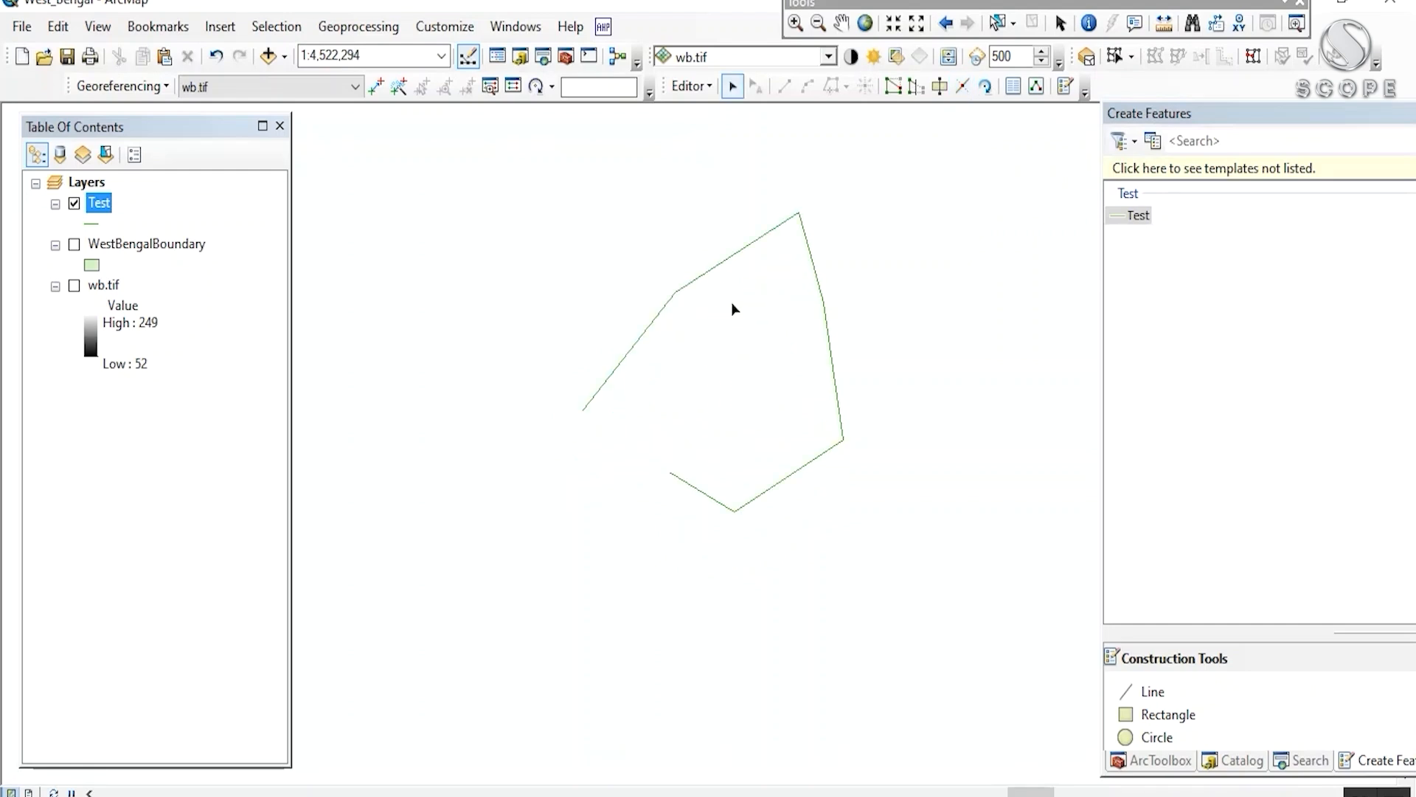
left_click_drag(921, 211, 923, 276)
left_click_drag(812, 252, 877, 436)
left_click_drag(719, 428, 686, 344)
scroll(688, 399, "down", 2)
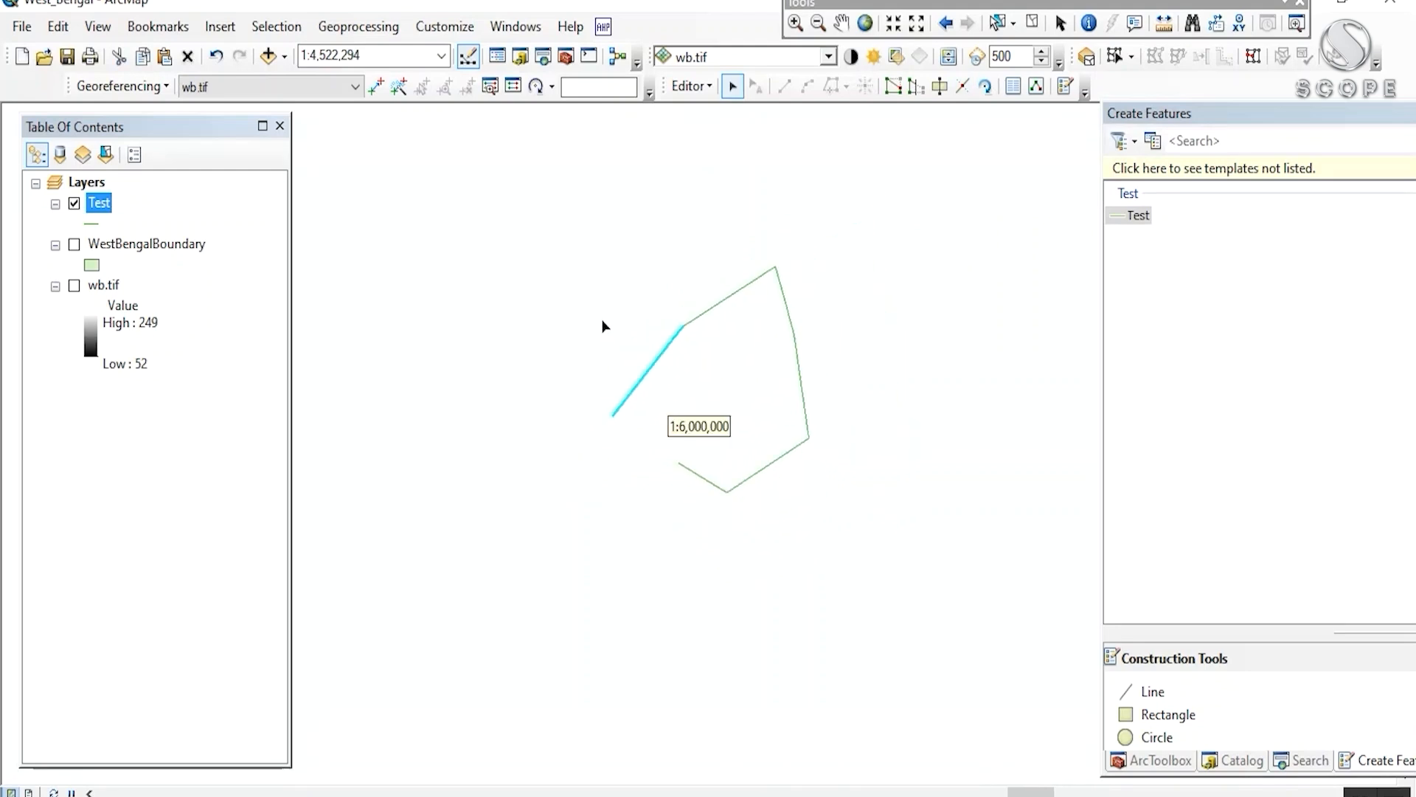
- Stop the edit session and save the edits to the Test layer
left_click(690, 86)
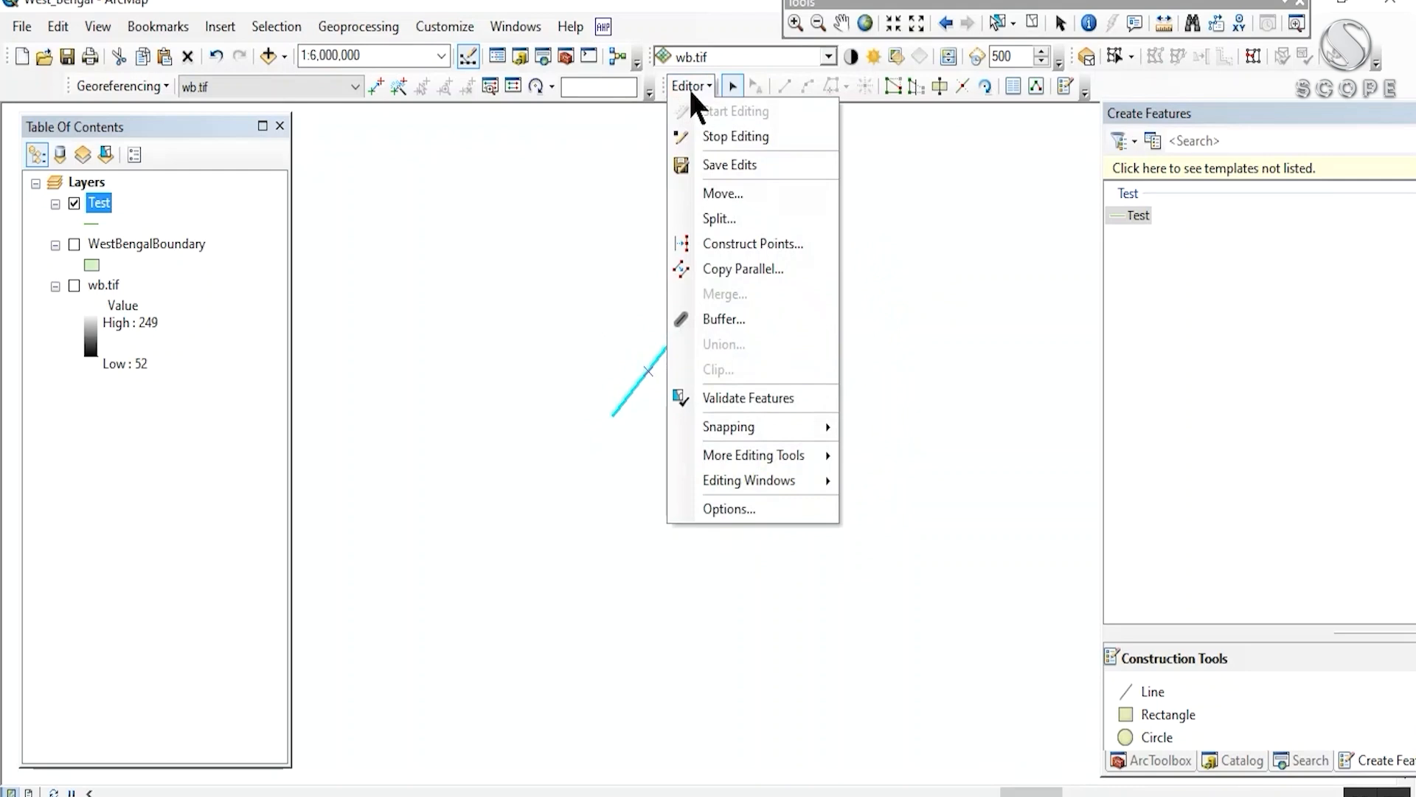
left_click(716, 139)
left_click(633, 490)
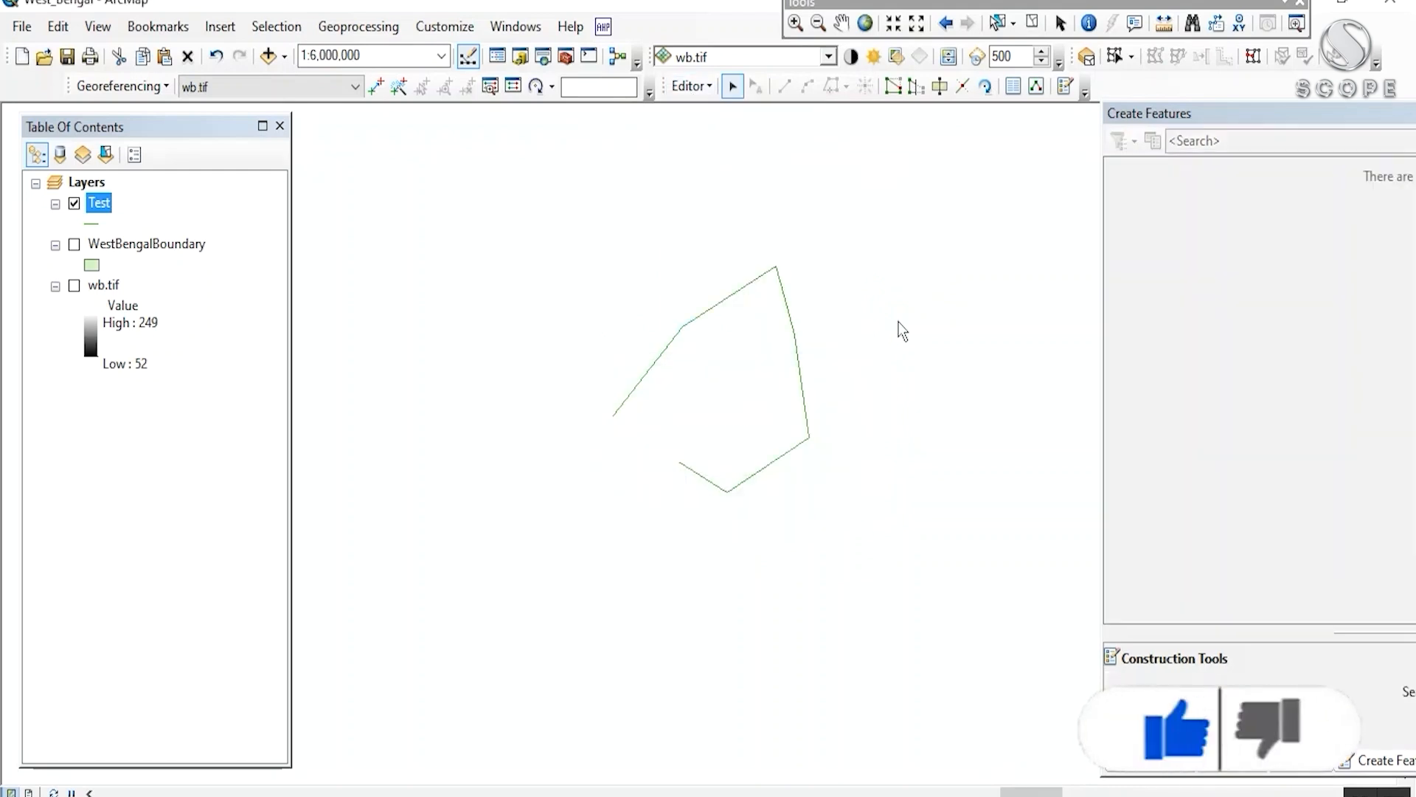
- Start a new feature class in the test dataset of West_Bengal.gdb
left_click(520, 59)
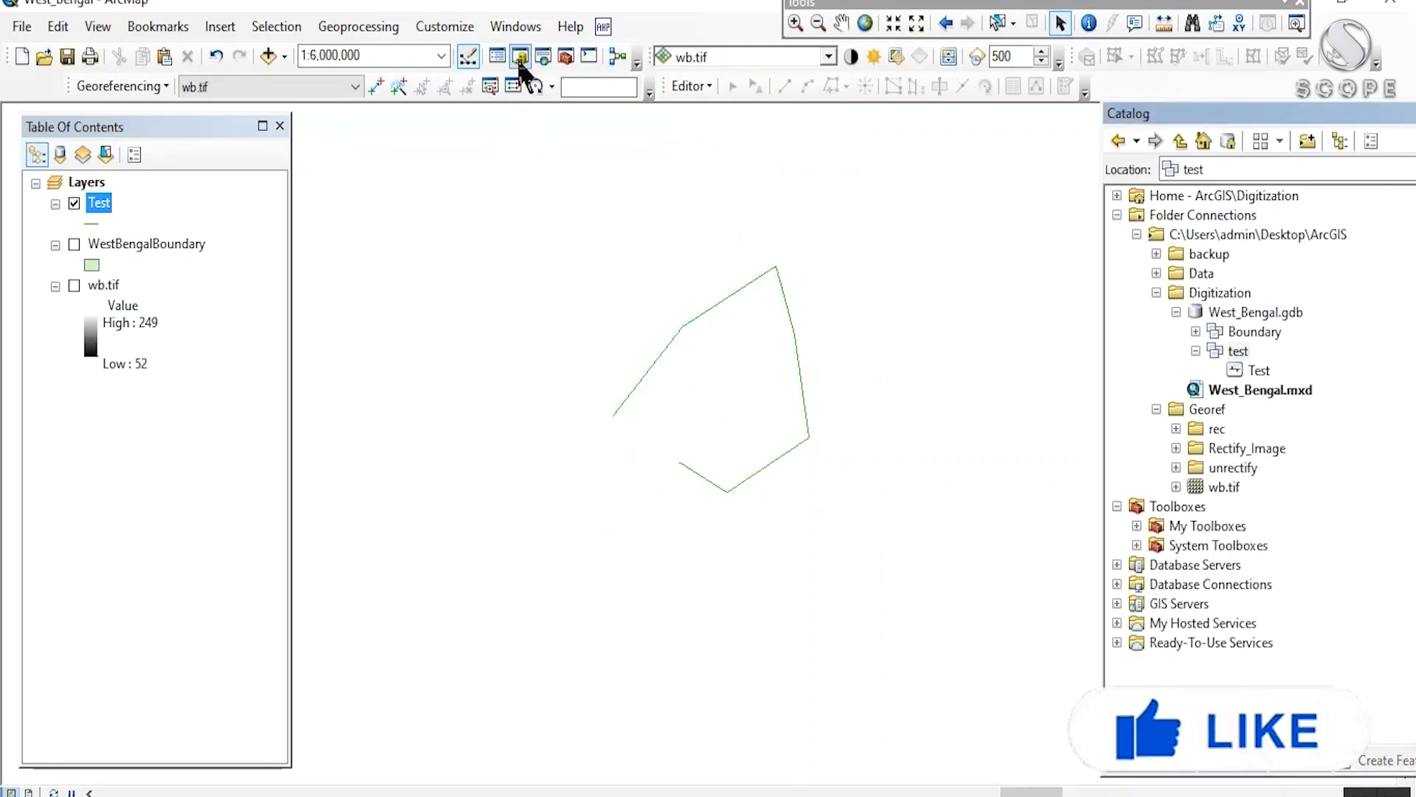
left_click(1239, 353)
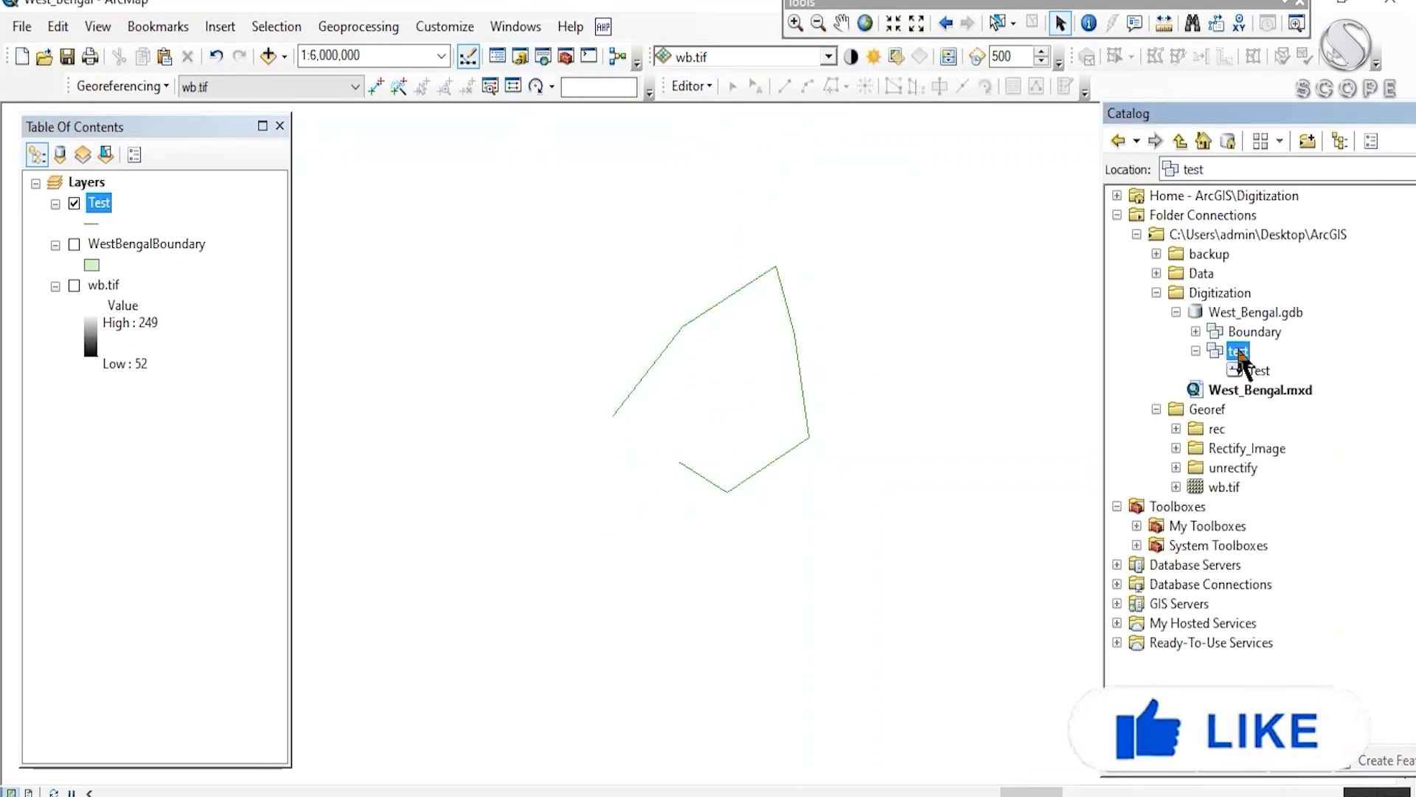
right_click(1241, 357)
mouse_move(1298, 520)
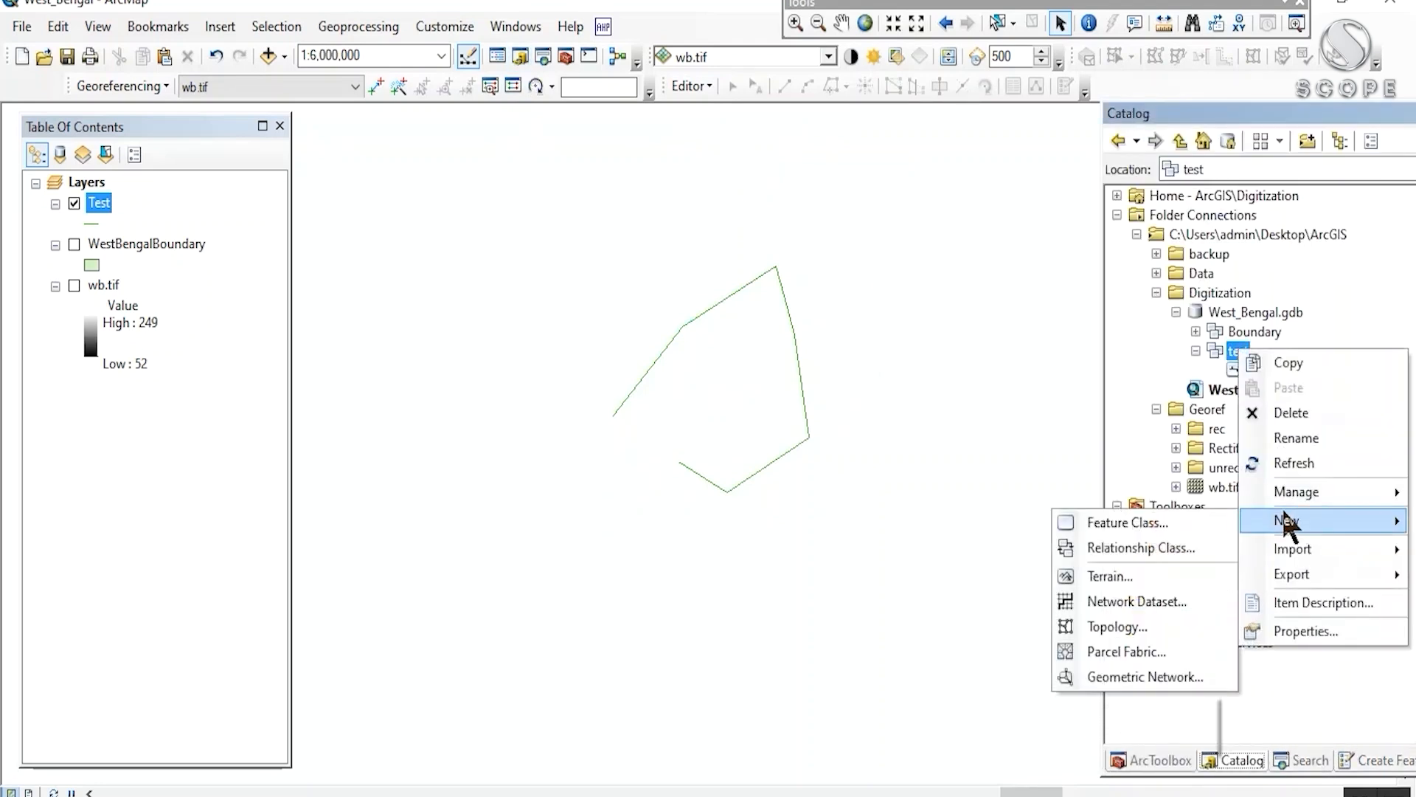
left_click(1163, 519)
- Create the new feature class as testPolygon with the type Polygon Features, accepting the default remaining settings and fields
type("teat")
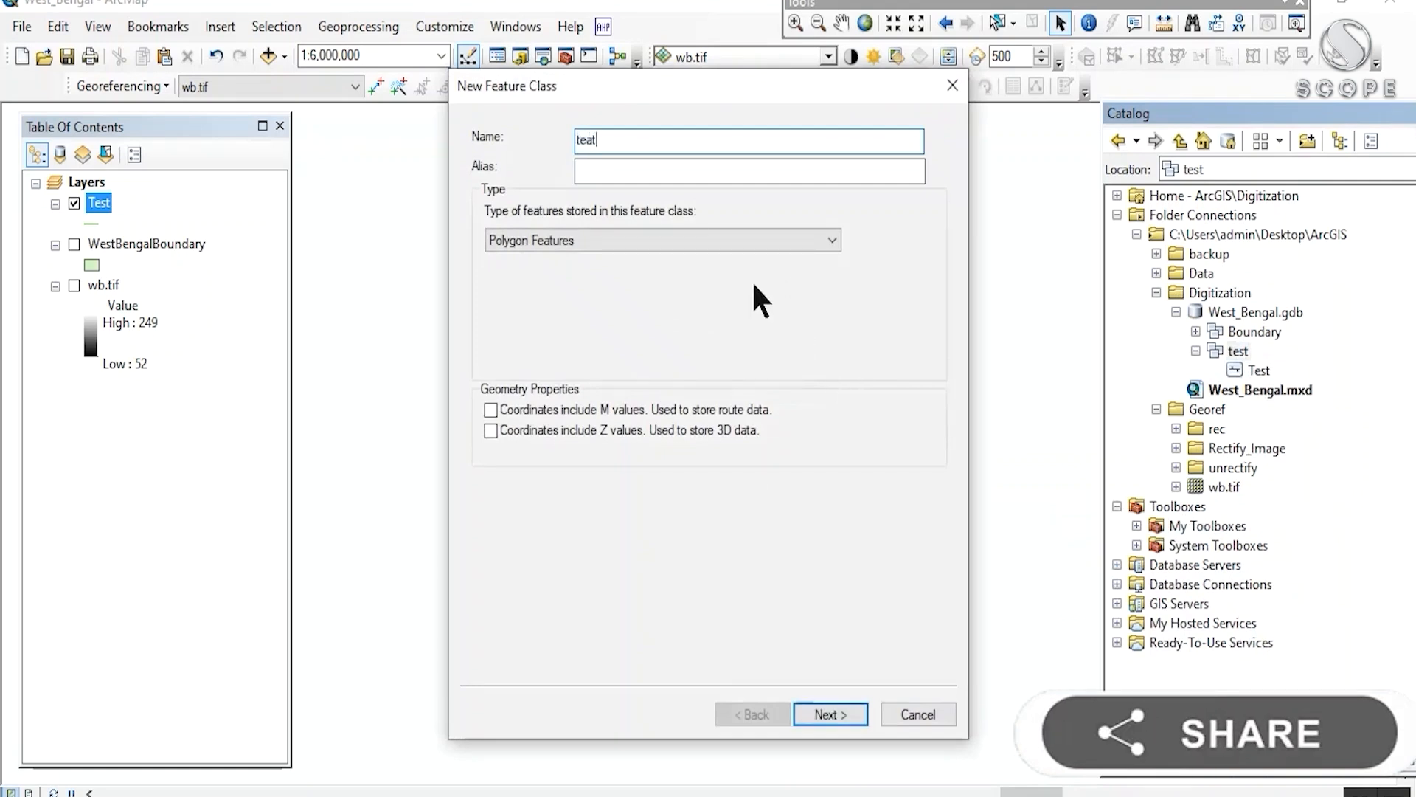
double_click(671, 138)
type("testP")
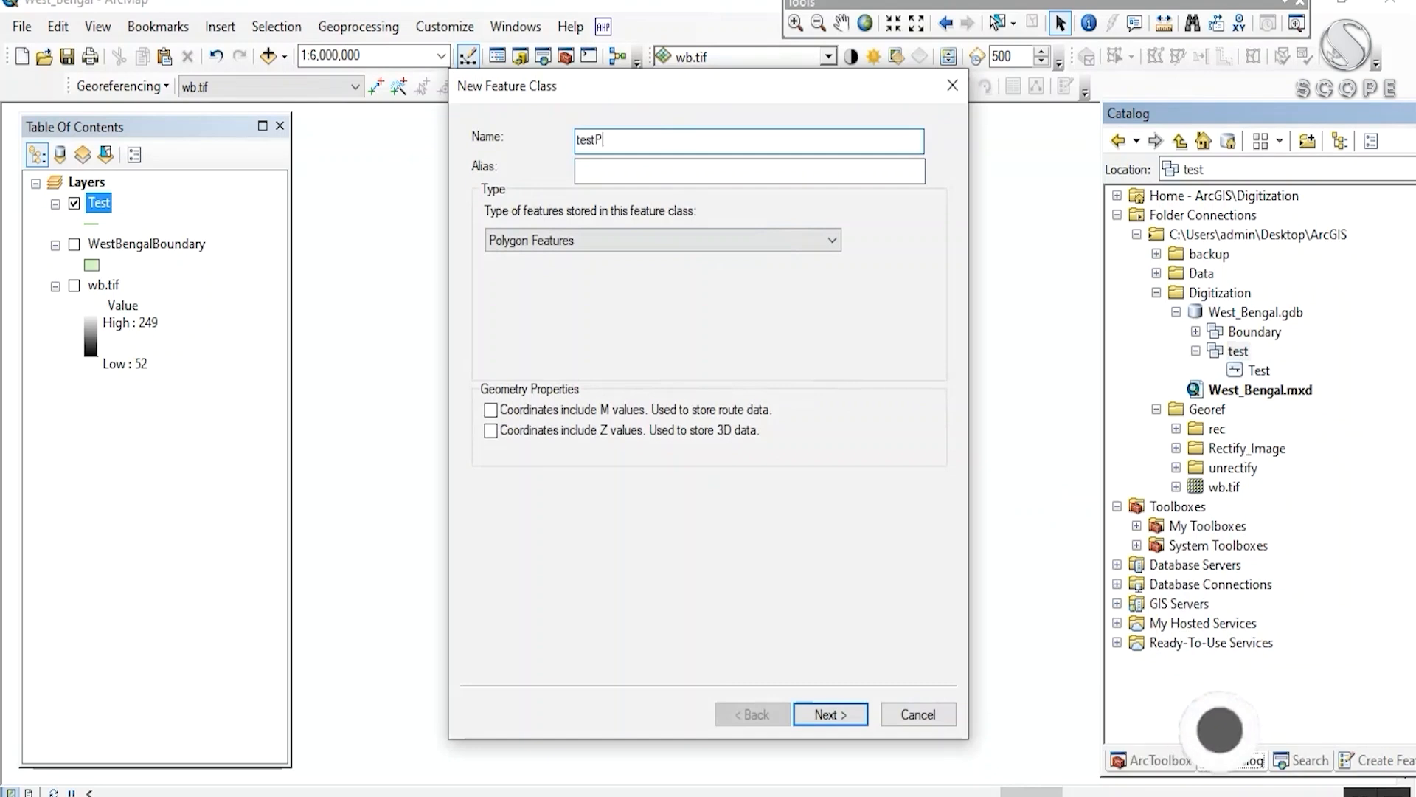
type("ol")
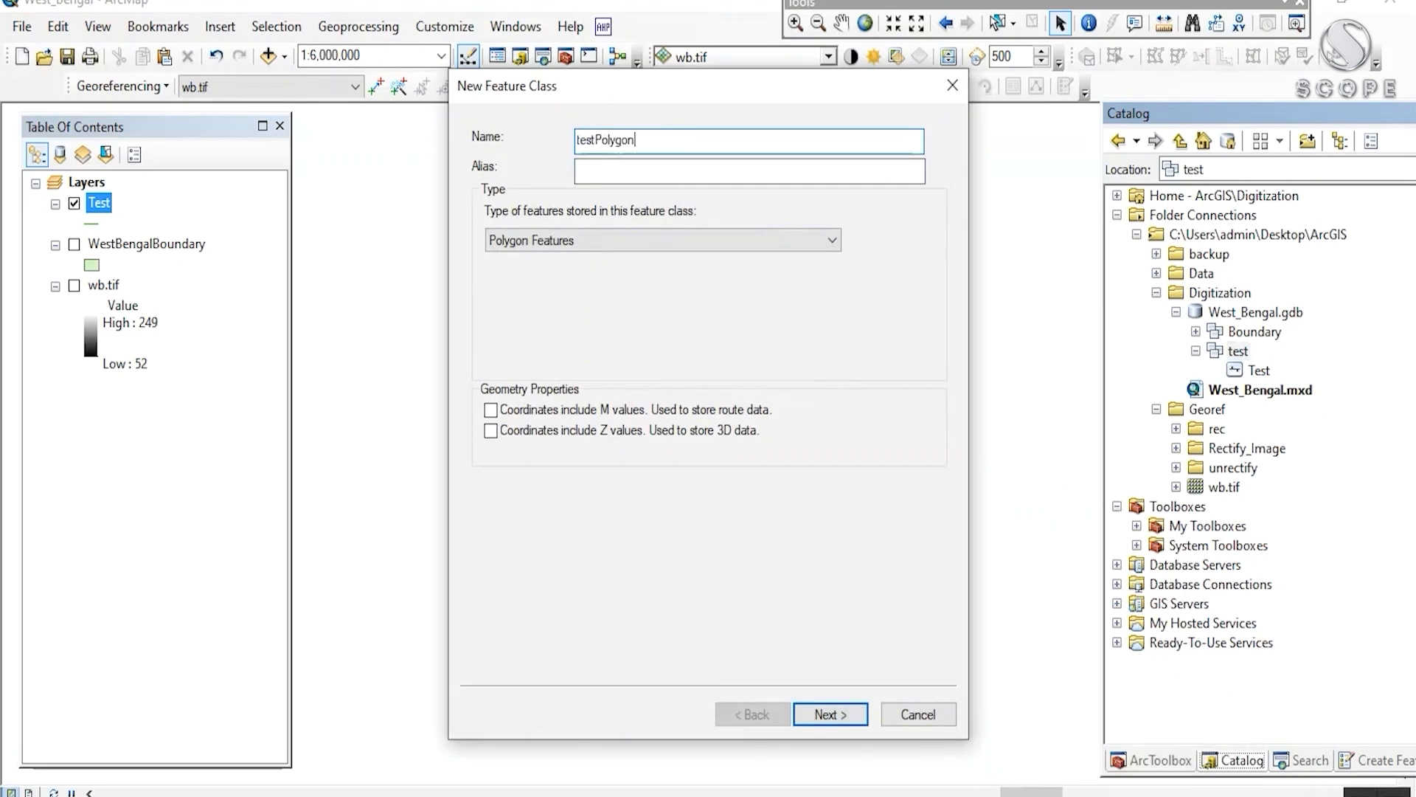
type("ygon")
left_click(582, 235)
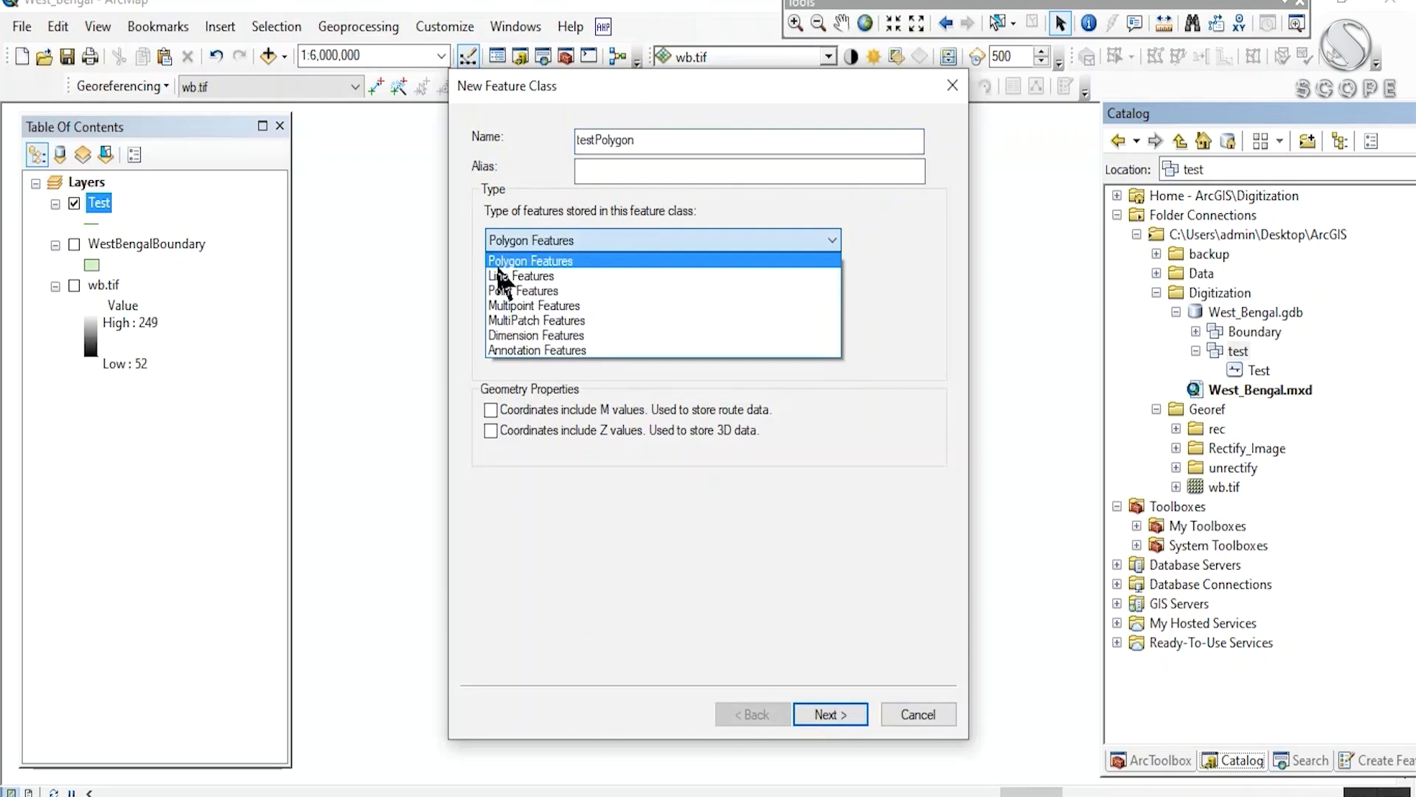
left_click(514, 264)
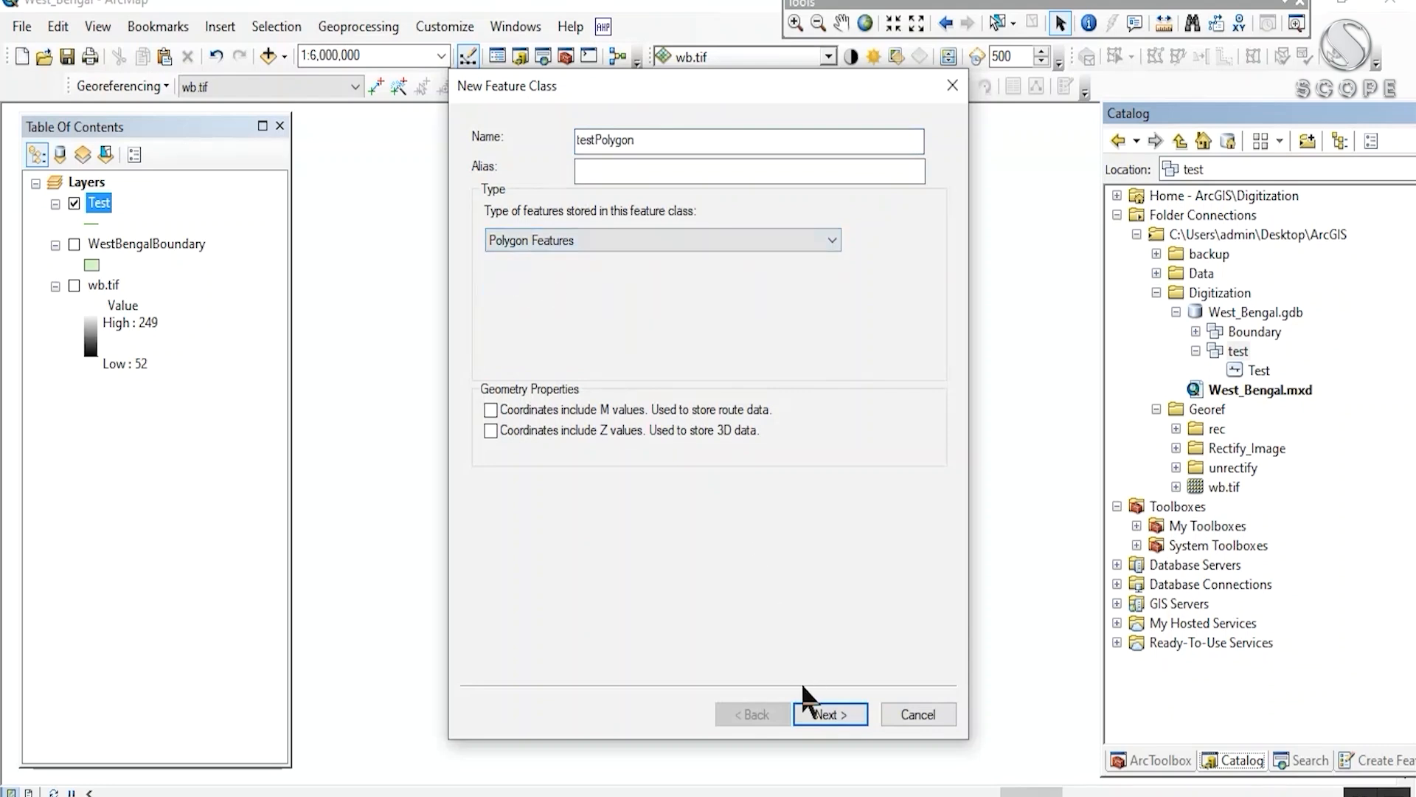
left_click(824, 714)
left_click(825, 714)
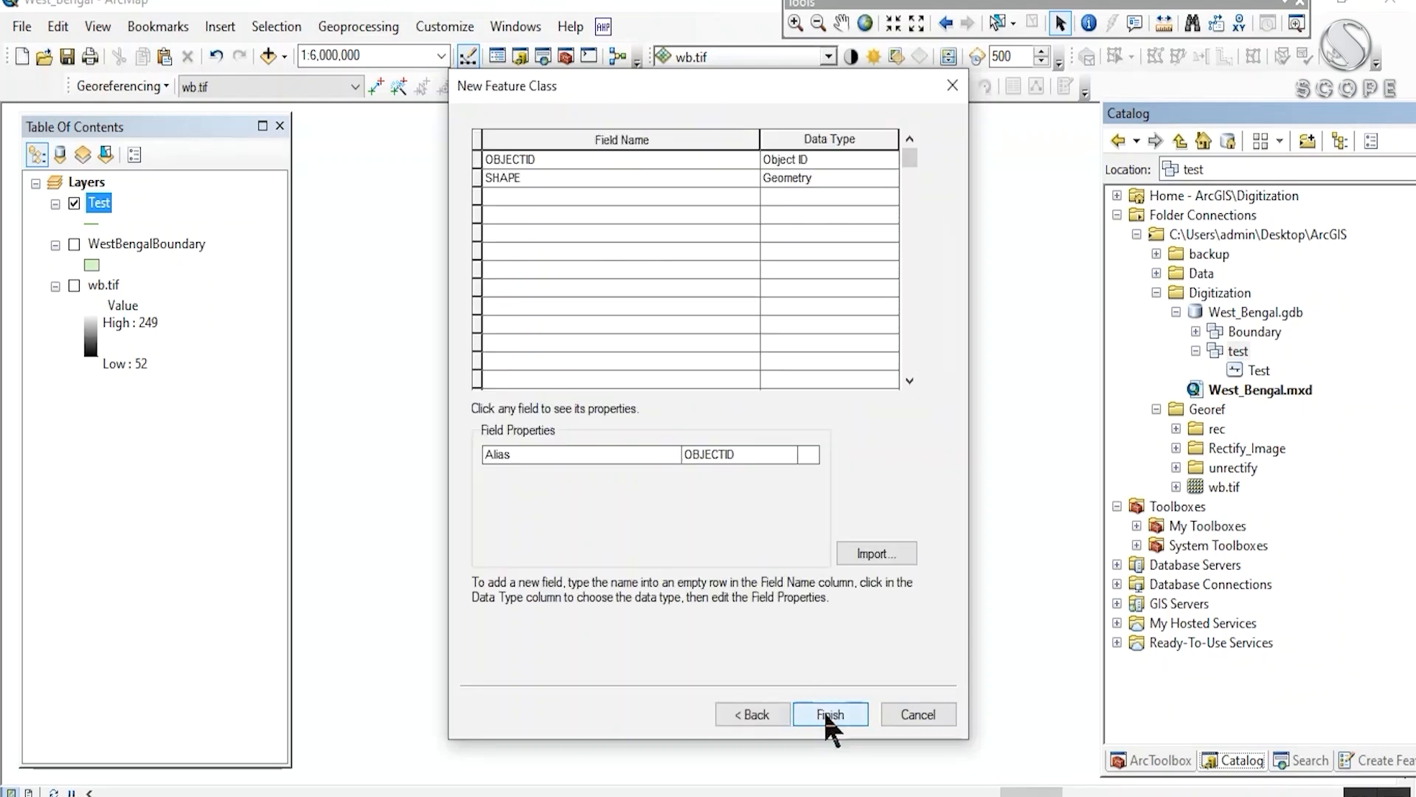
left_click(824, 714)
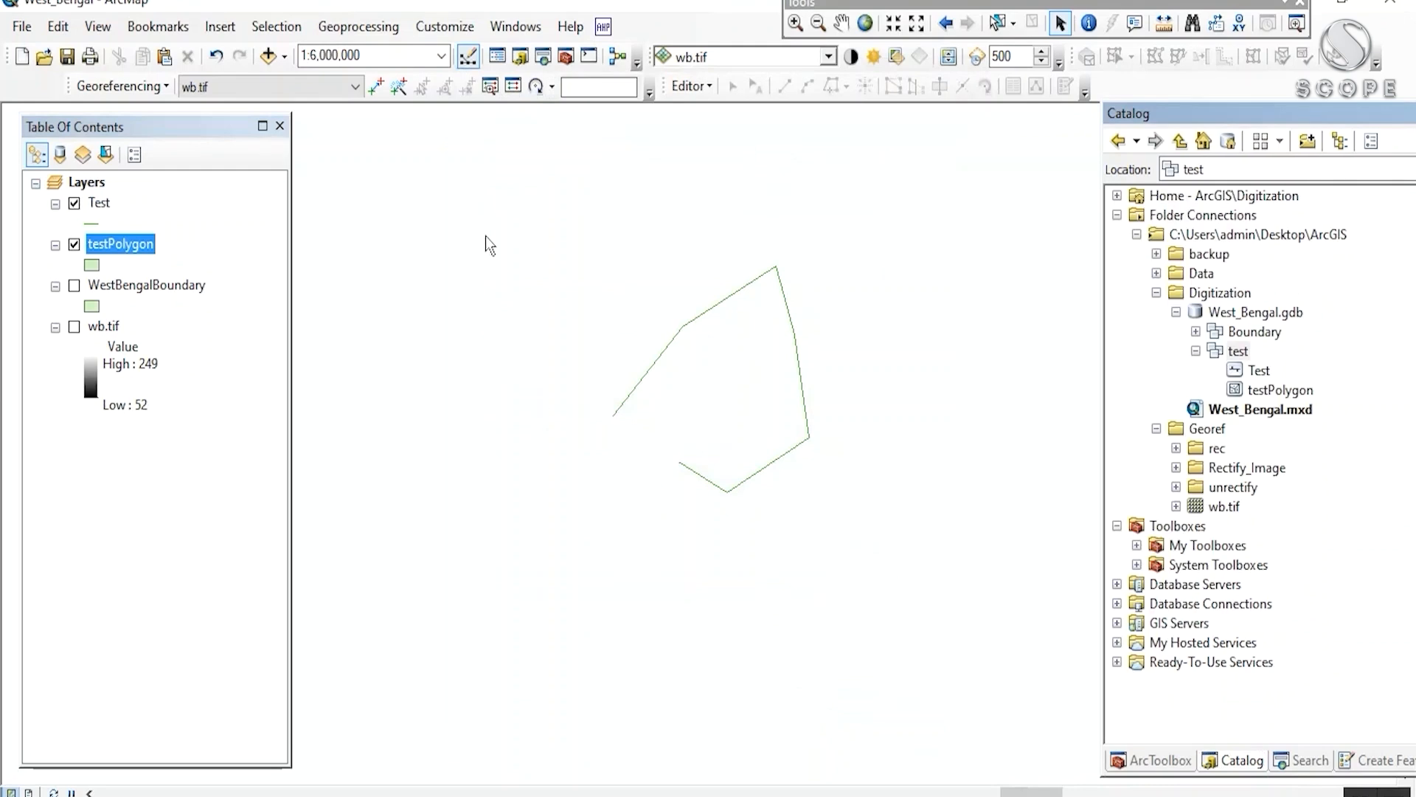
- Start an edit session and bring up the feature templates for the Test and testPolygon layers
left_click(679, 82)
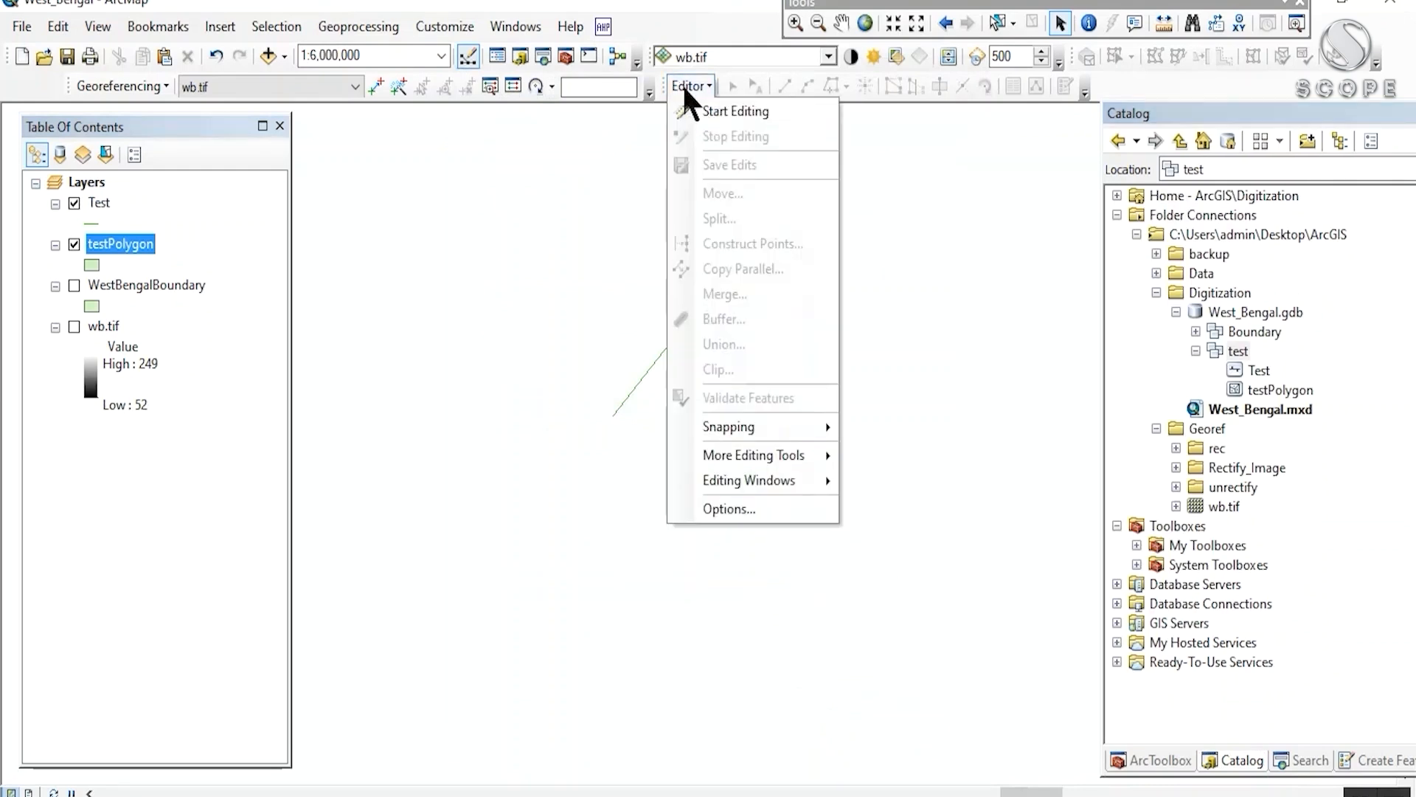
left_click(726, 110)
left_click_drag(761, 376, 727, 270)
left_click(1064, 86)
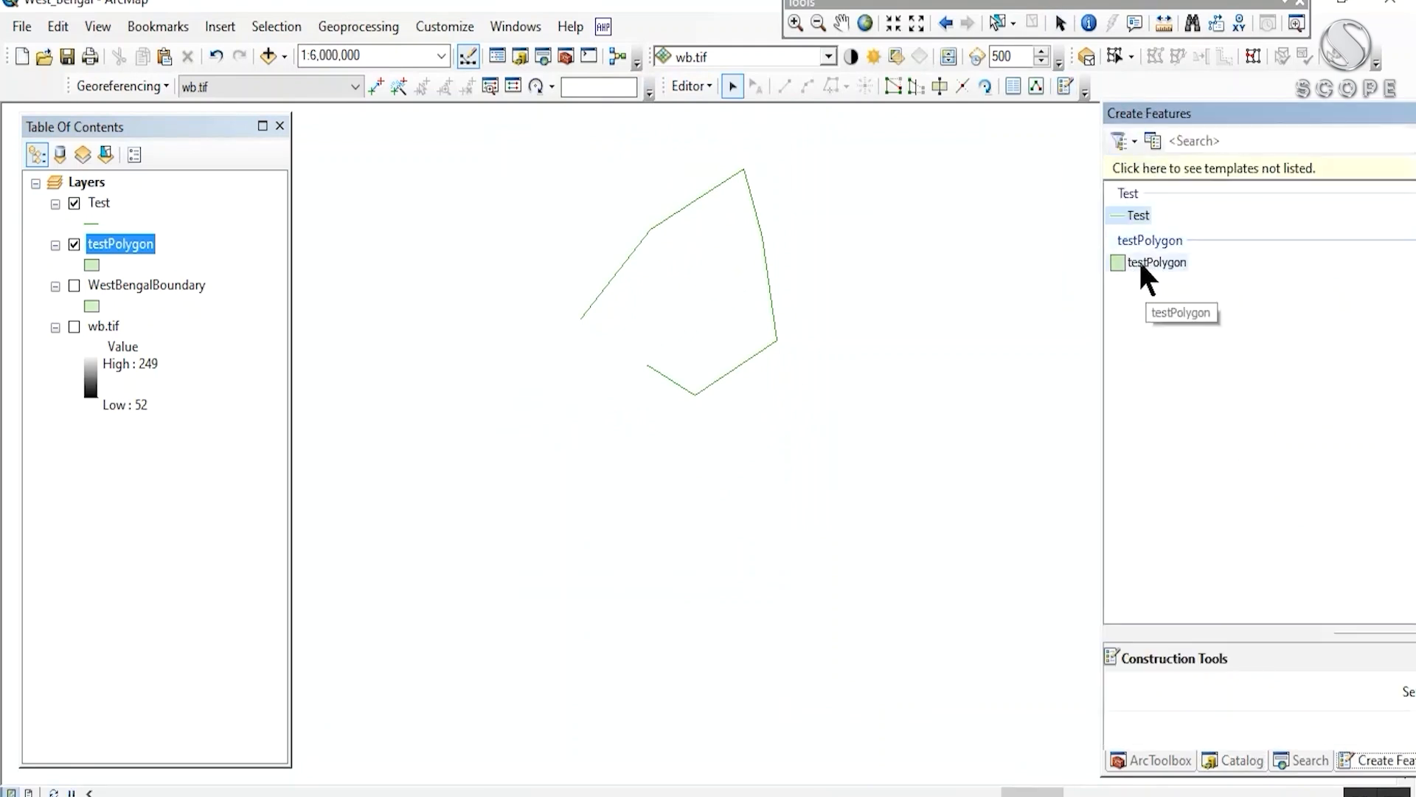
- Digitize a four-sided, slightly tilted testPolygon feature in the empty area below the test lines
left_click(1145, 266)
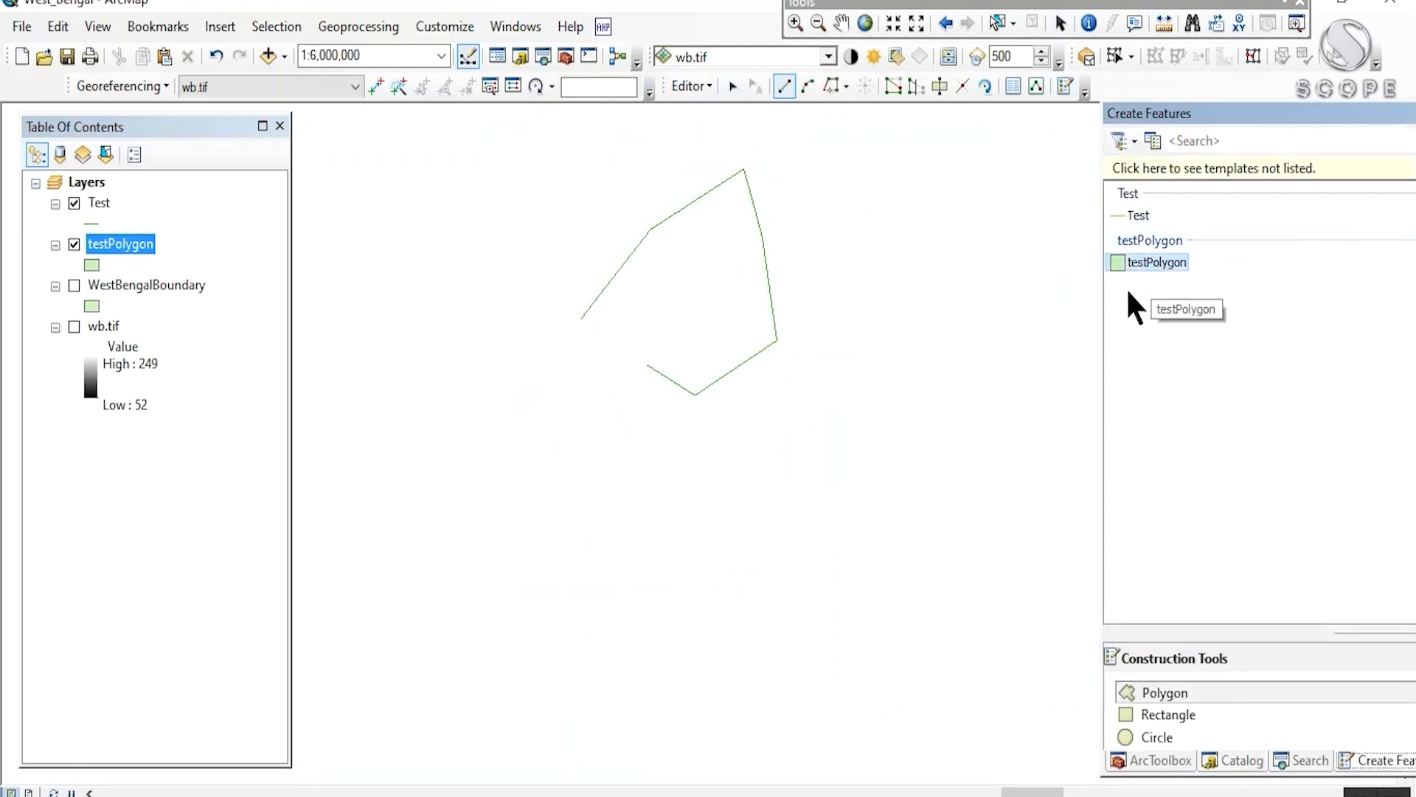
left_click_drag(760, 503, 775, 345)
left_click(599, 399)
left_click(862, 342)
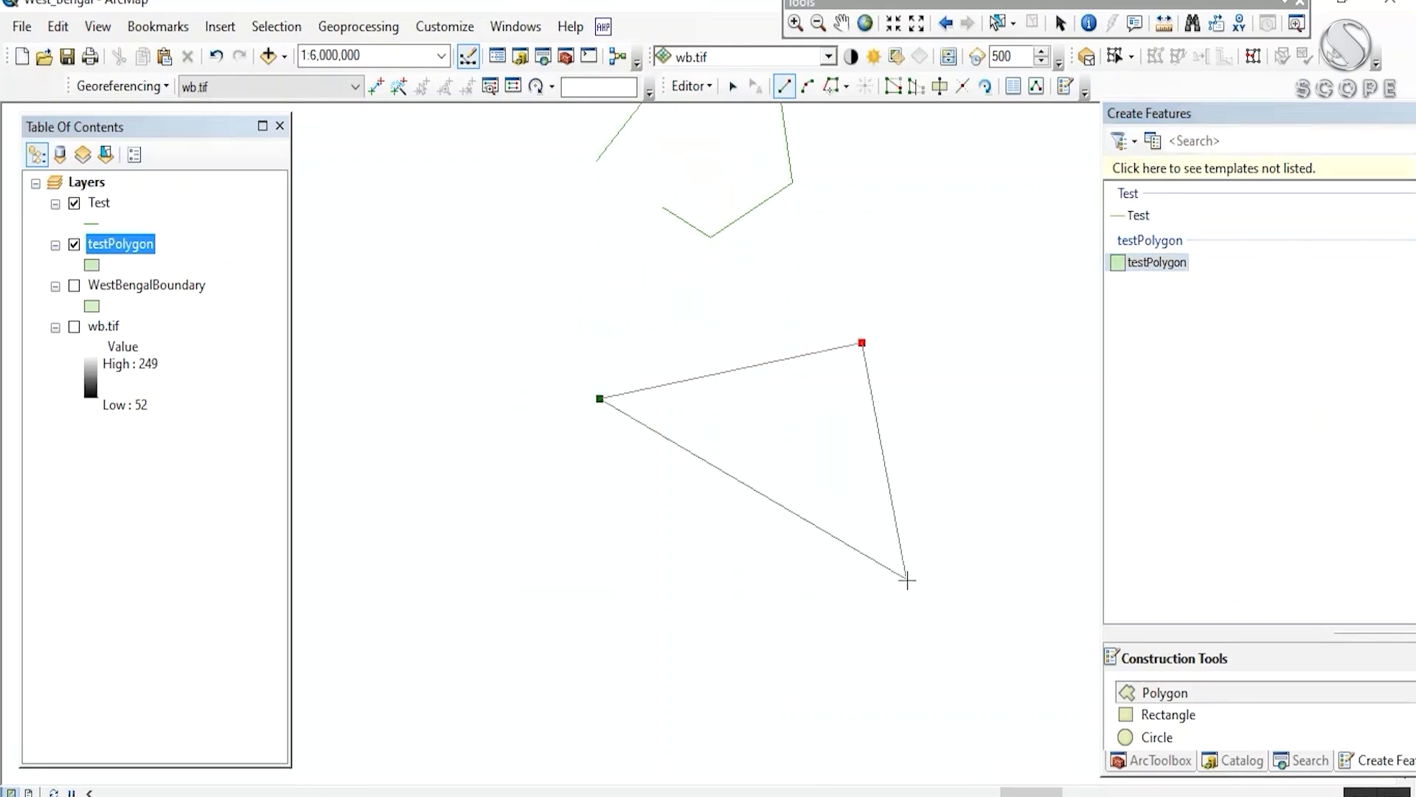
left_click(910, 588)
double_click(663, 647)
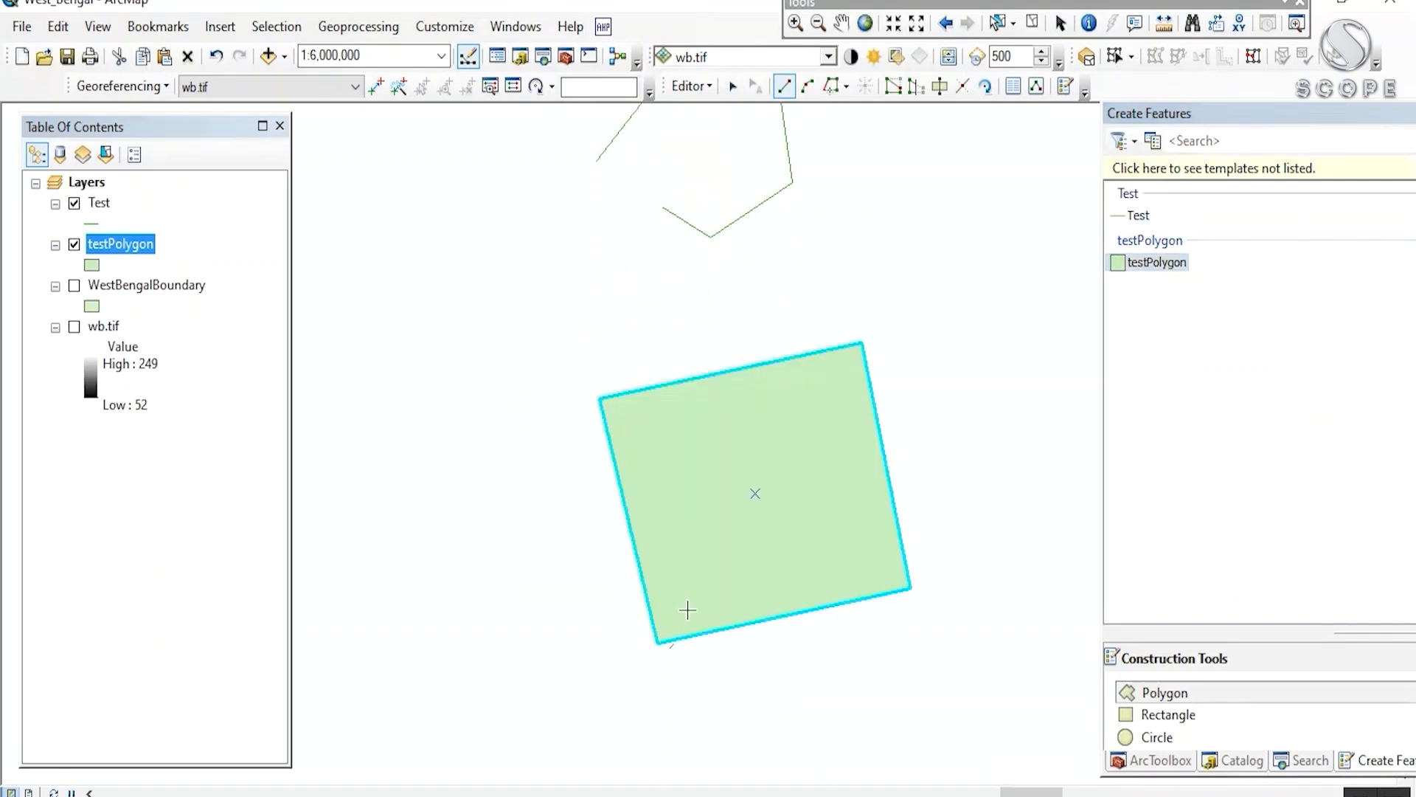
- Reshape the selected polygon with a diagonal line that cuts off its upper-right corner
scroll(601, 453, "up", 2)
left_click_drag(655, 435, 680, 360)
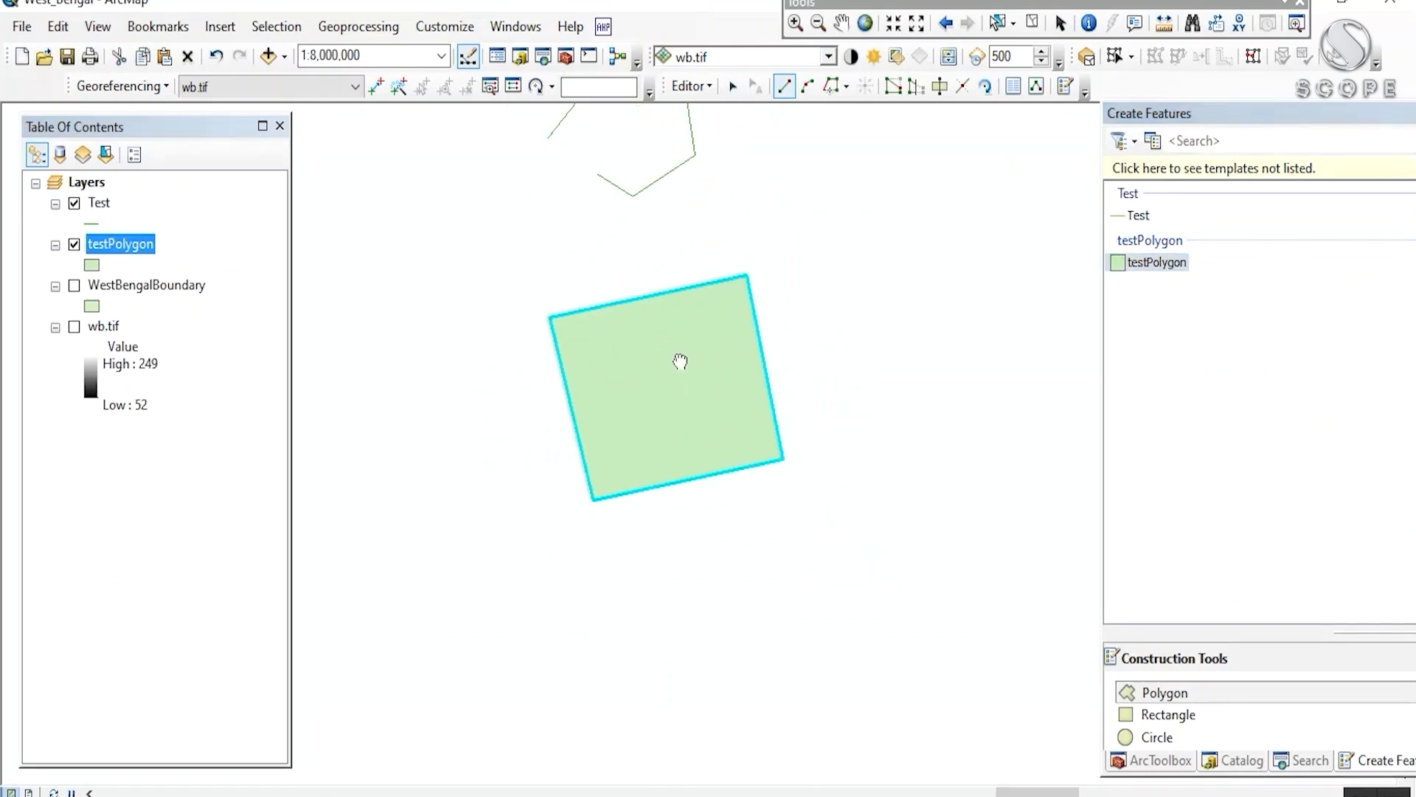
left_click_drag(836, 301, 898, 242)
scroll(826, 304, "down", 1)
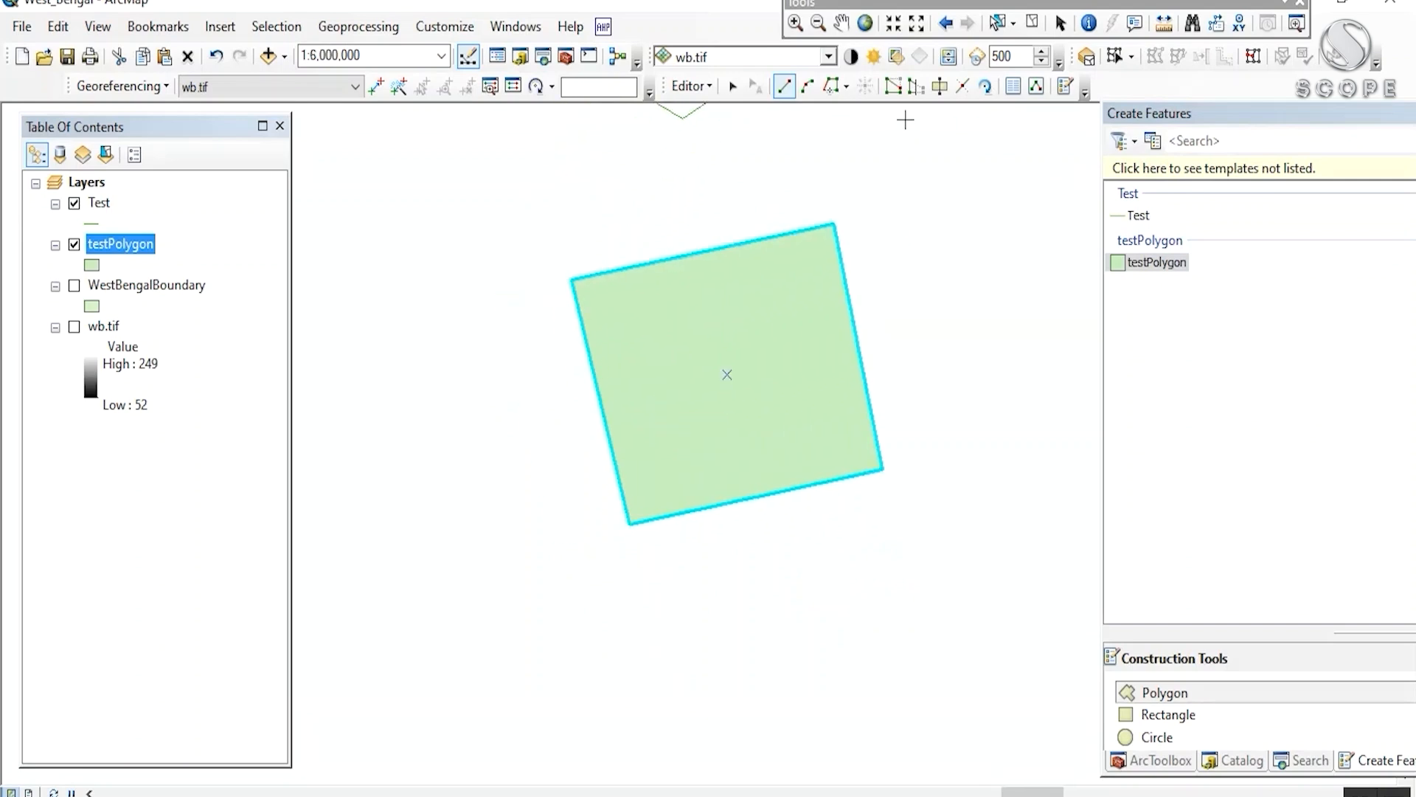
left_click(915, 87)
left_click(728, 210)
double_click(917, 351)
left_click_drag(871, 378, 885, 300)
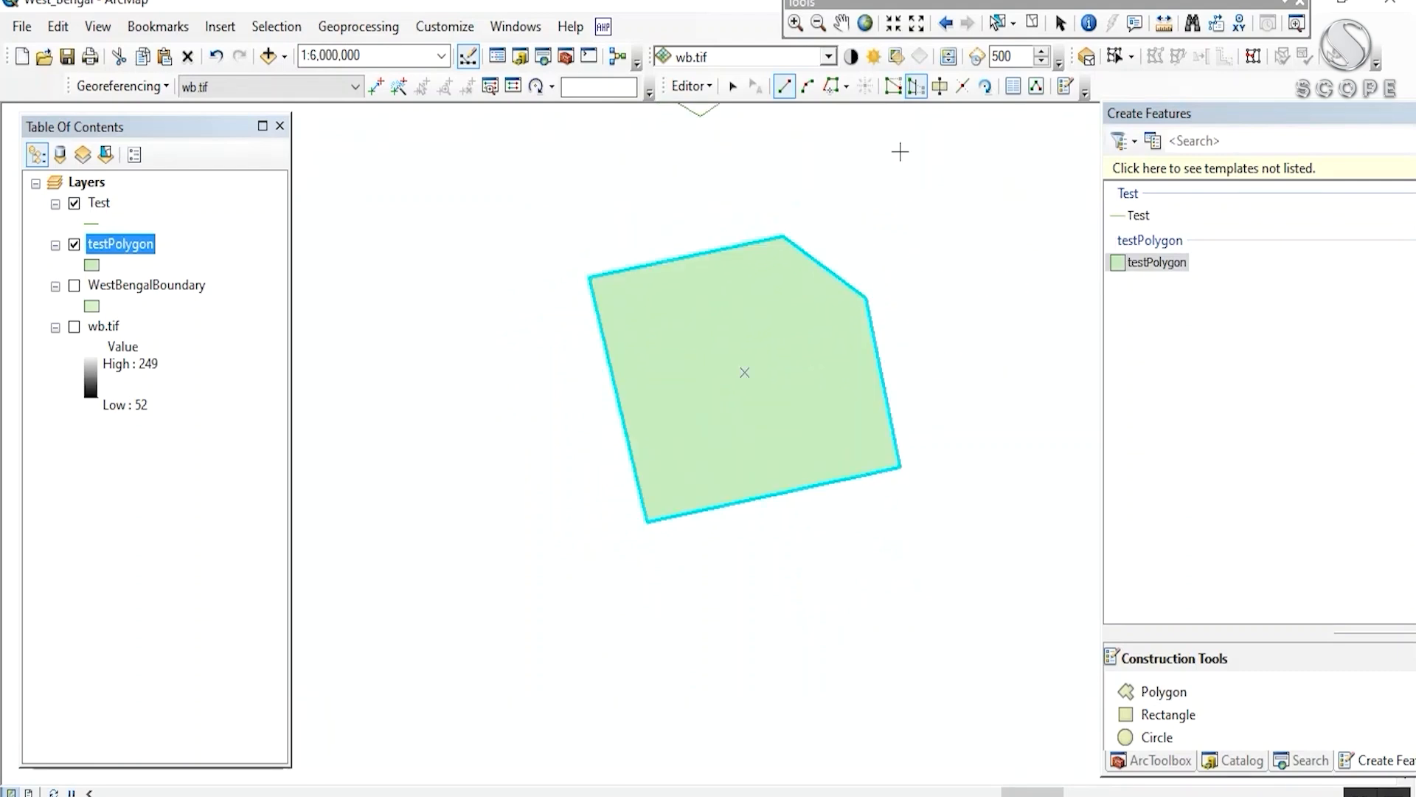
- Display the reshaped polygon's vertices to examine them, and leave vertex editing without changing the shape
left_click(892, 88)
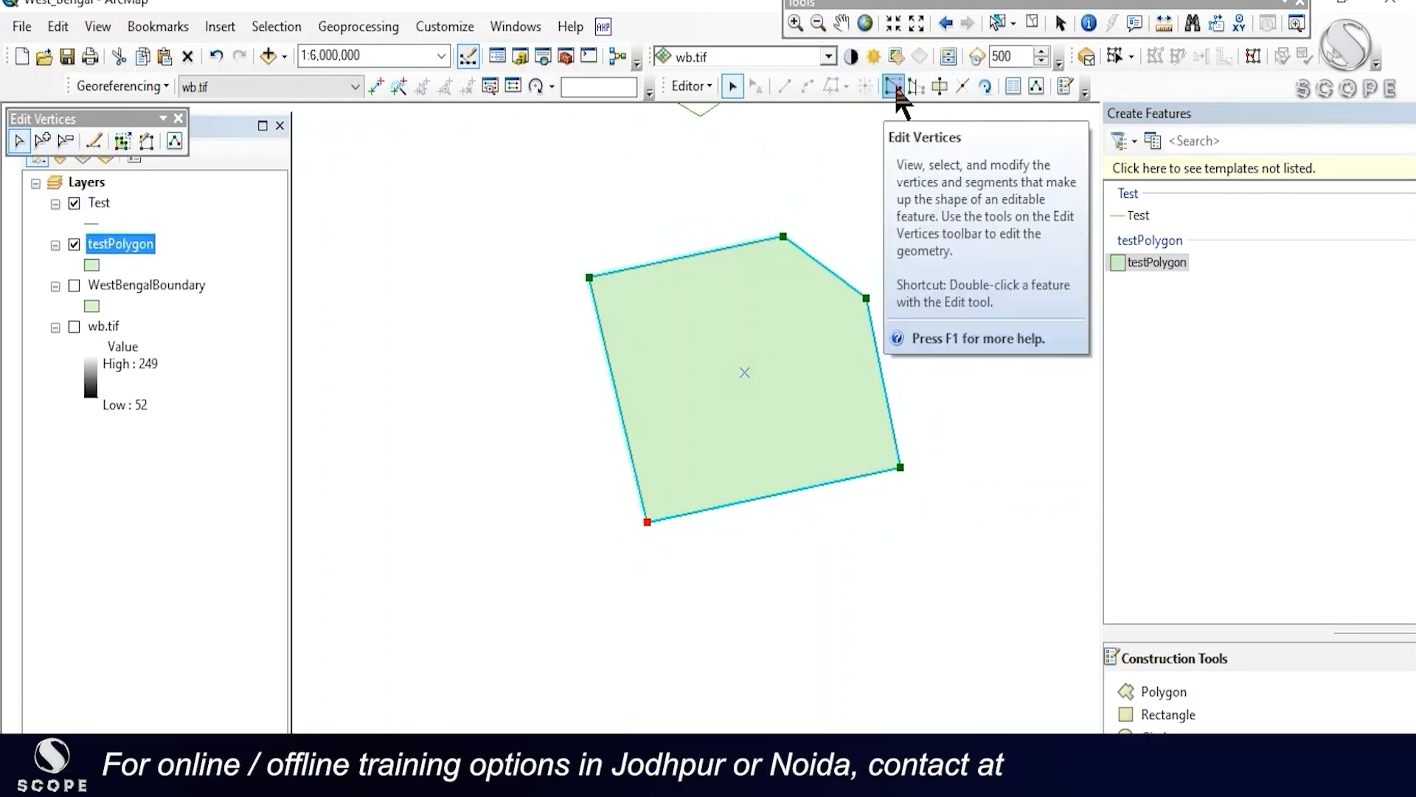
left_click_drag(783, 178, 753, 374)
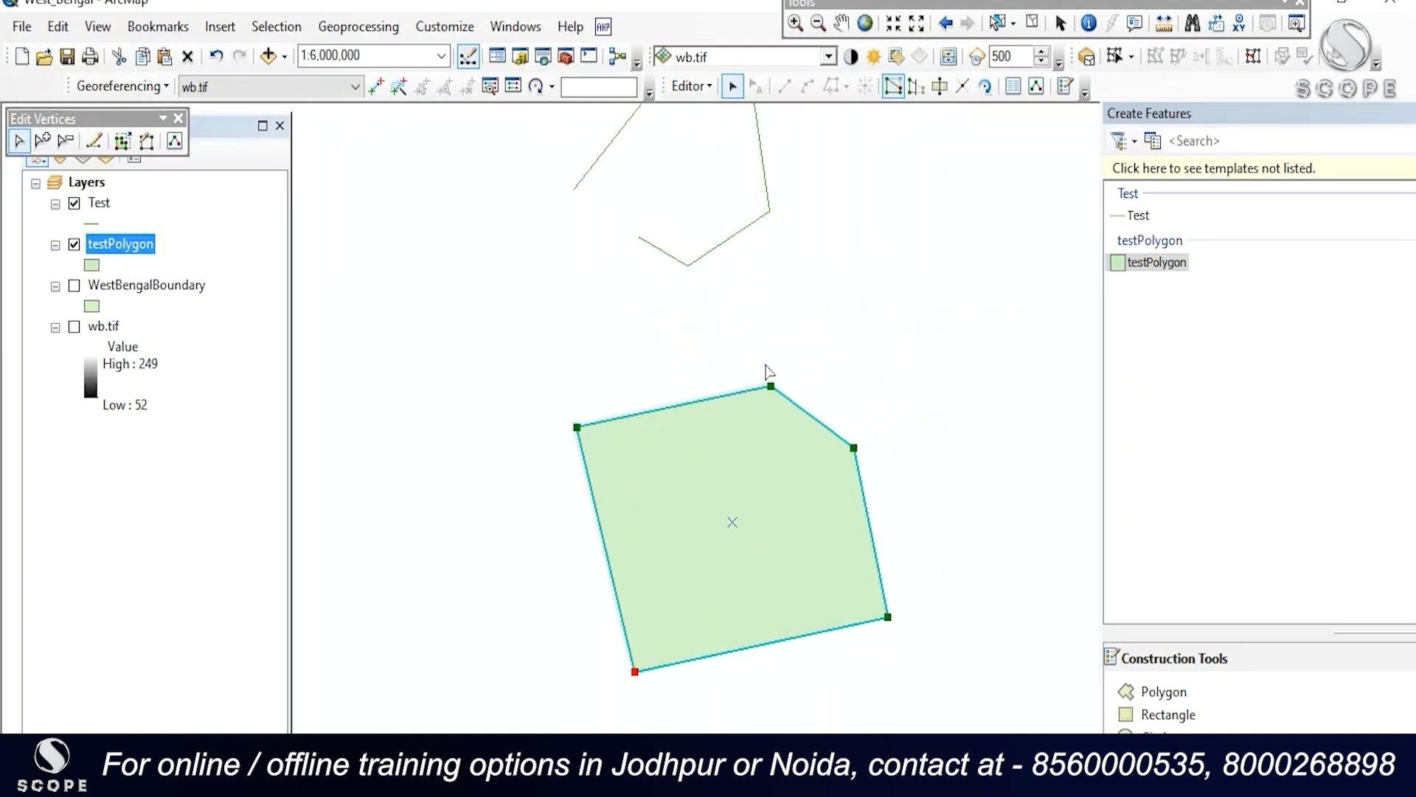
left_click(179, 120)
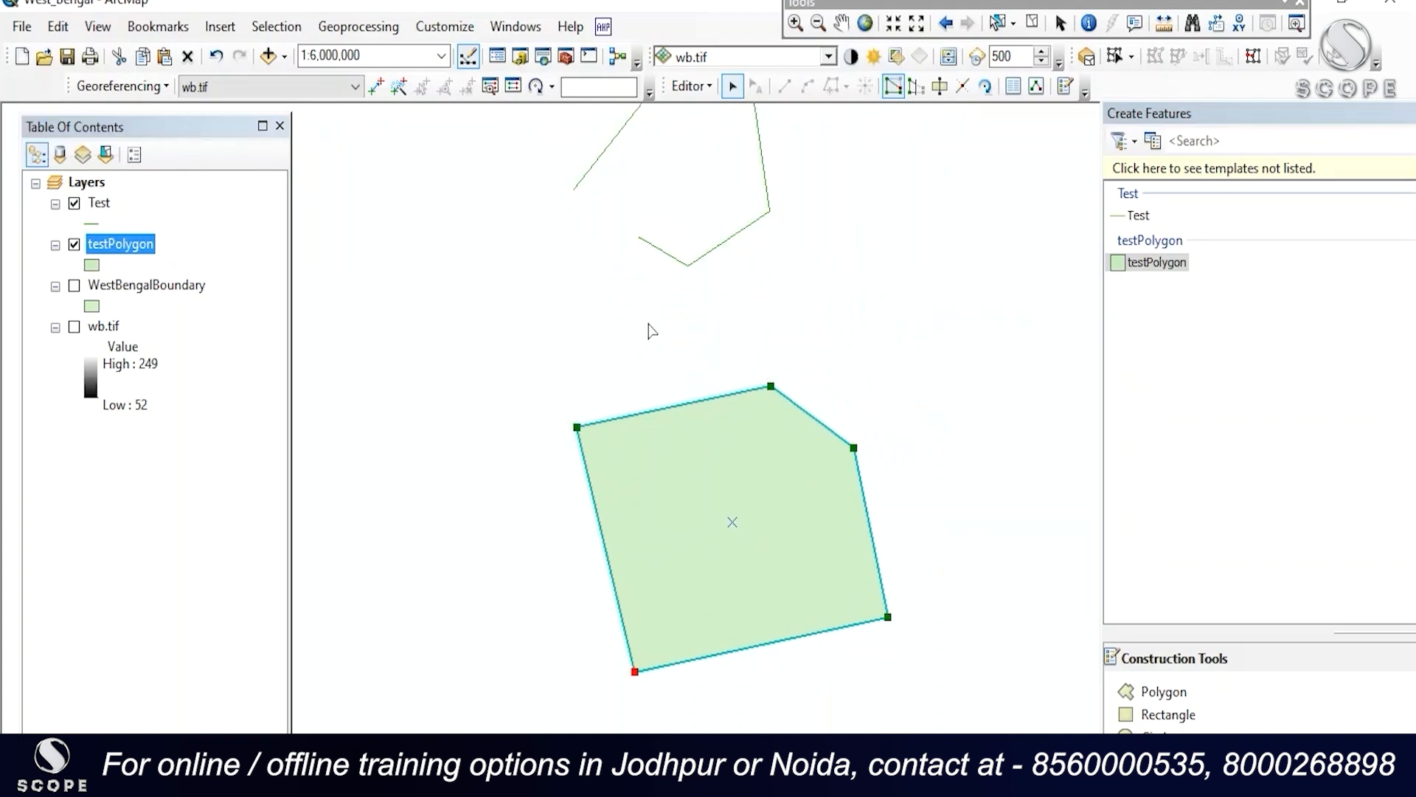
left_click(739, 504)
- Cut the selected polygon into left and right parts with a steep line running across it from above to below
left_click_drag(759, 519, 755, 420)
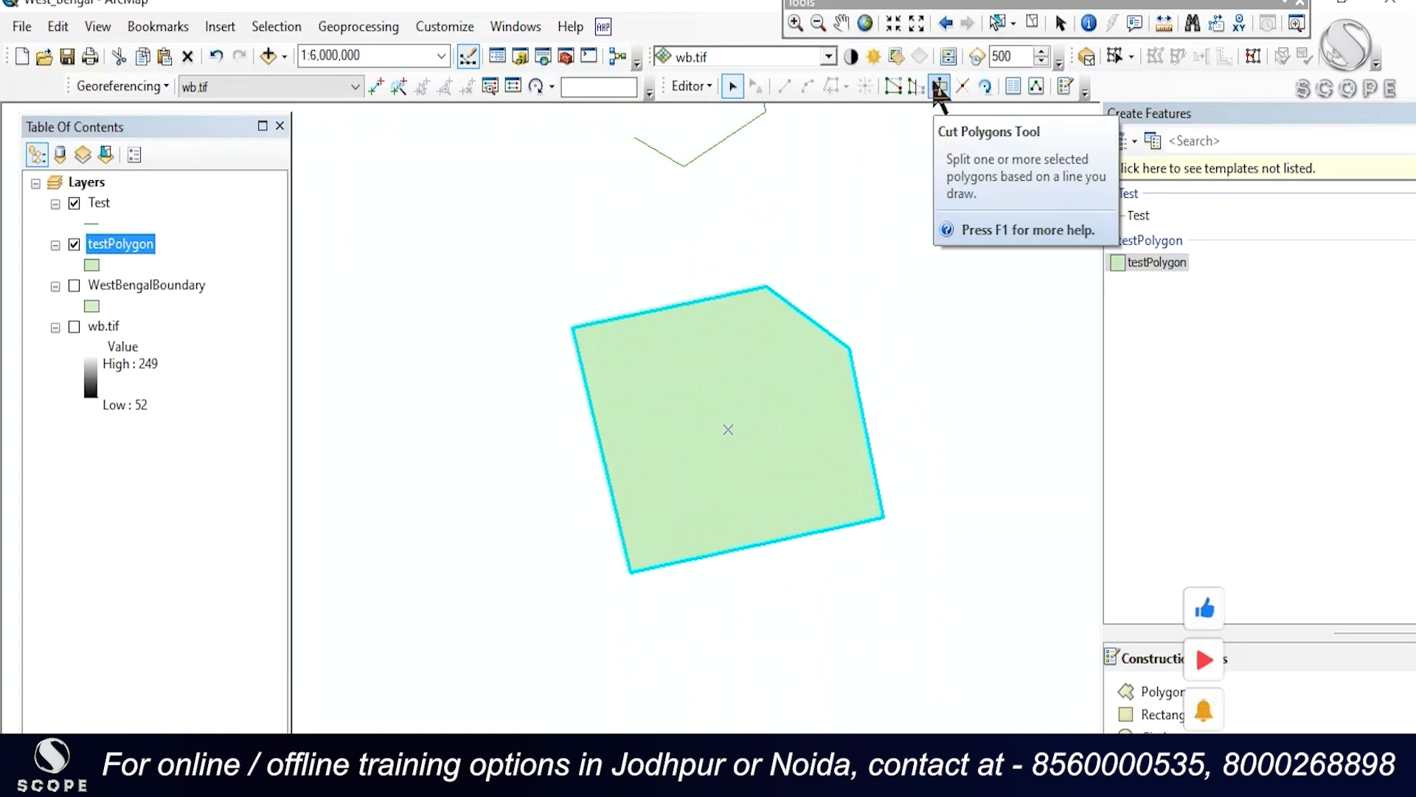
left_click_drag(692, 250, 691, 278)
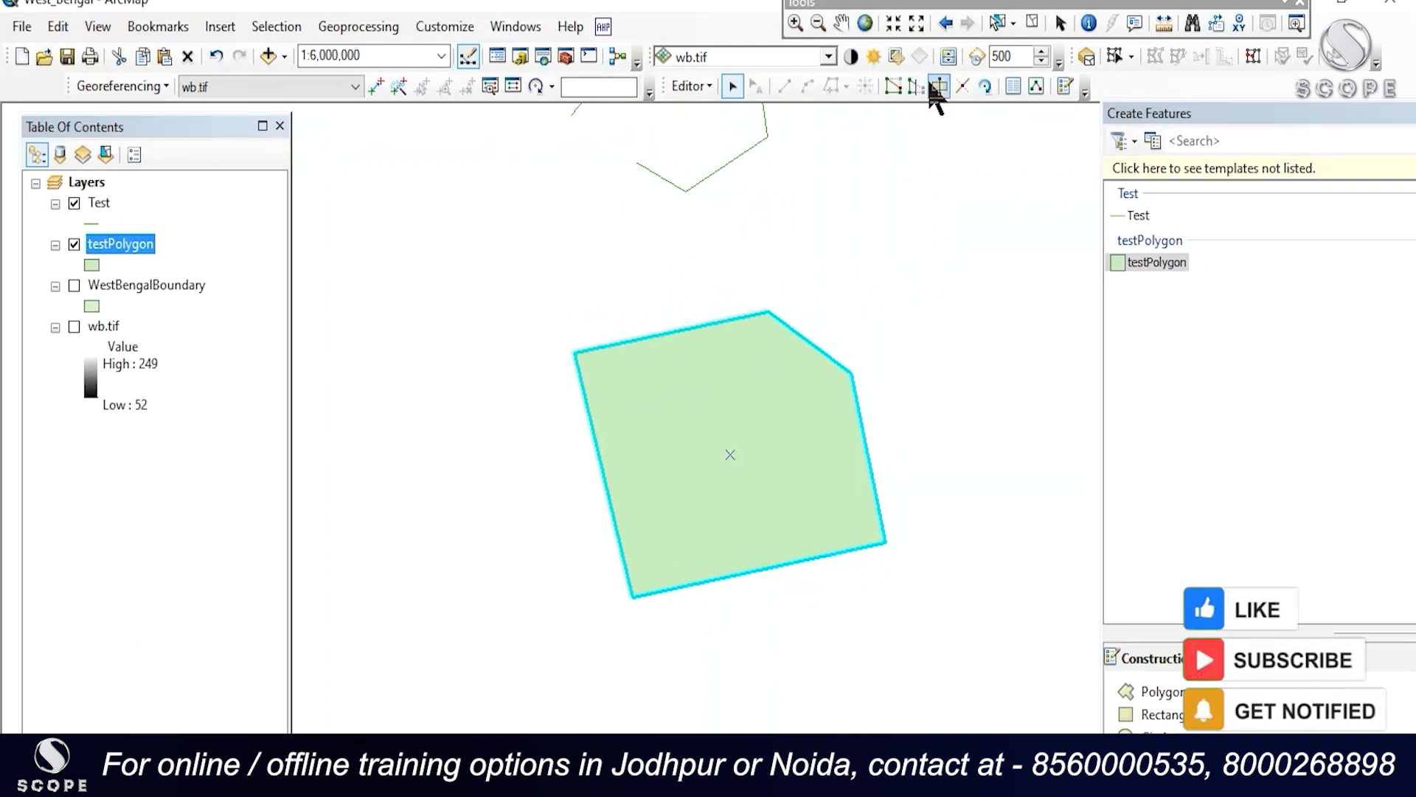
left_click(939, 87)
left_click(667, 253)
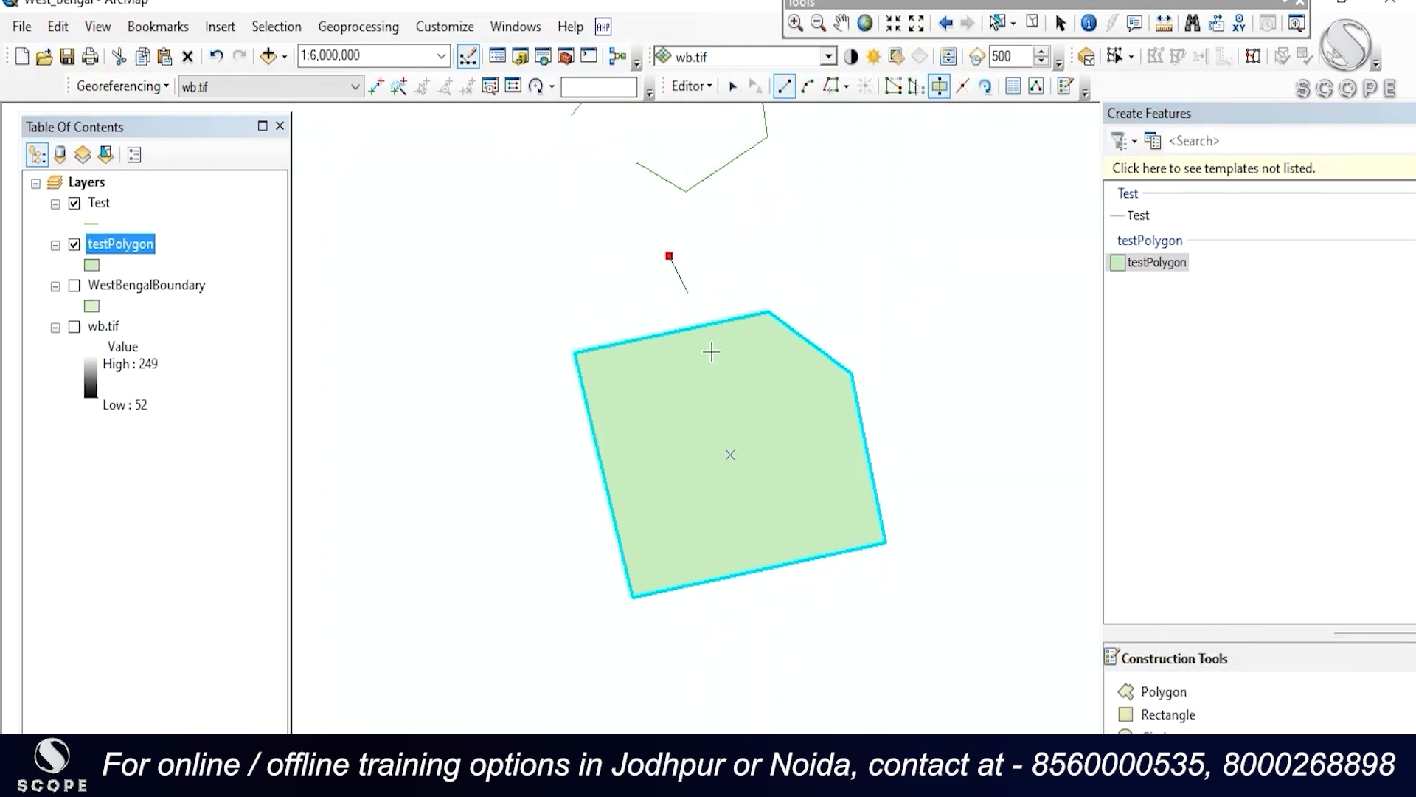
double_click(793, 737)
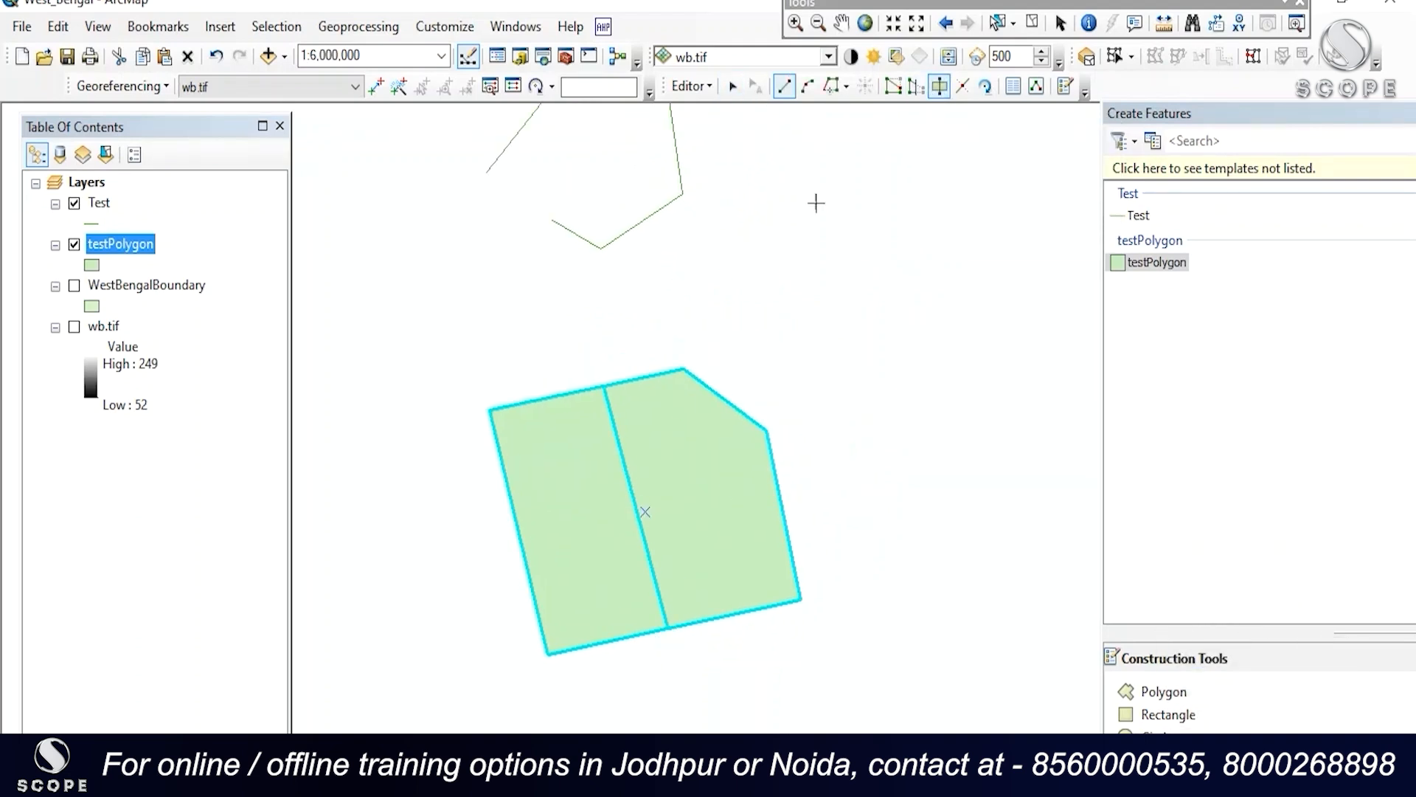
- Select the right and left parts of the cut polygon in turn to check that they are separate features, and clear the selection
left_click(733, 86)
left_click(763, 243)
scroll(766, 251, "down", 1)
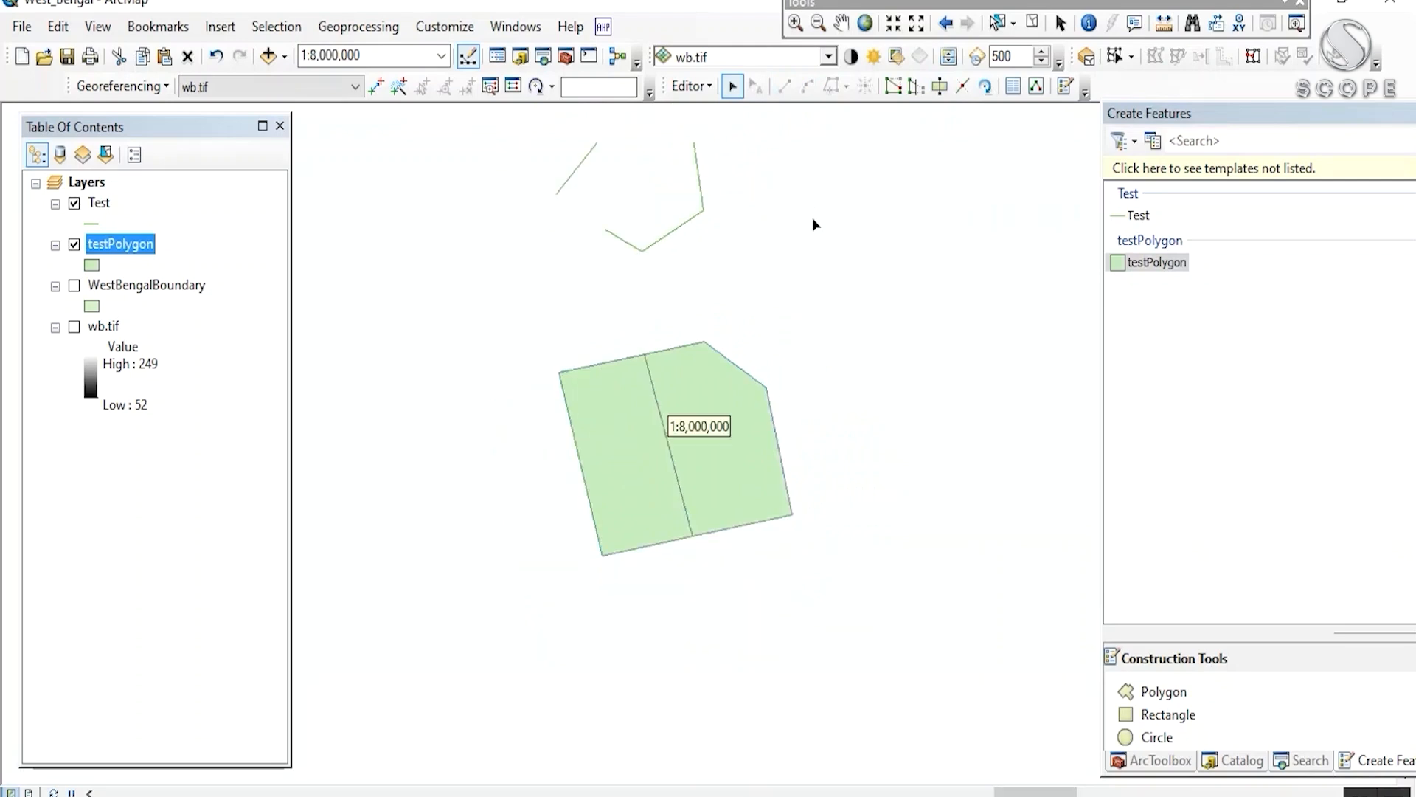
left_click_drag(807, 284, 854, 215)
left_click(776, 342)
left_click(695, 373)
left_click_drag(667, 240, 649, 363)
mouse_move(813, 257)
left_mouse_down()
mouse_move(808, 193)
mouse_move(799, 238)
left_mouse_up()
left_click_drag(782, 289, 811, 235)
left_click(812, 253)
left_click_drag(894, 282, 852, 313)
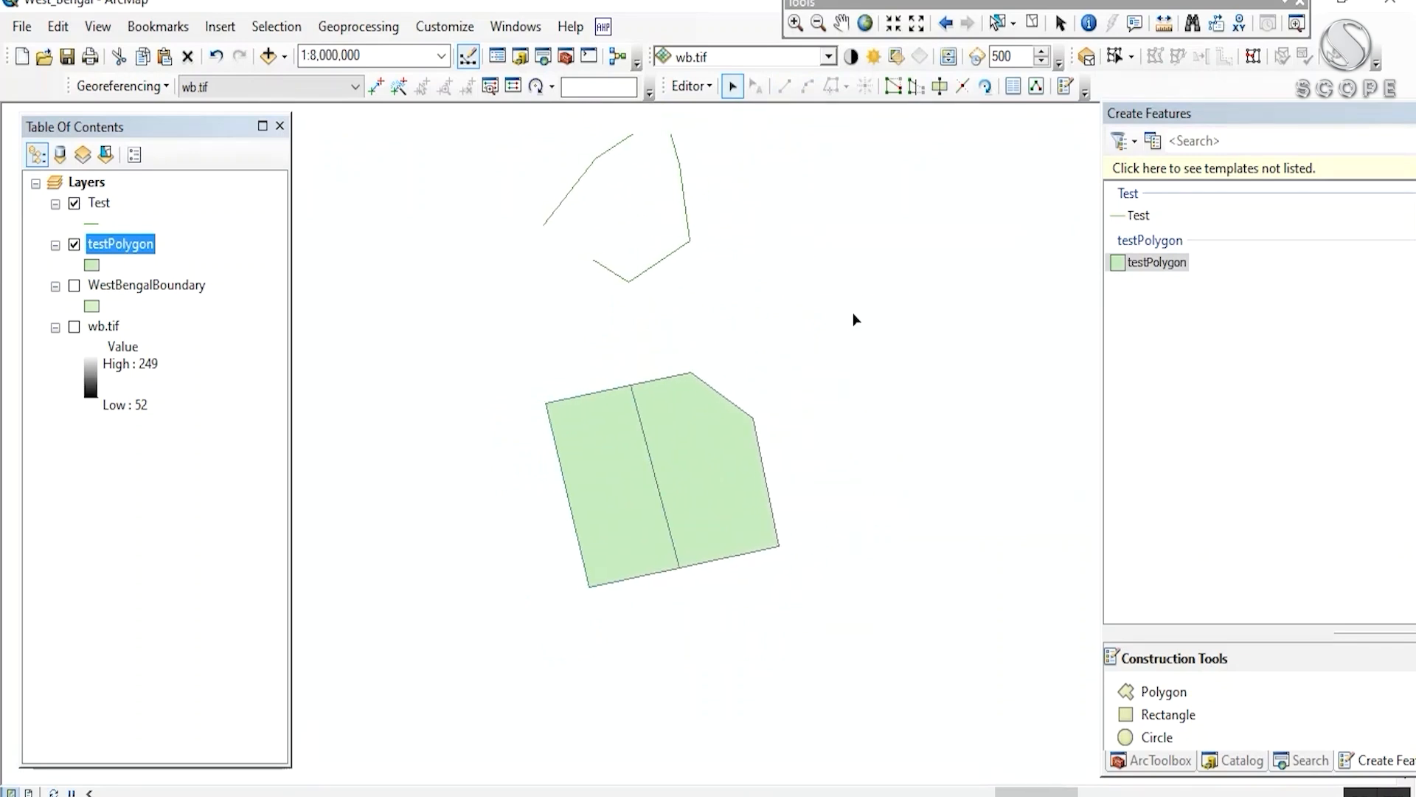
- Stop the edit session and save the edits to the testPolygon layer
left_click(700, 88)
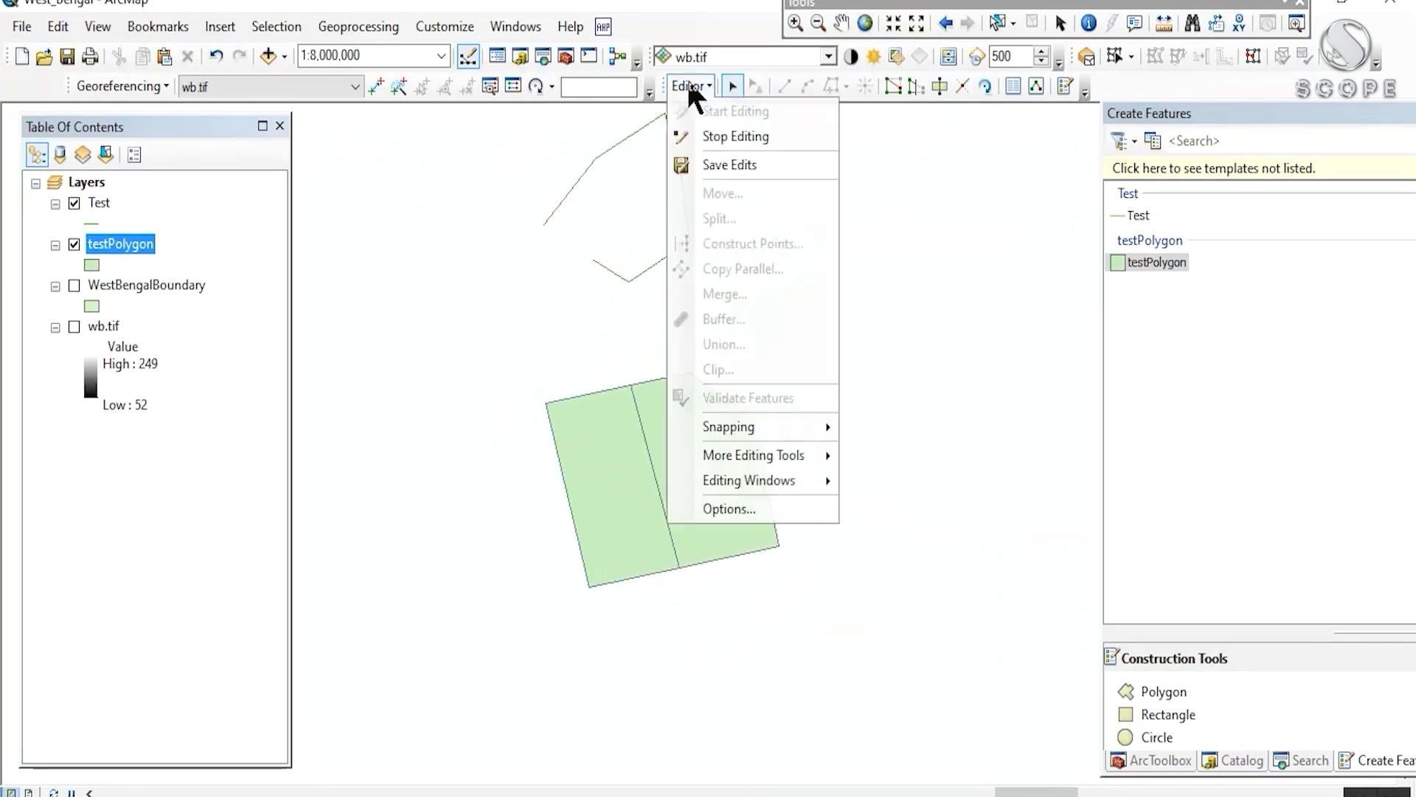
left_click(709, 132)
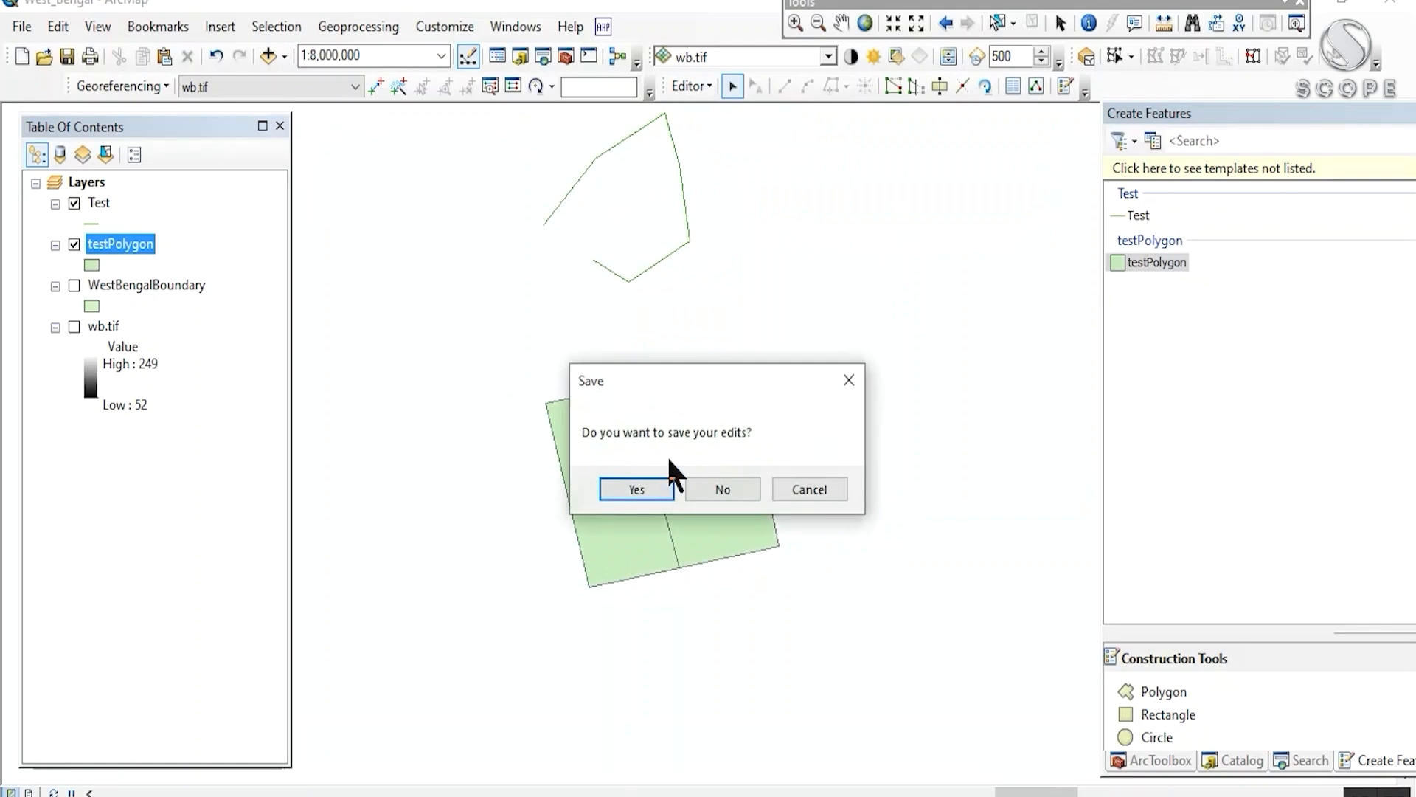
left_click(649, 489)
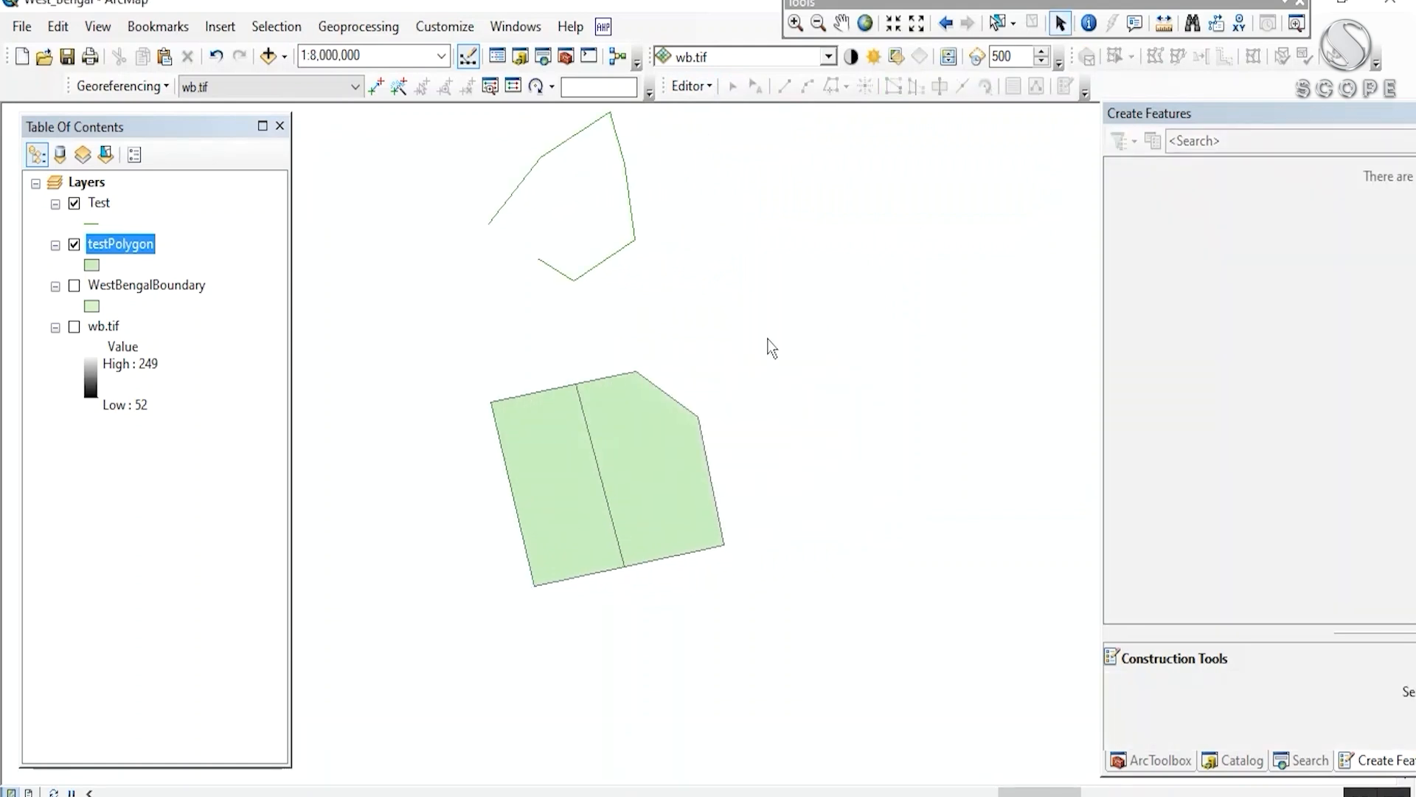
- Turn on the Advanced Editing toolbar
left_click(449, 25)
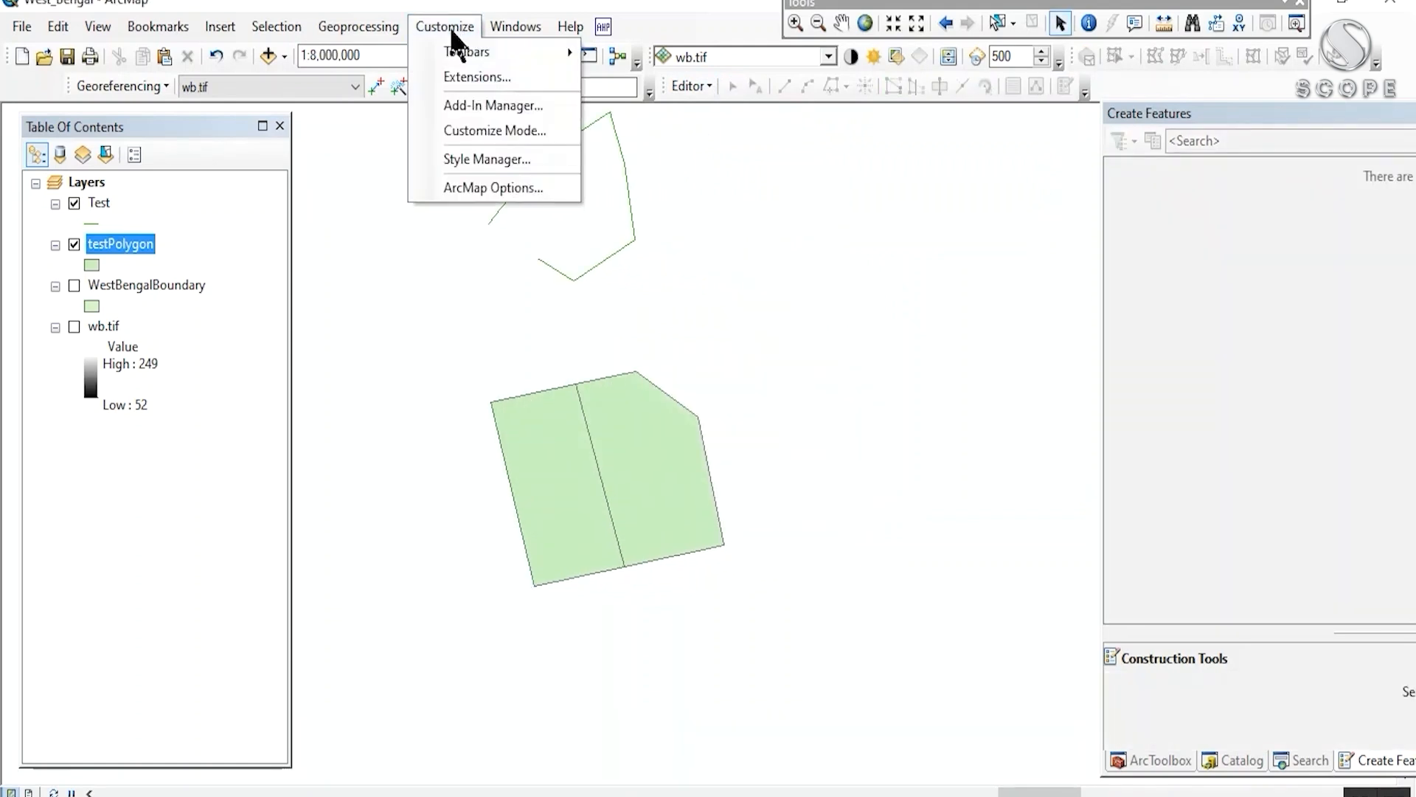
mouse_move(467, 53)
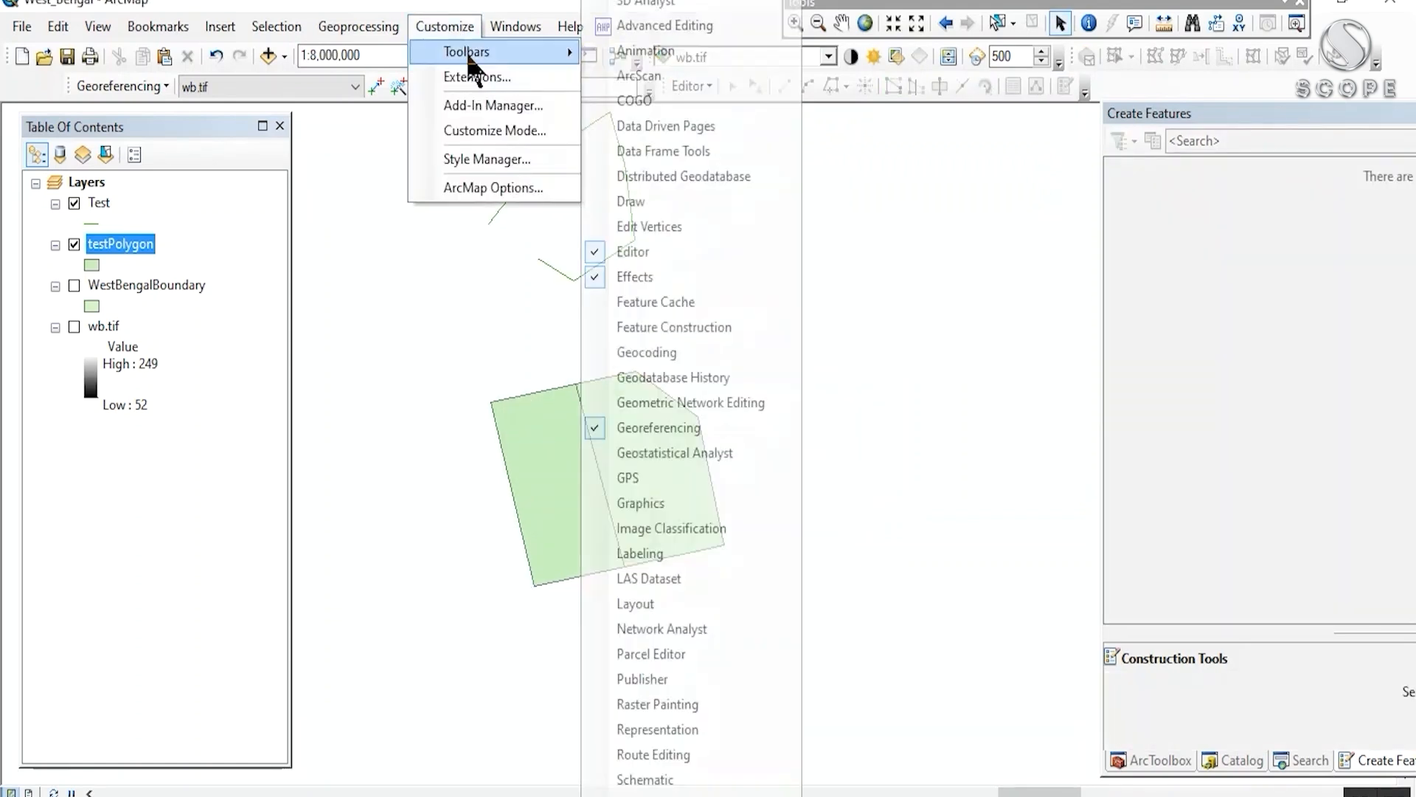
left_click(657, 25)
left_click_drag(810, 315, 824, 152)
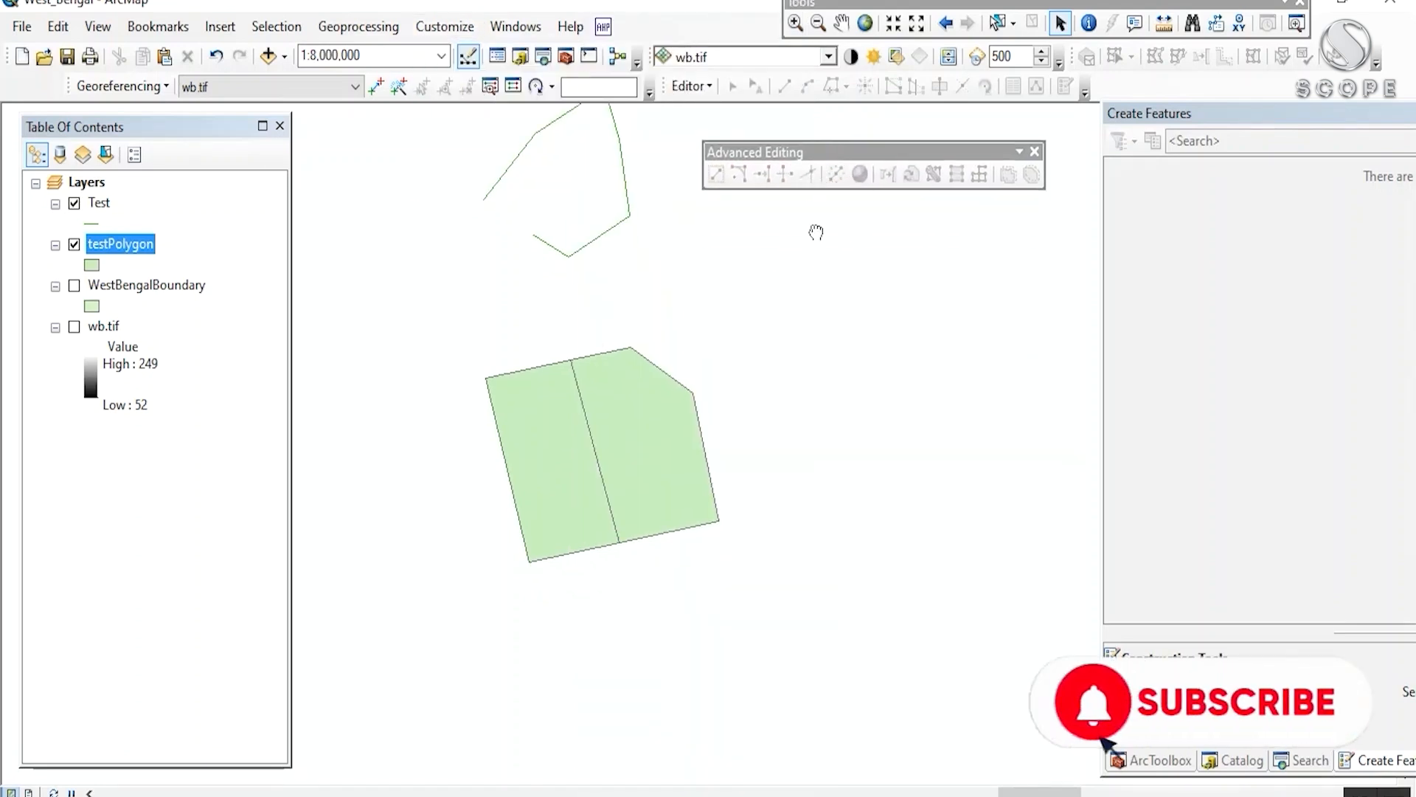
- Start a new edit session and reposition the Advanced Editing toolbar slightly higher over the map
left_click(693, 85)
left_click(705, 103)
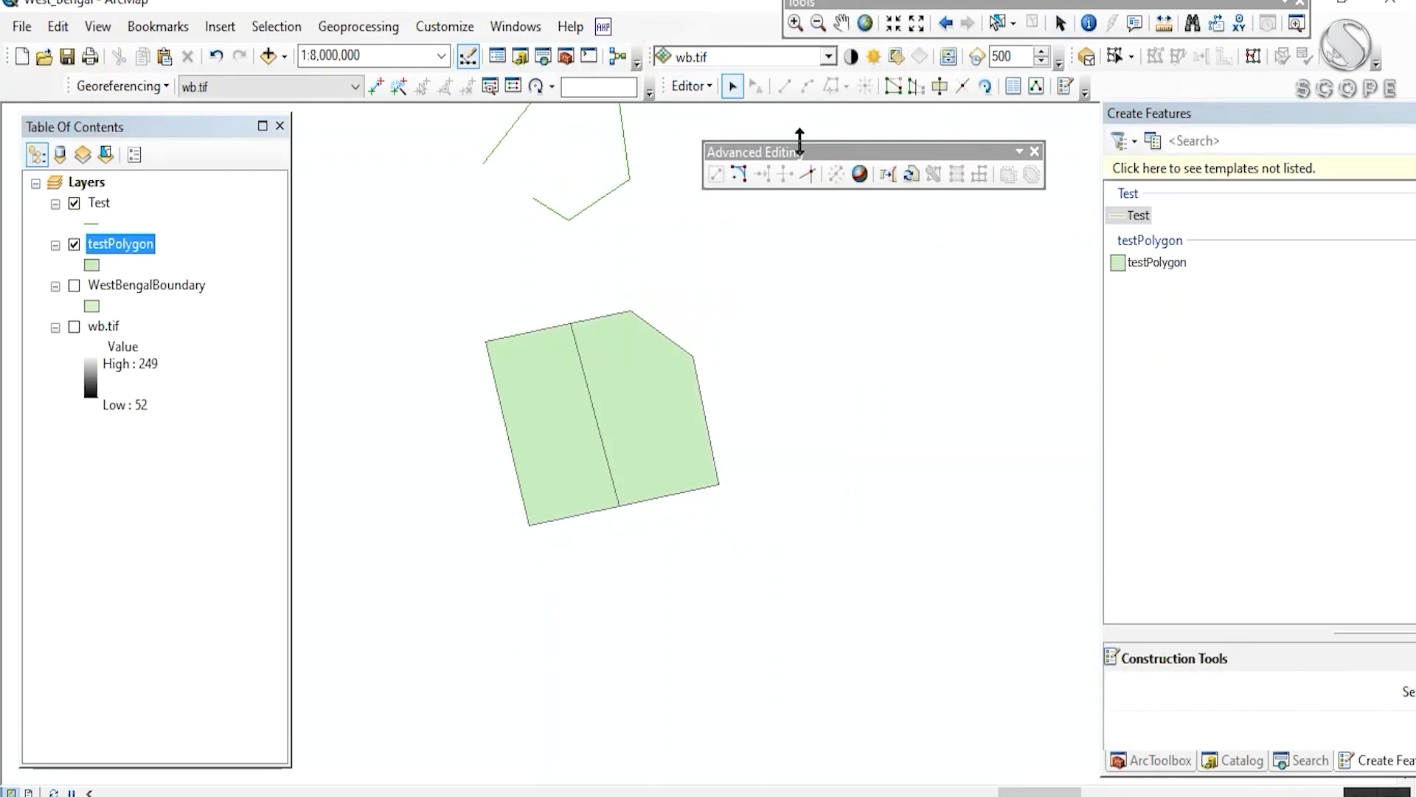
left_click_drag(805, 146, 817, 126)
- Round the right-hand corner of the selected Test line with the Fillet tool, between its right and lower segments
left_click_drag(698, 177, 680, 401)
left_click(599, 407)
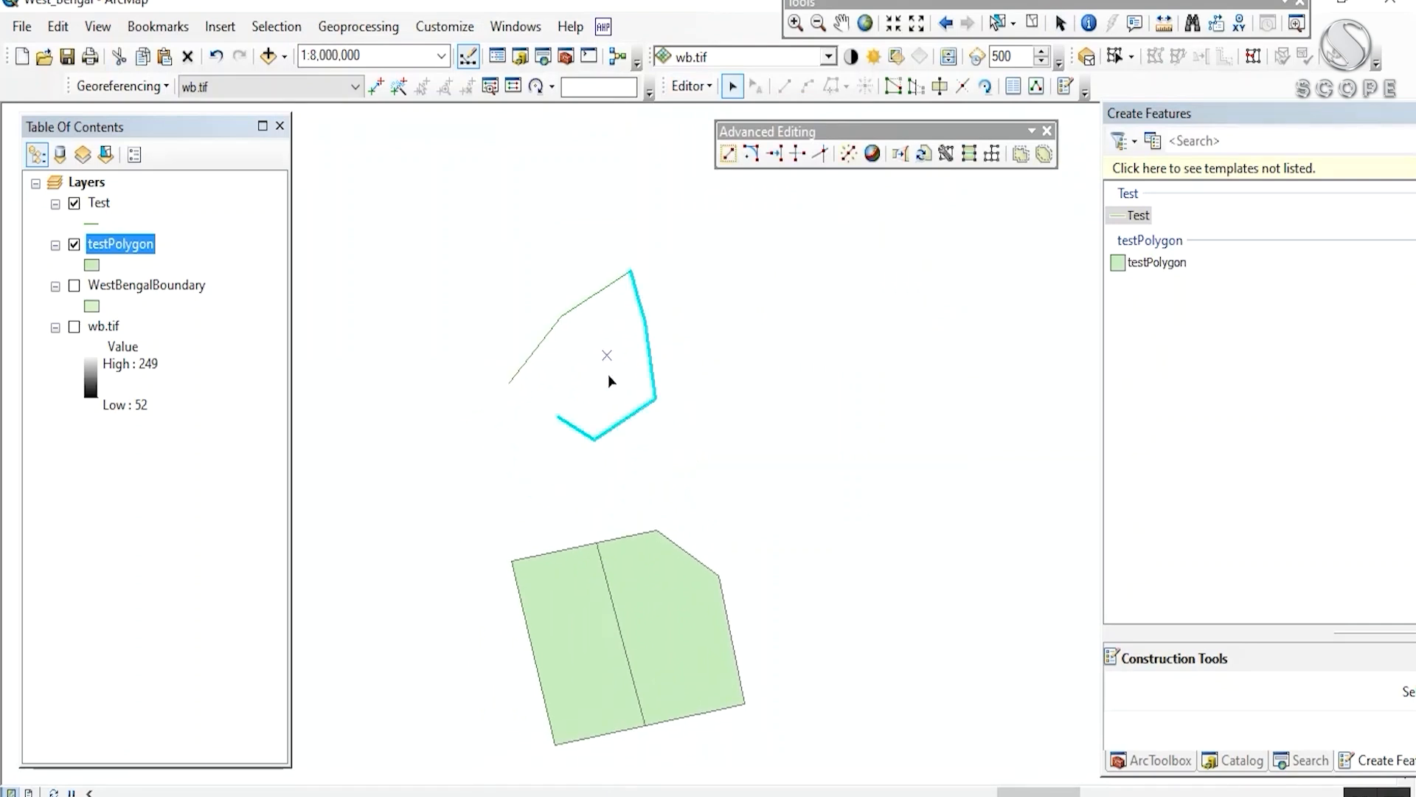
scroll(653, 395, "up", 2)
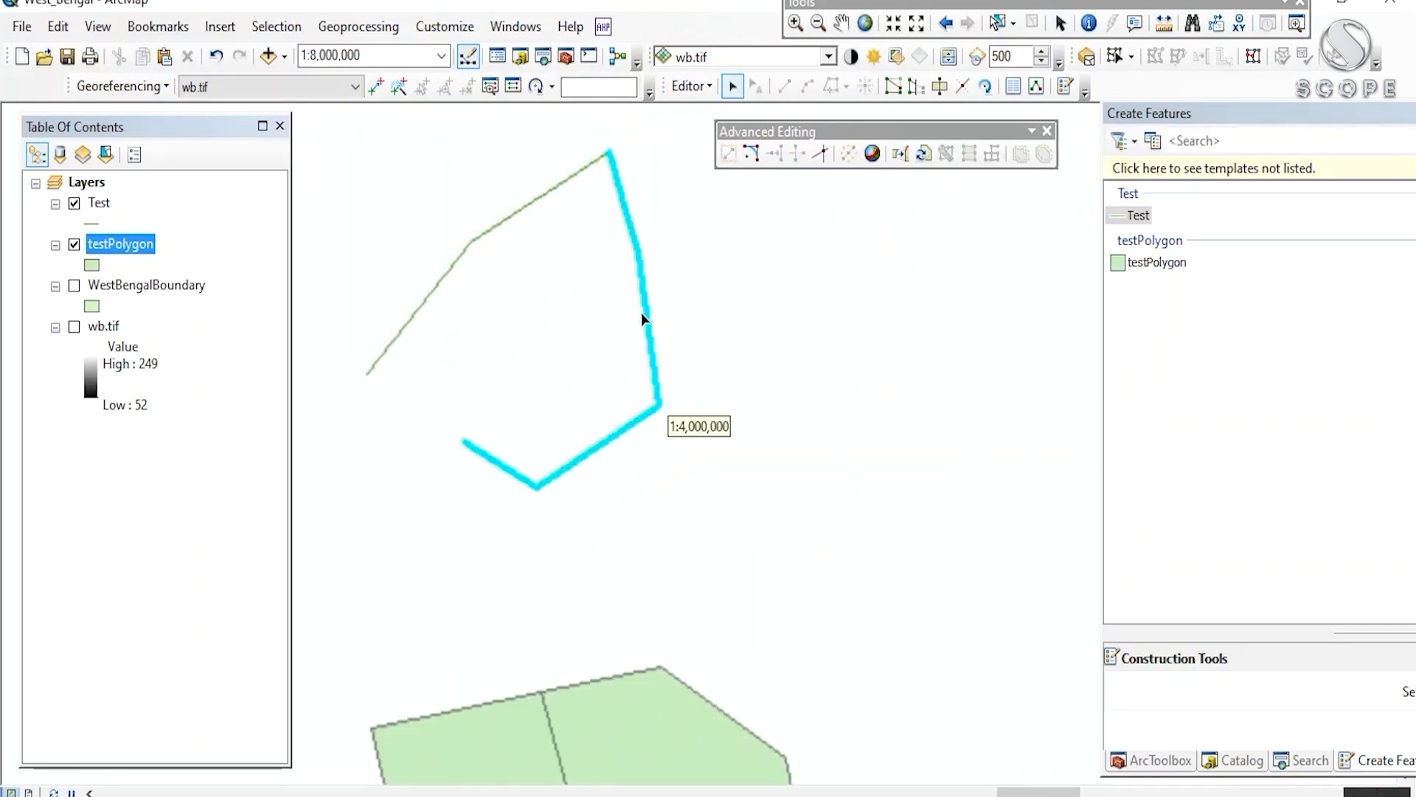
left_click(751, 154)
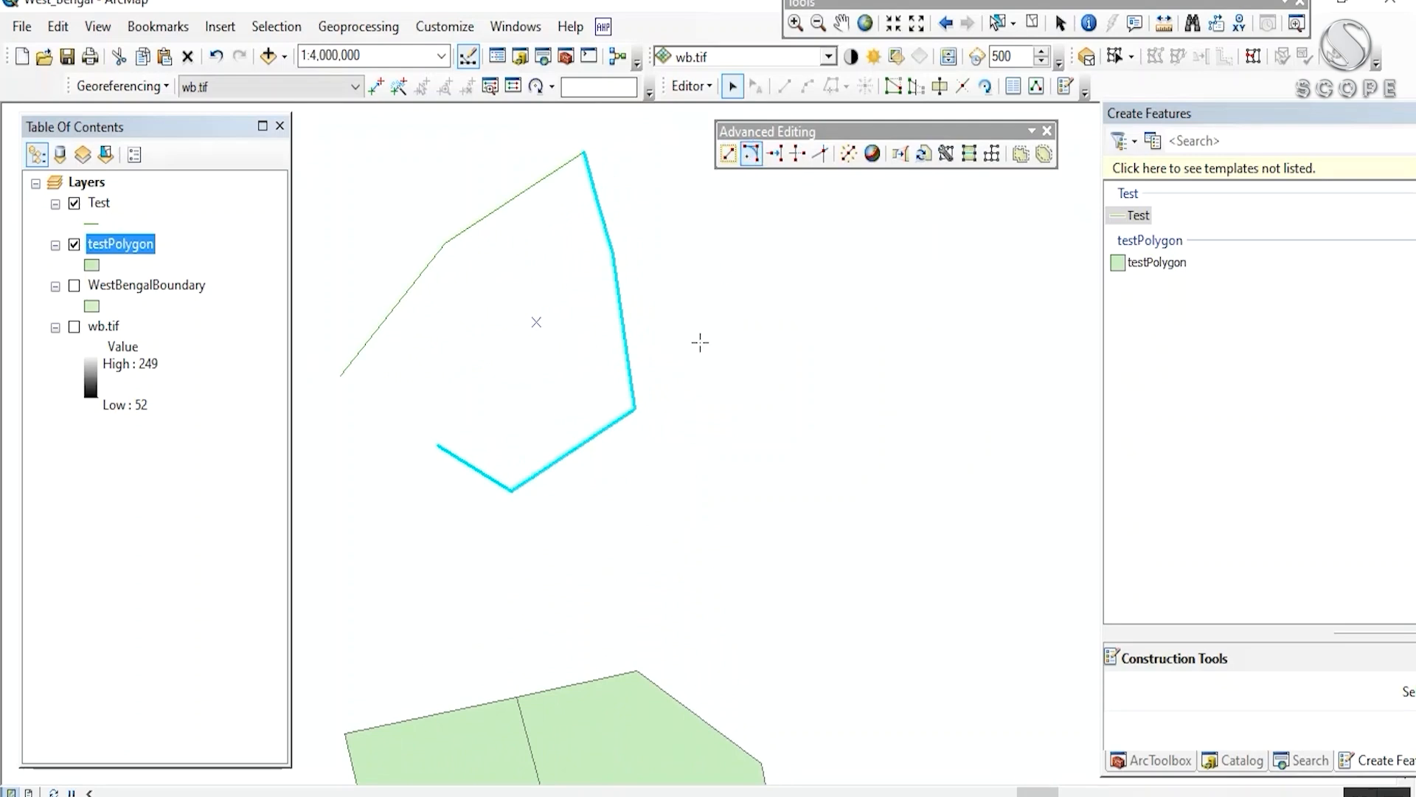
left_click(621, 322)
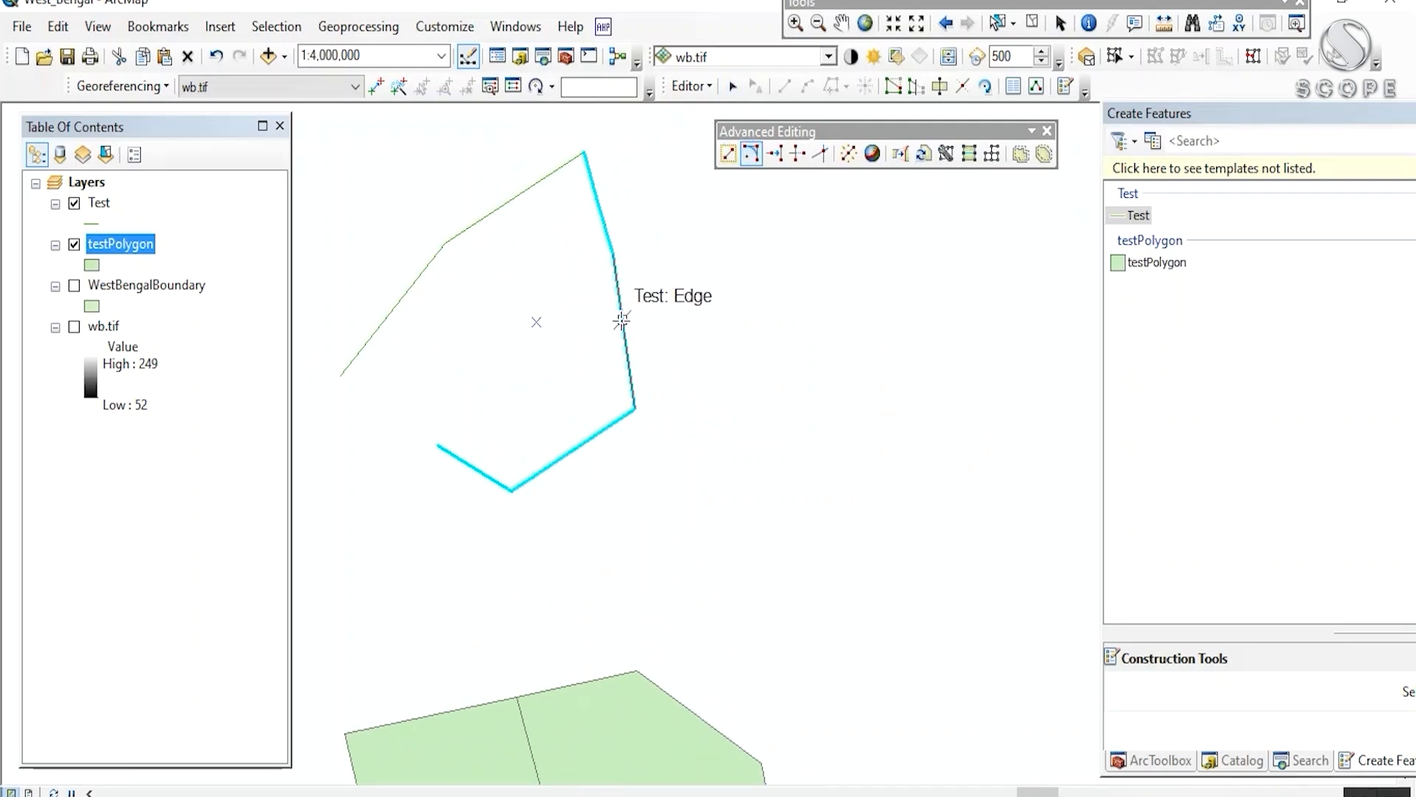
left_click(464, 319)
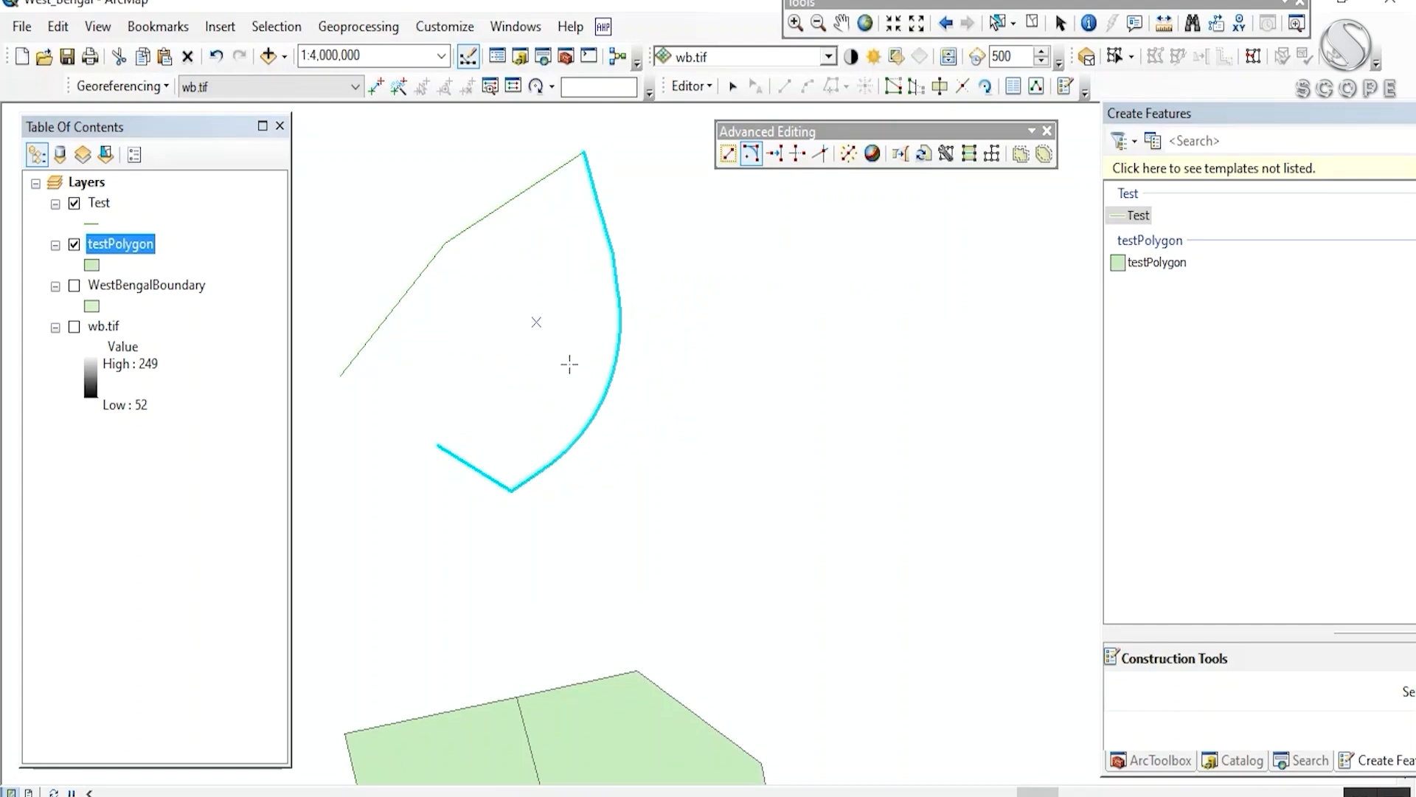
- Draw a straight vertical line with the Test template in the empty area west of the polygon
left_click_drag(570, 363, 593, 481)
left_click_drag(636, 402, 699, 343)
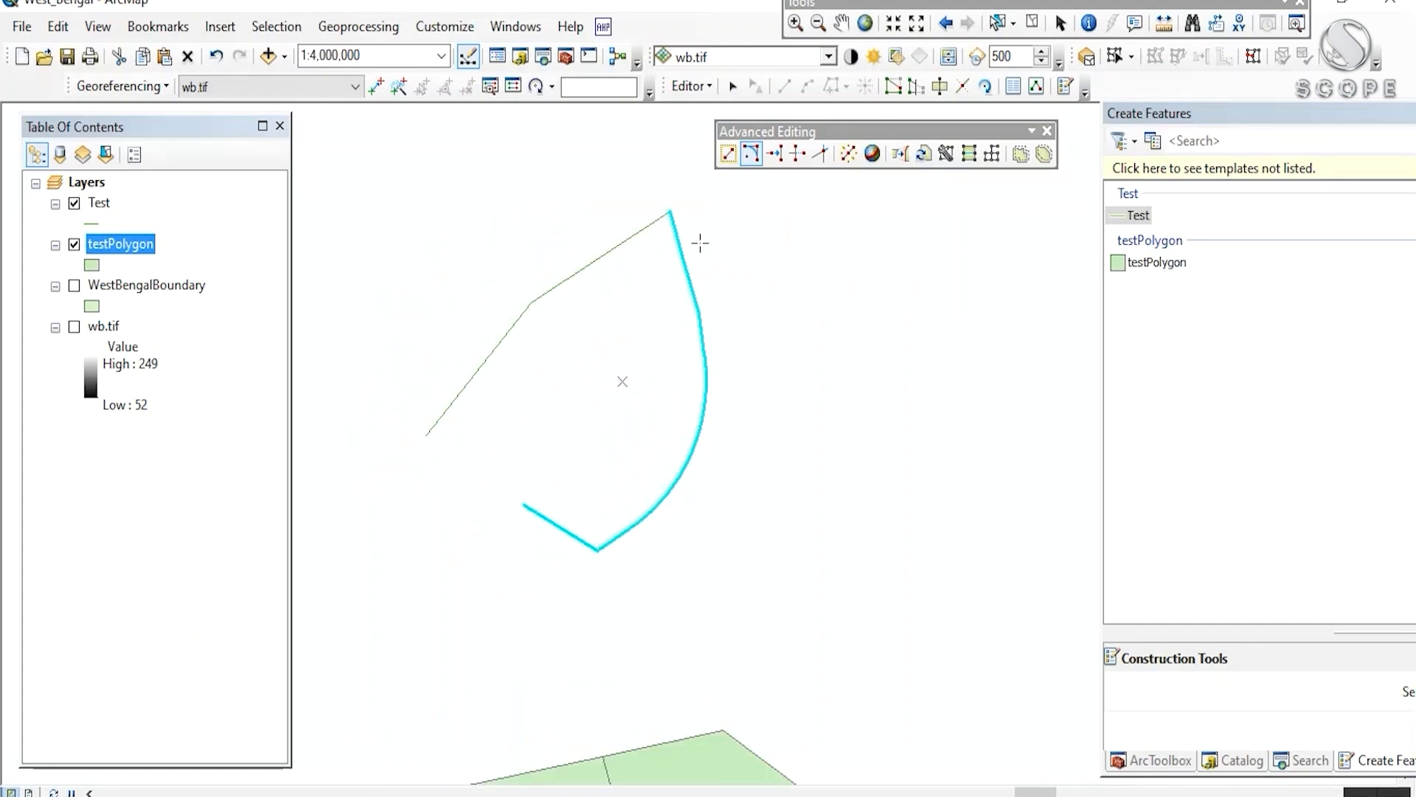
left_click_drag(700, 242, 711, 292)
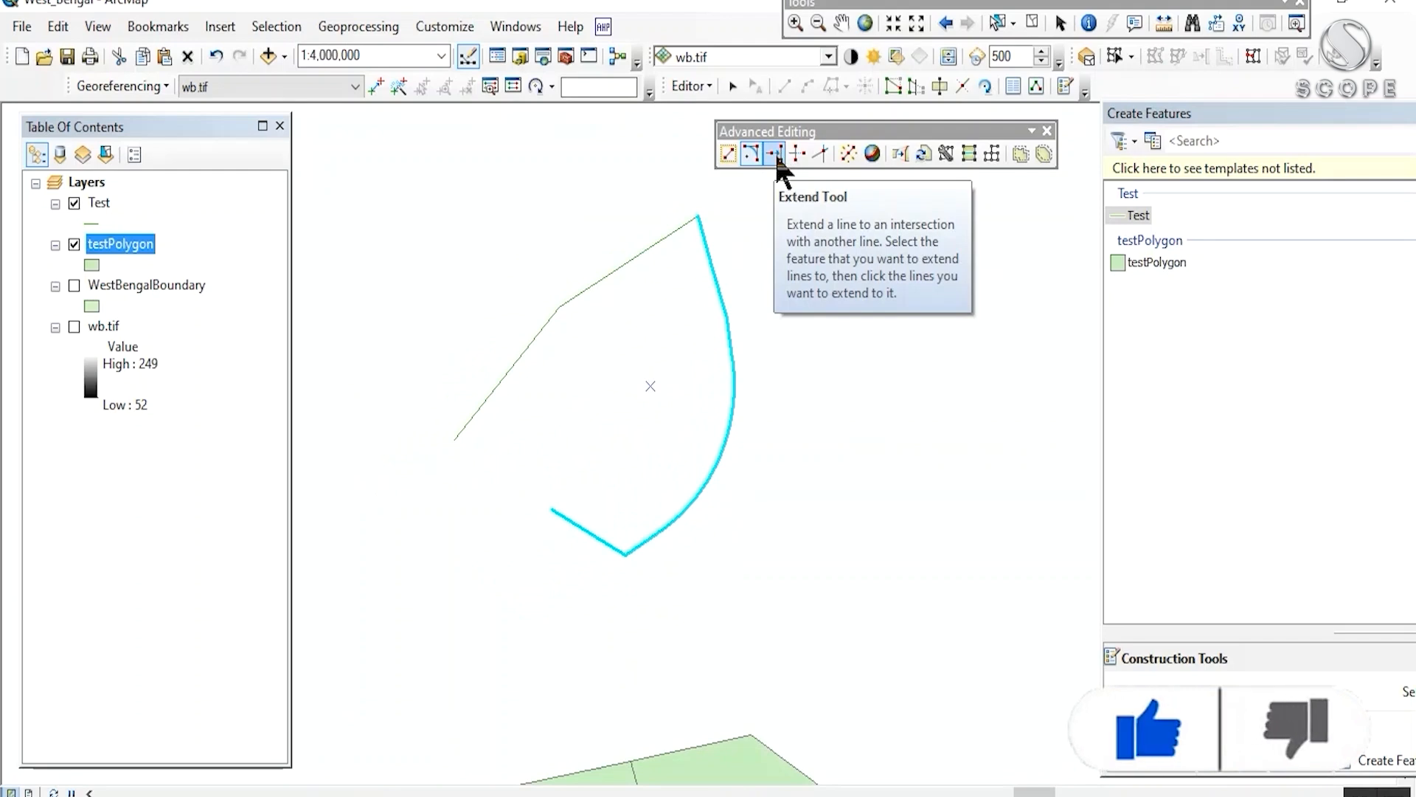
left_click_drag(721, 375, 764, 275)
left_click_drag(702, 352, 766, 287)
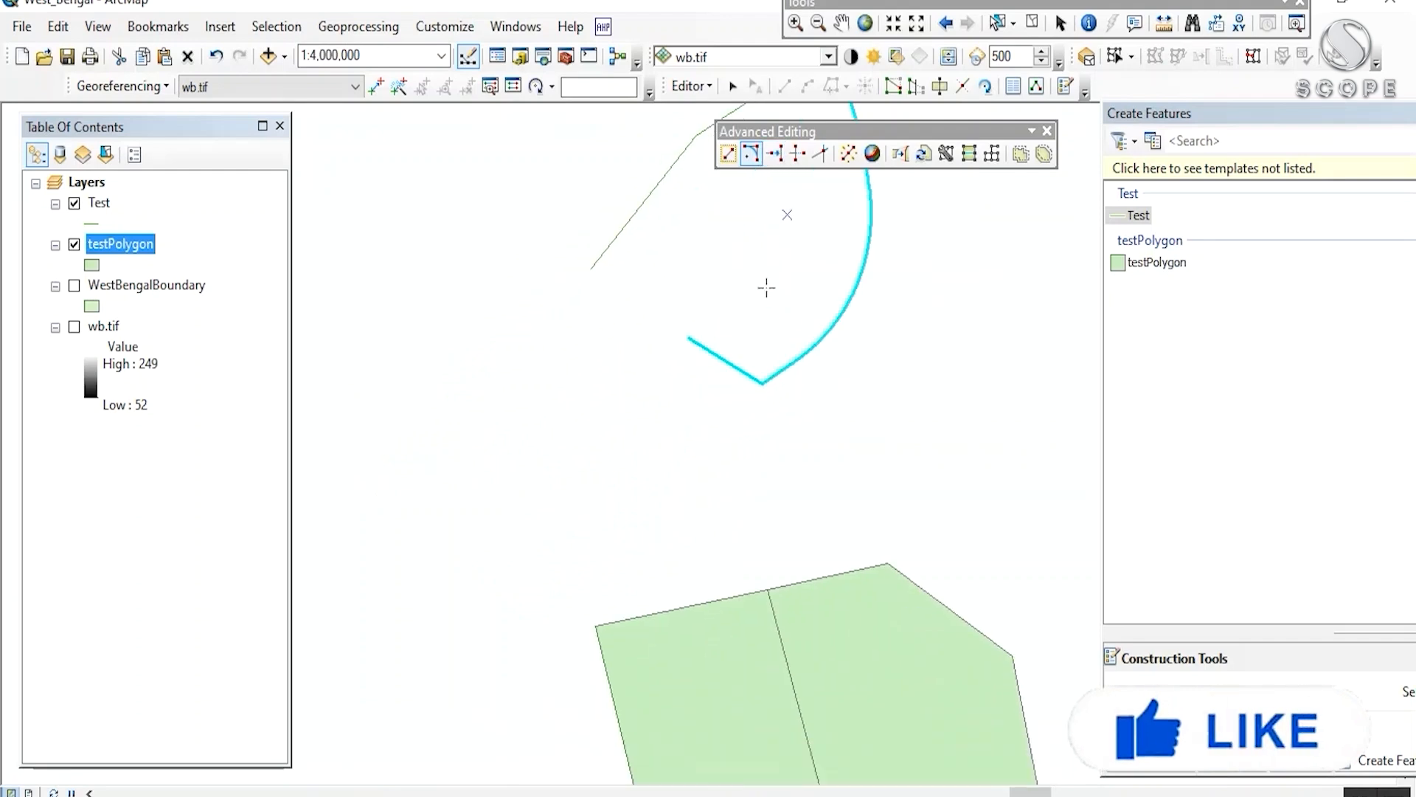
left_click(1122, 219)
left_click_drag(429, 430, 582, 313)
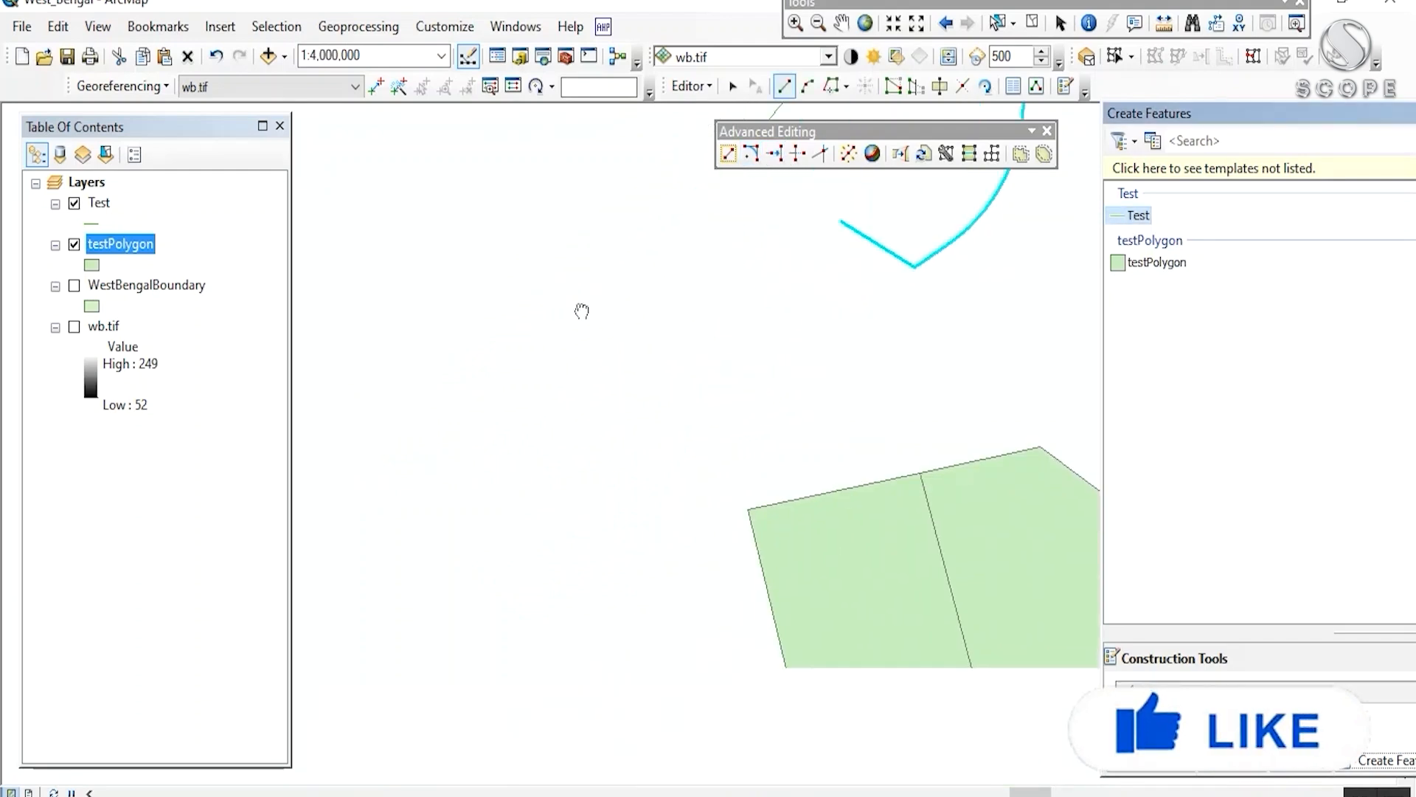
left_click(510, 312)
left_click(509, 526)
double_click(509, 526)
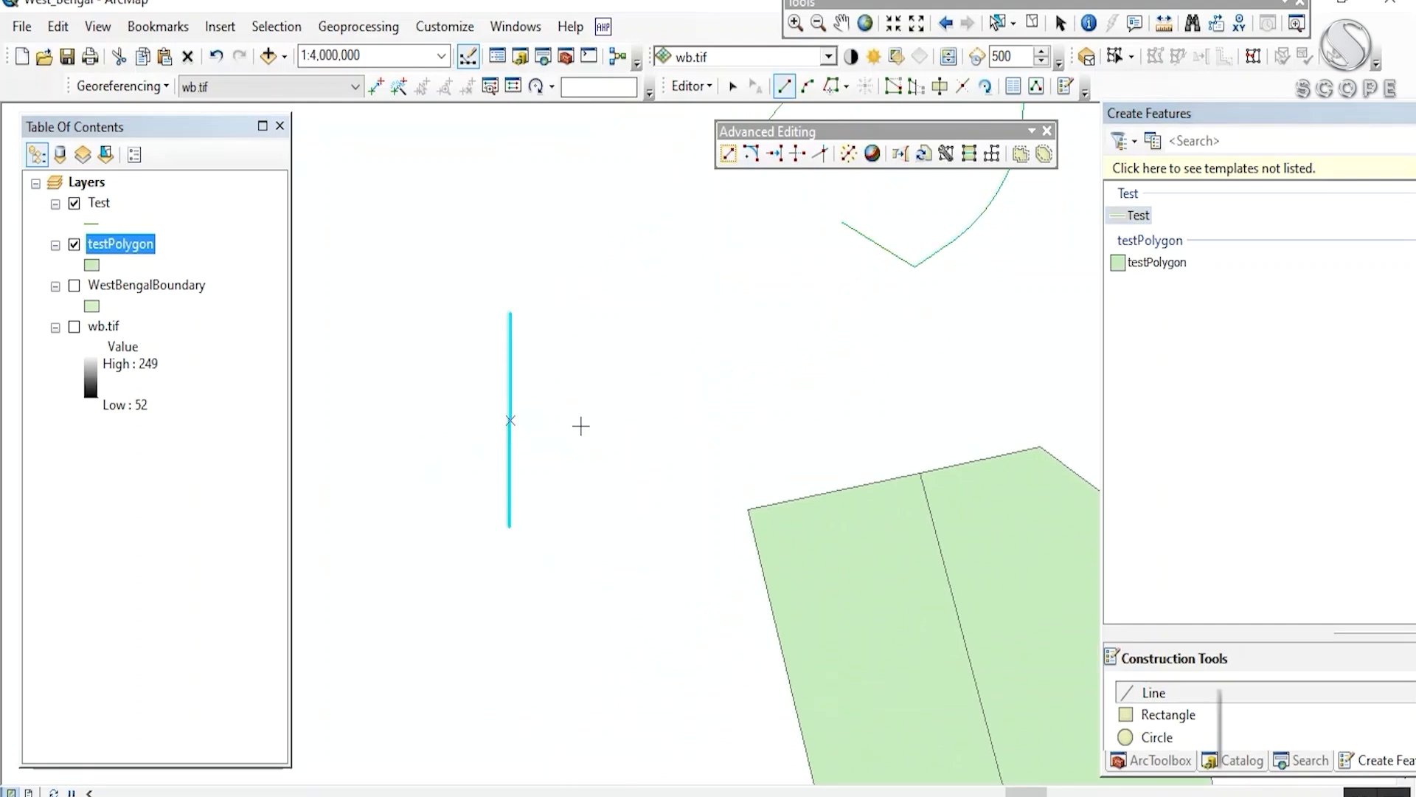
- Draw a horizontal Test line that starts just short of the vertical line's right side and runs east
left_click(526, 410)
double_click(736, 408)
left_click_drag(534, 452, 582, 513)
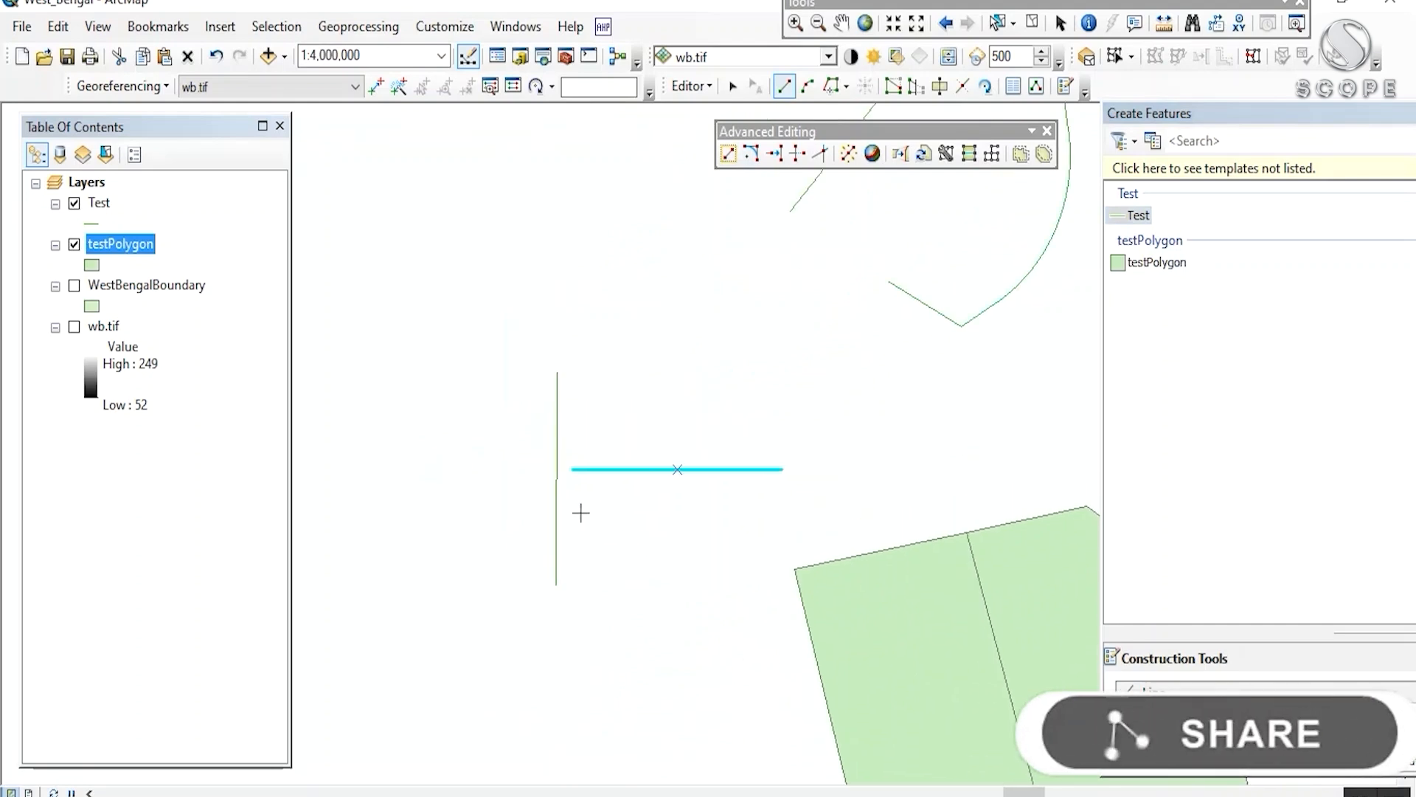
- Extend the horizontal line to meet the vertical line with the Extend tool
scroll(580, 512, "up", 2)
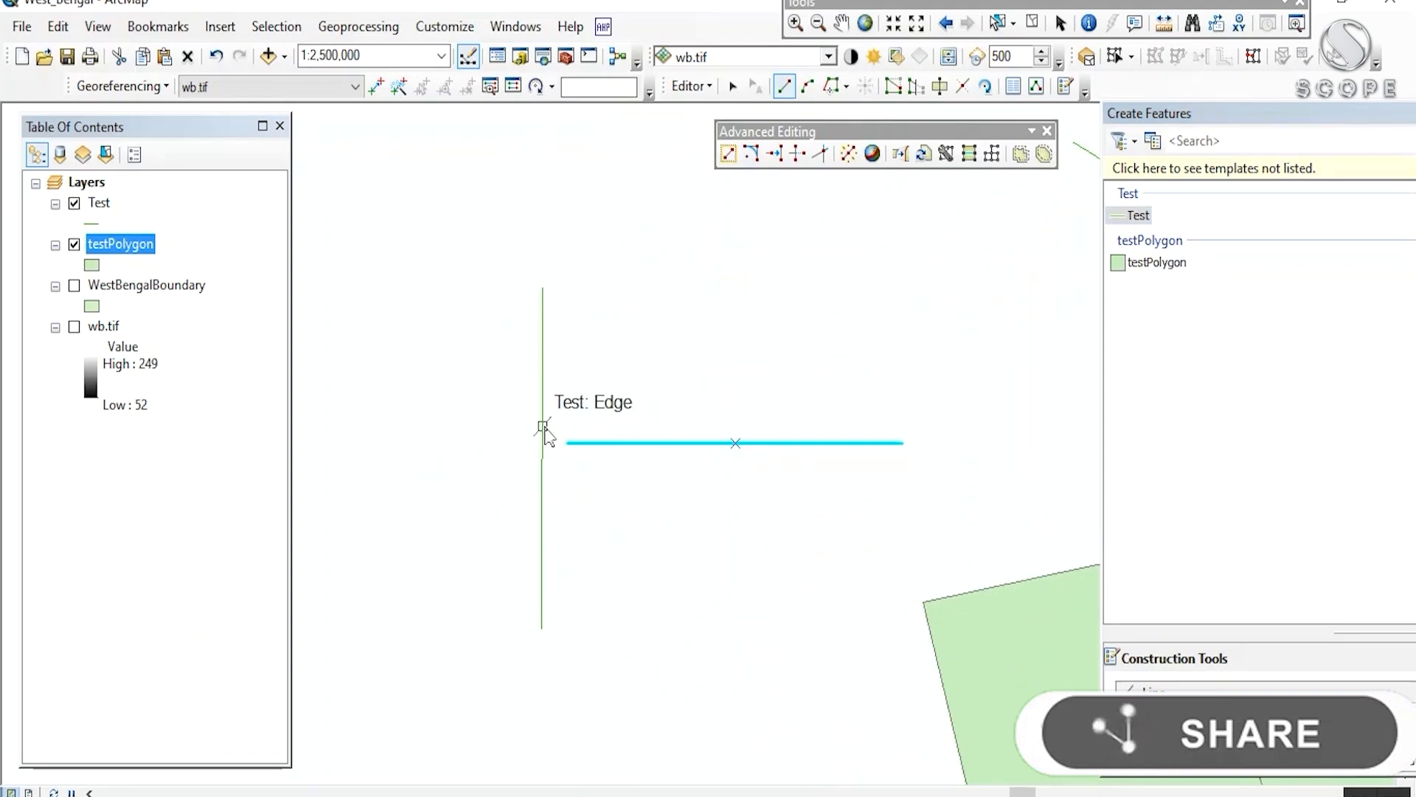
left_click_drag(544, 430, 613, 349)
left_click(732, 87)
left_click_drag(580, 304, 641, 298)
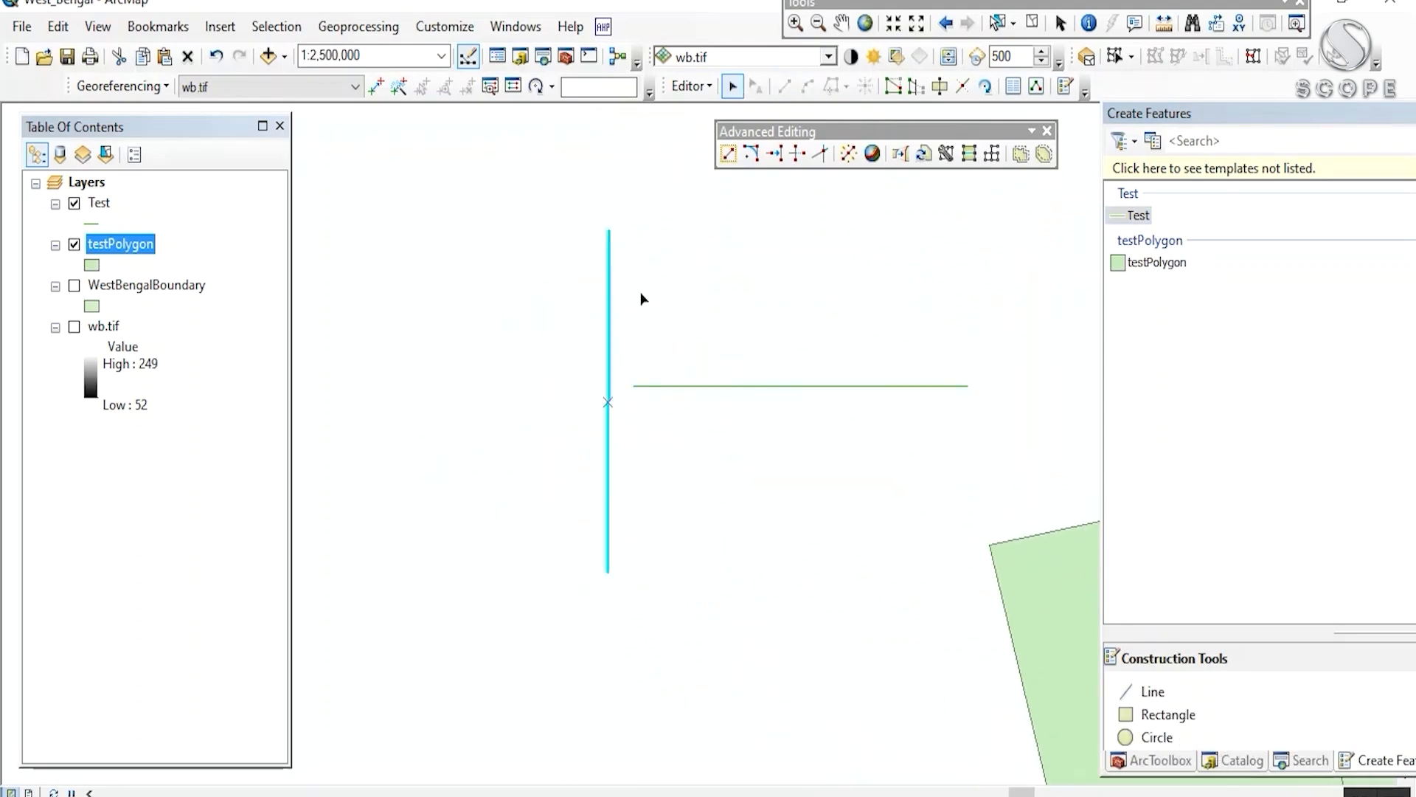
left_click(783, 151)
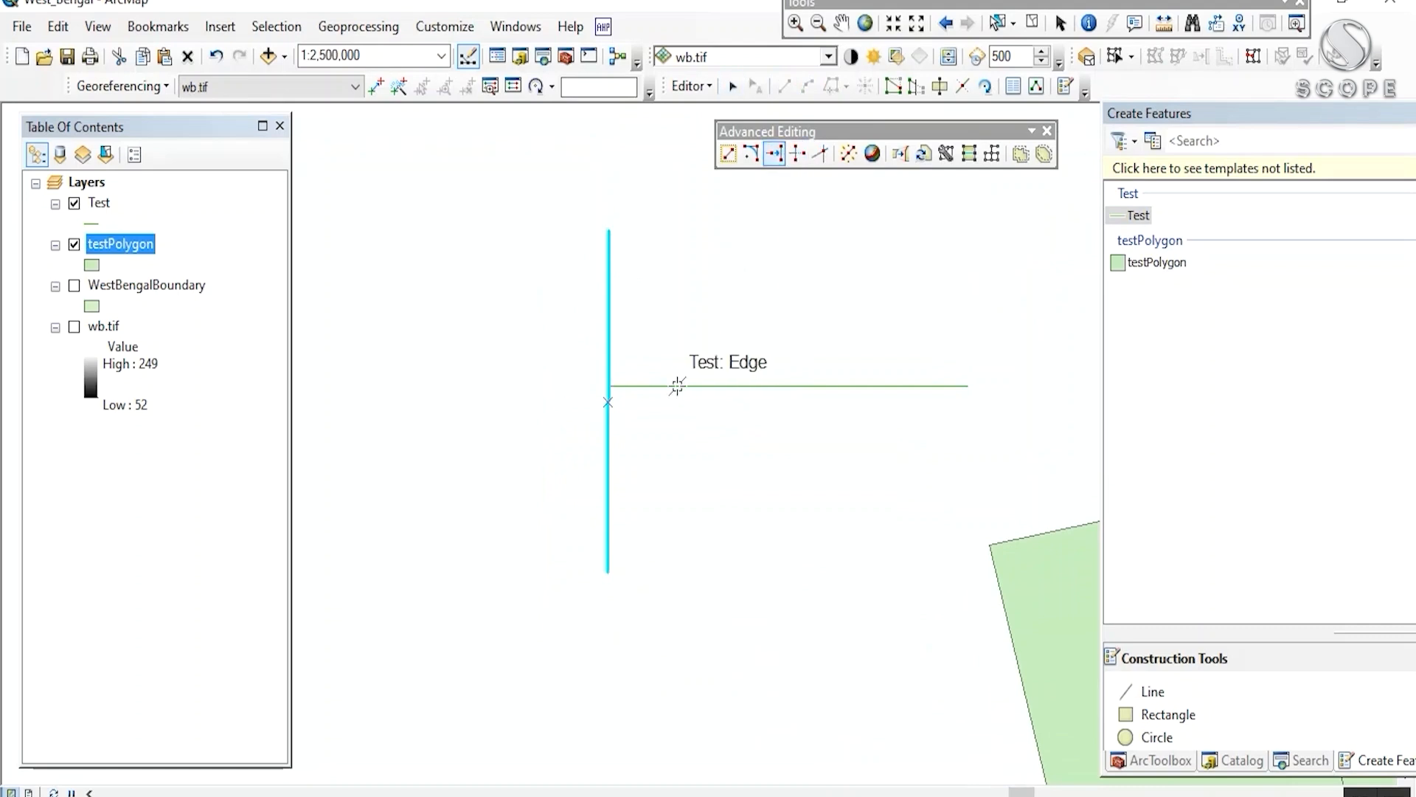
scroll(601, 399, "up", 2)
scroll(636, 377, "down", 3)
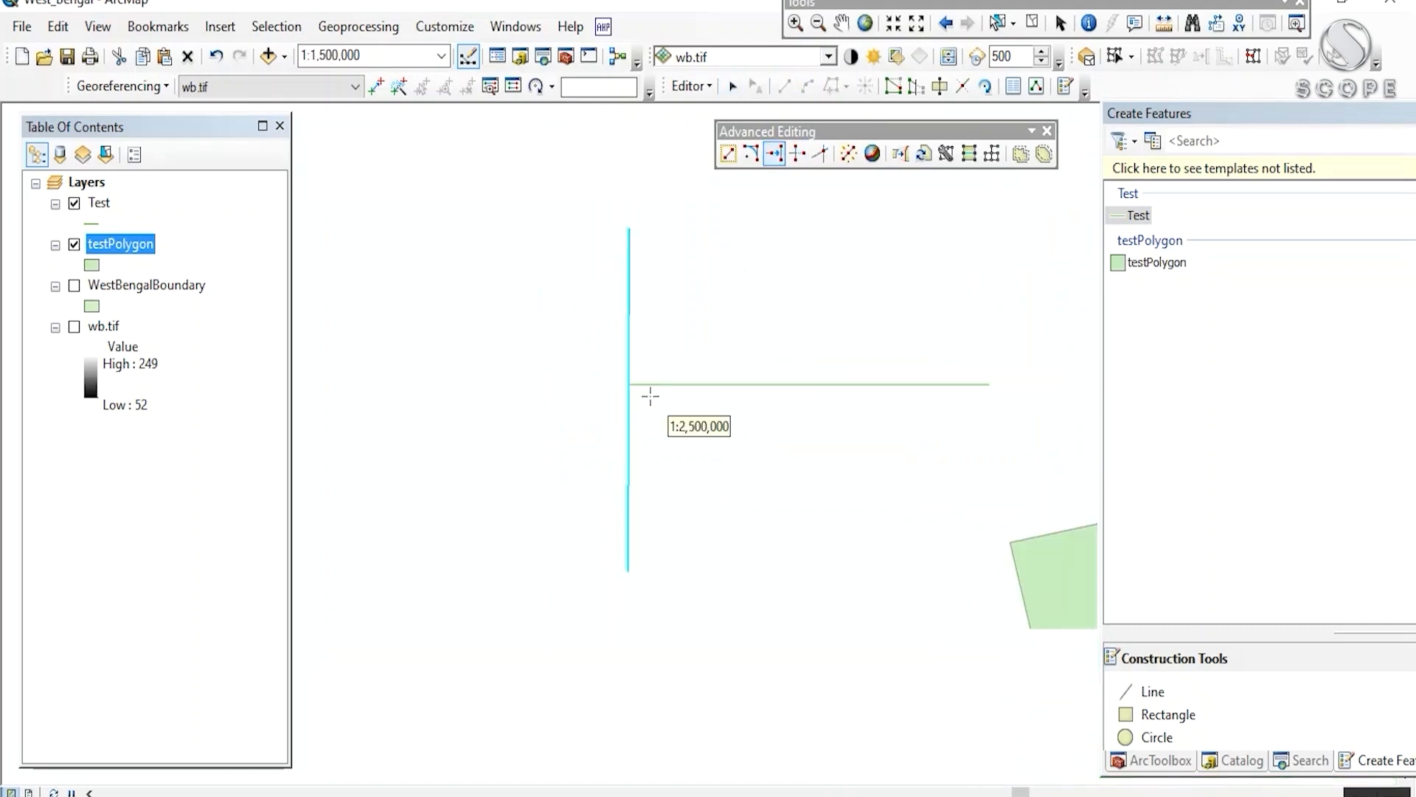
- Draw two crossing Test lines, one near-vertical and one near-horizontal, in the empty area southwest of the extended lines
left_click(1118, 214)
left_click_drag(665, 455, 767, 160)
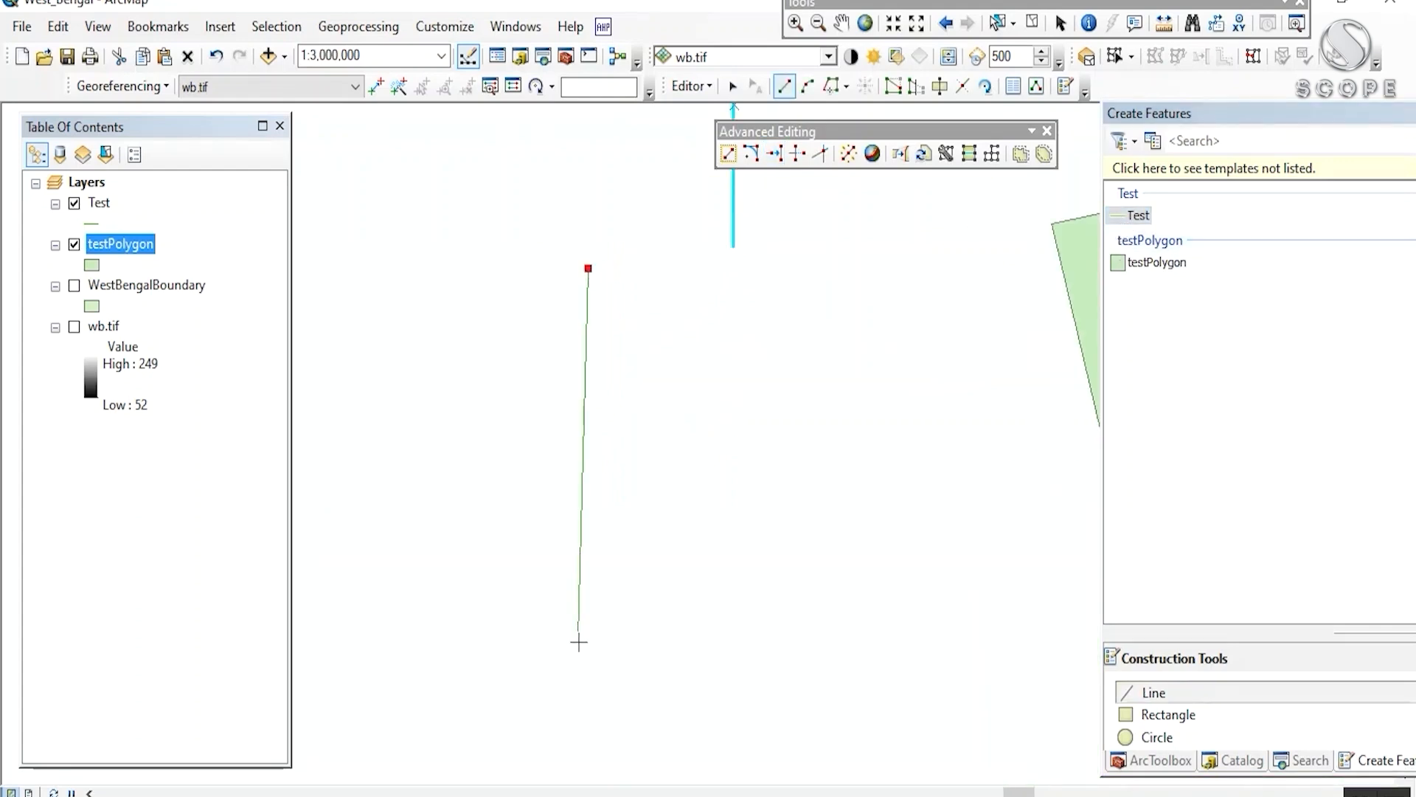
double_click(602, 643)
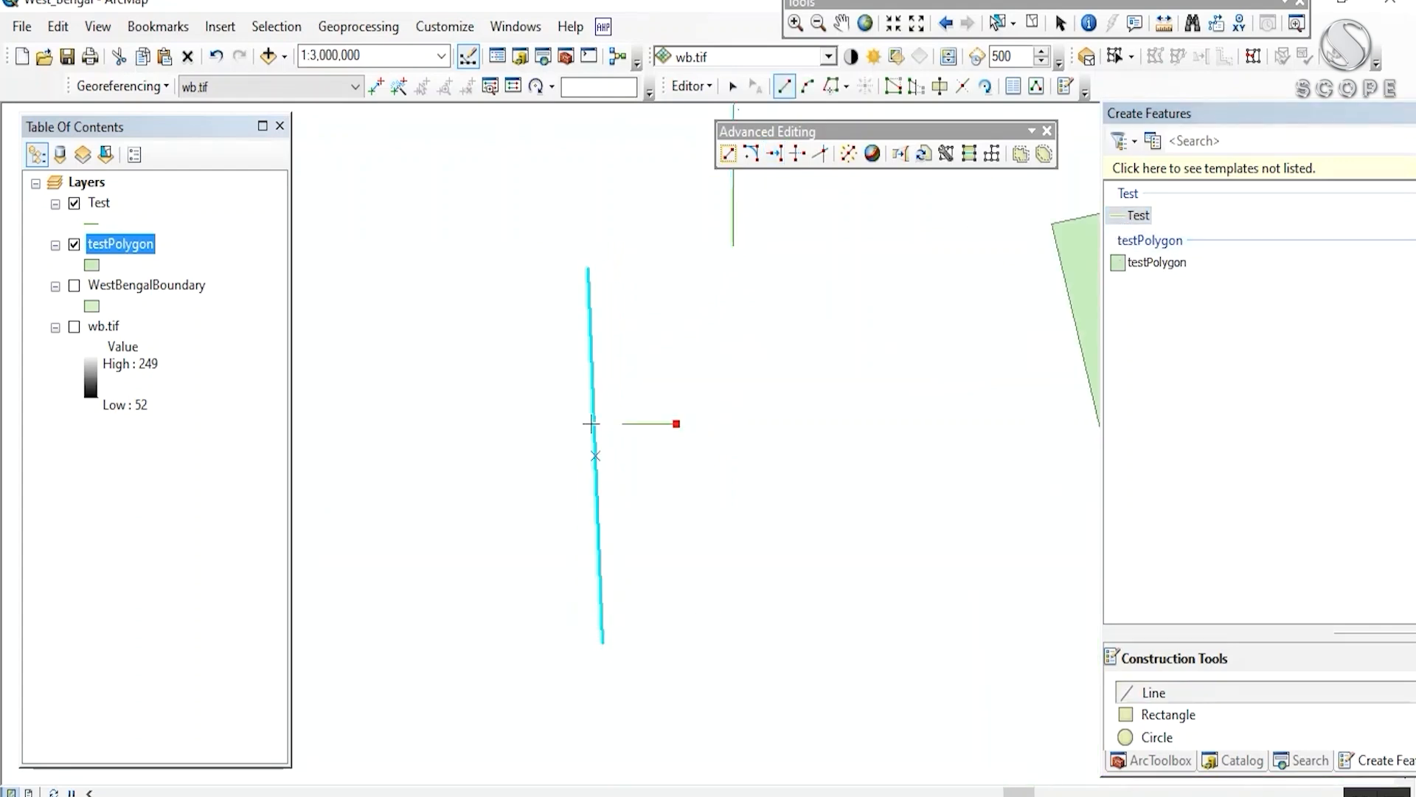
double_click(321, 430)
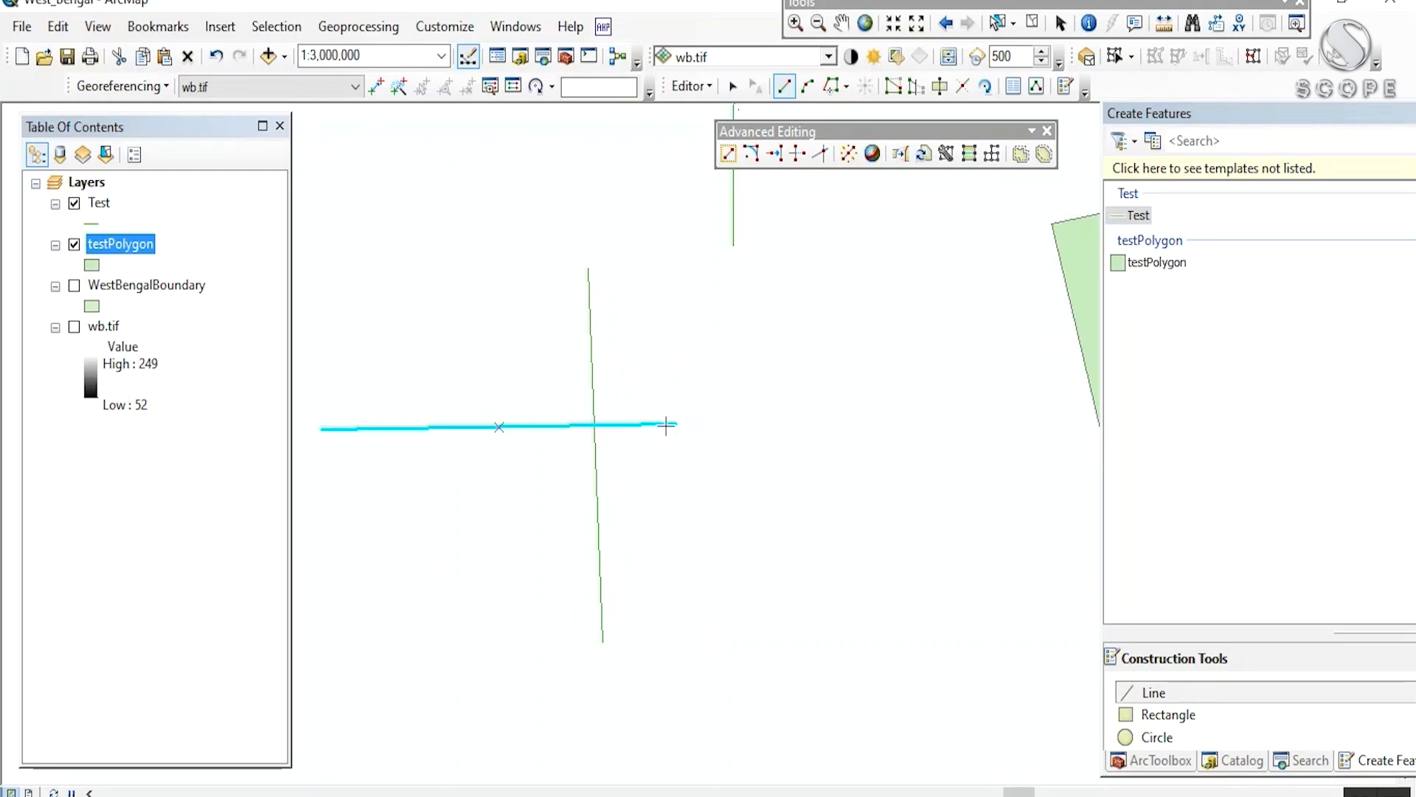
left_click_drag(632, 407, 691, 392)
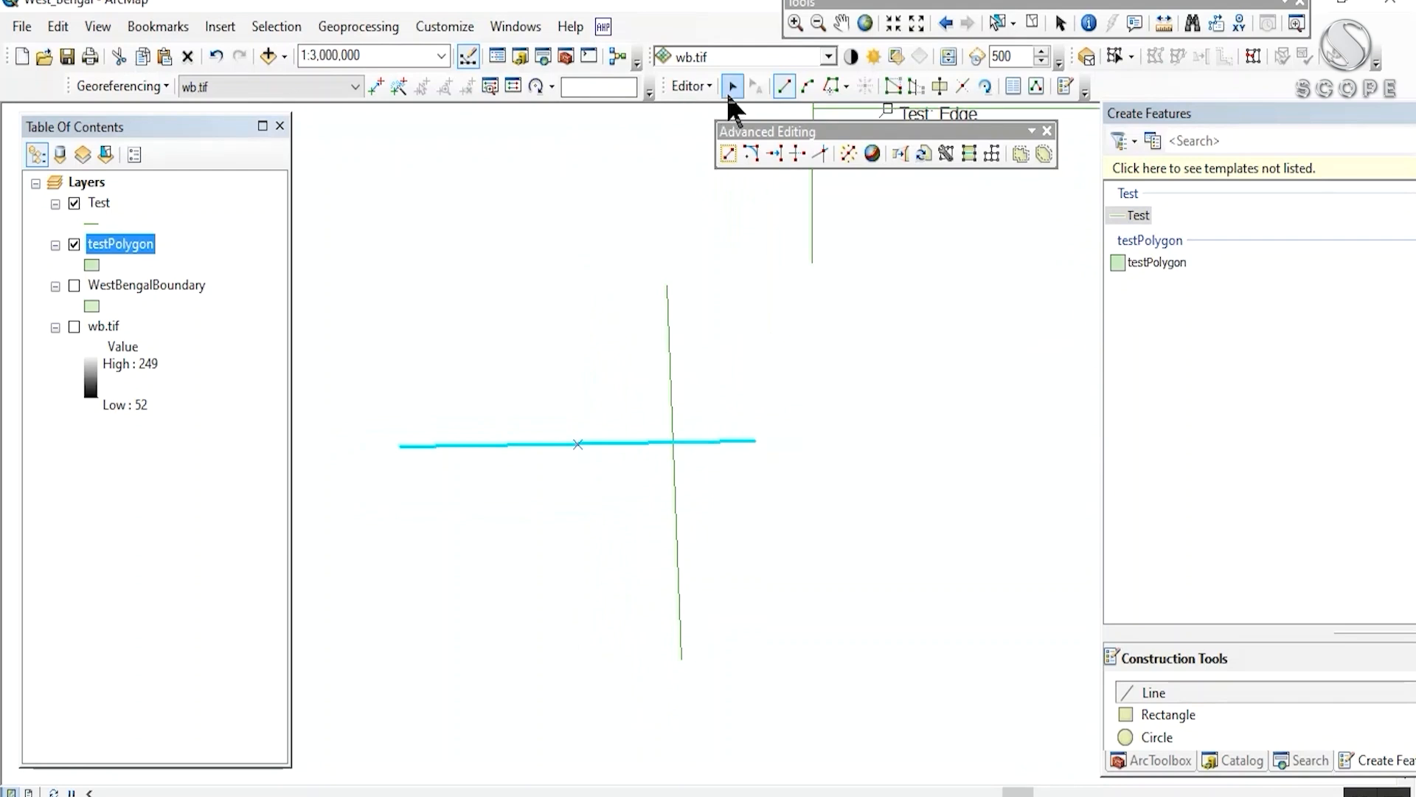
- Trim off the part of the horizontal line right of the near-vertical line, using the near-vertical line as the cutting feature
left_click(732, 87)
left_click(668, 317)
left_click_drag(759, 379, 695, 326)
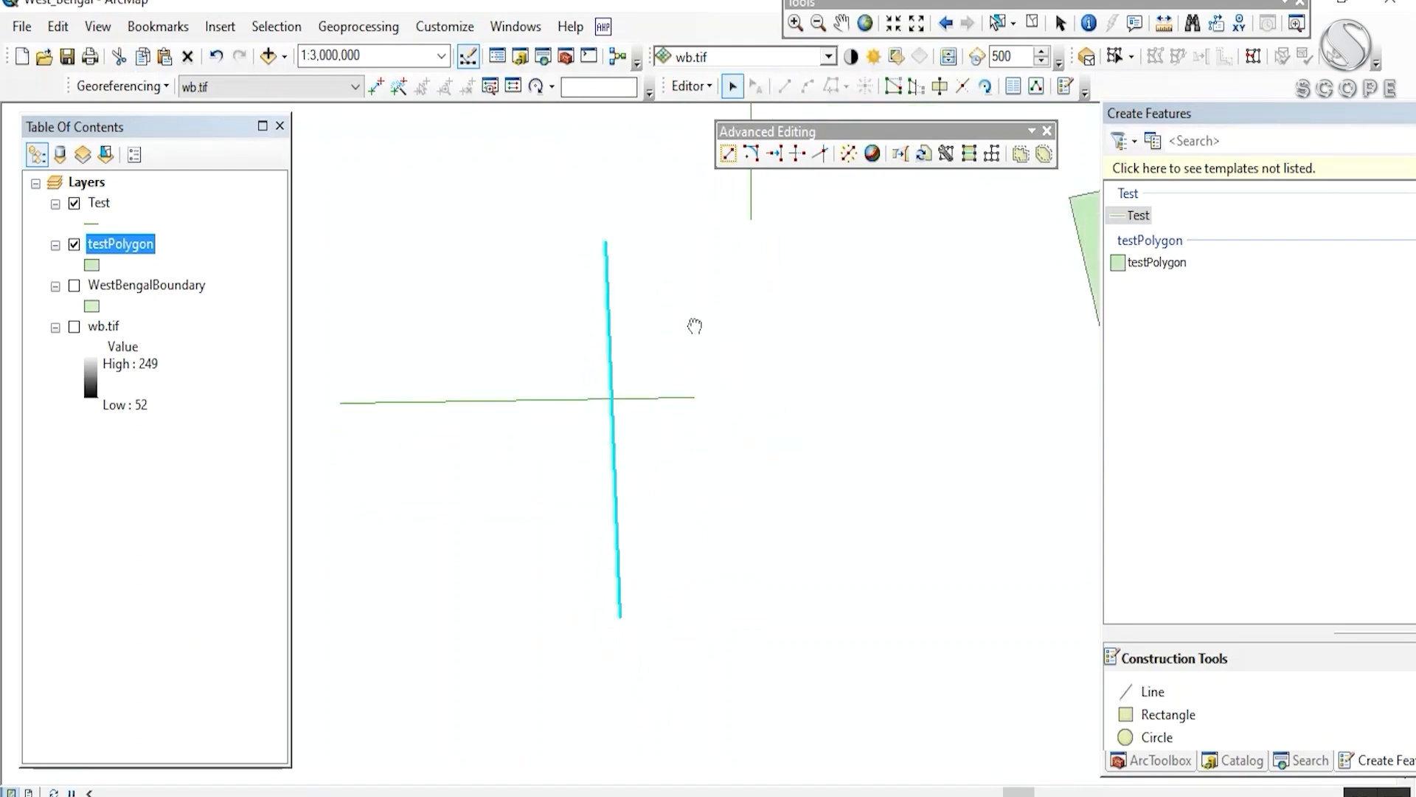
left_click(793, 160)
left_click_drag(643, 426, 664, 384)
left_click_drag(643, 320, 714, 483)
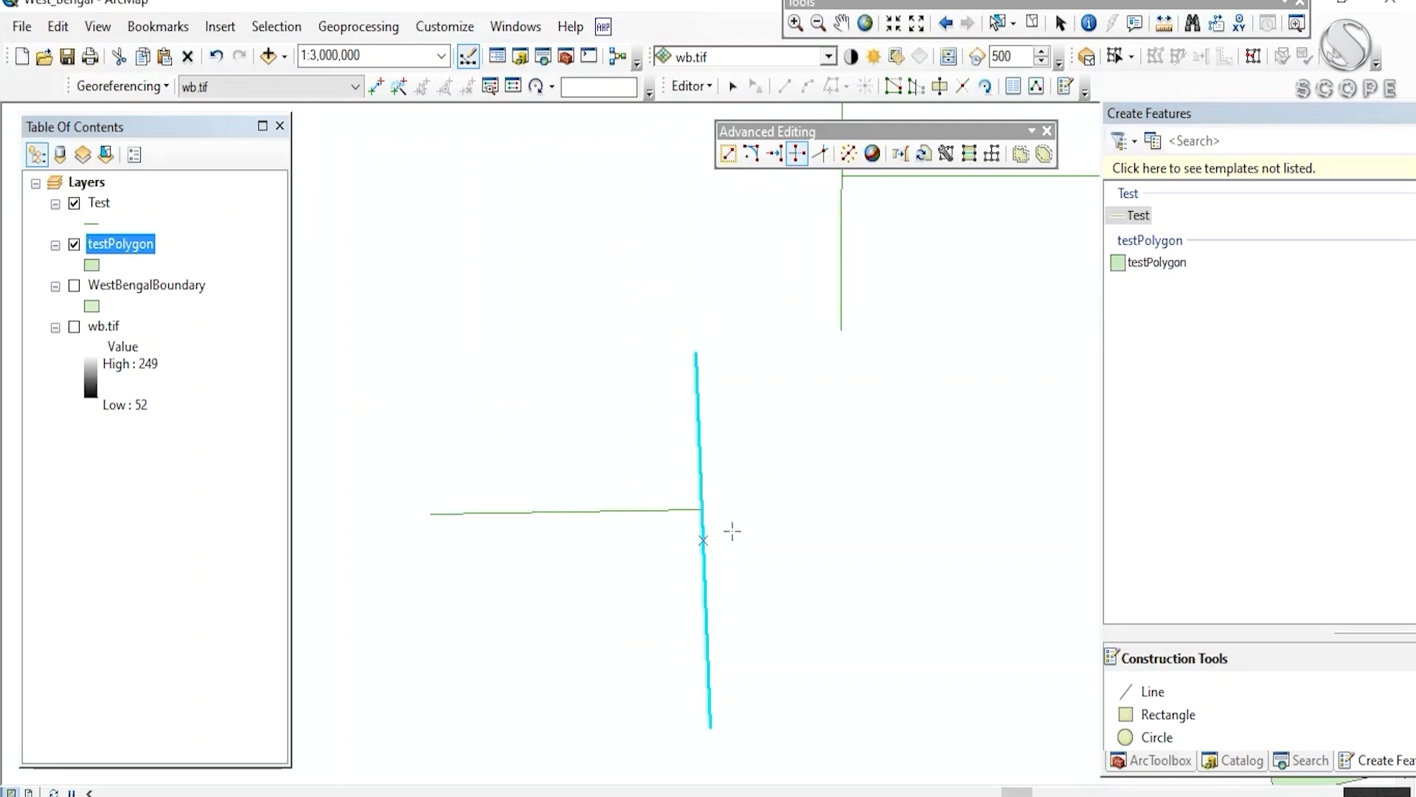
- Dock the Advanced Editing toolbar beside the Editor toolbar and shift the Create Features window slightly down
left_click_drag(774, 404, 671, 288)
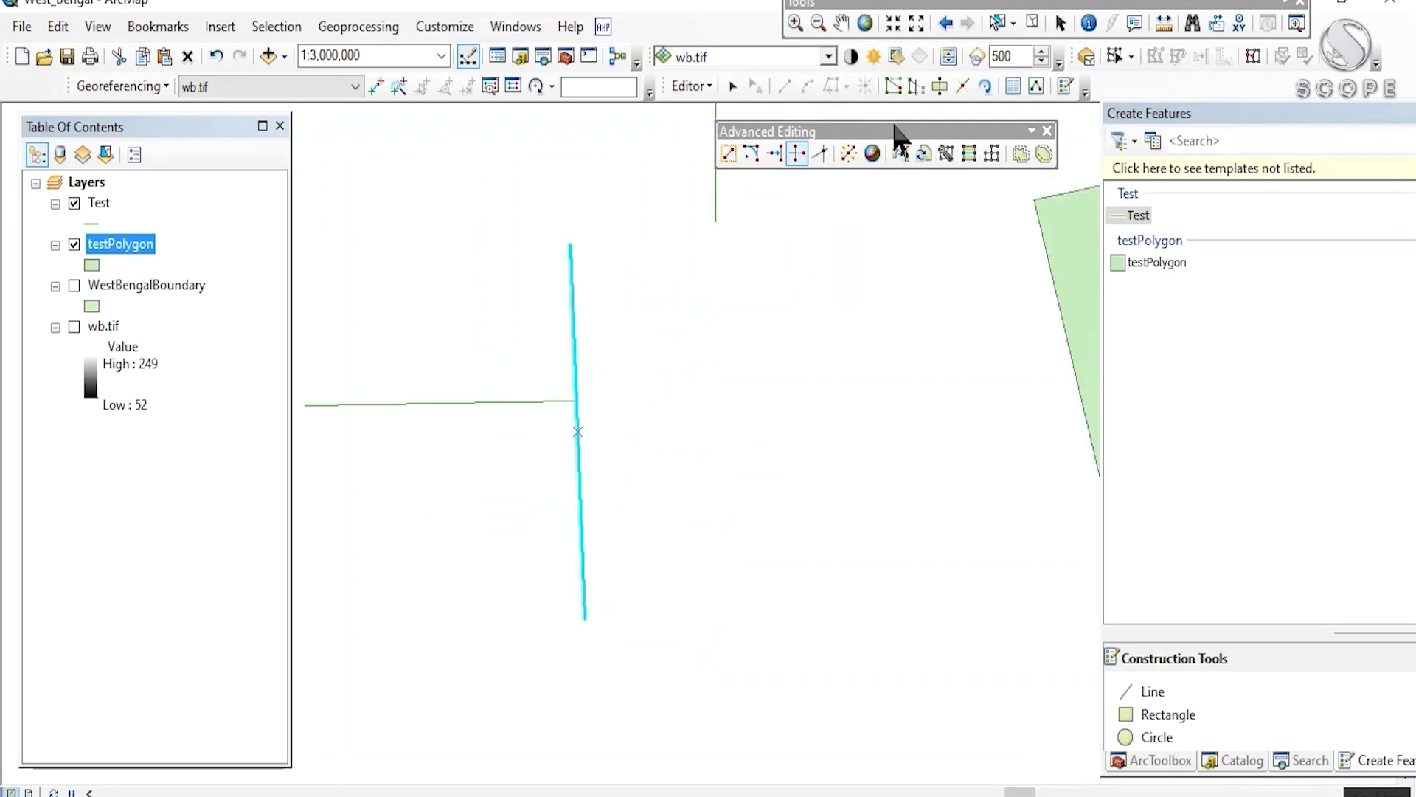
scroll(834, 320, "up", 3)
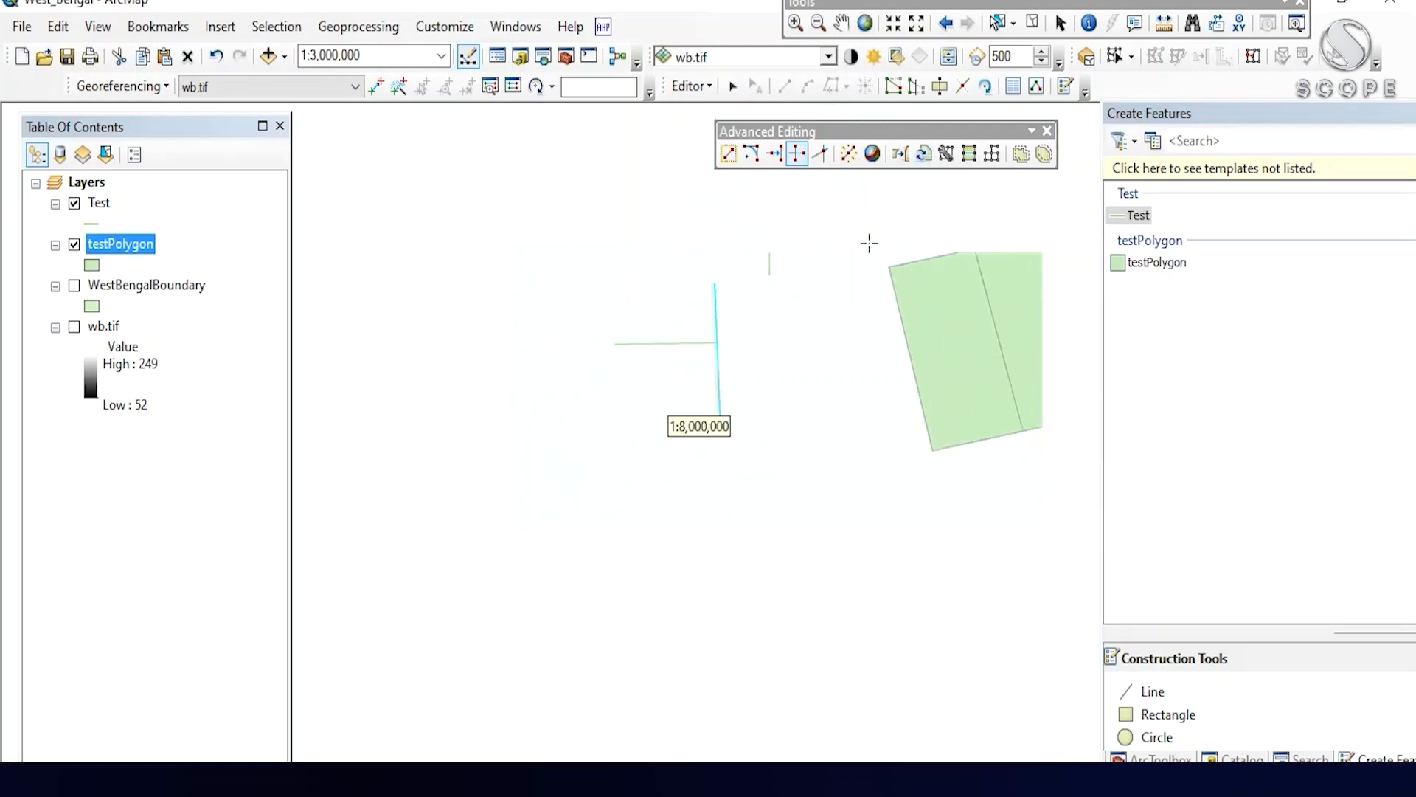
left_click_drag(806, 326, 718, 418)
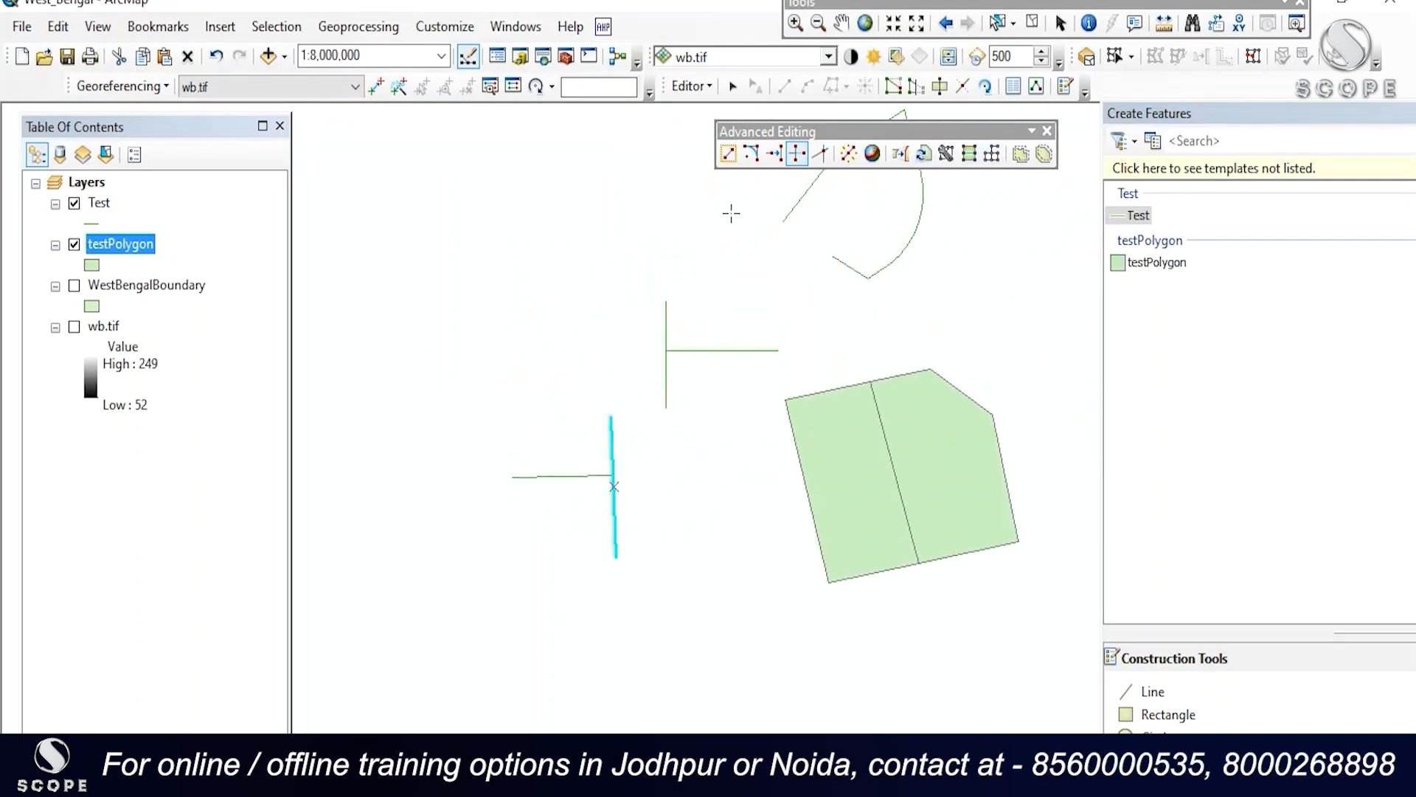
left_click_drag(751, 124, 1122, 91)
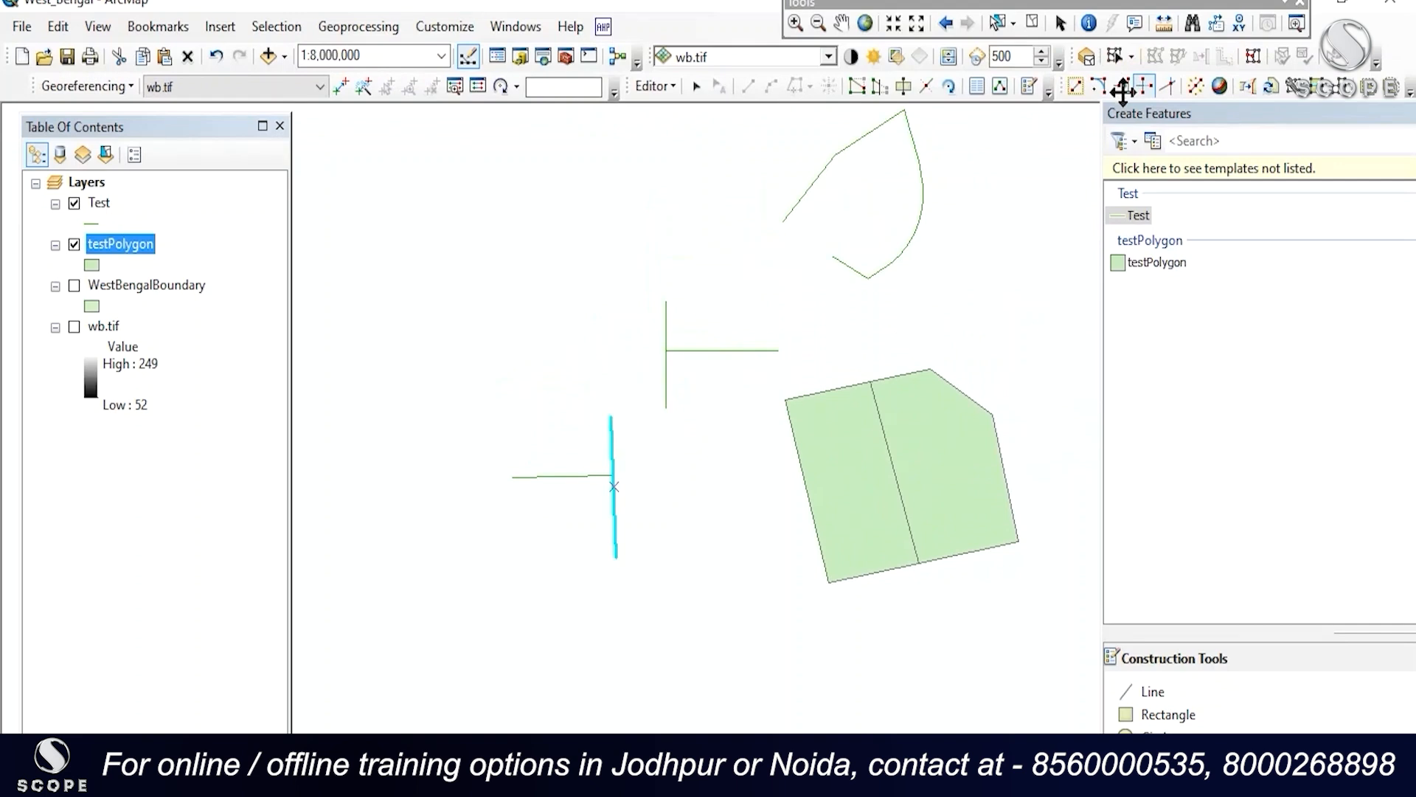
left_click_drag(849, 378, 800, 312)
left_click_drag(949, 250, 859, 297)
left_click_drag(1191, 118, 1187, 215)
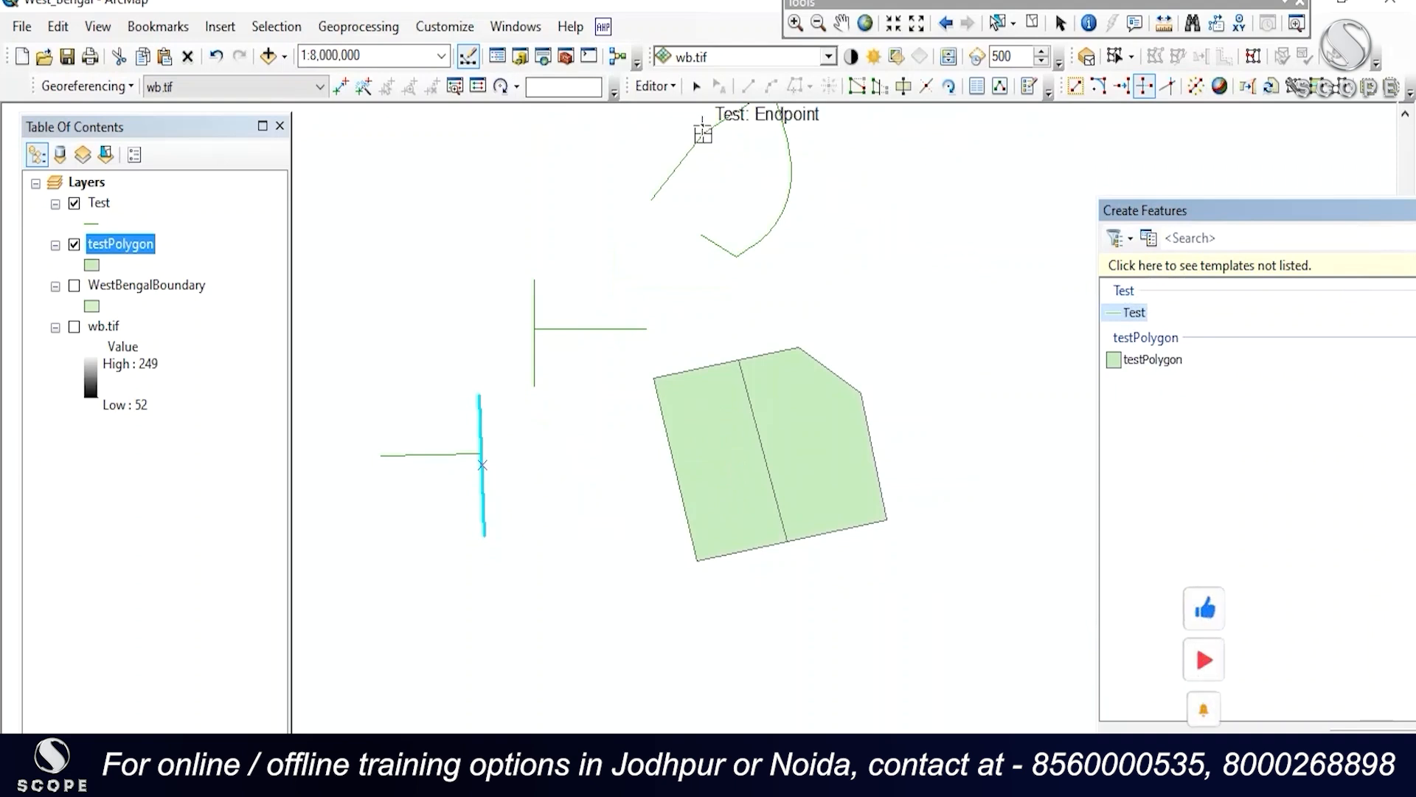
- Stop the edit session and save the edits to the practice features
left_click(652, 85)
left_click(675, 127)
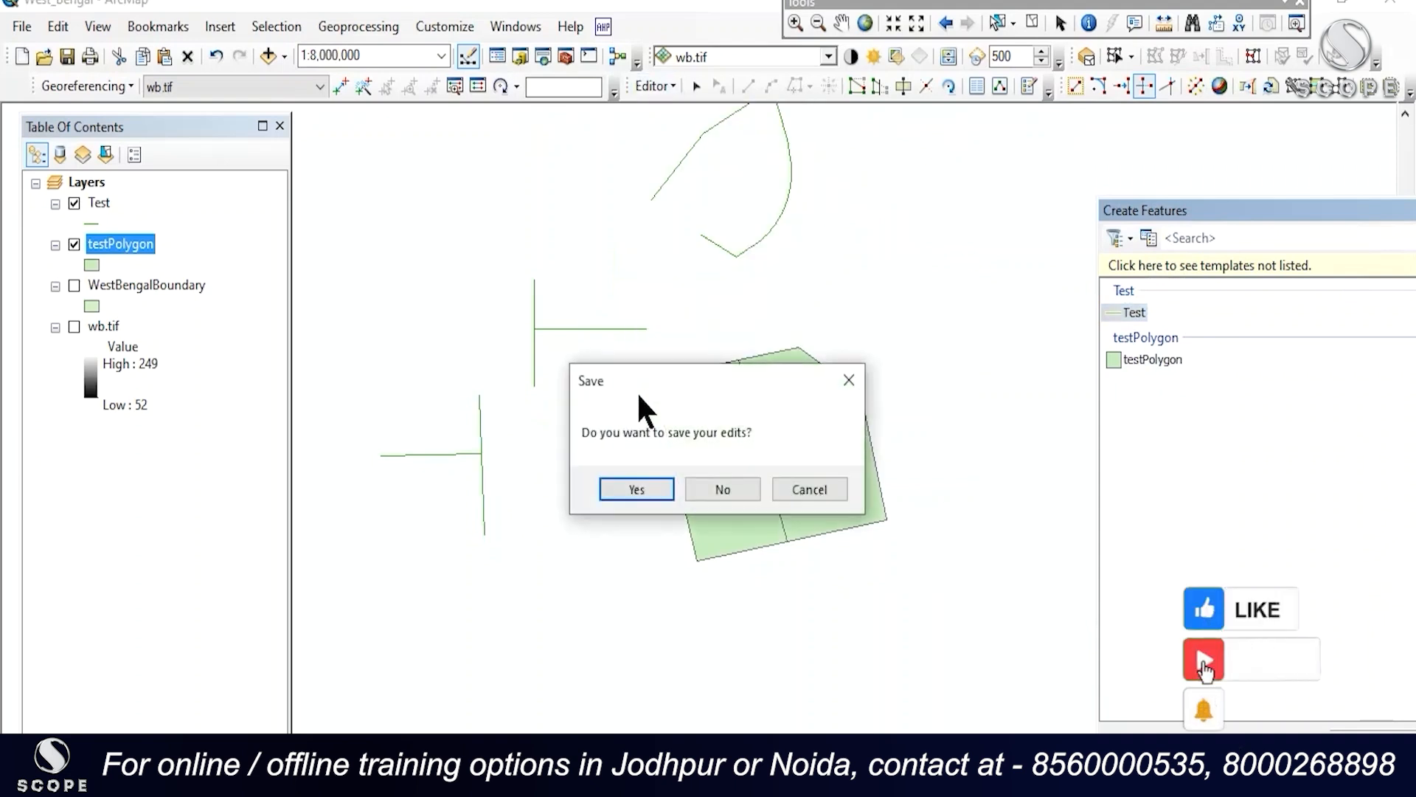
left_click(633, 490)
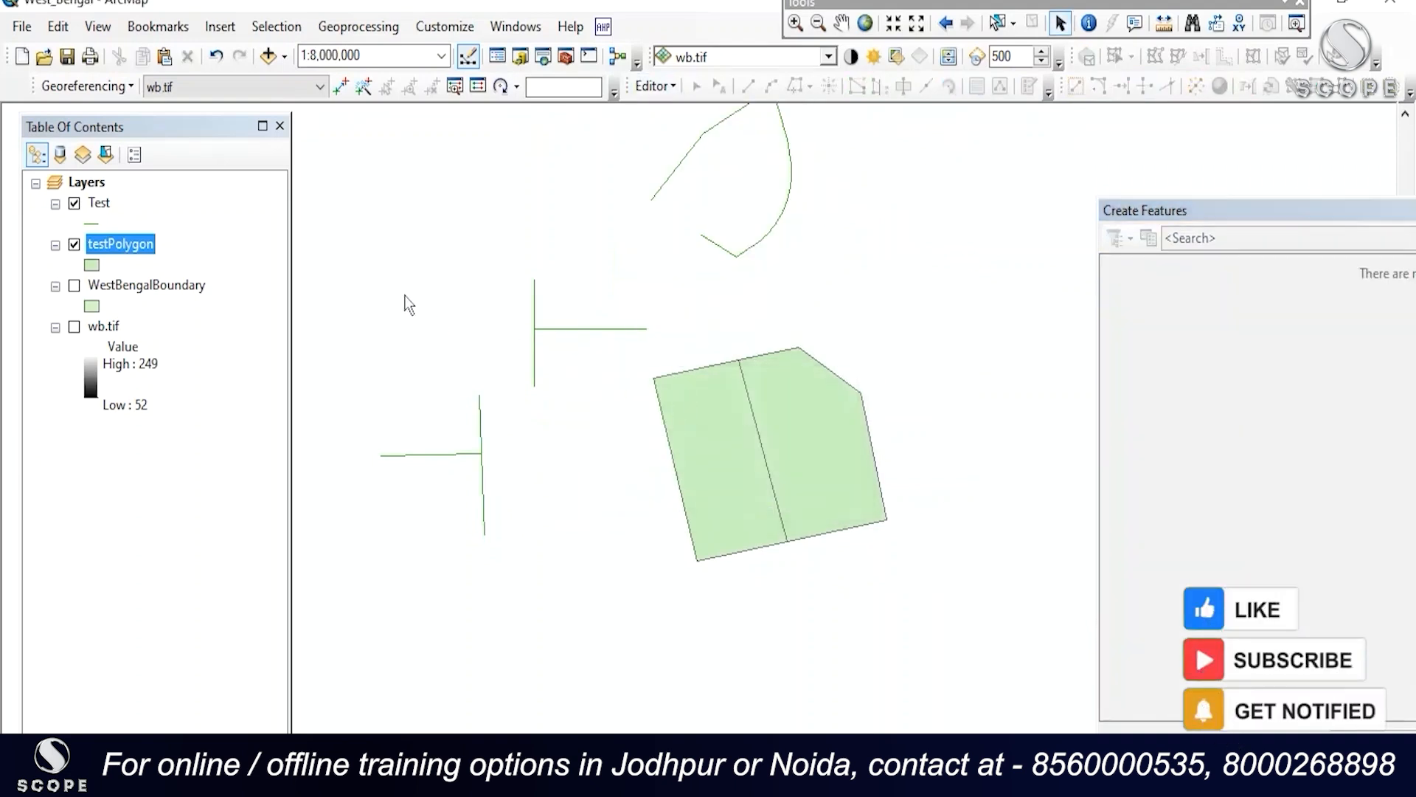
- Remove the Test and testPolygon layers from the map together
scroll(486, 289, "up", 1)
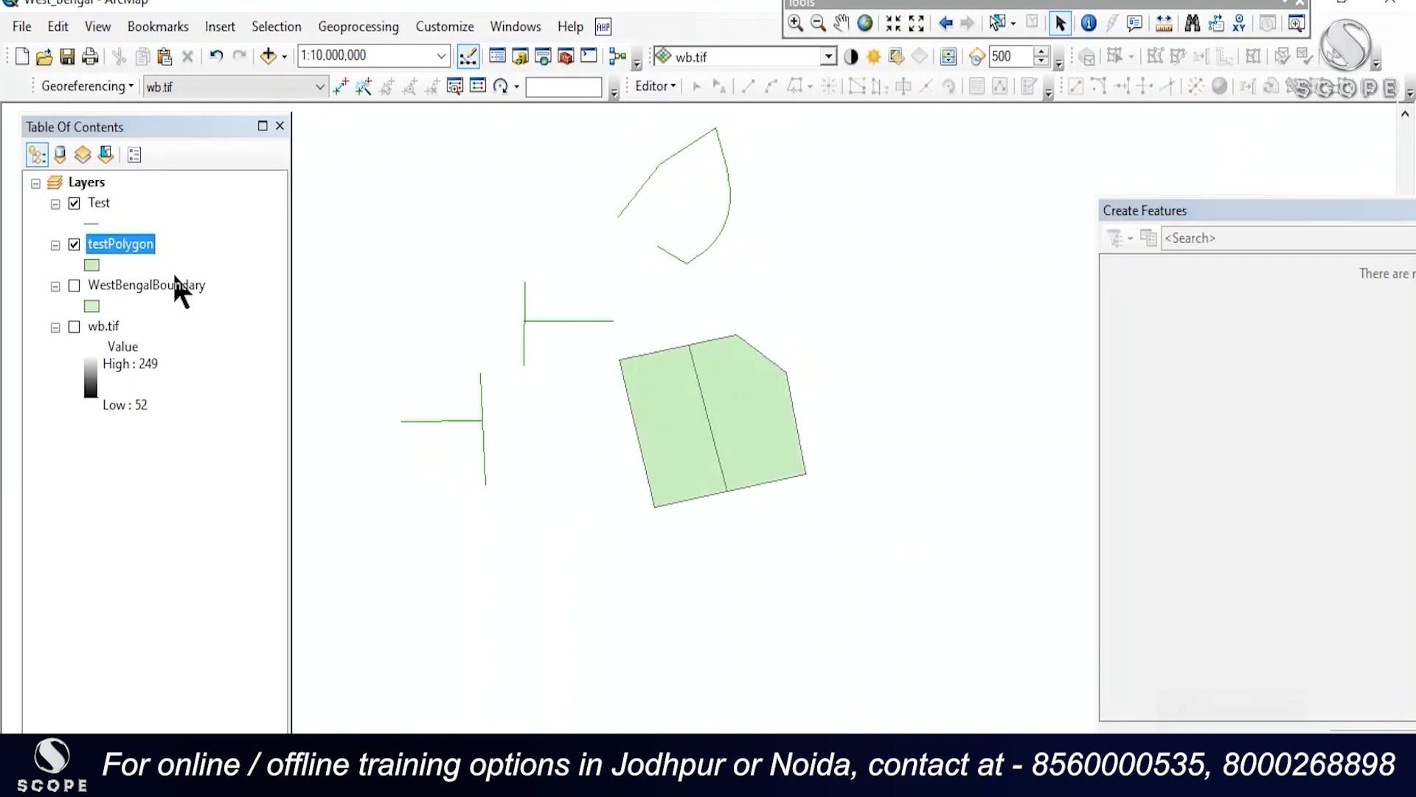
left_click(95, 201, "ctrl")
right_click(96, 198)
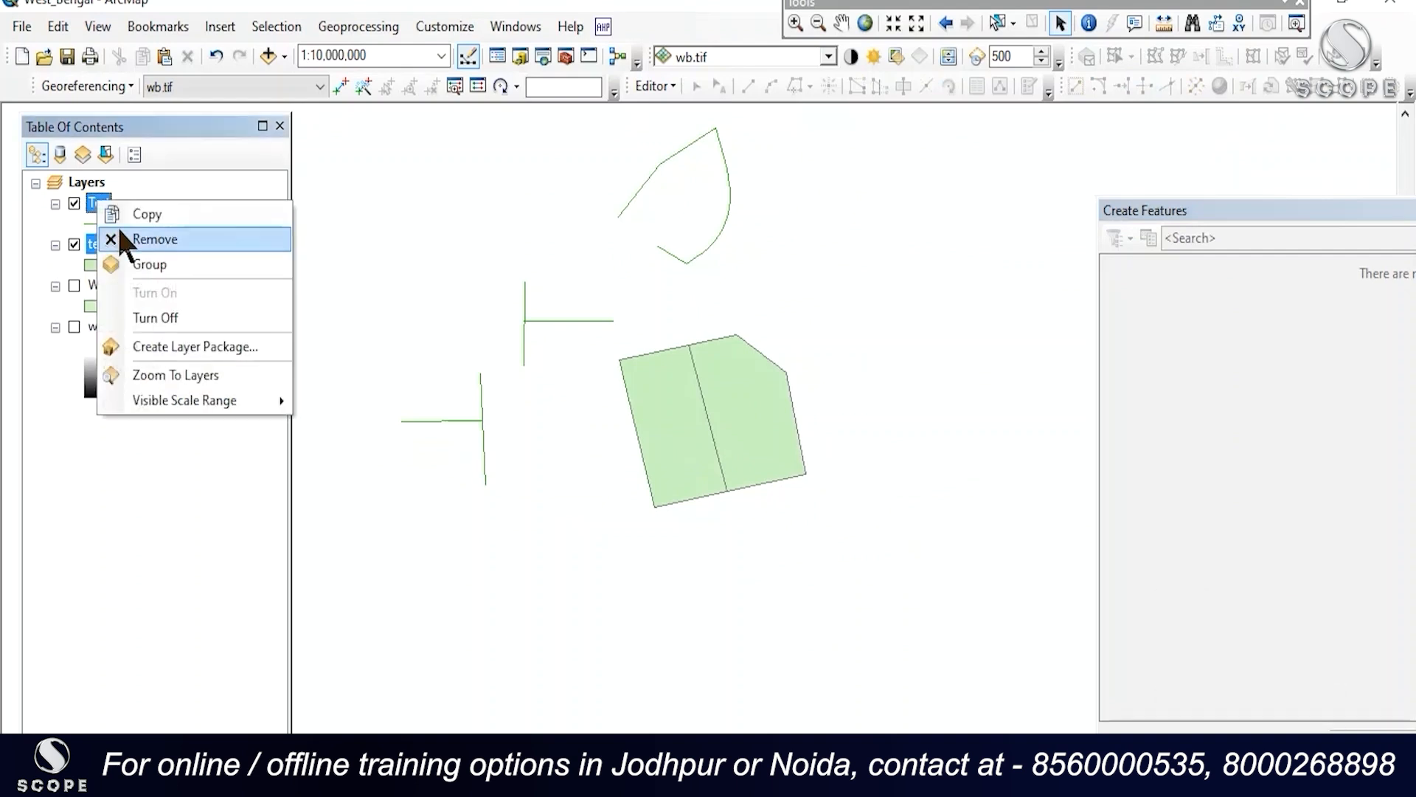
left_click(117, 232)
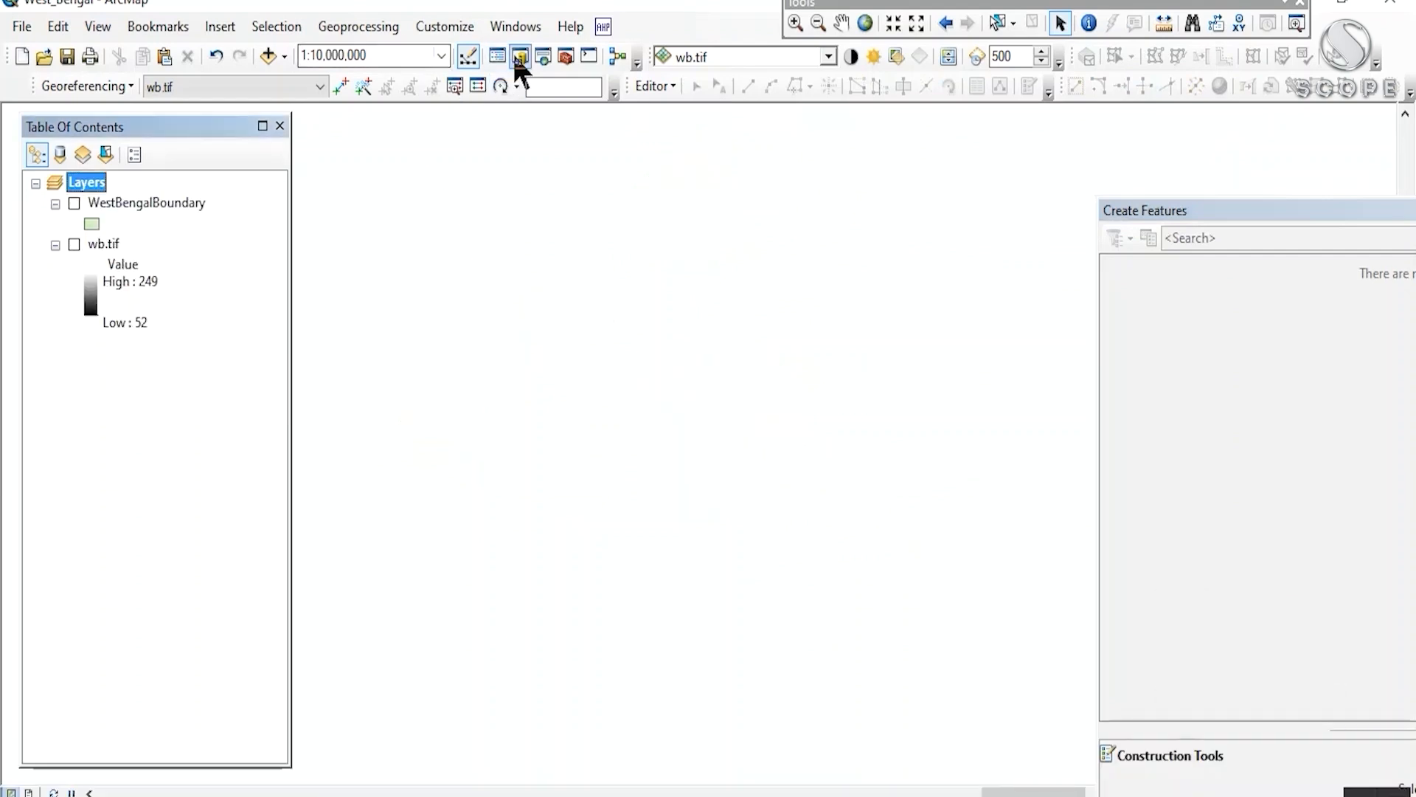
- Delete the test feature dataset from West_Bengal.gdb in the Catalog
left_click(519, 57)
right_click(1239, 459)
left_click(1260, 510)
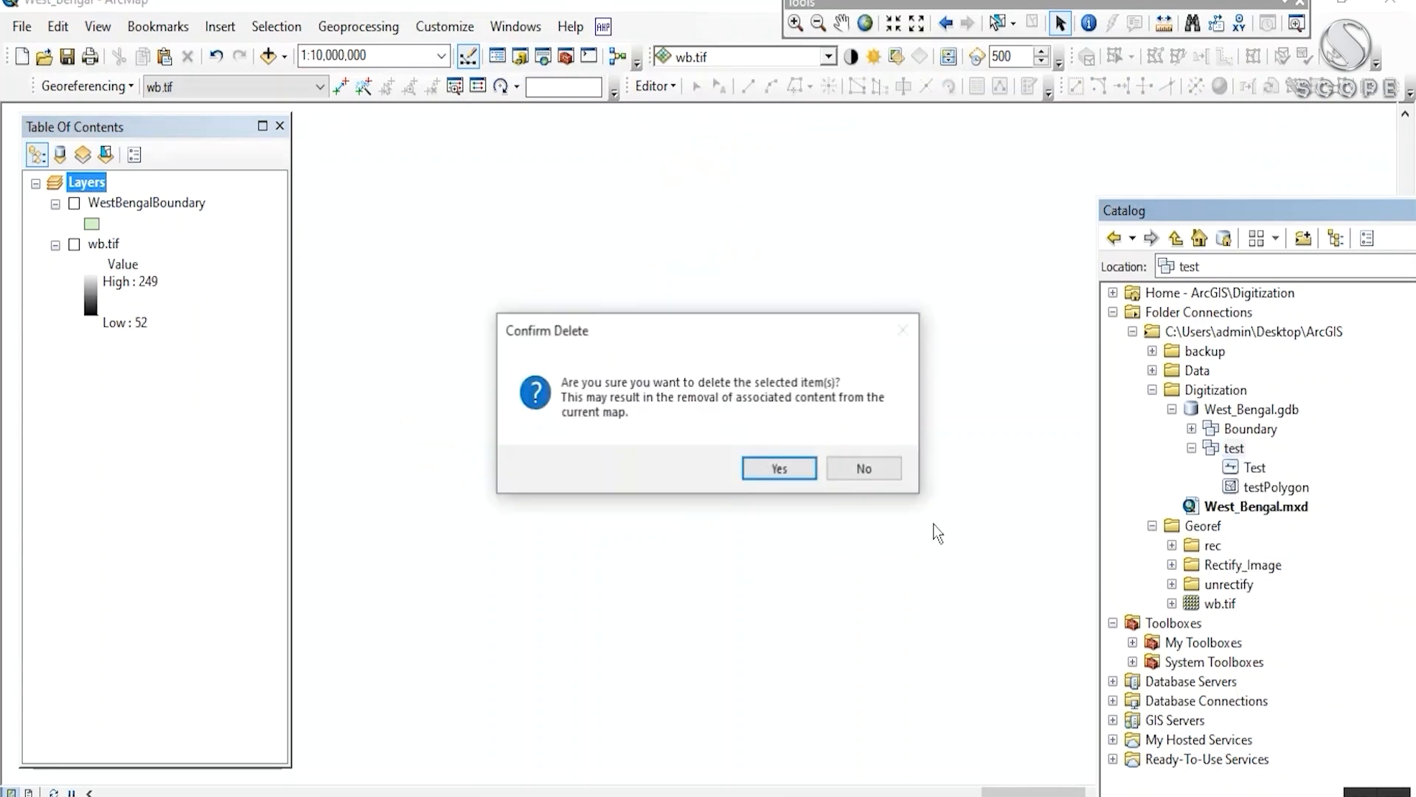
left_click(789, 468)
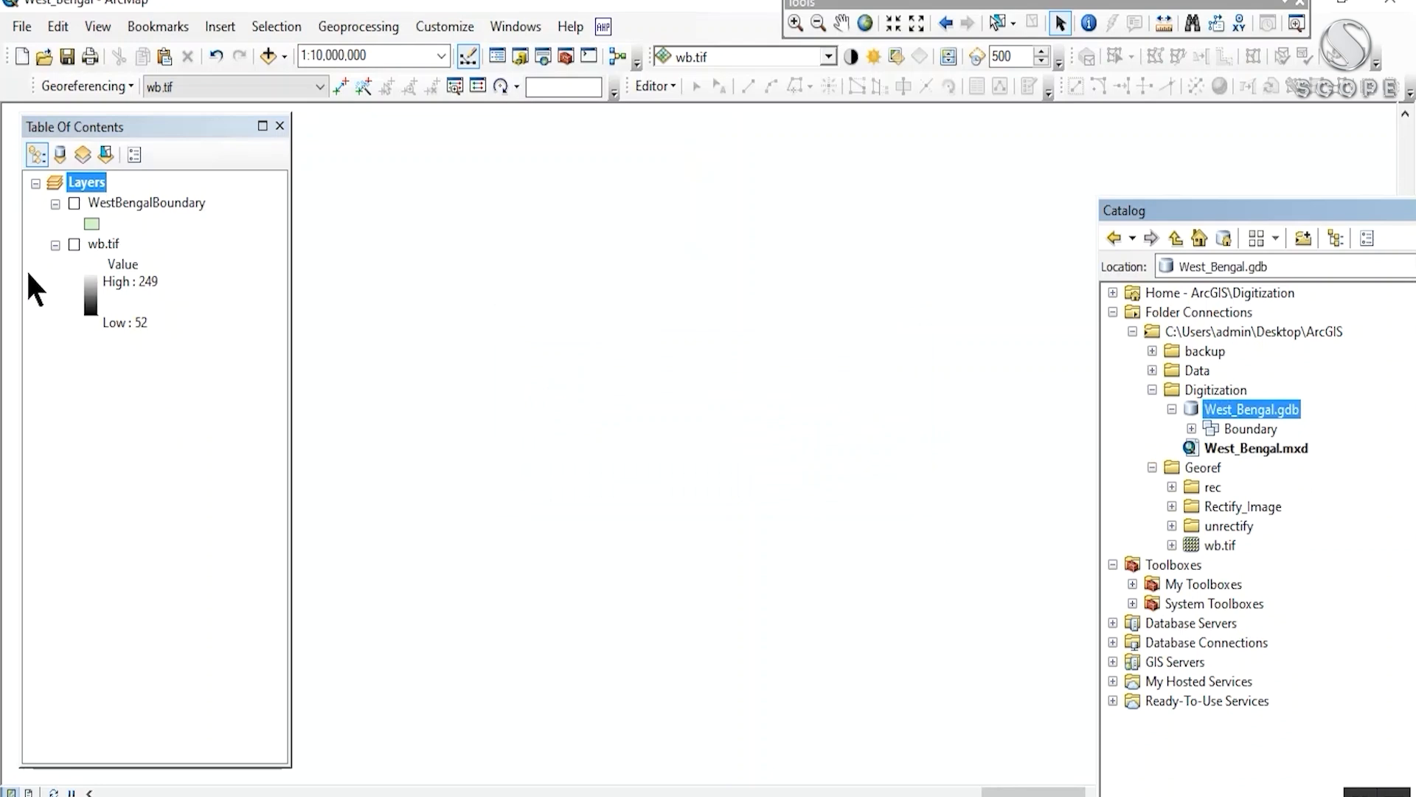
- Show the wb.tif and WestBengalBoundary layers and enlarge the northern part of the scanned map
left_click(74, 244)
left_click(73, 203)
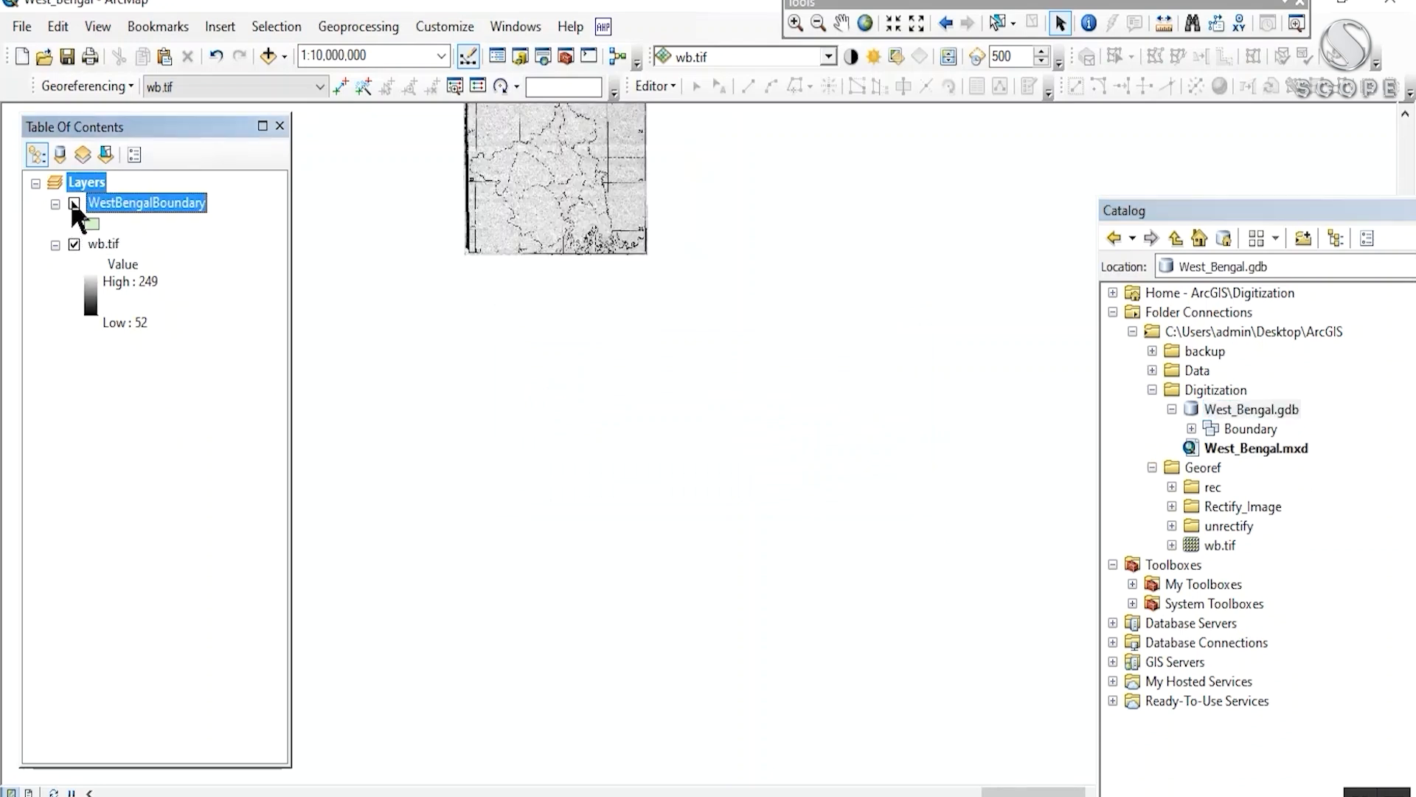
scroll(646, 344, "up", 5)
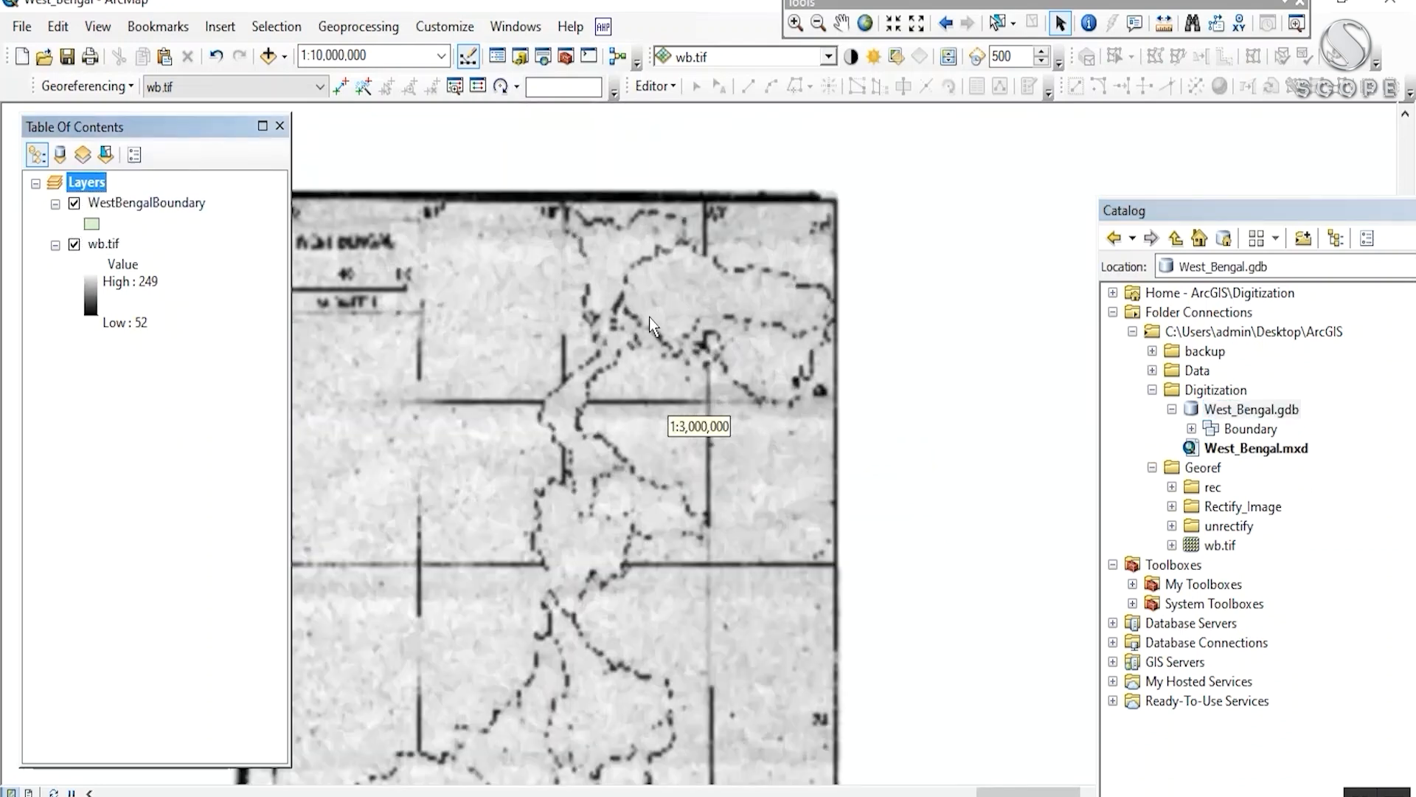
- Give the WestBengalBoundary layer the ESRI Hollow symbol in the Symbol Selector
scroll(591, 354, "down", 5)
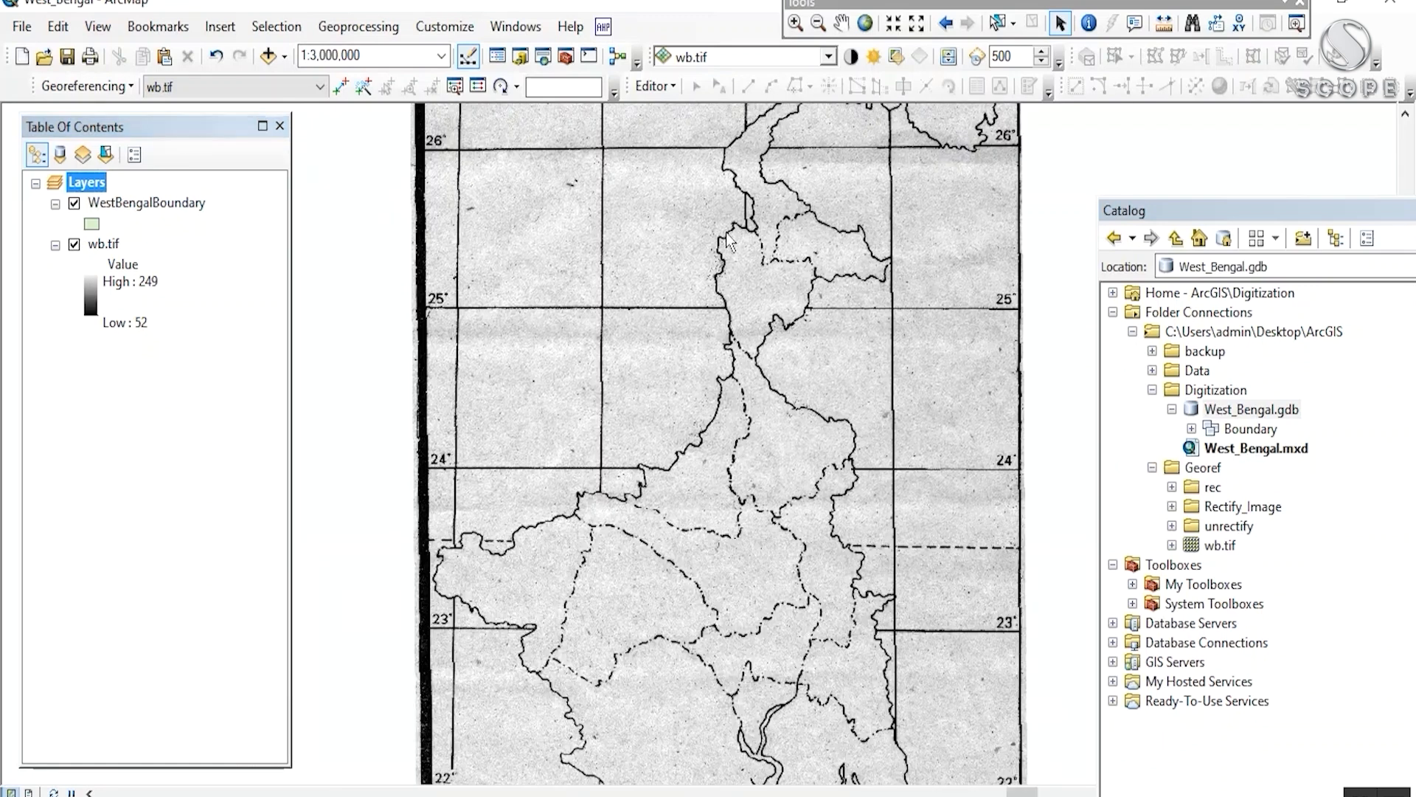
scroll(729, 241, "up", 6)
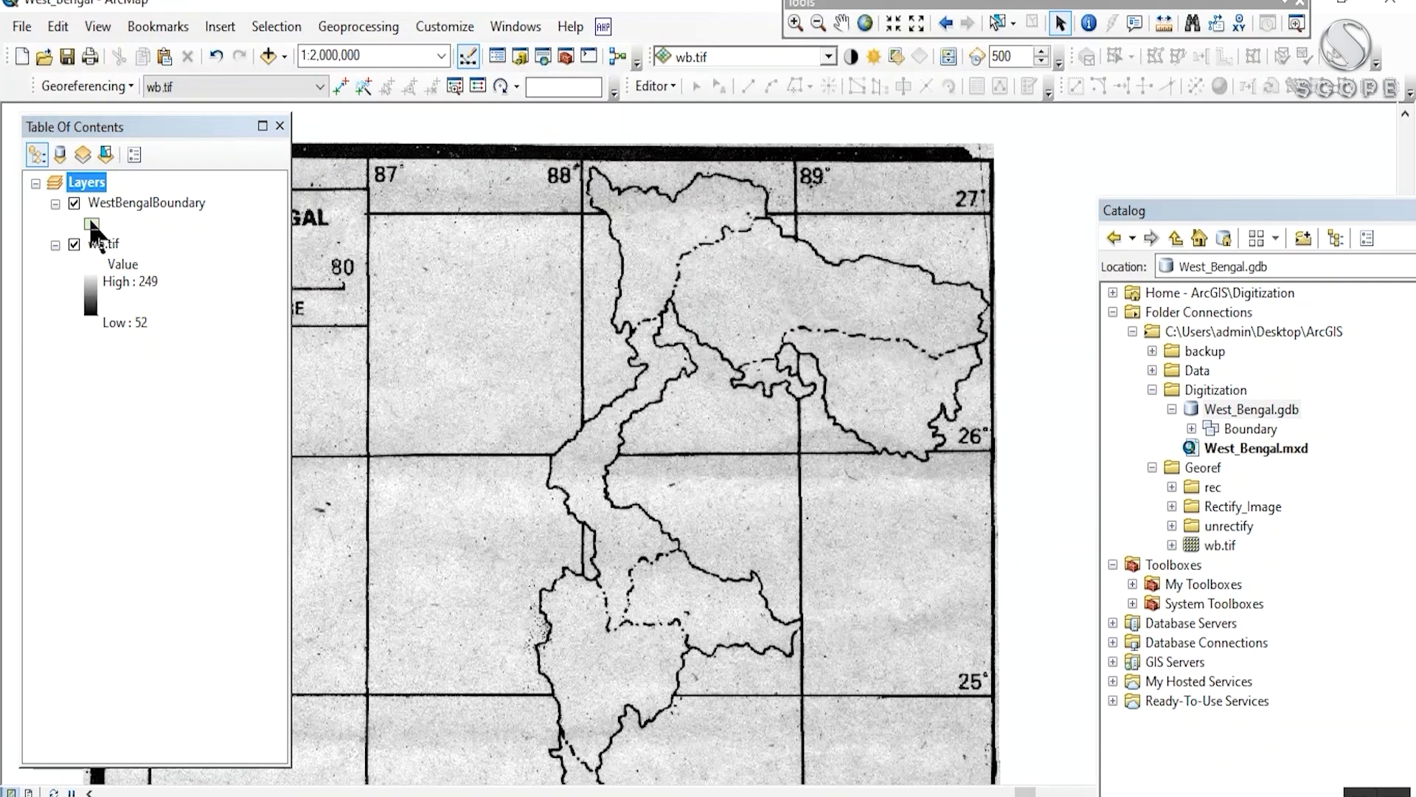
left_click(92, 224)
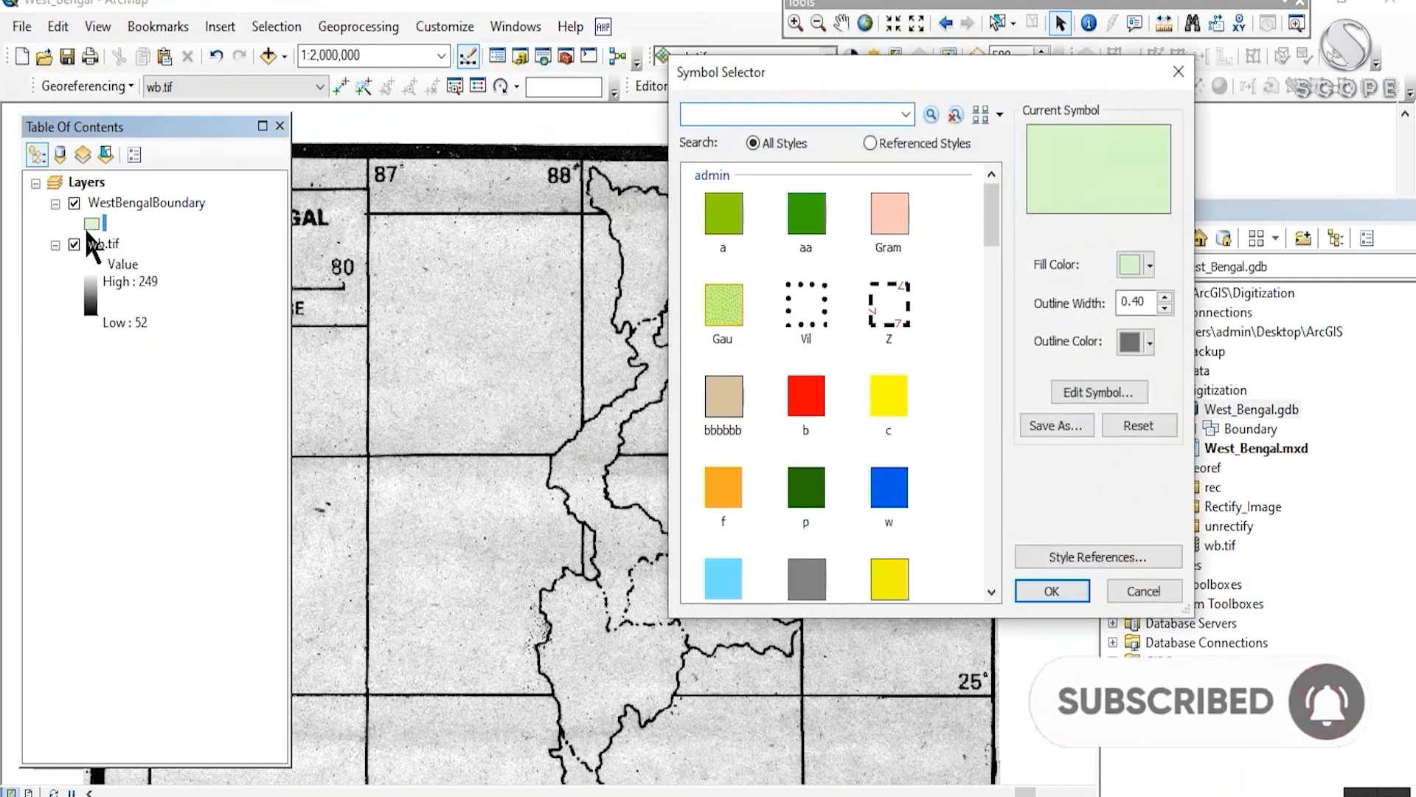
scroll(900, 299, "down", 10)
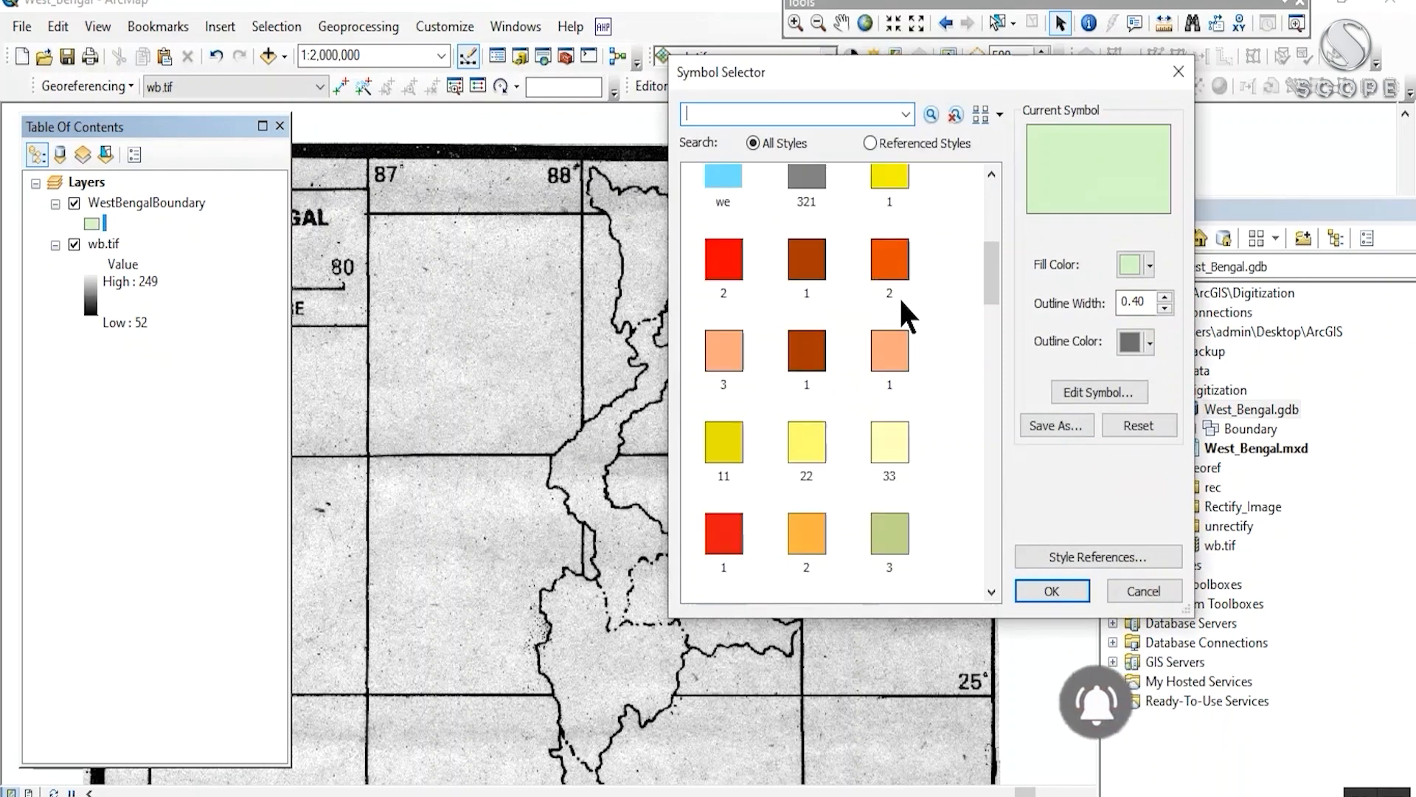
scroll(902, 303, "down", 2)
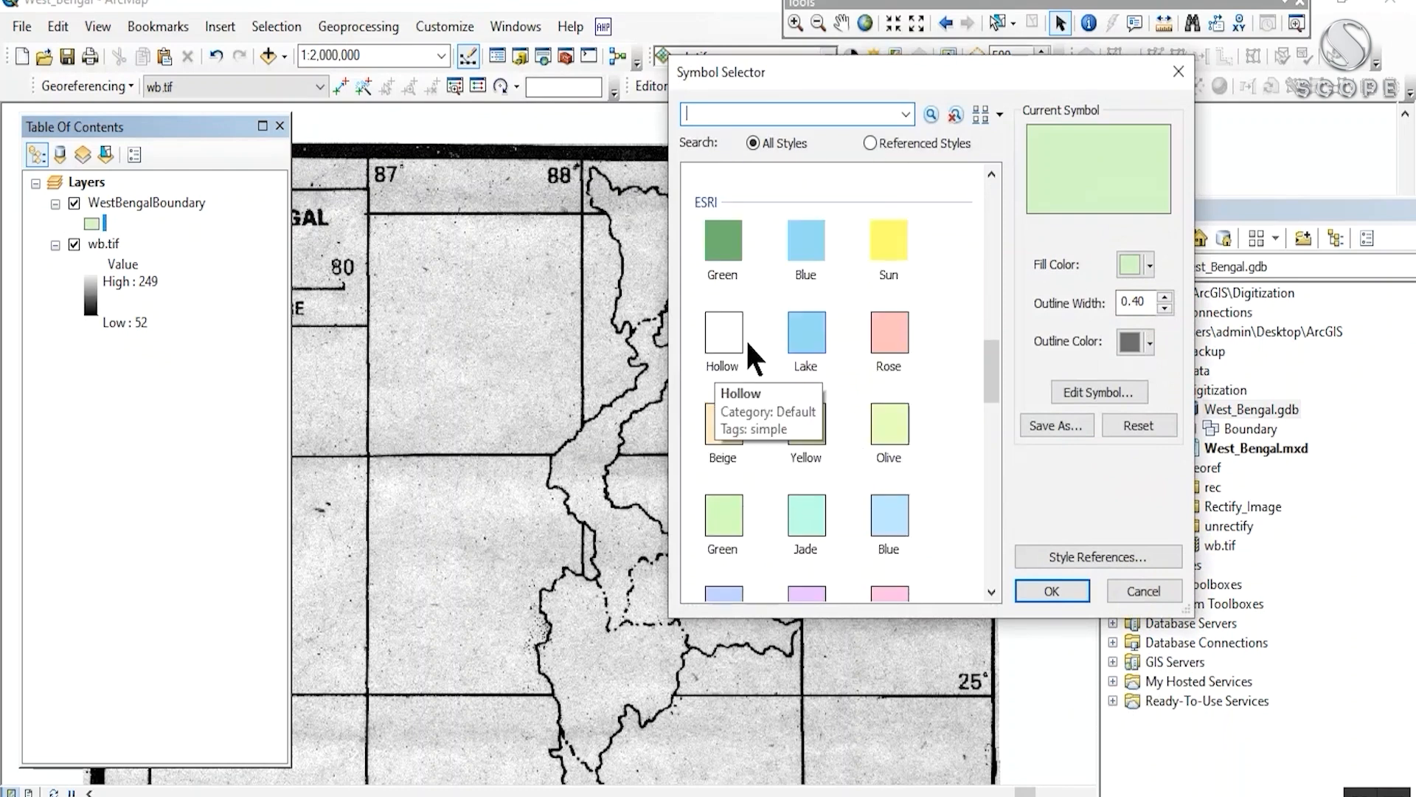
left_click(724, 335)
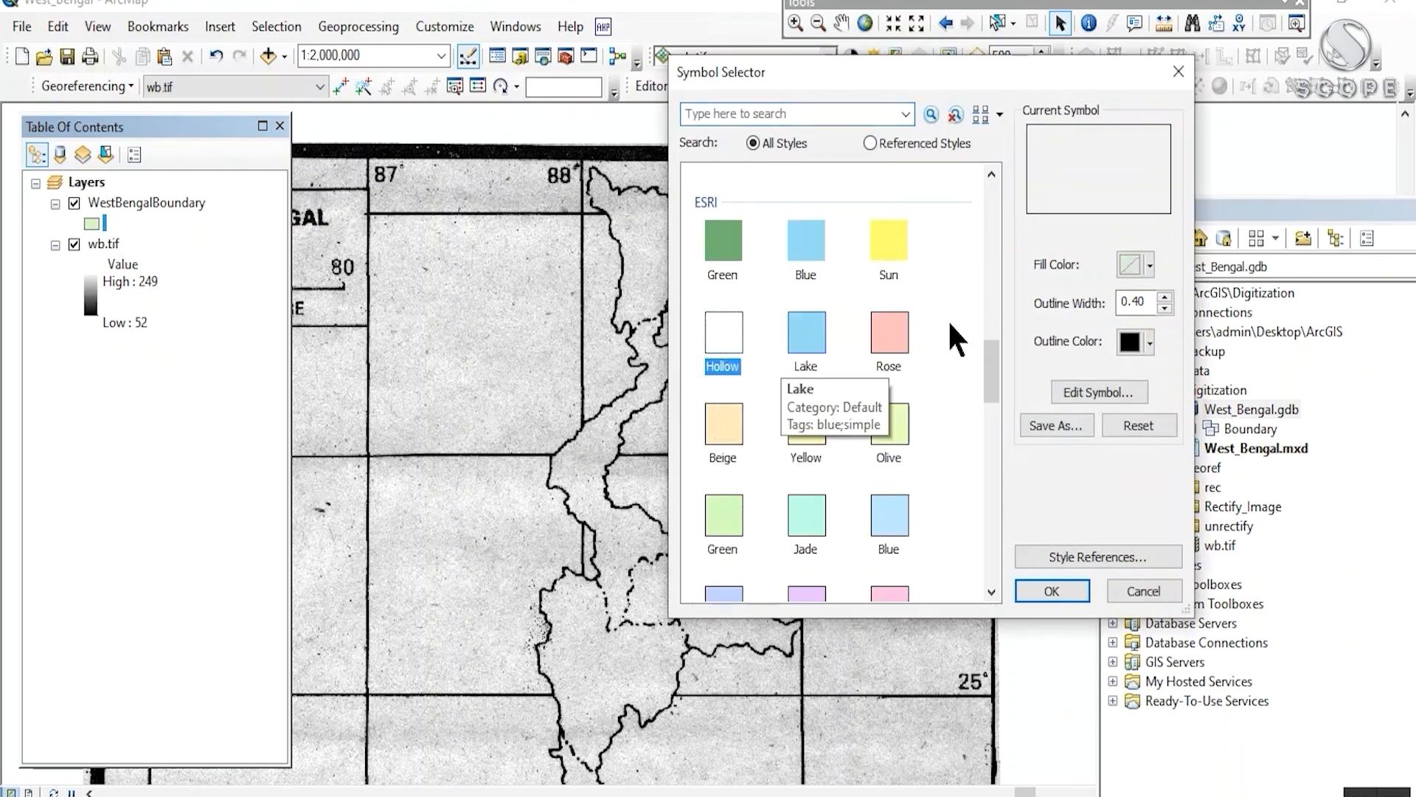
- Set the WestBengalBoundary symbol's outline width to 2 and its outline color to red, and apply the symbol
left_click(1165, 297)
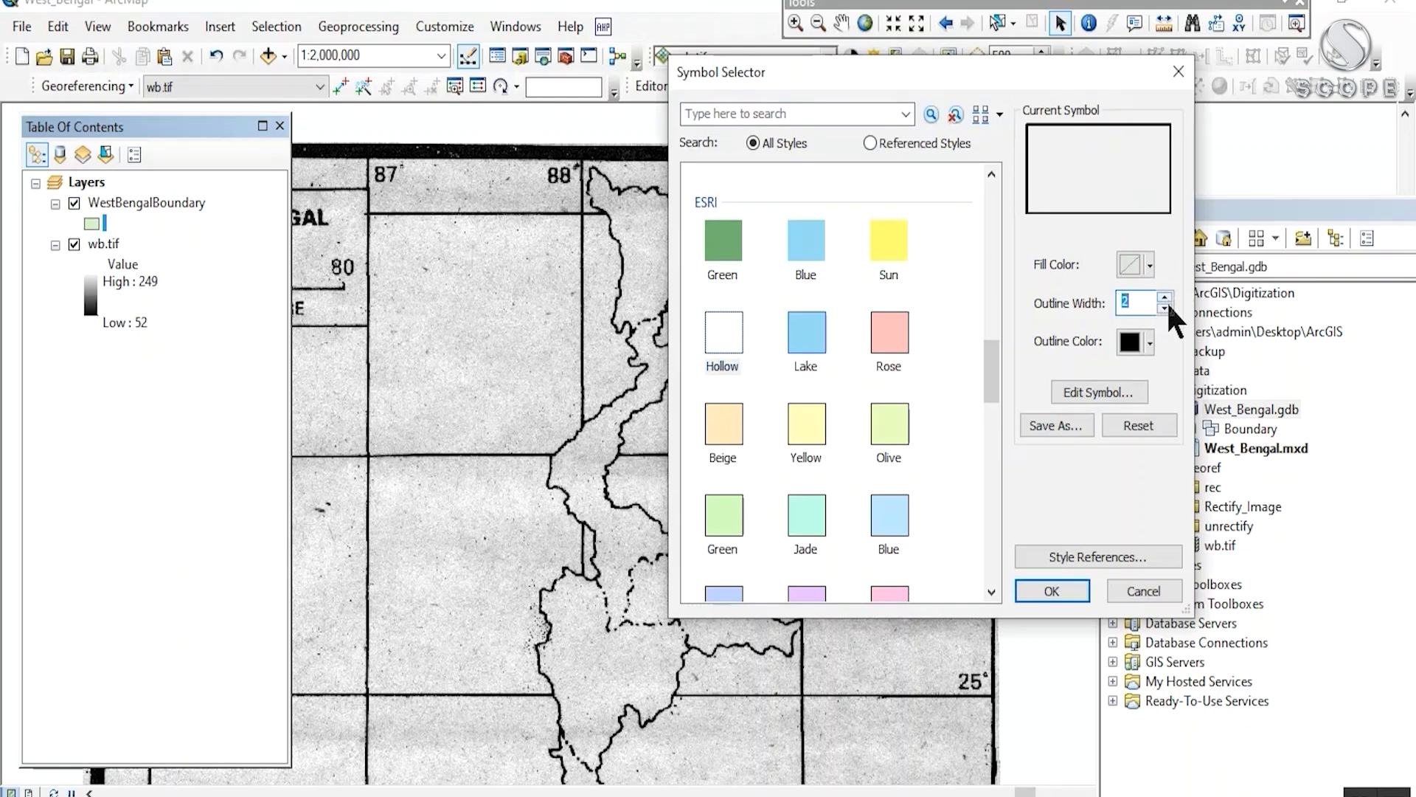
left_click(1149, 342)
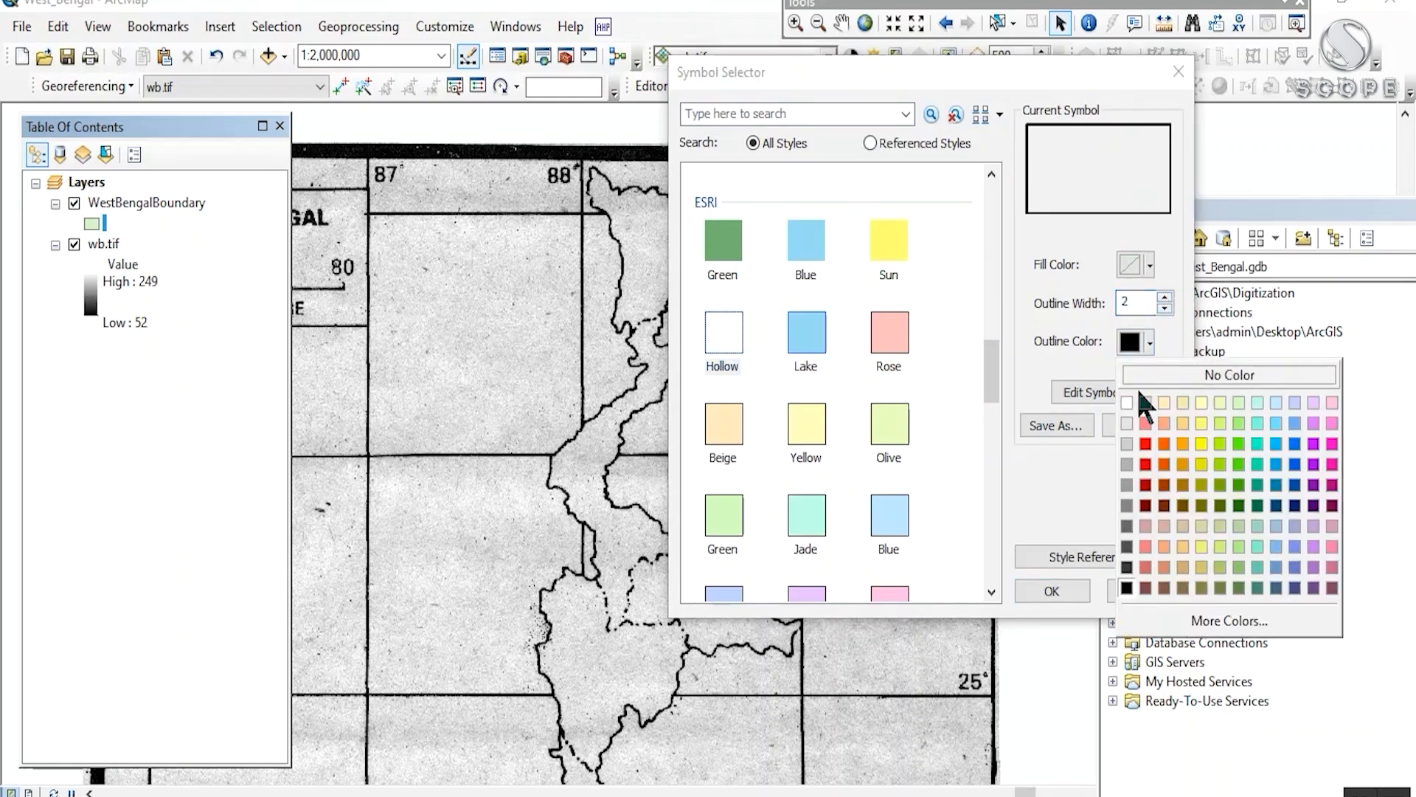
left_click(1146, 445)
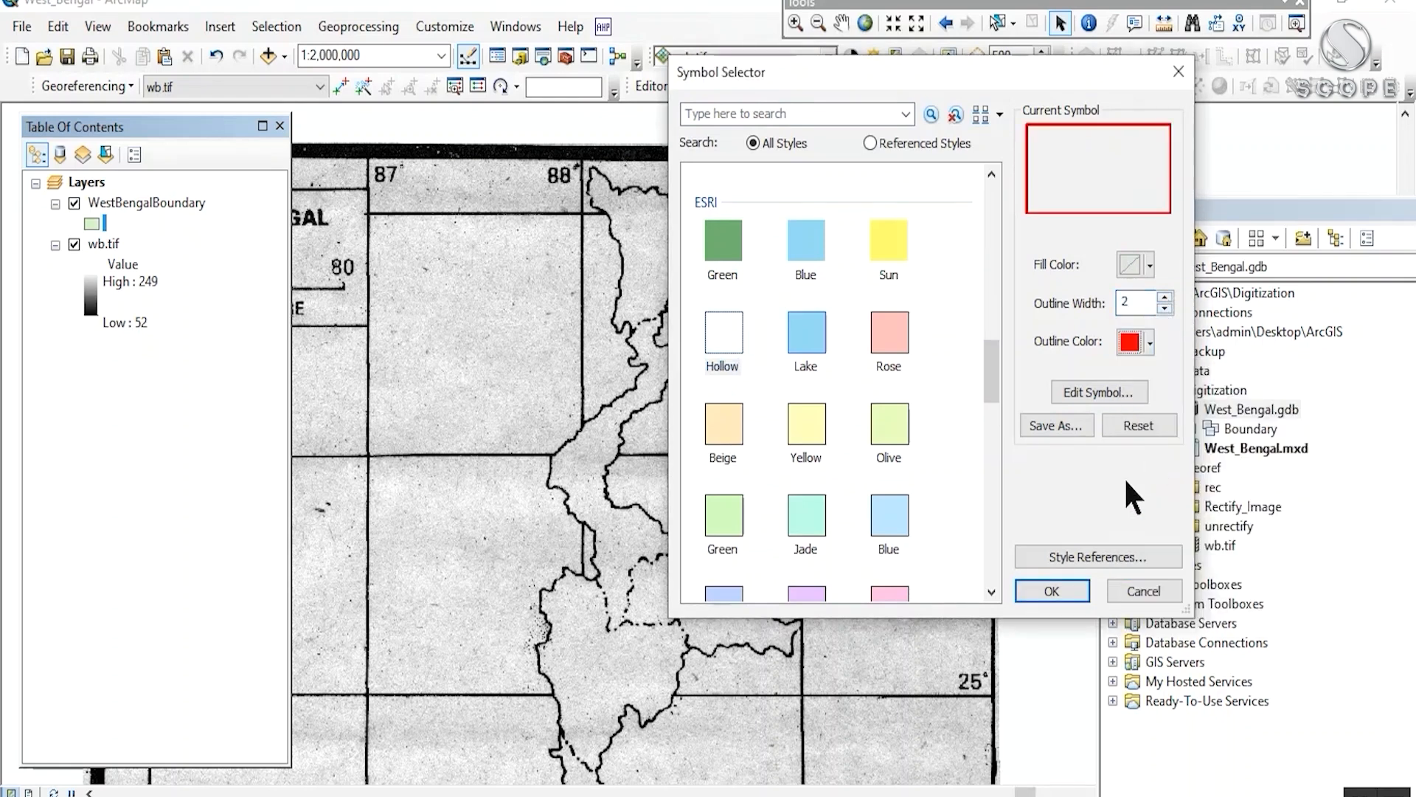
left_click(1053, 591)
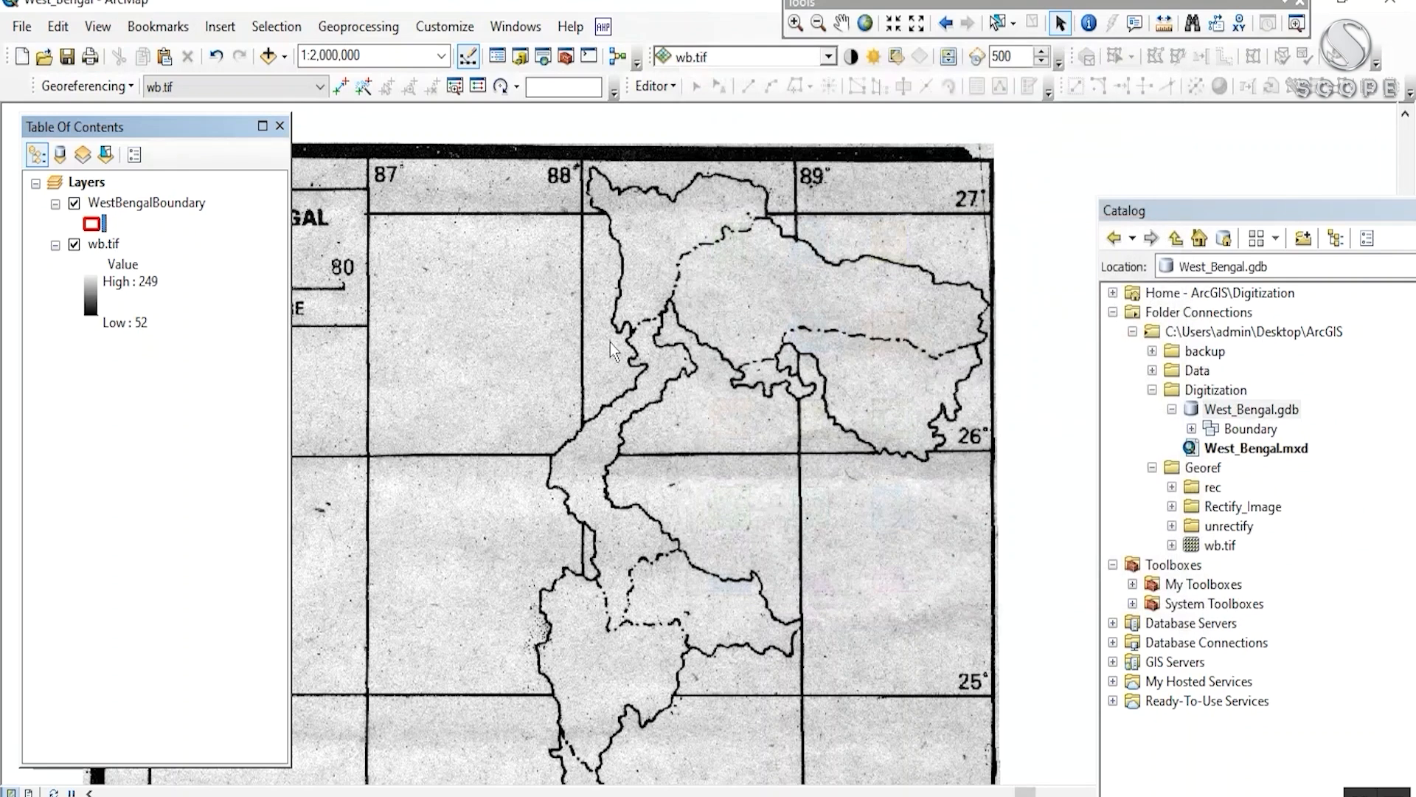
- Start an edit session and choose the WestBengalBoundary template for creating polygon features
left_click_drag(612, 123, 564, 115)
left_click(652, 85)
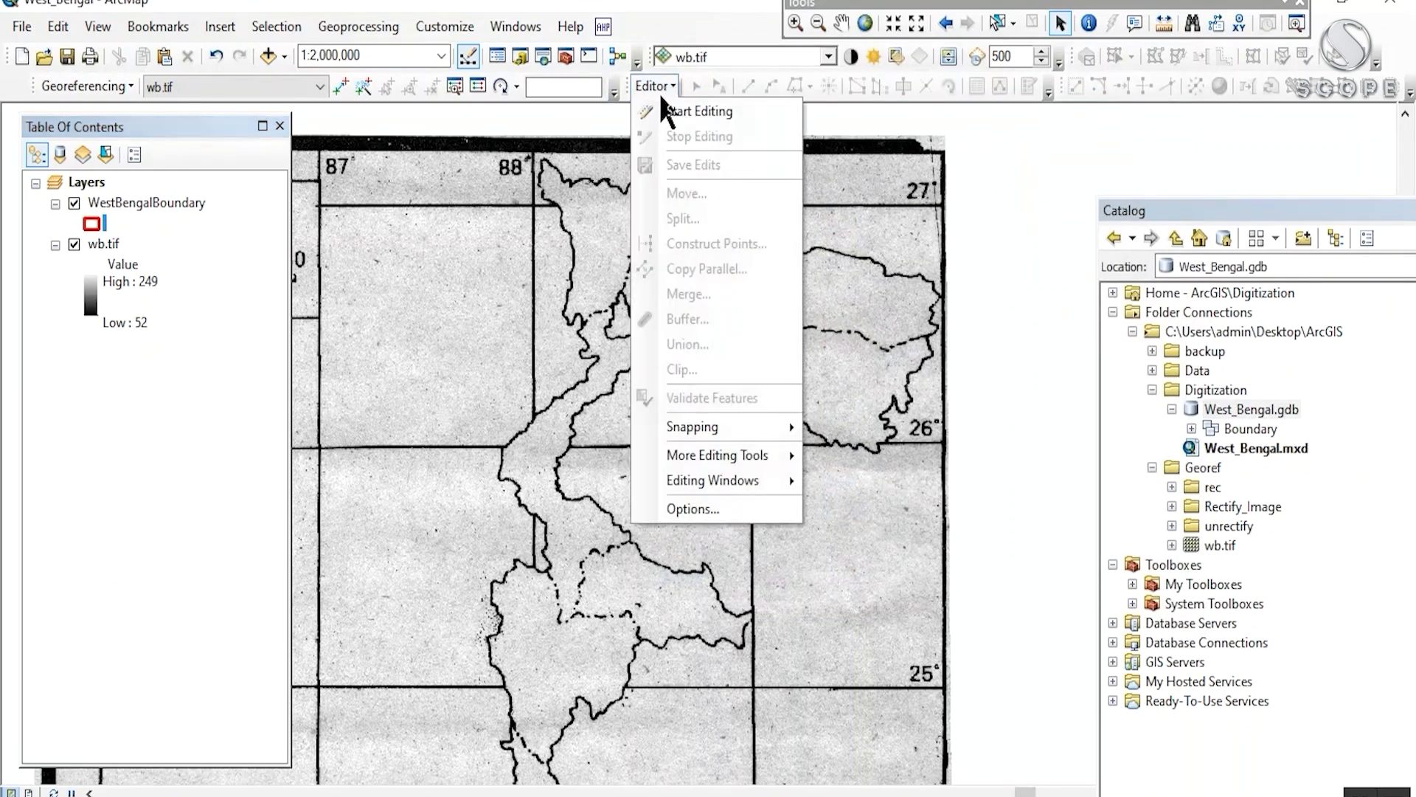
left_click(700, 117)
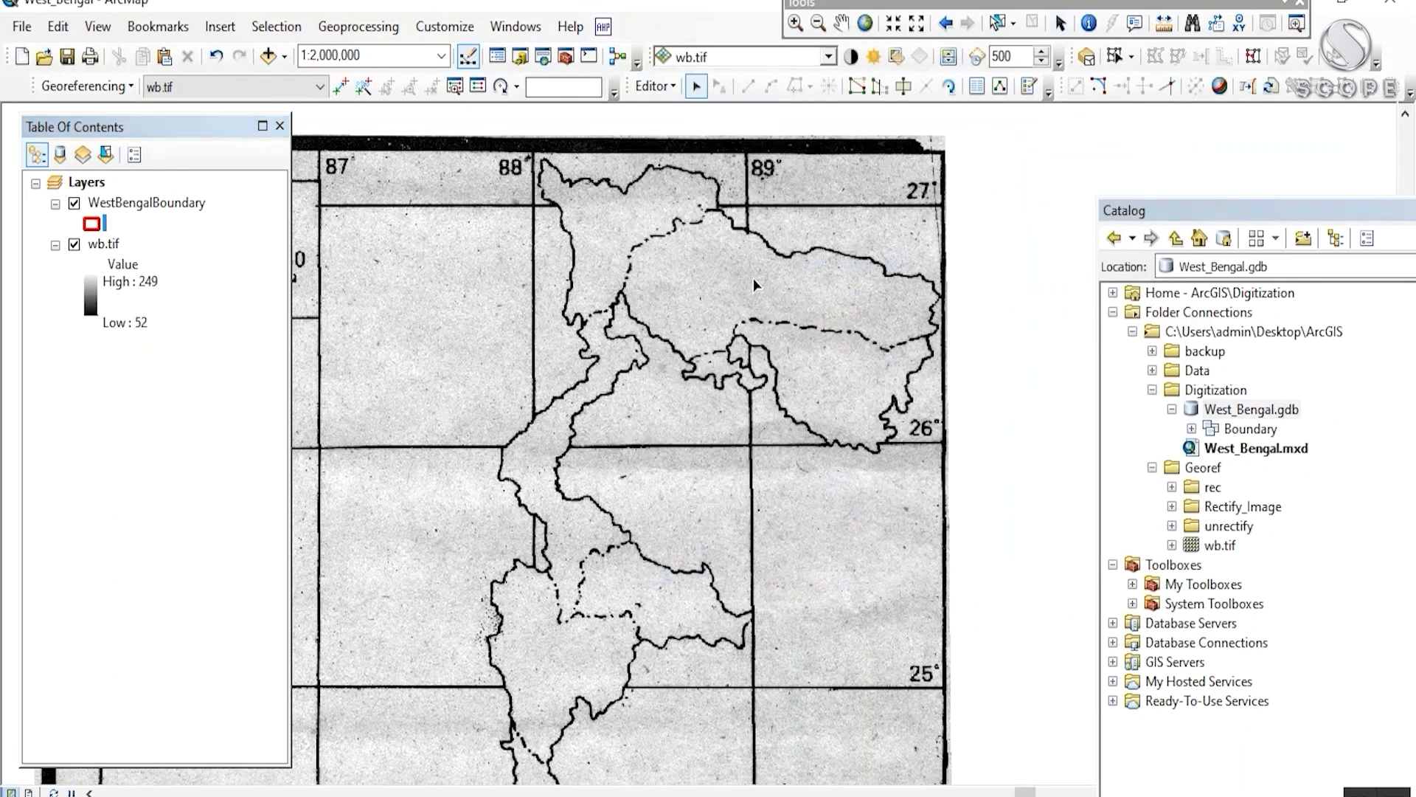
left_click(1029, 87)
left_click(1147, 289)
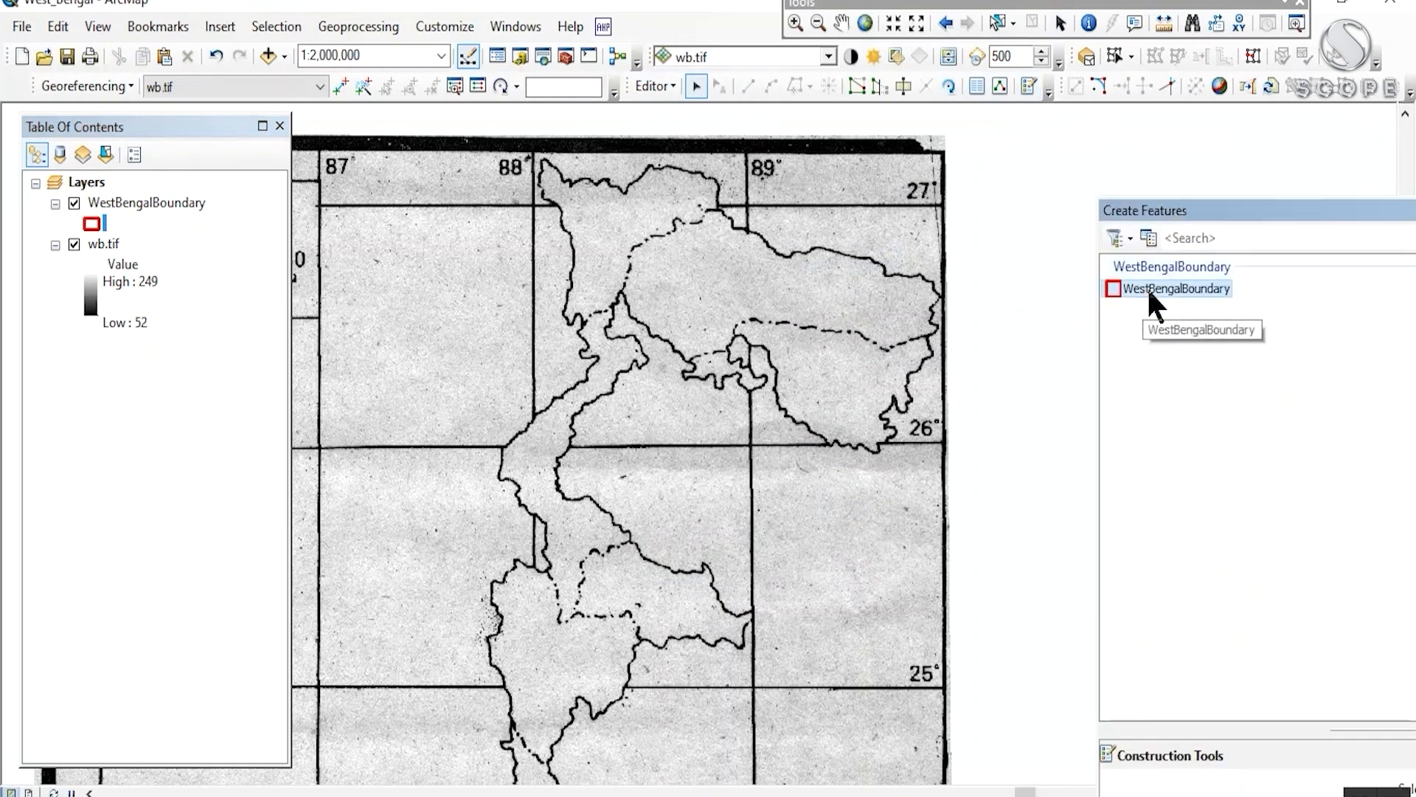
- Begin the state boundary polygon where the northern border meets the 89° meridian and trace it southeast to the first low bend
left_click_drag(821, 236, 689, 200)
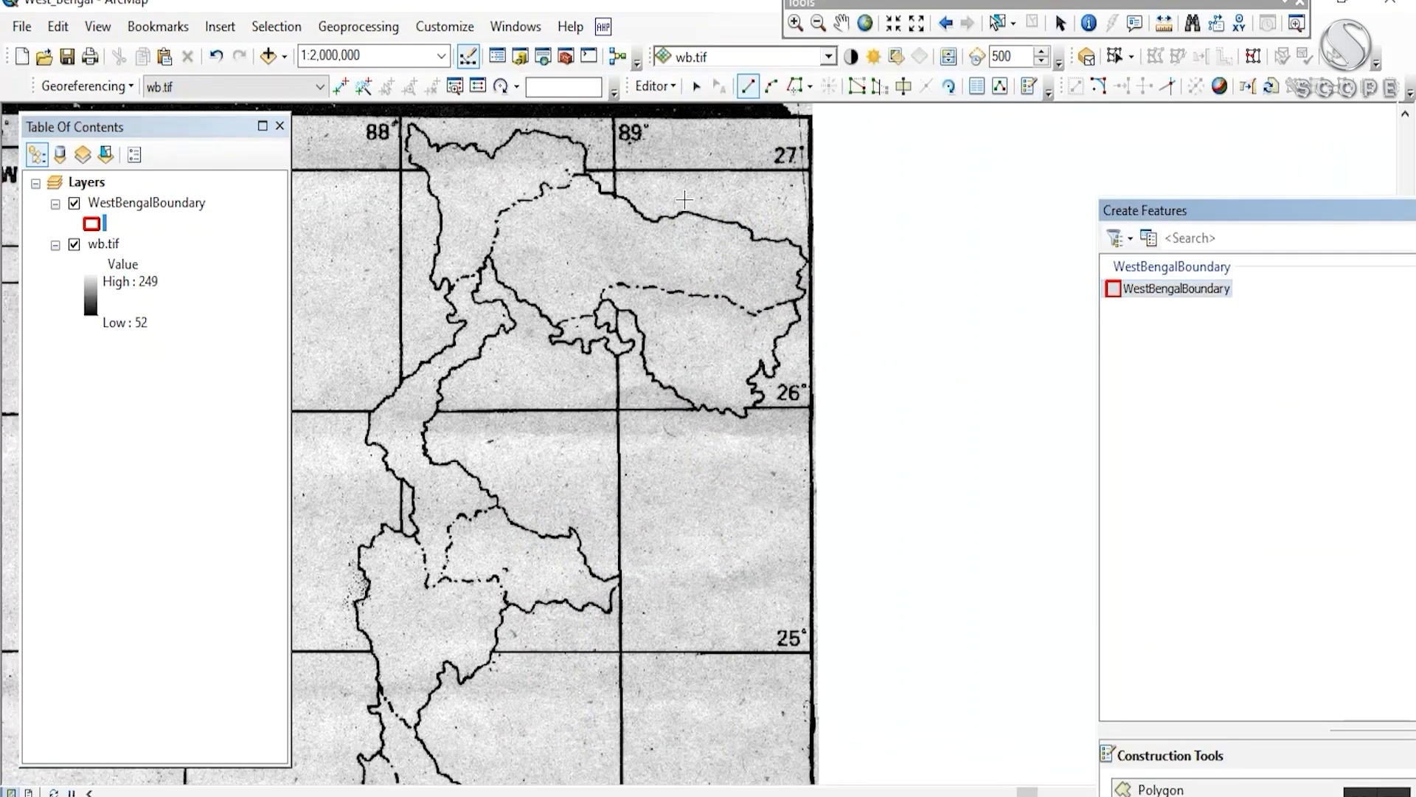
scroll(626, 194, "up", 4)
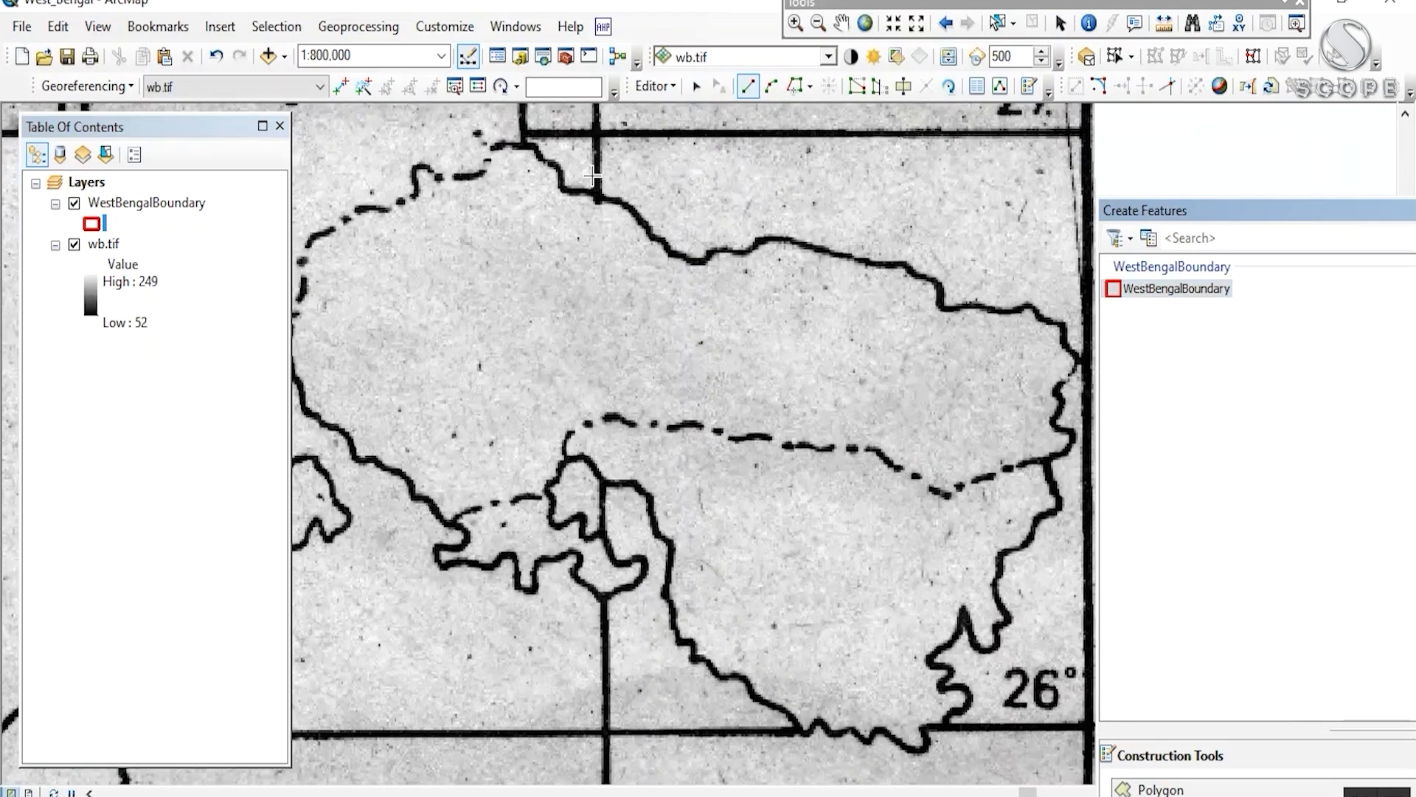
scroll(598, 181, "up", 1)
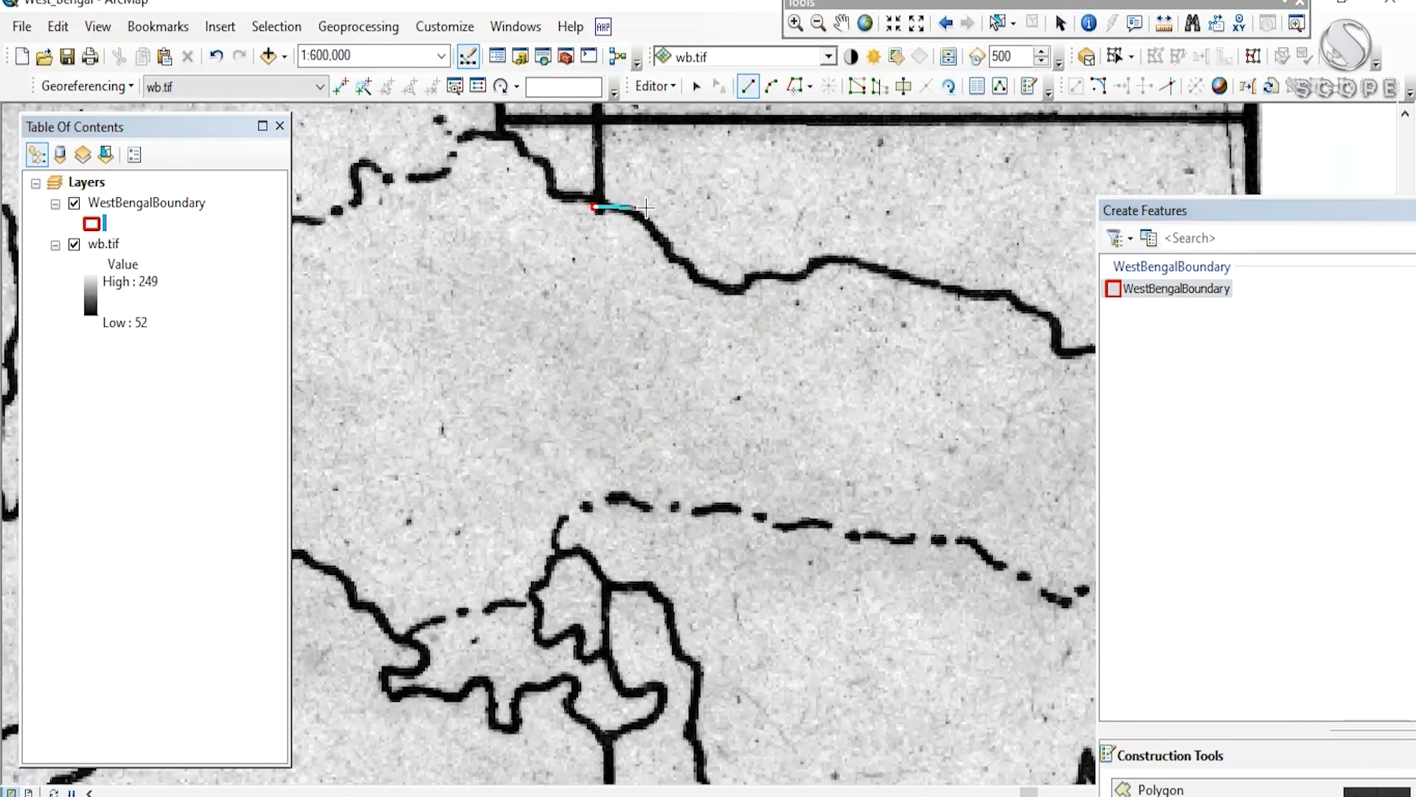
left_click(677, 266)
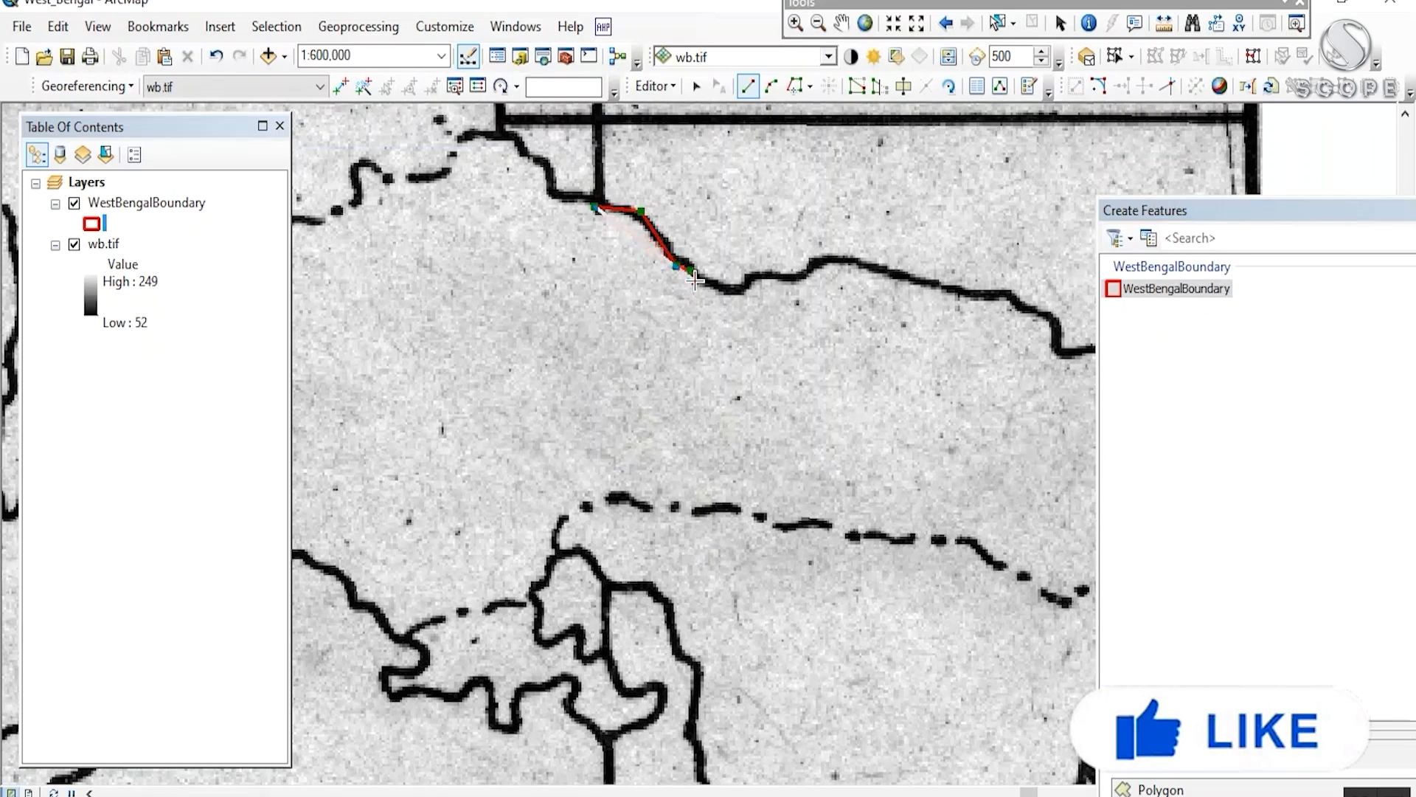
left_click(738, 290)
- Continue the polygon east along the northern border from the low bend to the crest before the long straight descent
scroll(794, 258, "up", 4)
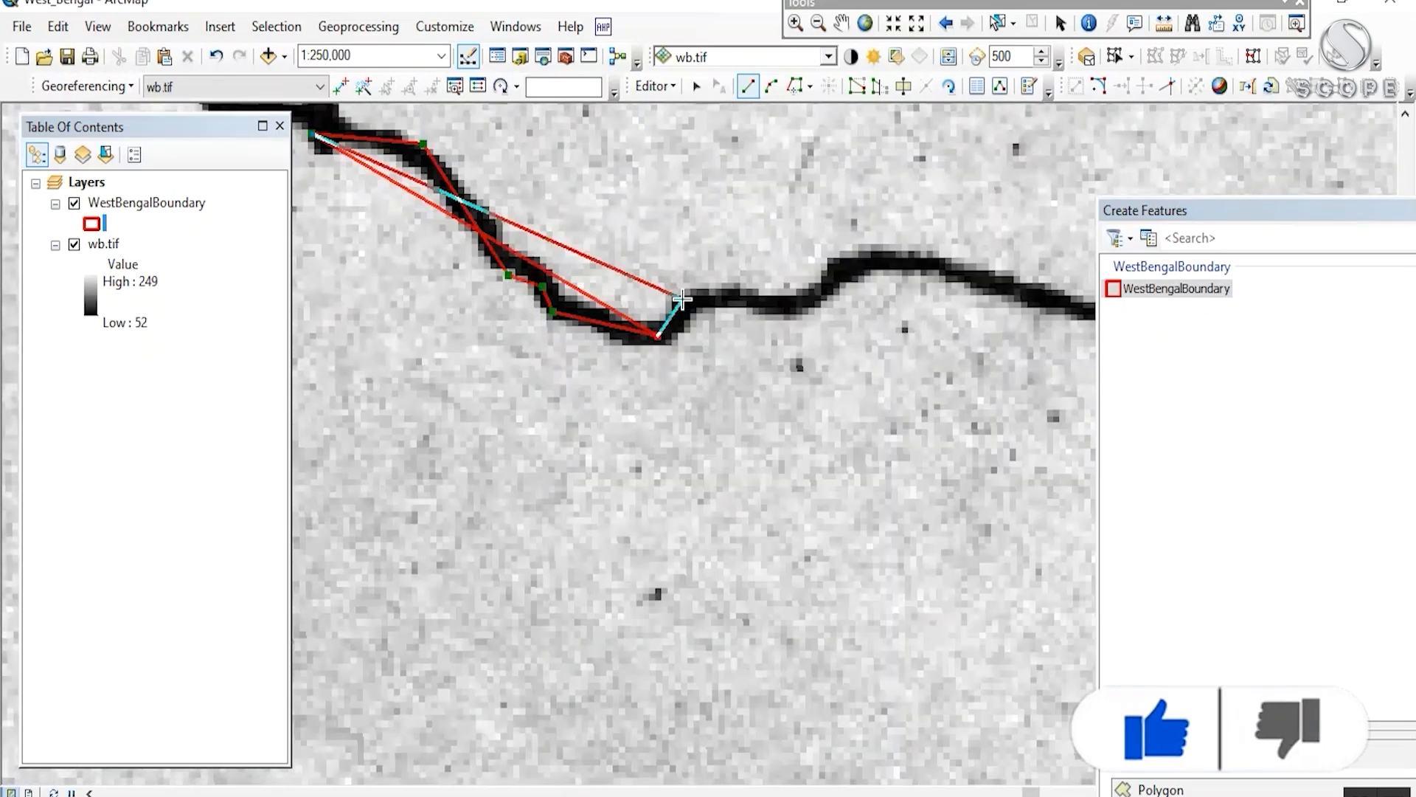
left_click(680, 298)
left_click(739, 297)
left_click(772, 301)
left_click(810, 295)
left_click(857, 267)
mouse_move(929, 260)
left_mouse_down()
mouse_move(720, 291)
mouse_move(504, 290)
left_mouse_up()
left_click(465, 290)
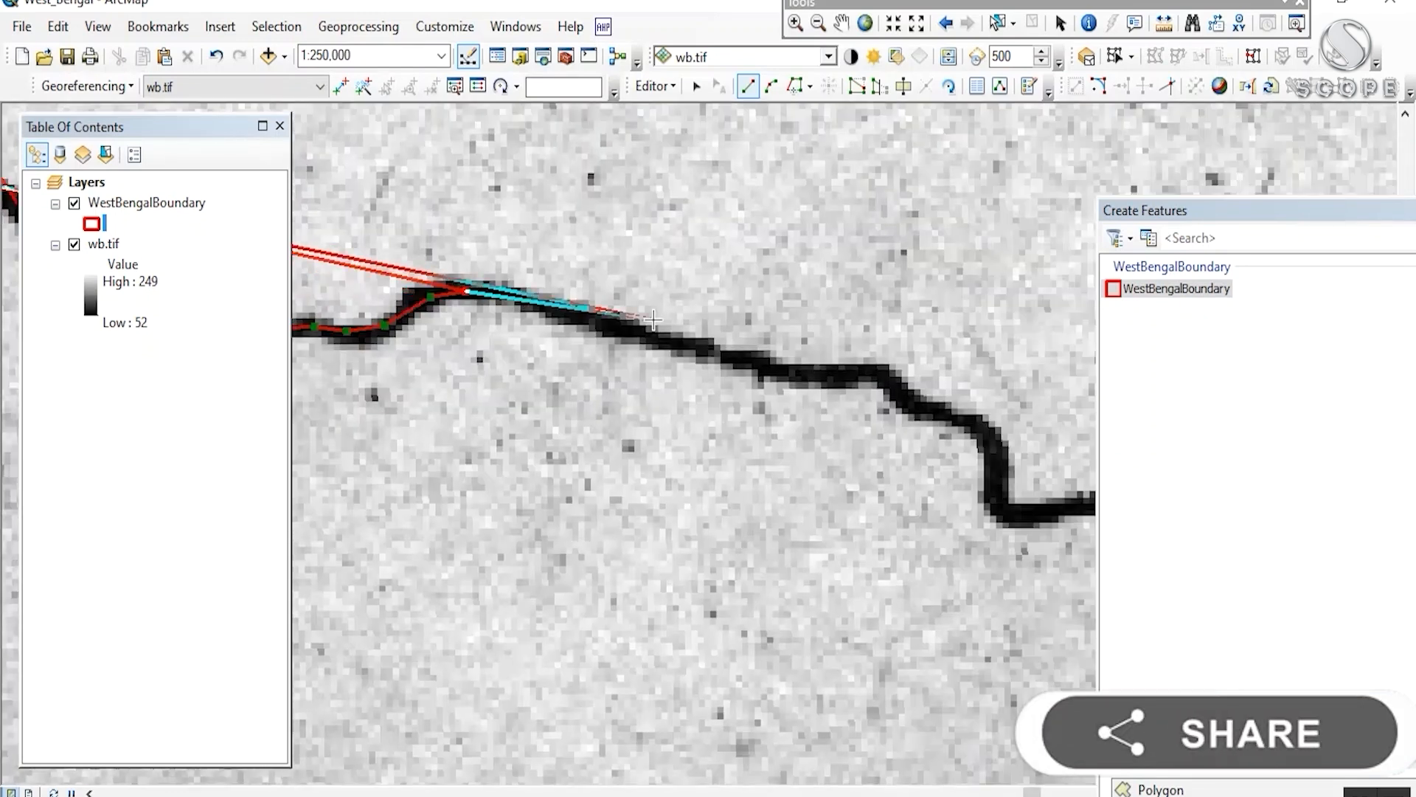
- Trace the northern border's long descent east and down the steep step to its foot
left_click(654, 329)
left_click(802, 376)
left_click(883, 371)
left_click(934, 419)
left_click(981, 424)
left_click_drag(996, 470, 489, 71)
left_click_drag(807, 338, 906, 601)
left_click(600, 380)
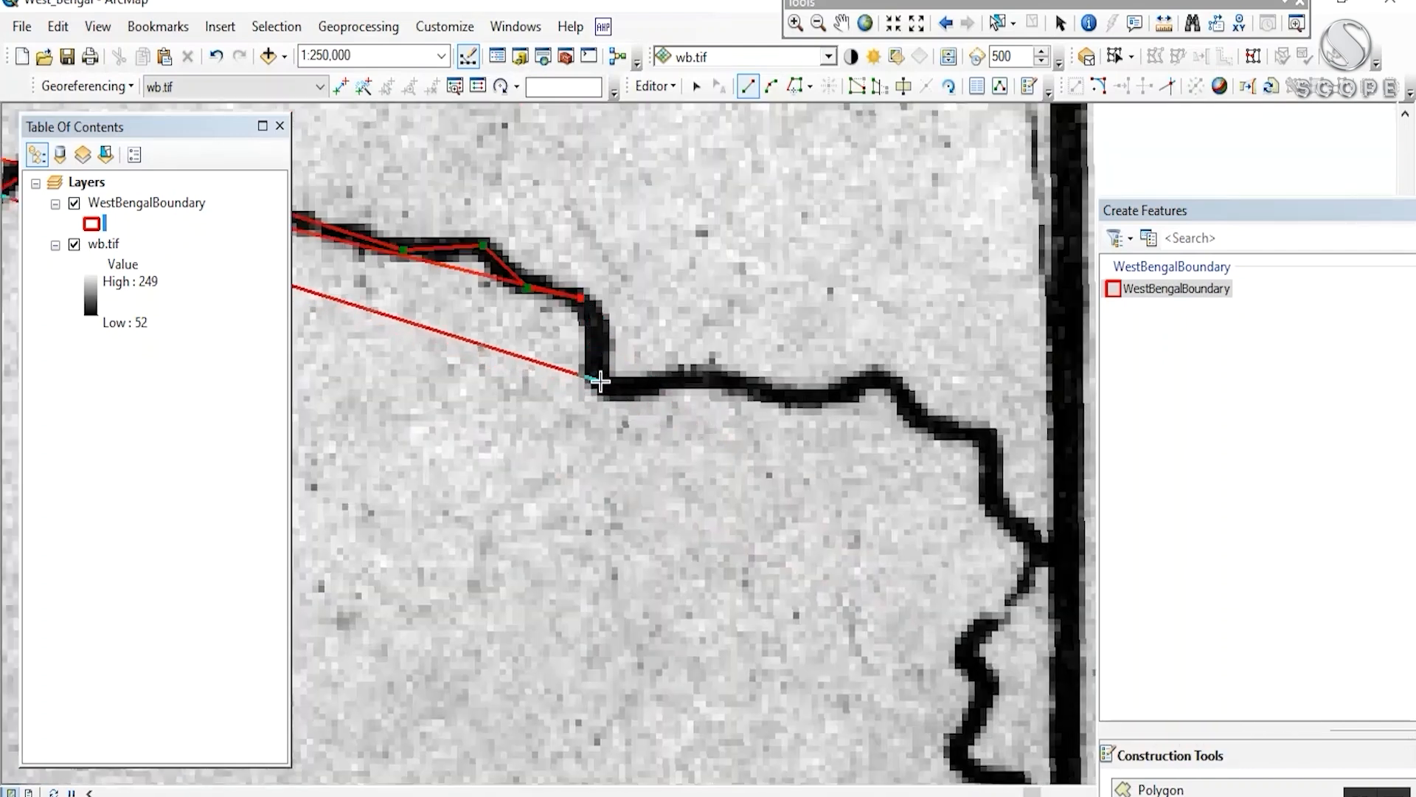
- Trace the remaining northern border east from the foot of the step to the map frame's eastern line
scroll(621, 385, "down", 10)
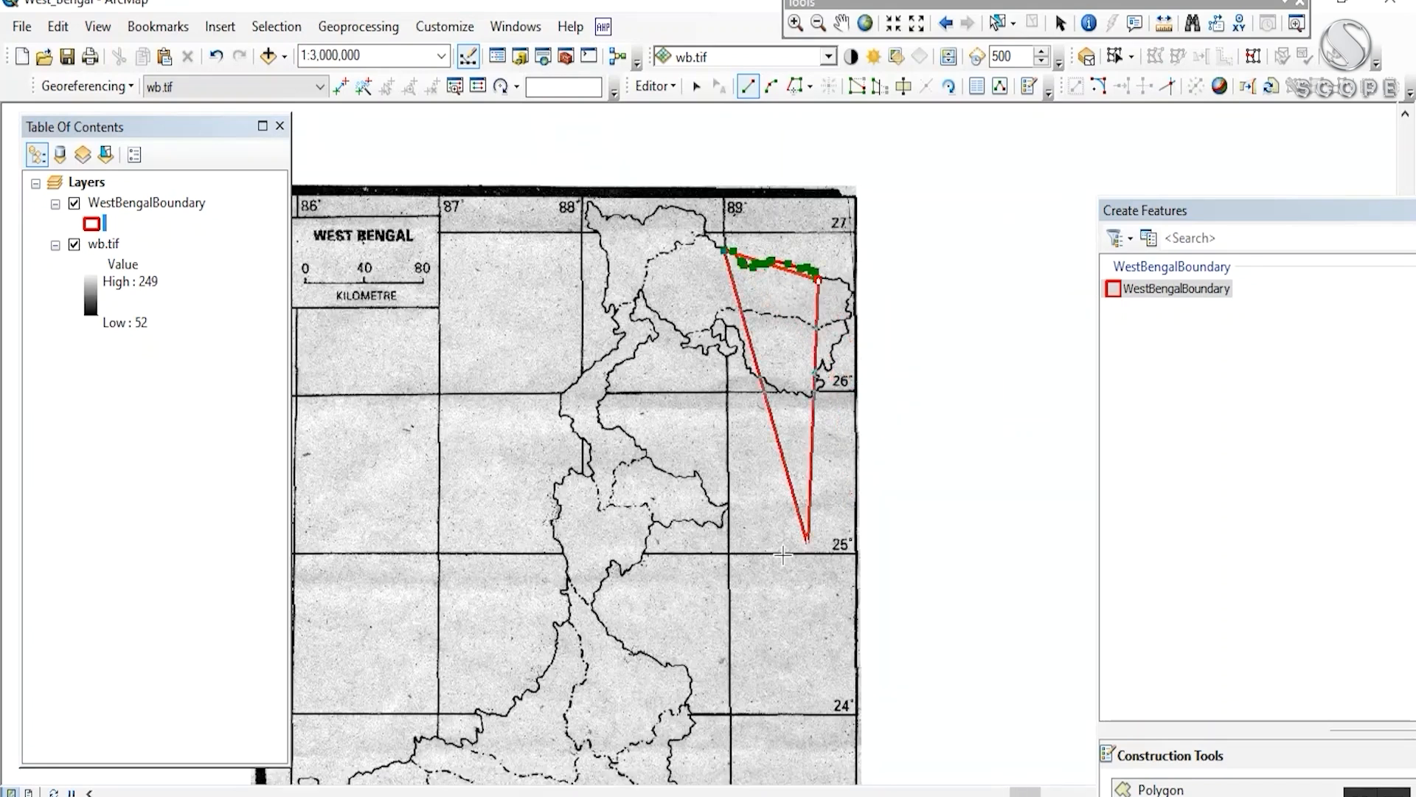
mouse_move(637, 417)
left_mouse_down()
mouse_move(720, 300)
mouse_move(839, 5)
left_mouse_up()
left_click_drag(898, 253, 686, 627)
scroll(868, 116, "up", 4)
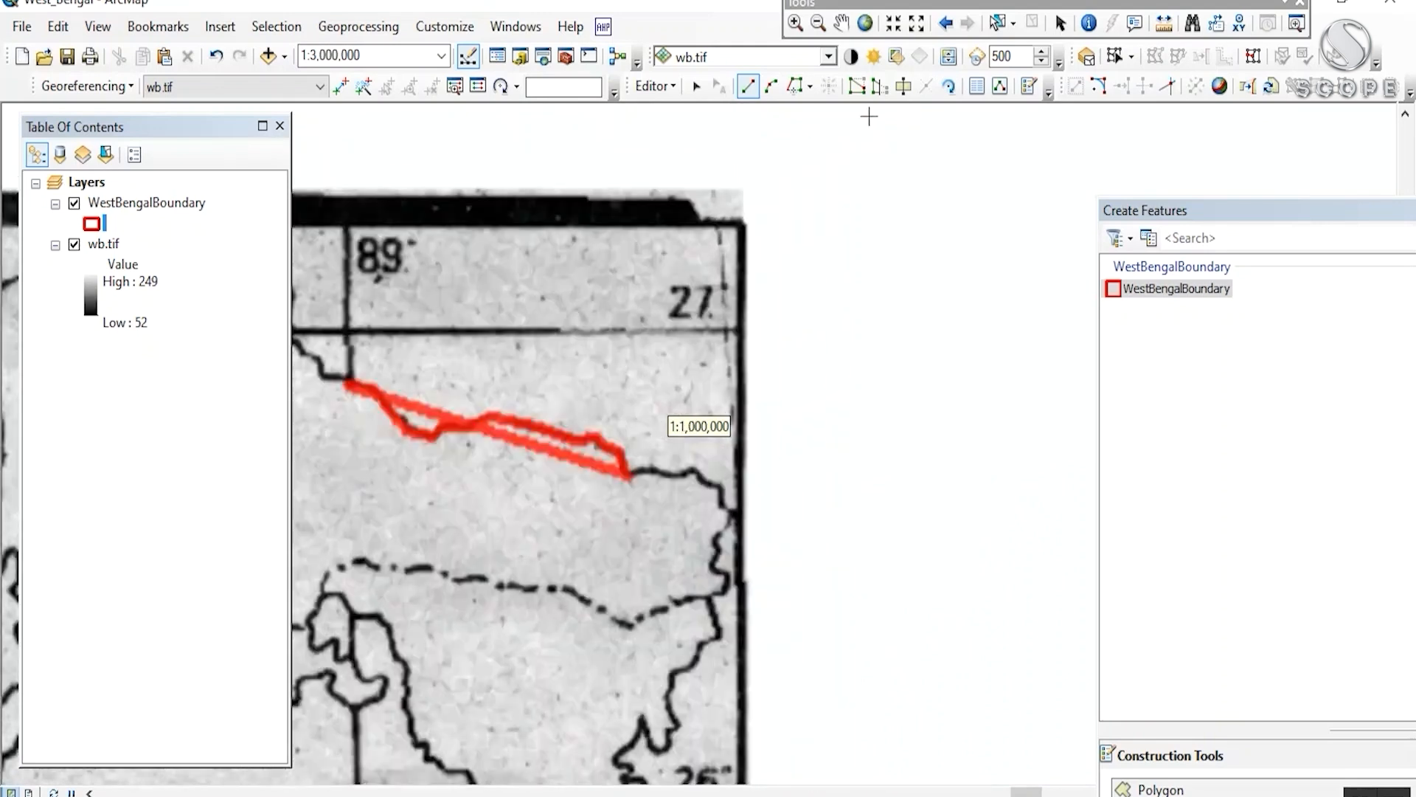
scroll(819, 244, "up", 3)
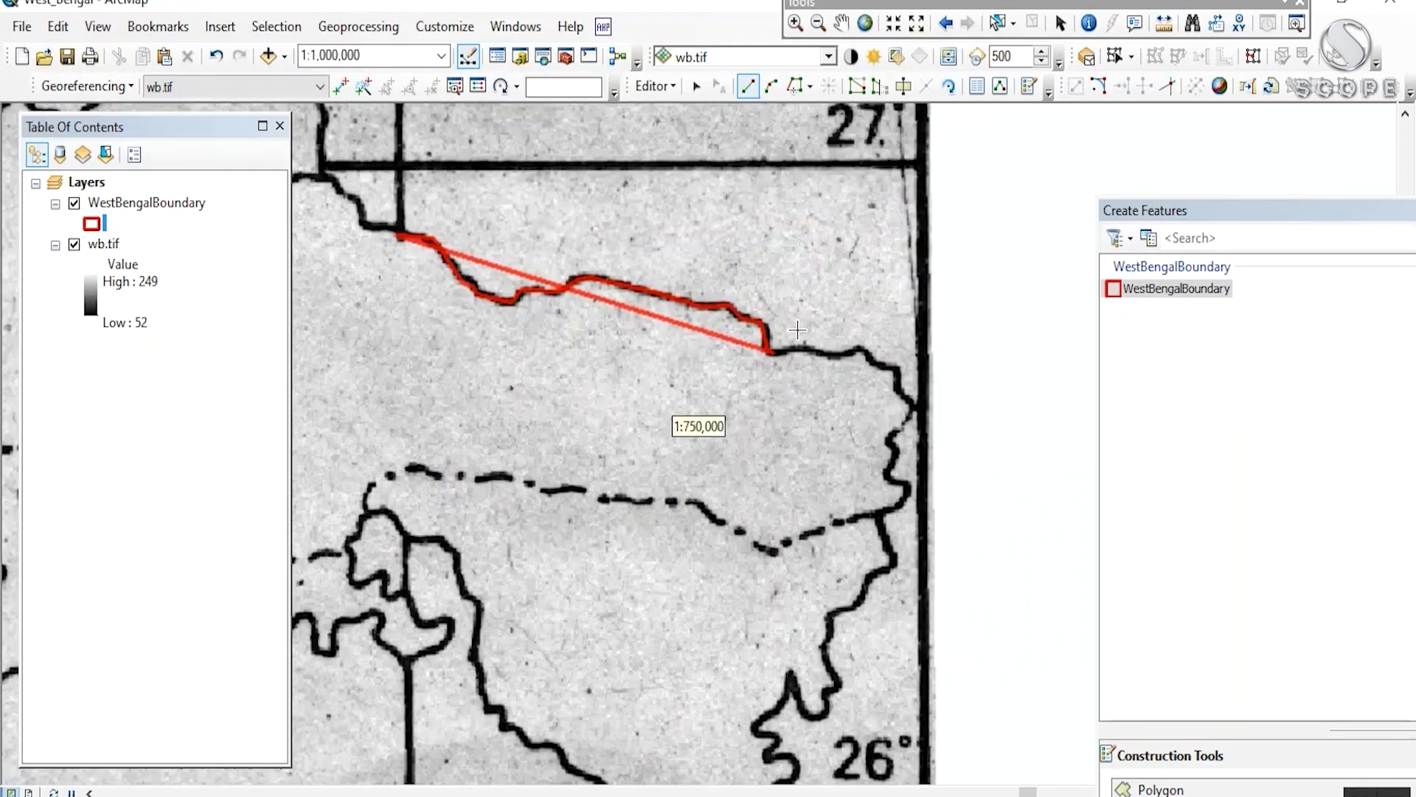
left_click(805, 356)
left_click(844, 367)
left_click(862, 369)
left_click(895, 358)
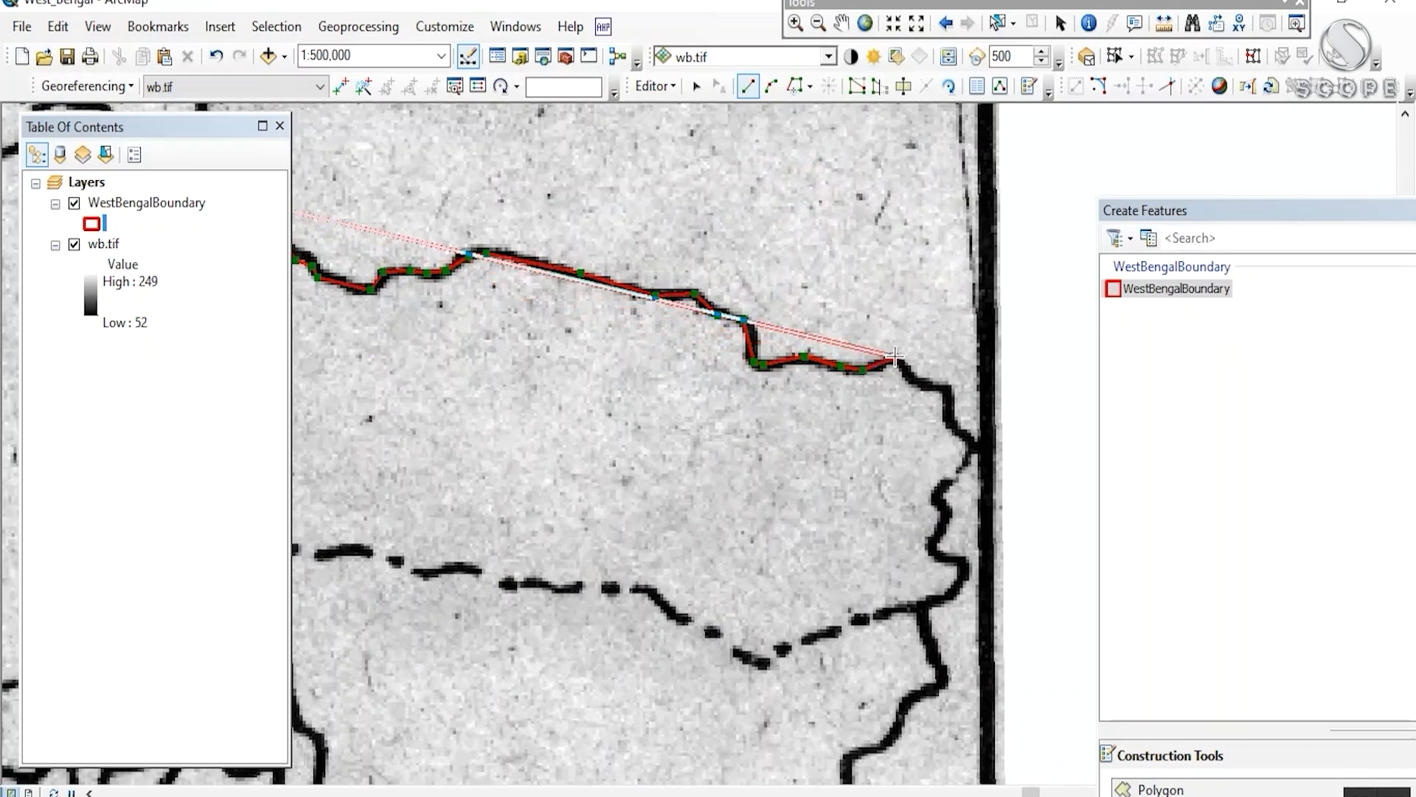
left_click(912, 378)
left_click(945, 385)
left_click(947, 406)
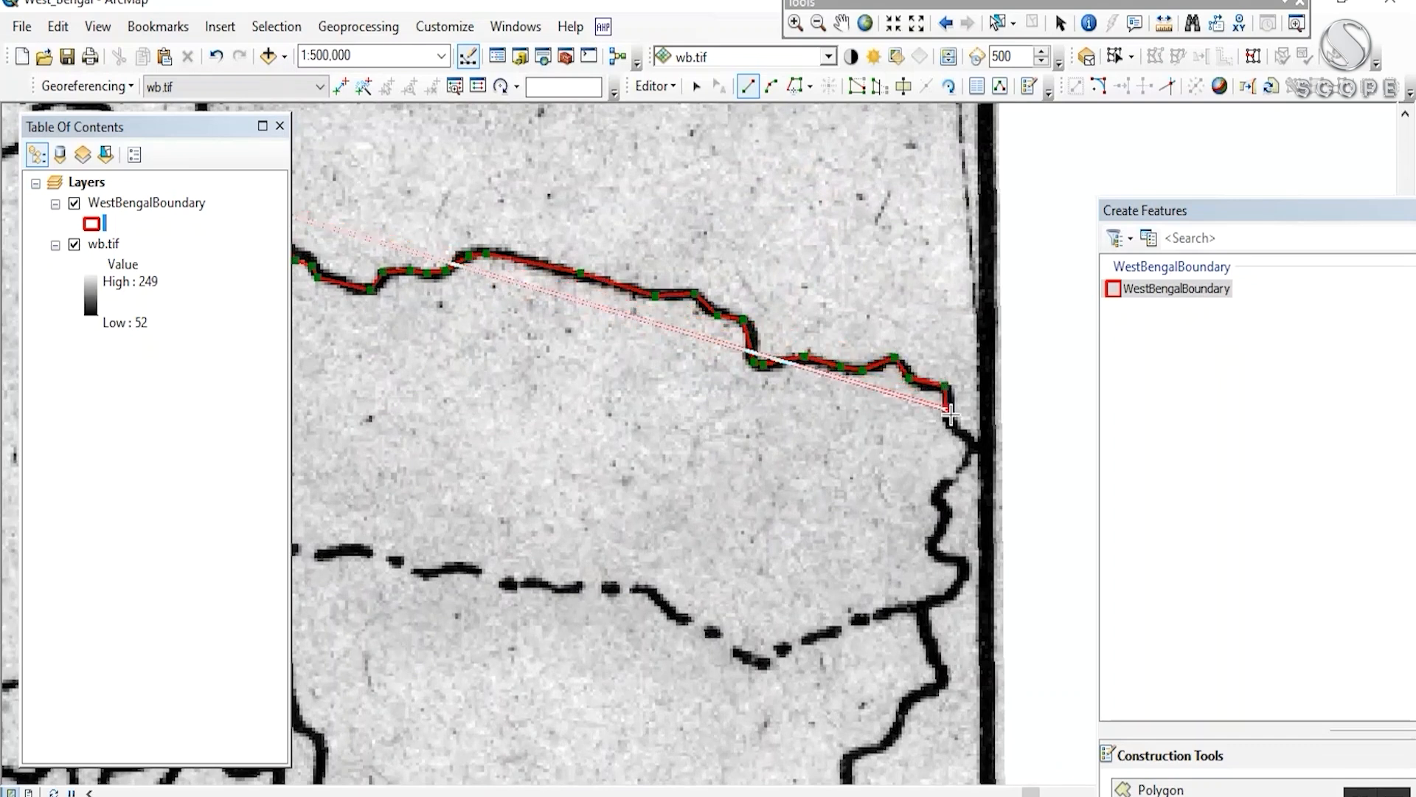
left_click(970, 442)
- Trace the eastern border south from the map frame to its junction with the dashed district line
left_click(952, 480)
left_click(944, 484)
left_click(941, 499)
left_click(947, 512)
left_click(935, 544)
left_click_drag(935, 544, 984, 173)
left_click(1018, 199)
left_click(997, 232)
left_click(975, 238)
- Trace the eastern border southwest from the dashed district line to the outward bend above the 26° label
left_click(983, 279)
left_click(996, 304)
left_click(991, 319)
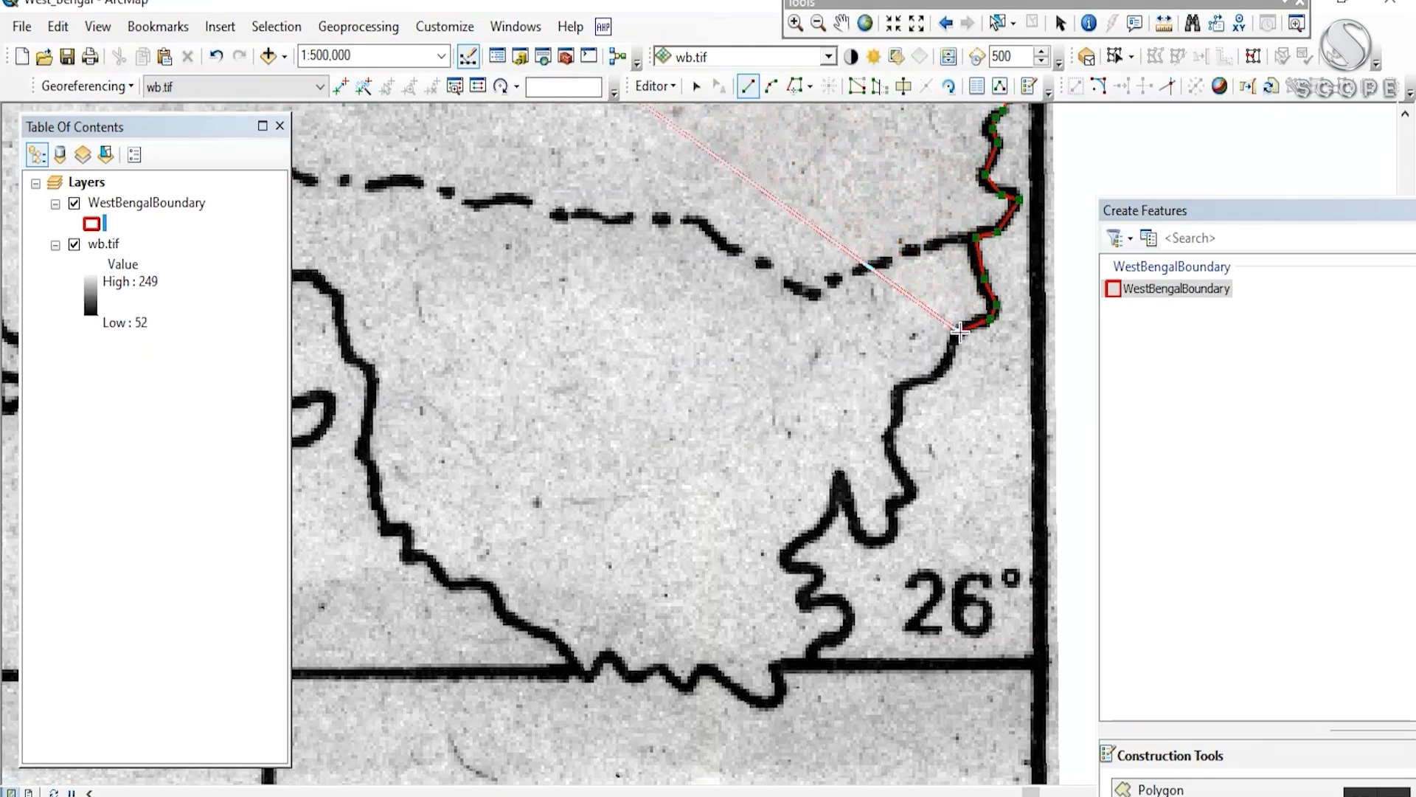
left_click(958, 331)
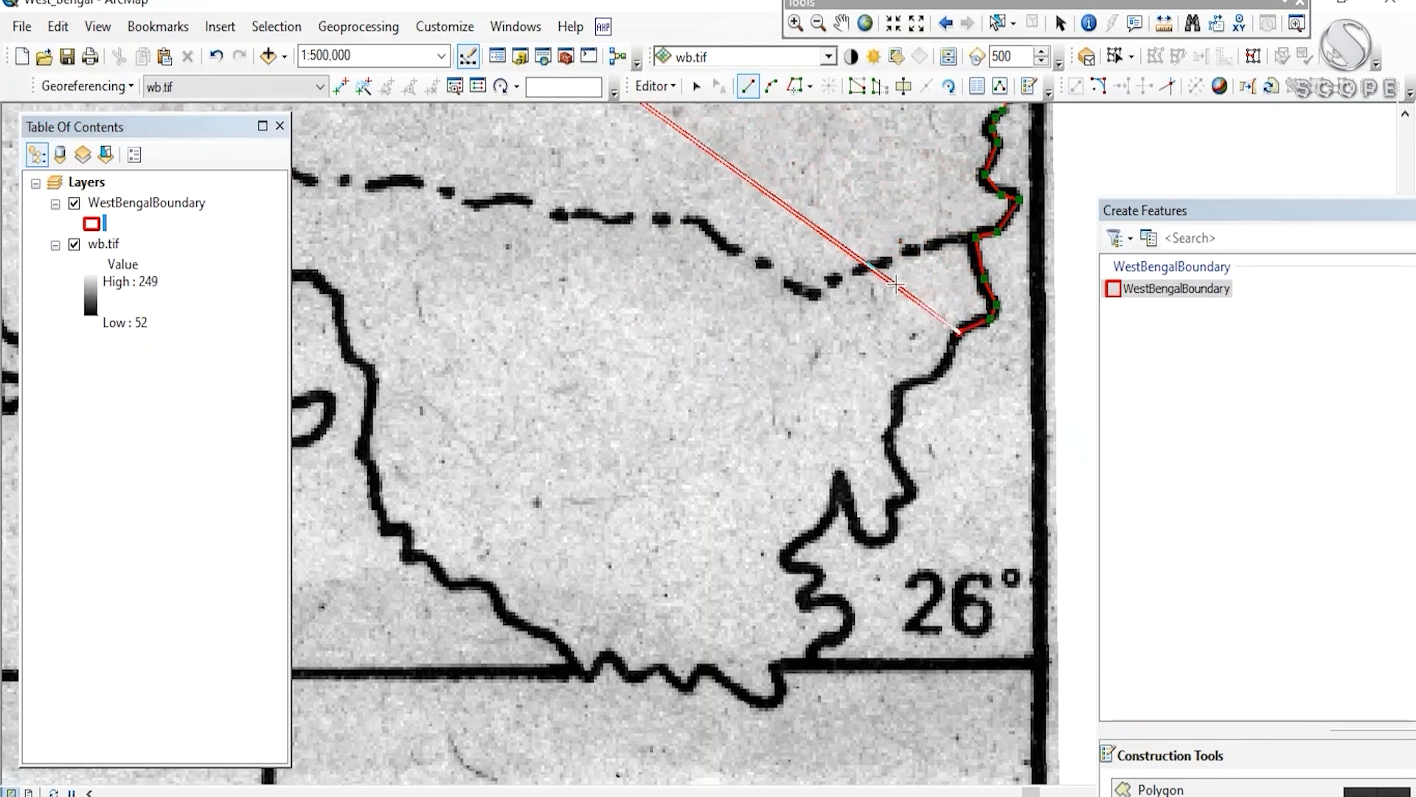
left_click(942, 369)
left_click(906, 386)
left_click(896, 434)
left_click(892, 452)
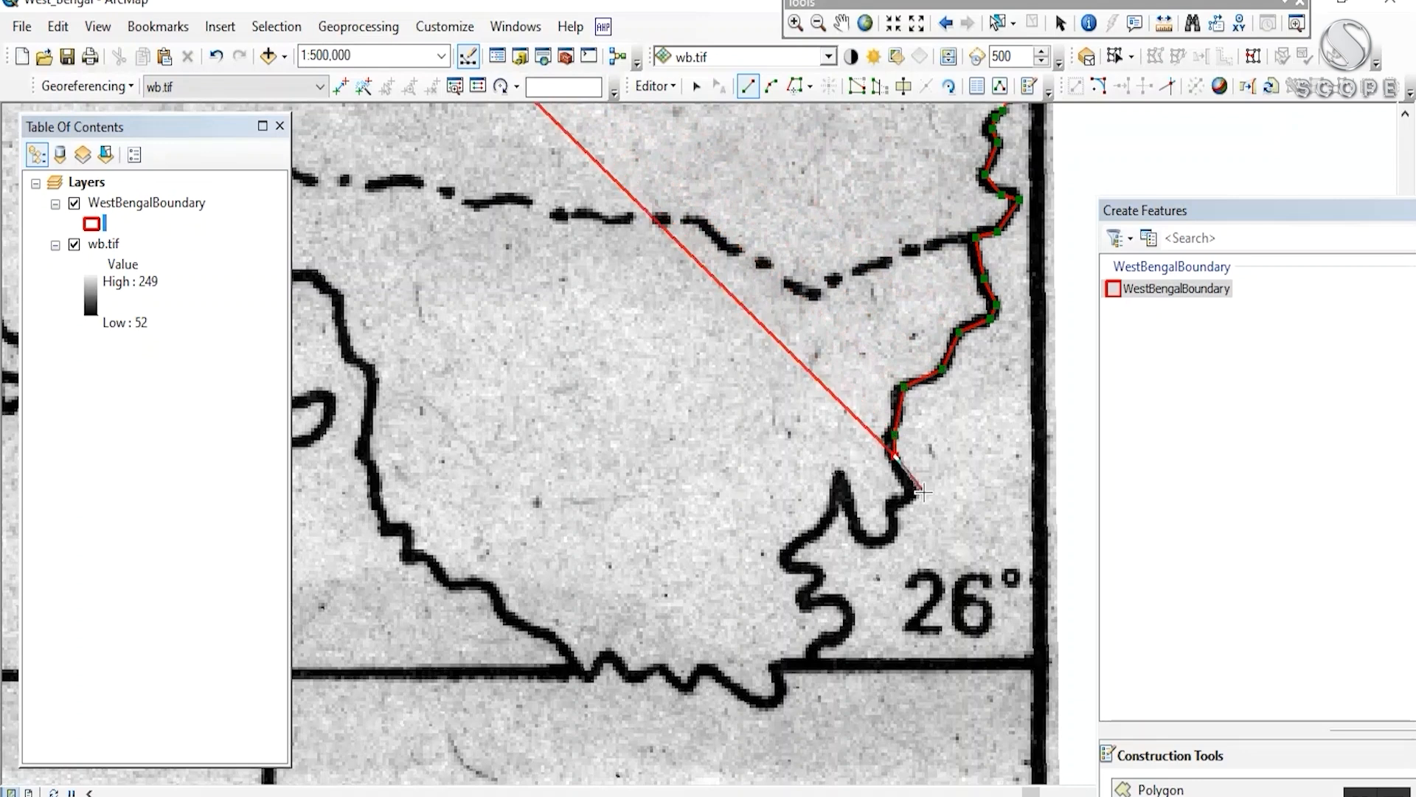
left_click(917, 490)
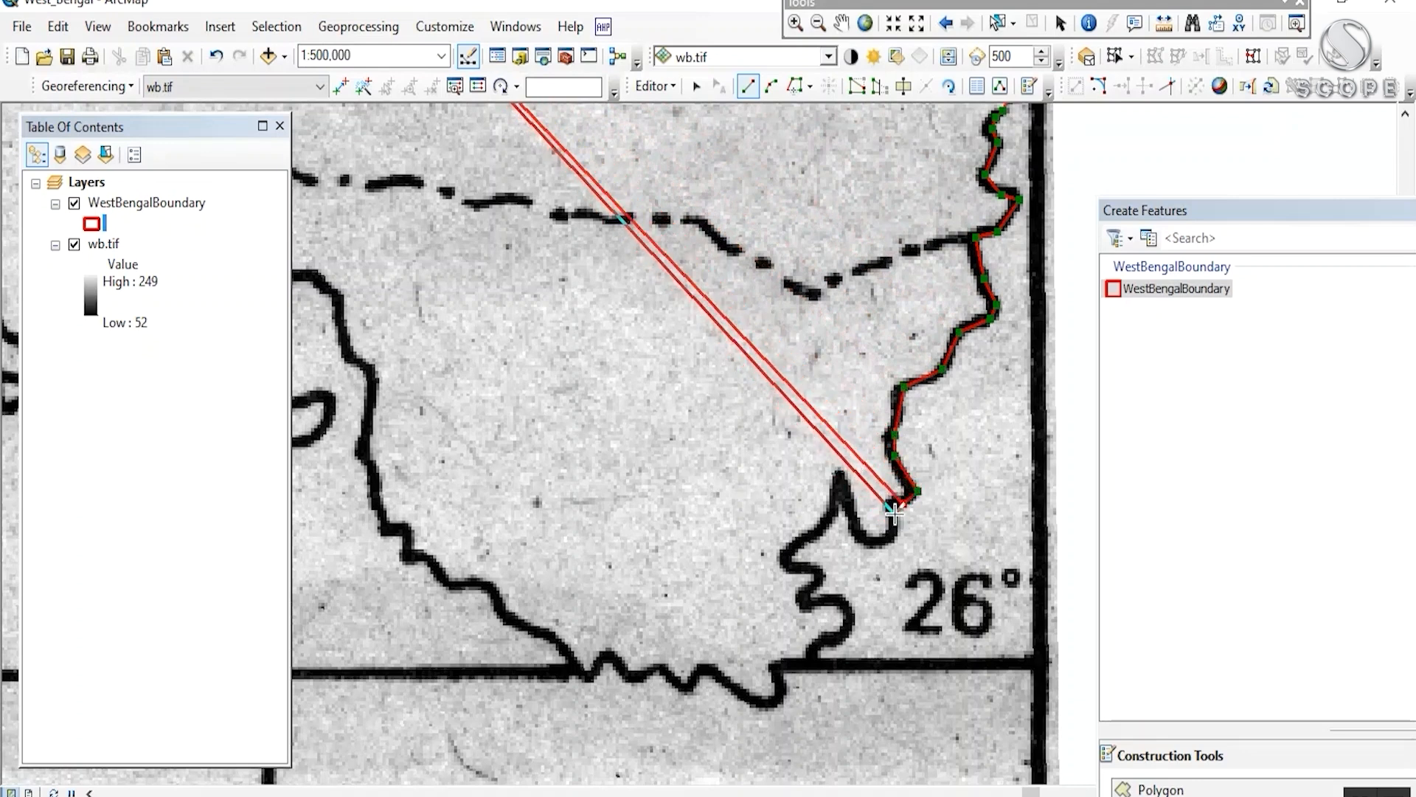
- Trace the border around the U-shaped dip and the sharp spike west of the 26° label
left_click(894, 512)
left_click(892, 544)
left_click(874, 544)
left_click(855, 531)
left_click(850, 499)
left_click(840, 479)
left_click(827, 520)
left_click(796, 544)
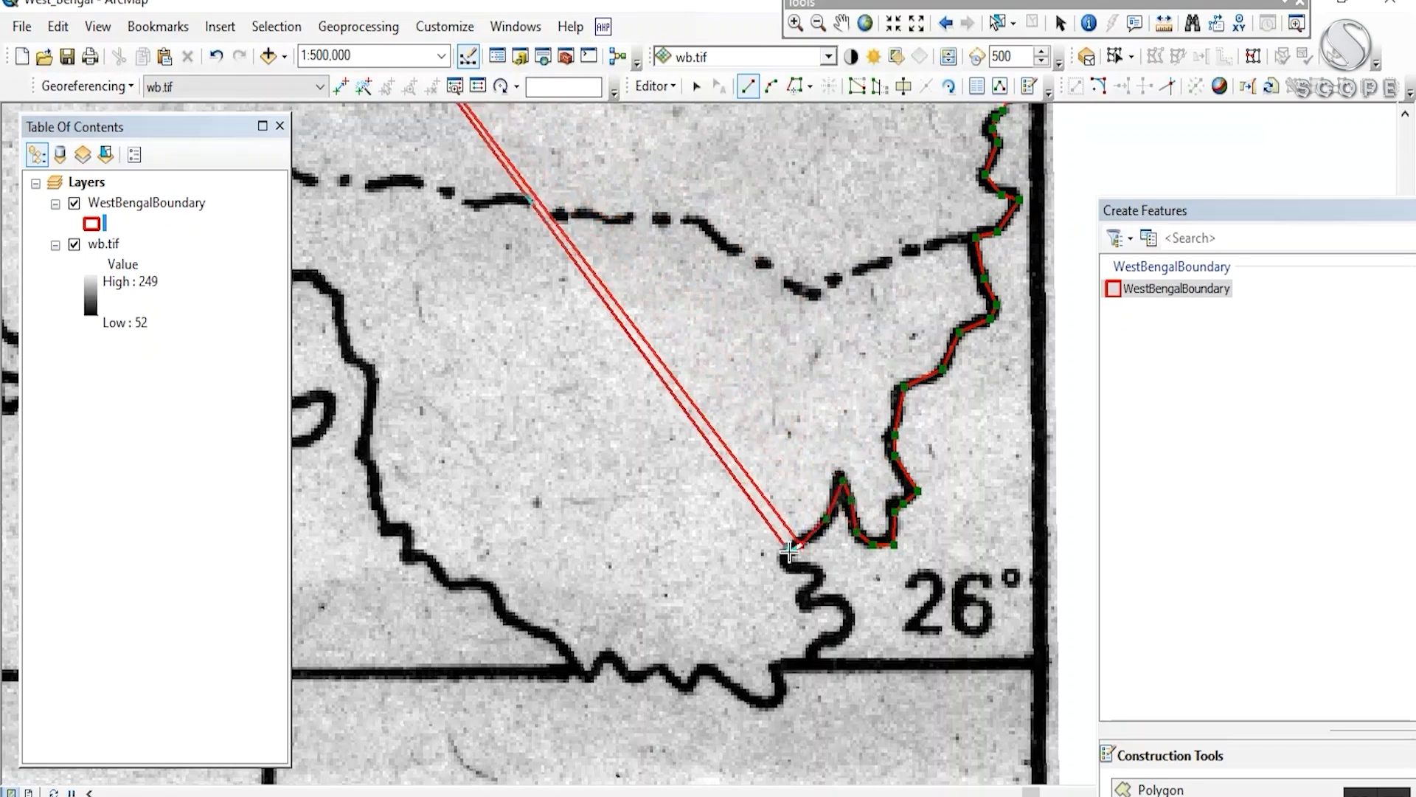
left_click(787, 551)
- Trace the S-shaped curves below the spike down to the 26° parallel
left_click(791, 567)
left_click(811, 568)
left_click(823, 575)
left_click(804, 601)
left_click(835, 594)
left_click(847, 612)
left_click(829, 633)
left_click(811, 654)
left_click(776, 665)
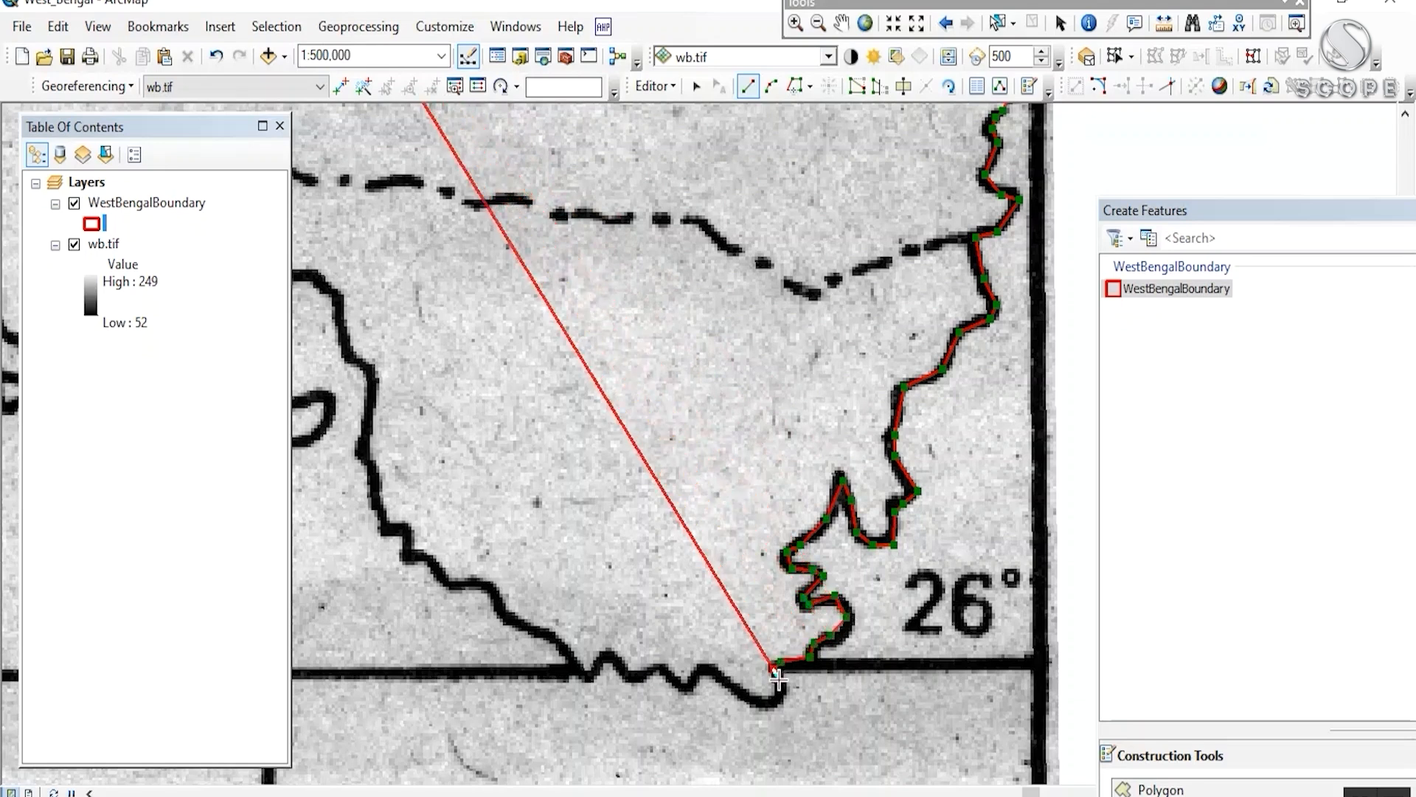
- Trace the wavy border west along the 26° parallel to the point where it leaves the parallel
left_click(783, 691)
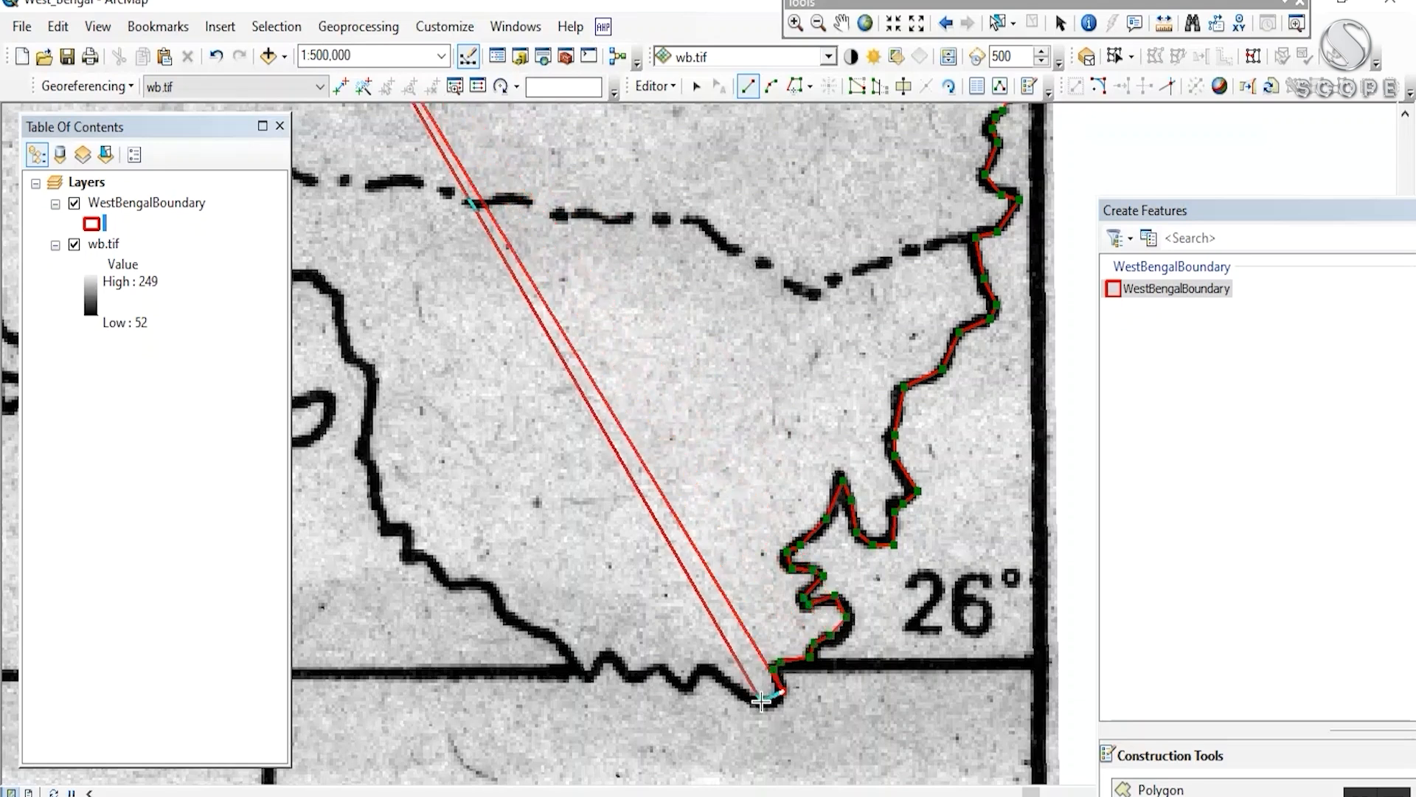
left_click(701, 667)
left_click_drag(680, 616, 914, 396)
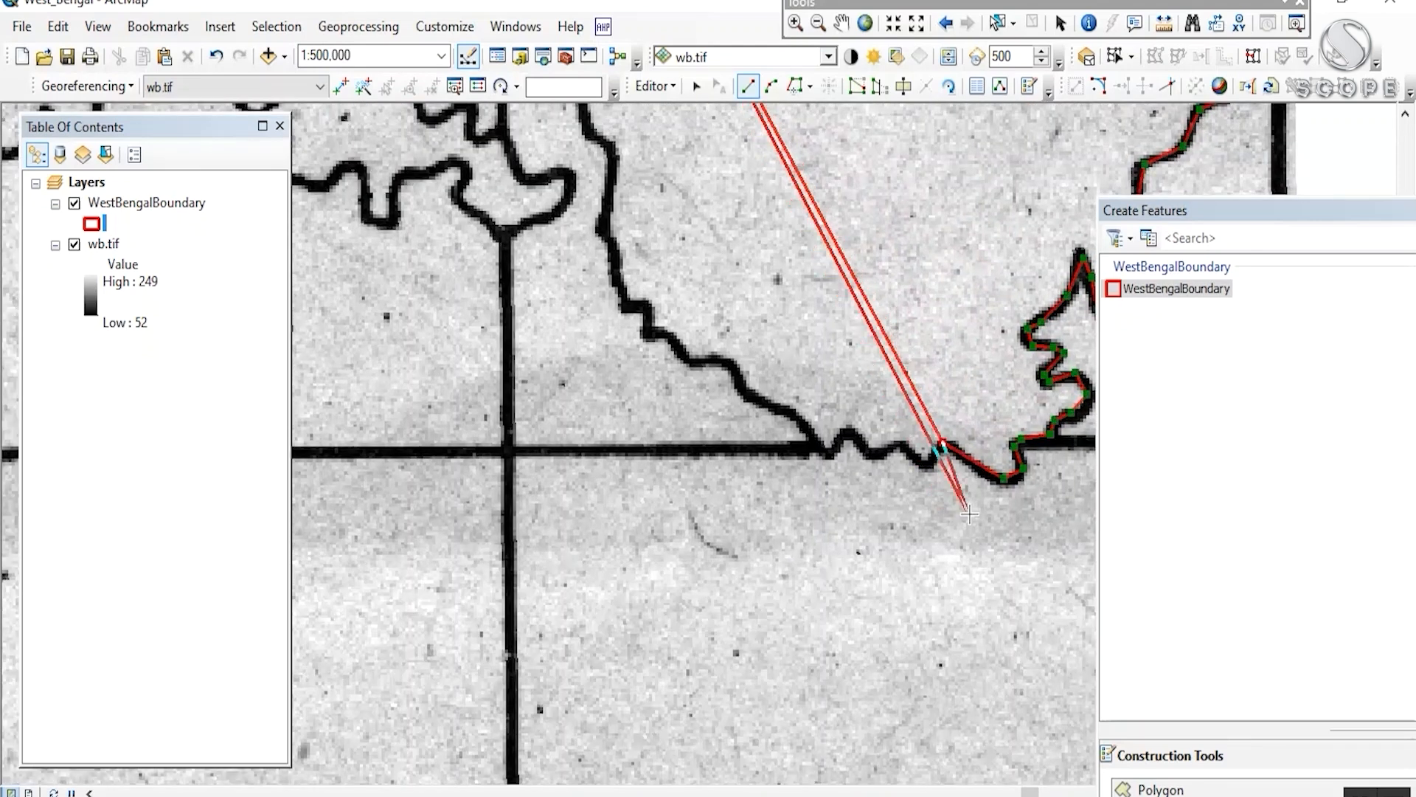
left_click(927, 463)
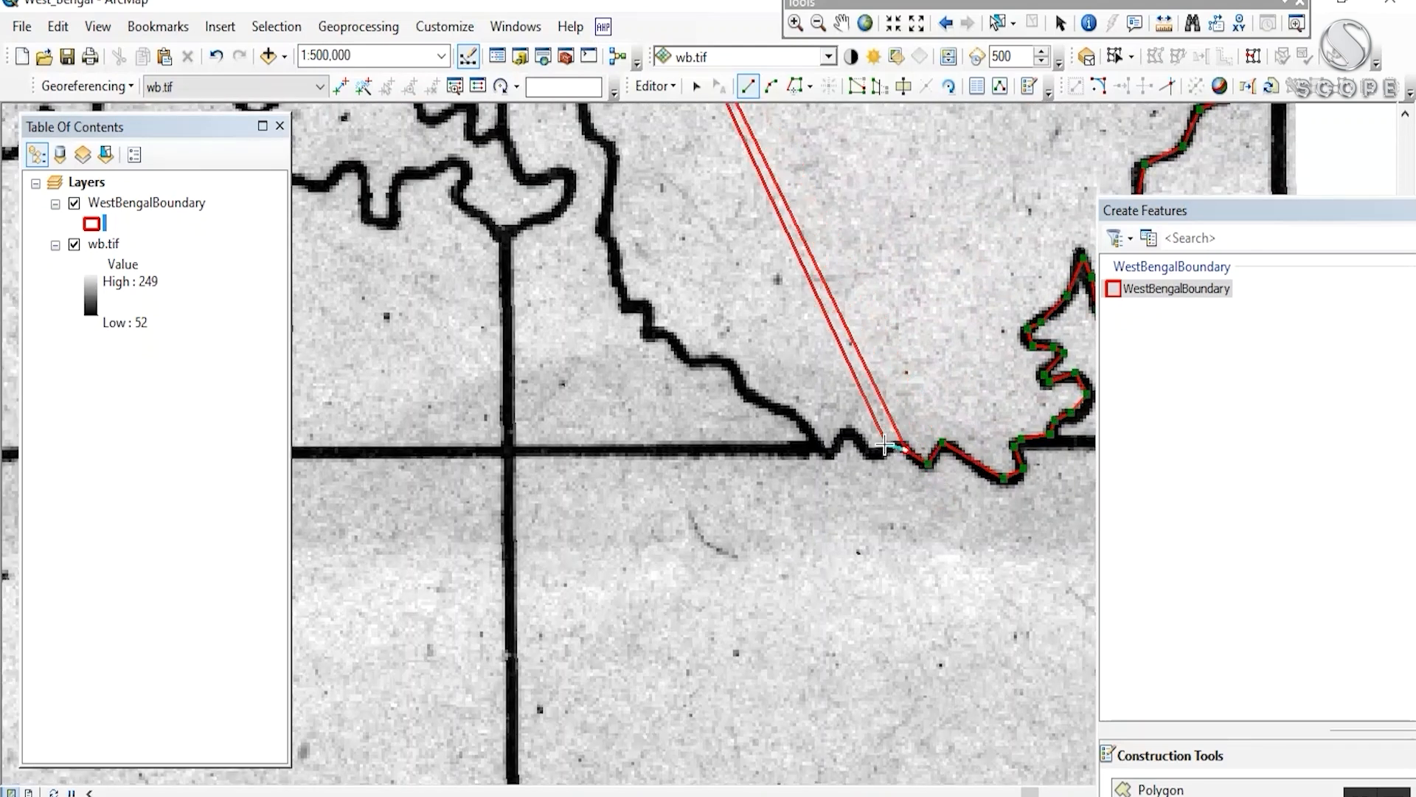
left_click_drag(828, 446, 898, 557)
- Trace the stepped border northwest from the 26° parallel up to the flat-topped corner of the narrow loop
left_click(922, 526)
left_click(875, 509)
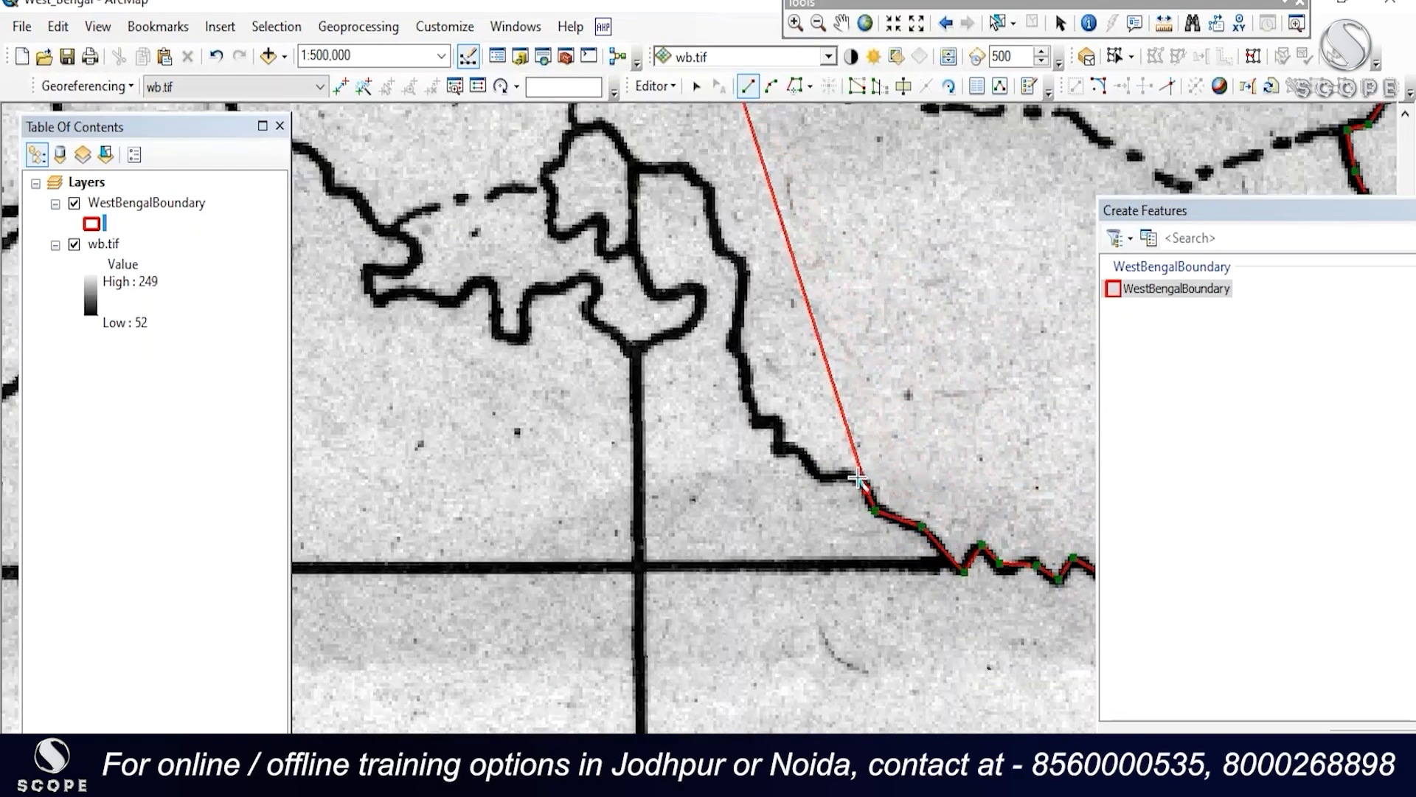
left_click(855, 477)
left_click(823, 476)
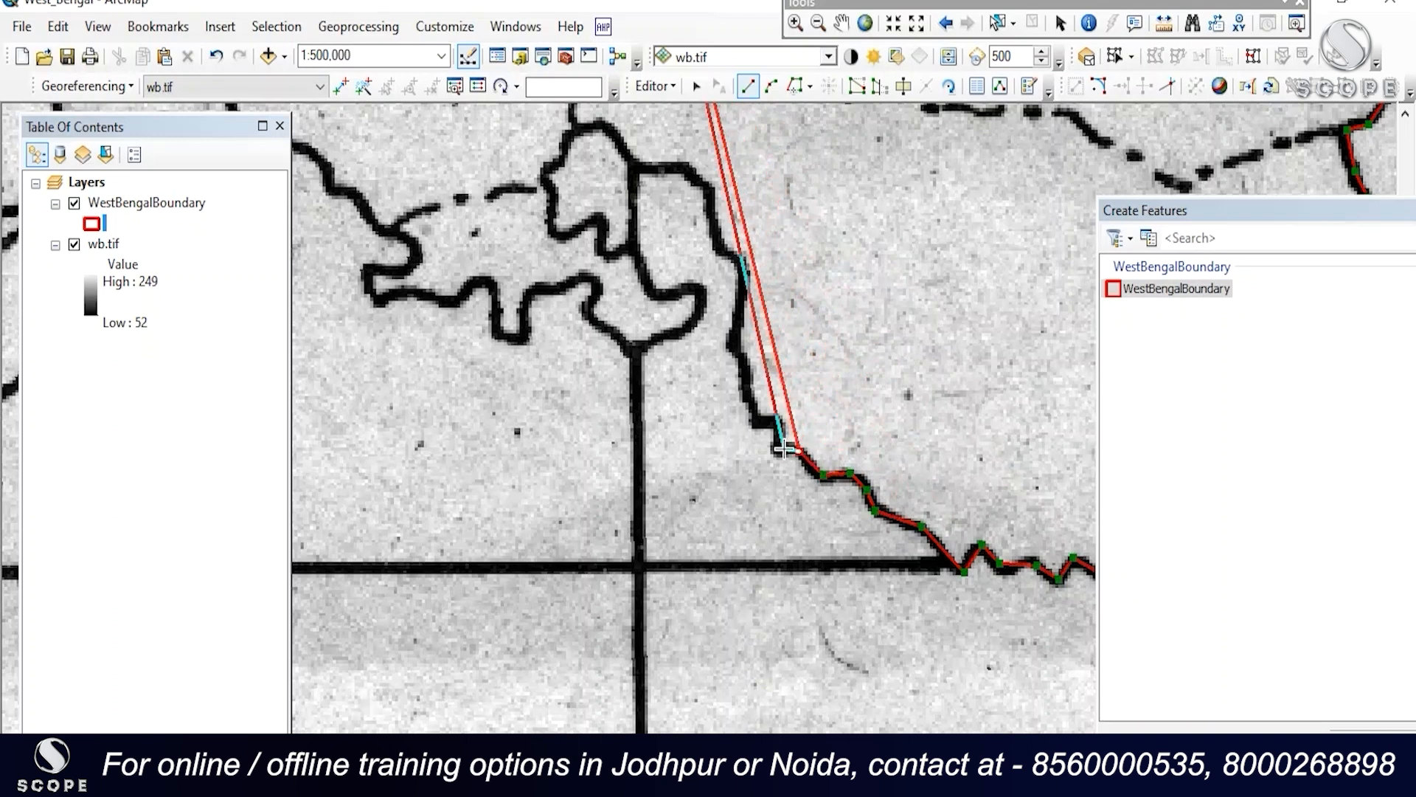
left_click(762, 421)
left_click(735, 352)
left_click_drag(732, 336, 780, 542)
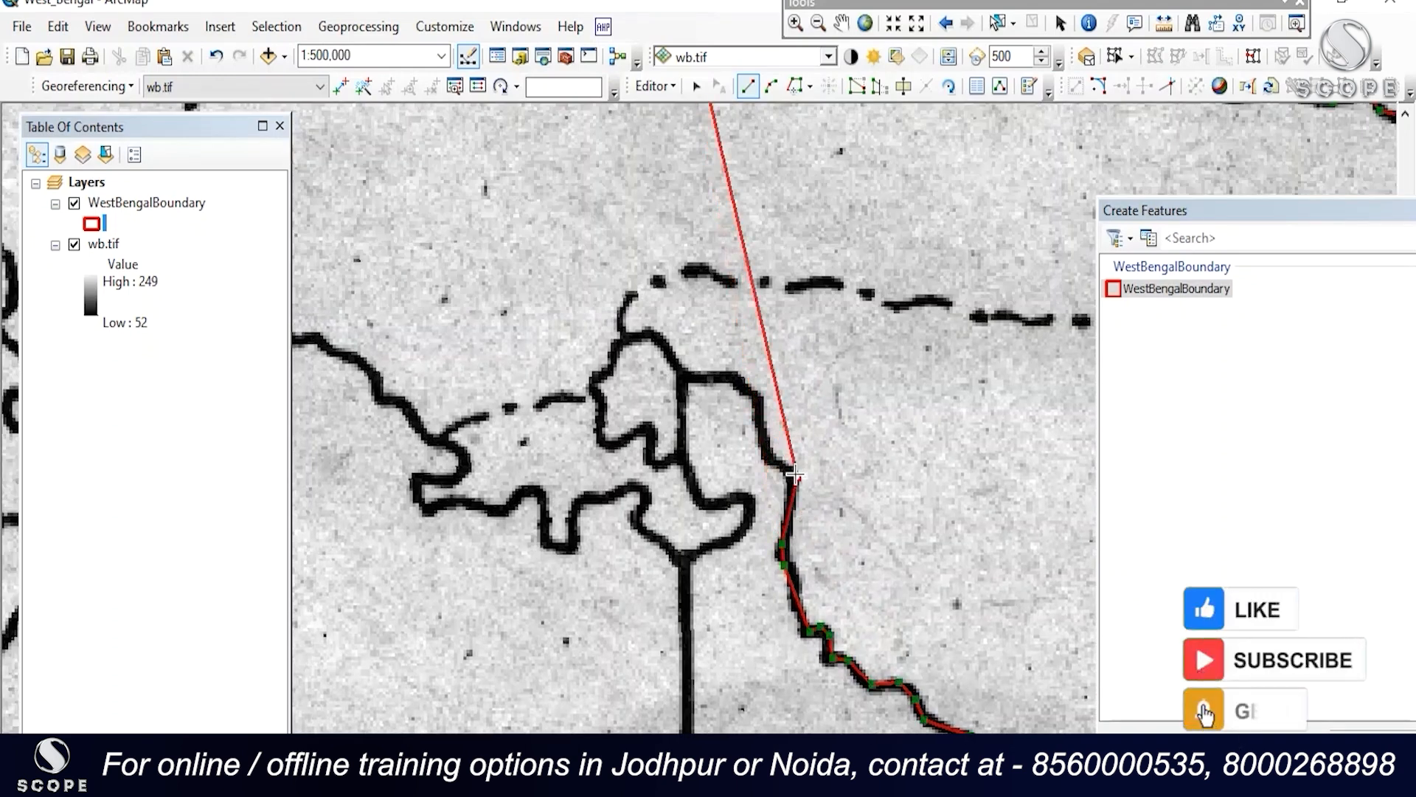
left_click(768, 449)
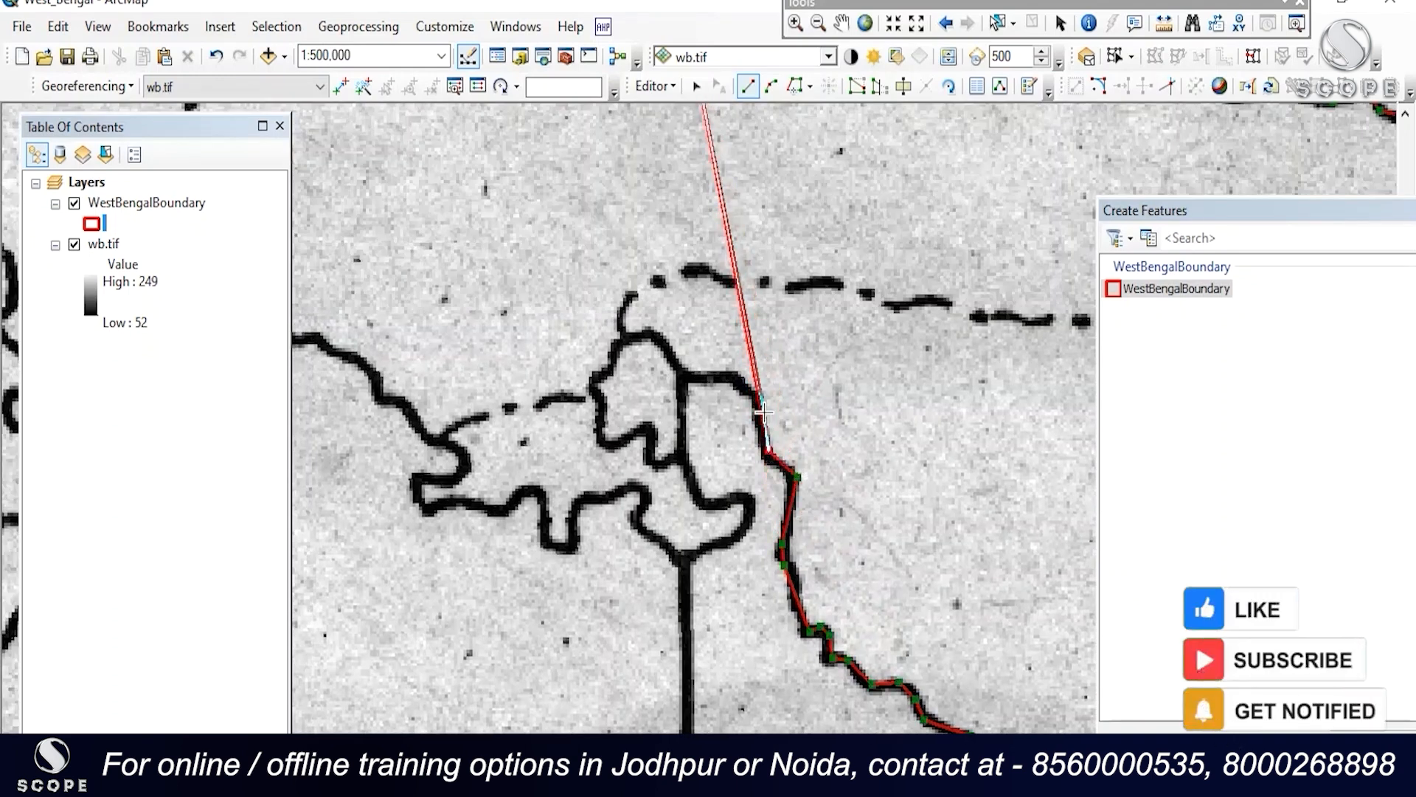
left_click(735, 370)
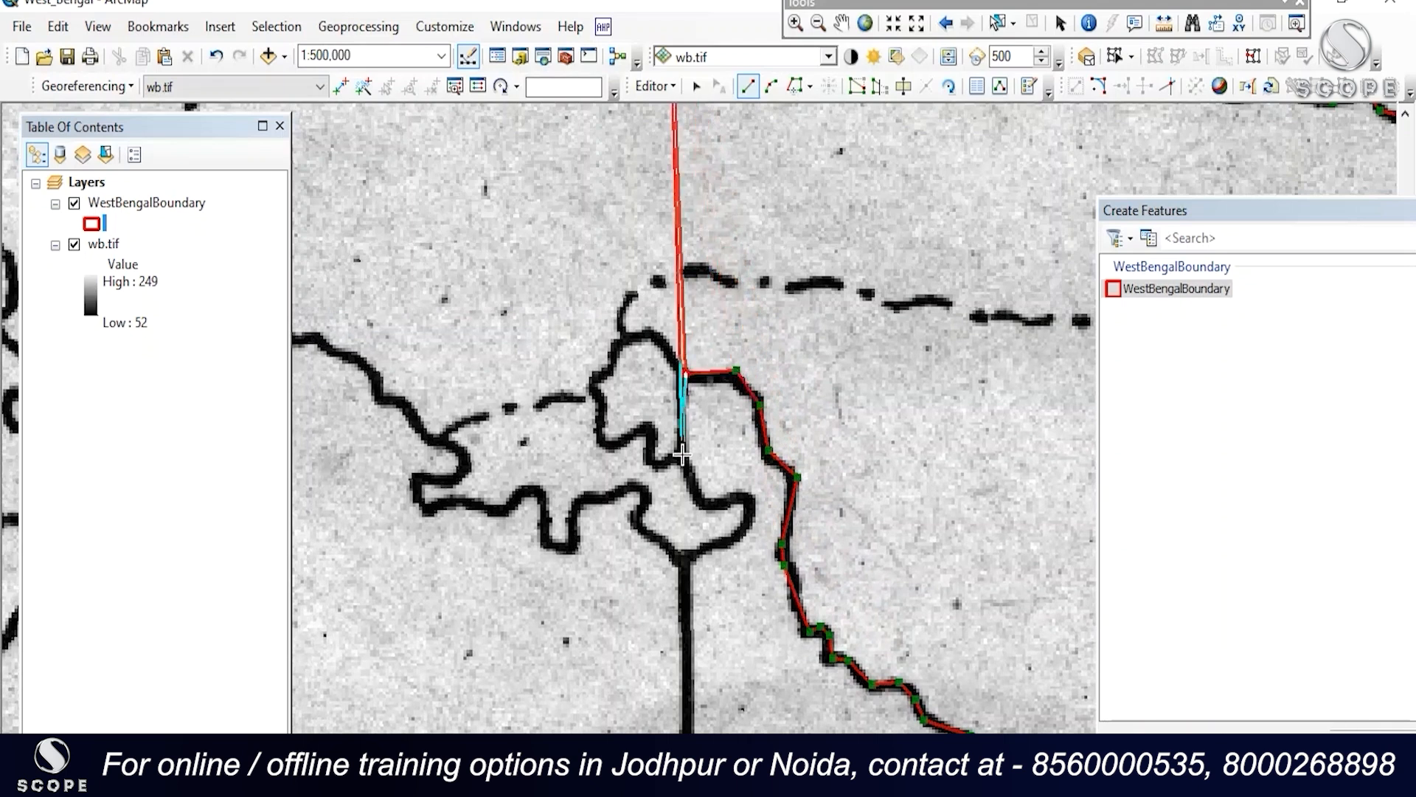
- Trace down the straight side of the loop, around the hook-shaped bend, and west to the narrow U-shaped dip
left_click(741, 497)
left_click(758, 509)
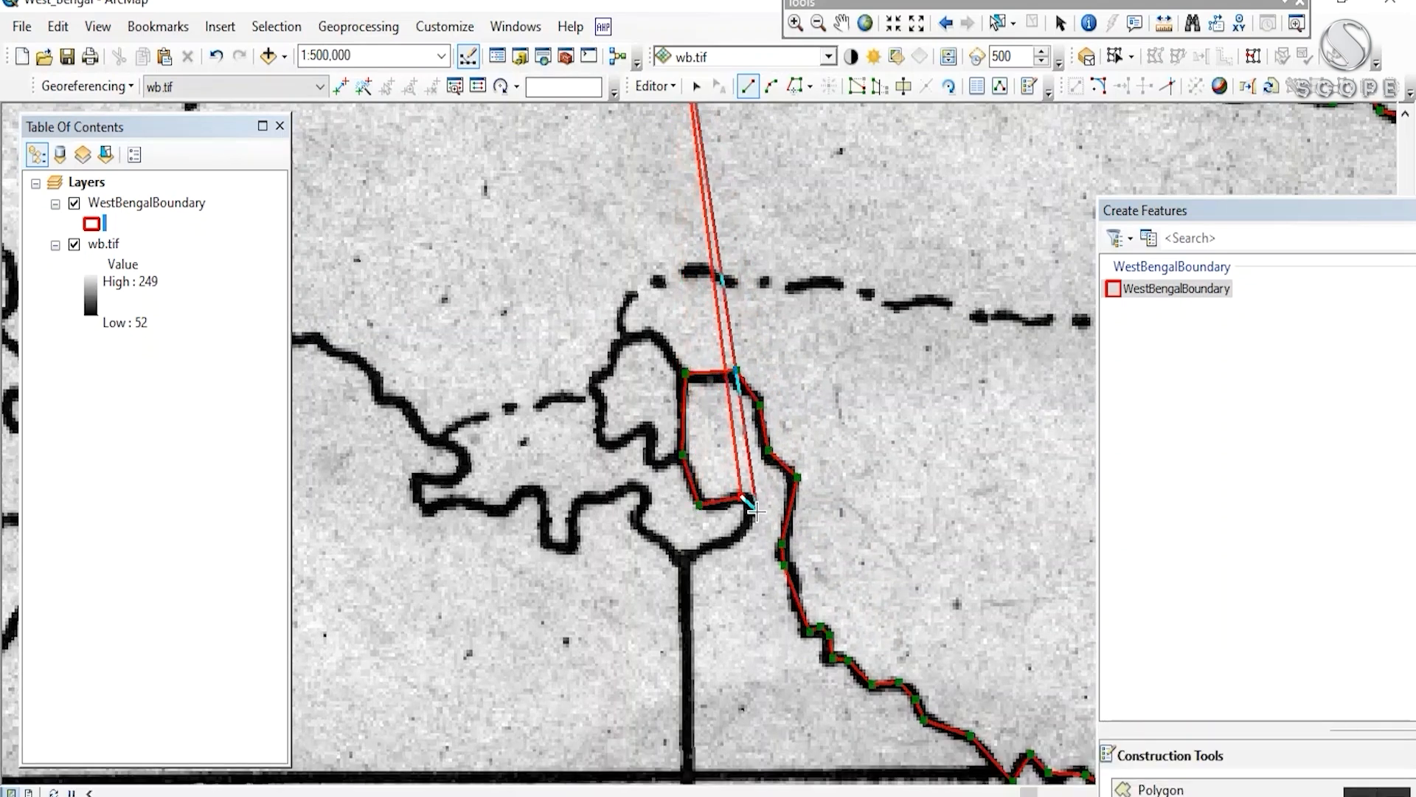
left_click(691, 561)
left_click(638, 524)
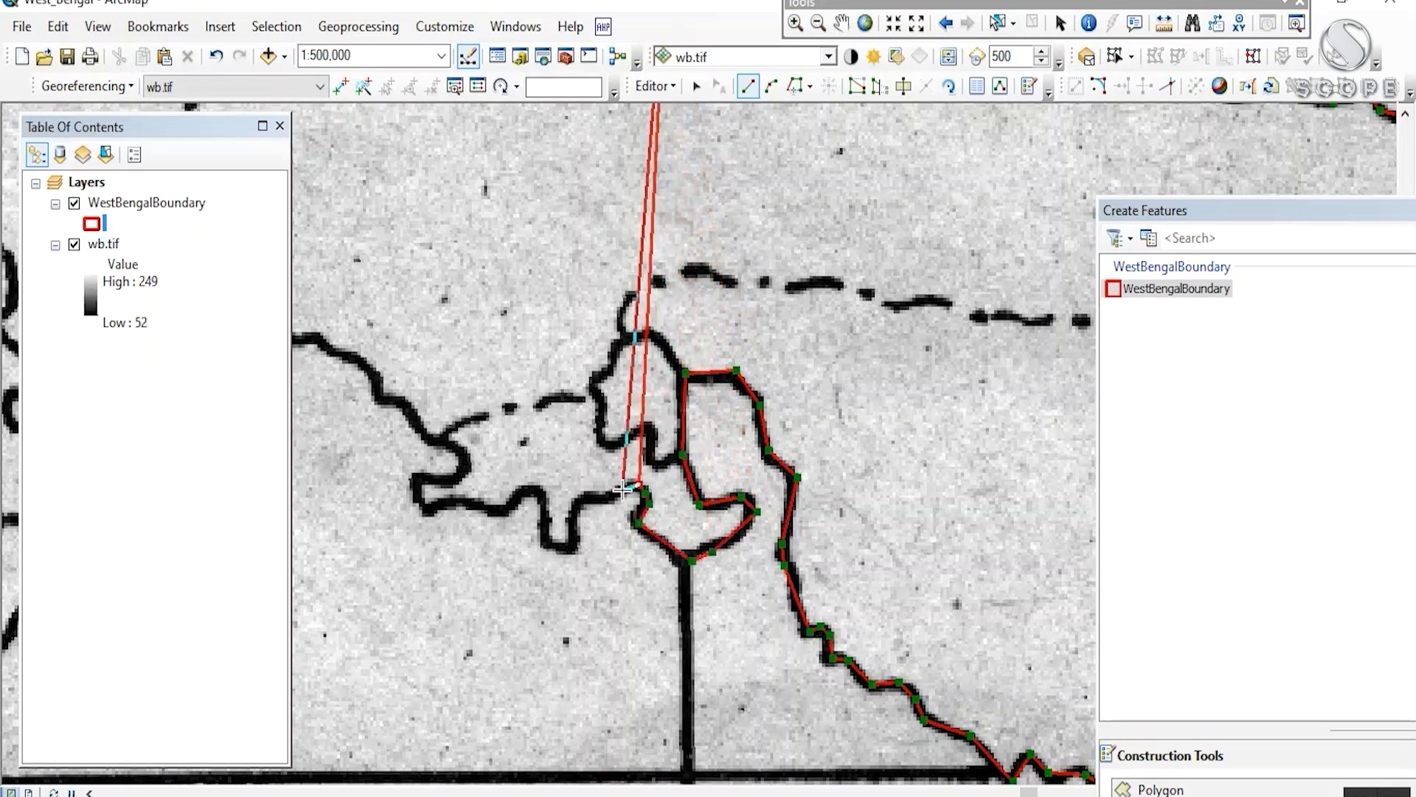
left_click(579, 505)
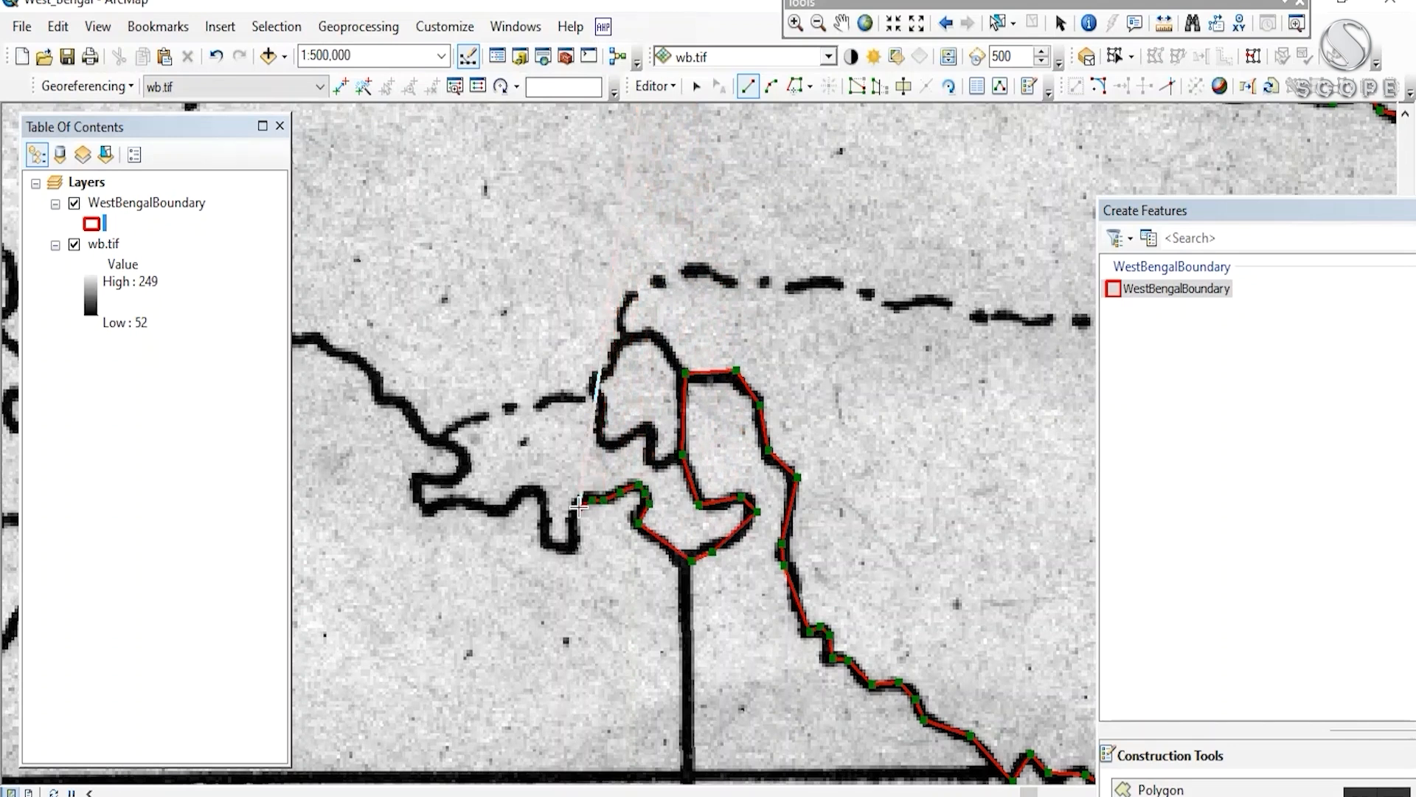
- Trace the border down, across and up the narrow U-shaped dip to the rise on its west side
left_click_drag(558, 545, 832, 588)
left_click(827, 593)
left_click(813, 594)
left_click(816, 540)
left_click(811, 532)
left_click(798, 536)
- Trace the border west to the blunt tip and back around it to the junction with the dashed district line
left_click(775, 557)
left_click(746, 554)
left_click(723, 553)
left_click(701, 557)
left_click(687, 526)
left_click(720, 520)
left_click(736, 514)
left_click(733, 490)
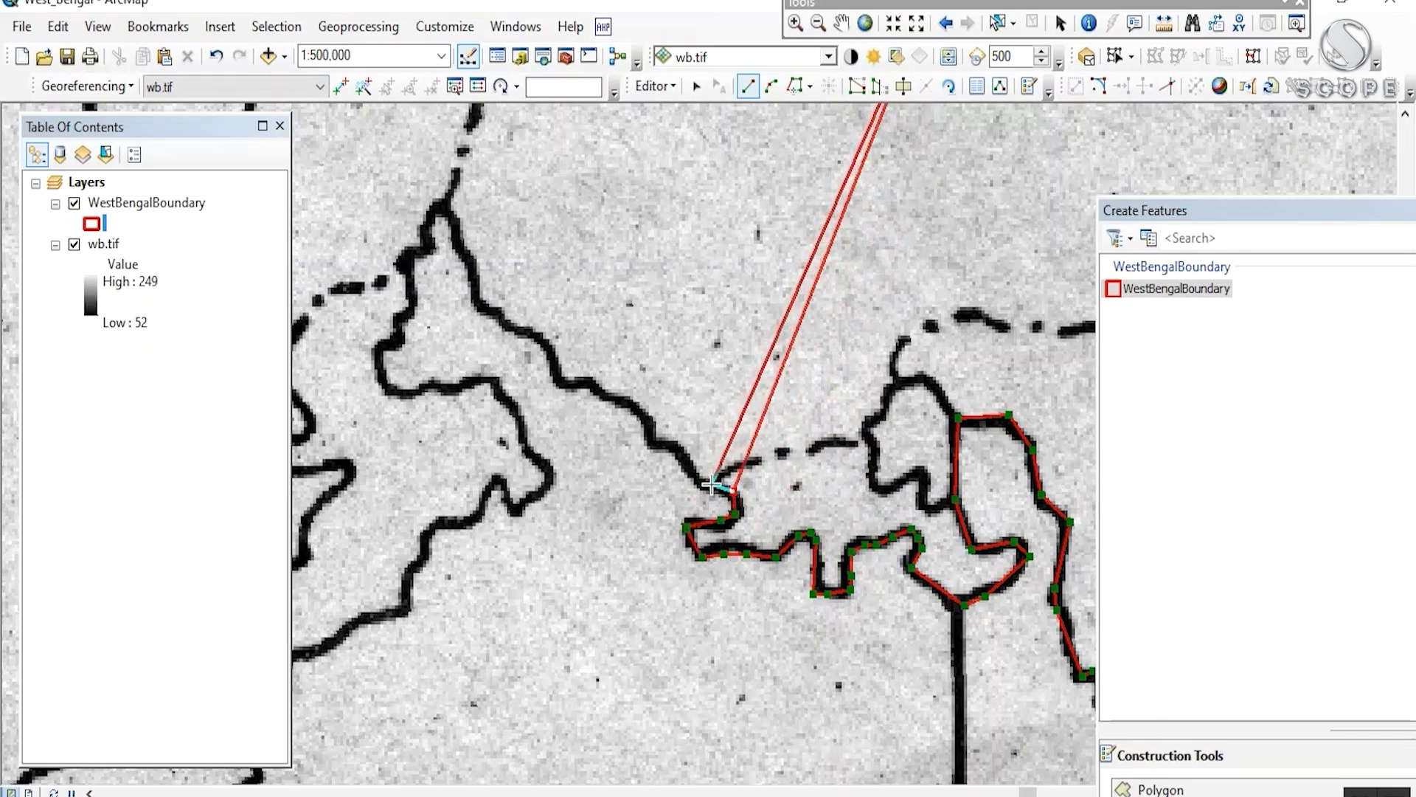
left_click(711, 485)
- Trace the border northwest from the dashed-line junction up to the pointed peak below the northern dashed line
left_click_drag(691, 462, 893, 603)
left_click(873, 583)
left_click(854, 588)
left_click(846, 566)
left_click(832, 546)
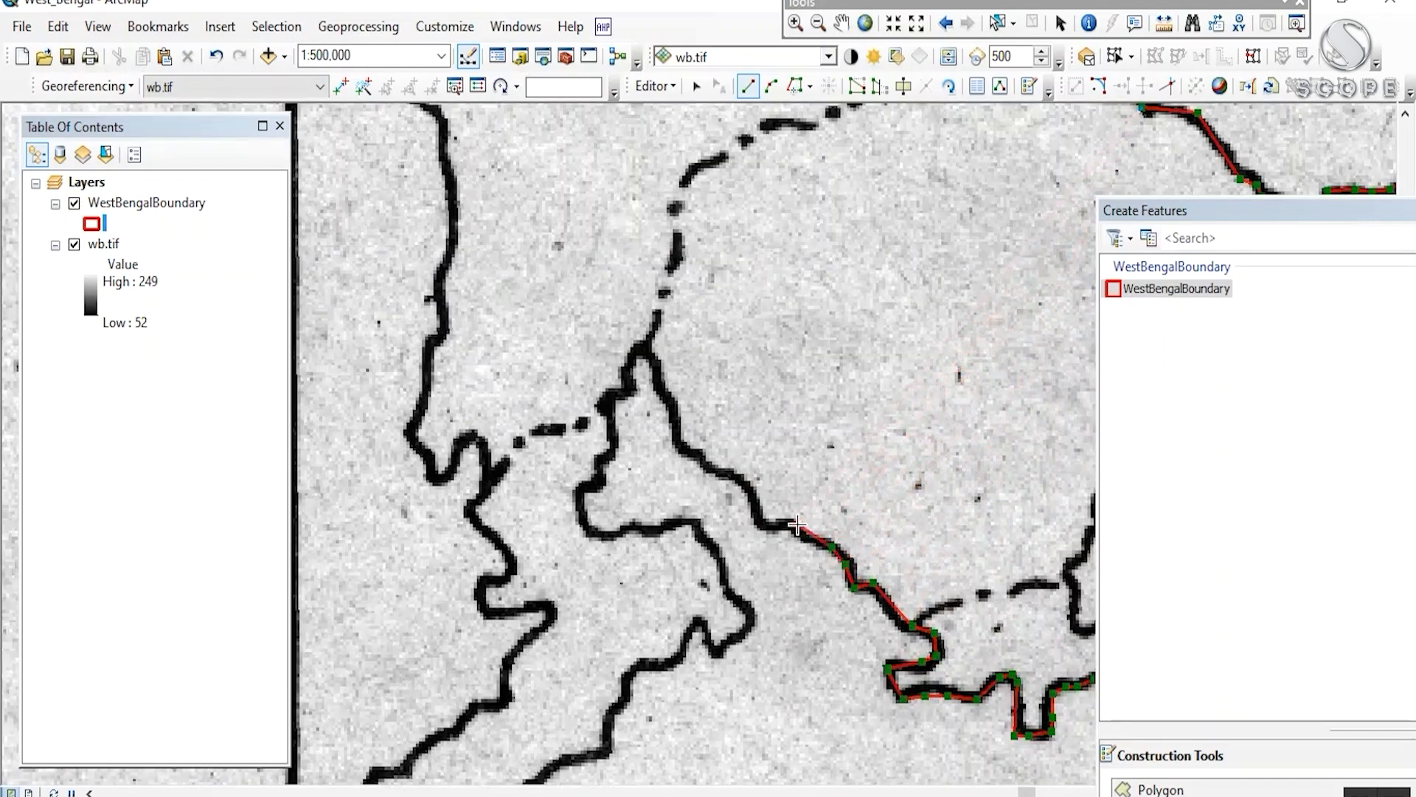
left_click_drag(737, 476, 959, 597)
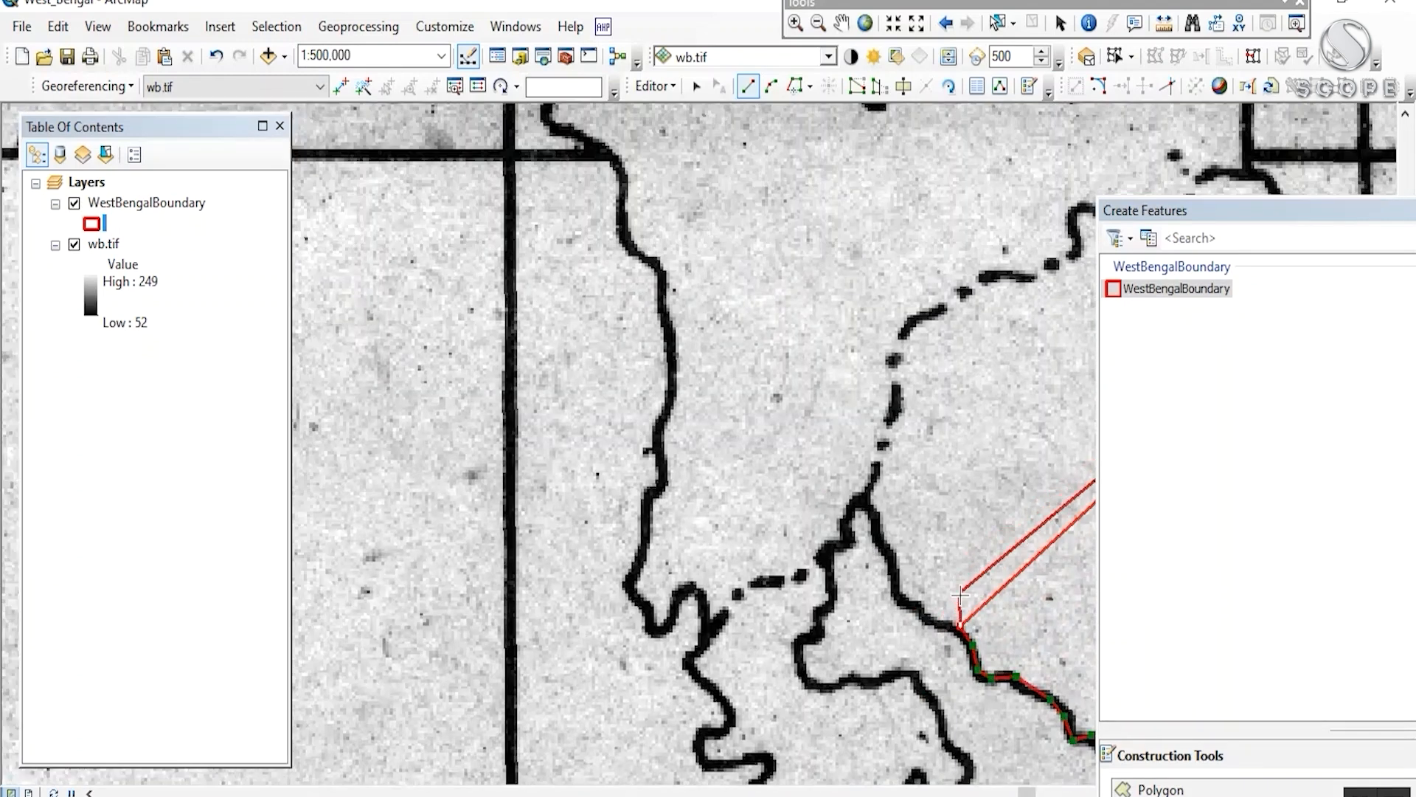
left_click(916, 613)
left_click(894, 600)
left_click(861, 497)
- Trace the border down the west side of the pointed peak to the bend at its foot
left_click(846, 520)
left_click(827, 567)
left_click(832, 587)
left_click(830, 608)
left_click(823, 615)
left_click(822, 628)
left_click(798, 642)
left_click(801, 667)
- Trace the border east from the foot of the peak and southeast around the outward rounded bend
left_click_drag(832, 697, 792, 380)
left_click(767, 373)
left_click(802, 367)
left_click(818, 362)
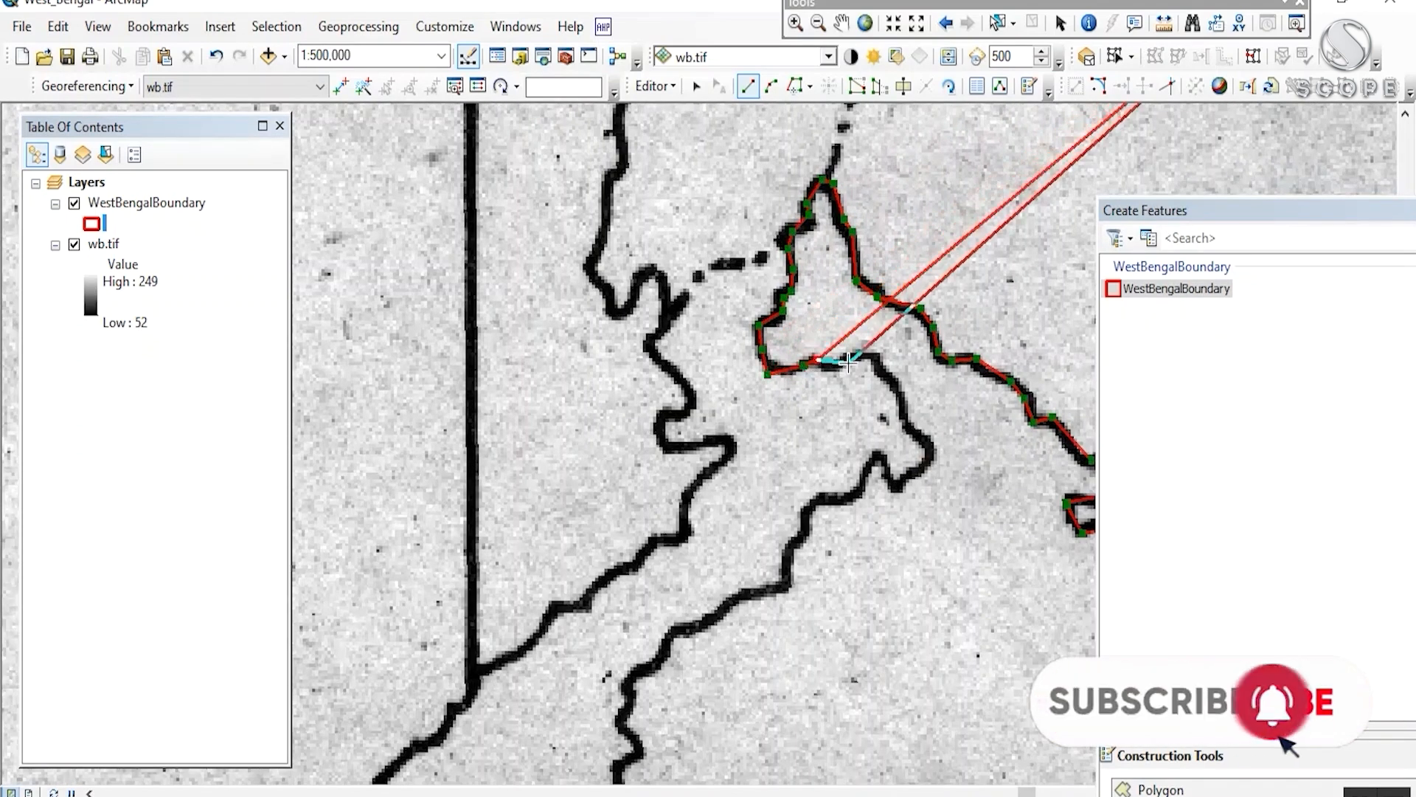
left_click(848, 361)
left_click(868, 356)
left_click(899, 391)
left_click(908, 415)
left_click(926, 441)
left_click(929, 458)
left_click(903, 480)
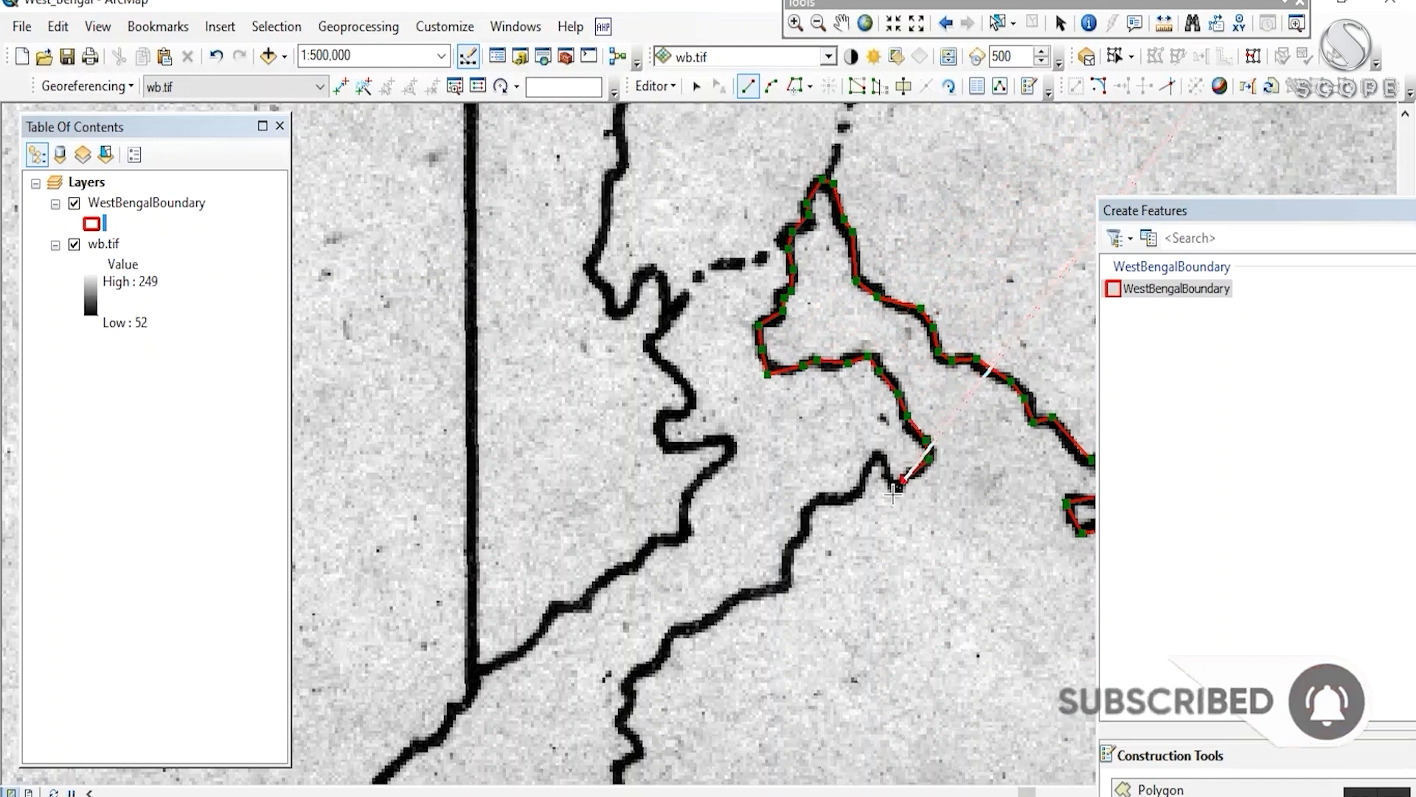
- Trace the border around the small notch west of the rounded bend and down the steps to the southwest
left_click(893, 494)
left_click(877, 456)
left_click(853, 496)
left_click(821, 500)
left_click(804, 518)
left_click(803, 537)
left_click(788, 557)
- Trace the border southwest and then south through the small bends to the horizontal grid line
left_click_drag(784, 588, 910, 349)
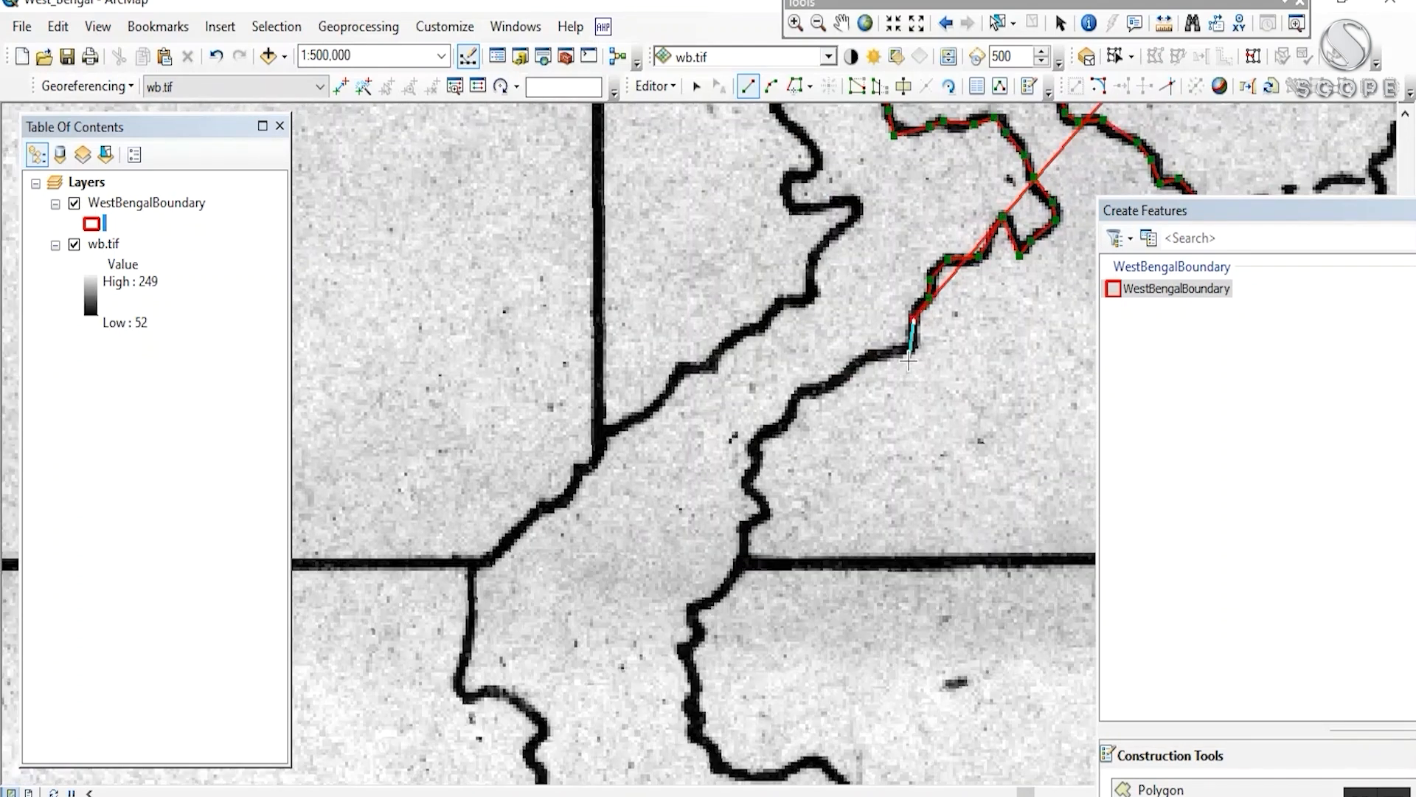
left_click(872, 359)
left_click(836, 376)
left_click(805, 393)
left_click(787, 415)
left_click(756, 439)
left_click(754, 448)
left_click(755, 457)
left_click(768, 502)
left_click(748, 523)
left_click(738, 561)
- Trace the border south from the horizontal grid line to the start of the flat stretch at the curve's base
left_click_drag(738, 561, 814, 373)
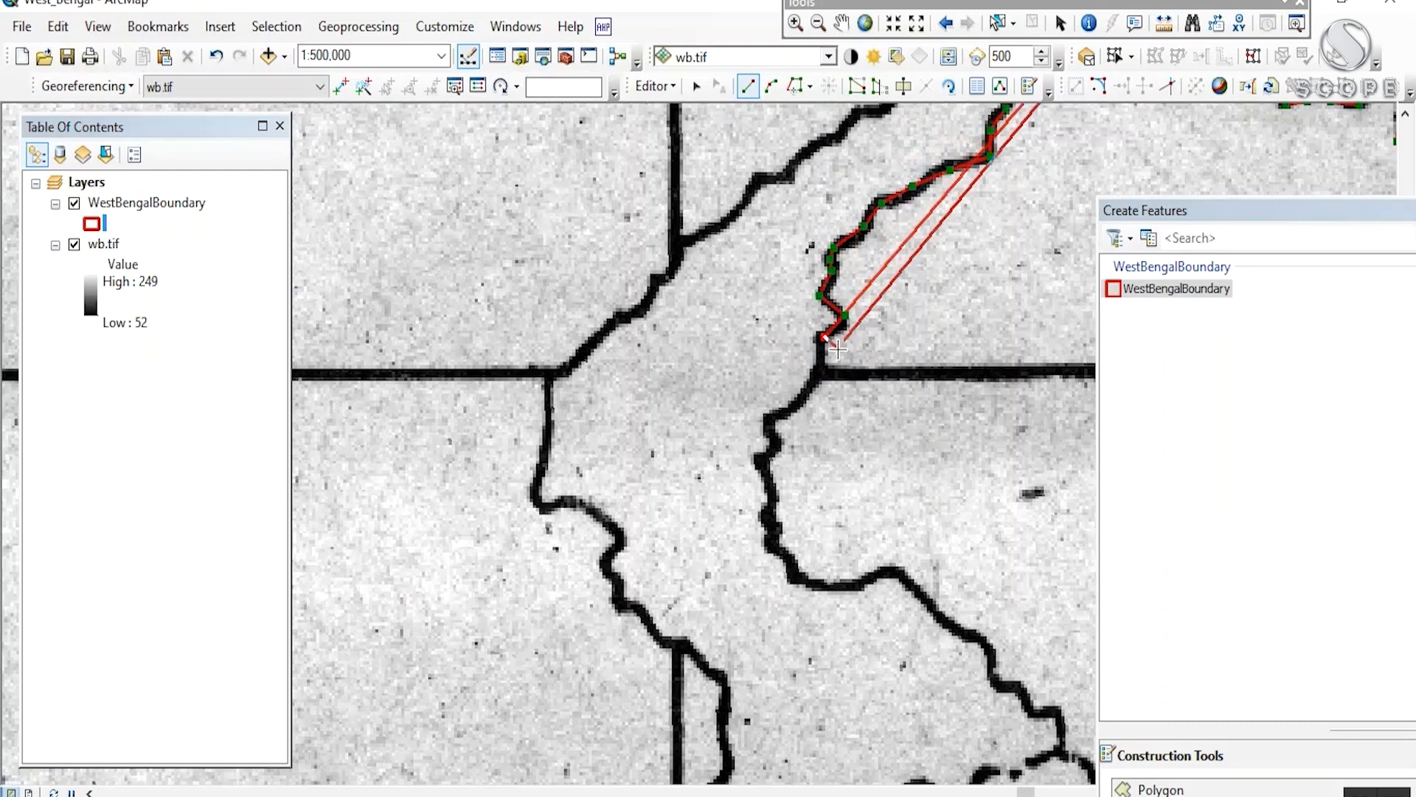
left_click(770, 416)
left_click(771, 431)
left_click(780, 446)
left_click(758, 463)
left_click(771, 487)
left_click(771, 509)
left_click(797, 571)
left_click(827, 583)
- Trace the border east over the low crest and southeast down the stair-like bends to just above the dashed line
mouse_move(864, 582)
left_mouse_down()
mouse_move(833, 556)
mouse_move(835, 442)
left_mouse_up()
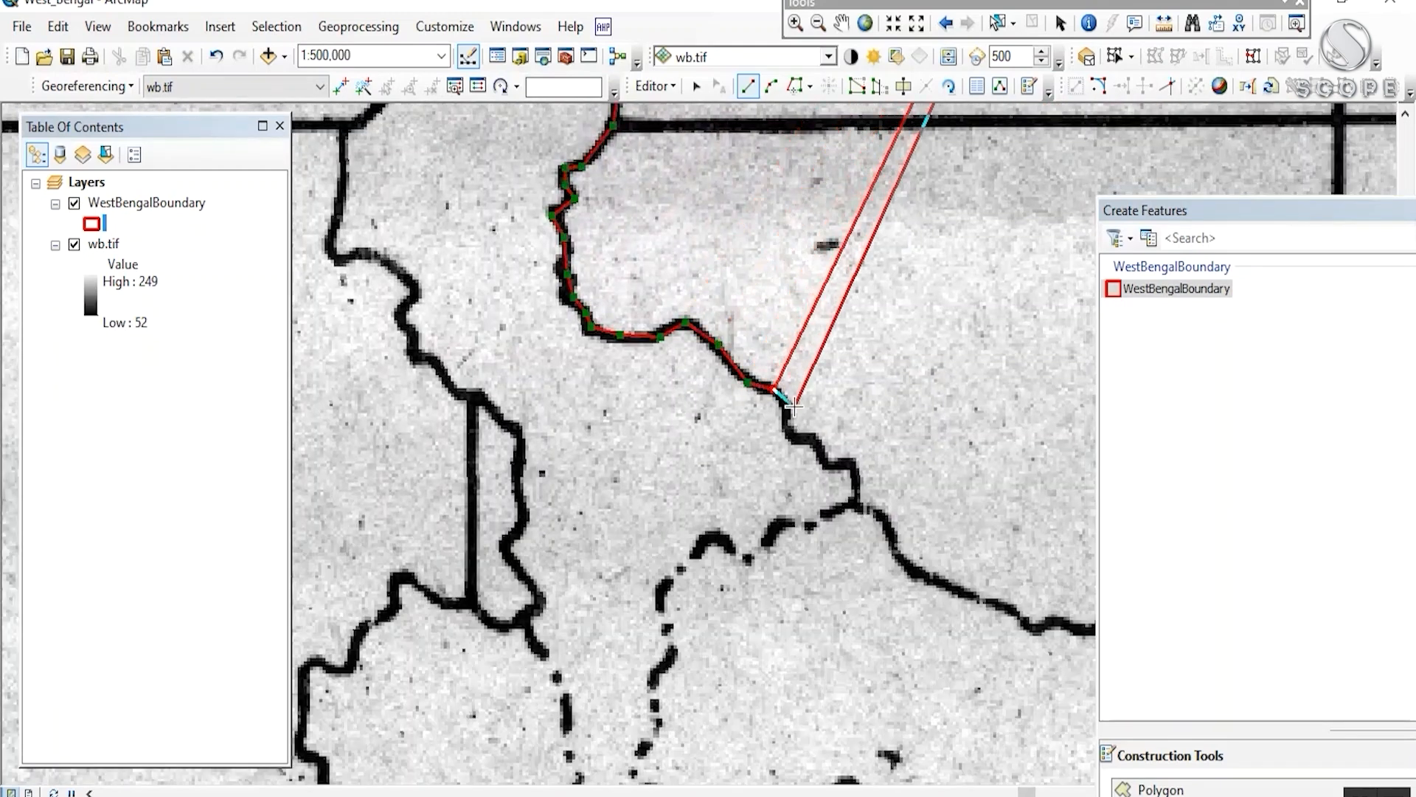
left_click(821, 444)
left_click(826, 464)
left_click(854, 464)
- Trace the border southeast from the dashed-line junction around the first curve at a 1:250,000 view scale
left_click_drag(880, 529, 702, 182)
scroll(703, 183, "down", 4)
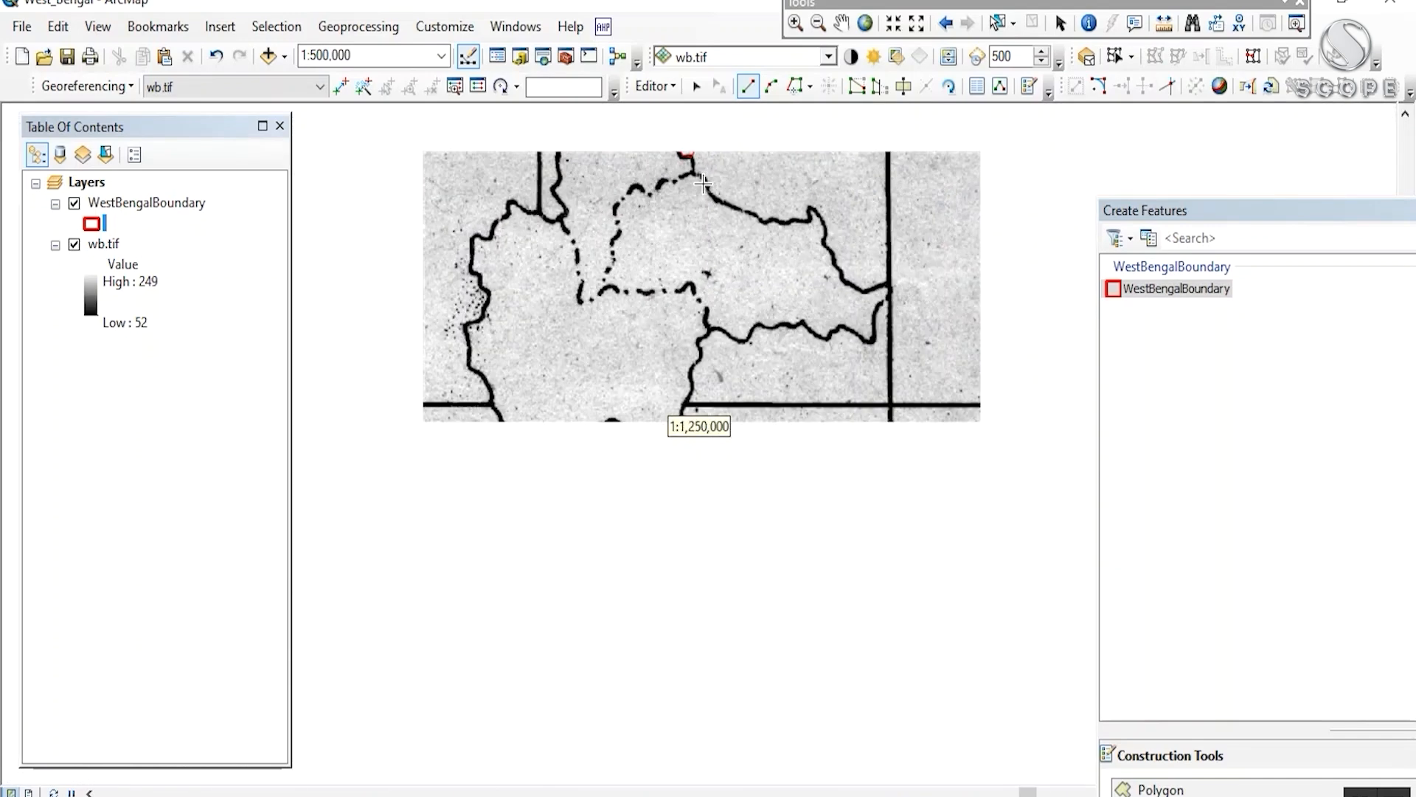
scroll(694, 140, "up", 1)
scroll(694, 140, "up", 3)
left_click(693, 322)
left_click(741, 352)
left_click(769, 395)
left_click(782, 442)
- Trace the border southeast along the long slope and east over the ripples to the upright jog
mouse_move(889, 482)
left_mouse_down()
mouse_move(600, 116)
mouse_move(678, 431)
left_mouse_up()
left_click(680, 437)
left_click(785, 477)
left_click(838, 511)
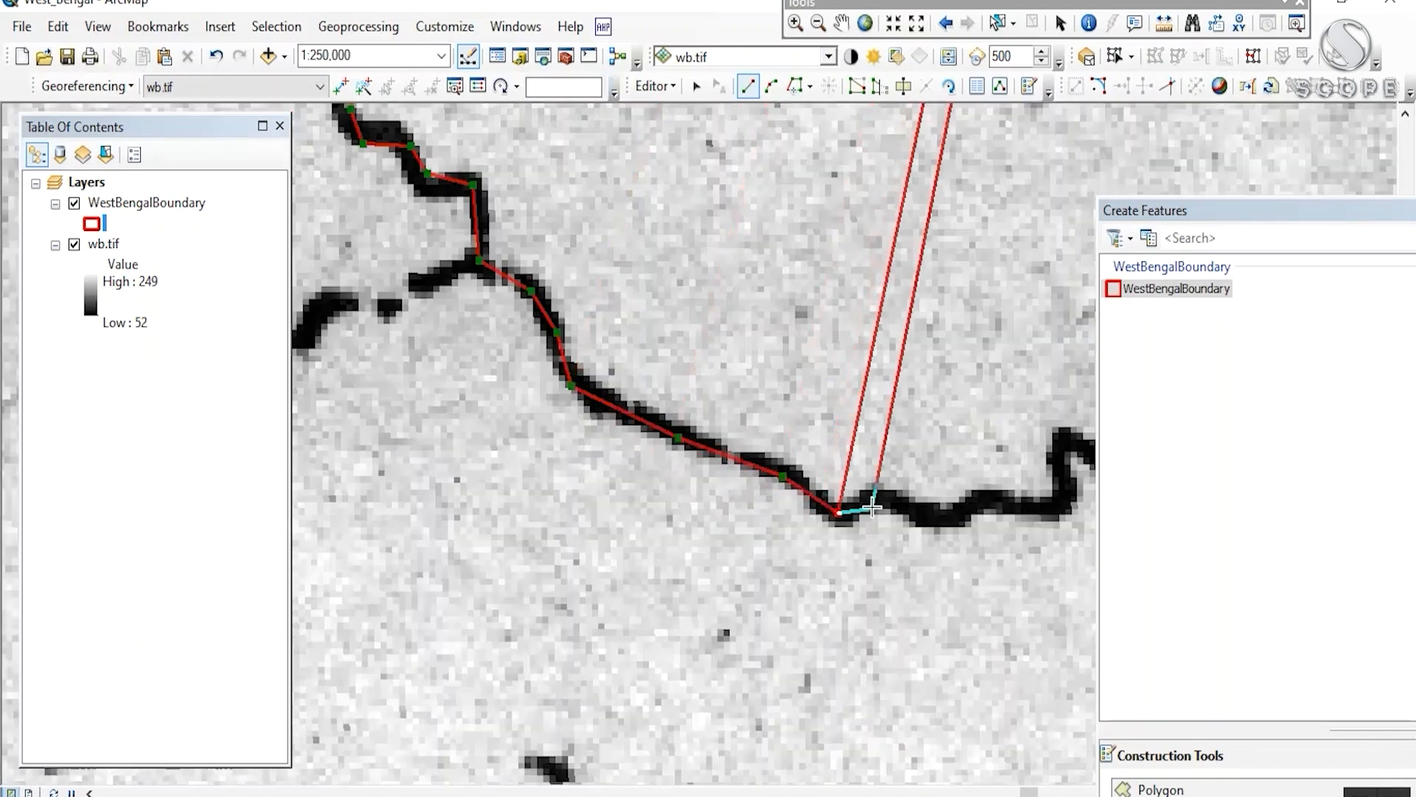
left_click(876, 500)
left_click_drag(952, 528, 460, 393)
left_click(450, 380)
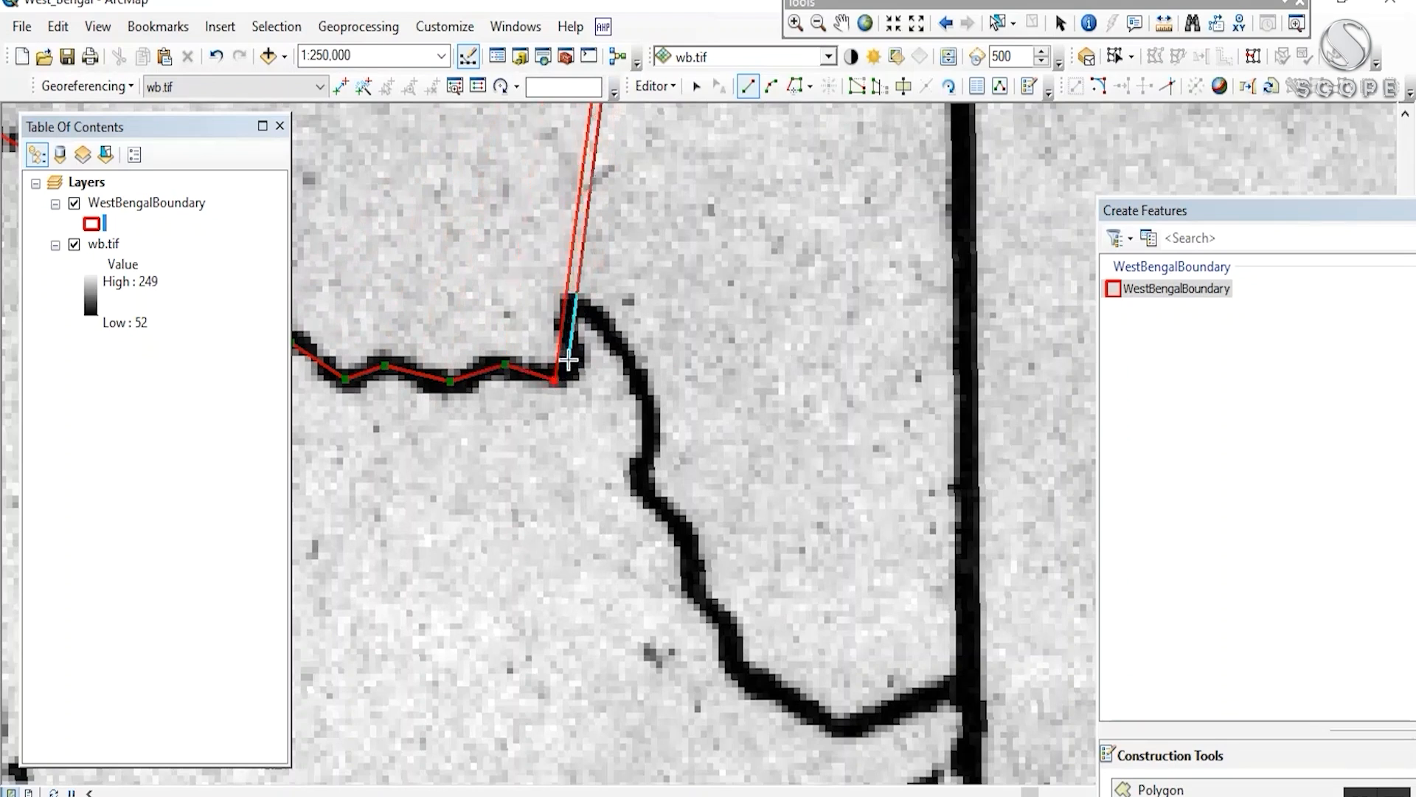
- Trace the border from the upright jog southeast down the stepped slope
left_click(630, 361)
left_click(648, 399)
left_click(652, 468)
mouse_move(664, 493)
left_mouse_down()
mouse_move(780, 174)
mouse_move(764, 265)
left_mouse_up()
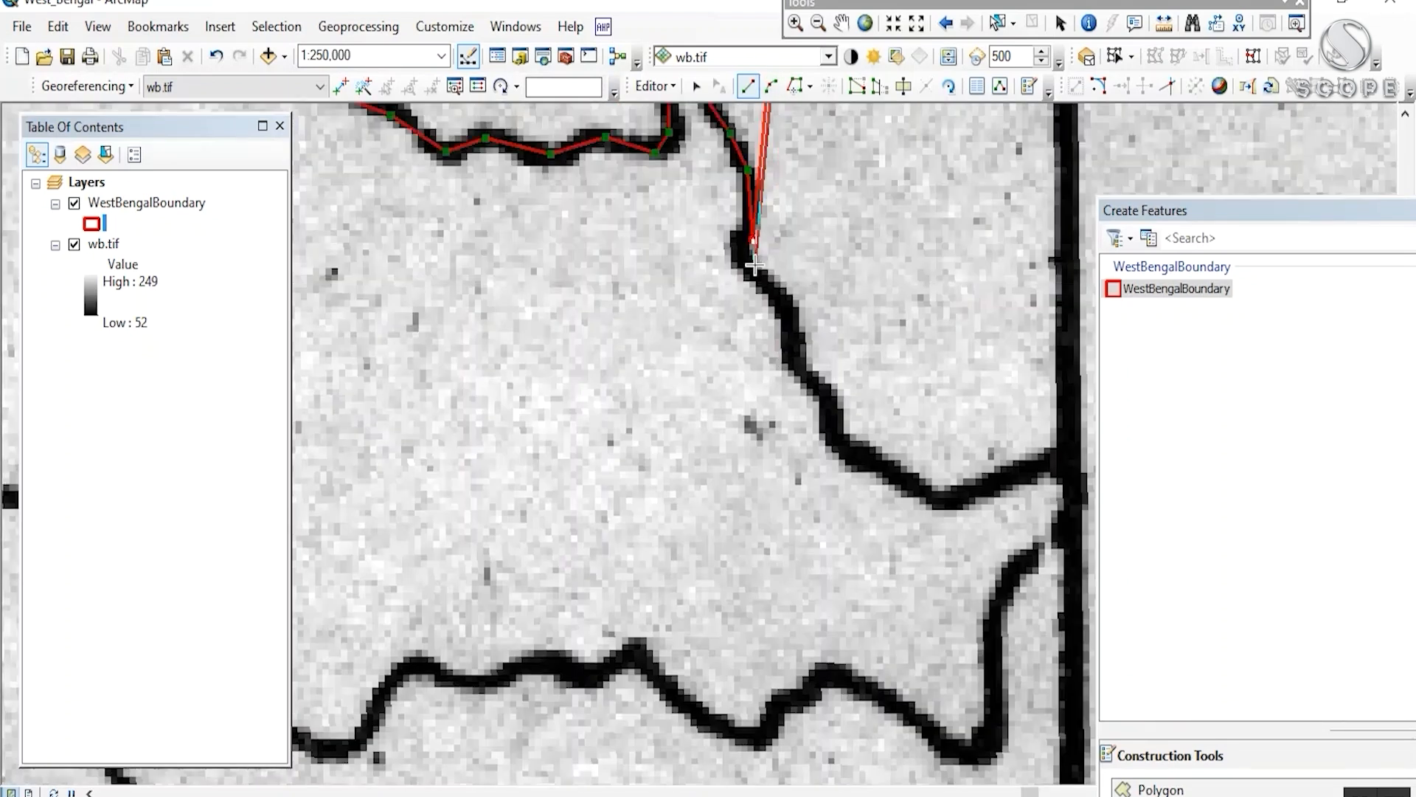
left_click(794, 340)
left_click(818, 379)
- Trace the border through the low bend to the thick vertical line and around the turn along it
left_click_drag(837, 404, 697, 331)
left_click(781, 414)
left_click(809, 421)
left_click(919, 379)
left_click(939, 415)
left_click(936, 444)
- Trace the border back southwest from the vertical line, around the deep corner, and over the hump to the next low point
left_click(890, 473)
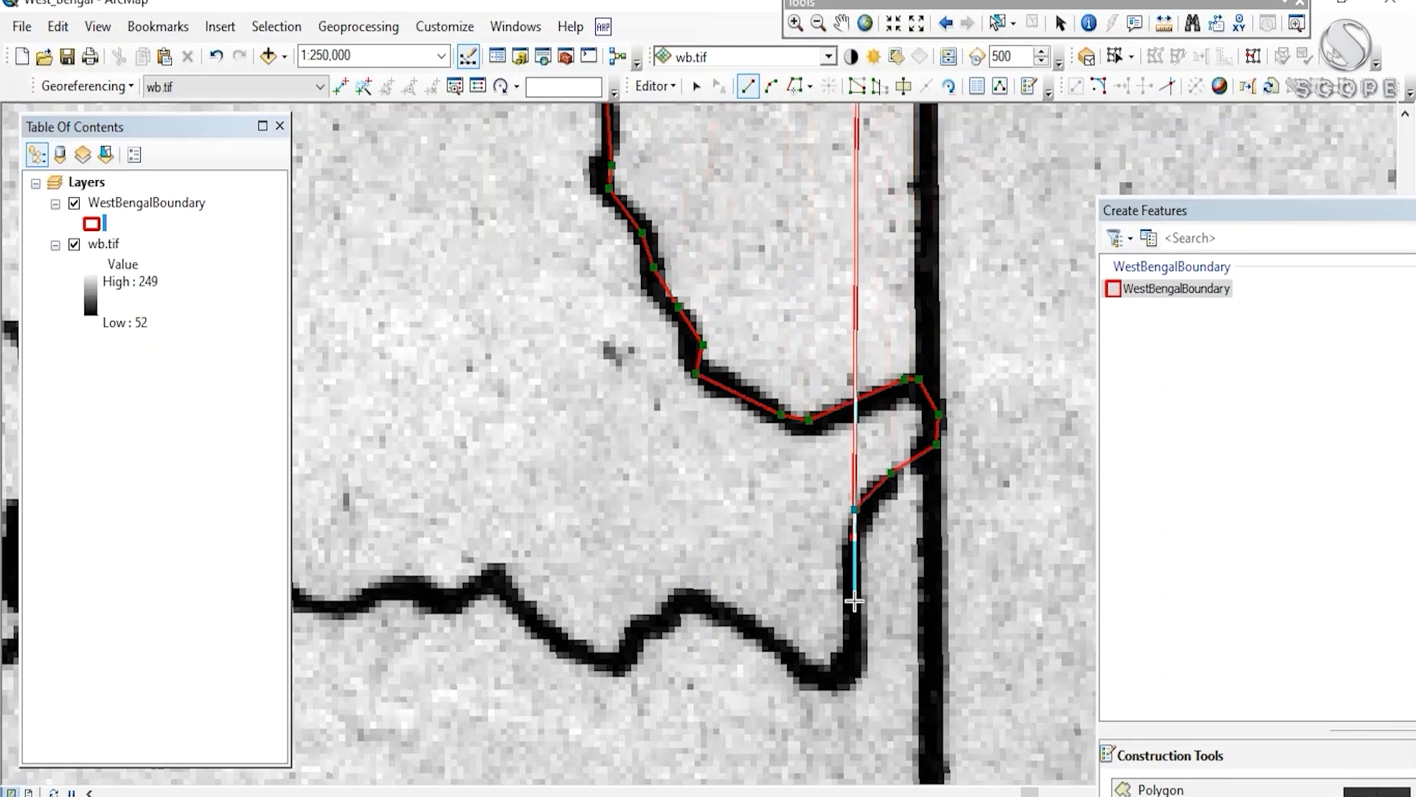
left_click(798, 671)
left_click(770, 635)
left_click(729, 608)
left_click(697, 599)
left_click(676, 611)
left_click(656, 623)
left_click(632, 638)
left_click(615, 663)
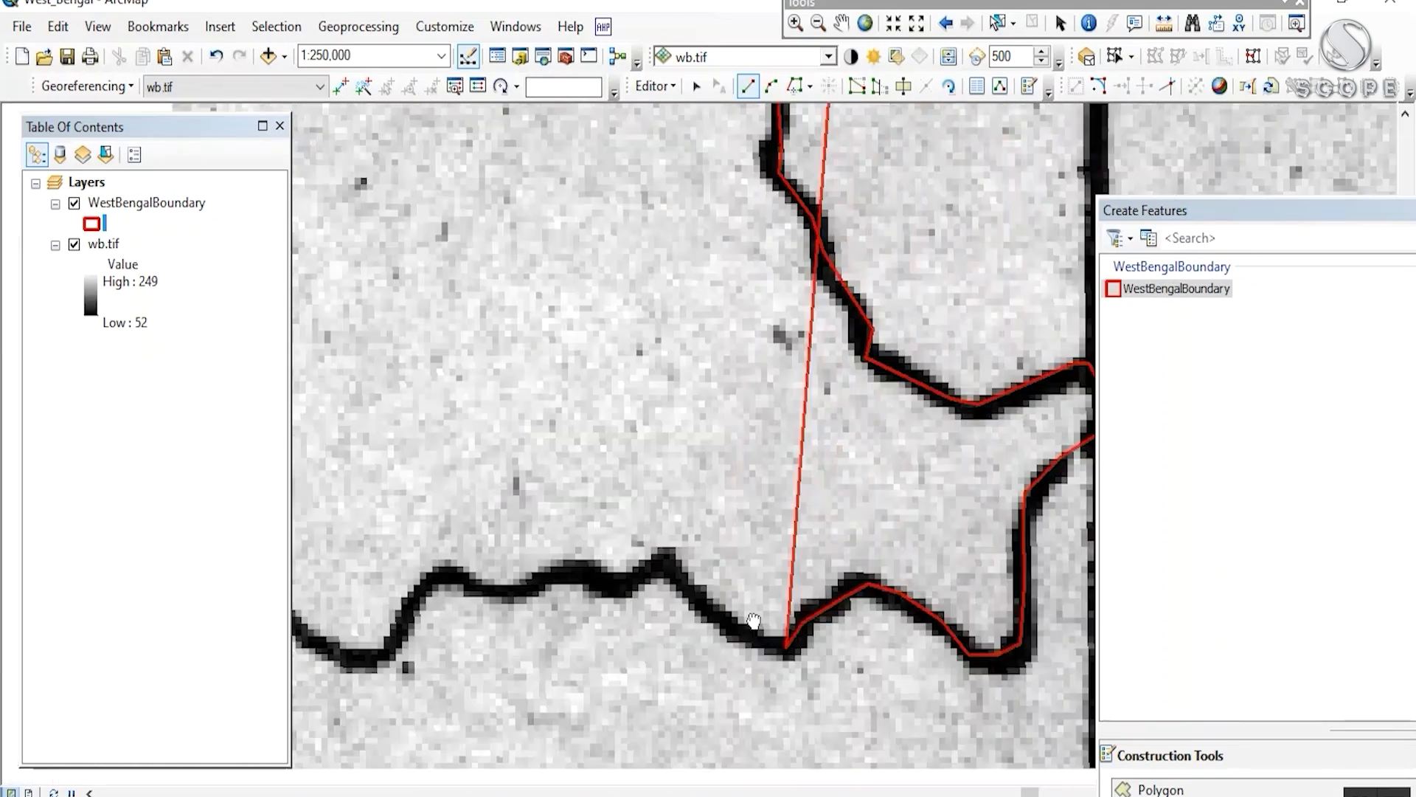
- Trace the southern border west from the low point over the peak and along the gentle ripples
left_click(693, 559)
left_click(632, 584)
left_click(584, 579)
left_click(557, 567)
left_click_drag(547, 565, 883, 468)
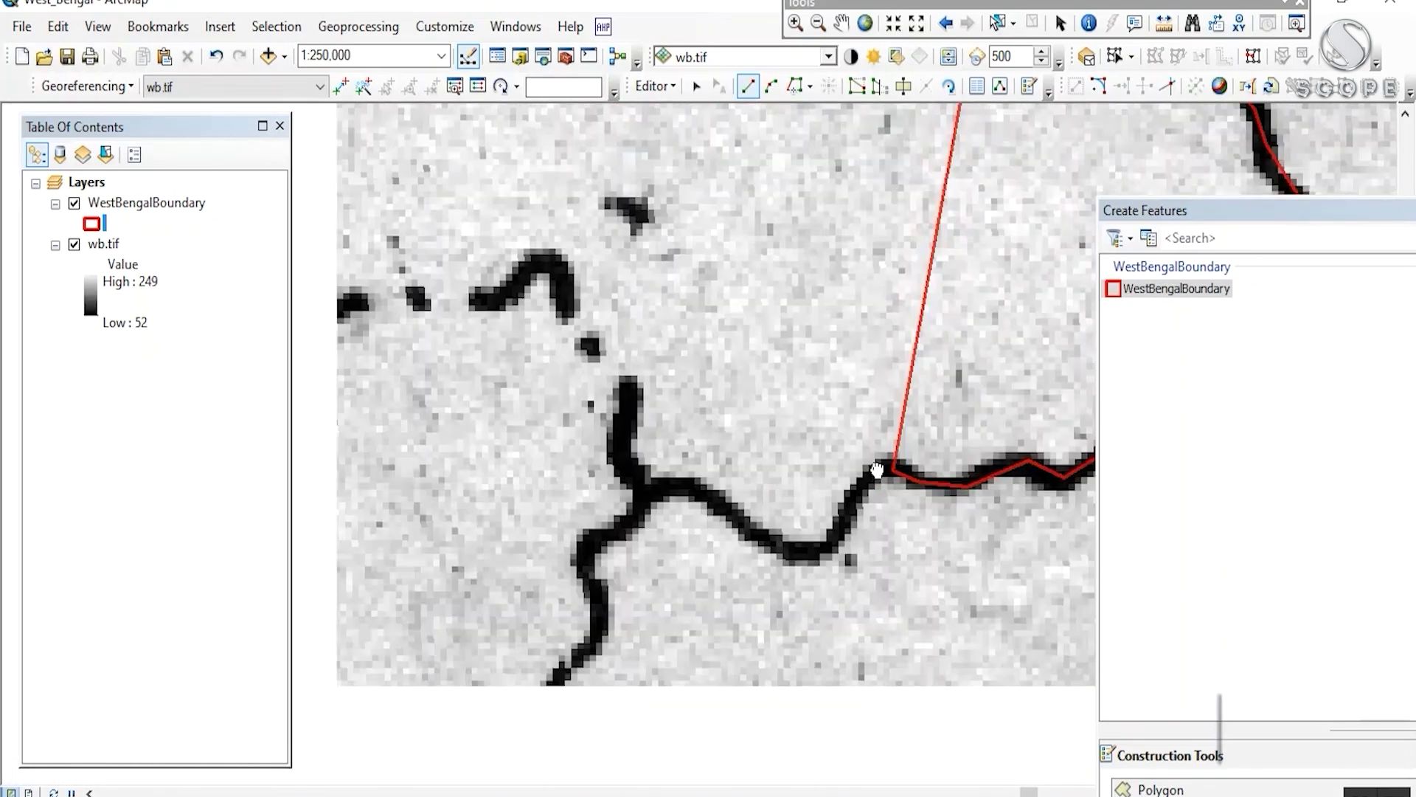
- Trace the border through the rounded dip to the dashed-line junction and around its turn to the south
left_click(883, 467)
left_click(834, 527)
left_click(818, 551)
left_click(753, 531)
left_click(700, 487)
left_click(656, 489)
left_click(640, 508)
left_click(585, 543)
- Trace the border south from the dashed-line junction to the bend below the next horizontal grid line
left_click_drag(595, 604, 753, 411)
left_click(706, 494)
left_click_drag(701, 518, 793, 301)
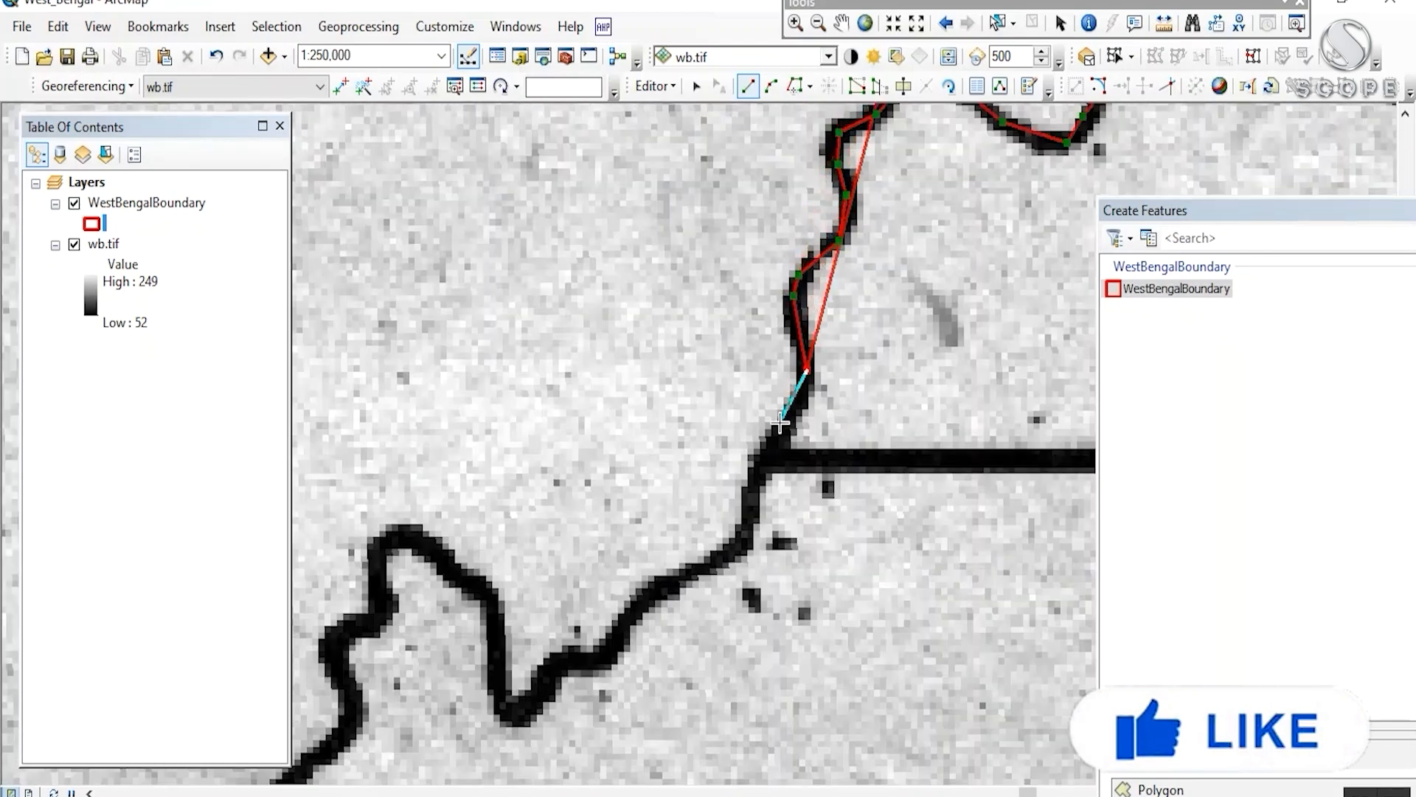
left_click(742, 546)
- Trace the border southwest from the bend below the grid line to the V-shaped dip
left_click_drag(738, 550, 870, 389)
left_click(797, 433)
left_click(745, 479)
left_click(725, 496)
left_click(695, 494)
left_click(662, 541)
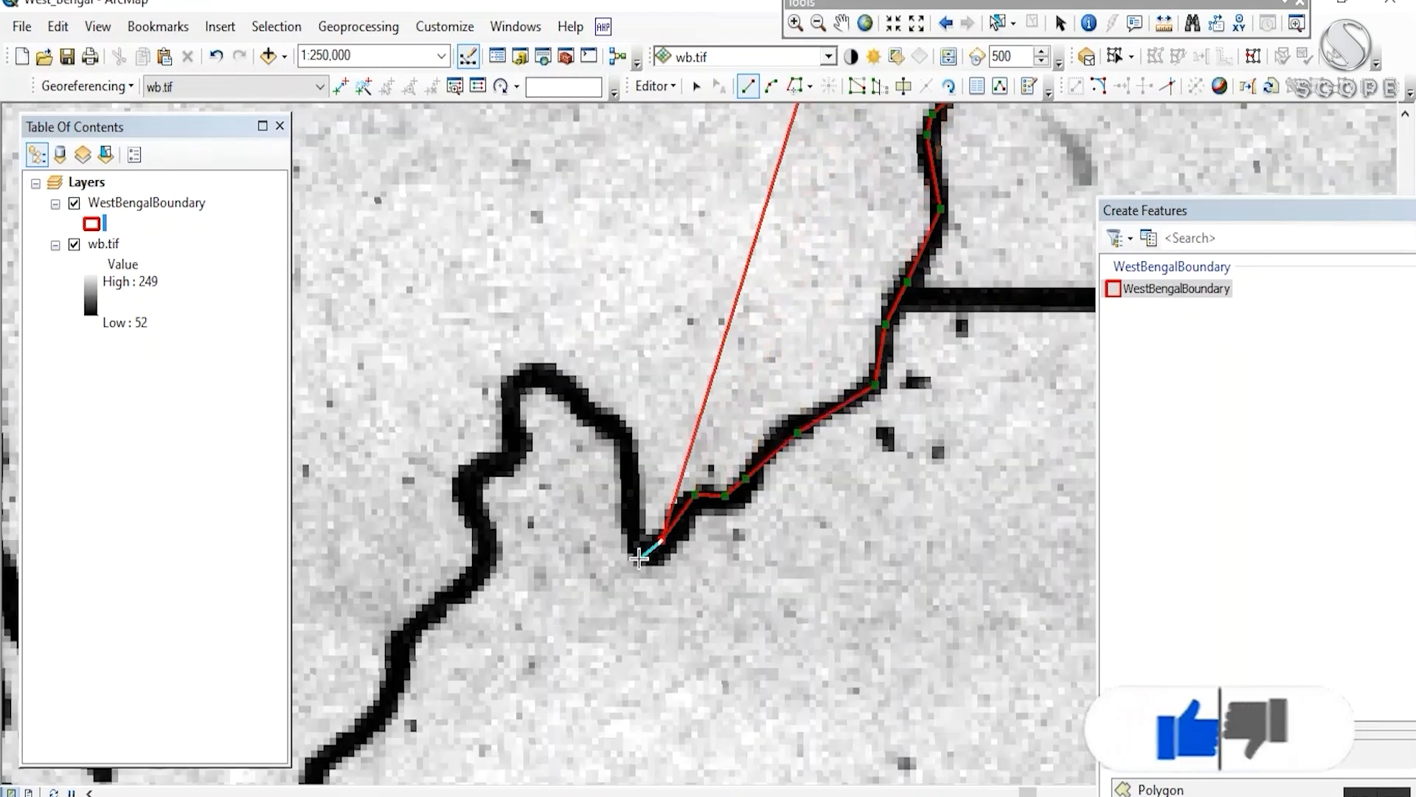
- Trace the border from the V-shaped dip up over the rounded peak and down to the small westward bulge
left_click(637, 559)
left_click(583, 402)
left_click(542, 374)
left_click(514, 389)
left_click(519, 444)
left_click(478, 467)
left_click(459, 485)
- Trace the border southwest from the small westward bulge to the junction with the dashed line
left_click_drag(490, 568, 776, 436)
scroll(746, 304, "down", 4)
scroll(746, 305, "down", 3)
scroll(778, 440, "up", 3)
scroll(811, 372, "up", 3)
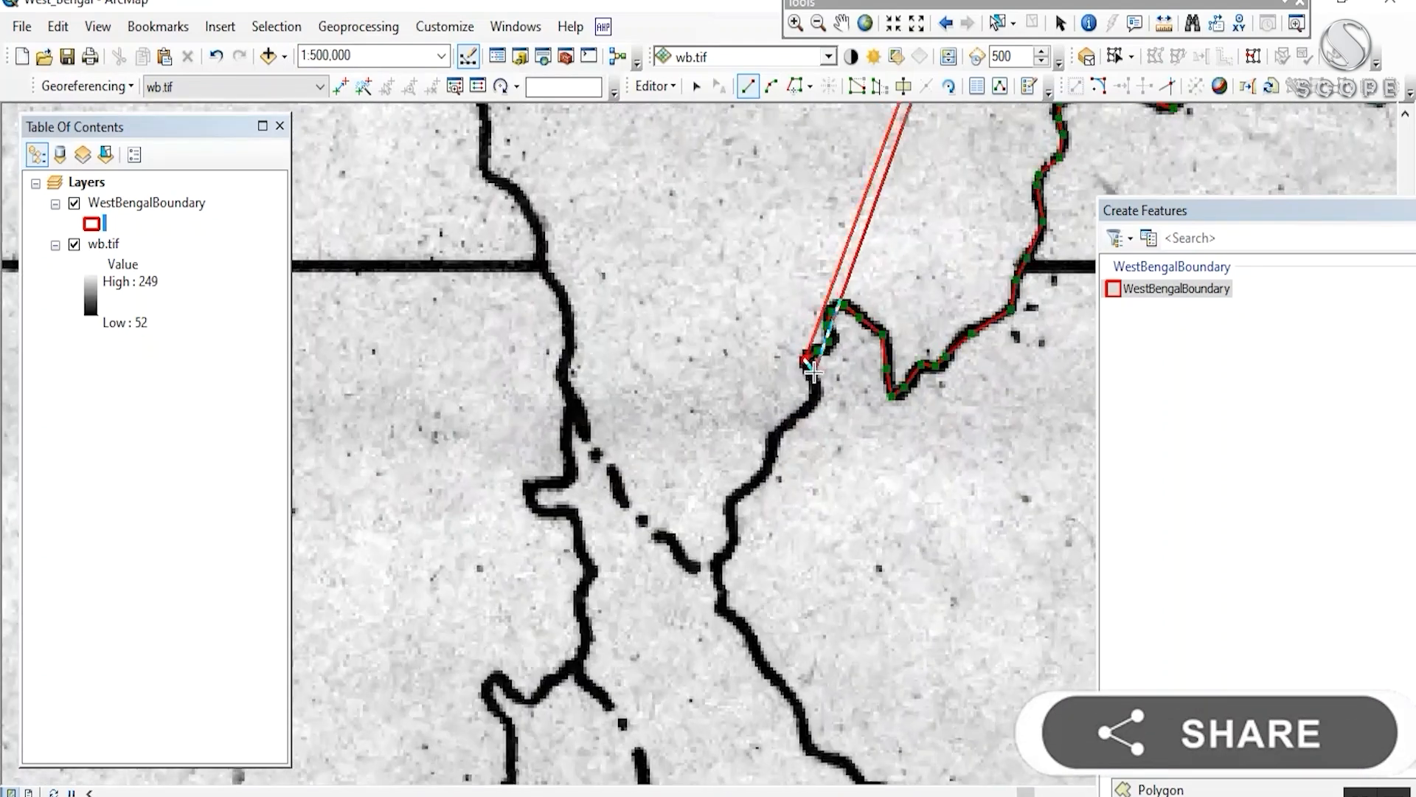
left_click(747, 489)
left_click(731, 506)
left_click(734, 539)
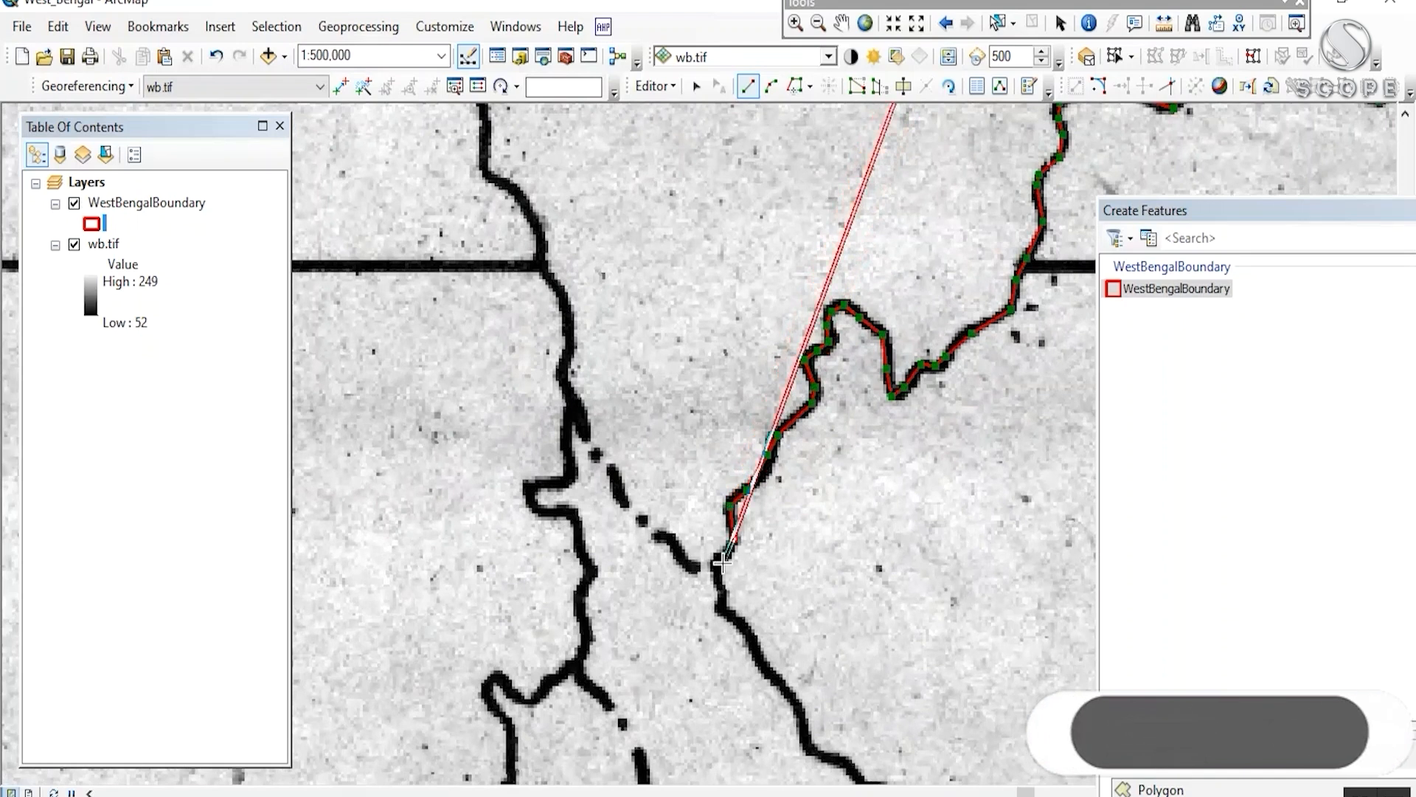
left_click(723, 563)
left_click(723, 584)
- Trace the border southeast from the dashed-line junction down the long slope and around the bend at its foot
left_click_drag(729, 590, 726, 403)
left_click(720, 420)
left_click(762, 484)
left_click(789, 509)
left_click(803, 536)
left_click(809, 562)
left_click_drag(833, 566, 716, 377)
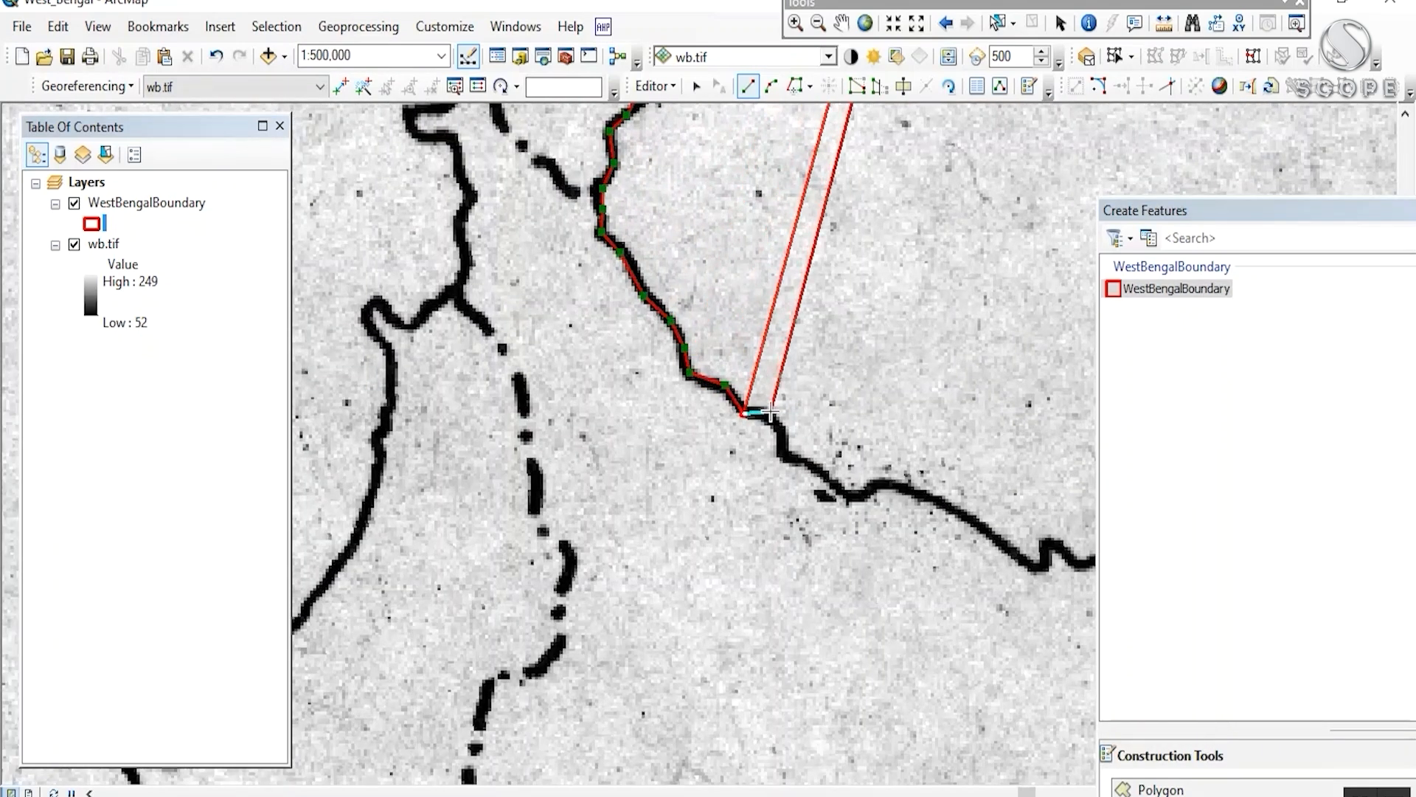
- Trace the border southeast through the stepped section, over the low hump and into the small notch
left_click(841, 495)
left_click_drag(848, 489, 542, 368)
left_click(552, 372)
left_click(575, 359)
left_click(618, 374)
left_click(673, 402)
left_click(737, 426)
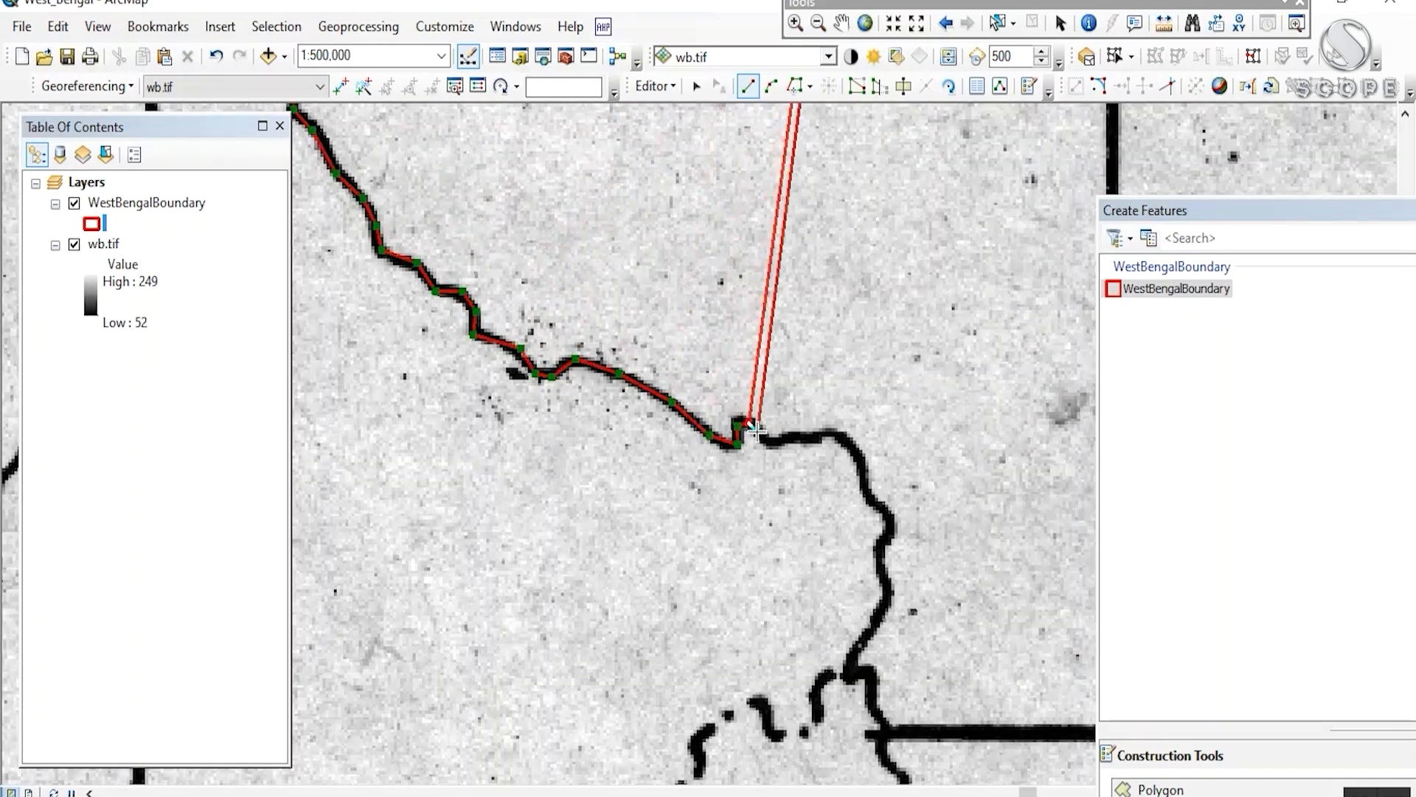
- Trace the border east from the notch, around the shoulder and south past the dashed-line junction to the horizontal grid line
left_click_drag(866, 491, 739, 258)
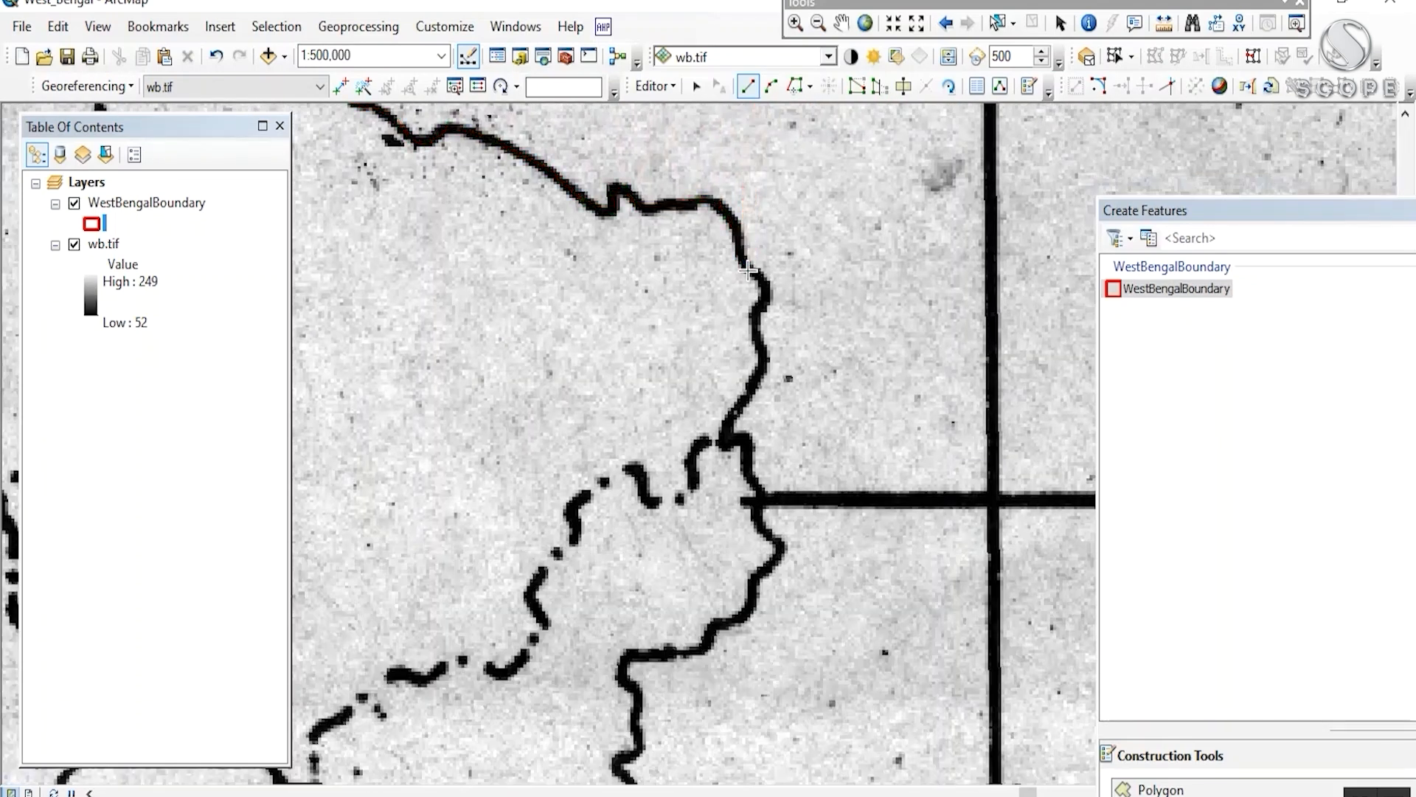
left_click(761, 365)
left_click_drag(761, 367, 842, 196)
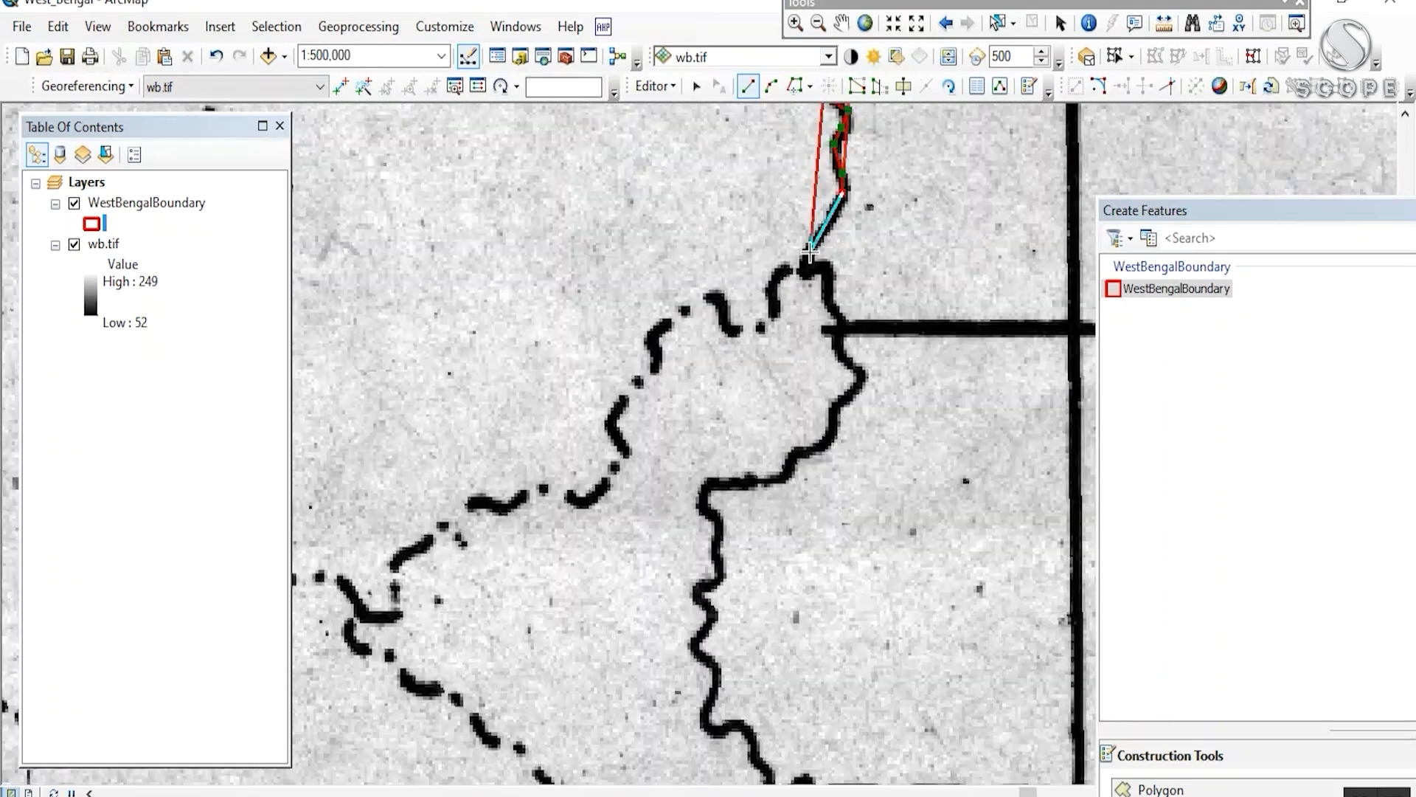
left_click(840, 321)
left_click_drag(836, 345, 854, 213)
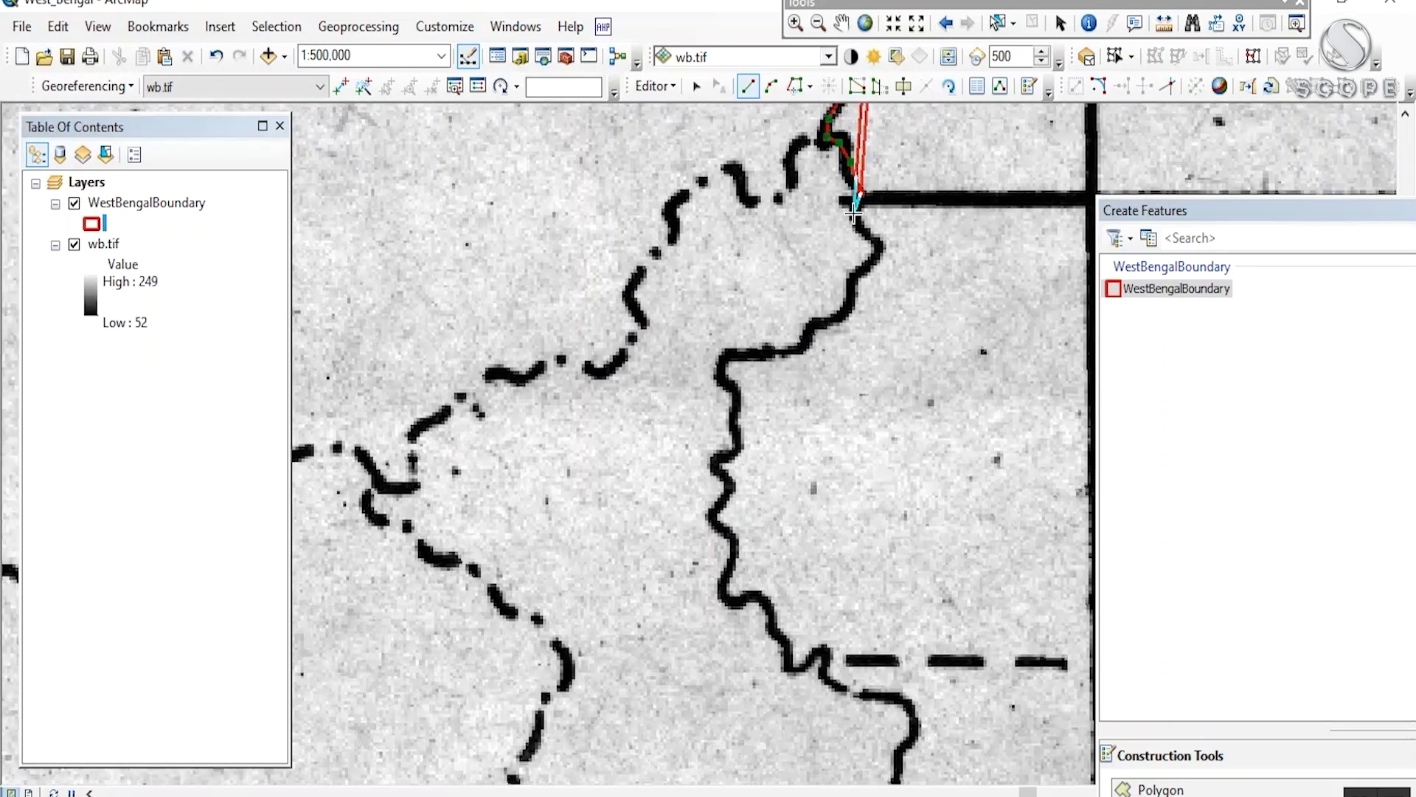
- Trace the border southwest from the horizontal grid line to the square corner and south into the wavy stretch
left_click(765, 350)
left_click_drag(720, 367, 804, 220)
left_click(821, 238)
left_click(818, 268)
left_click_drag(822, 294, 838, 190)
left_click(838, 195)
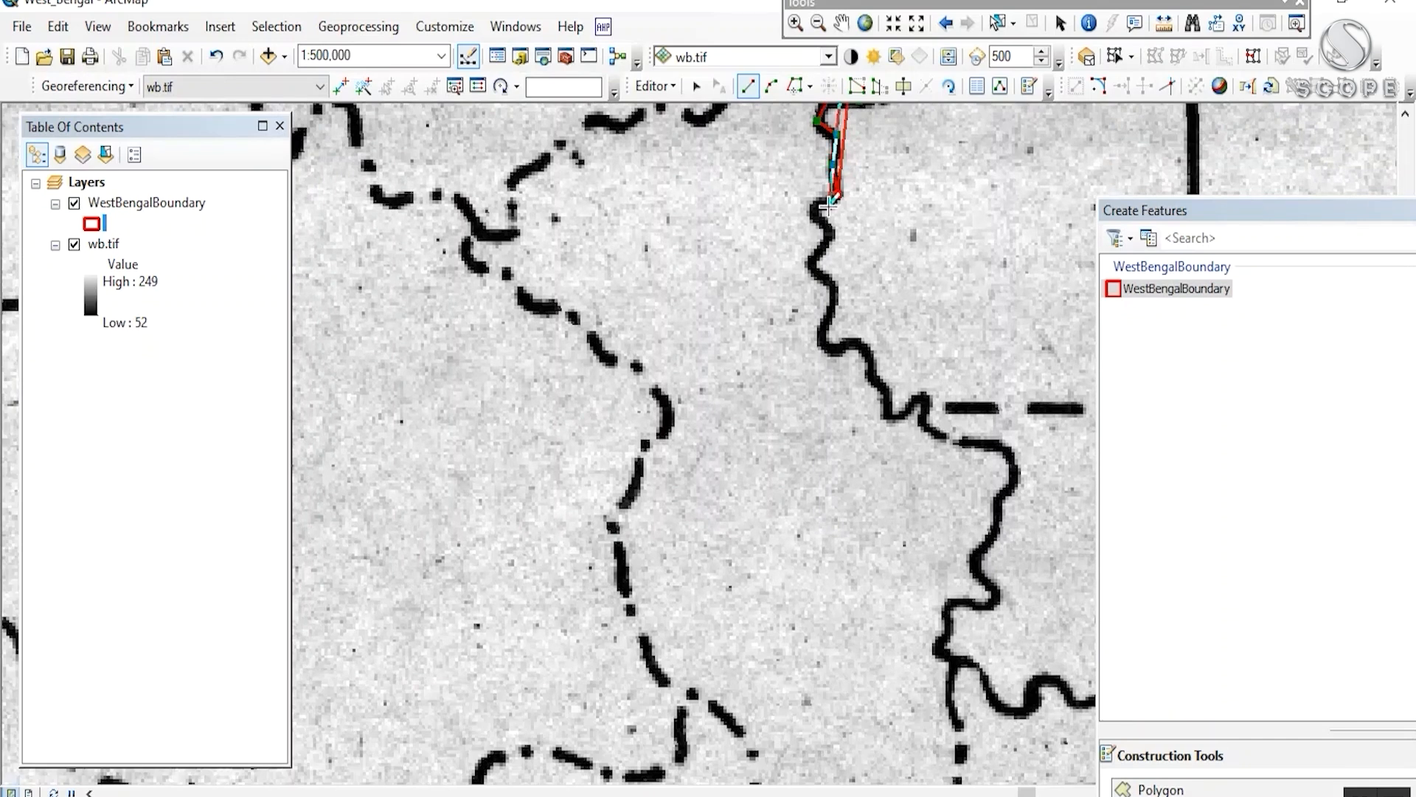
- Trace the wavy border southeast through the notch beside the dashed grid line and around the eastern shoulder
left_click(831, 280)
left_click_drag(836, 306, 845, 154)
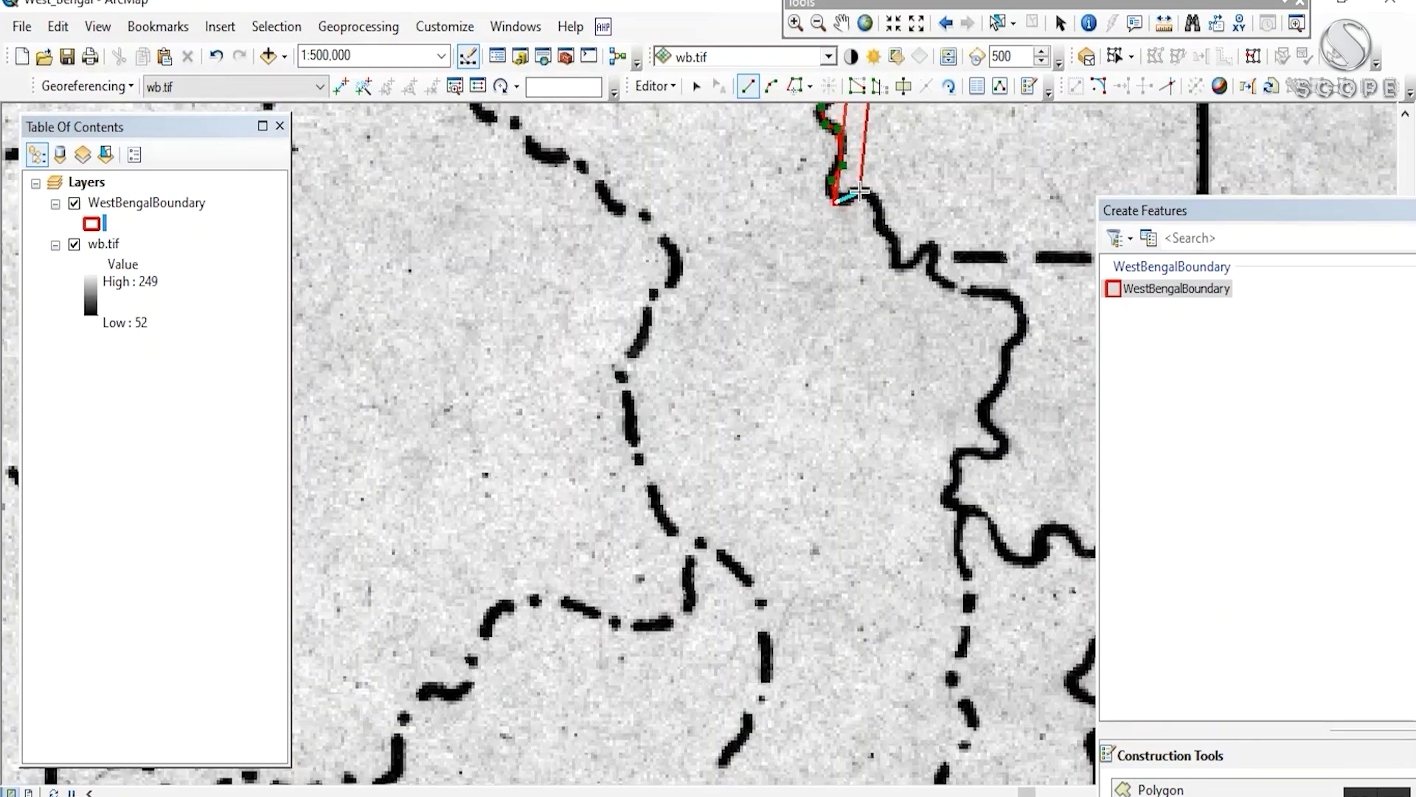
left_click(931, 246)
left_click_drag(935, 255, 769, 206)
left_click(771, 210)
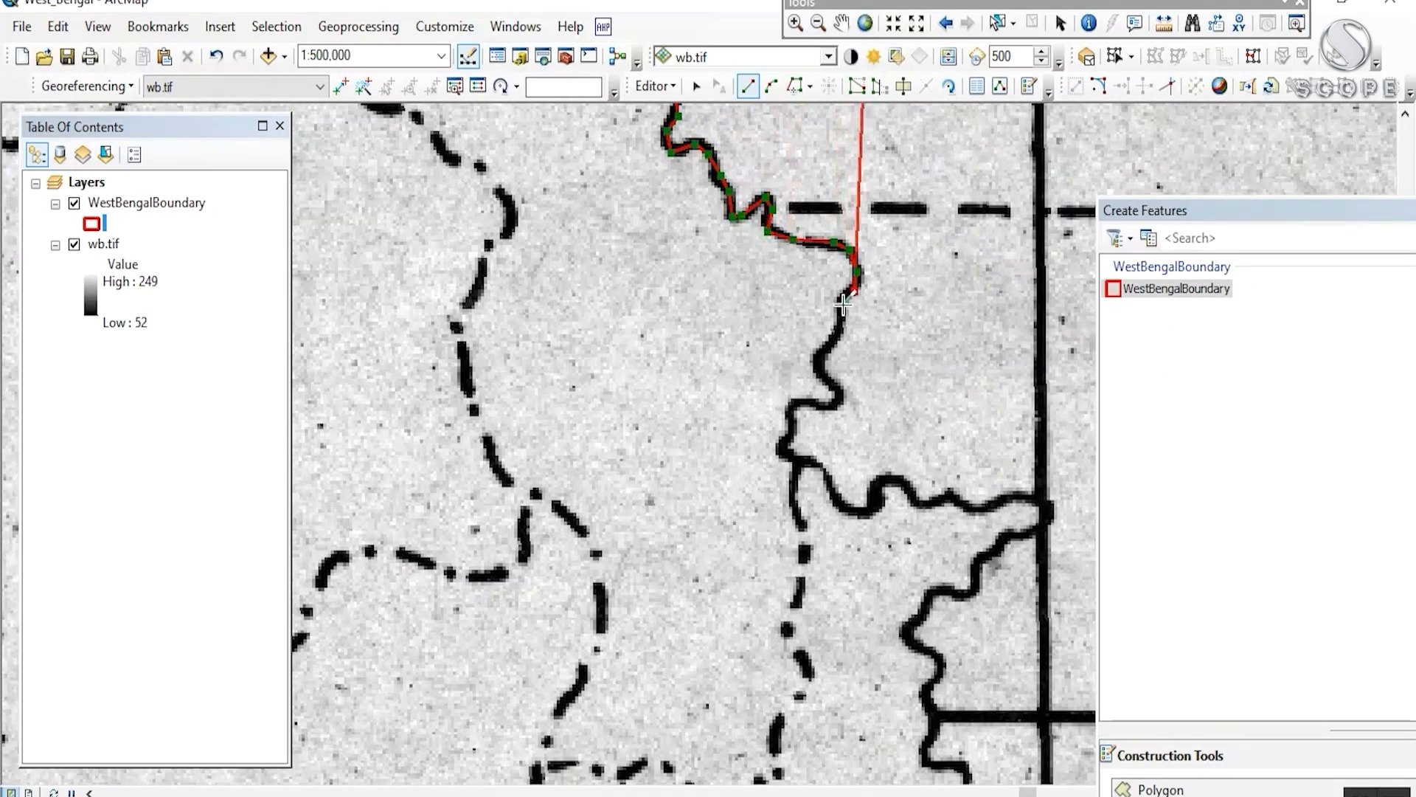
- Trace the border south from the eastern shoulder through the S-bend above the next dashed-line junction
left_click(842, 307)
left_click(839, 325)
left_click_drag(838, 329, 852, 189)
left_click(833, 218)
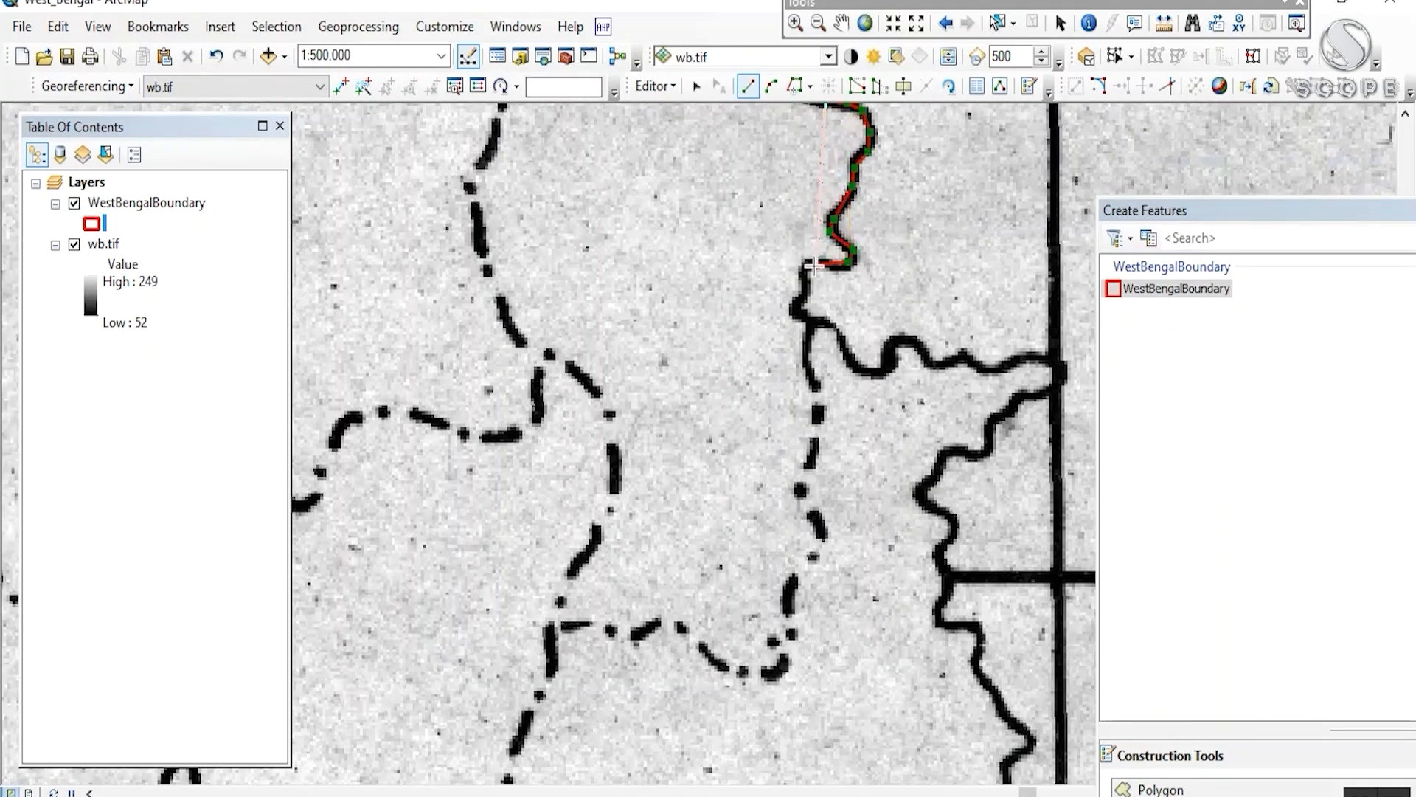
- Trace the border past the dashed-line junction, east along the waves to the vertical grid line and around the turn back
left_click(830, 322)
left_click(857, 366)
left_click(878, 370)
left_click(905, 337)
left_click_drag(937, 321, 811, 170)
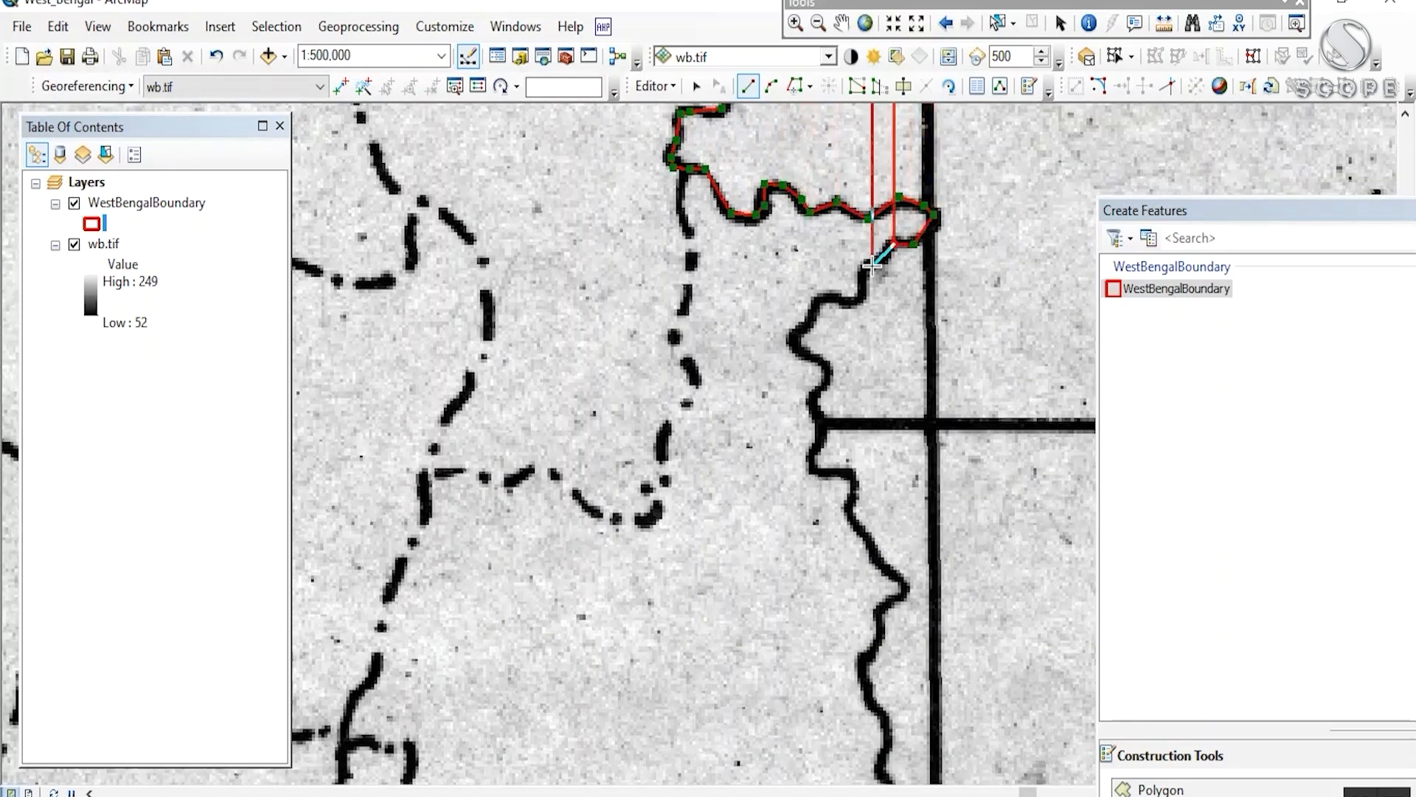
- Trace the border southwest around the westward point and south across the horizontal grid line to the small ledge
left_click(827, 292)
left_click(807, 320)
left_click_drag(807, 329, 859, 204)
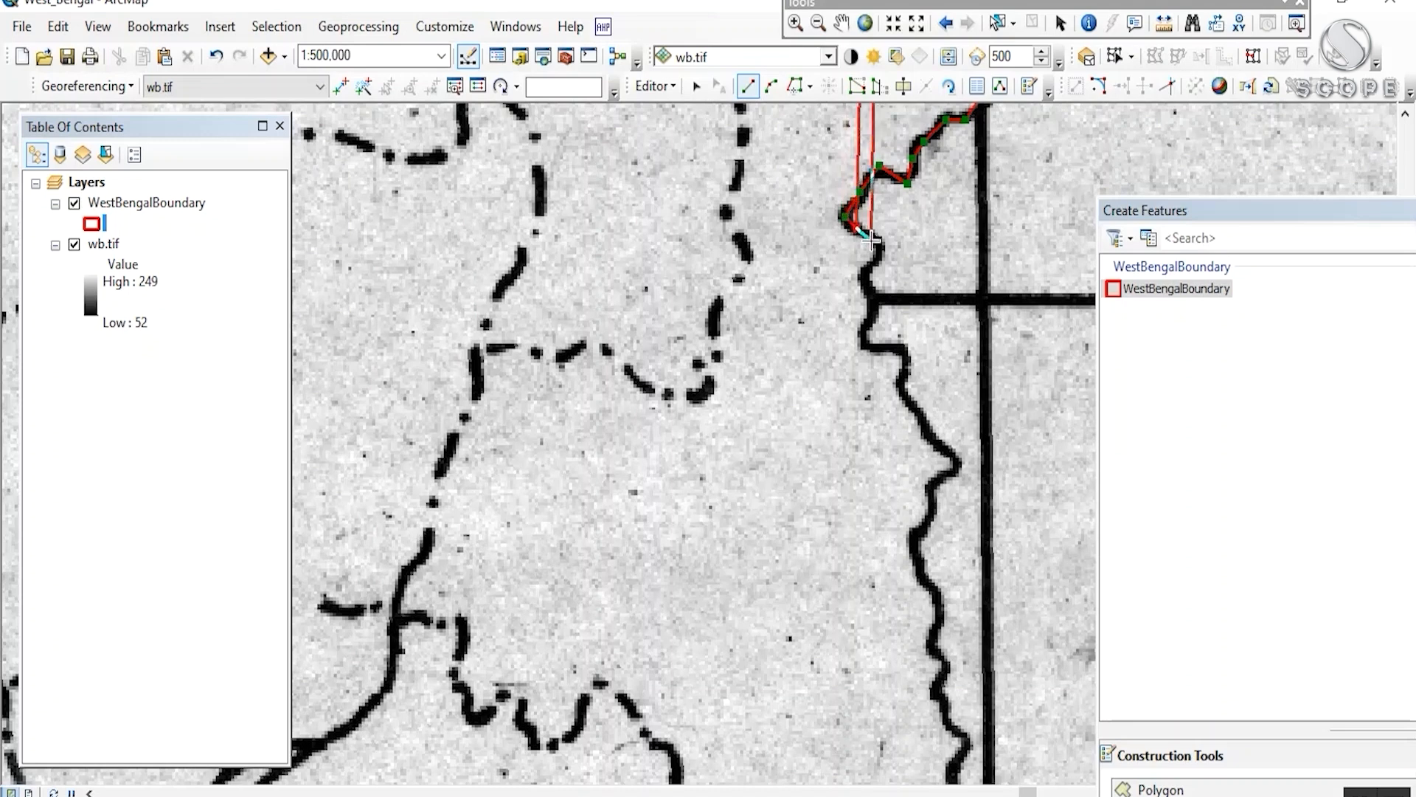
left_click(871, 347)
left_click(899, 344)
- Trace the border south from the small ledge, around the sharp eastward point and into the bend below it
left_click_drag(908, 360, 905, 258)
left_click(903, 284)
left_click(913, 309)
left_click(957, 361)
left_click(958, 366)
left_click(936, 378)
left_click(928, 388)
left_click_drag(918, 438, 940, 312)
left_click(943, 297)
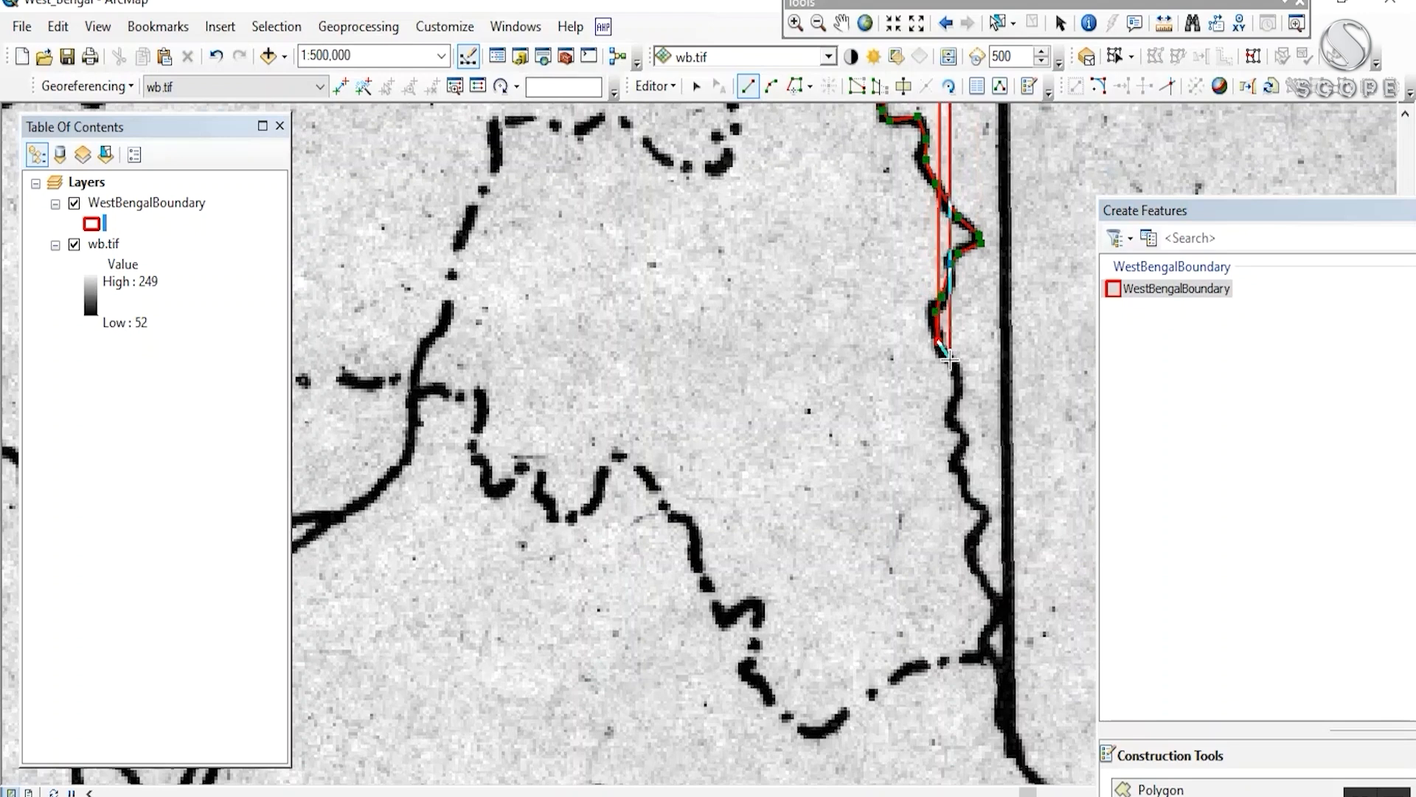
- Continue the WestBengalBoundary polygon south along the winding eastern border beside the vertical meridian line
left_click(948, 427)
left_click(960, 435)
left_click(955, 466)
left_click_drag(957, 468, 911, 264)
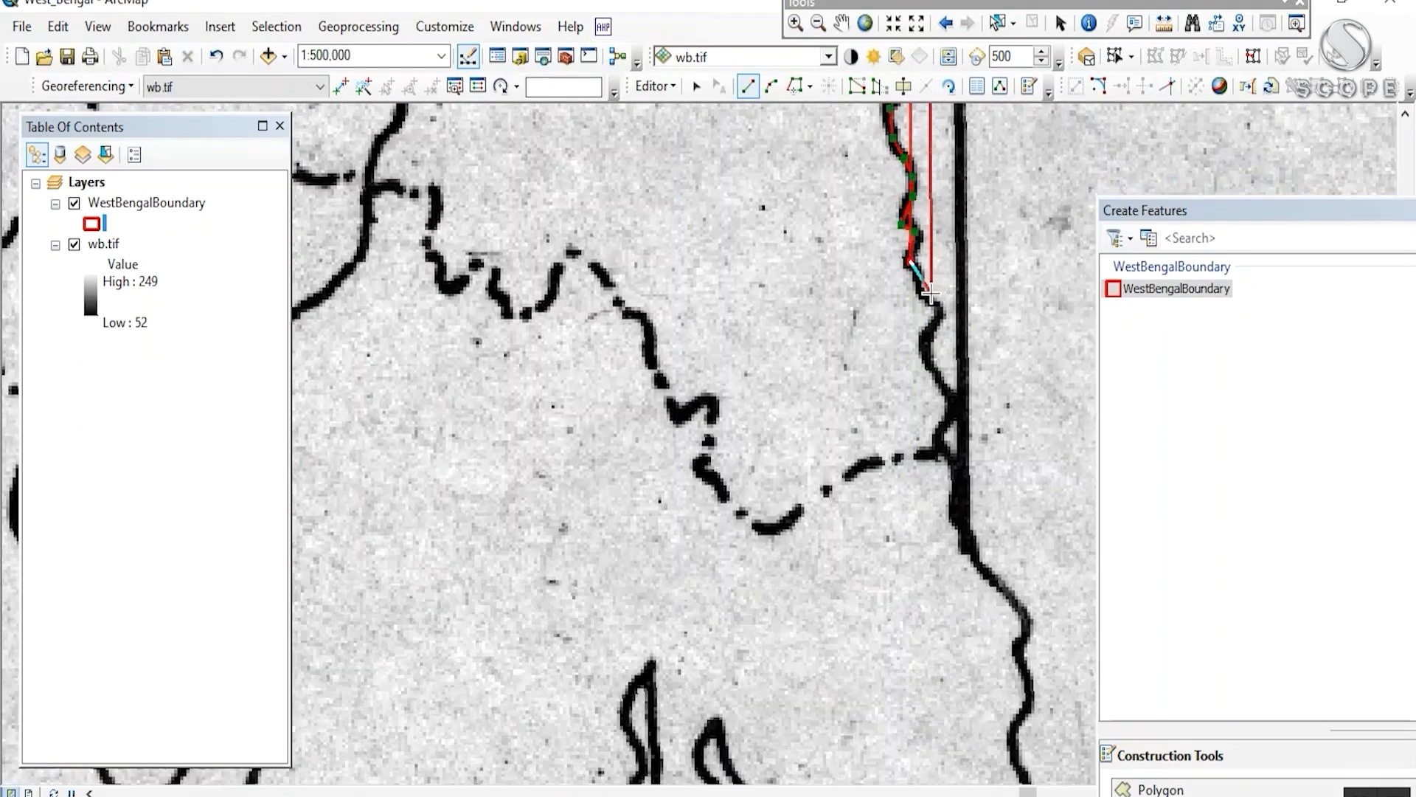
scroll(878, 244, "down", 2)
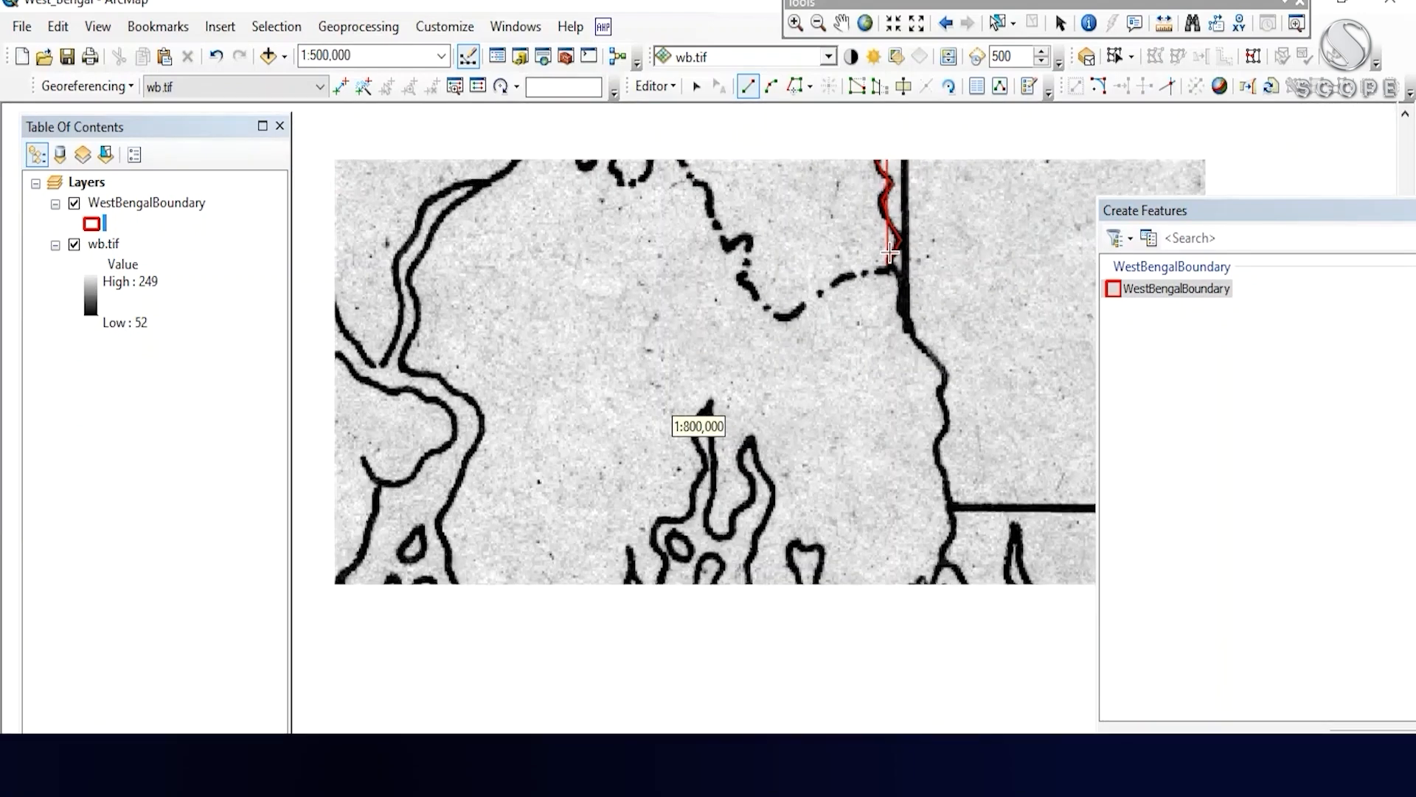
- Trace the eastern border past its junction with the dash-dot line and southeast along the river line below it
left_click(898, 269)
left_click(903, 298)
left_click(907, 333)
left_click(941, 363)
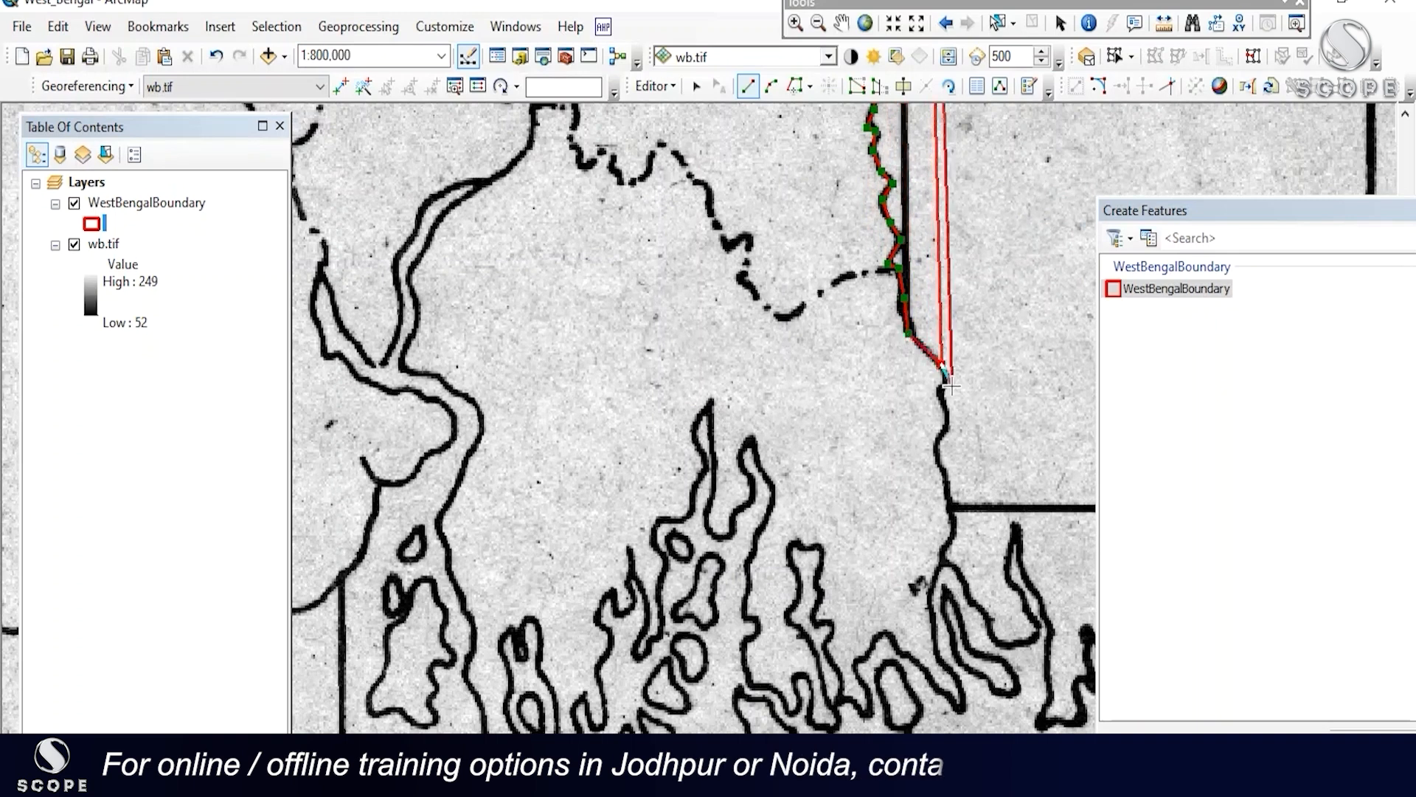
left_click(947, 380)
left_click(940, 396)
left_click(946, 427)
left_click(937, 448)
- Extend the boundary south past the horizontal grid line to the head of the easternmost coastal inlet
left_click_drag(933, 442, 930, 316)
scroll(930, 316, "up", 1)
left_click(943, 346)
left_click(950, 379)
left_click(938, 462)
left_click_drag(938, 463, 776, 325)
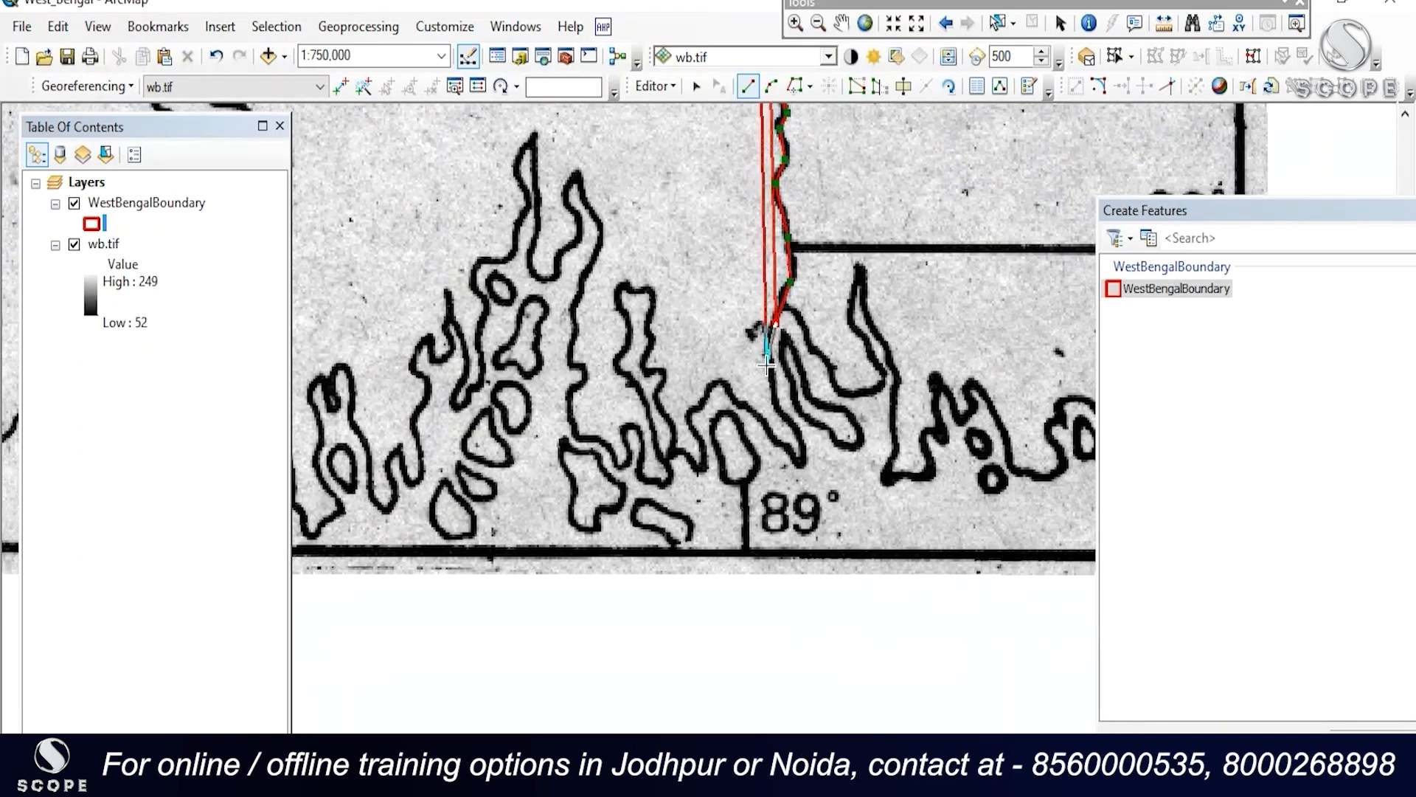
- Trace the boundary down the inlet's west bank and around the first coastal headland above the 89° label
left_click(776, 403)
left_click(800, 426)
left_click(804, 461)
left_click(746, 404)
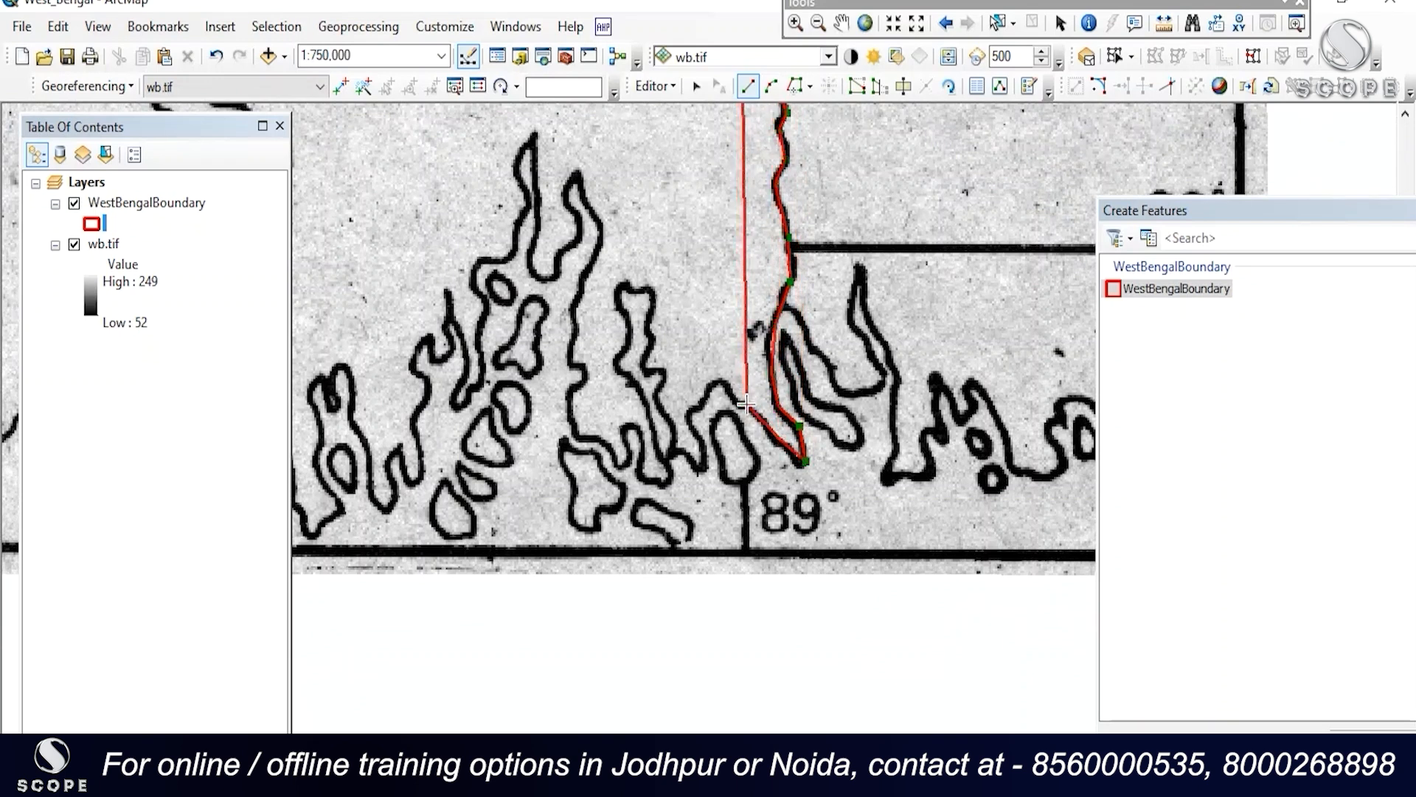
left_click(709, 457)
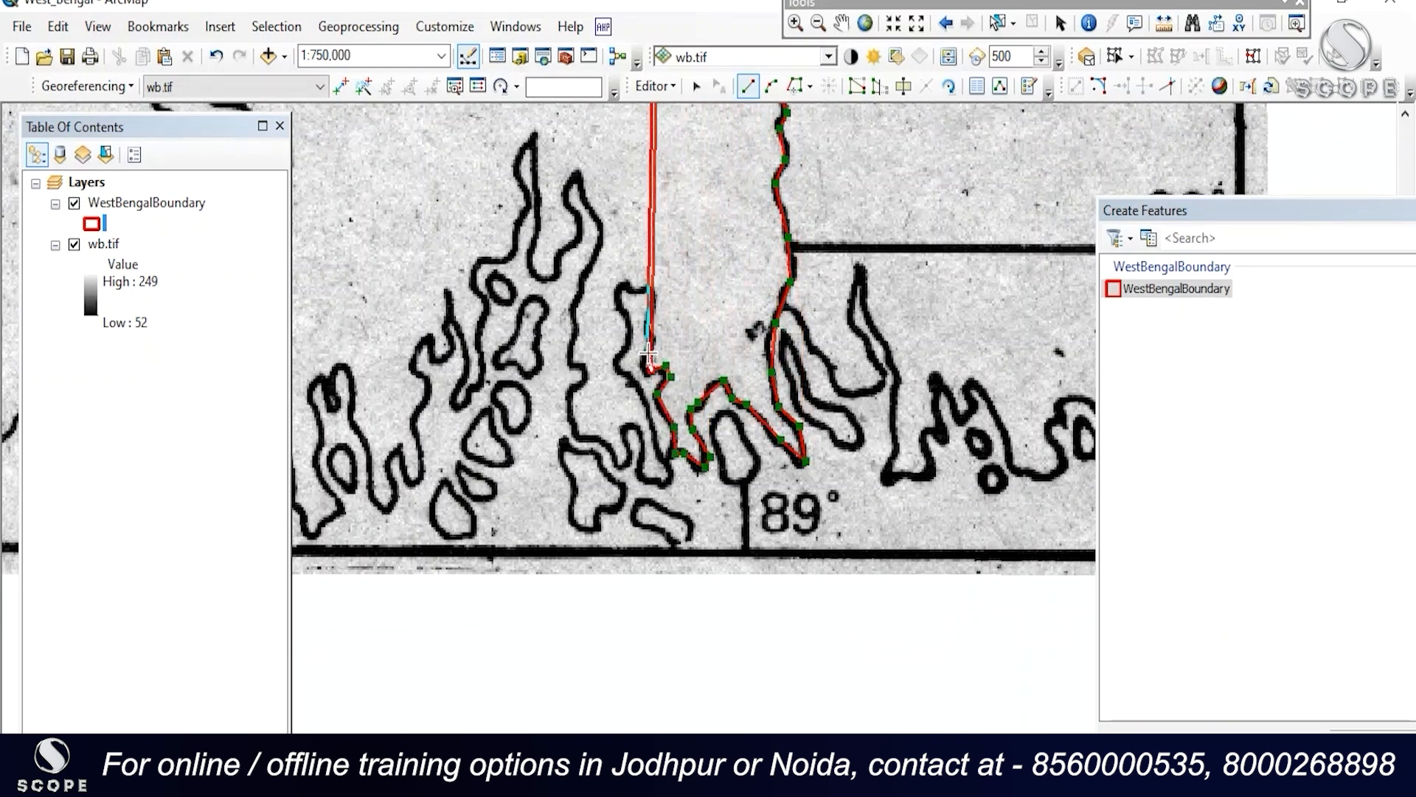
- Trace around the head of the narrow inlet northwest of the 89° label and back down its west bank
left_click(623, 311)
left_click(630, 337)
left_click_drag(630, 337, 745, 186)
left_click(769, 273)
left_click(778, 306)
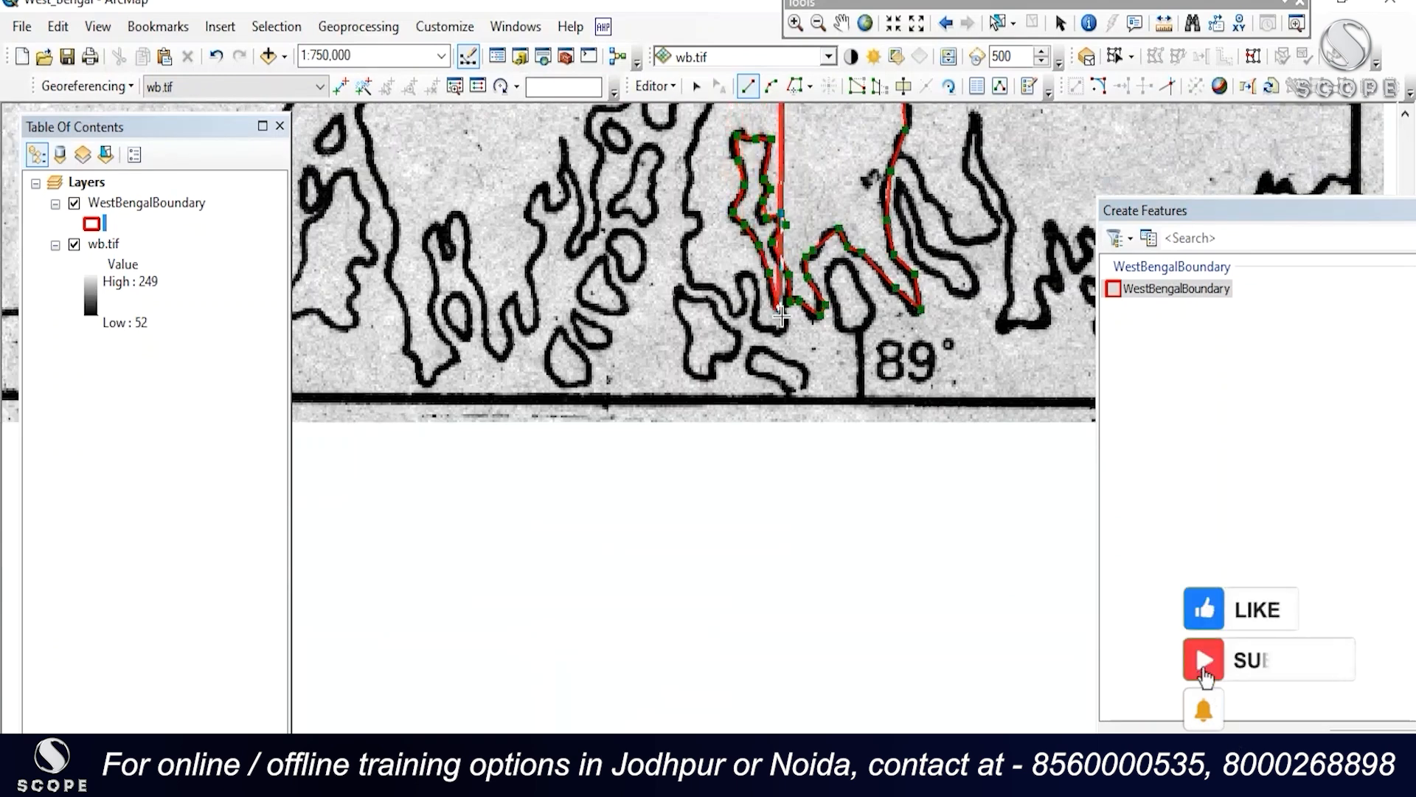
- Trace around the headland at the narrow inlet's mouth and west along the shore above the small islands
left_click(788, 325)
left_click(782, 330)
left_click(764, 327)
left_click(756, 321)
left_click(756, 293)
left_click(752, 274)
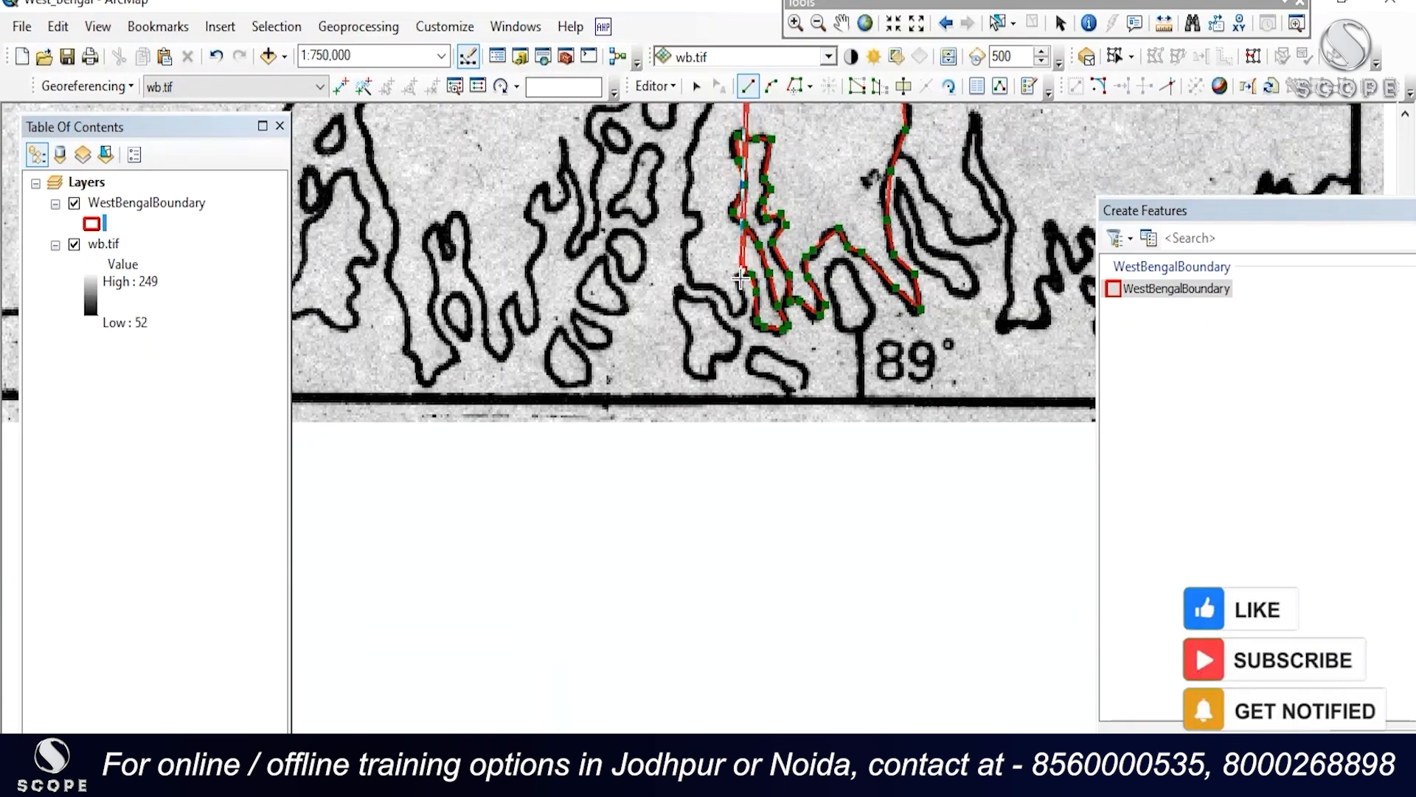
left_click(698, 284)
left_click(692, 276)
- Trace the boundary north up the east bank of the large two-pronged estuary
mouse_move(677, 183)
left_mouse_down()
mouse_move(781, 398)
mouse_move(780, 647)
left_mouse_up()
left_click(775, 372)
left_click(773, 366)
left_click(772, 350)
scroll(780, 648, "up", 1)
left_click(781, 642)
left_click(781, 590)
- Outline the estuary's eastern prong up to its tip and back down its west side, undoing the misplaced point
left_click(802, 559)
left_click(817, 509)
left_click(824, 478)
left_click(801, 442)
left_click(791, 404)
left_click(769, 421)
left_click(768, 447)
left_click(792, 481)
left_click(789, 498)
left_click(762, 516)
left_click(751, 539)
key("ctrl+z")
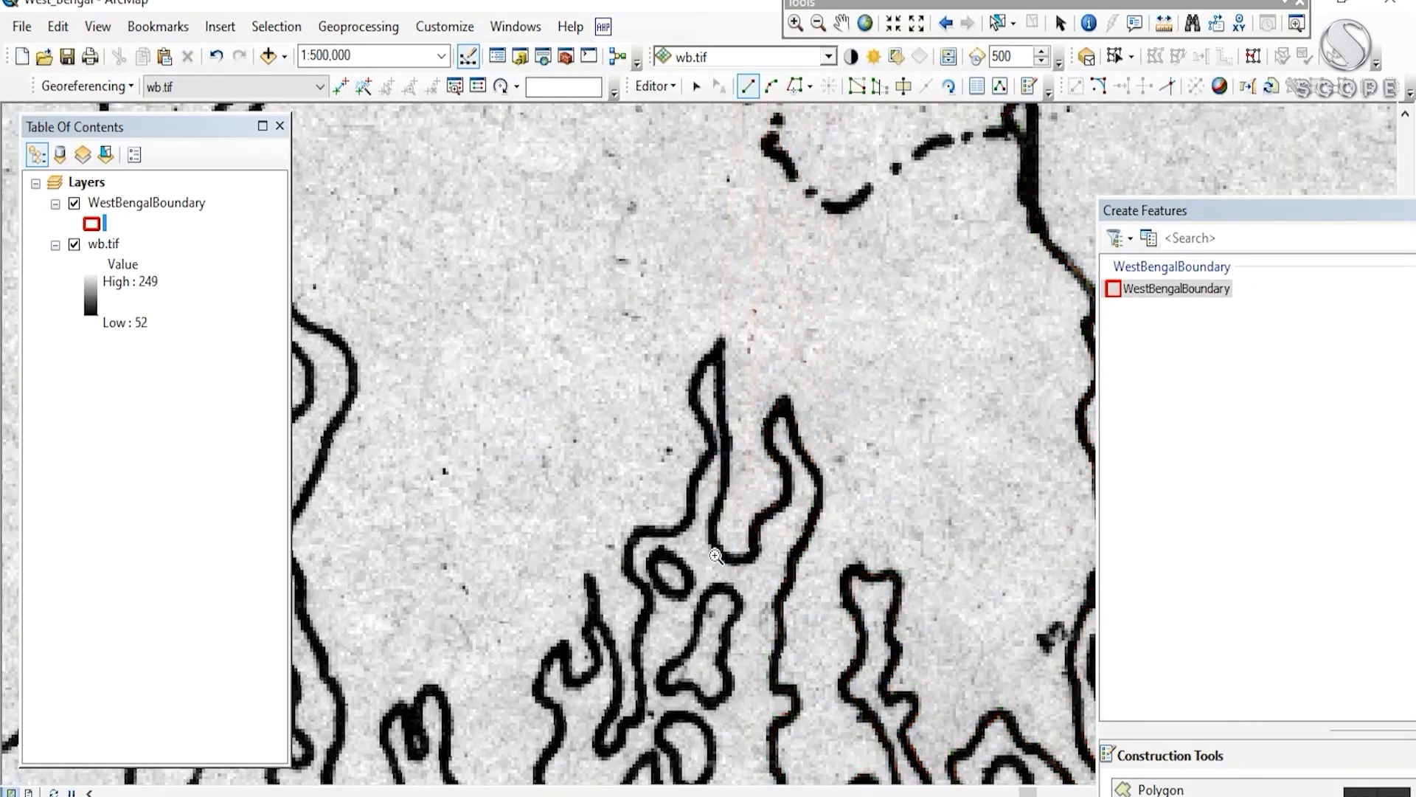
- Trace across the land between the prongs, then around the tip of the estuary's taller western prong
left_click(761, 554)
left_click(732, 553)
left_click(715, 550)
left_click(720, 474)
left_click(729, 422)
left_click(720, 343)
left_click(698, 376)
left_click(694, 404)
left_click(709, 436)
left_click(700, 469)
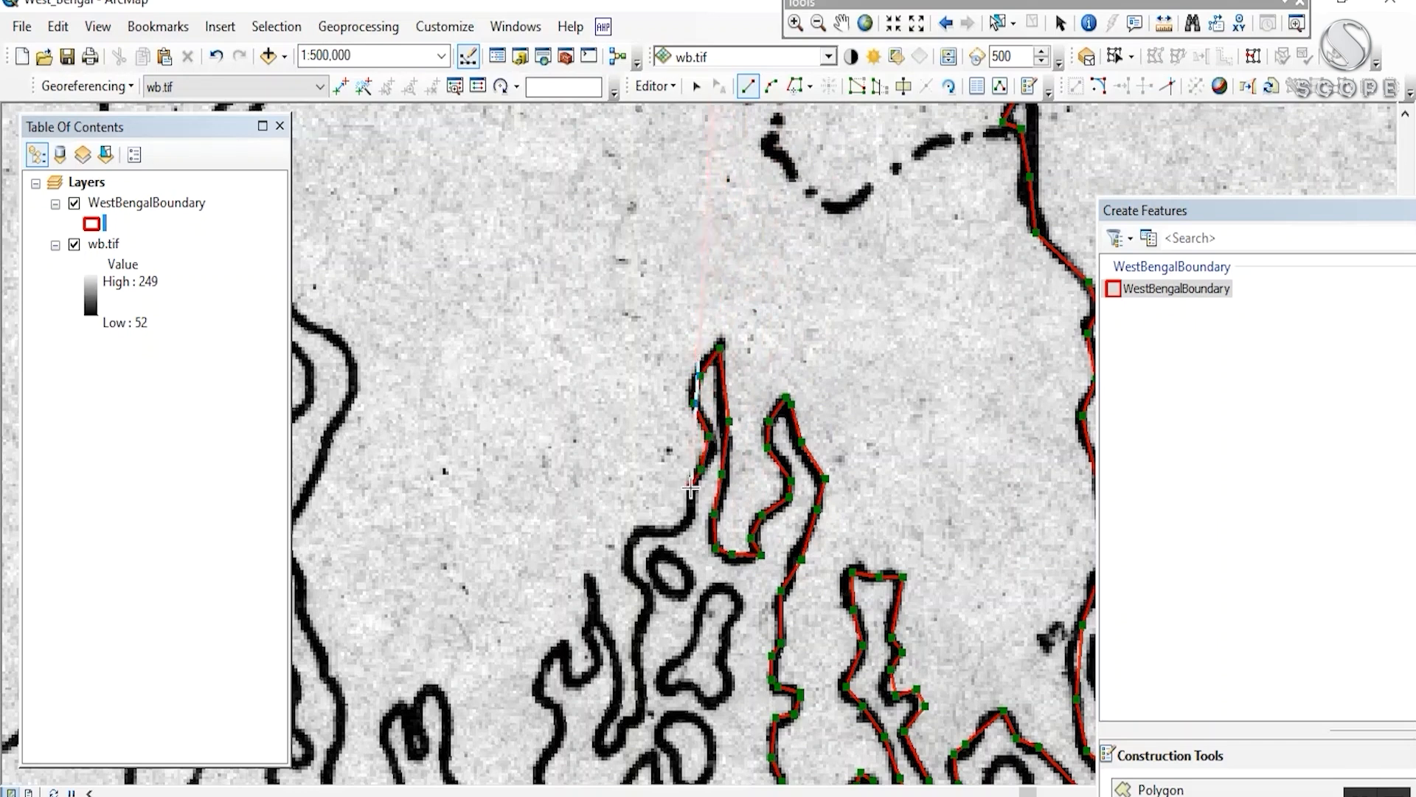
- Trace down from the western prong and along the estuary's west bank beside the small islands
left_click(684, 522)
left_click(659, 530)
left_click(642, 524)
left_click_drag(643, 524, 744, 316)
left_click(728, 345)
left_click(747, 387)
left_click(734, 455)
left_click(744, 499)
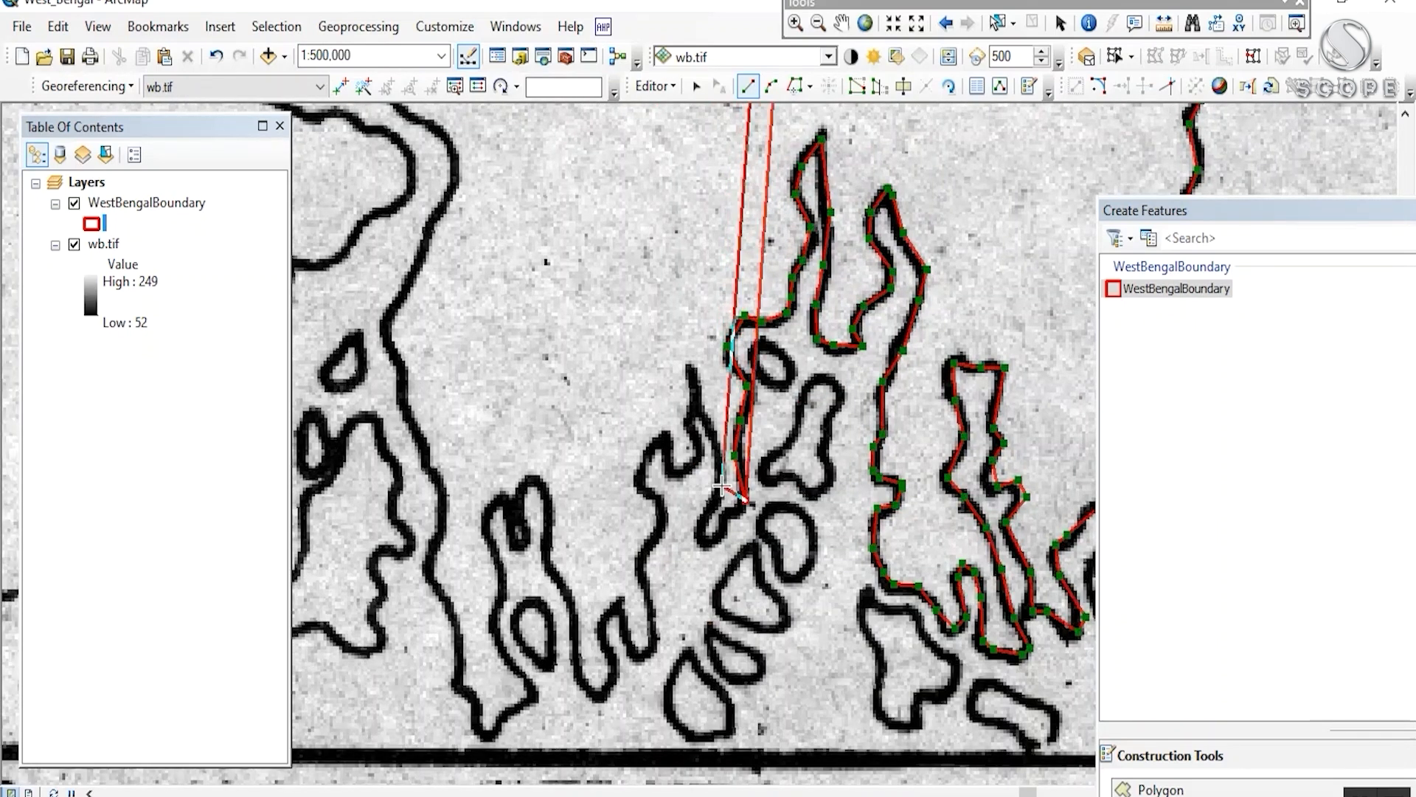
- Trace around the small headland west of the islands and up to the tip of the thin spike-shaped inlet
left_click(730, 514)
left_click(724, 536)
left_click(711, 549)
left_click(697, 535)
left_click(712, 511)
left_click(718, 483)
left_click(715, 442)
left_click(707, 415)
left_click(699, 395)
- Trace down the spike-shaped inlet's west side and around the small bulge beside it, undoing the last misplaced point
left_click(689, 421)
left_click(694, 448)
left_click(687, 468)
left_click(671, 474)
left_click(643, 462)
left_click(640, 478)
left_click(639, 502)
key("ctrl+z")
- Trace the shoreline south from the small bulge to the tip of the next headland
left_click(660, 499)
left_click(663, 521)
left_click(647, 543)
left_click(641, 579)
left_click(653, 617)
left_click(658, 647)
left_click(645, 661)
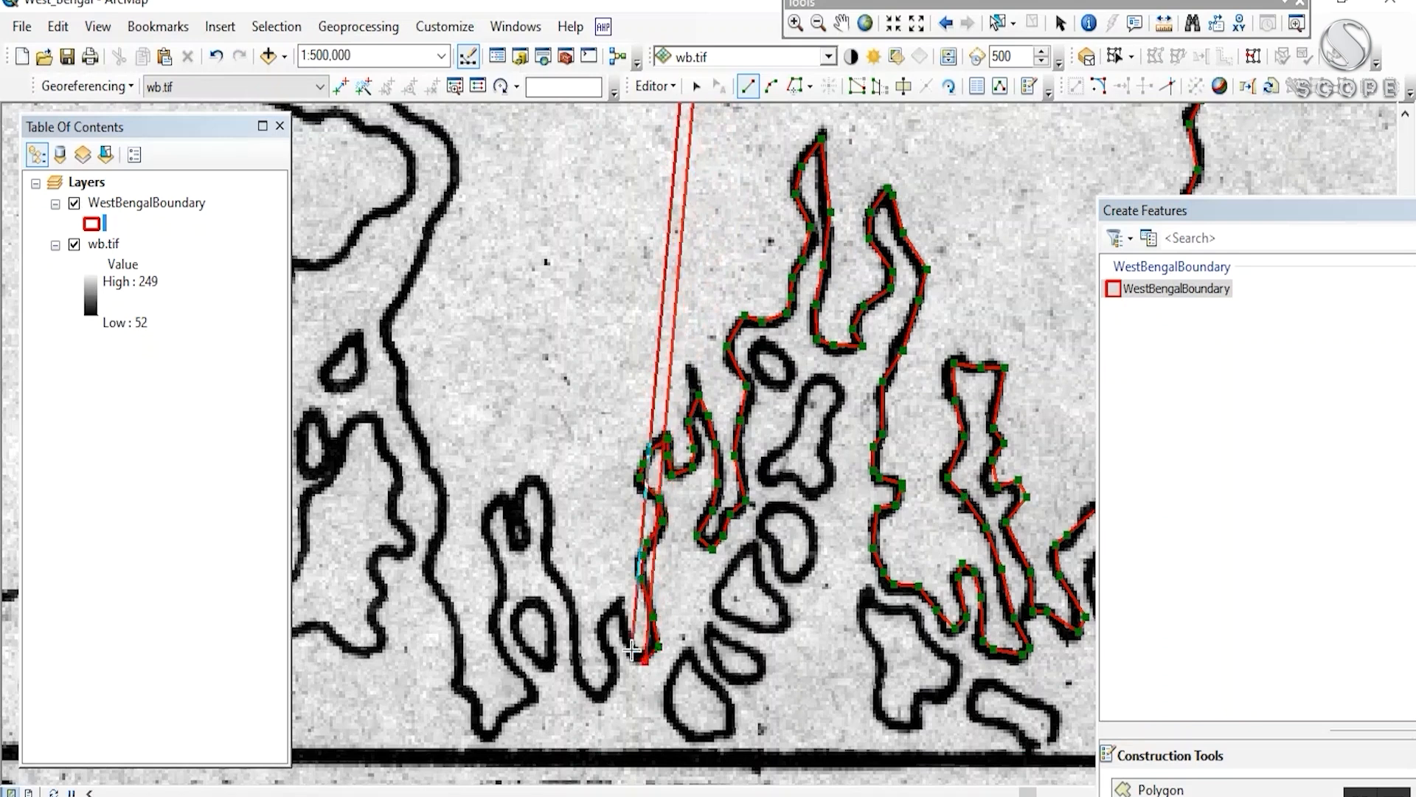
- Outline the short narrow inlet west of the headland and the bottom of the adjoining point of land
left_click(631, 650)
left_click(621, 611)
left_click(612, 607)
left_click(601, 624)
left_click(613, 661)
left_click(613, 690)
left_click(593, 692)
left_click(581, 683)
- Trace up the east bank of the double-lobed inlet and around both lobes at its head
left_click(557, 568)
left_click(551, 535)
left_click(546, 488)
left_click(534, 474)
left_click(524, 496)
left_click(521, 520)
left_click(525, 546)
left_click(517, 547)
left_click(497, 495)
left_click(488, 518)
left_click(490, 544)
- Trace down the double-lobed inlet's west bank to the pointed headland just above the map frame
left_click(499, 565)
left_click(495, 609)
left_click(503, 648)
left_click(514, 670)
left_click(528, 689)
left_click(520, 710)
left_click(487, 738)
- Trace the boundary from the pointed headland north up the east bank of the wide western estuary
left_click(476, 714)
left_click(463, 687)
left_click(452, 624)
left_click(430, 579)
left_click(434, 540)
left_click(447, 503)
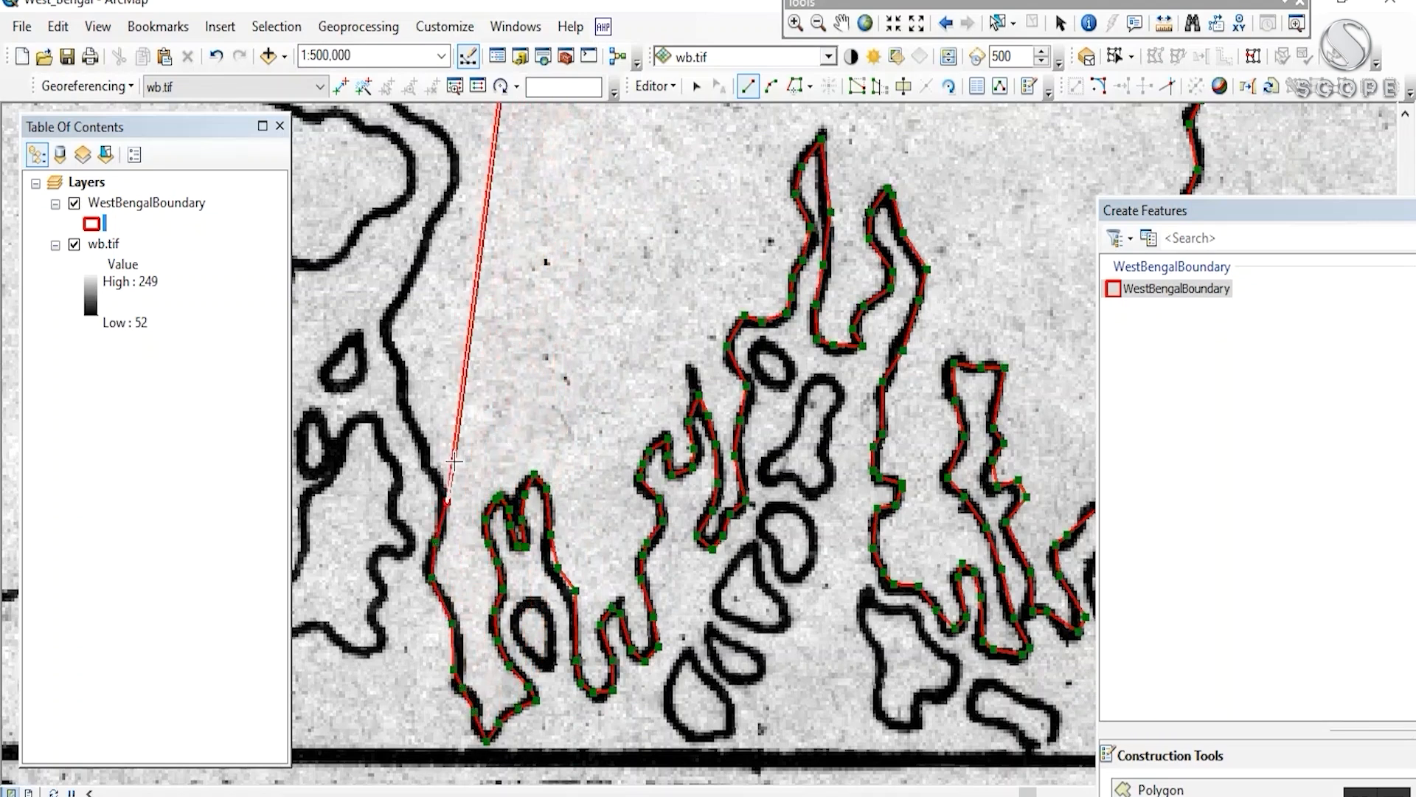
- Extend the boundary up the wide estuary's east bank, past the islands, to the large river bend
left_click_drag(454, 461, 925, 573)
left_click(894, 562)
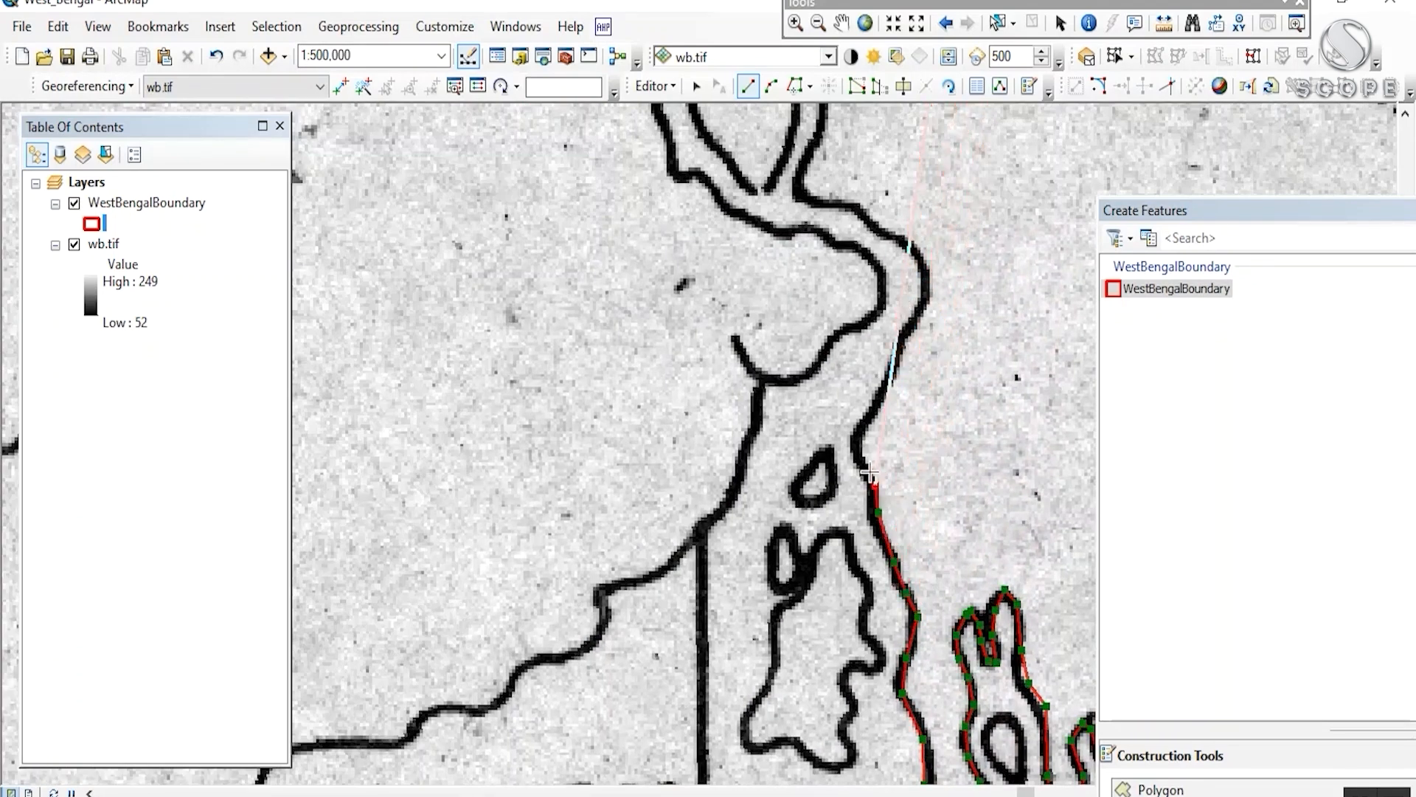
left_click(863, 451)
left_click(865, 416)
scroll(904, 407, "down", 1)
left_click_drag(906, 411, 875, 700)
left_click(866, 657)
left_click(887, 614)
left_click(894, 577)
- Trace northwest from the river bend to the fork and up the east bank of the river's eastern branch
left_click(847, 541)
left_click(820, 521)
left_click(792, 514)
left_click(795, 571)
left_click(824, 506)
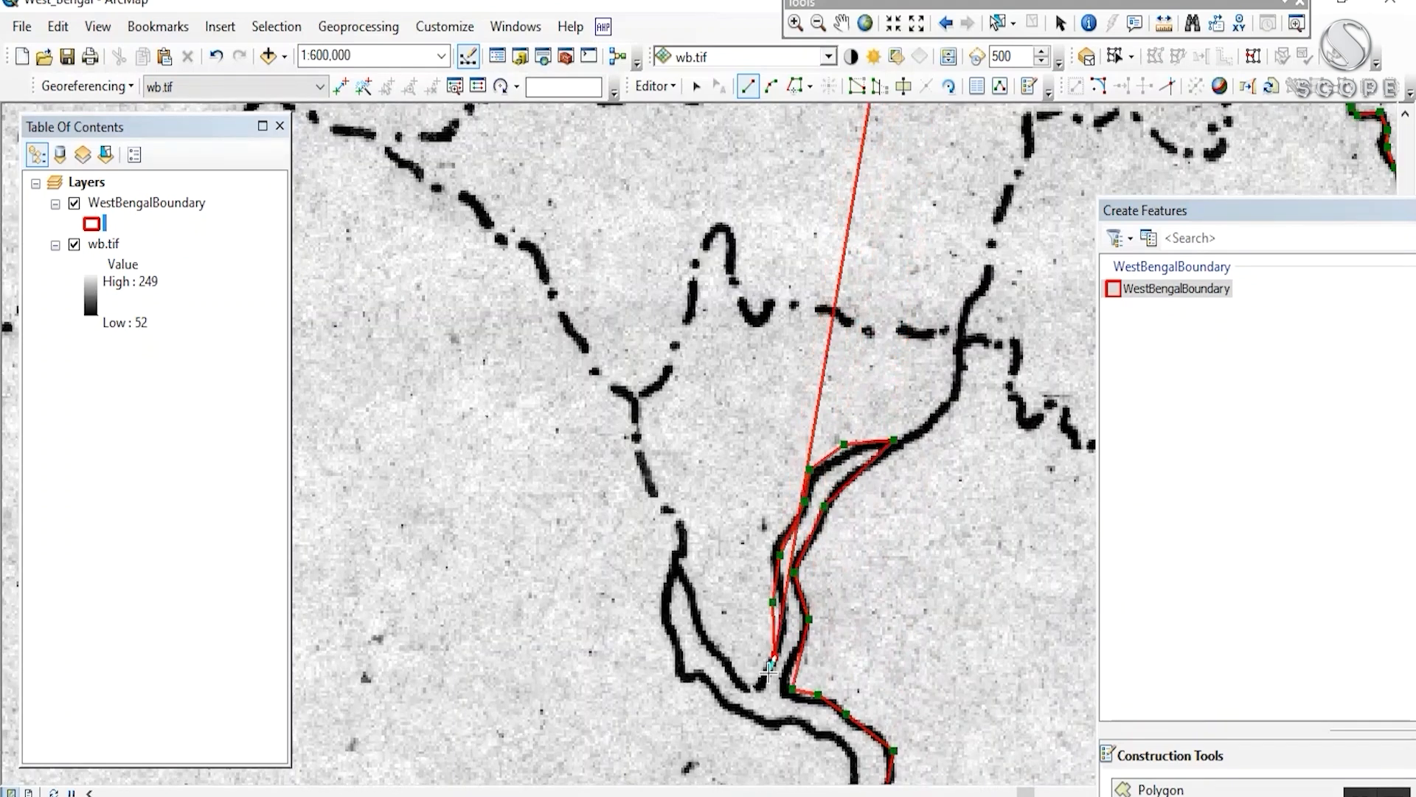
- Trace down the outer west bank of the river's western branch to below the fork
scroll(700, 501, "up", 3)
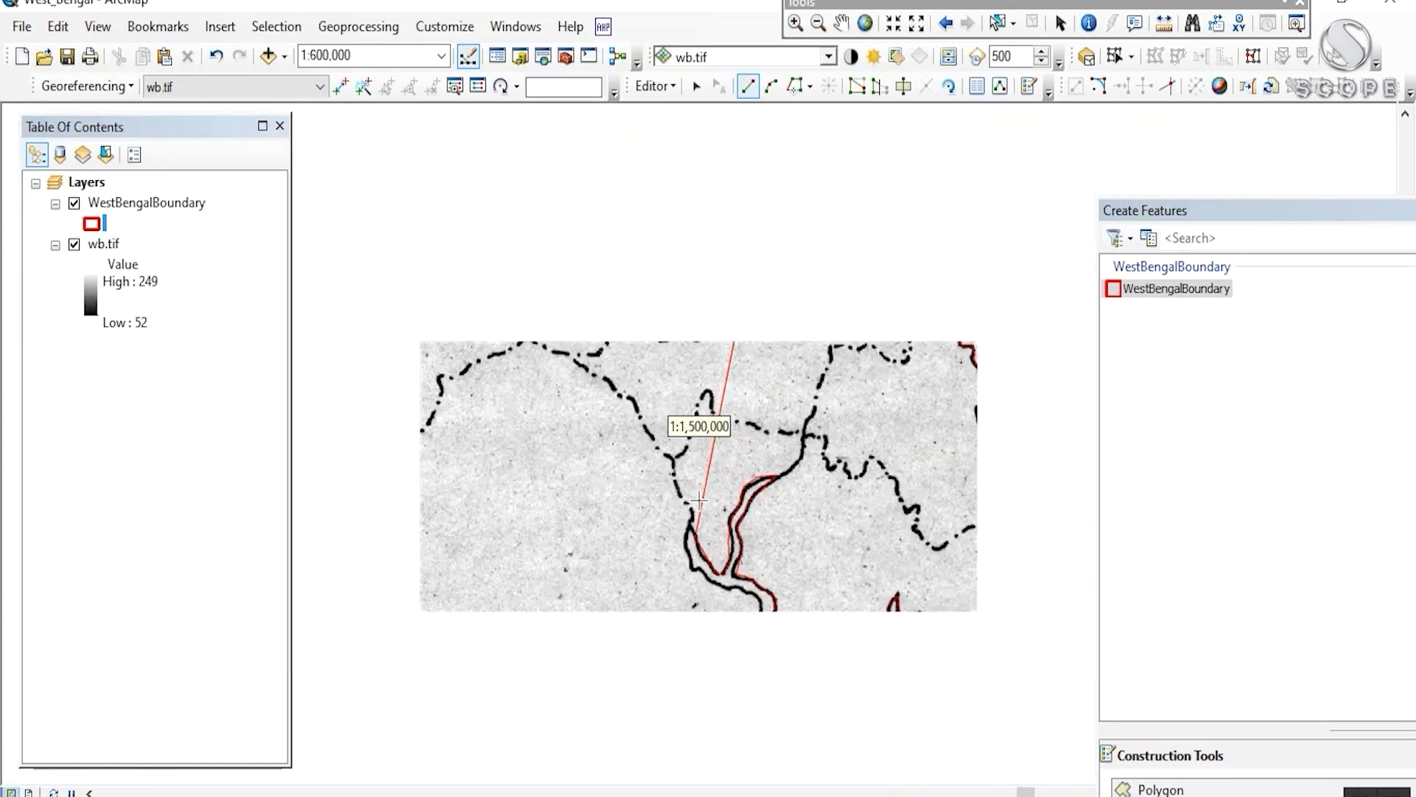
scroll(662, 524, "down", 2)
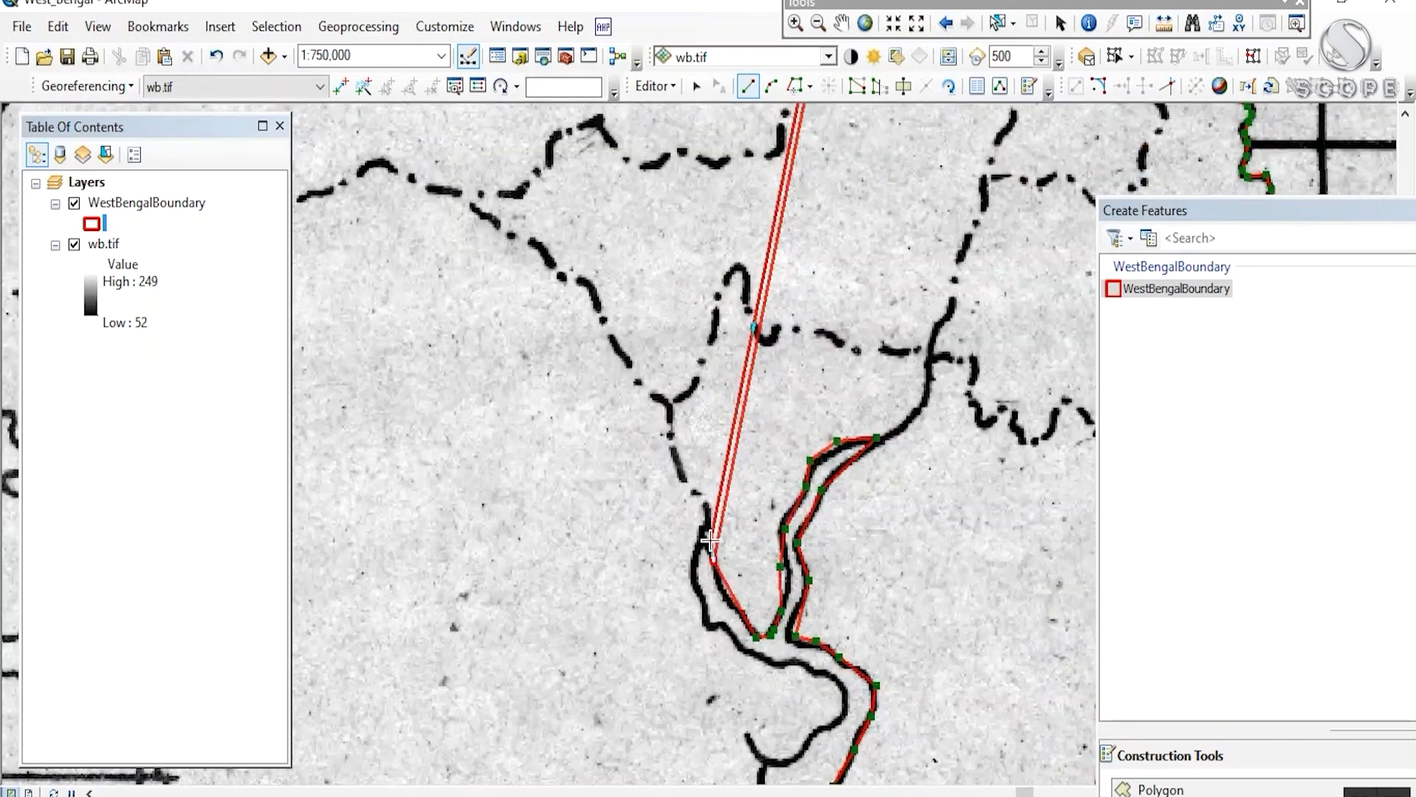
left_click(705, 599)
left_click(707, 622)
left_click(739, 645)
left_click(758, 662)
- Trace the river's west bank around the large bend, down to the small inlet below it
left_click(810, 670)
left_click(835, 683)
left_click(843, 712)
left_click_drag(841, 775, 958, 306)
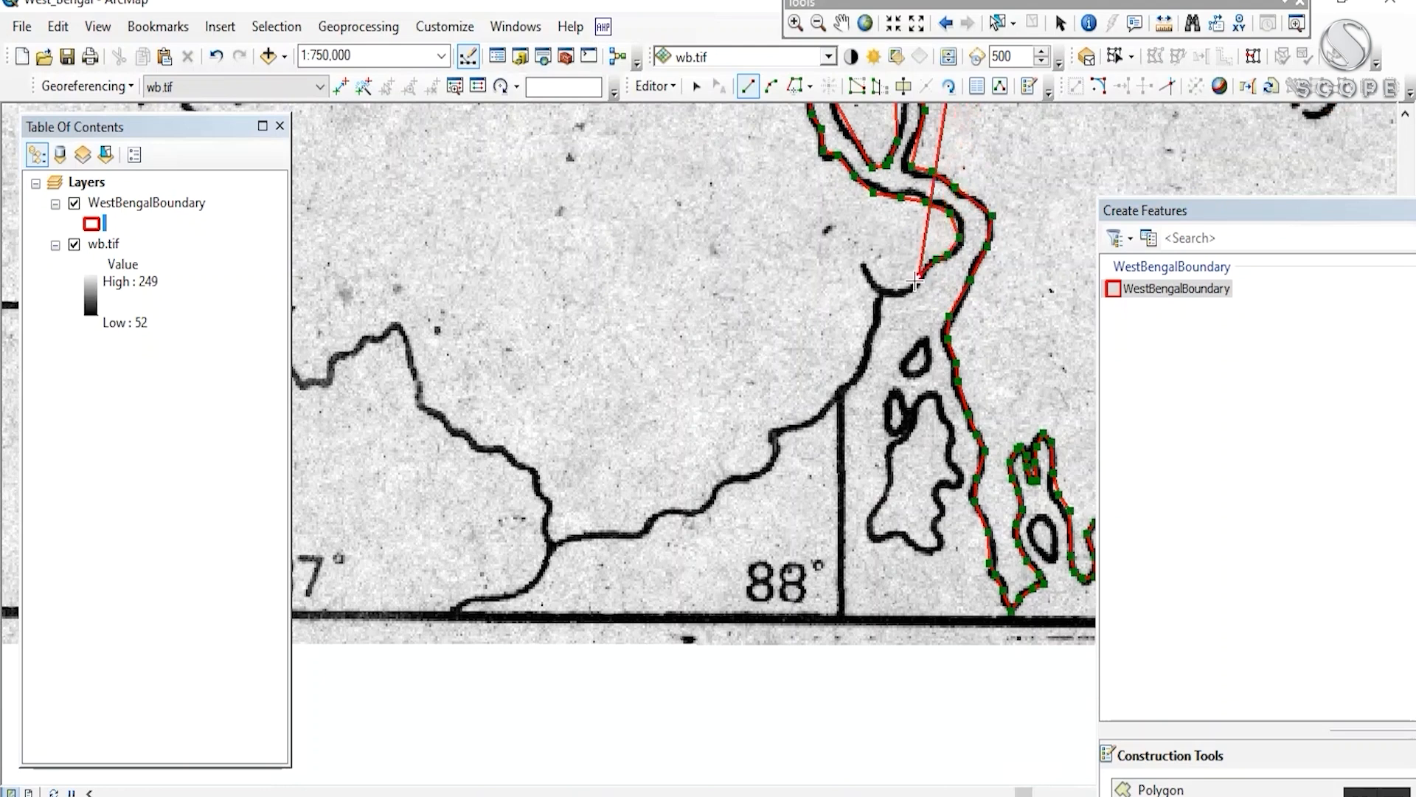
- Trace the coastline southwest from the inlet past the 88° meridian along the stepped shore
left_click(774, 455)
left_click(754, 473)
left_click(734, 478)
left_click(712, 496)
left_click(705, 507)
left_click(671, 512)
left_click(651, 520)
left_click_drag(634, 537, 938, 380)
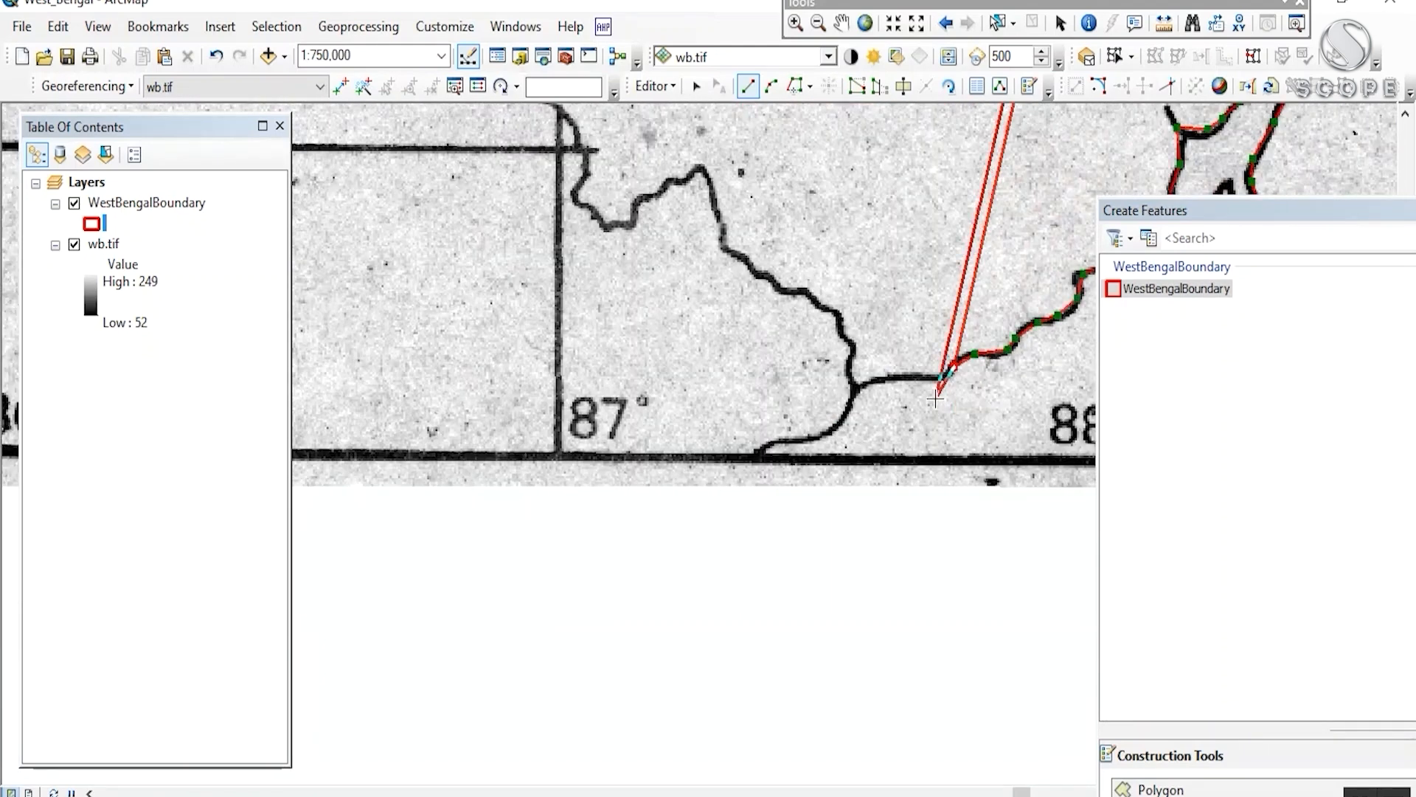
- Extend the boundary west to the coastline junction and turn it north onto the inland border
left_click(871, 378)
left_click(849, 387)
left_click(846, 369)
left_click_drag(853, 311, 910, 648)
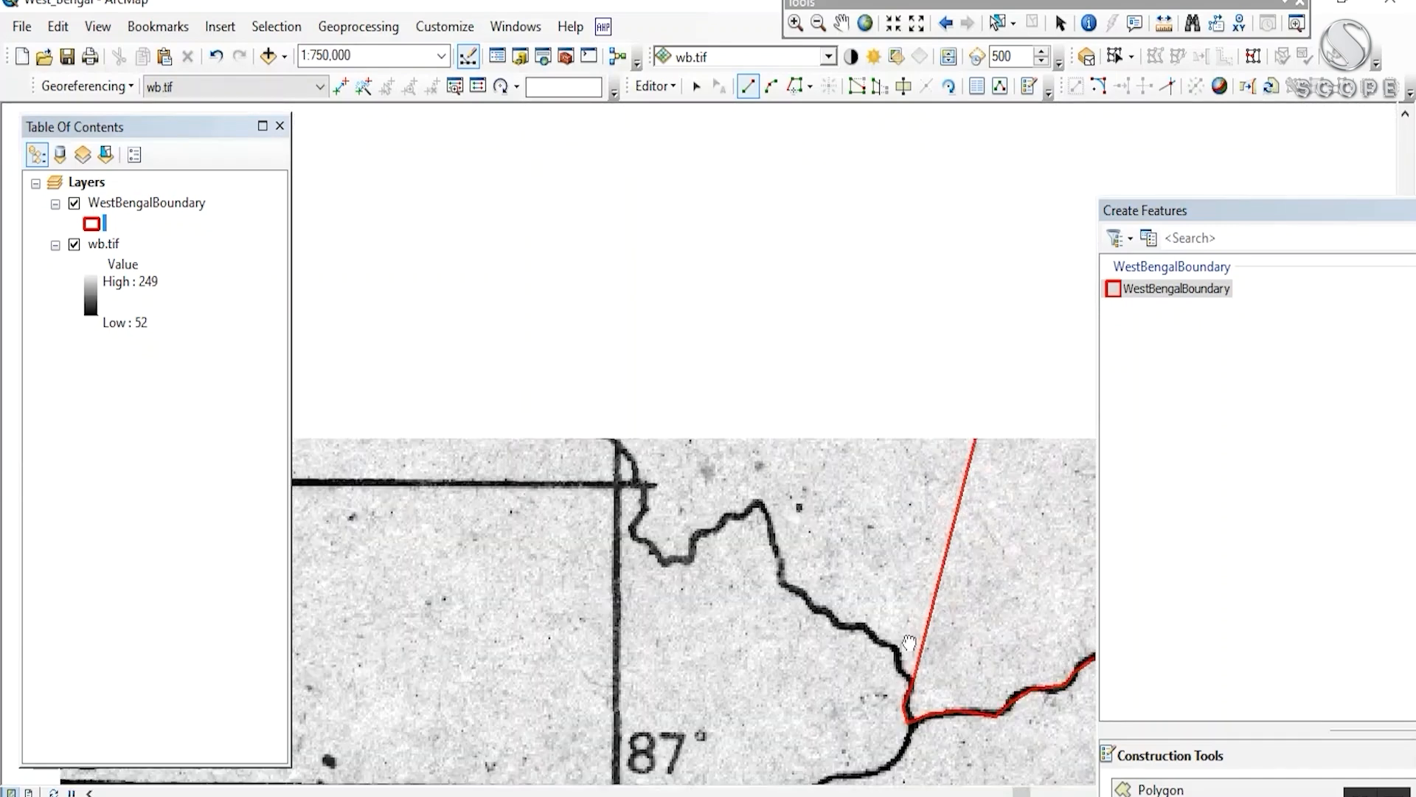
- Trace the inland border northwest from the coastline junction up to the sharp peak east of the 87° meridian
left_click(908, 690)
left_click(891, 649)
left_click(873, 636)
left_click(857, 618)
left_click(843, 621)
left_click(815, 608)
left_click(782, 582)
left_click(767, 524)
left_click_drag(758, 508, 921, 707)
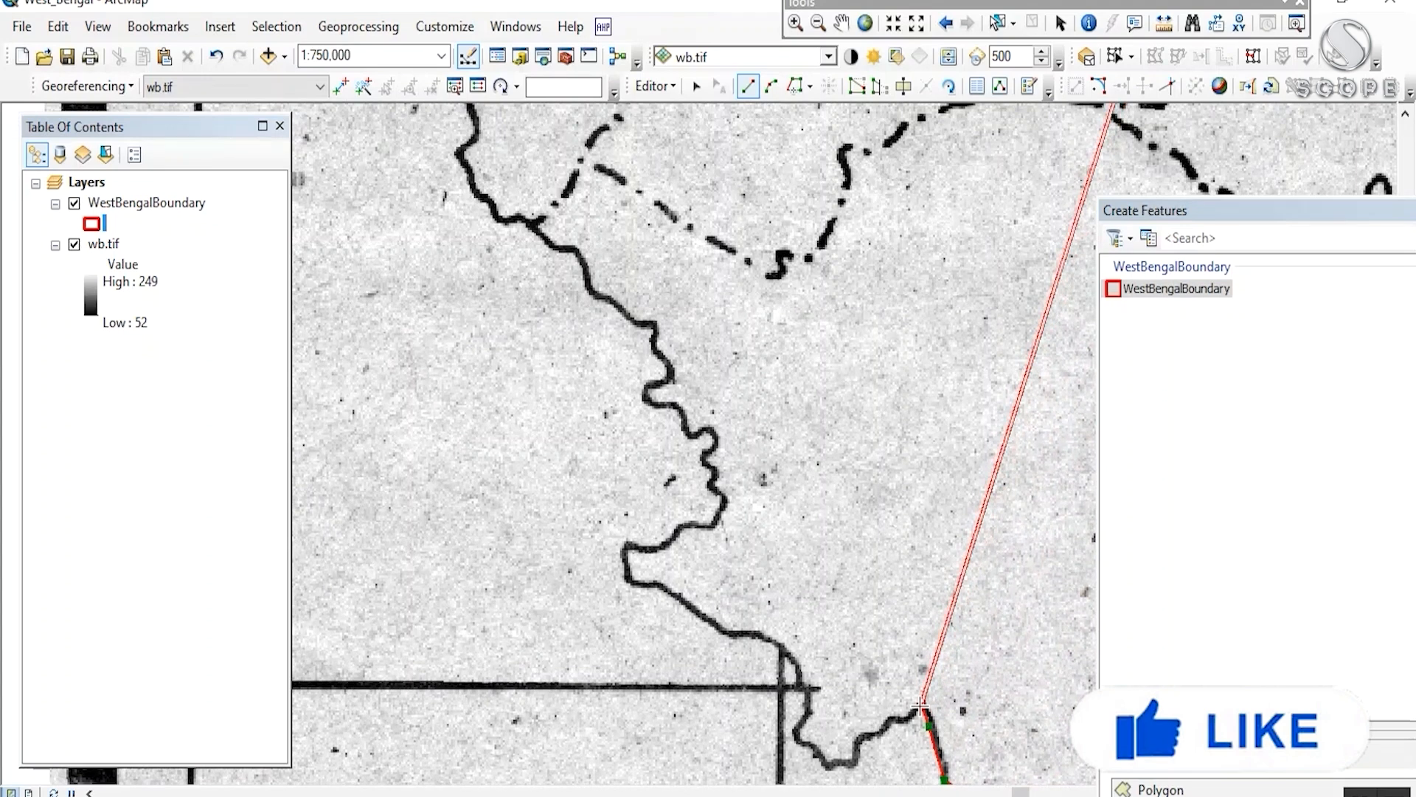
- Trace the border southwest from the sharp peak, around the dip beside the 87° meridian
left_click(912, 713)
left_click(897, 721)
left_click(889, 720)
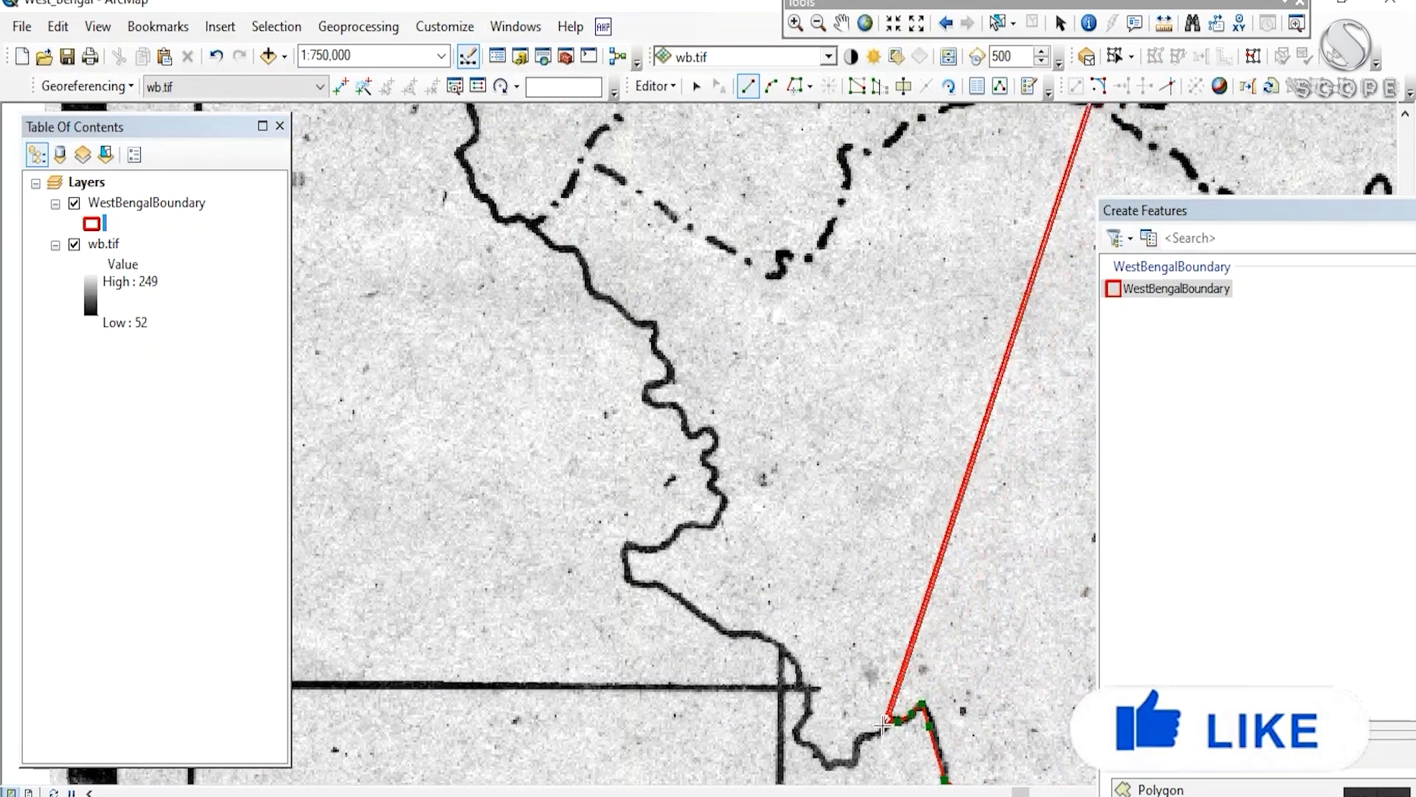
left_click(883, 725)
left_click(869, 737)
left_click(856, 742)
left_click(854, 759)
left_click(840, 767)
left_click(823, 764)
left_click(812, 751)
left_click(797, 740)
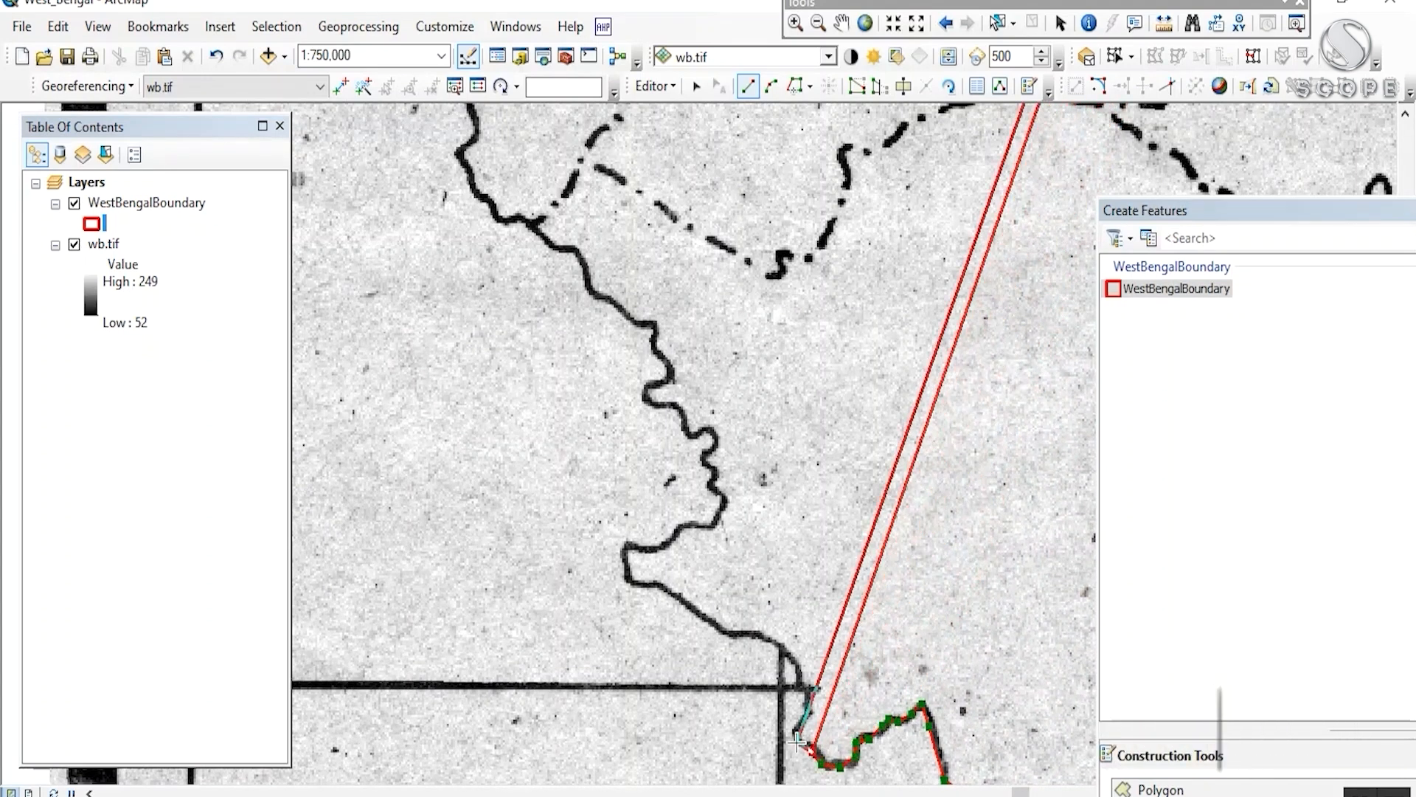
- Trace the border north past the 87° meridian and northwest to the squared western notch, undoing the last misplaced vertex
left_click(803, 690)
left_click(795, 668)
left_click(786, 653)
left_click(770, 634)
left_click(740, 626)
left_click(717, 630)
left_click(661, 583)
left_click(626, 578)
left_click(625, 547)
left_click(636, 536)
key("ctrl+z")
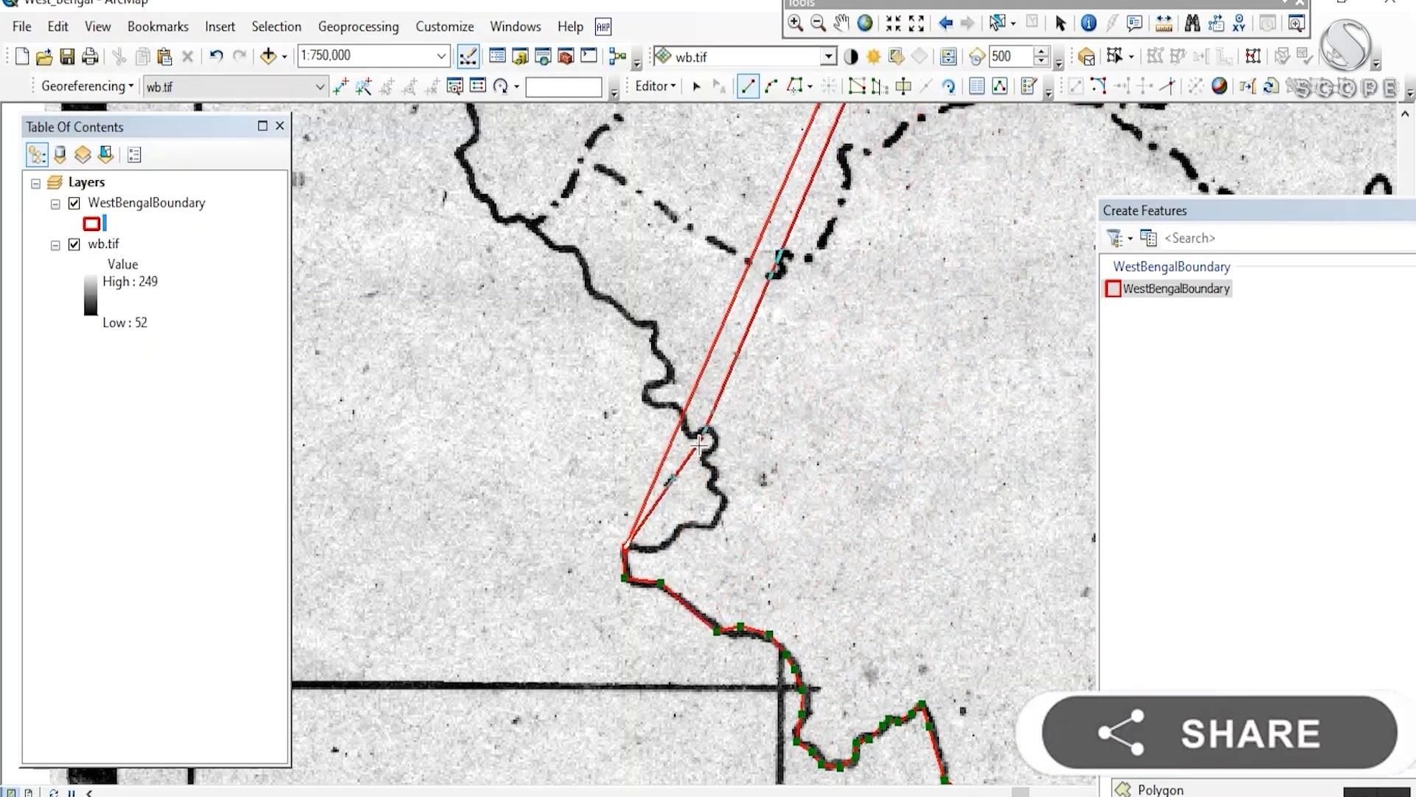
- Trace the border east from the squared notch and around the corner where it turns north
scroll(656, 520, "down", 2)
scroll(646, 544, "up", 1)
left_click(667, 572)
left_click(689, 543)
left_click(729, 536)
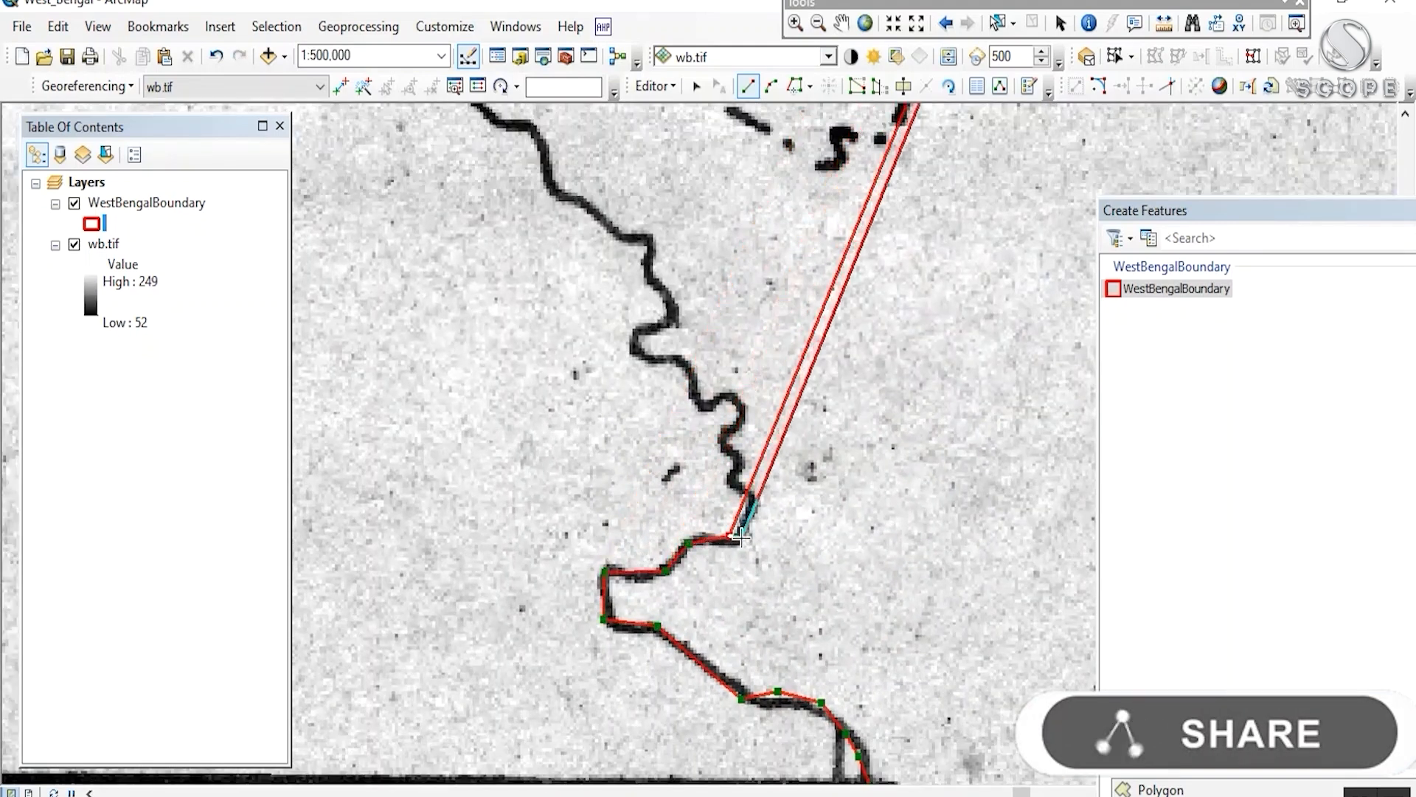
left_click(741, 538)
left_click(749, 509)
left_click(740, 489)
- Trace the border north through the tight wiggles to the hook-shaped bend
left_click(729, 476)
left_click(739, 452)
left_click(729, 438)
left_click(708, 399)
left_click(694, 388)
left_click(677, 361)
left_click(661, 357)
left_click(644, 349)
- Extend the boundary around the hook-shaped bend and northwest toward the dash-dot district line
left_click_drag(670, 310, 751, 670)
left_click(749, 649)
left_click(736, 633)
left_click(734, 595)
left_click(703, 593)
left_click(659, 552)
left_click(638, 544)
left_click_drag(623, 500, 631, 507)
- Trace the border northwest past the dash-dot district line junction and into the curve below the 23° line
scroll(631, 506, "up", 5)
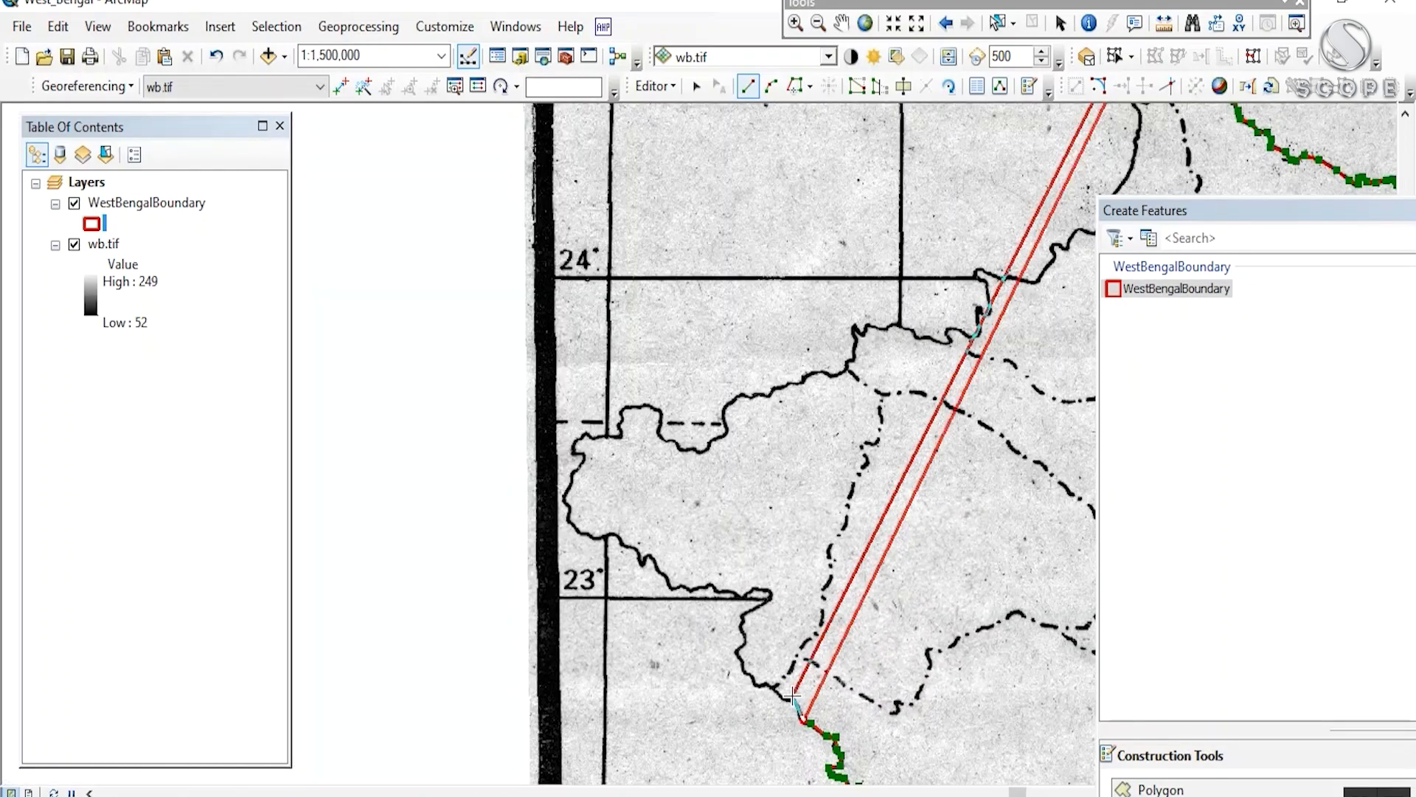
scroll(772, 615, "down", 4)
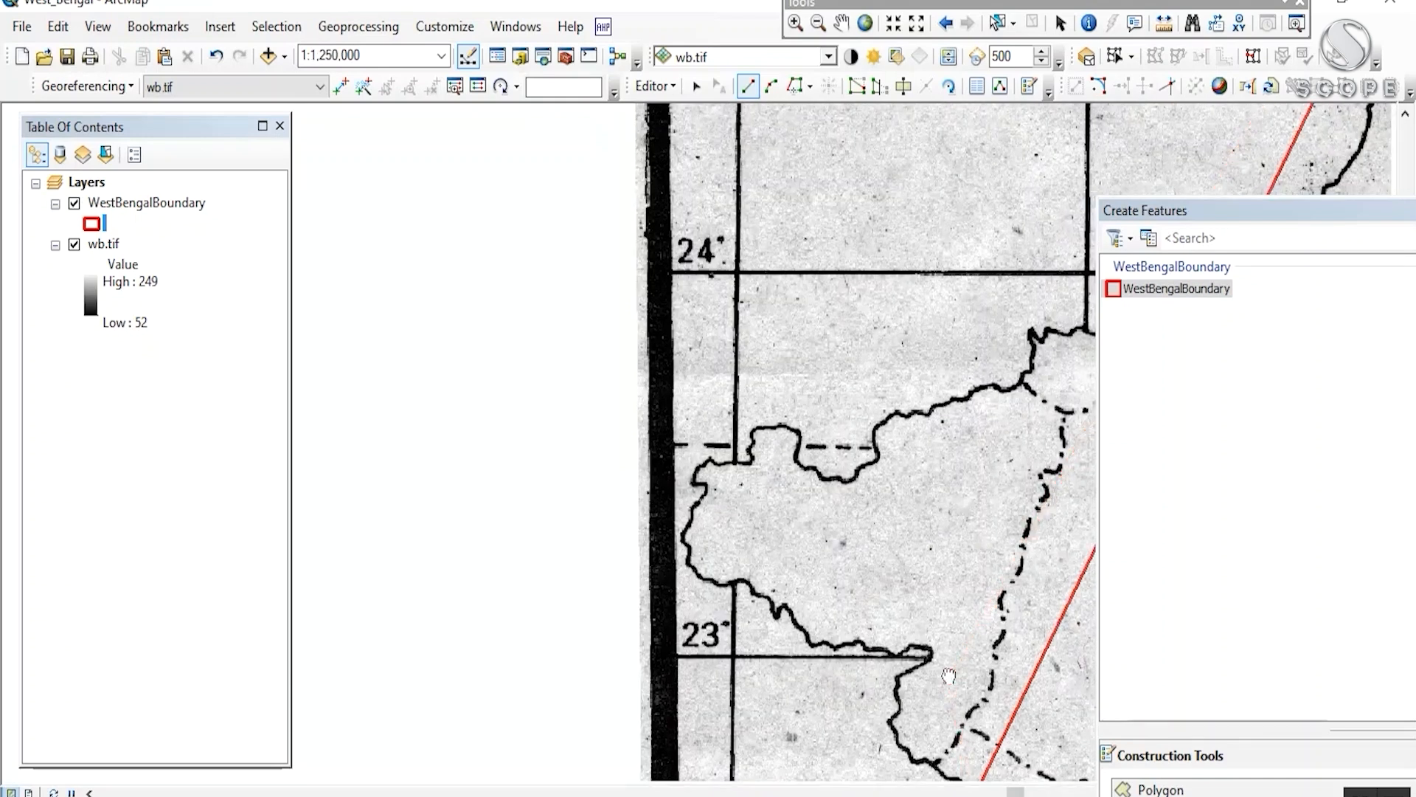
left_click(793, 580)
left_click(758, 551)
left_click(742, 553)
left_click(731, 530)
left_click(718, 526)
left_click(709, 501)
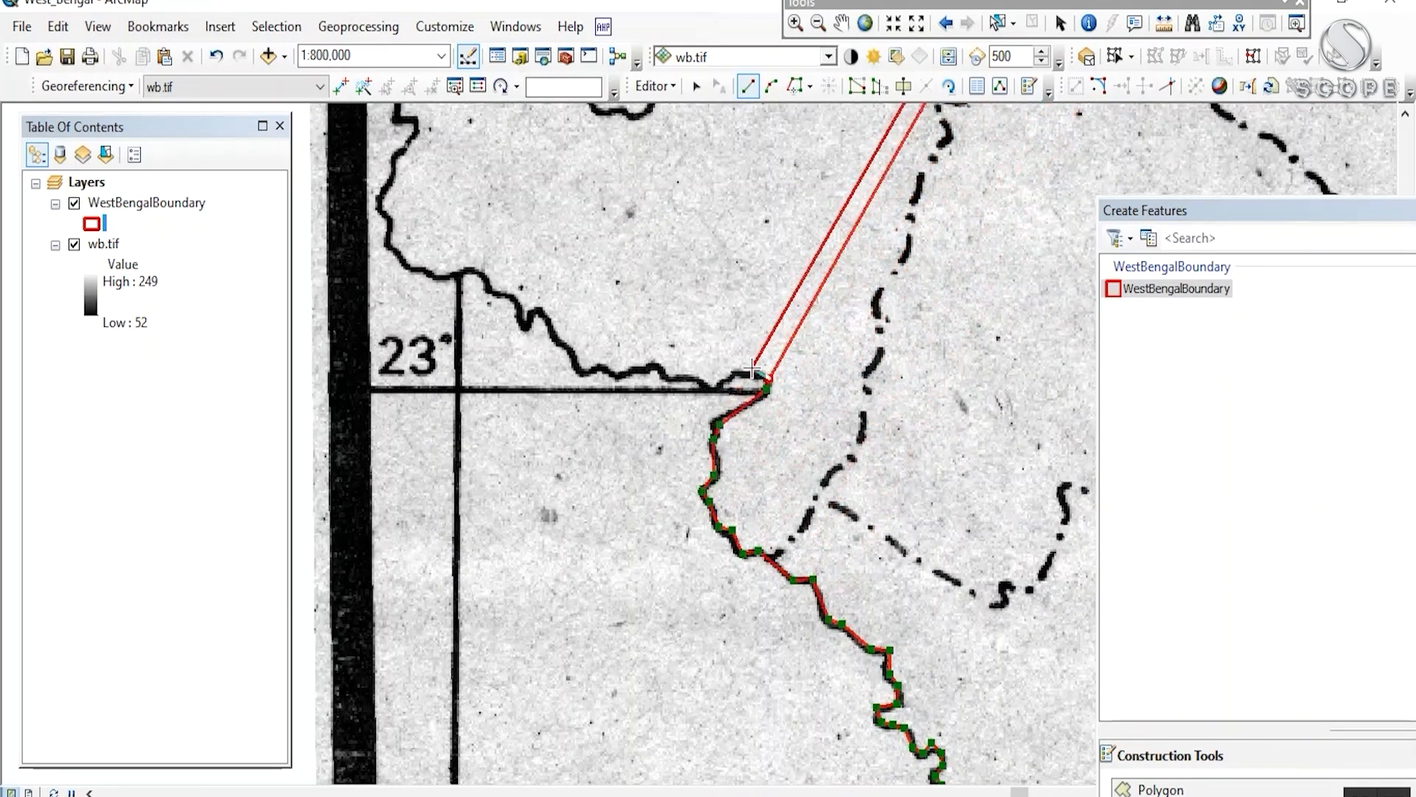
- Trace the border west from the tip at the 23° line, through the V-shaped notch, to the 86° meridian
mouse_move(700, 479)
left_mouse_down()
mouse_move(814, 642)
mouse_move(872, 642)
left_mouse_up()
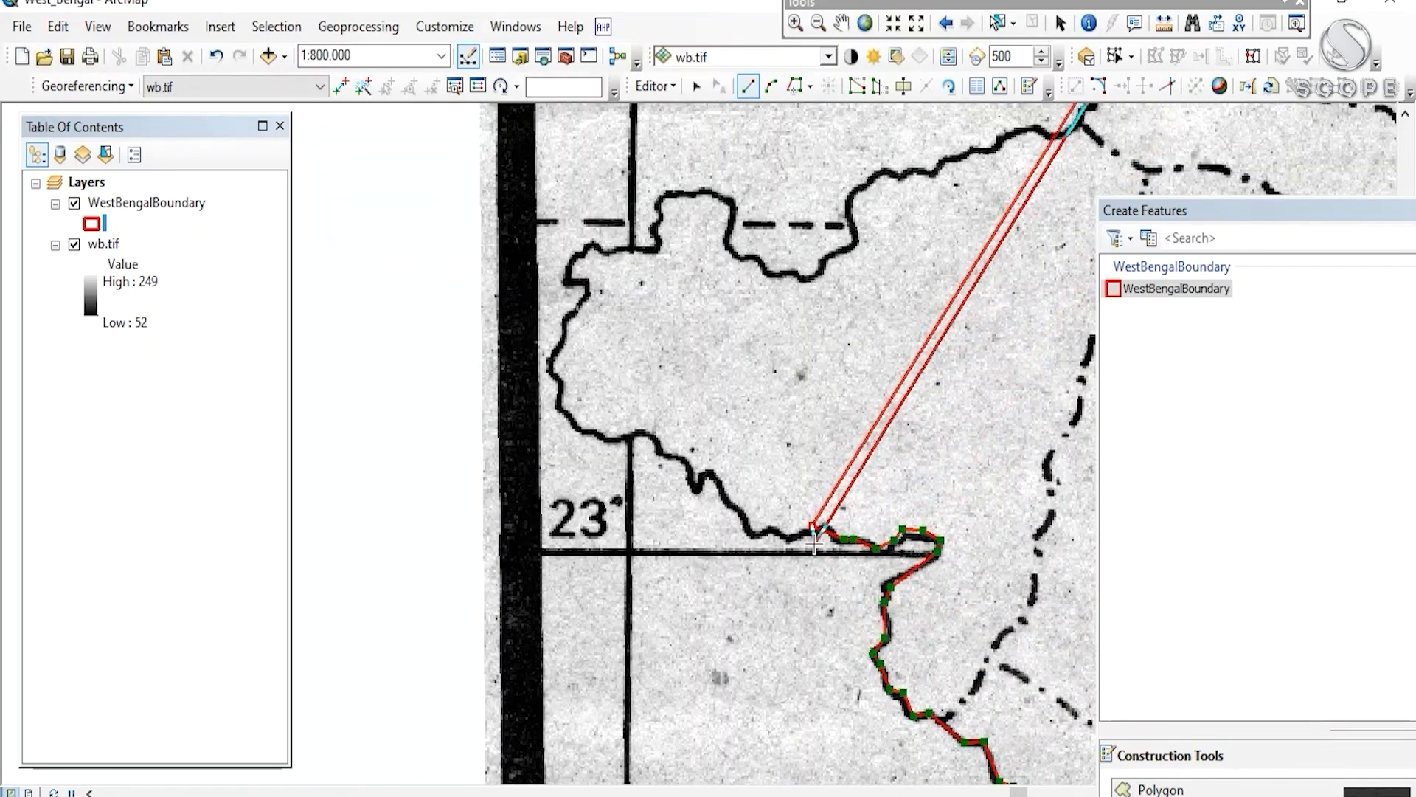
left_click(775, 527)
left_click(742, 525)
left_click(734, 506)
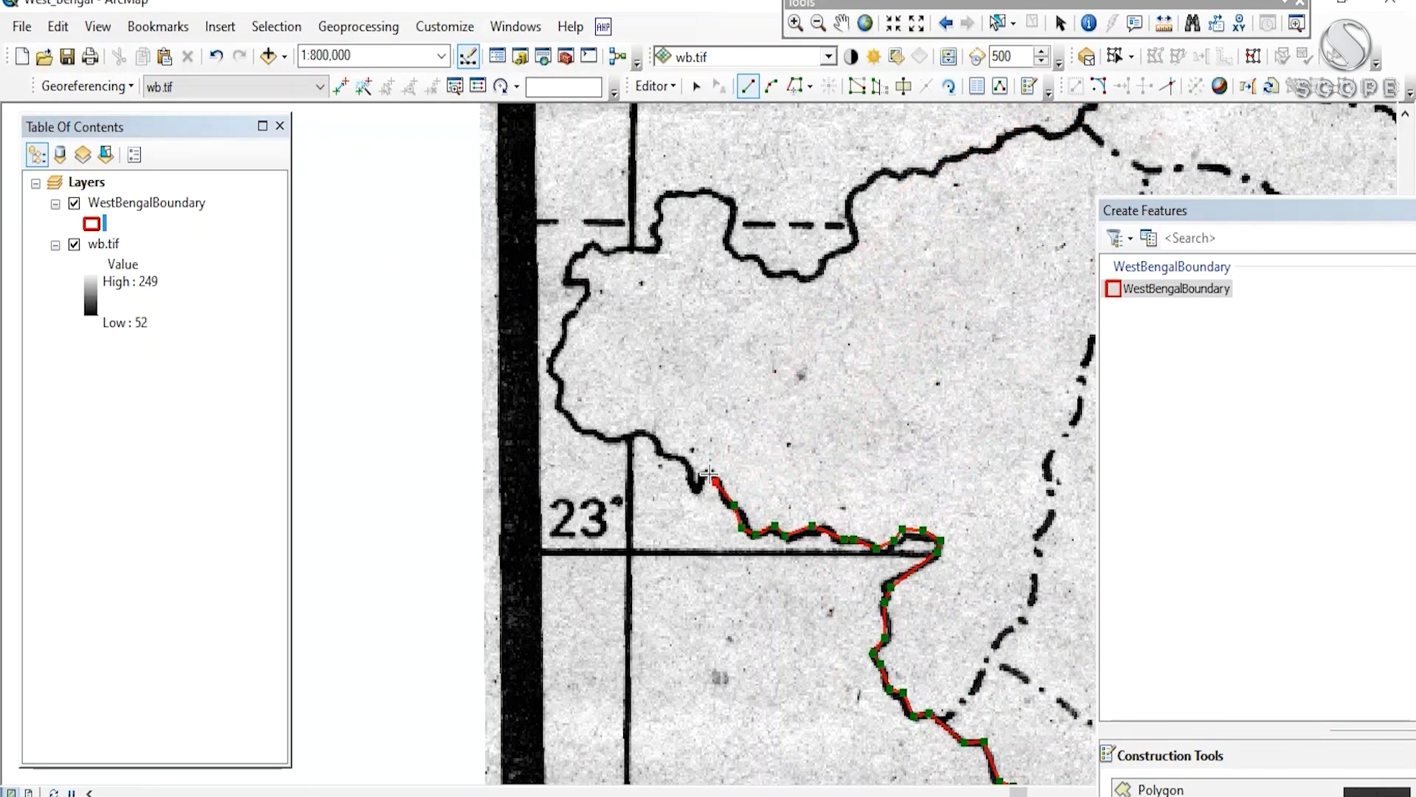
left_click(691, 486)
left_click(687, 451)
left_click(658, 450)
left_click(640, 433)
- Trace the border around the state's westernmost bulge, heading north beside the map's black frame
left_click(611, 437)
left_click(598, 436)
left_click(572, 430)
left_click(558, 408)
left_click(558, 379)
left_click(550, 366)
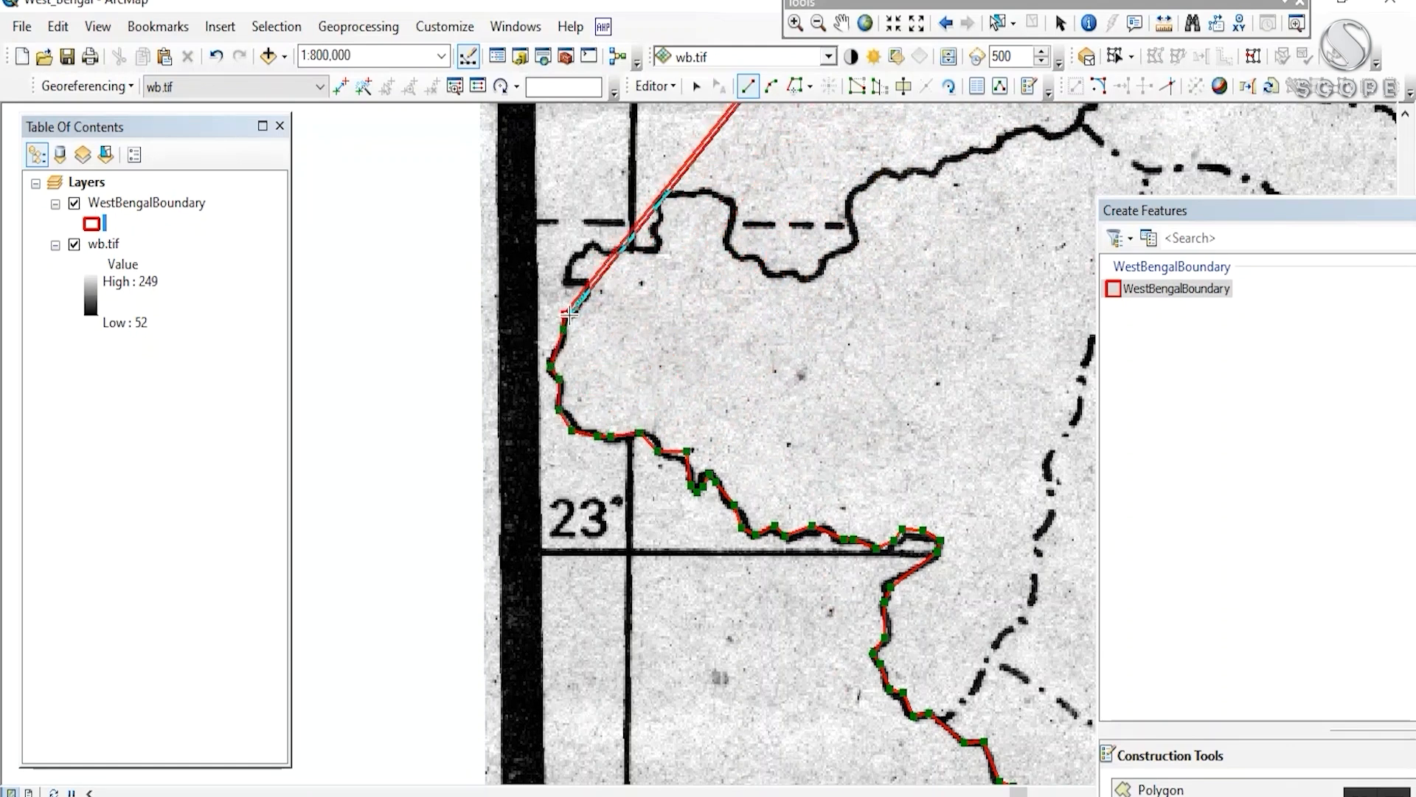
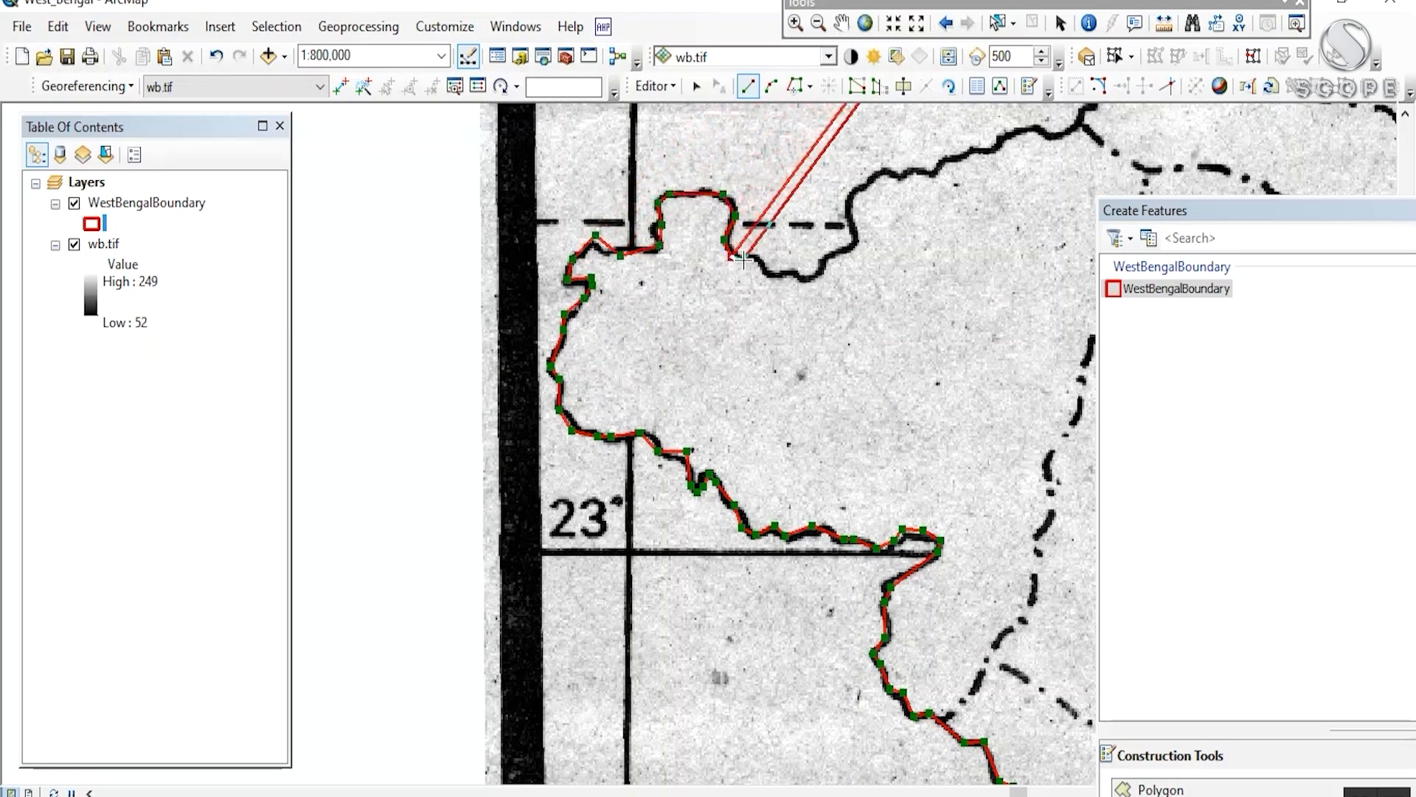
- Trace the border up from the U-shaped dip across the dashed latitude line and around toward the east
left_click(855, 220)
left_click_drag(855, 220, 643, 506)
left_click(637, 484)
left_click(682, 461)
left_click(711, 458)
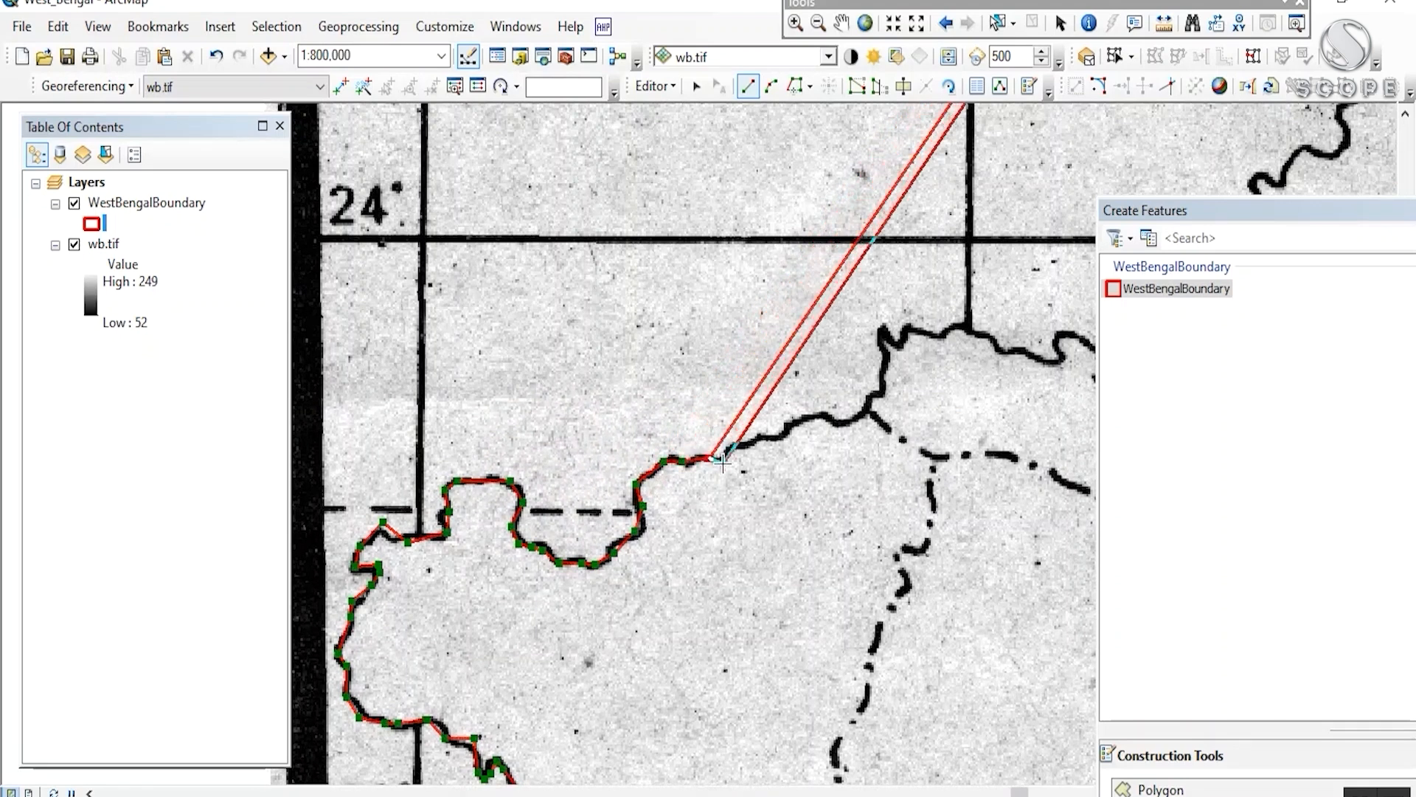
- Trace the border northeast to the district line junction and up to the corner below the 24° line
left_click(806, 413)
left_click(830, 417)
left_click(842, 427)
left_click(864, 412)
left_click(864, 399)
left_click(881, 393)
left_click(890, 348)
left_click_drag(906, 317, 625, 499)
scroll(625, 498, "up", 5)
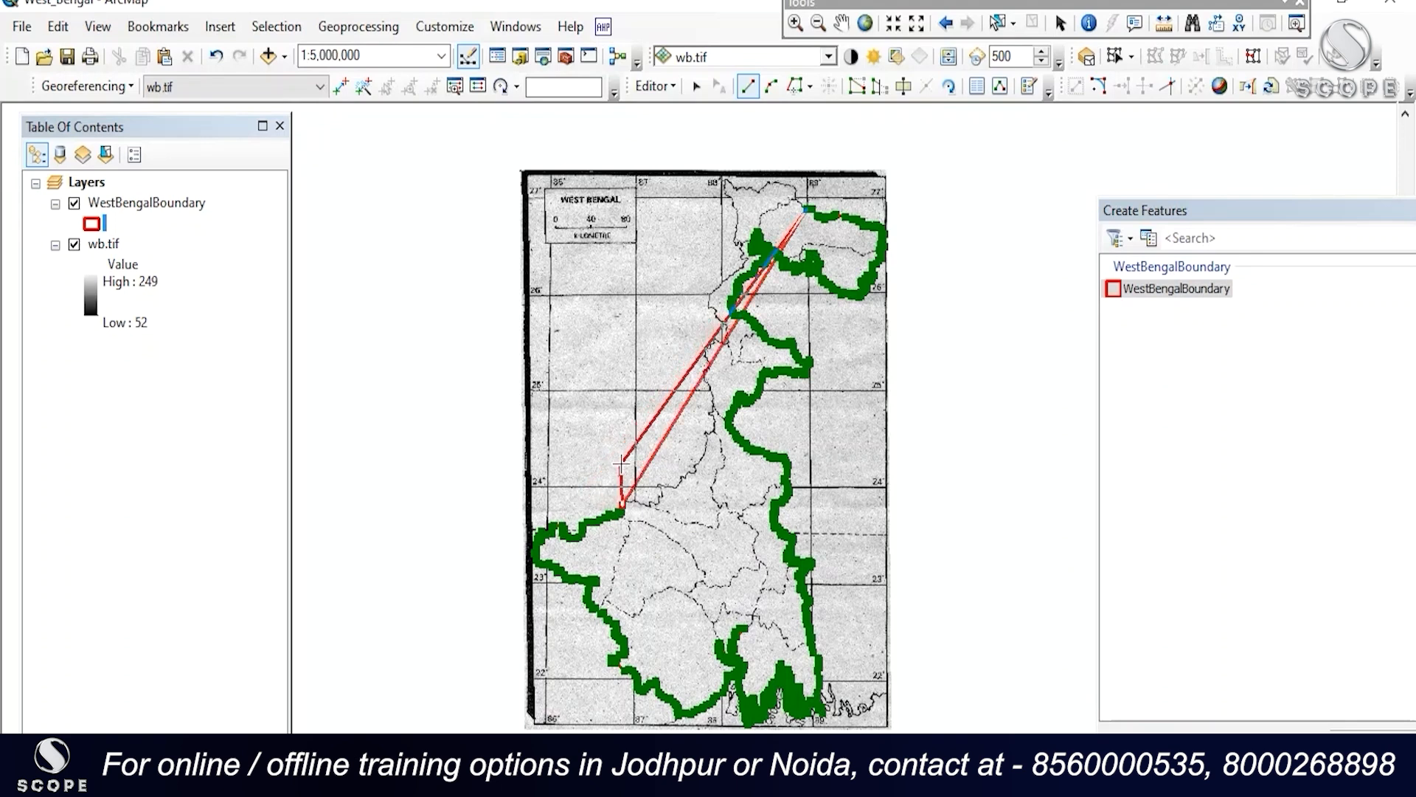
- Trace the border east from the corner, across the 87° meridian just below the 24° line
scroll(620, 465, "down", 5)
left_click(561, 566)
left_click(572, 542)
left_click(591, 534)
left_click(634, 557)
left_click(657, 533)
left_click(684, 541)
left_click(714, 556)
left_click(720, 579)
left_click(762, 581)
left_click(808, 592)
- Continue the boundary east through the shallow bends to where the border turns north
left_click(809, 563)
left_click(821, 552)
left_click(841, 553)
left_click(858, 559)
left_click(871, 566)
left_click(883, 577)
left_click(901, 572)
left_click(911, 563)
- Trace the border north to the 24° line and around the small hook there
left_click(908, 492)
left_click(924, 504)
left_click(936, 422)
left_click(918, 404)
left_click(899, 386)
left_click(901, 374)
left_click(922, 379)
left_click(945, 397)
left_click(963, 404)
- Trace the border east from the hook, then northeast into the first S-bend, replacing one misplaced vertex
left_click_drag(1077, 401, 498, 487)
left_click(422, 487)
left_click(495, 501)
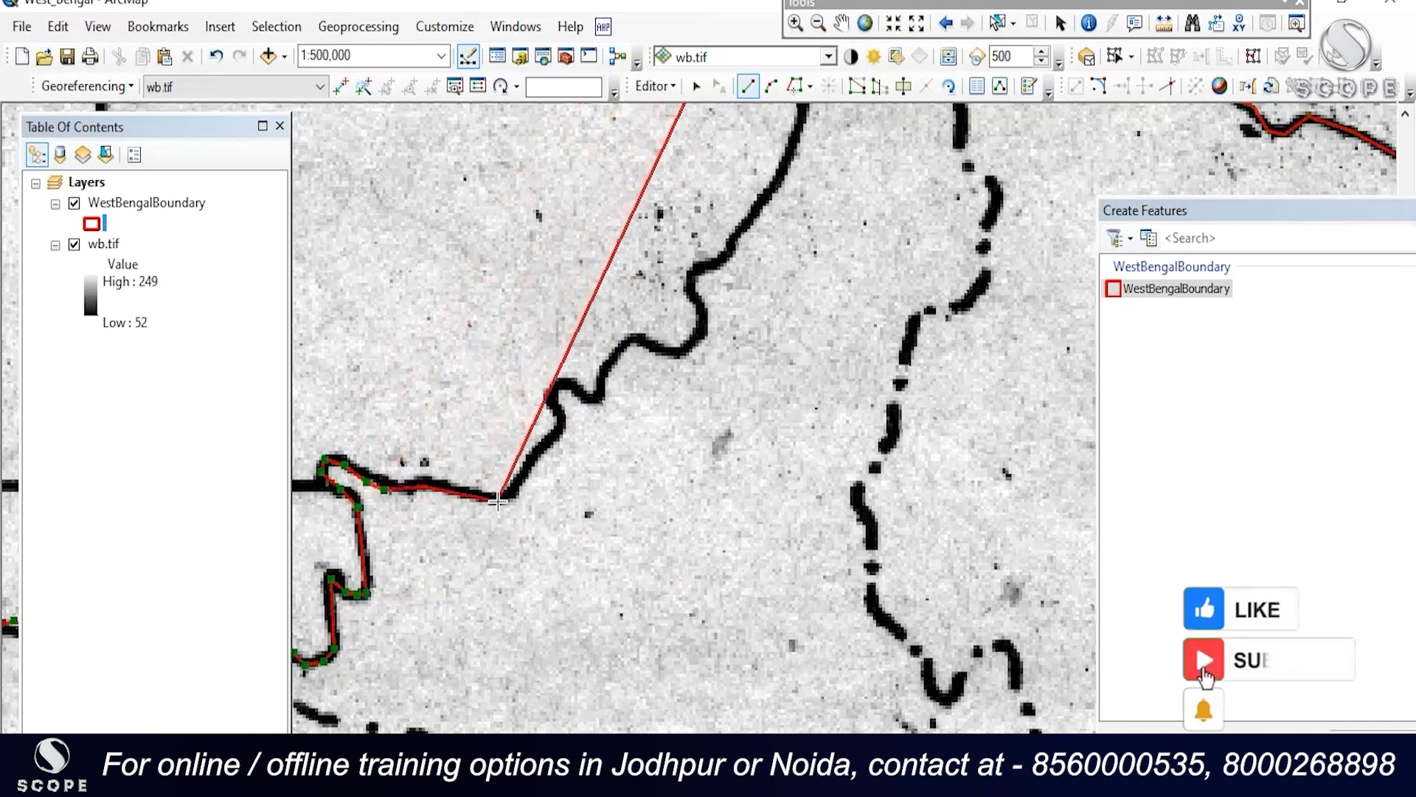
left_click(512, 494)
left_click(531, 453)
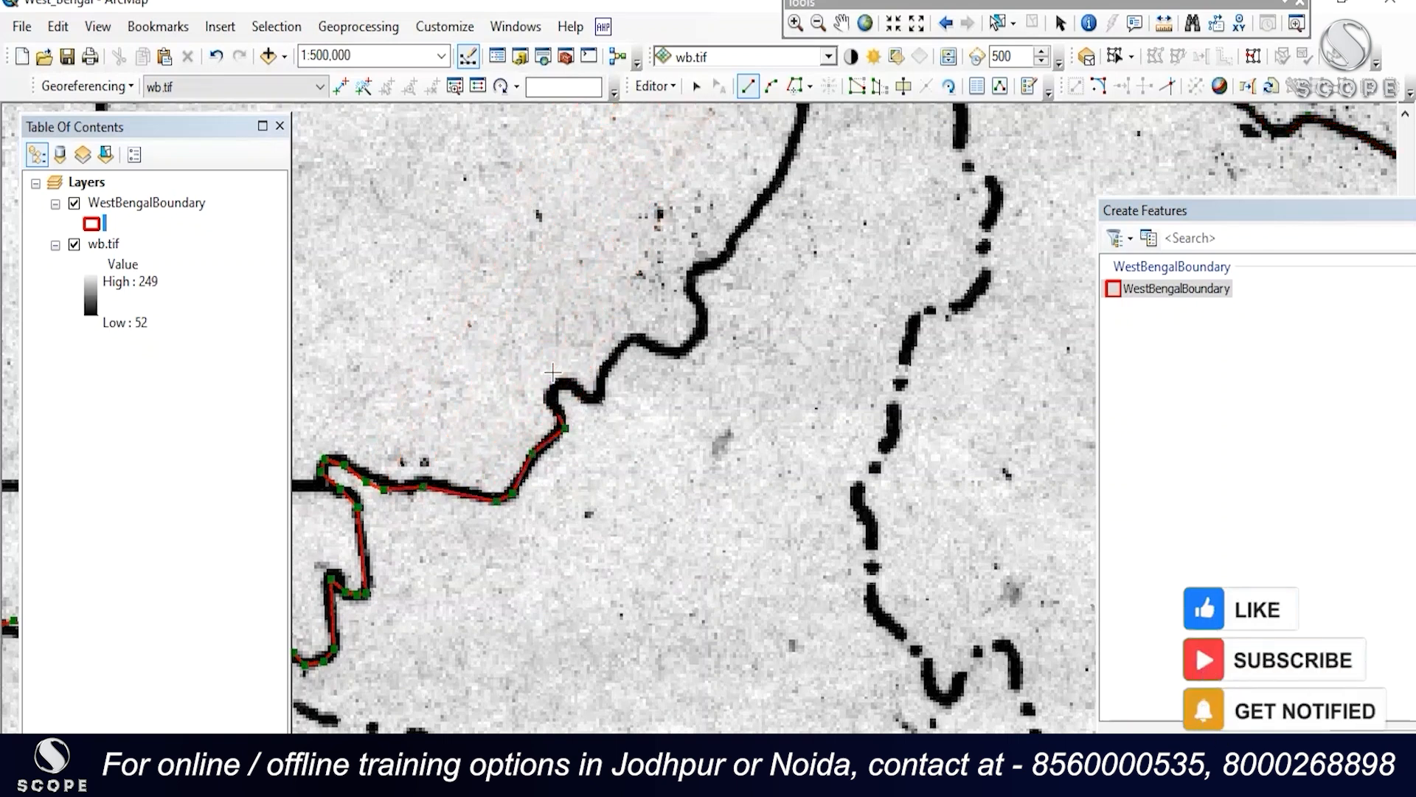
key("ctrl+z")
left_click(547, 395)
left_click(553, 384)
left_click(577, 386)
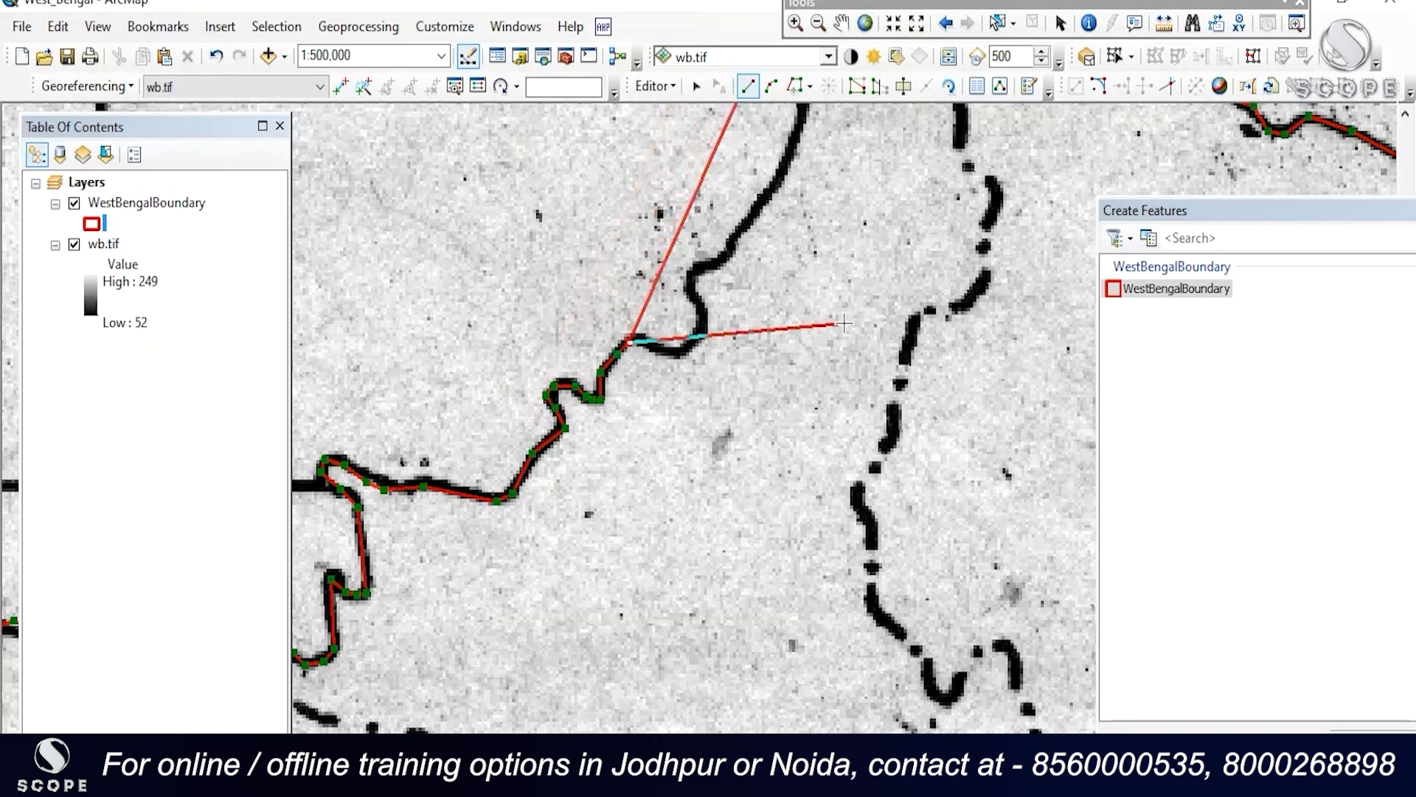
- Trace the border through the S-bend and northeast along the smooth stretch beyond it
left_click(665, 354)
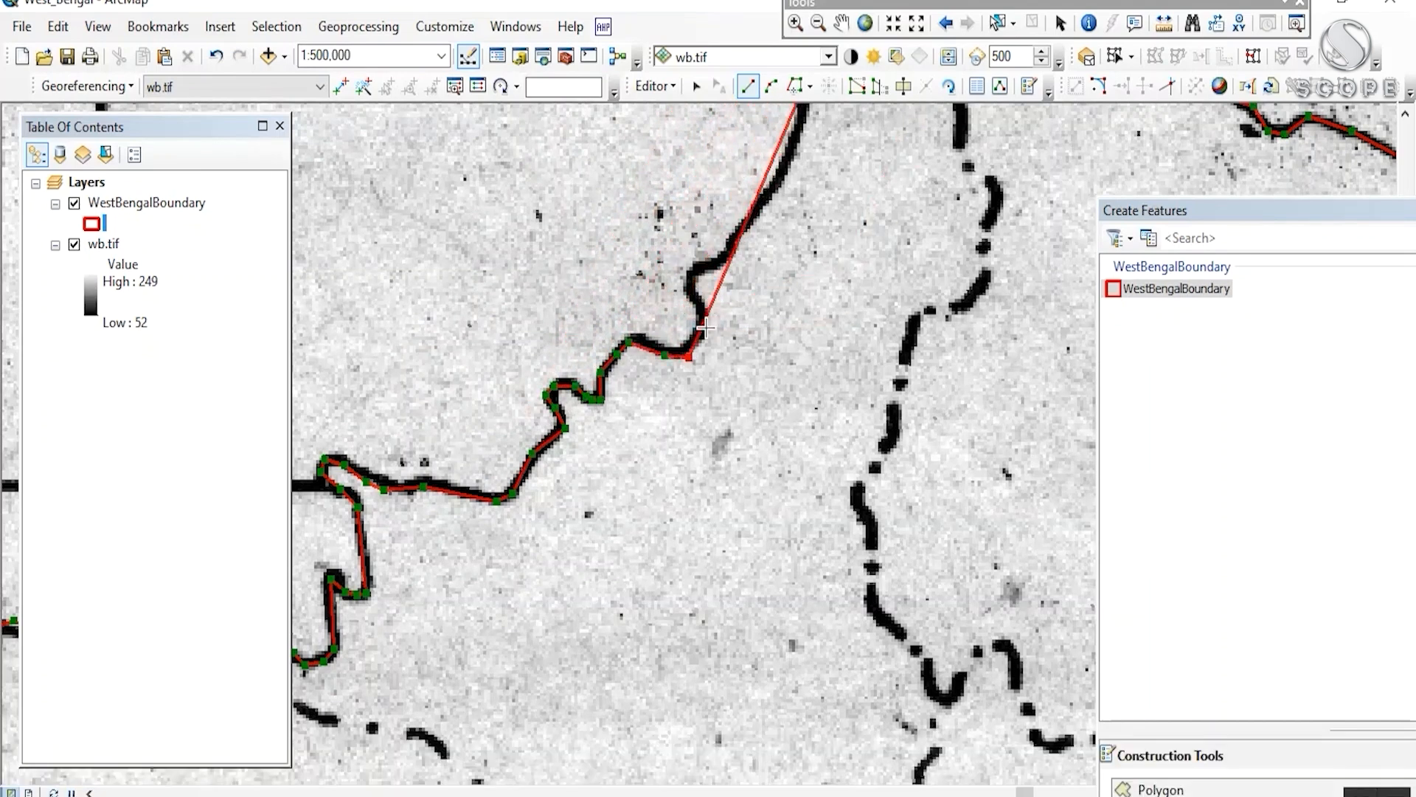
left_click(699, 262)
left_click(721, 257)
left_click_drag(754, 185, 615, 662)
left_click(624, 671)
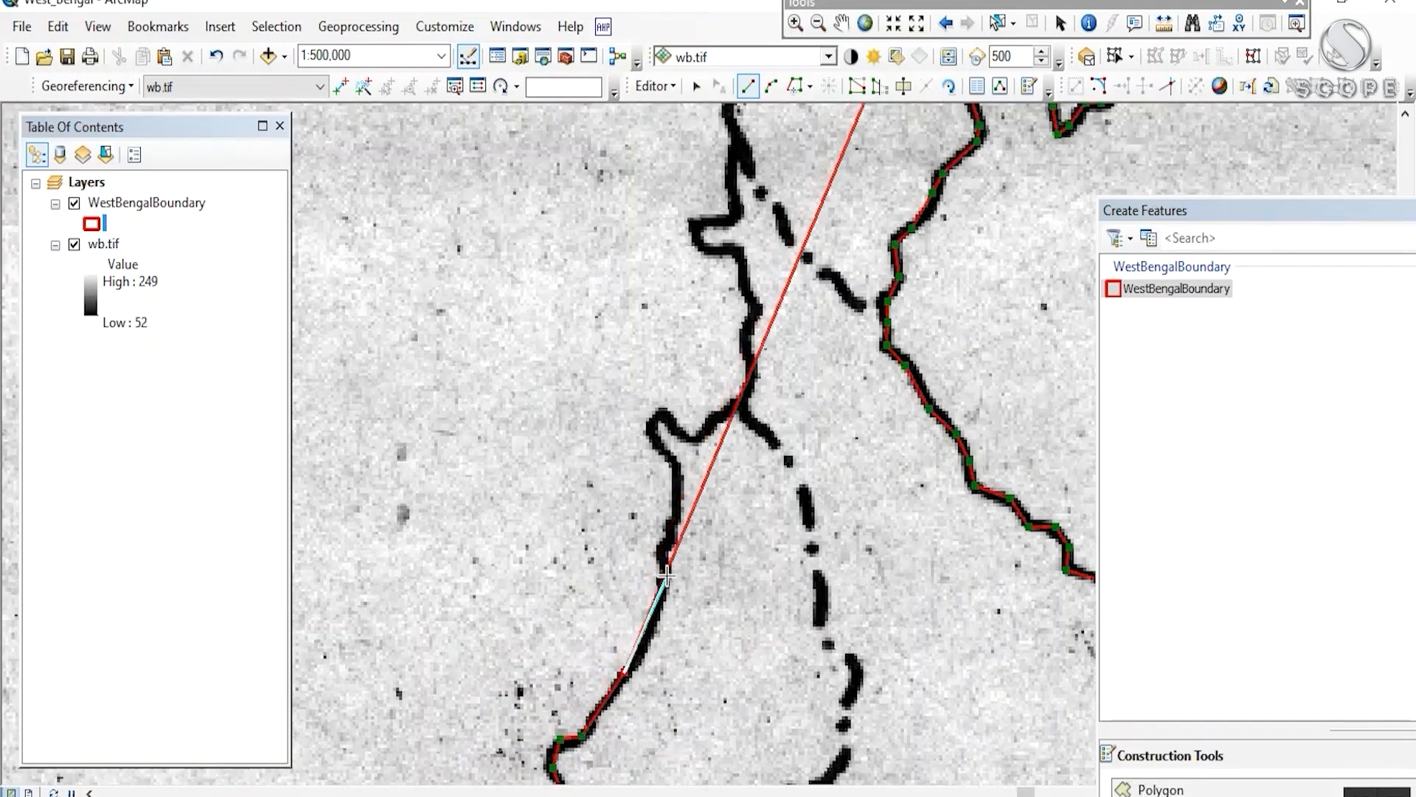
- Trace the border north around the narrow hook to the junction with the dash-dot district line
left_click(669, 571)
left_click(667, 544)
left_click(682, 471)
left_click(661, 408)
left_click(679, 419)
left_click(687, 436)
left_click(701, 435)
left_click(714, 418)
left_click(733, 399)
- Continue the boundary north from the dash-dot junction and around the square notch on its west side
left_click_drag(754, 371, 709, 666)
left_click(712, 665)
left_click(699, 617)
left_click(695, 546)
left_click(653, 538)
left_click(649, 517)
left_click(691, 510)
- Trace the border north across the horizontal grid line and northwest to the next eastward bulge
left_click_drag(674, 365, 717, 687)
scroll(717, 688, "up", 2)
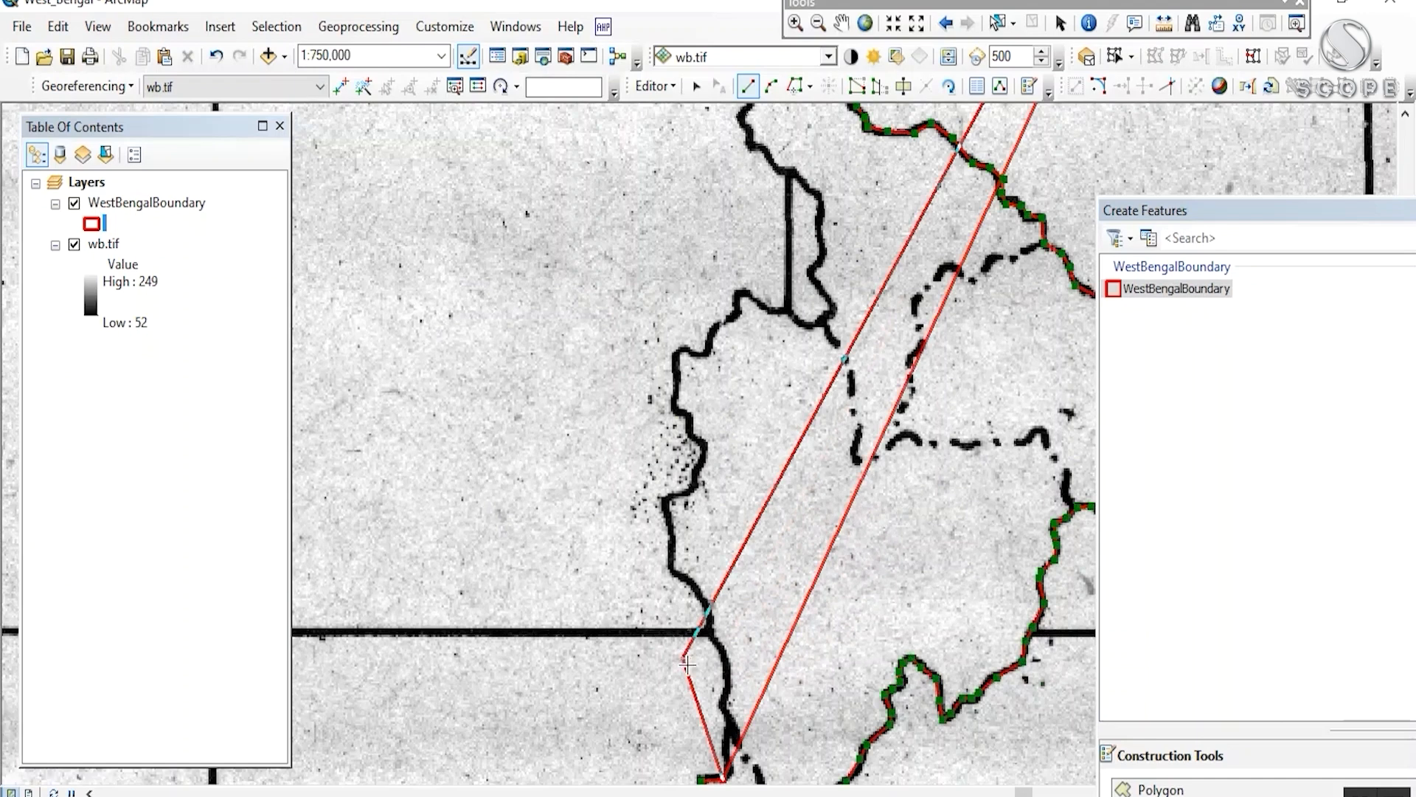
left_click(725, 666)
left_click(728, 649)
left_click(725, 616)
left_click(716, 598)
left_click(713, 578)
left_click(699, 557)
left_click(675, 537)
left_click(670, 501)
- Trace the boundary around the small eastward bulge beside the speckled area
left_click_drag(668, 468, 664, 659)
left_click(661, 661)
left_click(682, 657)
left_click(693, 629)
left_click(701, 599)
left_click(688, 579)
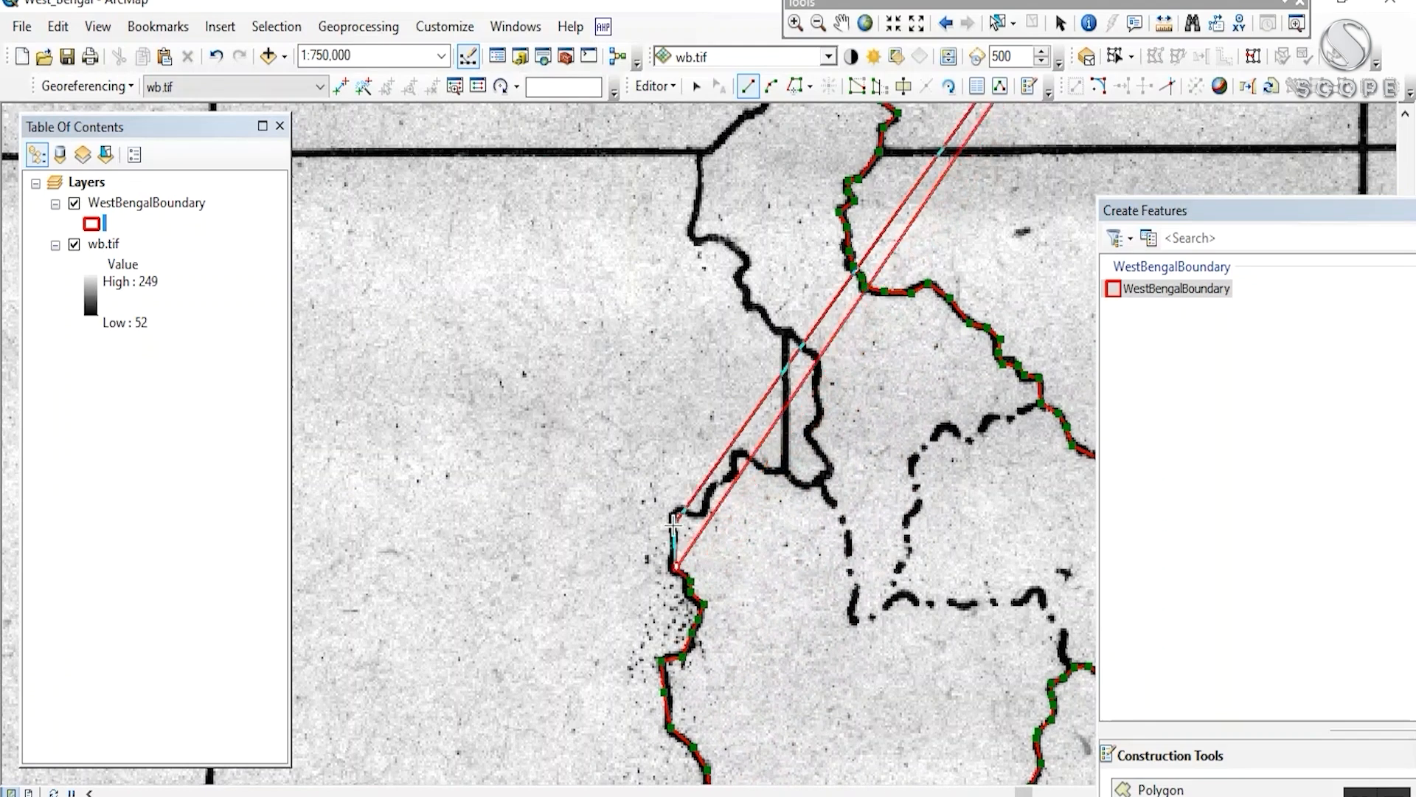
- Trace the border north and northeast, then across the 88° meridian to the dash-dot line junction
scroll(705, 514, "down", 3)
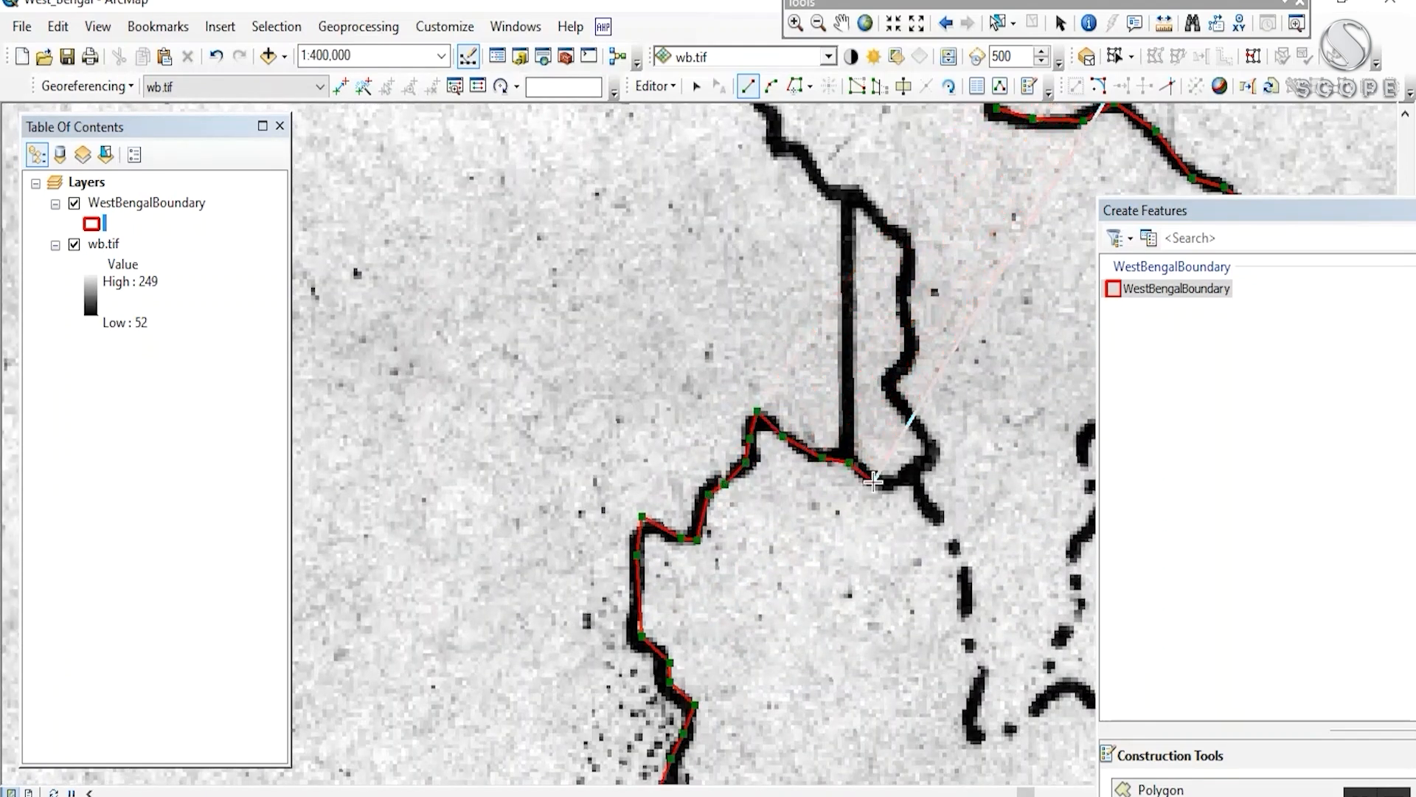
left_click(910, 475)
left_click(930, 445)
- Trace the border north along the east side of the 88° meridian until it meets the meridian again
left_click_drag(930, 446, 728, 717)
left_click(688, 658)
left_click(708, 617)
left_click(701, 545)
left_click(702, 496)
left_click(649, 466)
left_click(623, 455)
- Trace the border northwest through the small bends toward the corner below the next horizontal grid line
left_click_drag(621, 394, 700, 635)
left_click(678, 657)
left_click(658, 659)
left_click(651, 637)
left_click(639, 604)
left_click(655, 580)
left_click(640, 556)
left_click(607, 531)
left_click(577, 524)
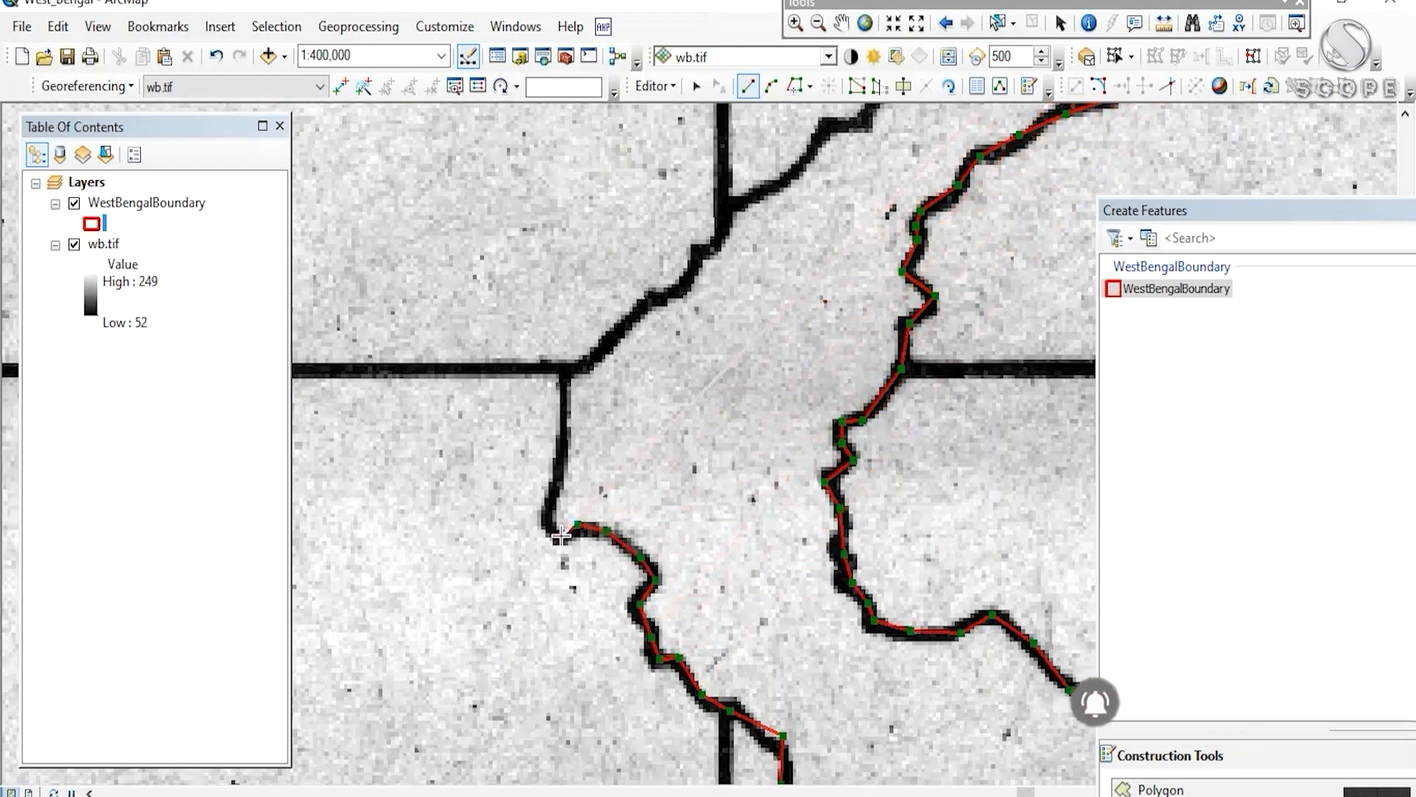
- Trace the border north to the horizontal grid line, then northeast across the 88° meridian
left_click(567, 414)
left_click(566, 379)
left_click(651, 297)
left_click_drag(653, 297, 533, 563)
left_click(565, 552)
left_click(579, 517)
left_click(598, 512)
left_click(609, 479)
left_click(656, 449)
- Continue the boundary northeast through the stepped bends east of the 88° meridian
left_click_drag(731, 383, 517, 520)
left_click(494, 526)
left_click(525, 532)
left_click(549, 498)
left_click(577, 481)
left_click(599, 483)
left_click(617, 451)
left_click(653, 447)
- Trace the border northeast to the pointed turn, then west and north around the S-shaped hook
left_click_drag(683, 356, 543, 563)
left_click(516, 600)
left_click(543, 574)
left_click(567, 541)
left_click(570, 528)
left_click(526, 531)
left_click(492, 531)
left_click(487, 512)
left_click(517, 494)
left_click(516, 452)
- Trace the border from the dash-dot junction over the small loop, around the sharp western corner, and north
left_click_drag(474, 396, 522, 588)
left_click(517, 596)
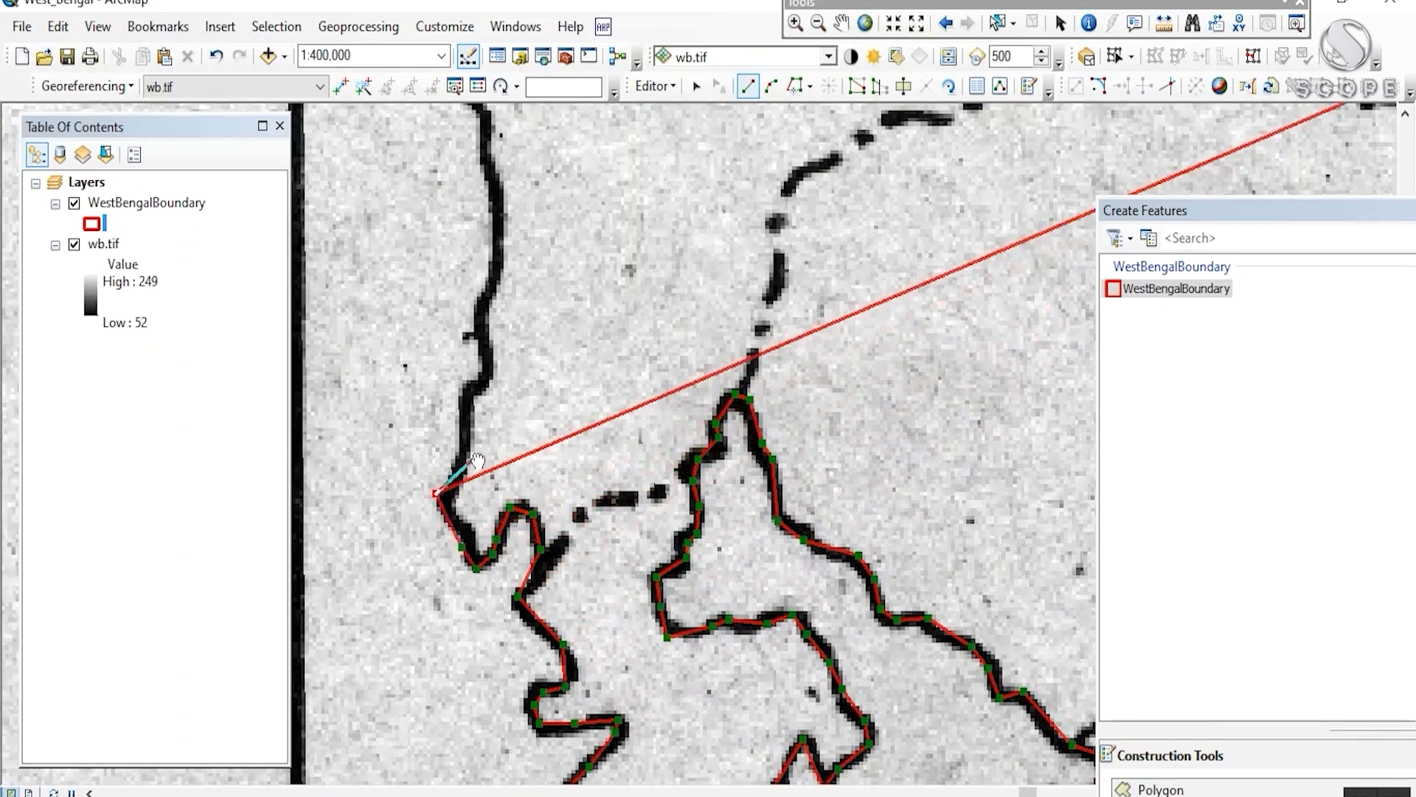
scroll(518, 570, "up", 2)
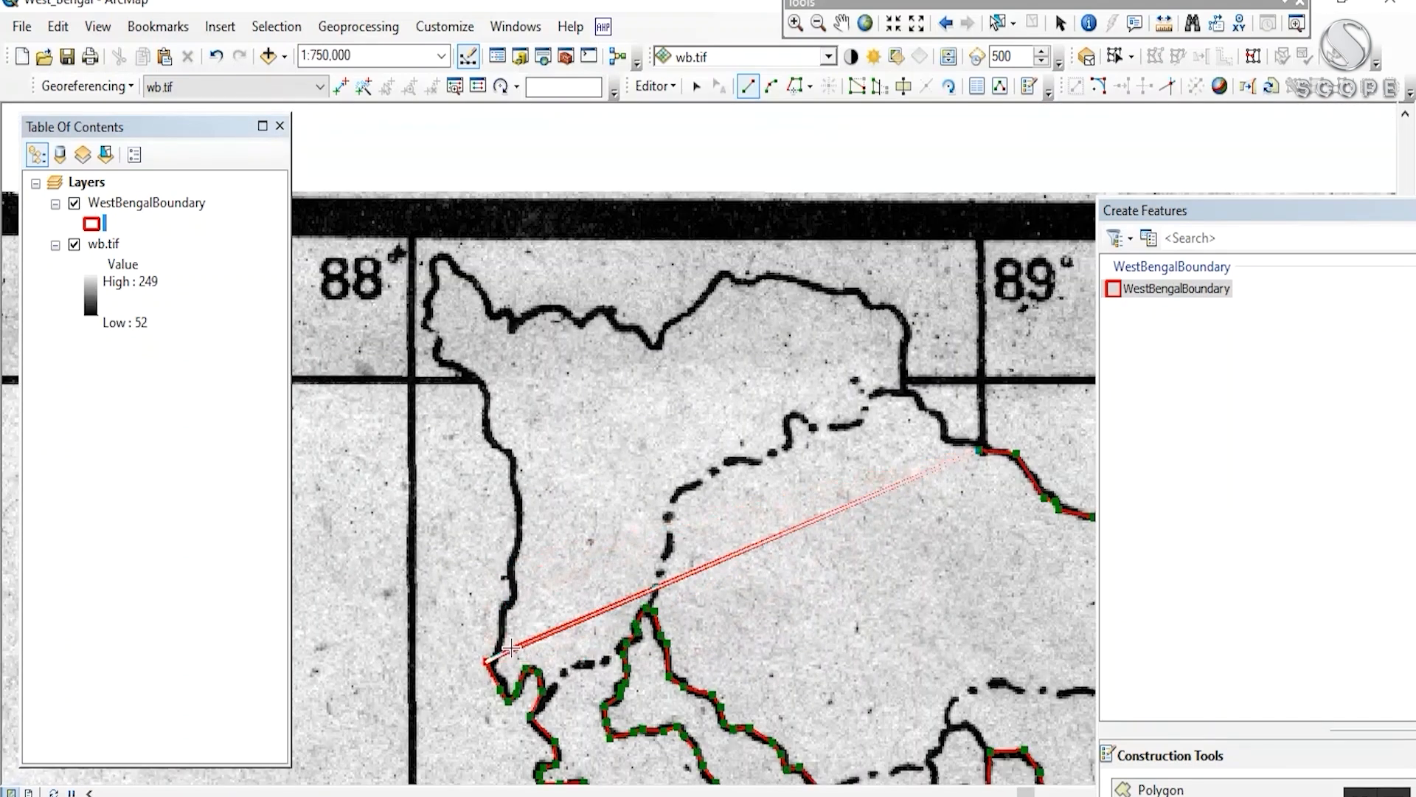
scroll(511, 647, "down", 2)
left_click(495, 640)
left_click(491, 577)
left_click(505, 558)
left_click(515, 543)
left_click(508, 499)
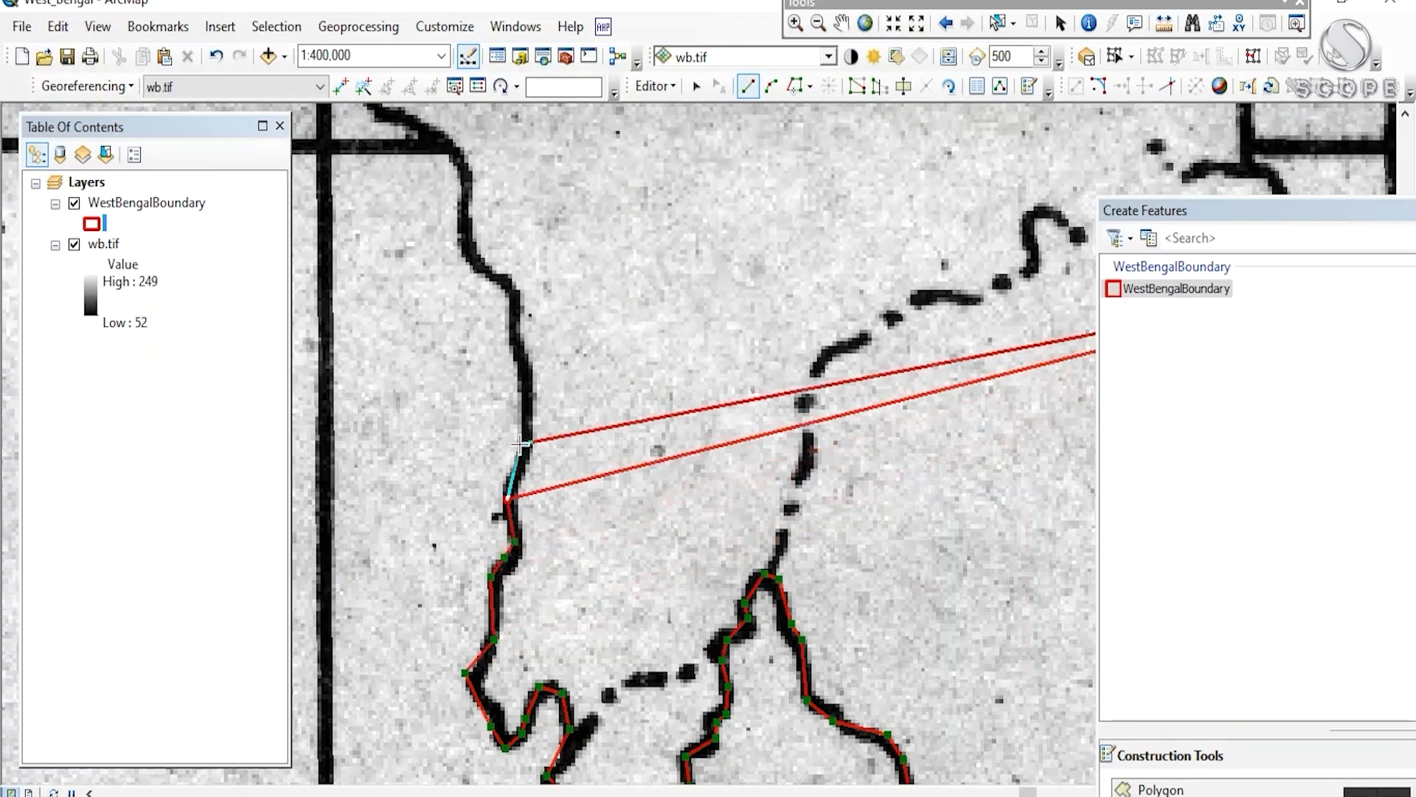
- Trace the border north and northwest to just below the uppermost horizontal grid line
left_click(522, 440)
left_click_drag(522, 439, 494, 648)
left_click(491, 564)
left_click(480, 497)
left_click(440, 452)
- Trace the border across the uppermost horizontal grid line and northwest toward the 88° meridian
left_click_drag(440, 456, 484, 612)
left_click(483, 551)
left_click(473, 517)
left_click(448, 490)
left_click(398, 474)
left_click(386, 455)
left_click(388, 431)
- Trace the border around the northwestern tip beside the 88° label and east along the wavy northern edge
left_click_drag(388, 424, 477, 627)
left_click(461, 606)
left_click(478, 527)
left_click(581, 590)
right_click(599, 590)
left_click_drag(600, 591, 557, 548)
left_click(569, 541)
left_click(574, 574)
left_click(627, 539)
- Trace the northern border through the V-shaped dip and up to the peak west of the 89° meridian
mouse_move(687, 531)
left_mouse_down()
mouse_move(323, 531)
mouse_move(504, 520)
left_mouse_up()
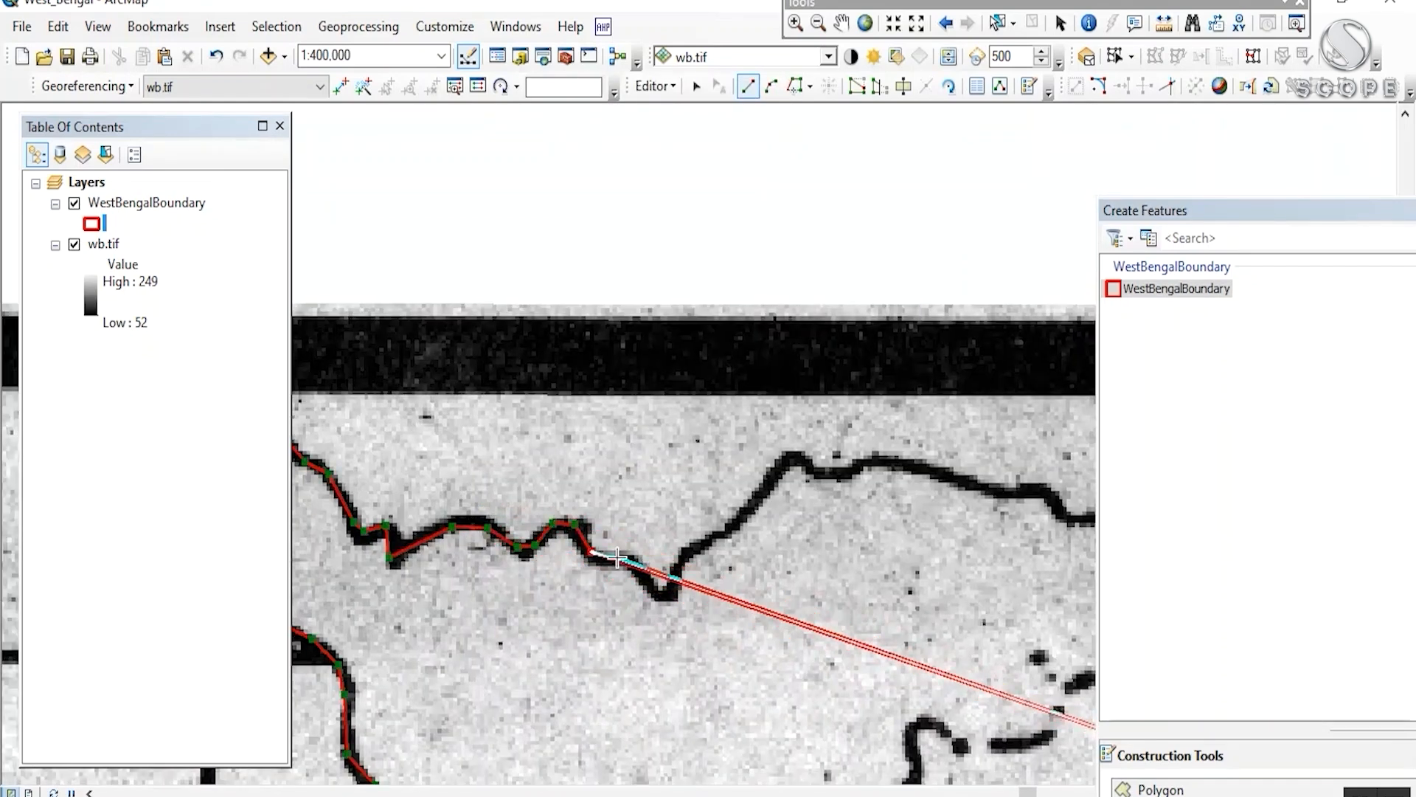
scroll(435, 506, "down", 1)
left_click(465, 450)
left_click(529, 404)
left_click_drag(675, 399, 686, 354)
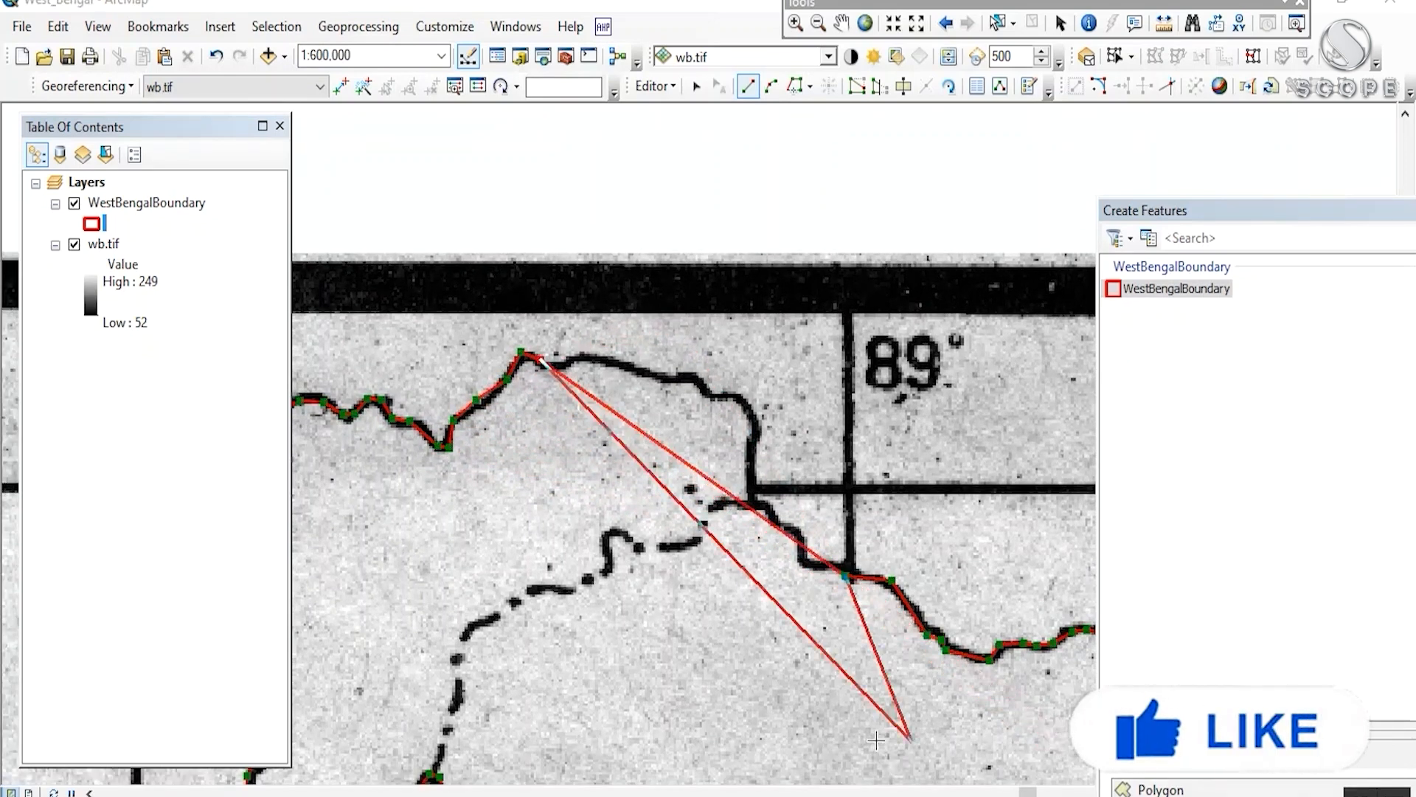
- Trace the gently sloping northern border east from the peak
scroll(568, 339, "up", 3)
left_click(579, 466)
left_click(759, 442)
left_click_drag(877, 462, 563, 320)
left_click(558, 344)
left_click(622, 352)
scroll(693, 358, "down", 1)
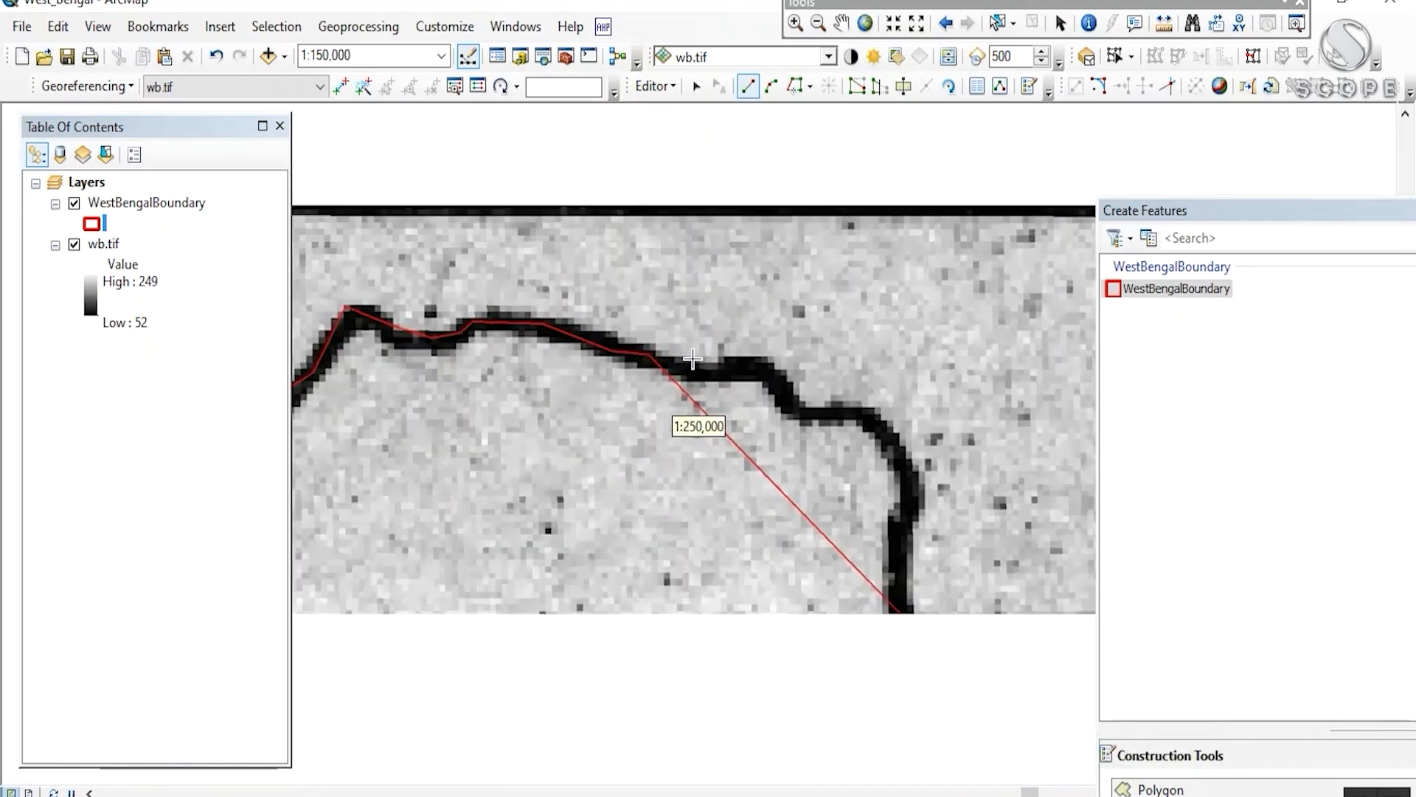
left_click(713, 421)
left_click(755, 465)
left_click(843, 465)
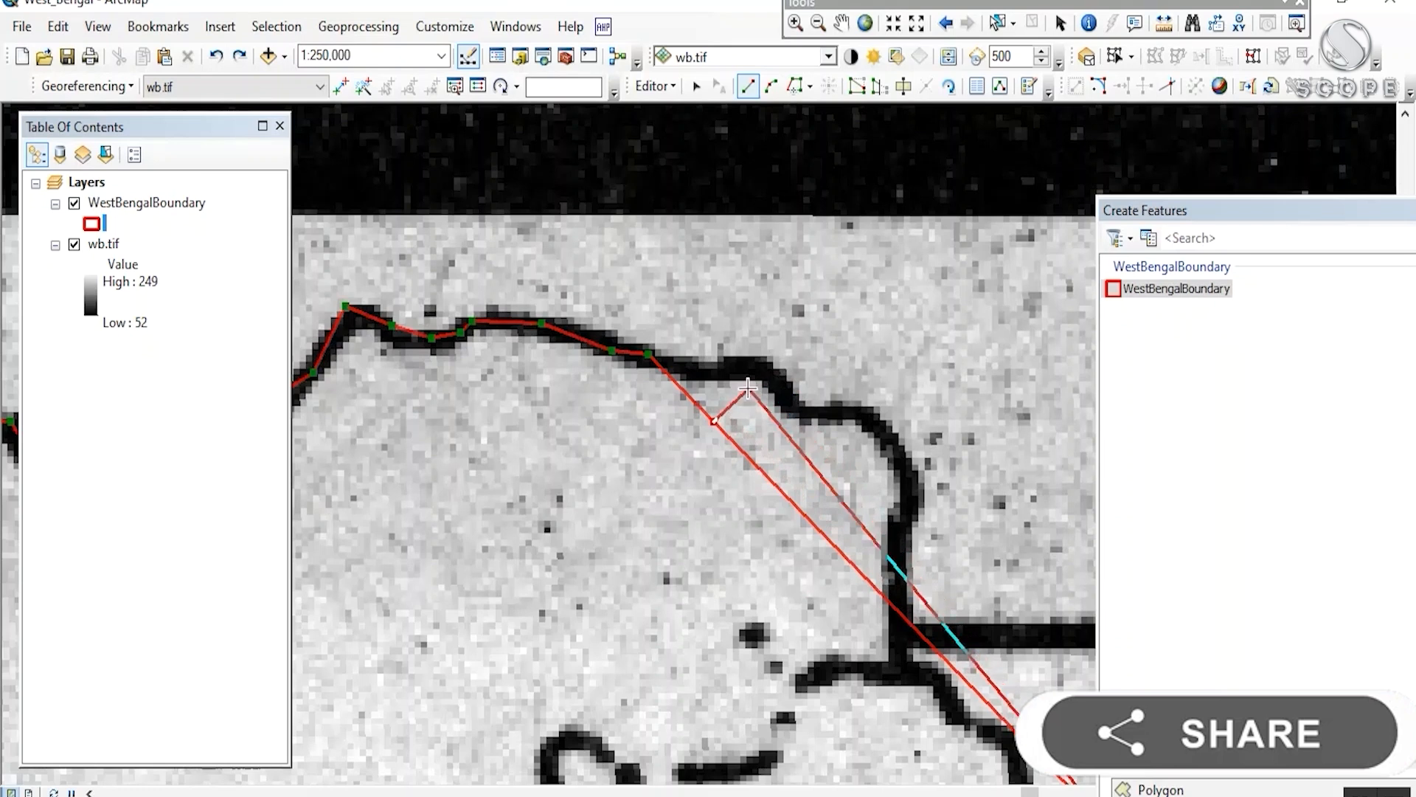
- Trace the northern border down to its starting point at the 89° meridian and finish the state boundary polygon
left_click(697, 374)
left_click(762, 363)
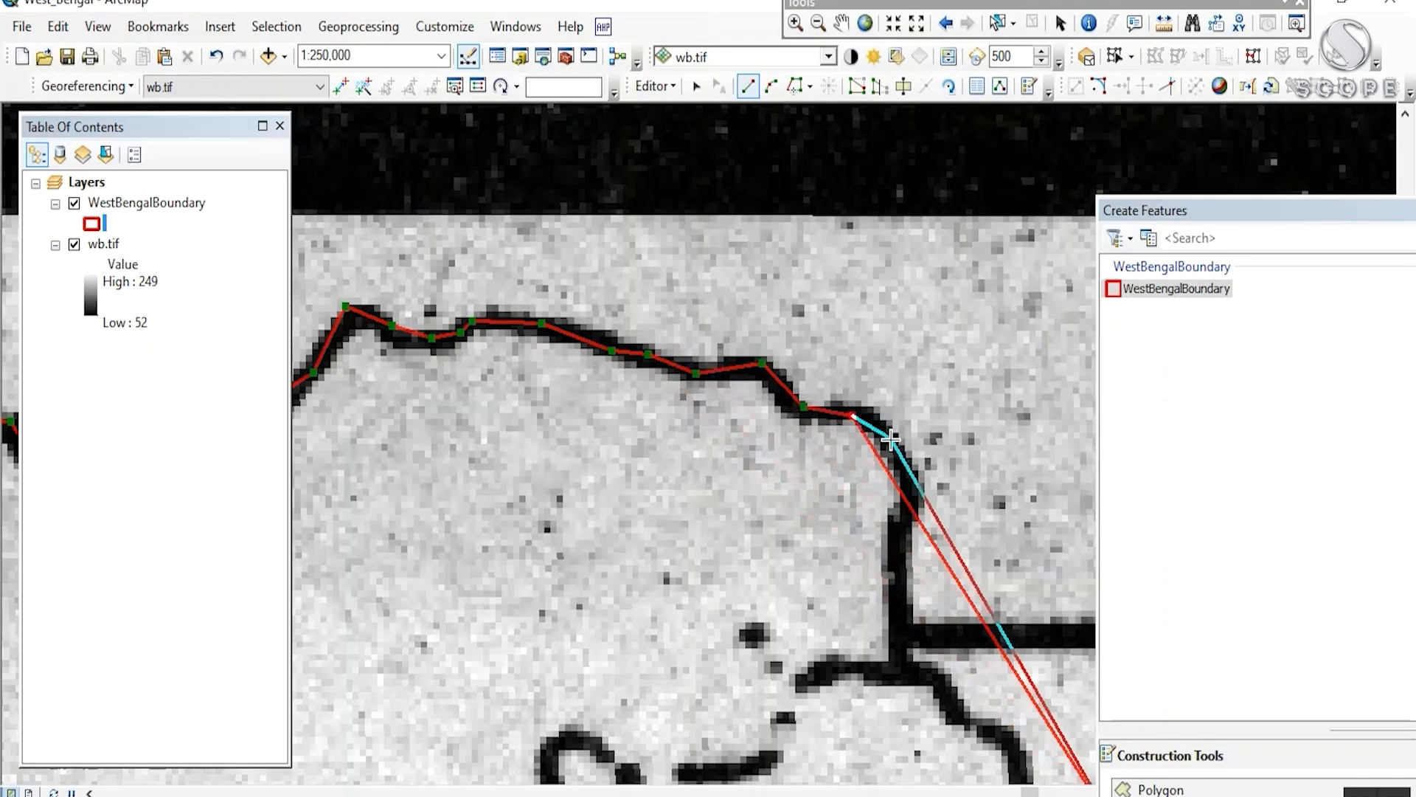
left_click_drag(912, 578, 673, 240)
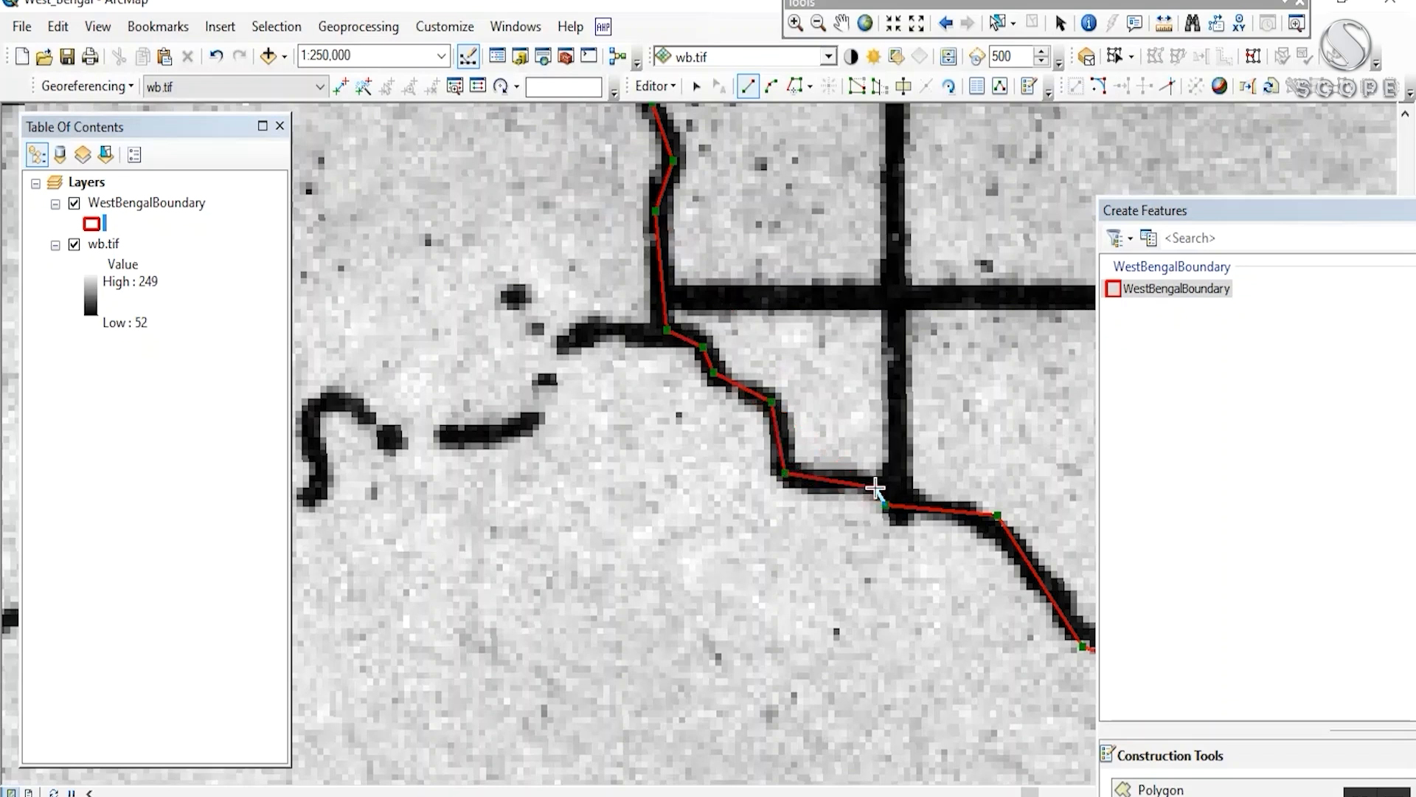
- Start reshaping the finished polygon on the southwestern border where its edge strays from the printed line
scroll(875, 488, "down", 10)
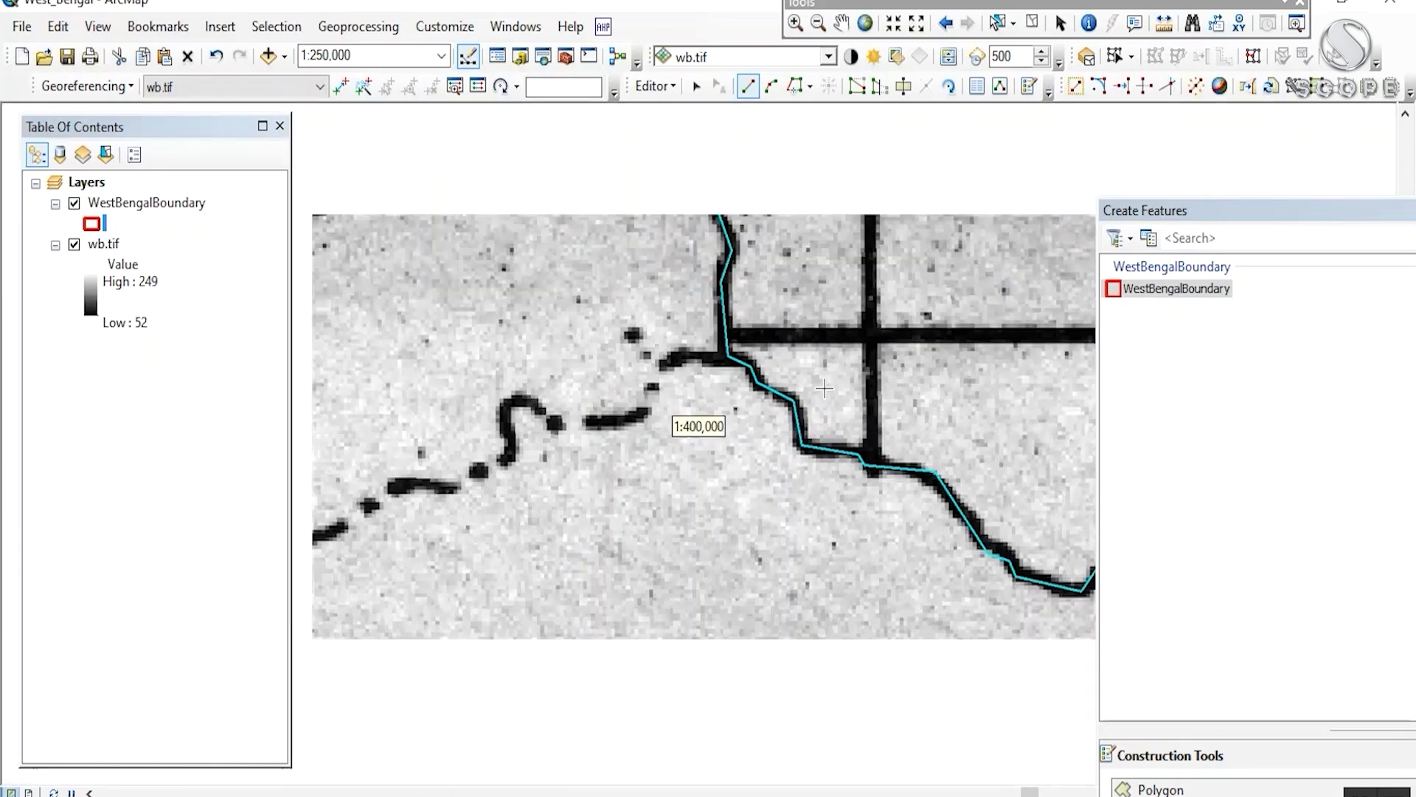
scroll(824, 385, "down", 5)
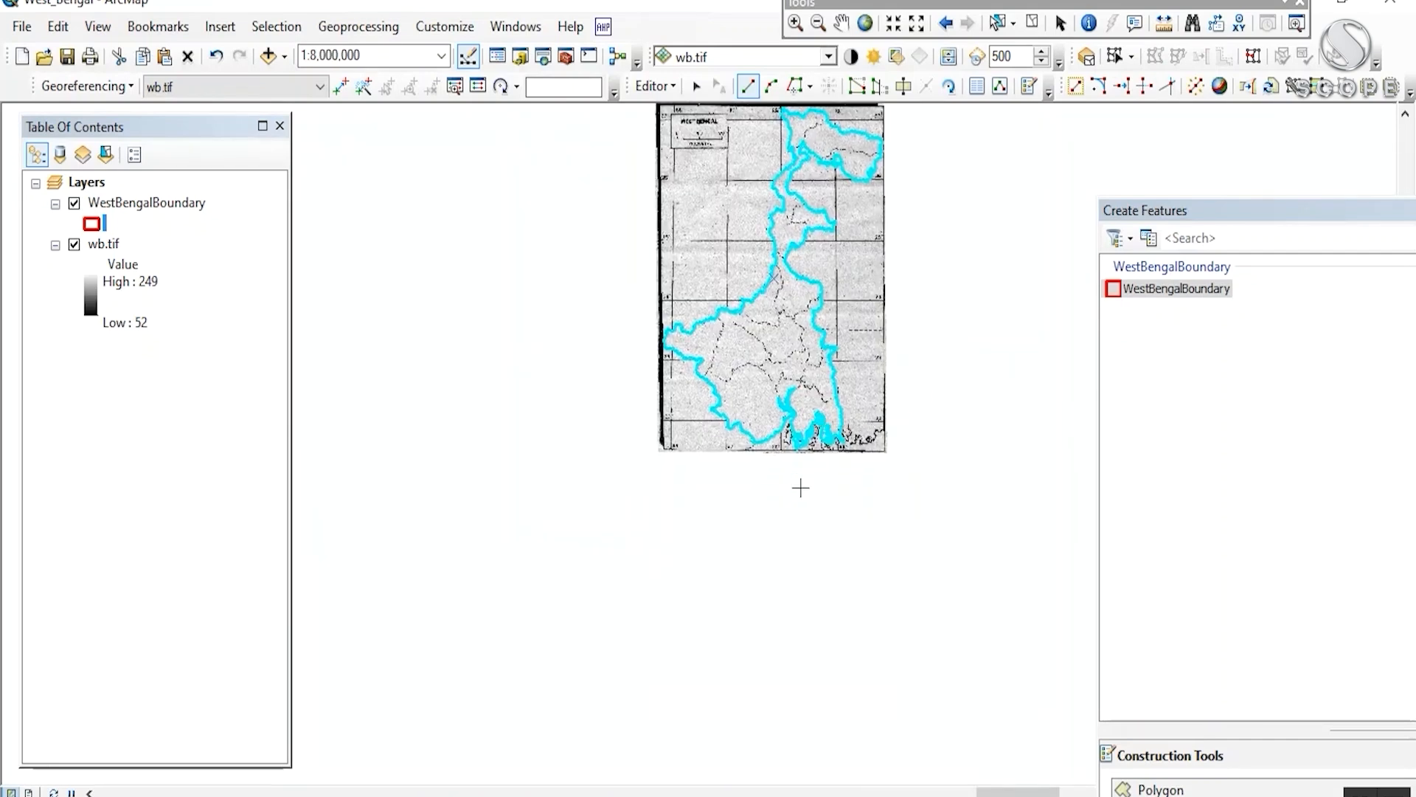
scroll(793, 472, "up", 9)
scroll(797, 405, "up", 3)
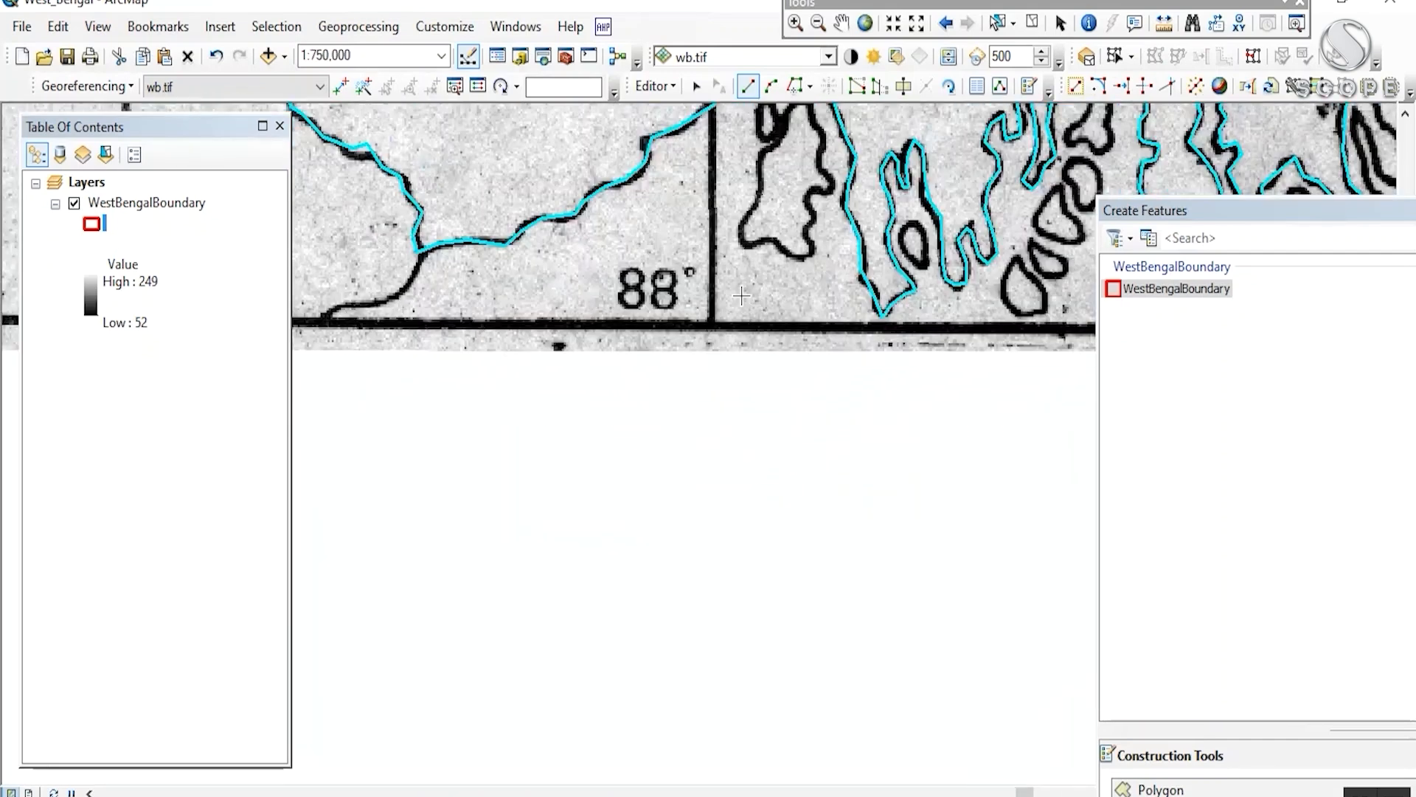
scroll(710, 331, "up", 2)
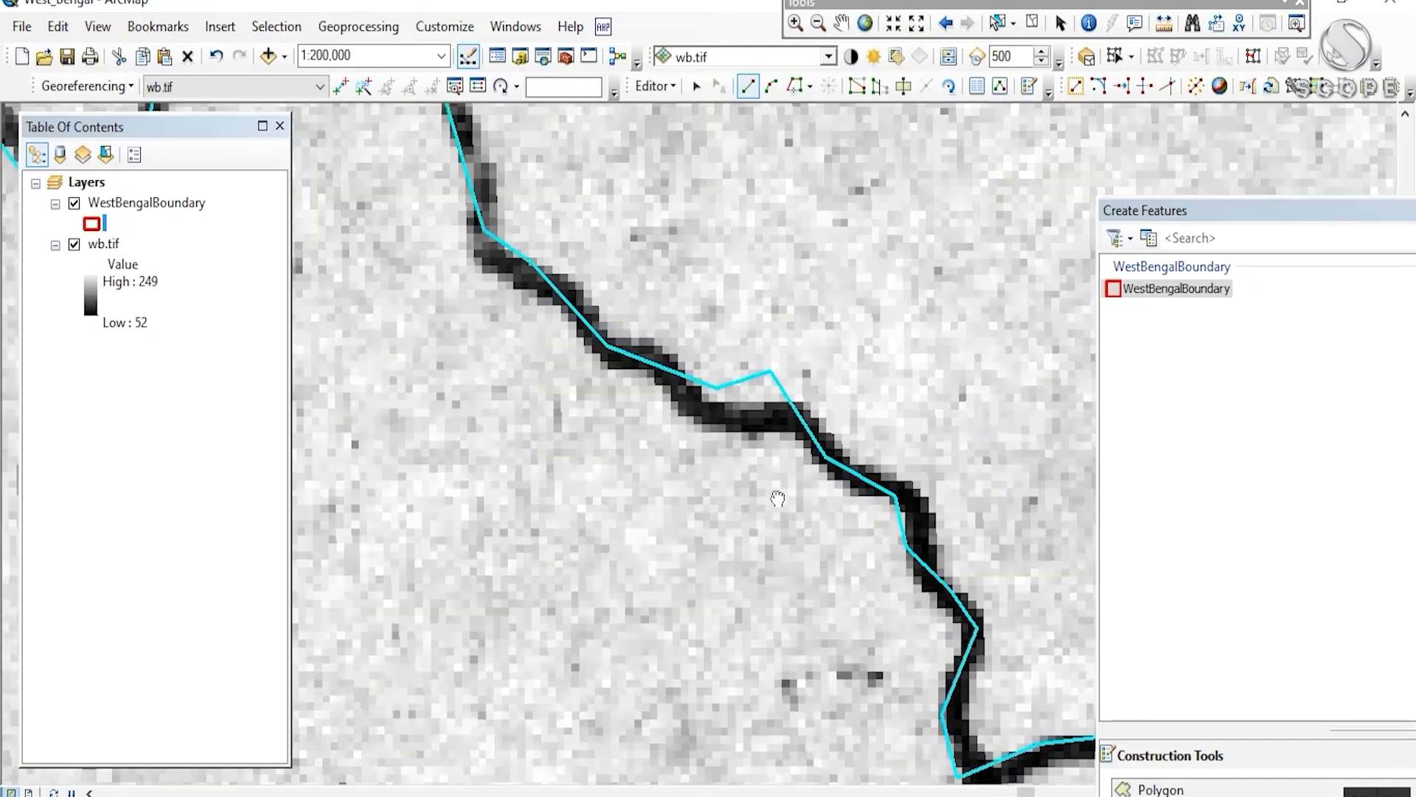
left_click_drag(778, 498, 677, 469)
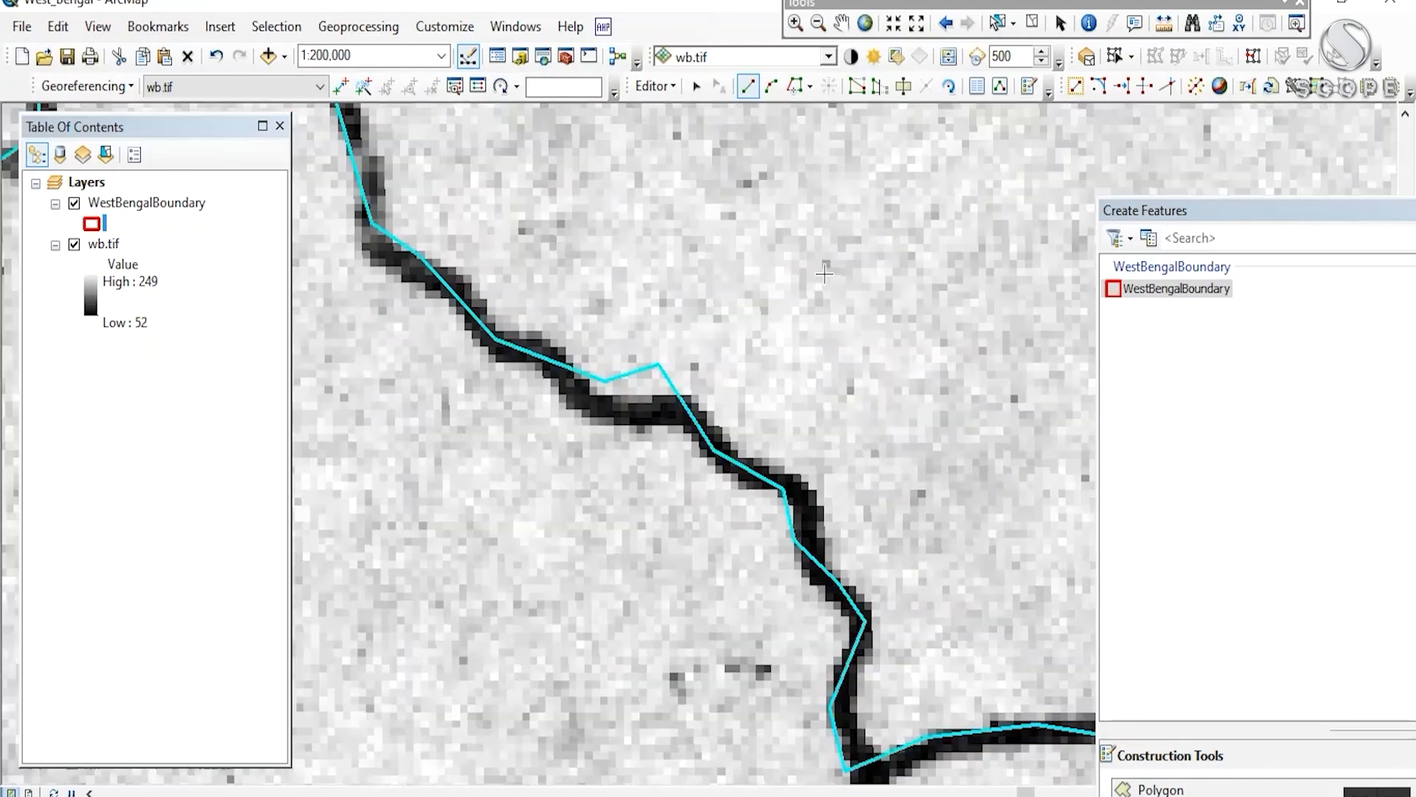
left_click_drag(864, 238, 886, 179)
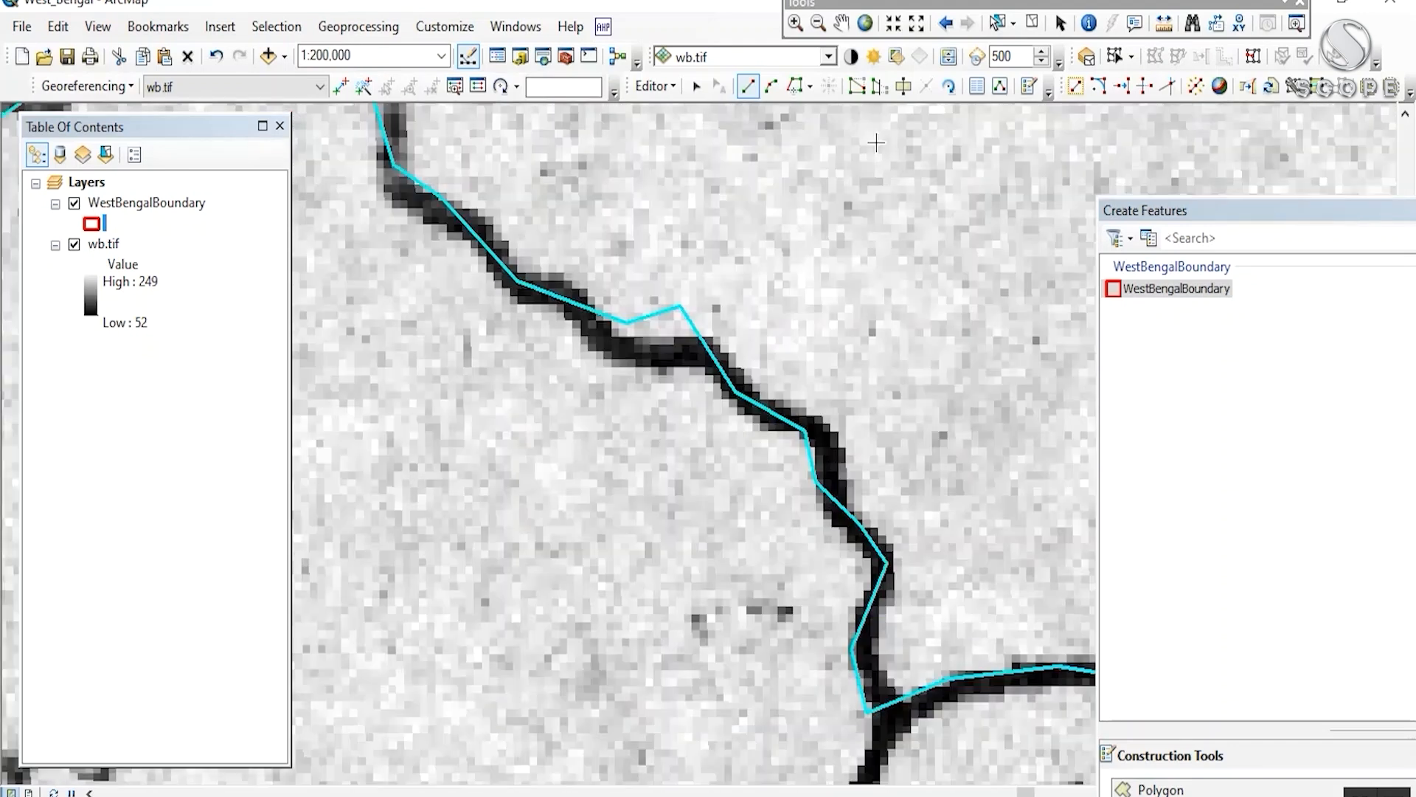
left_click(880, 96)
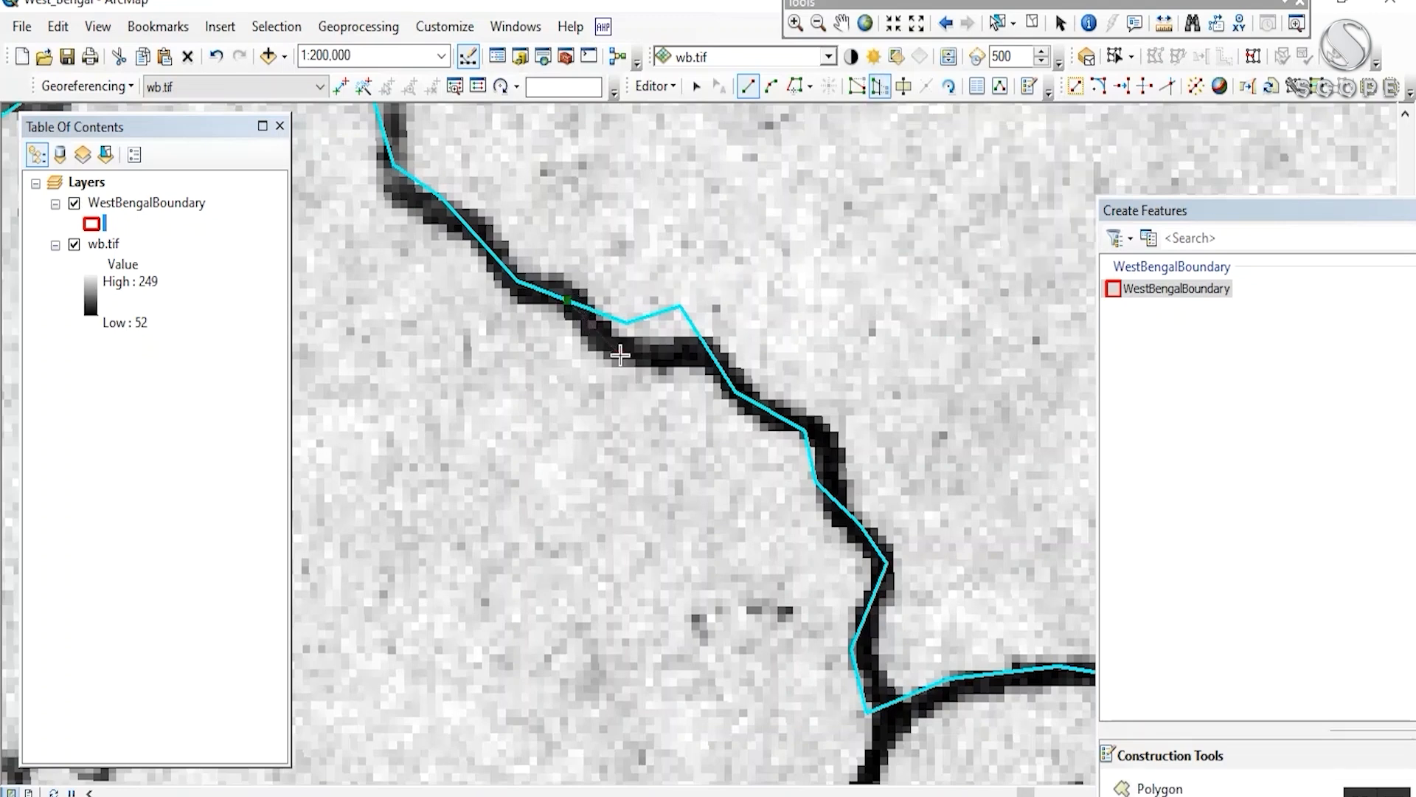
- Examine the southern coast between the 87° and 89° meridians for features not yet digitized
left_click_drag(863, 467, 733, 323)
left_click_drag(874, 492, 465, 524)
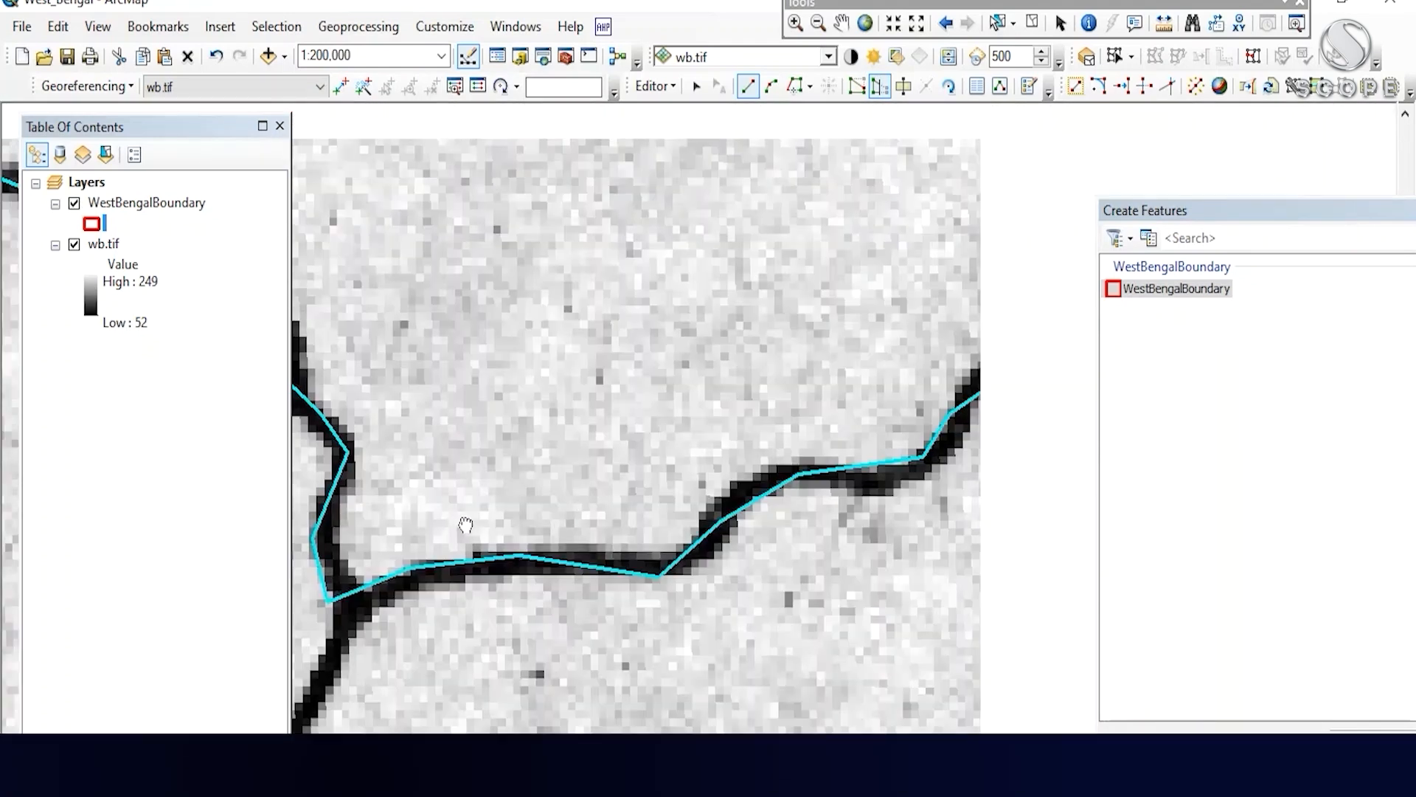
scroll(641, 398, "up", 5)
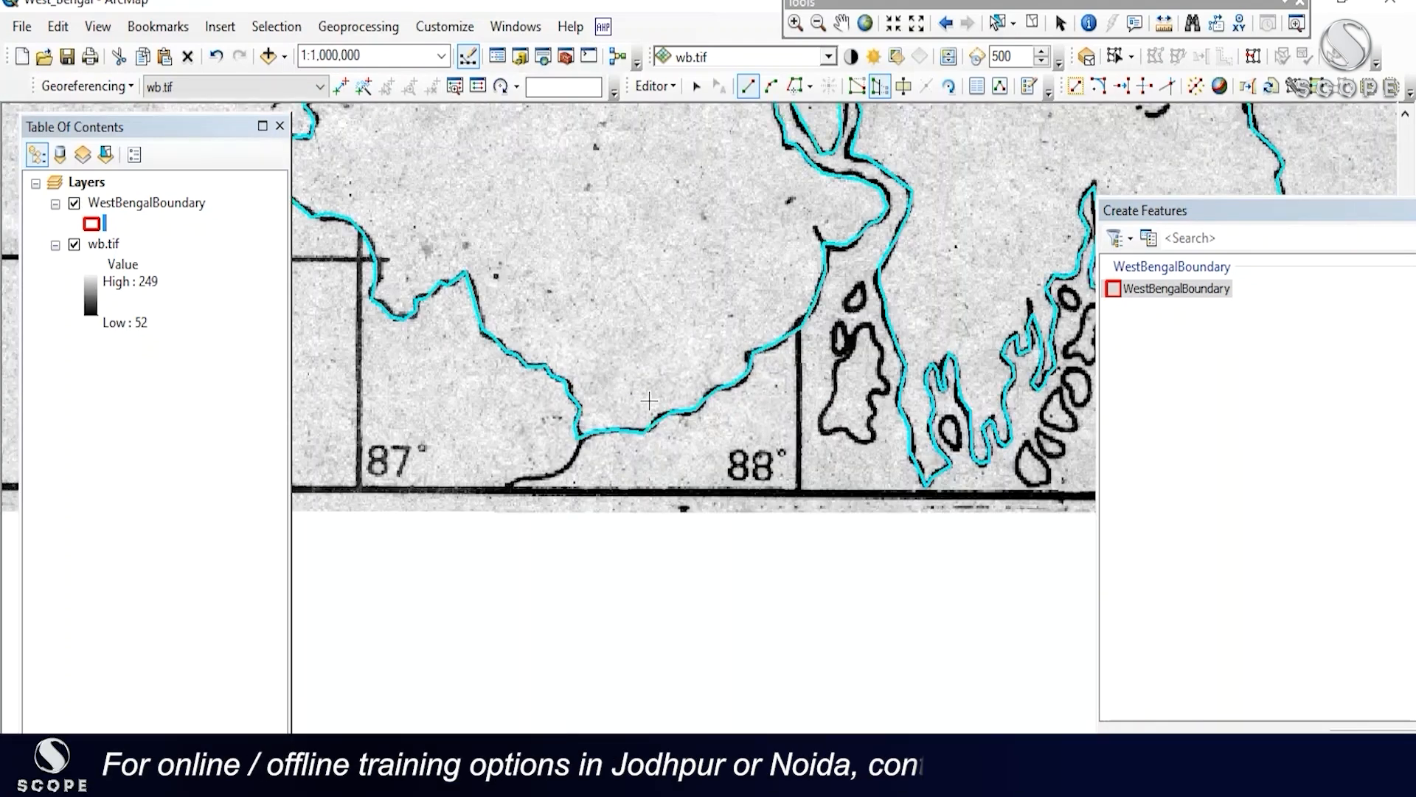
left_click_drag(1053, 458, 615, 545)
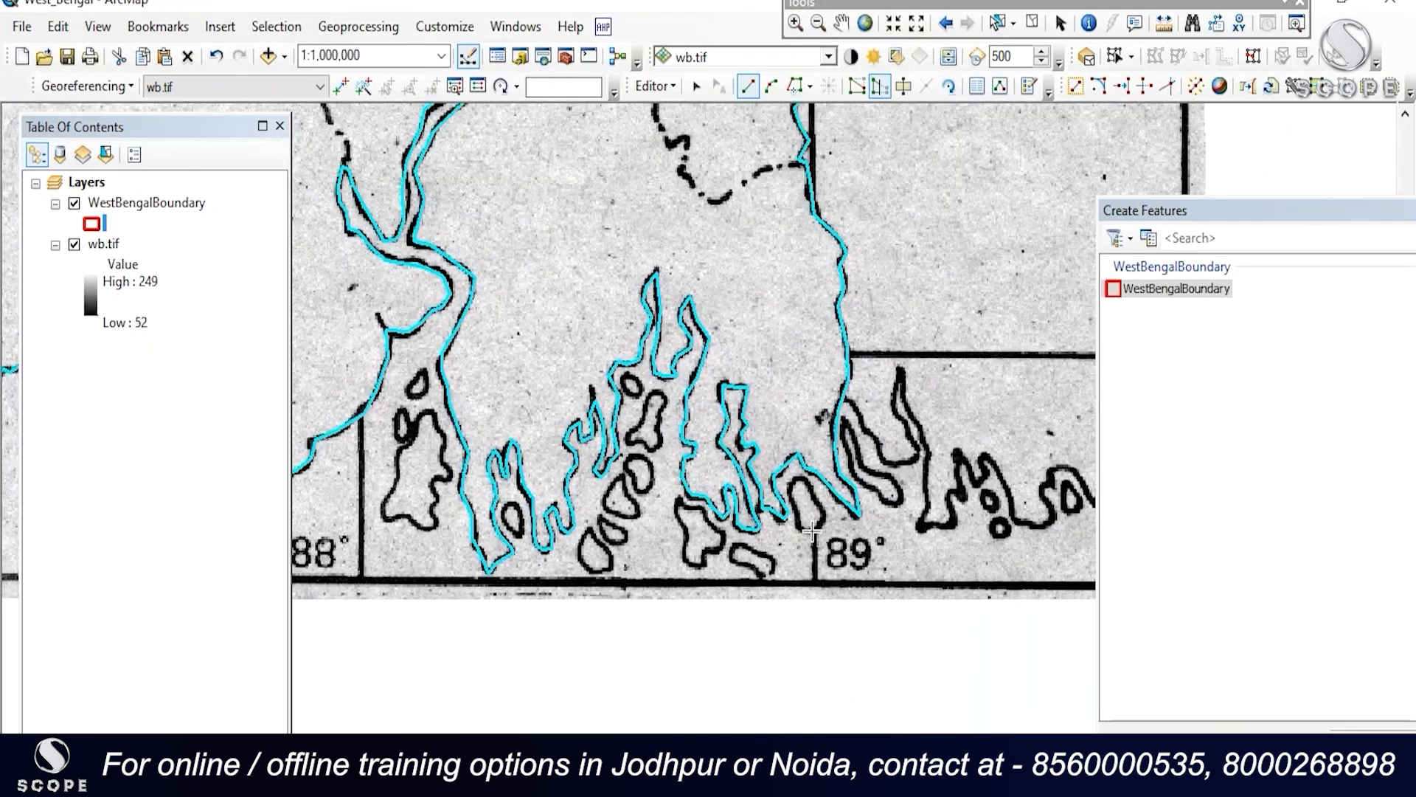
scroll(812, 531, "down", 1)
scroll(813, 466, "up", 2)
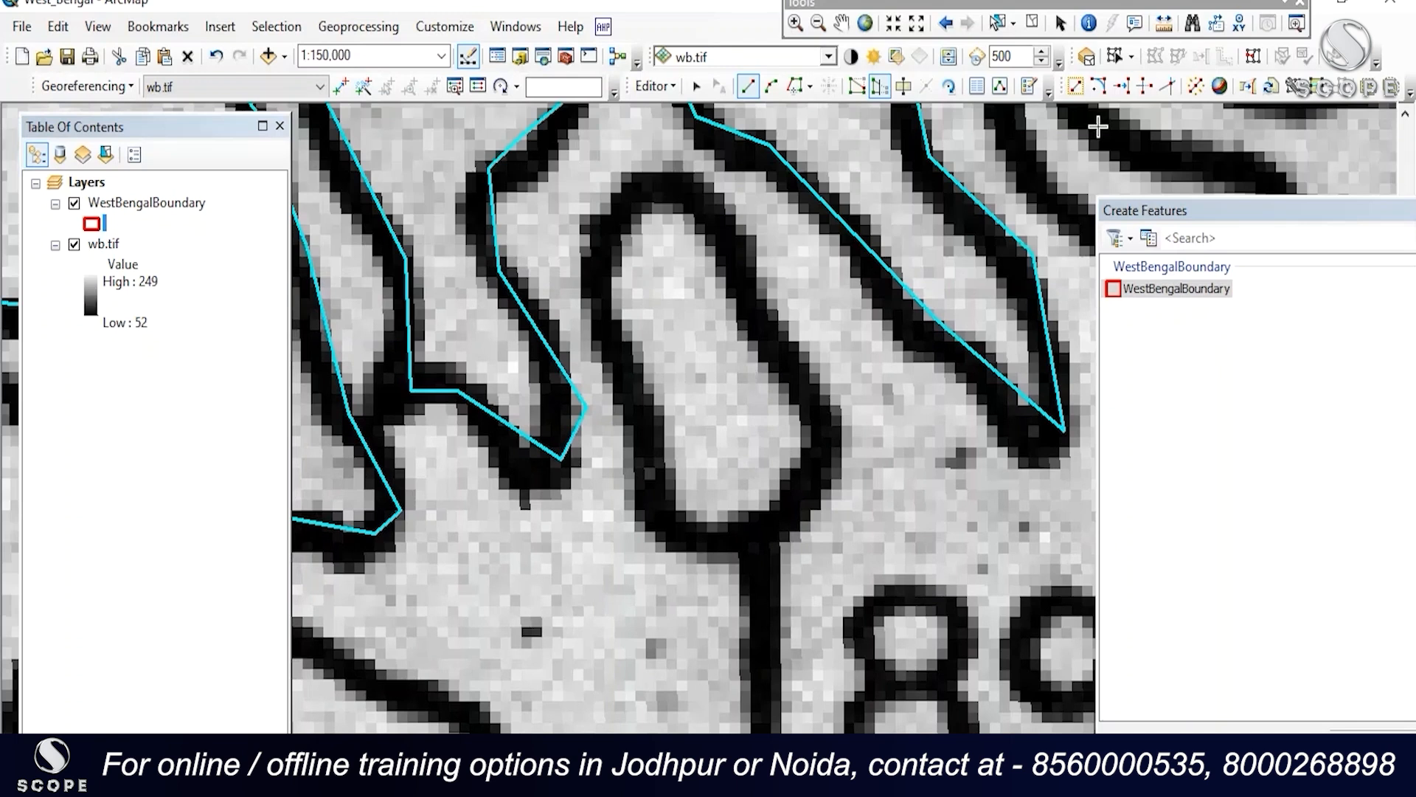
left_click(1158, 288)
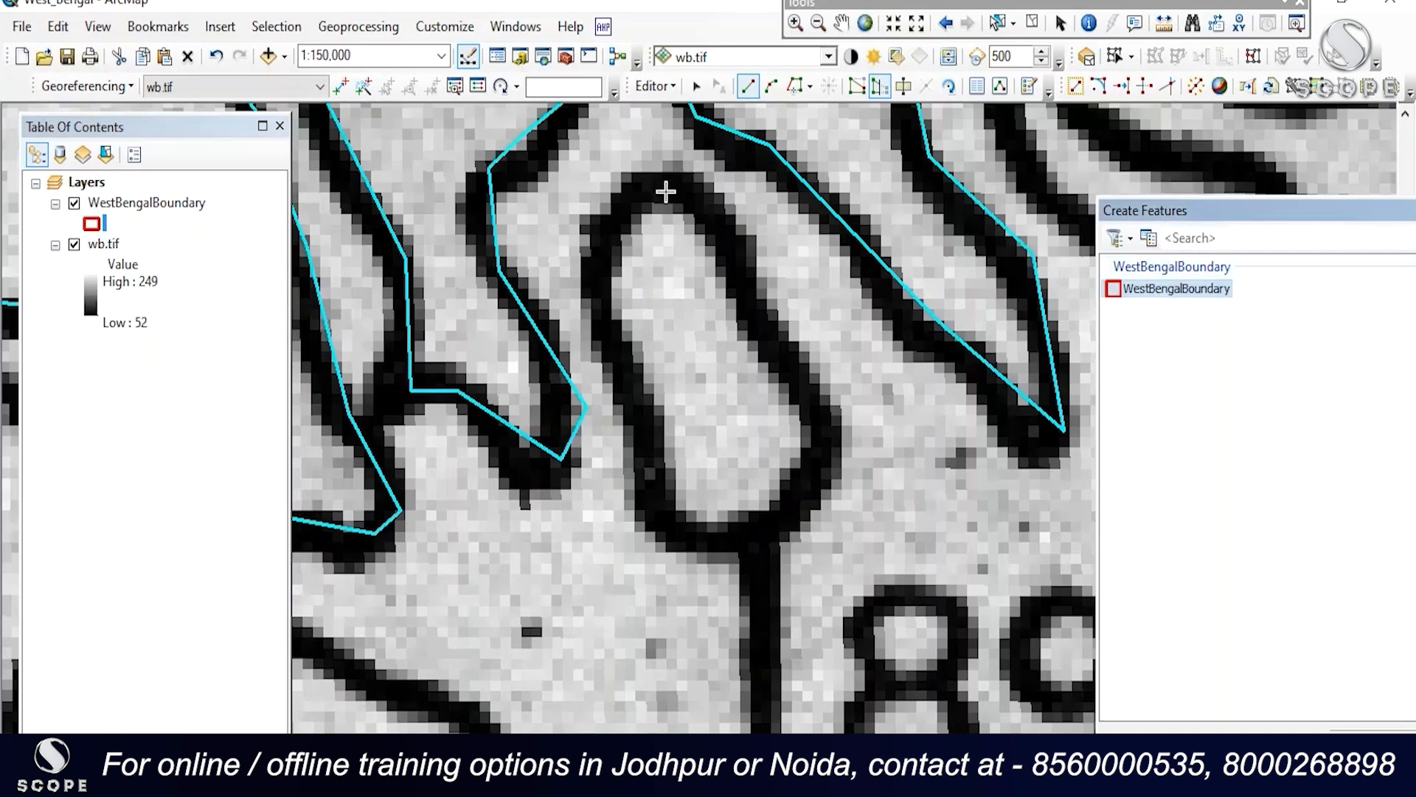
left_click(716, 214)
left_click(788, 347)
left_click(821, 451)
left_click(778, 521)
left_click(715, 526)
left_click(667, 529)
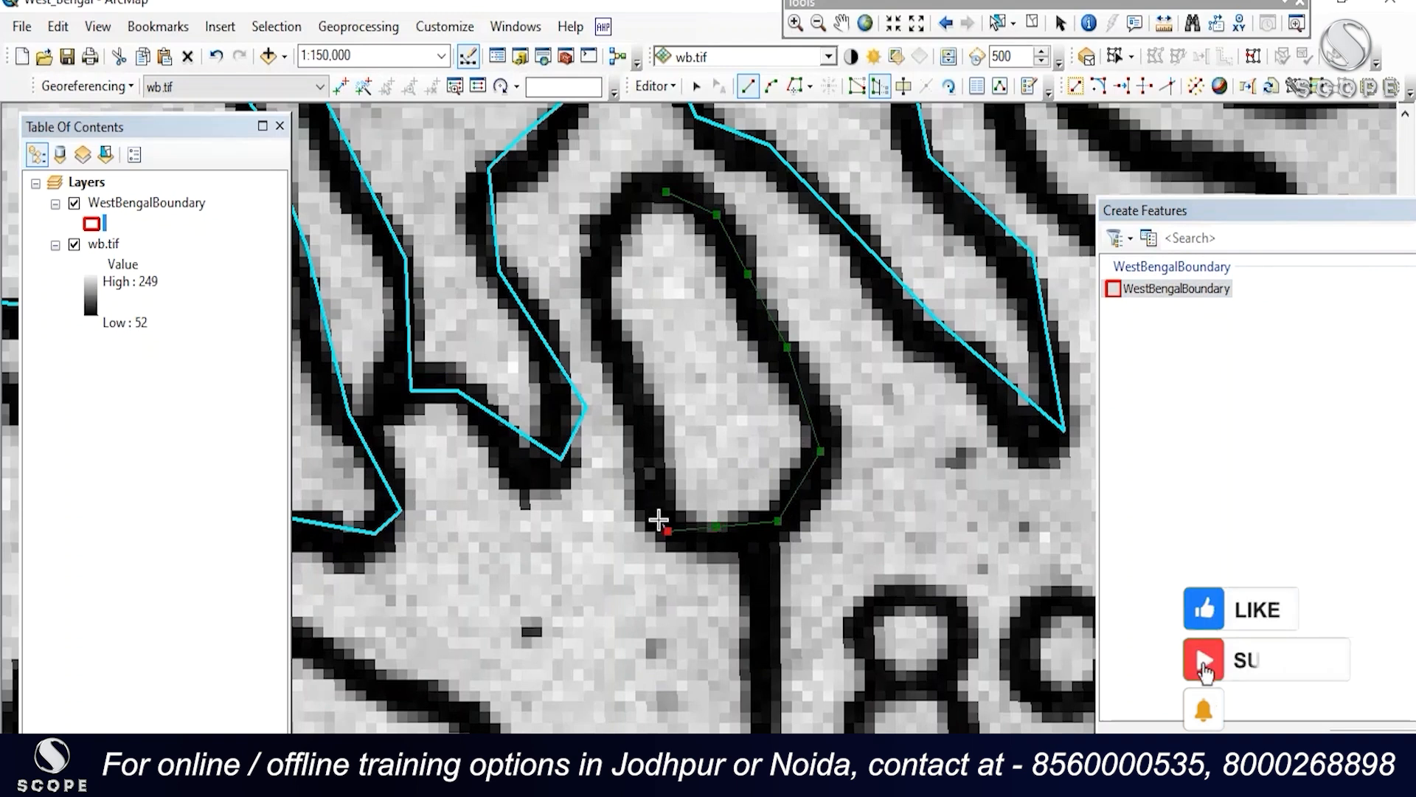
left_click(642, 460)
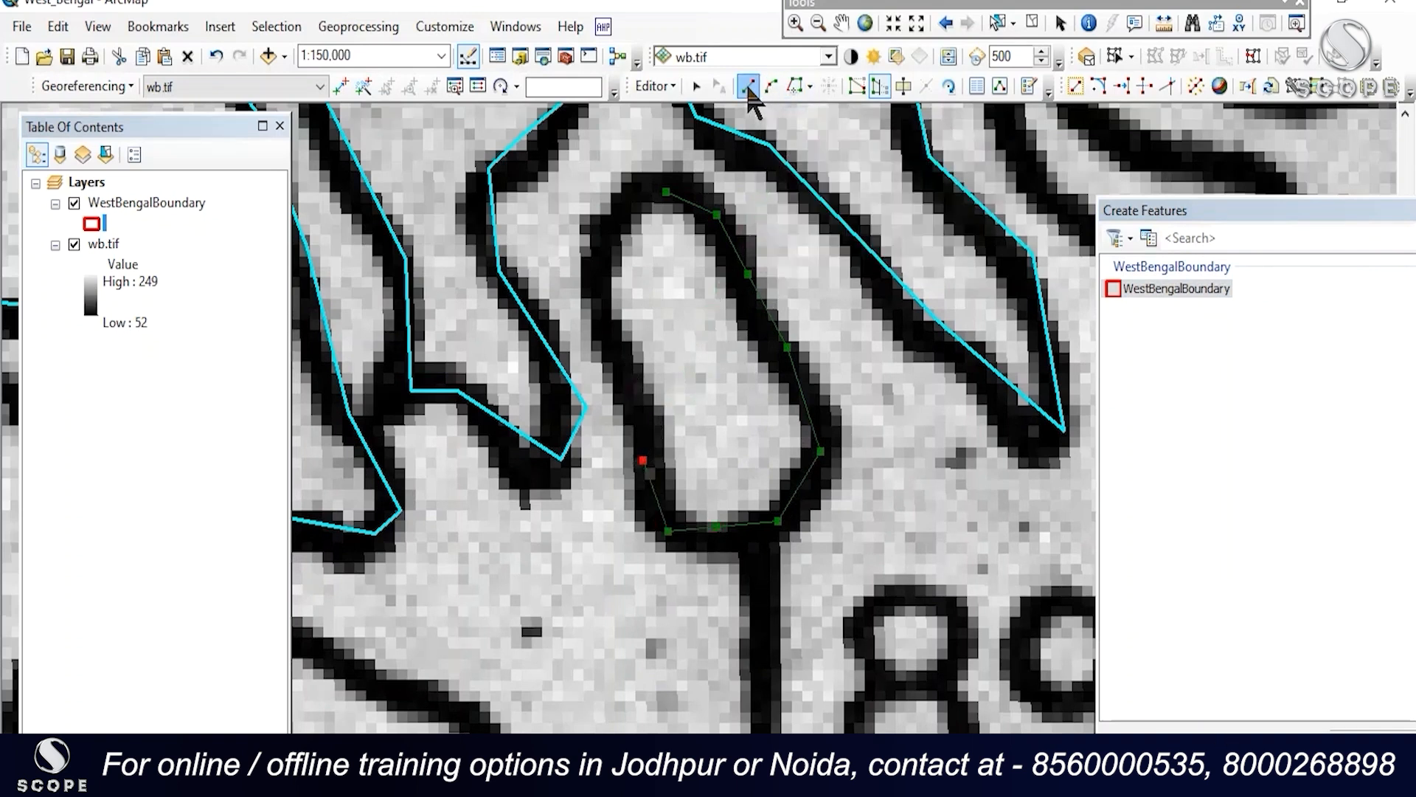
- Discard the unfinished sketch and trace the elongated coastal island above the 89° meridian line as a new WestBengalBoundary polygon
left_click(1162, 284)
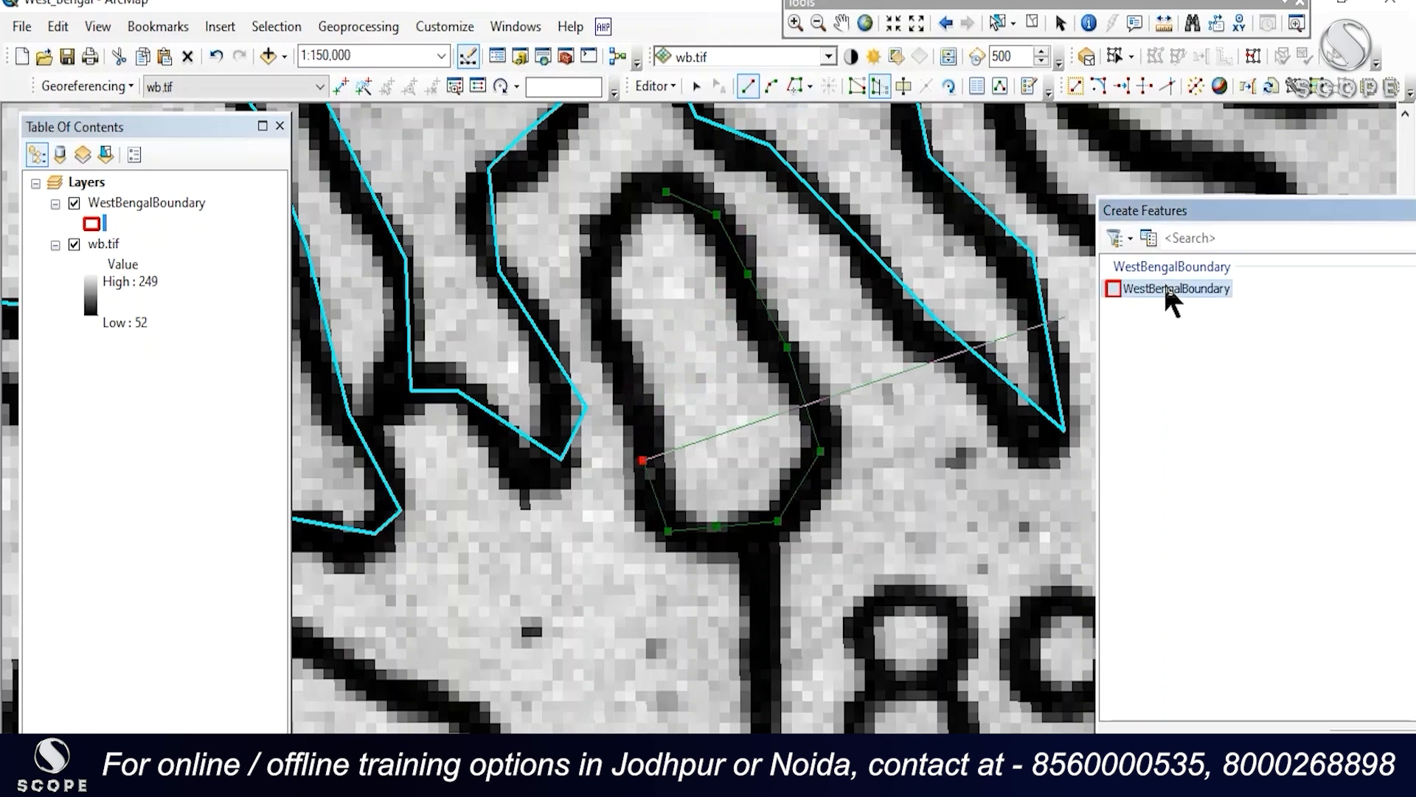
left_click(608, 280)
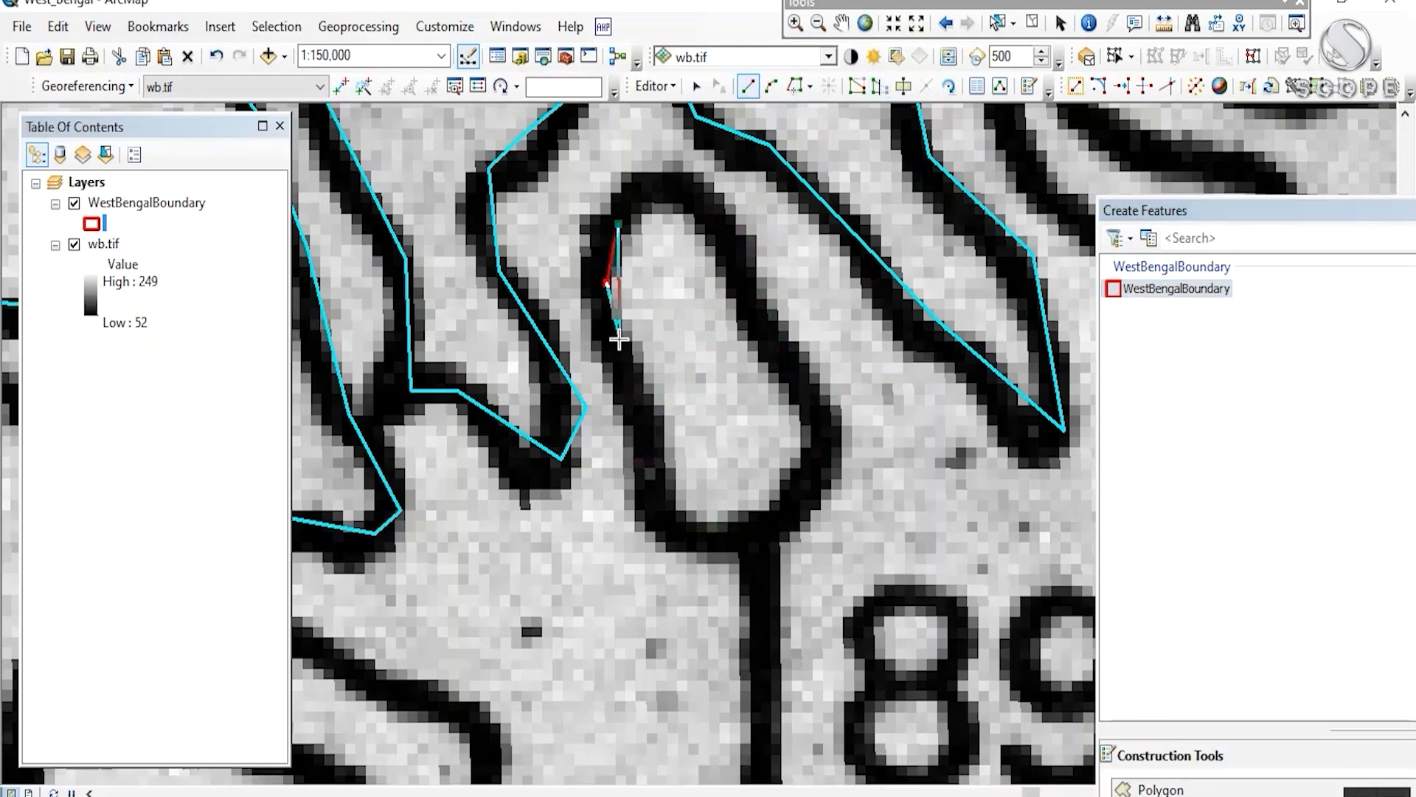
left_click(756, 535)
left_click(821, 481)
left_click(823, 422)
left_click(751, 300)
left_click(723, 209)
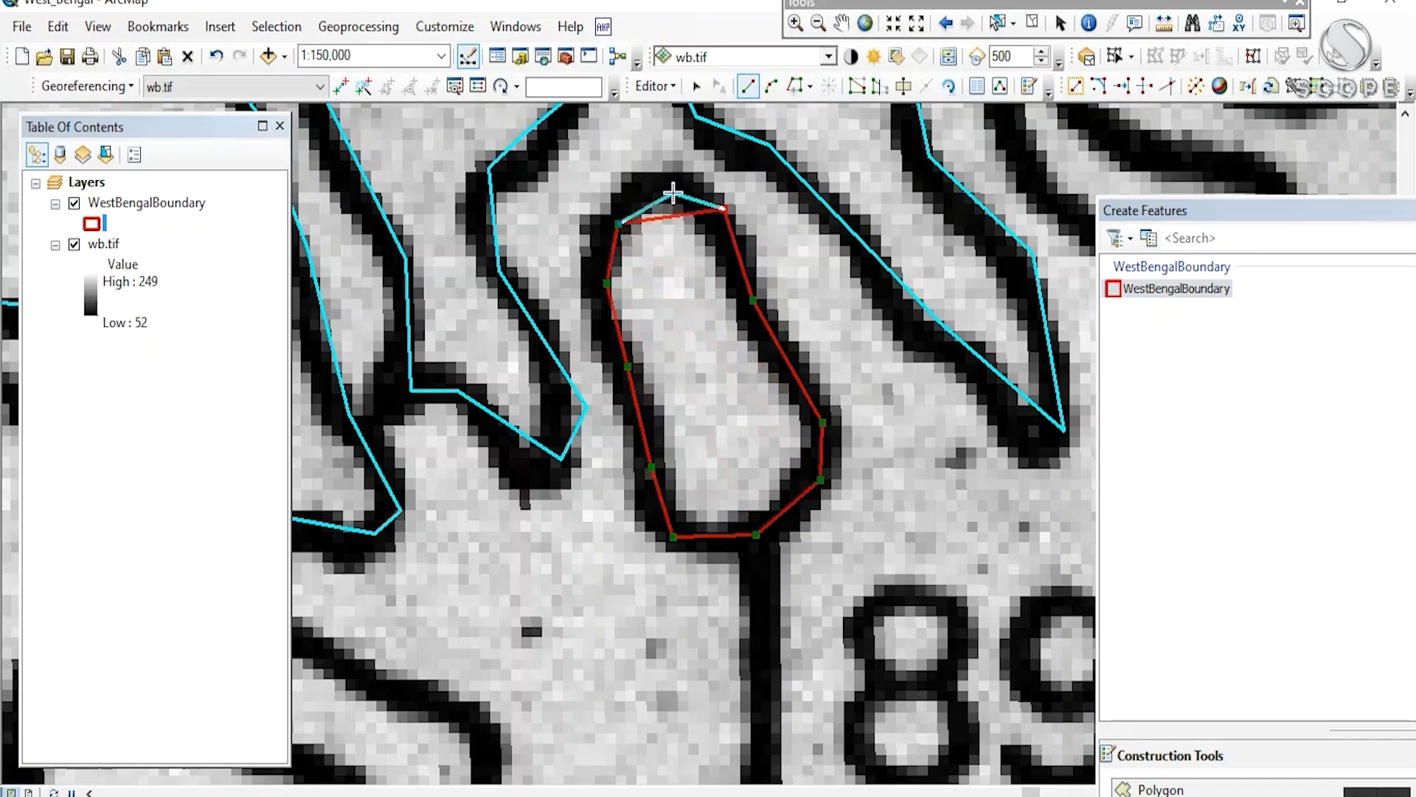
double_click(650, 186)
- Trace the small slanting island southwest of the 89° meridian island, just above the map's lower frame line
scroll(648, 189, "down", 4)
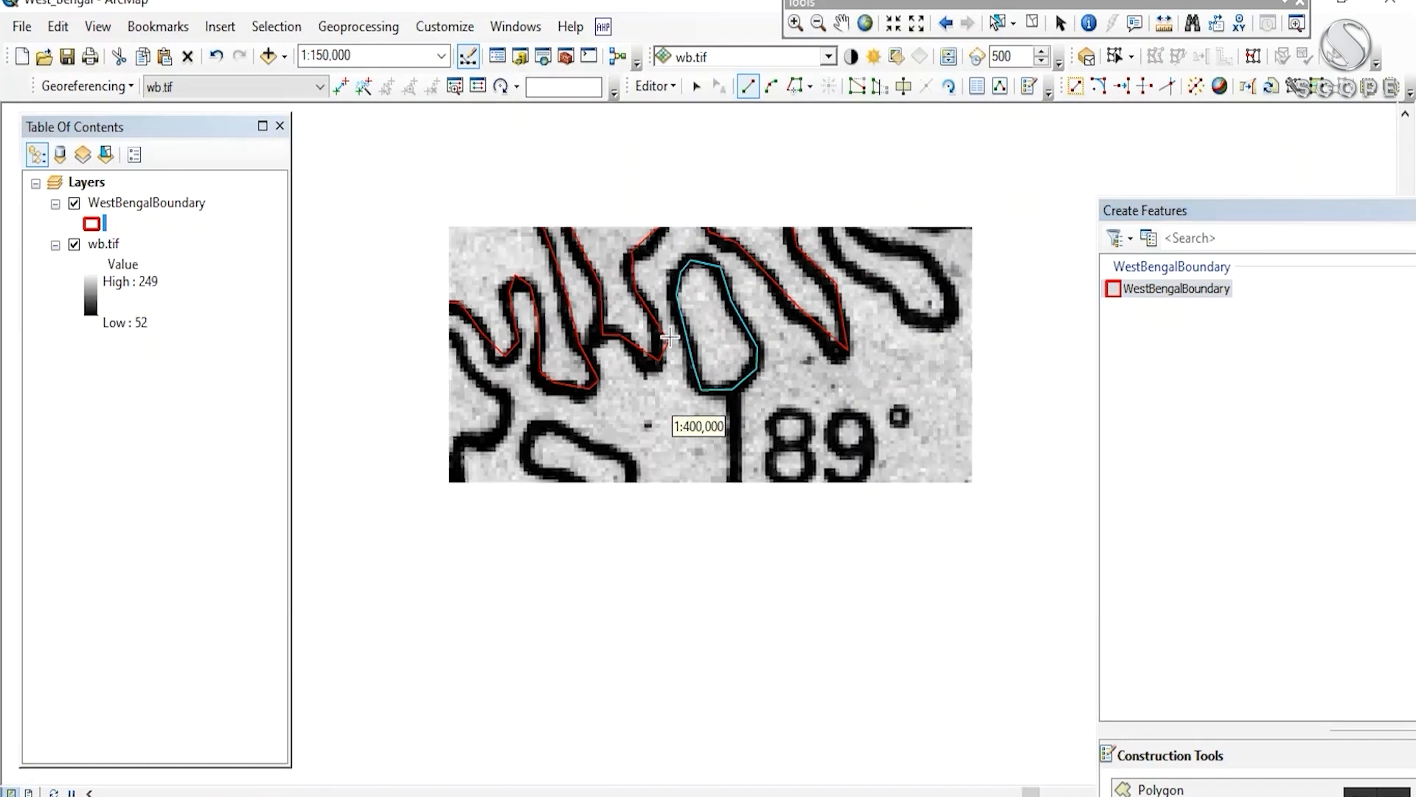
scroll(673, 185, "up", 2)
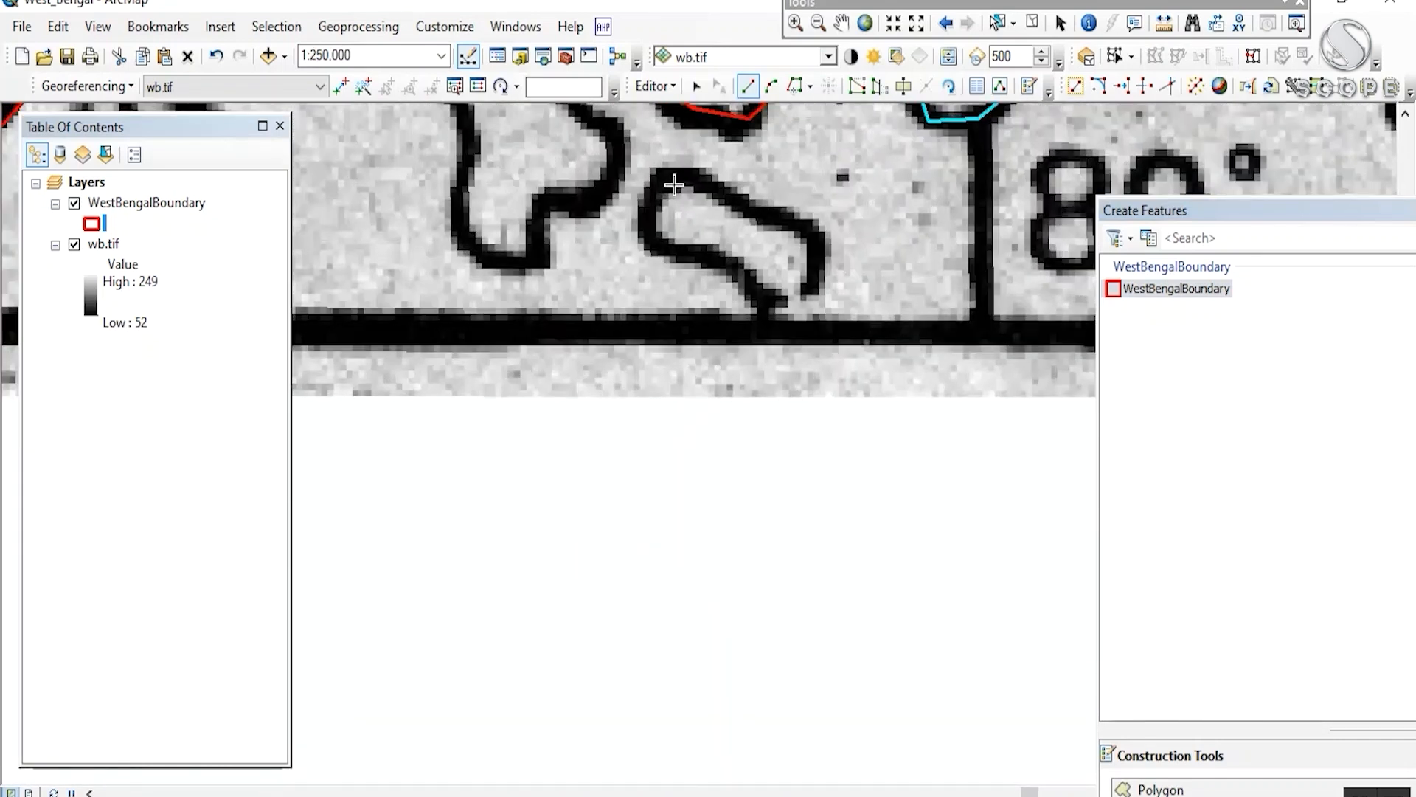
left_click(771, 222)
left_click(814, 227)
left_click(830, 267)
left_click(807, 297)
left_click(780, 302)
left_click(752, 291)
left_click(713, 253)
left_click(664, 254)
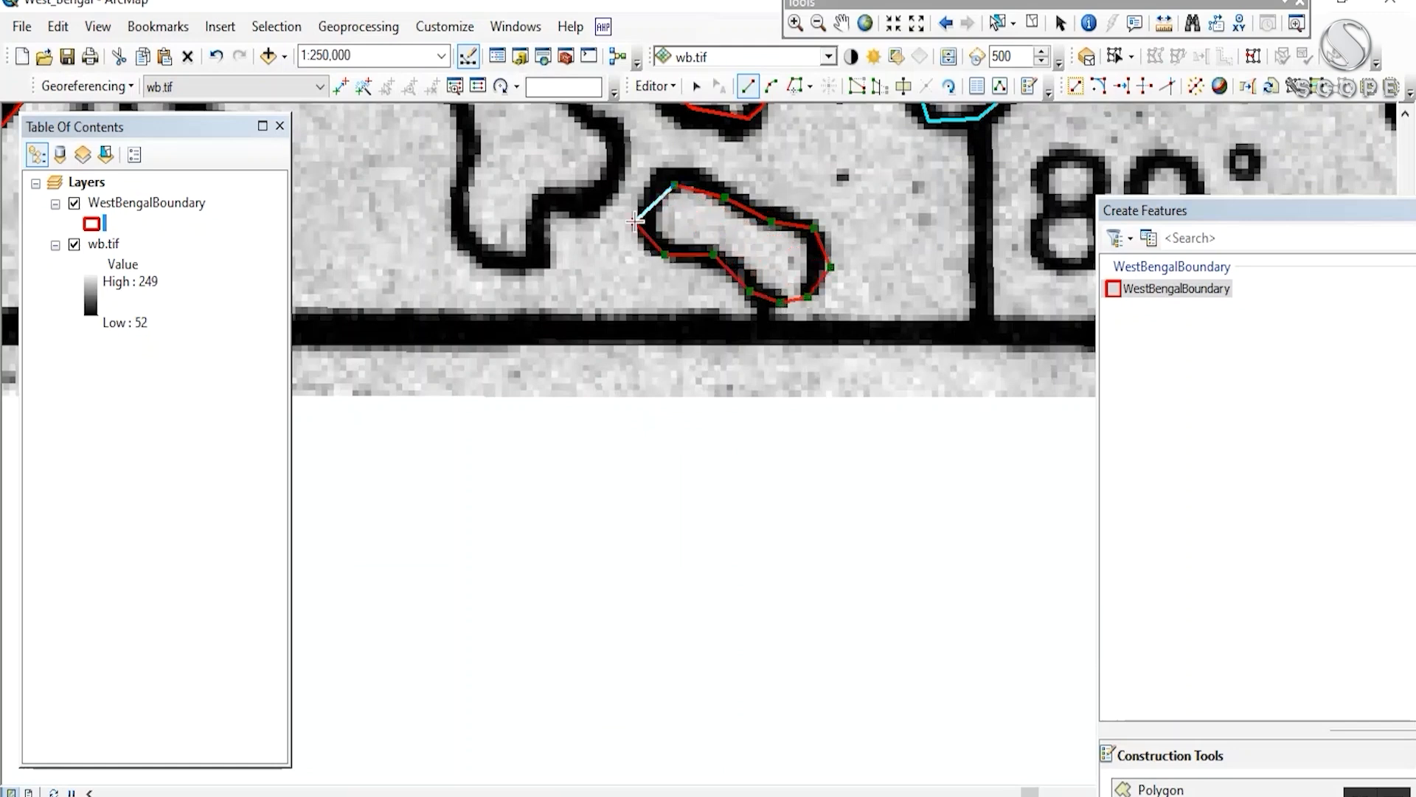
double_click(666, 180)
- Trace the notched island northwest of the small slanting island as a polygon
left_click_drag(609, 186, 860, 452)
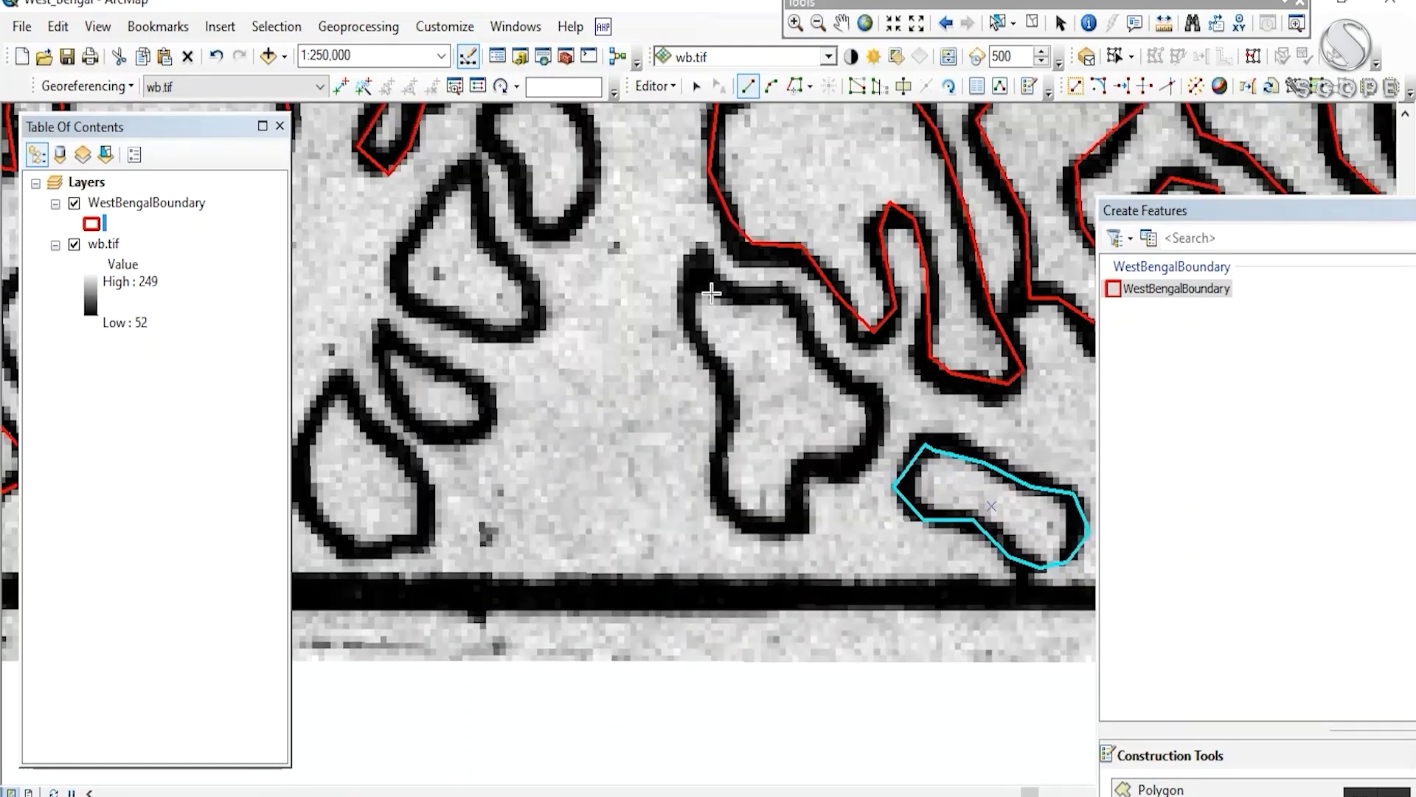
left_click(710, 354)
left_click(731, 396)
left_click(725, 452)
left_click(741, 529)
left_click(780, 532)
left_click(799, 506)
left_click(834, 473)
left_click(863, 451)
left_click(882, 403)
left_click(844, 385)
left_click(820, 350)
left_click(796, 306)
double_click(715, 275)
- Trace the rounded island northwest of the notched island as a polygon
left_click_drag(498, 104, 440, 763)
left_click(752, 300)
left_click(778, 347)
left_click(819, 374)
left_click(839, 238)
double_click(784, 223)
- Trace the small oval island in the inlet directly above the bone-shaped island
left_click_drag(507, 456, 632, 386)
left_click(531, 361)
left_click(573, 396)
left_click(585, 426)
left_click(574, 452)
left_click(544, 447)
double_click(502, 405)
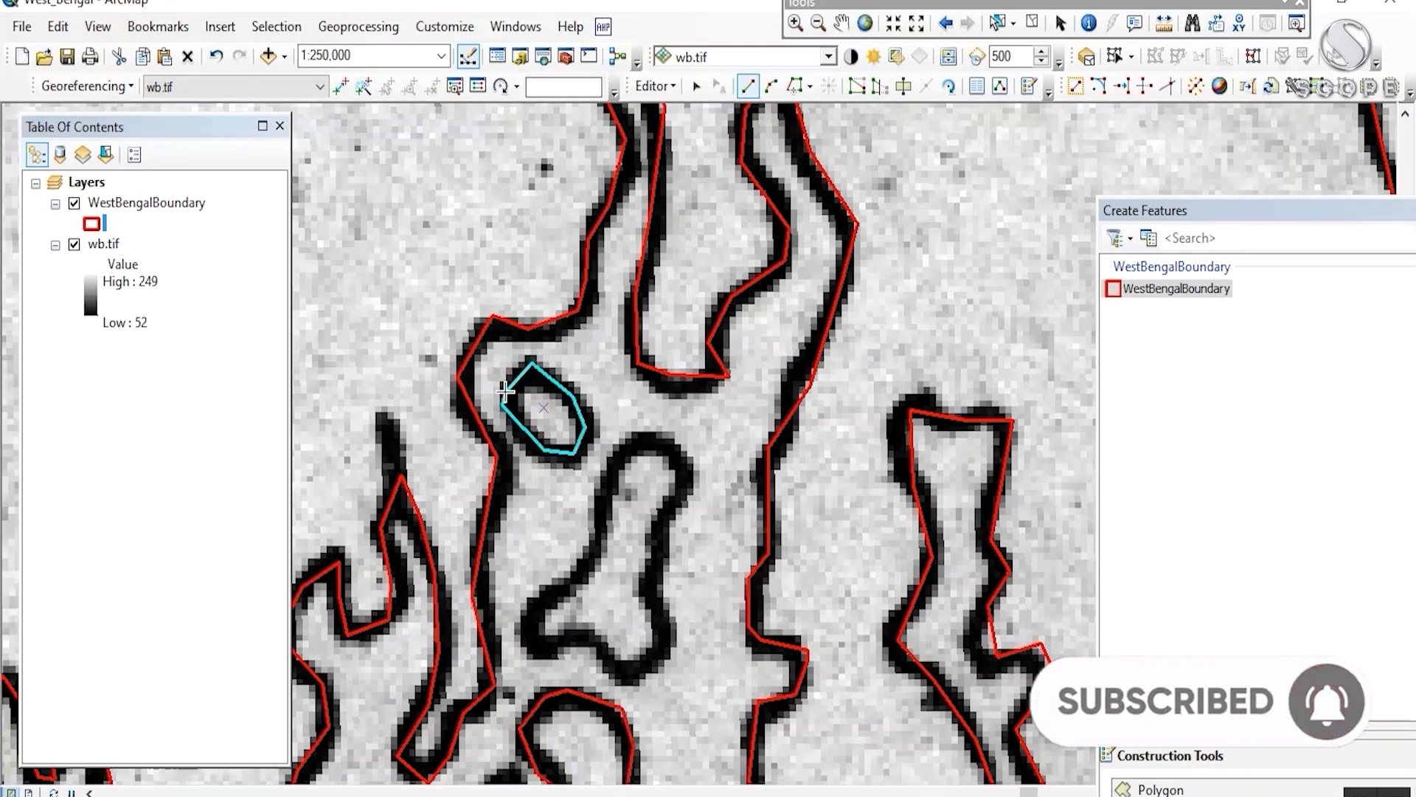
- Trace the bone-shaped island below the small oval island as a polygon
left_click_drag(503, 405, 570, 293)
left_click(703, 326)
left_click(676, 360)
left_click(671, 386)
left_click(671, 426)
left_click(647, 464)
left_click(591, 490)
left_click(592, 513)
left_click(601, 531)
left_click(623, 531)
left_click(714, 558)
left_click(731, 521)
left_click(721, 483)
left_click(724, 428)
left_click(752, 361)
double_click(729, 325)
- Trace the triangular island further south, at the mouth of the inlet
left_click_drag(554, 671, 789, 228)
left_click(798, 218)
left_click(732, 323)
left_click(769, 360)
left_click(852, 380)
left_click(874, 373)
left_click(869, 335)
left_click(851, 310)
left_click(821, 288)
double_click(818, 225)
- Trace the small wedge-shaped island just below the triangular island
left_click_drag(767, 376, 830, 232)
left_click(792, 240)
left_click(796, 296)
left_click(819, 331)
left_click(857, 344)
left_click(877, 335)
left_click(889, 324)
left_click(892, 298)
right_click(784, 238)
left_click(850, 630)
right_click(813, 234)
left_click(900, 676)
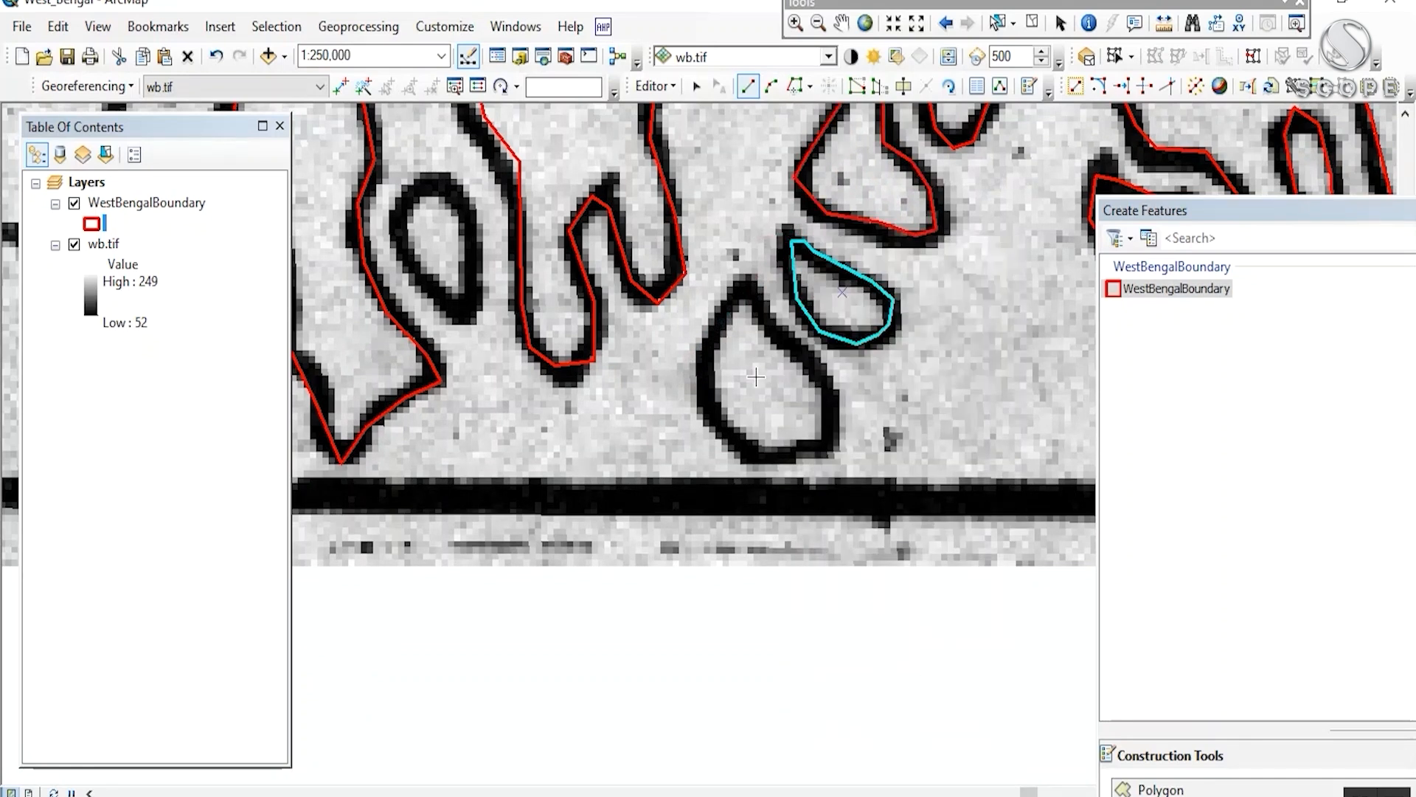
- Trace the rounded island beside the wedge-shaped one and the oval island in the inlet further west
double_click(783, 325)
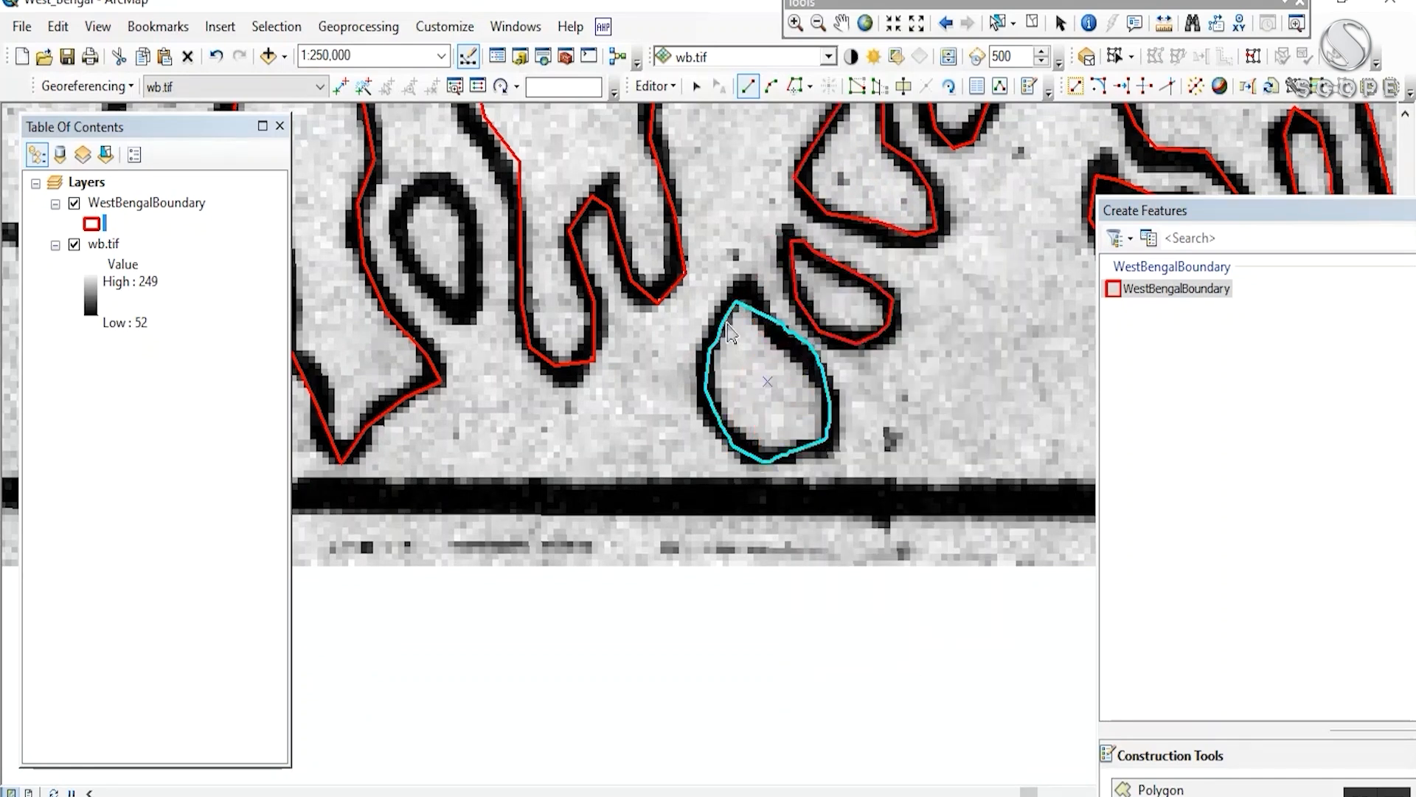
left_click_drag(431, 188, 675, 342)
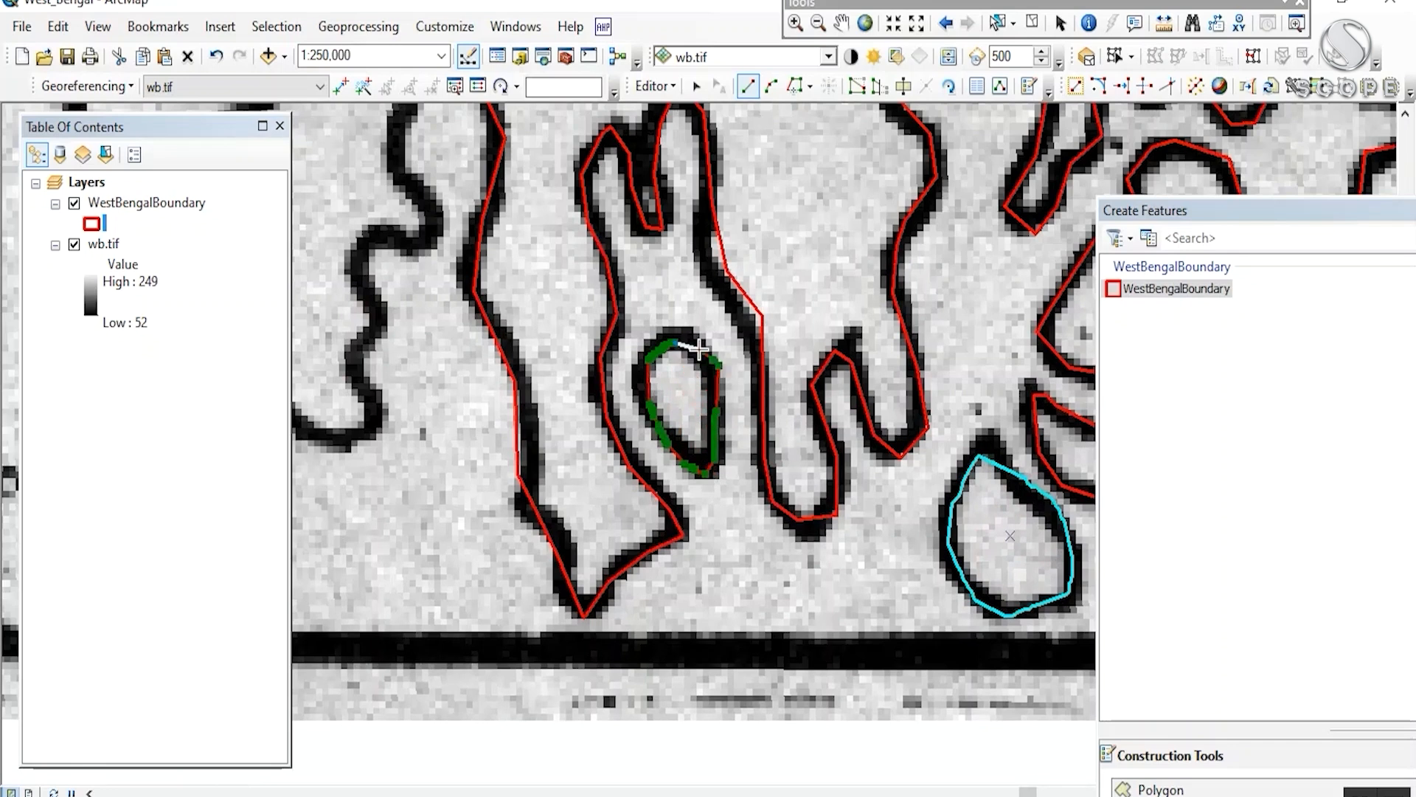
double_click(695, 339)
- Trace the small teardrop-shaped island in the estuary just east of the 88° meridian
scroll(704, 345, "down", 3)
left_click_drag(622, 293, 728, 389)
scroll(728, 389, "up", 3)
left_click(751, 137)
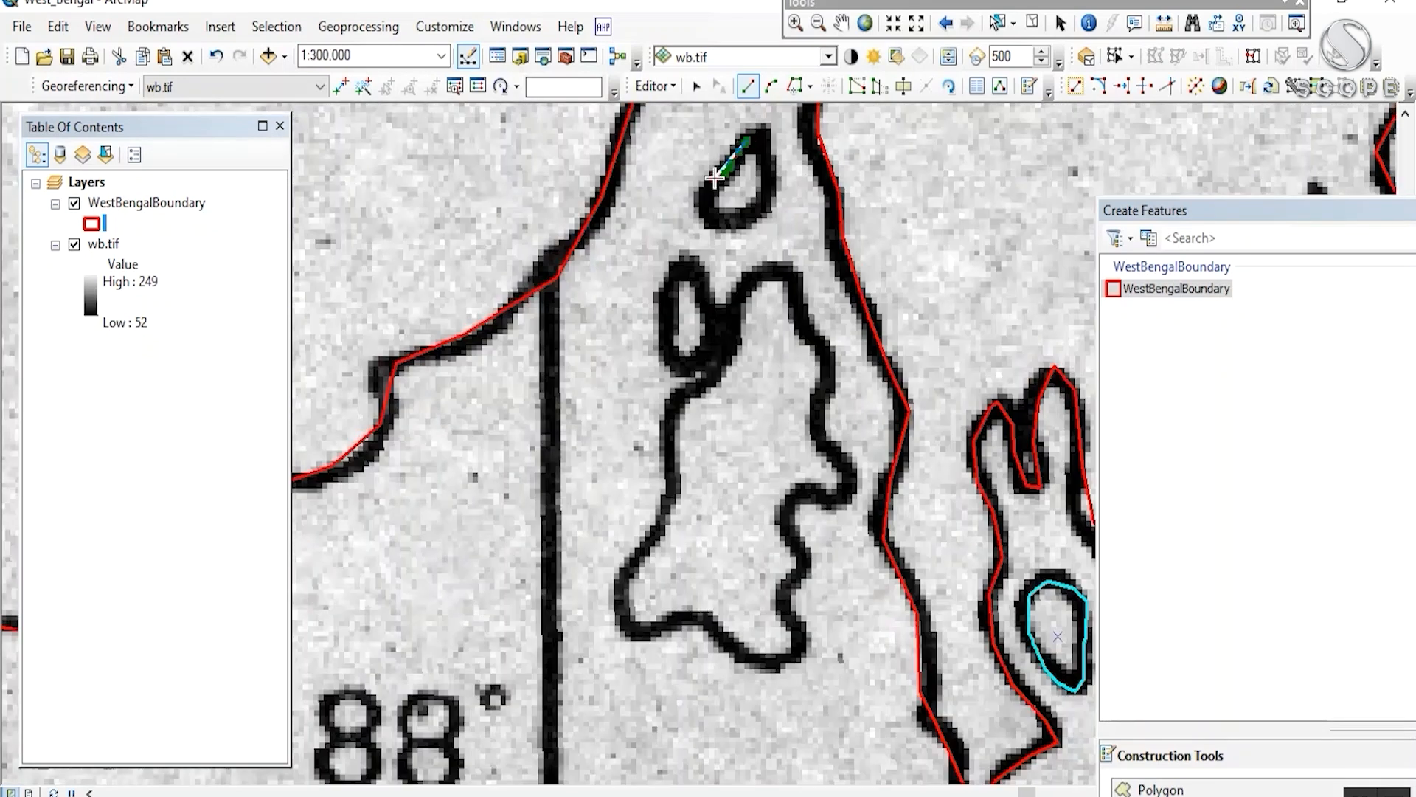
double_click(748, 140)
- Trace the narrow oval island below the teardrop-shaped one and the large irregular island adjoining it
left_click_drag(698, 276, 742, 277)
left_click(723, 261)
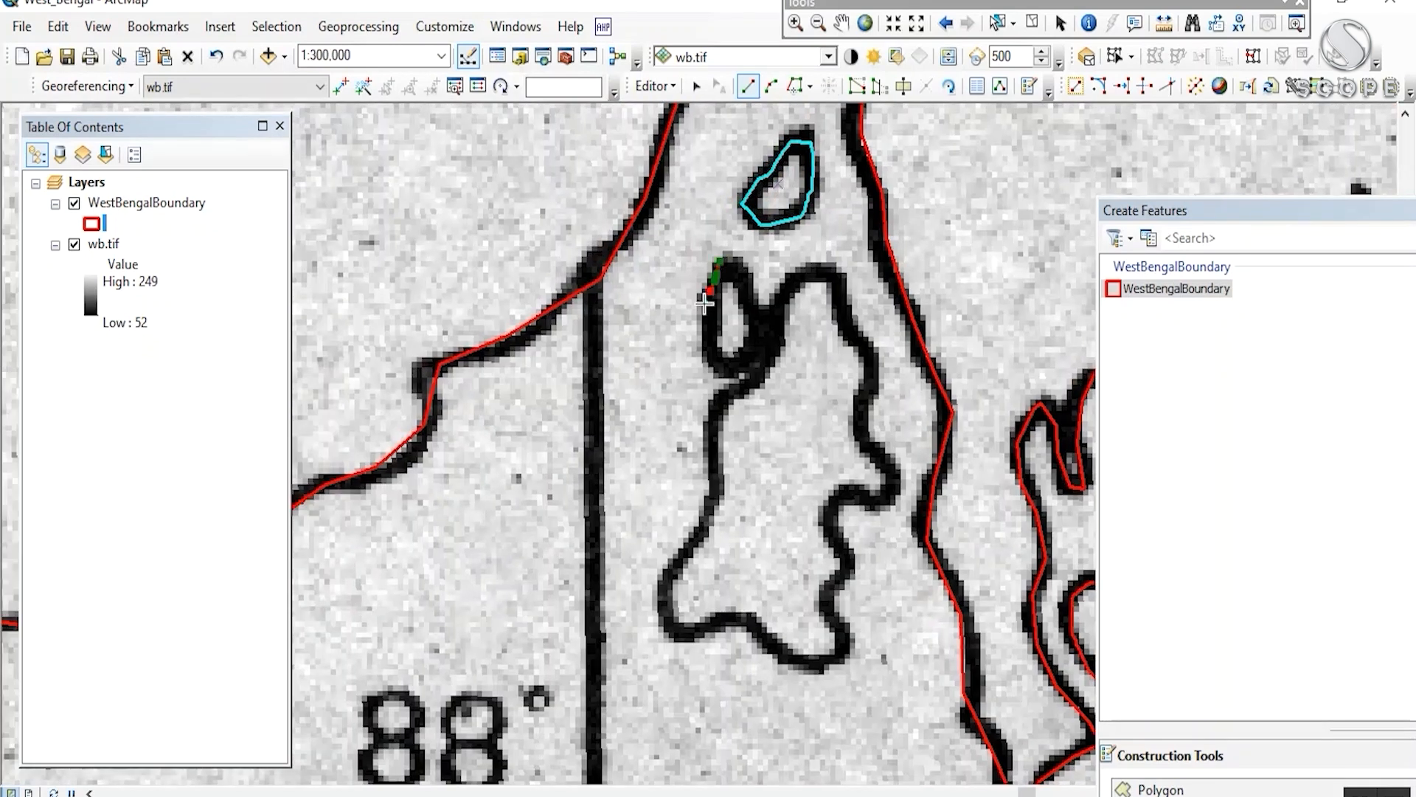
double_click(738, 255)
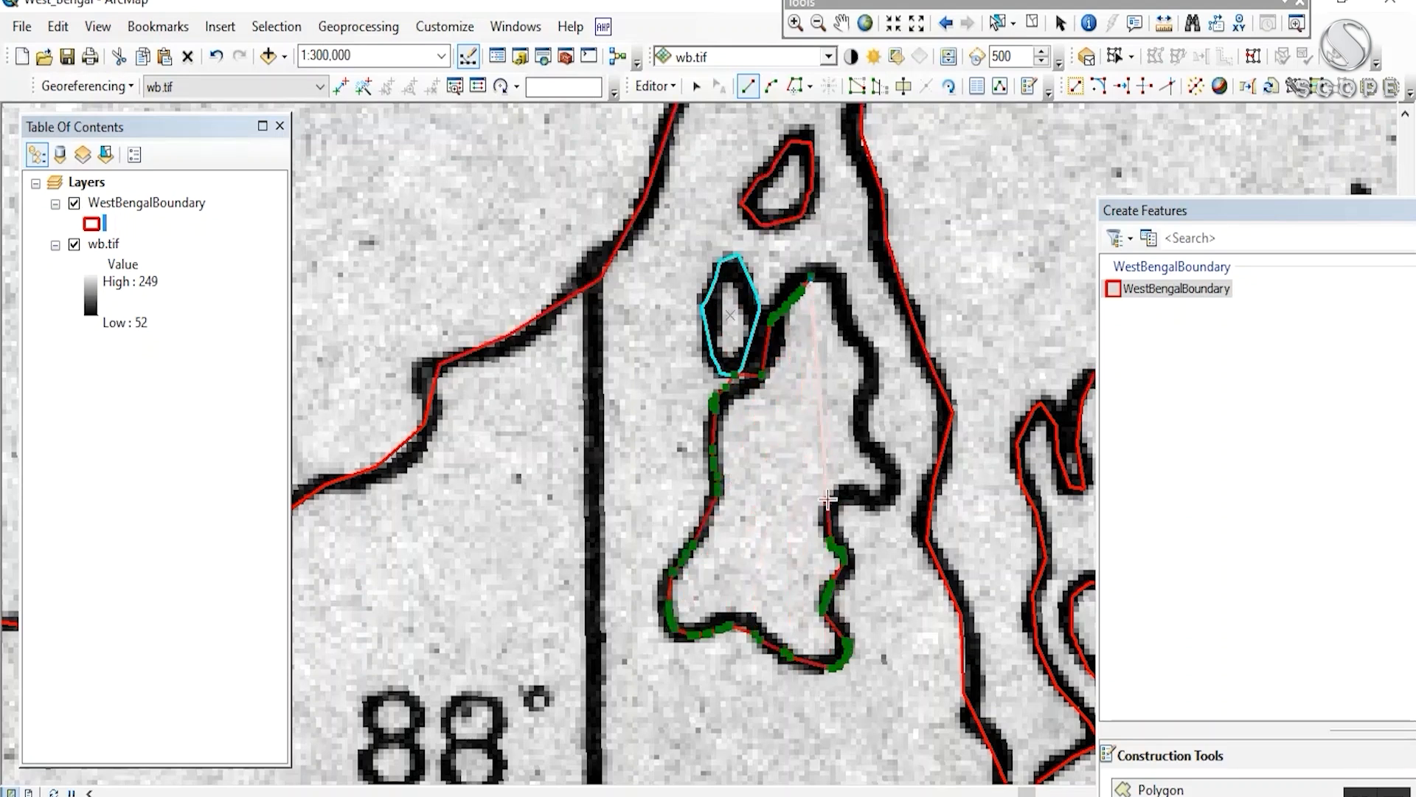
key("ctrl+z")
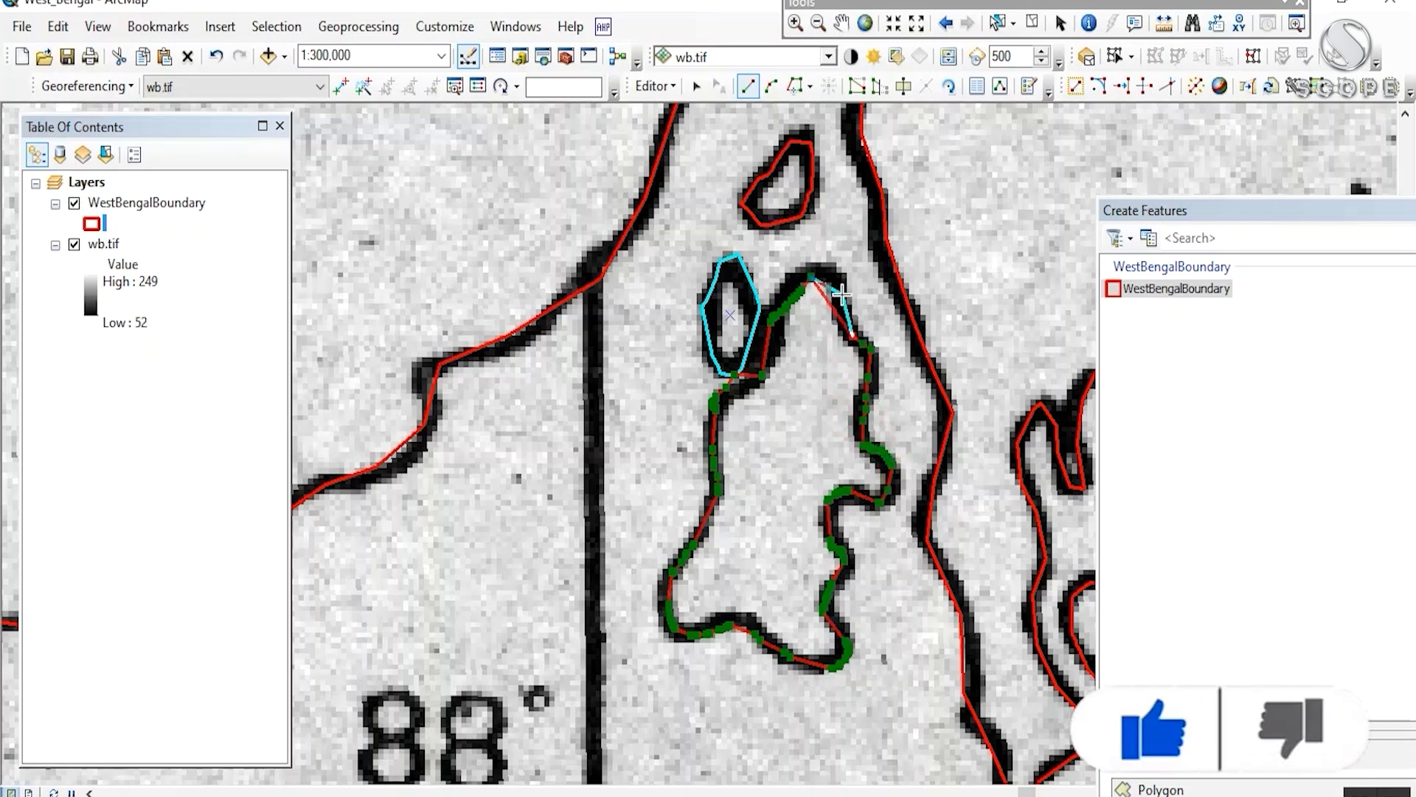
double_click(820, 281)
- Save the edits to the WestBengalBoundary layer and save the map document
scroll(834, 347, "down", 7)
left_click_drag(813, 191, 730, 788)
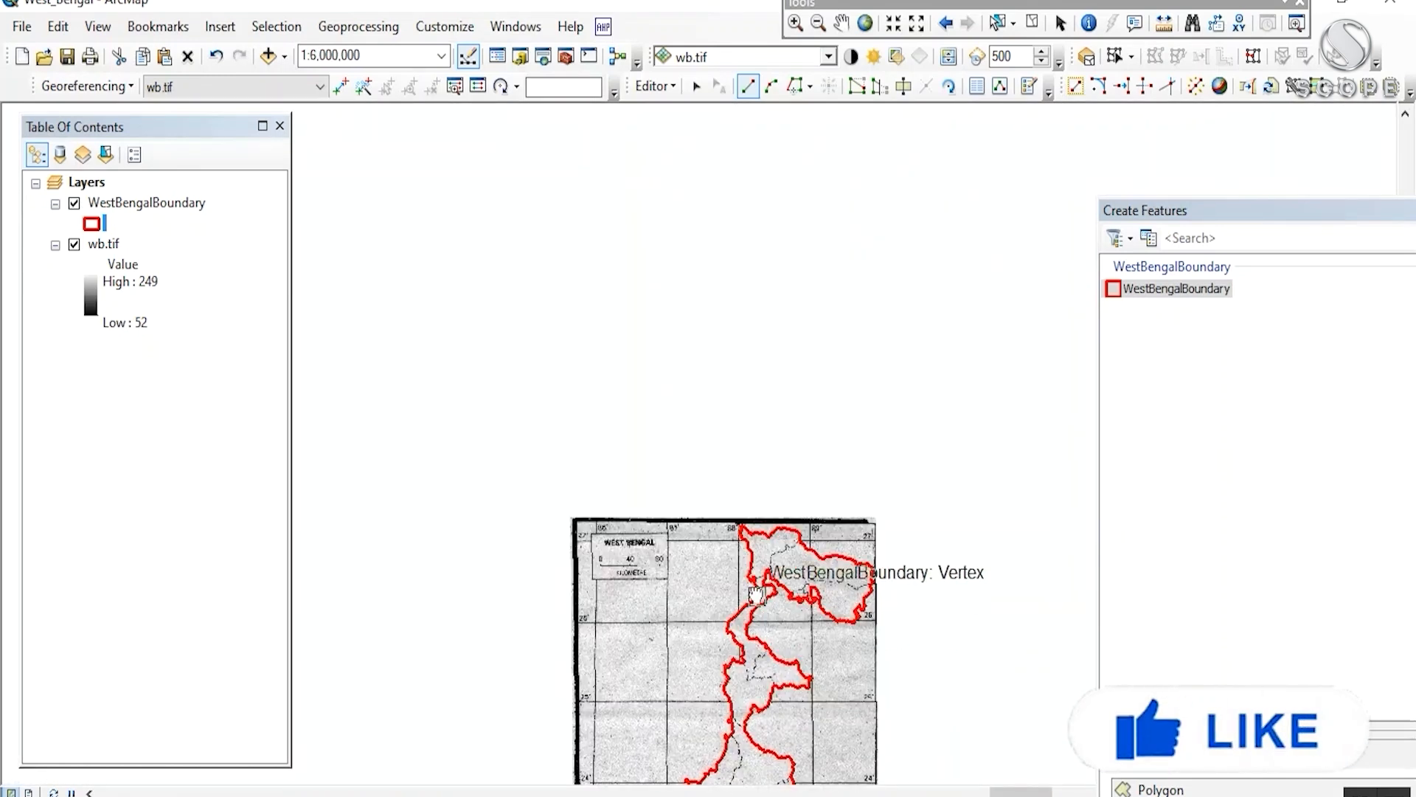
left_click_drag(757, 594, 799, 439)
left_click_drag(741, 730, 715, 582)
left_click(695, 86)
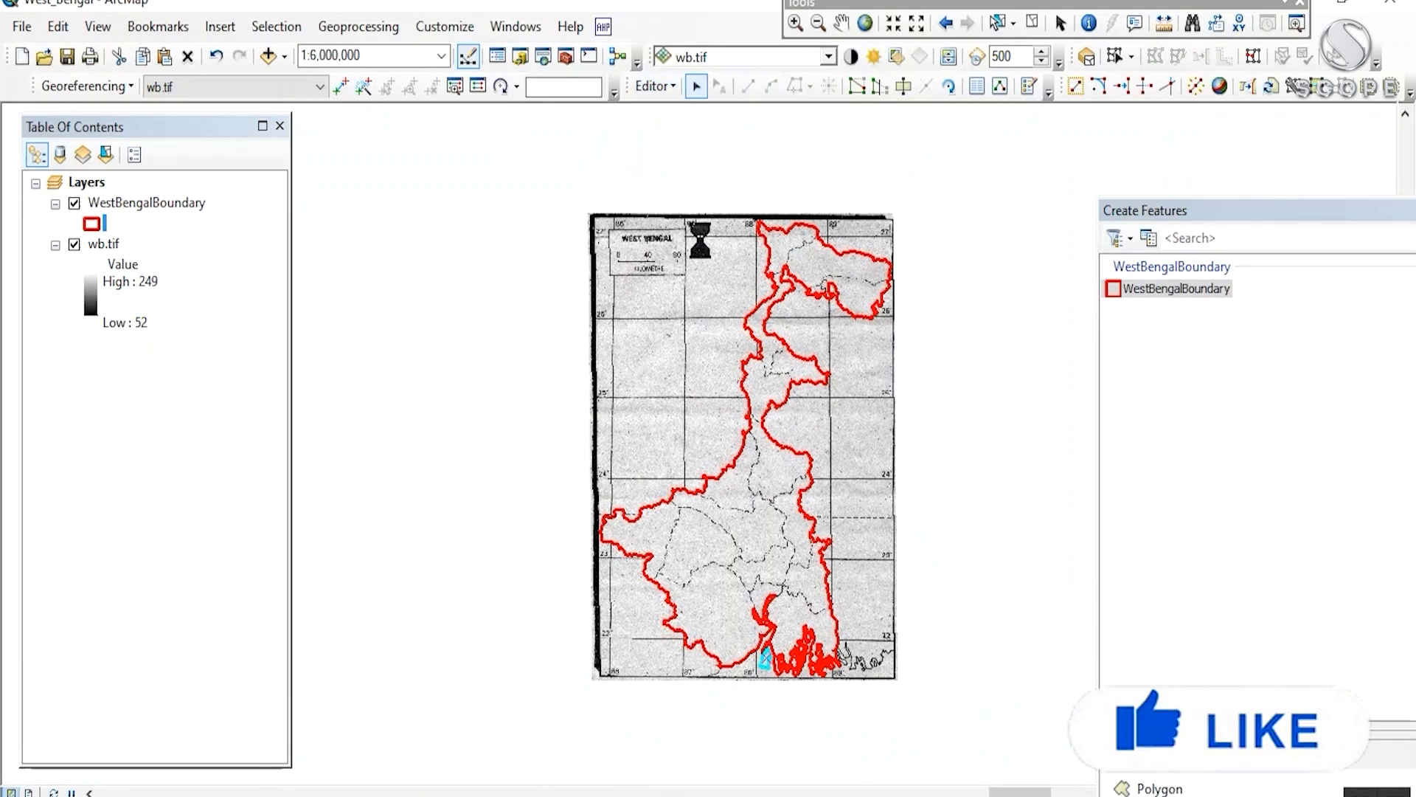
left_click(655, 86)
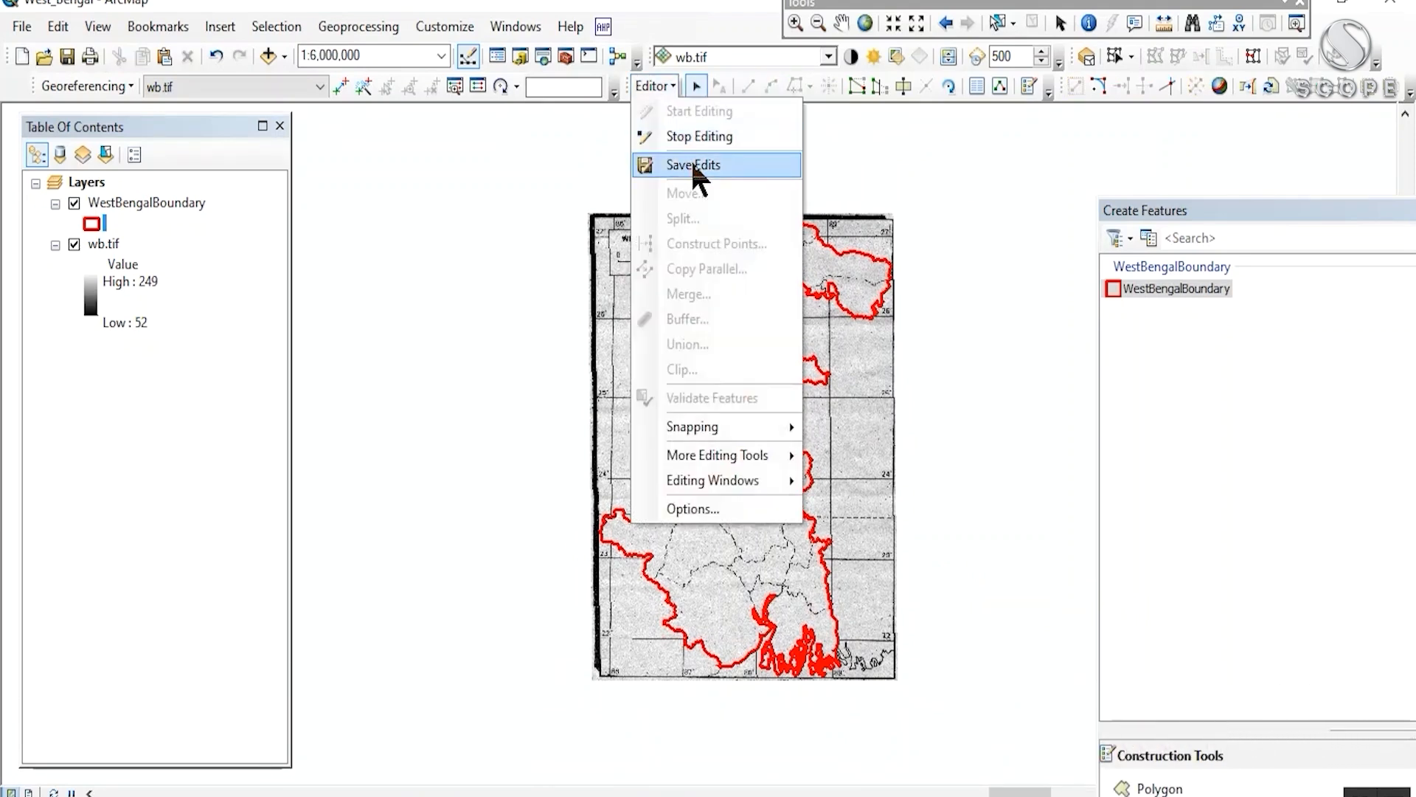
left_click(693, 164)
left_click(62, 60)
- Cut the state polygon with Cut Polygons along the dashed district line running west from the northeastern border, just north of the 26° parallel
scroll(612, 315, "down", 2)
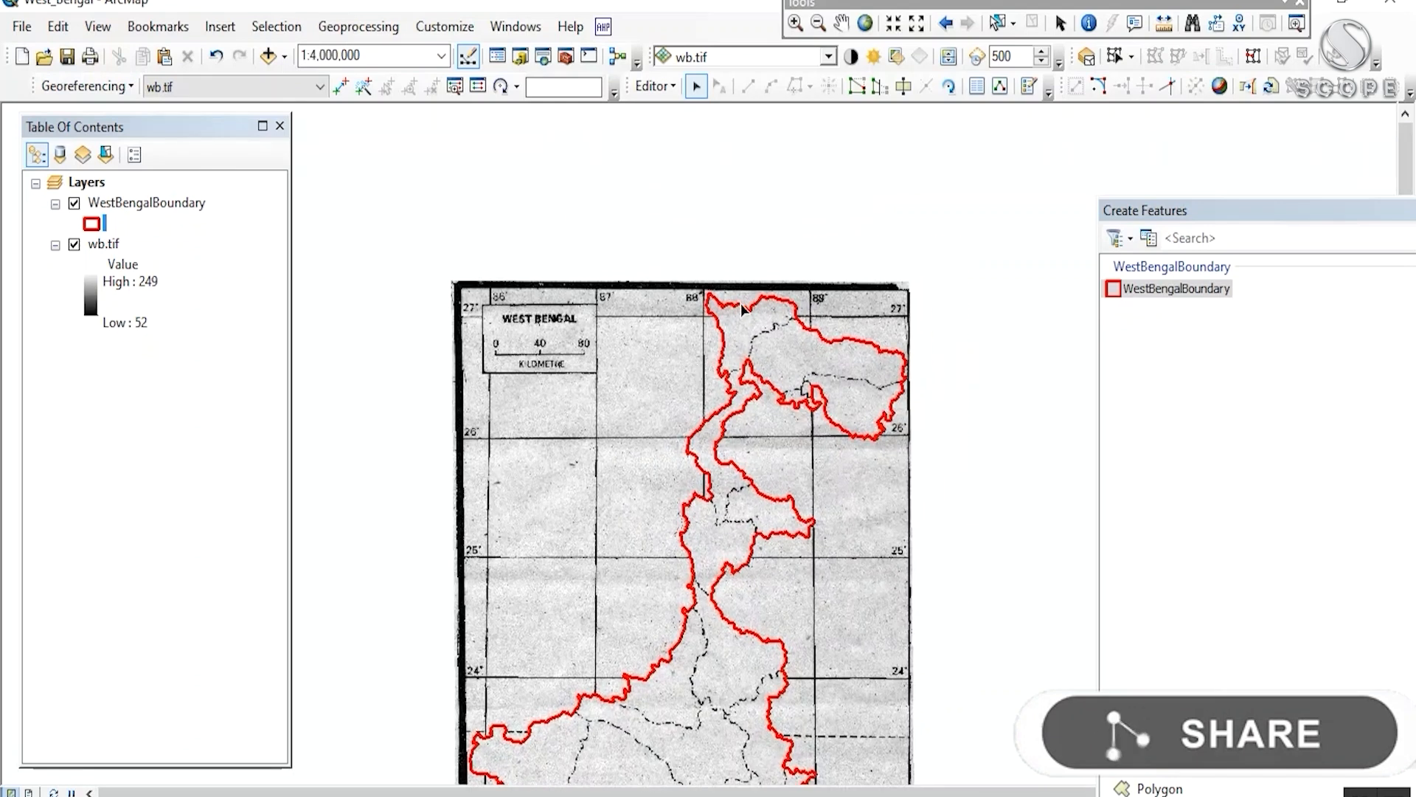
scroll(746, 315, "down", 1)
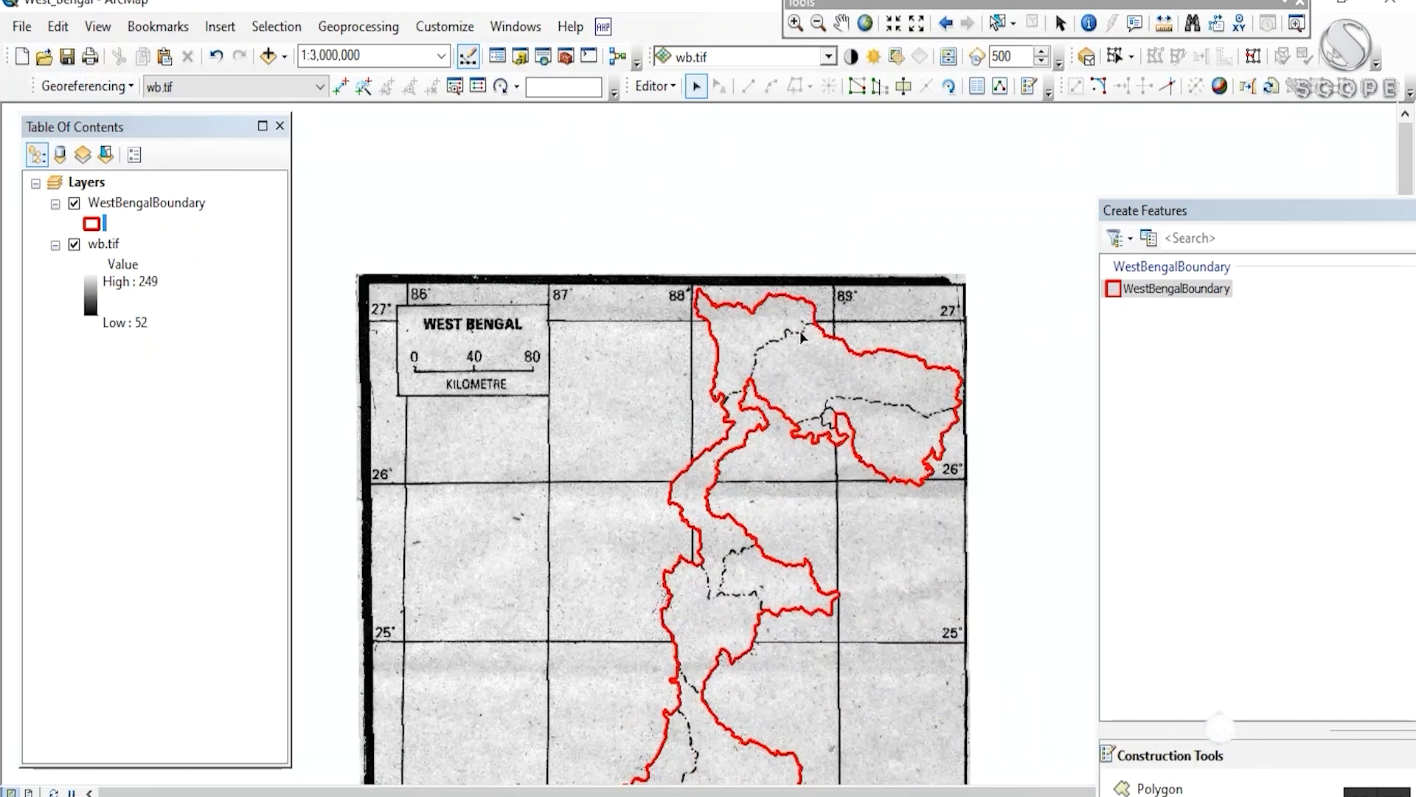
left_click(801, 336)
scroll(801, 333, "down", 3)
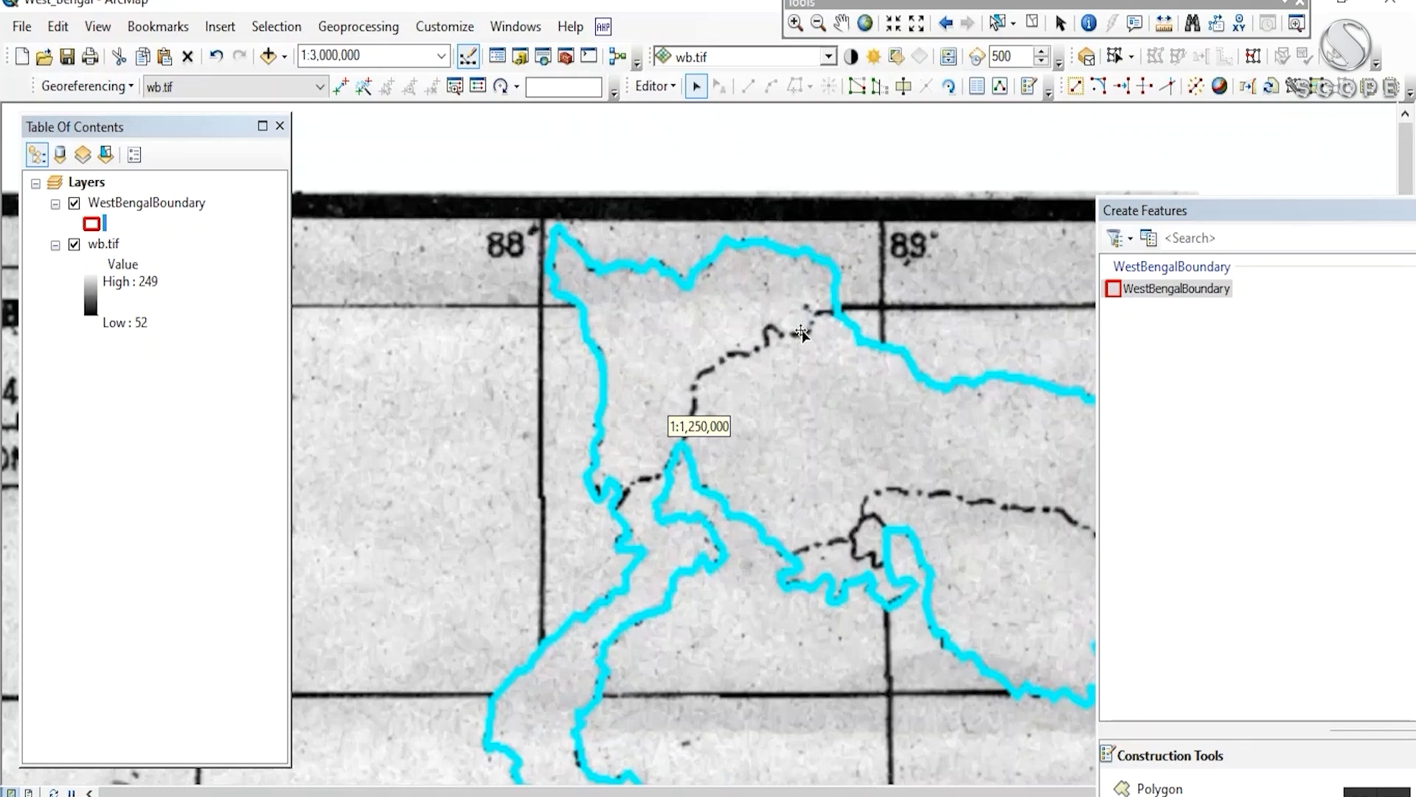
scroll(801, 334, "down", 2)
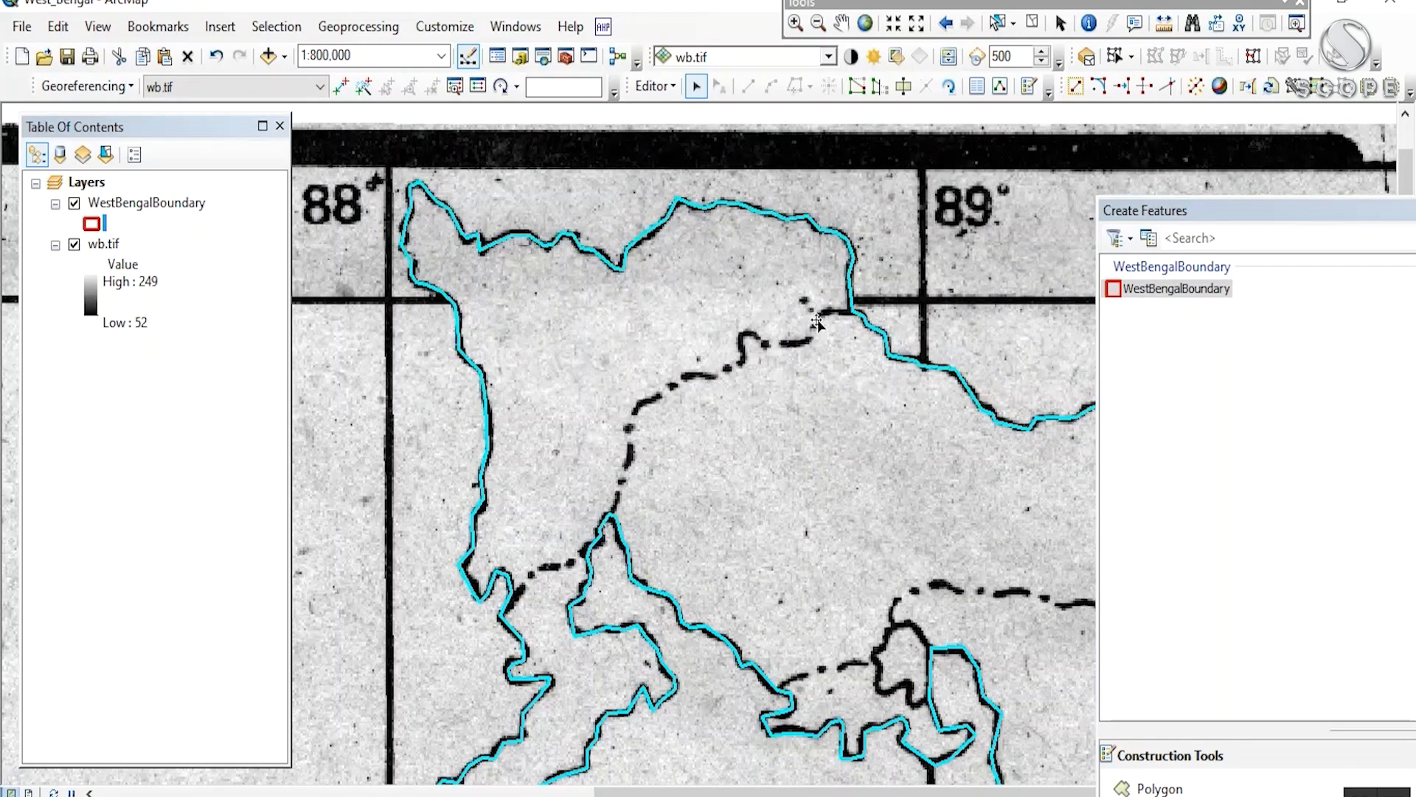
left_click_drag(729, 389, 748, 287)
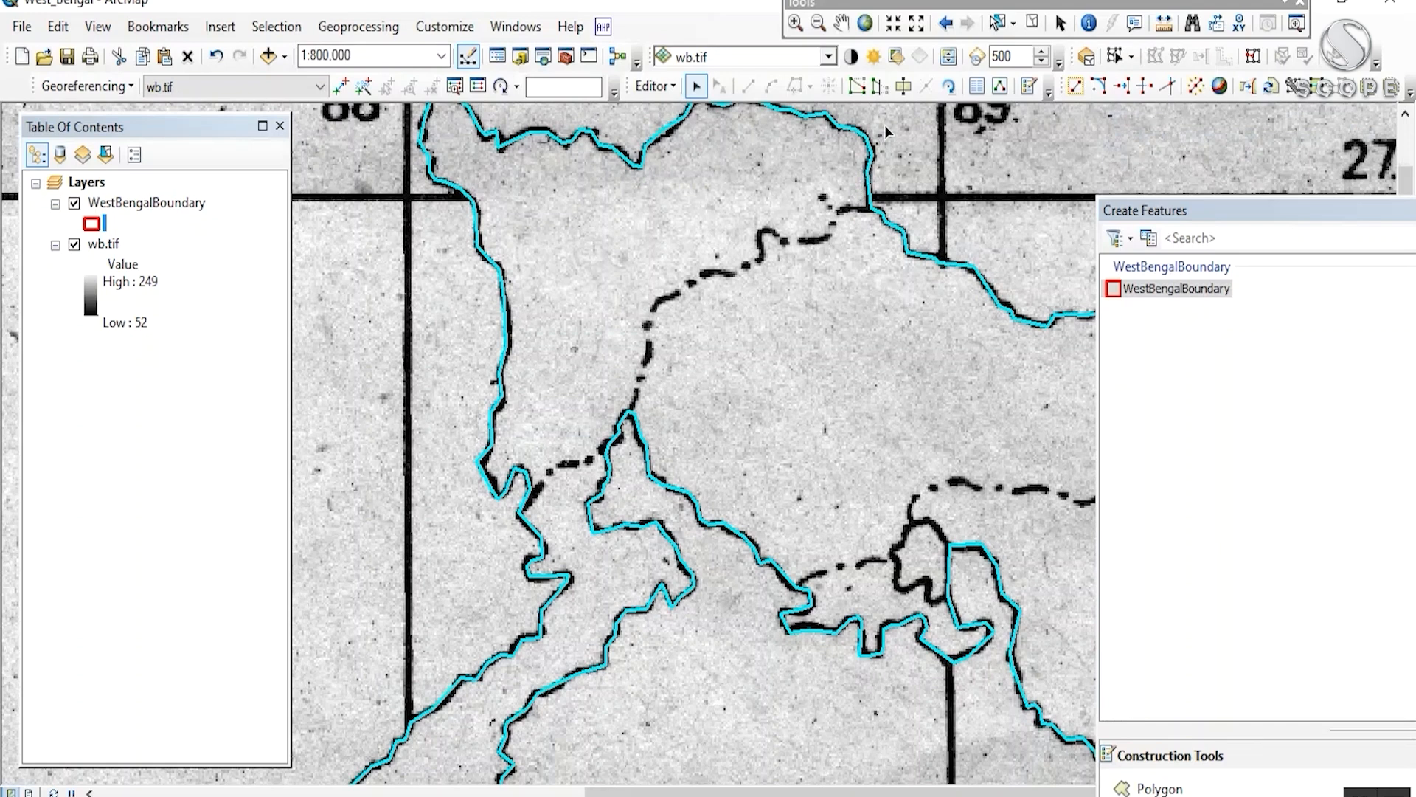
left_click(903, 88)
left_click_drag(890, 331, 358, 294)
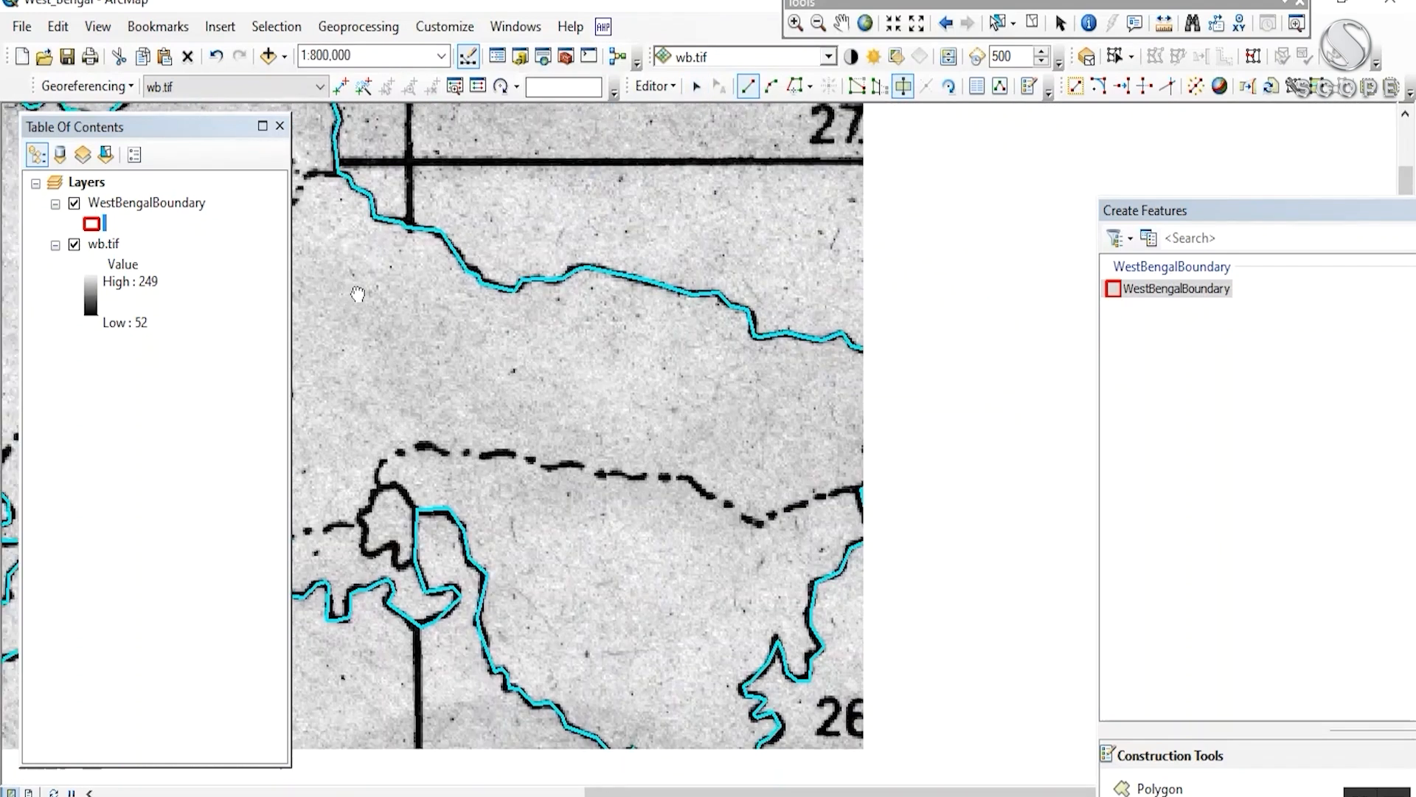
left_click(860, 489)
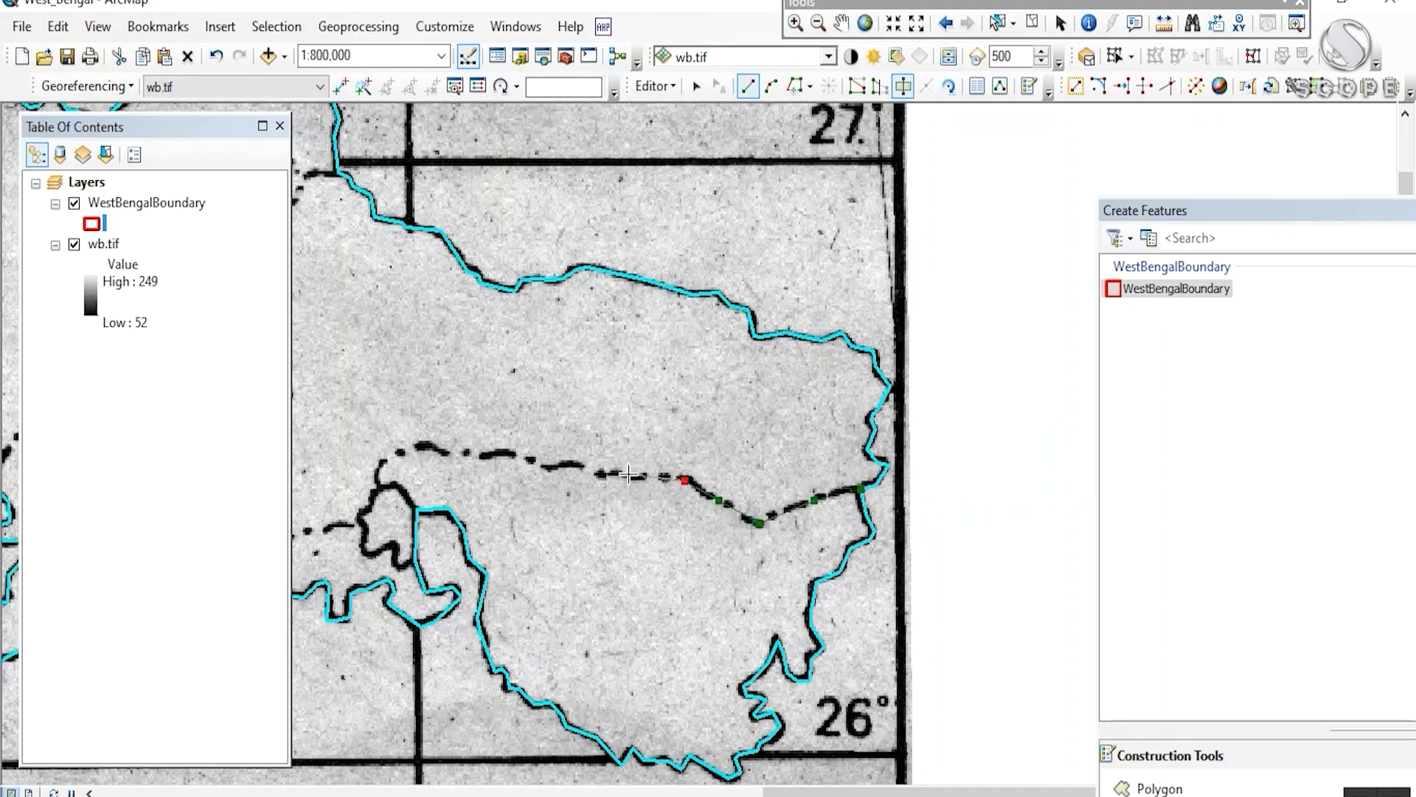
left_click_drag(372, 454, 616, 461)
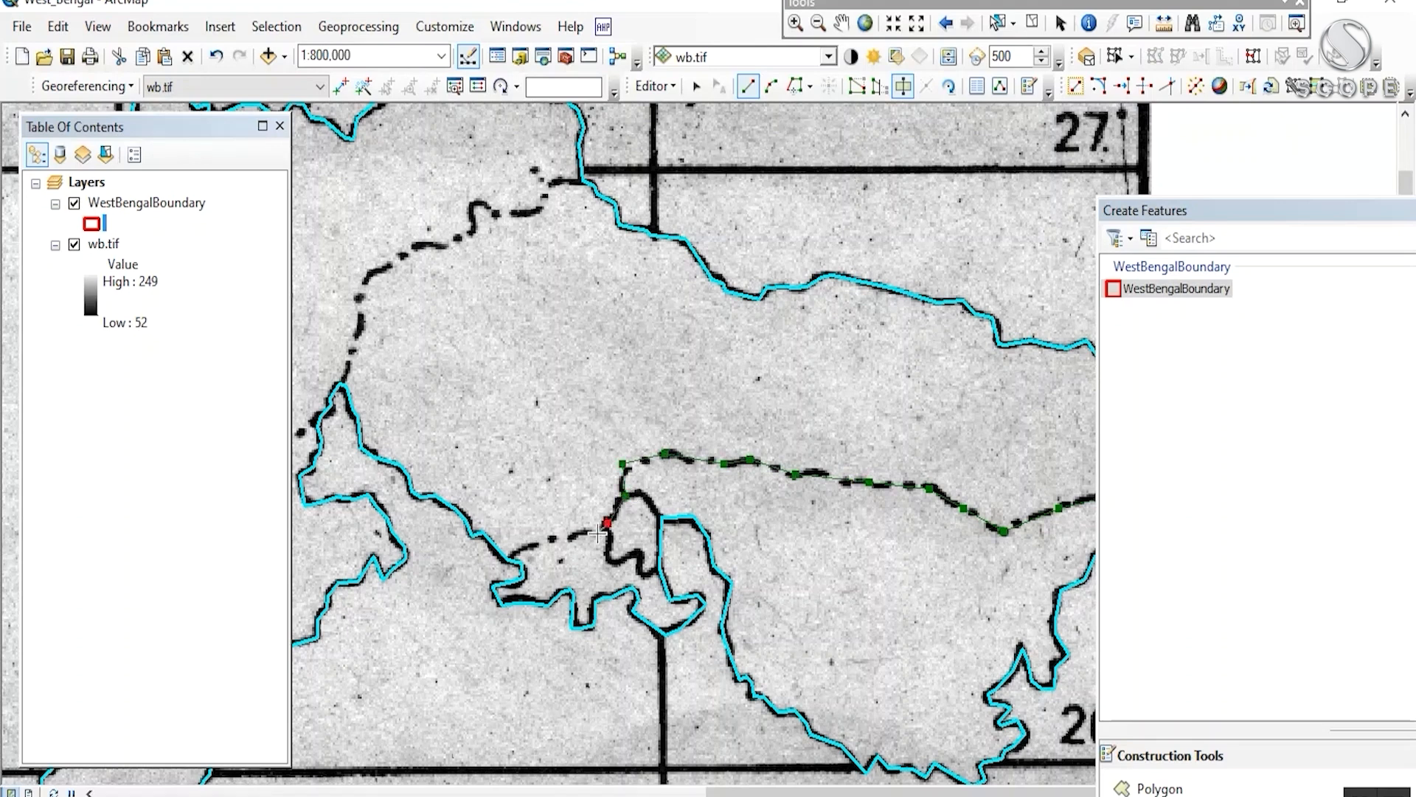
left_click(574, 533)
double_click(439, 602)
- Try to cut the polygon along the dashed district line running southwest from the northern border near the 89° meridian
scroll(753, 416, "up", 4)
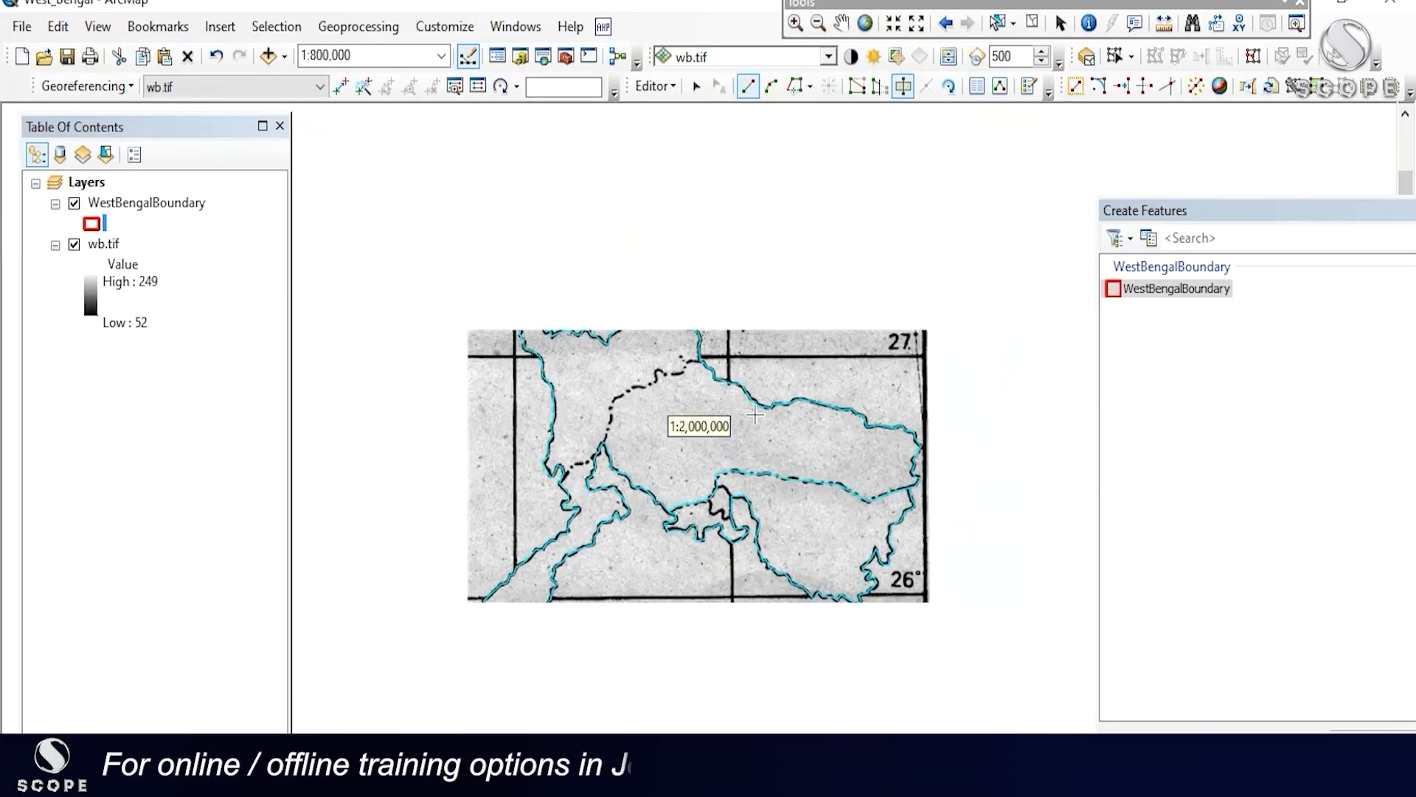
scroll(753, 415, "down", 3)
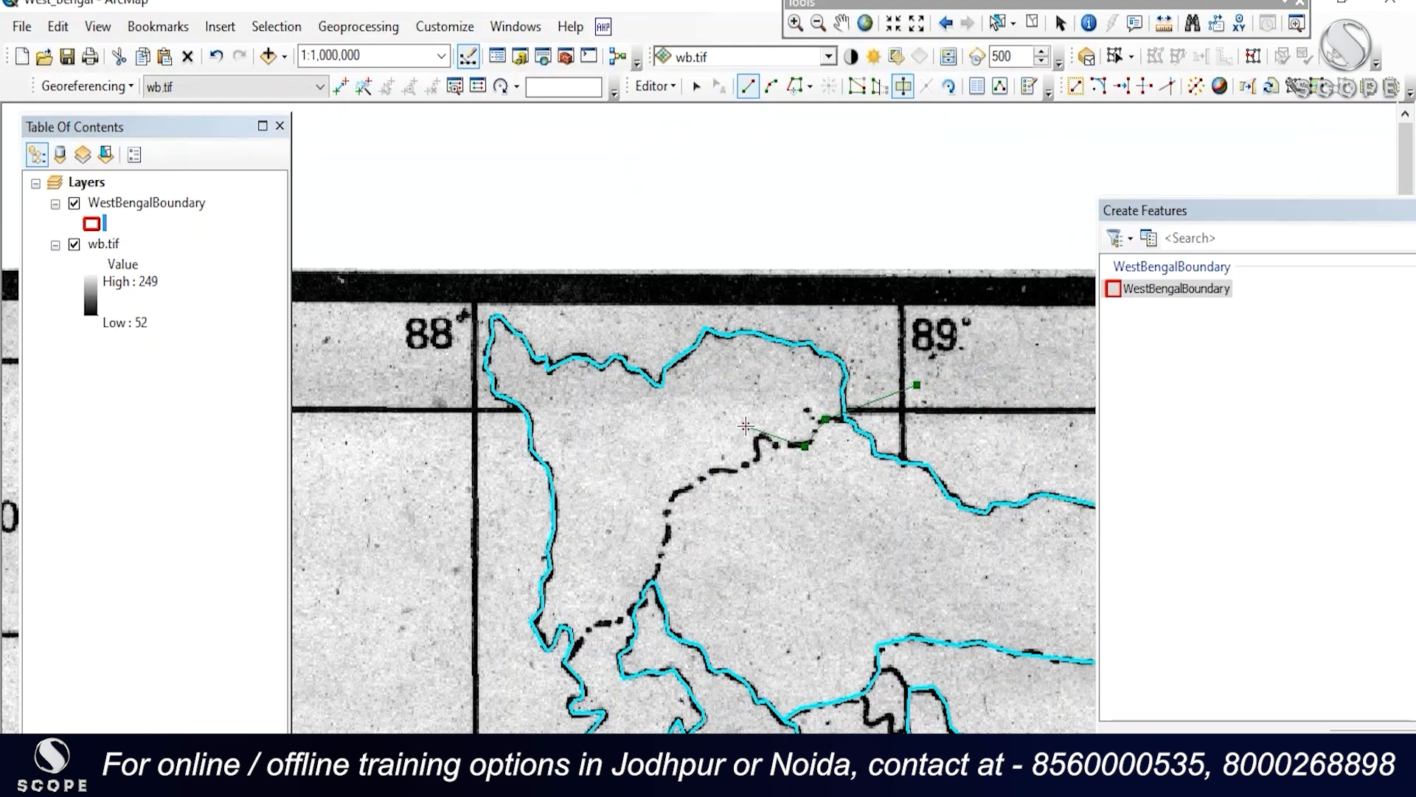
double_click(745, 426)
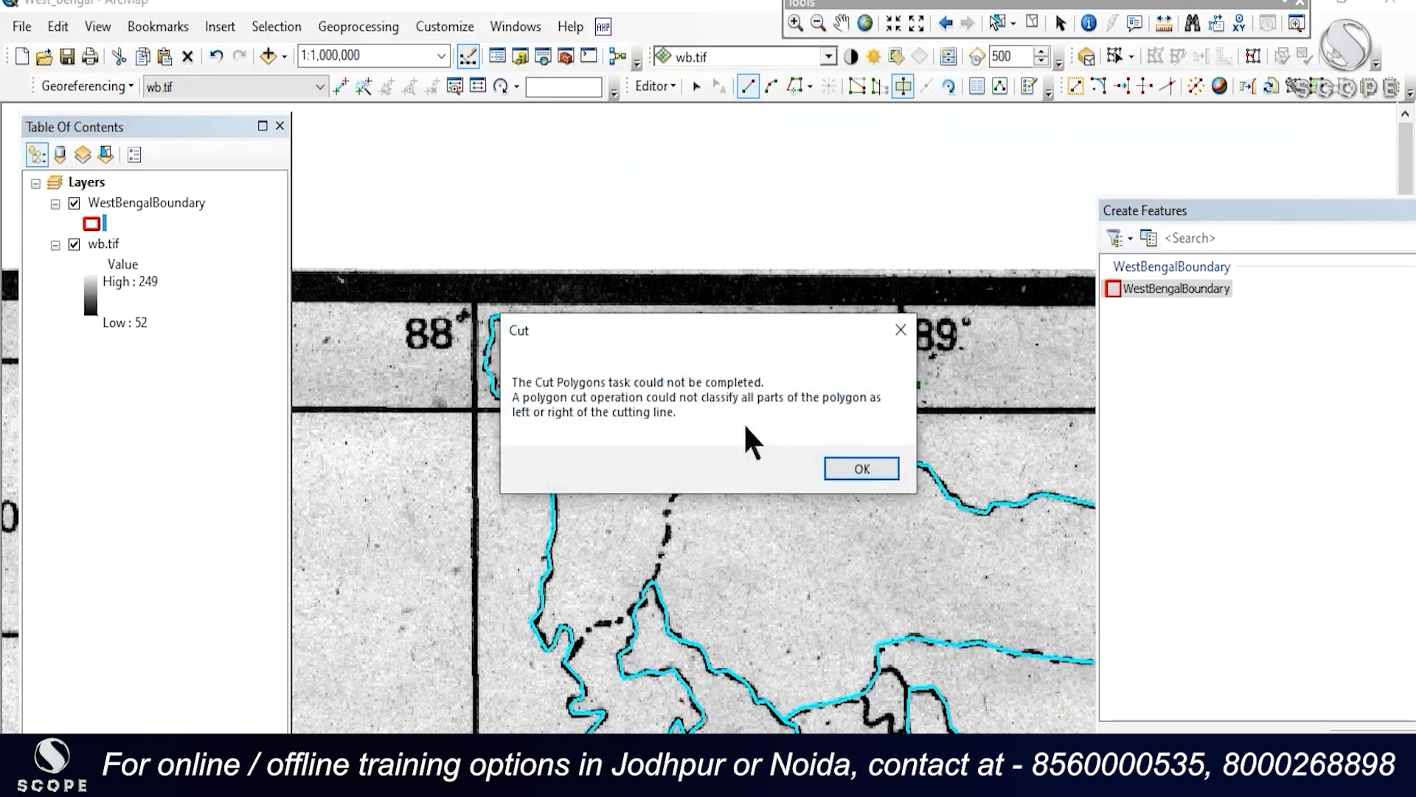
left_click(861, 469)
- Cut the selected polygon along the dashed district line from the northern border near 89° southwest, through the notch tip, past the western border
left_click_drag(796, 486, 868, 430)
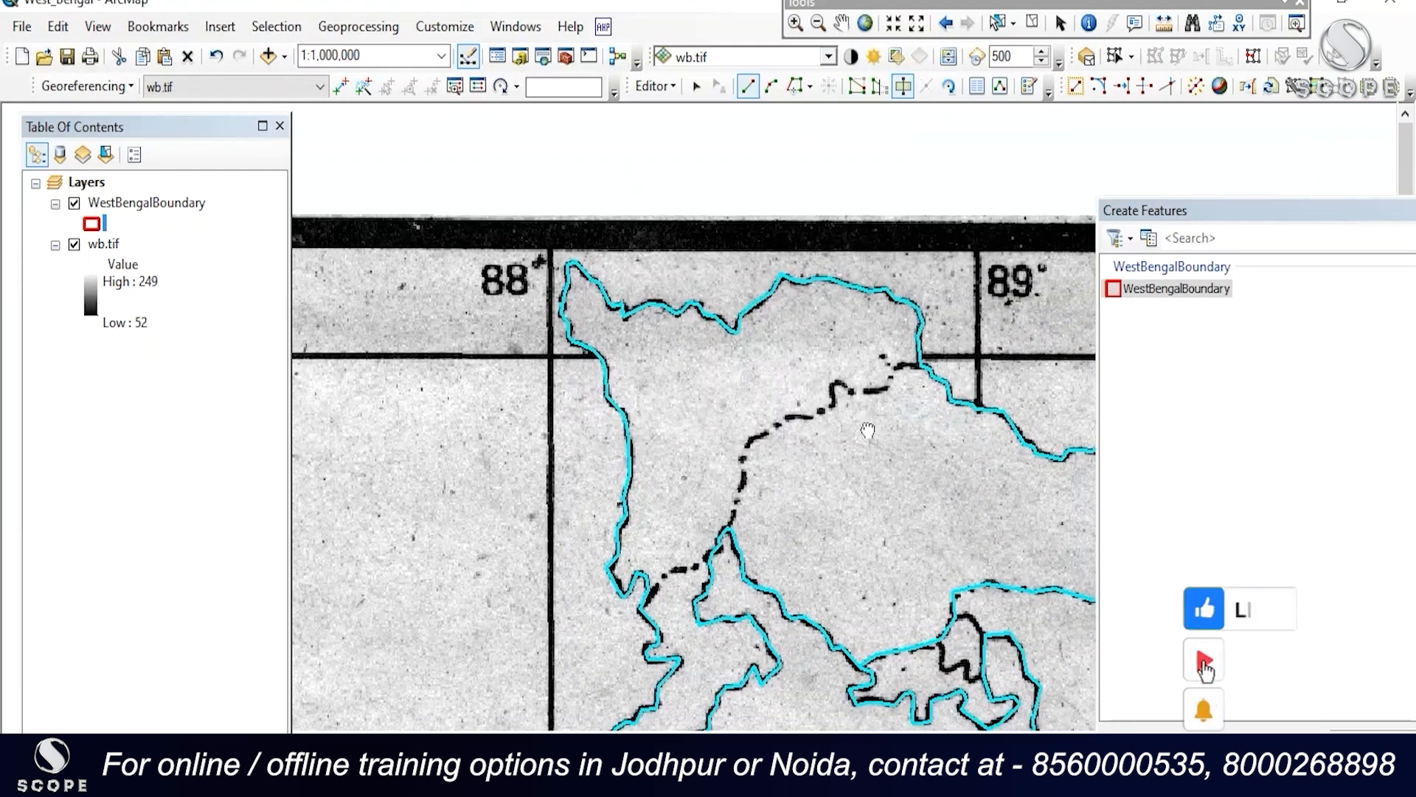
scroll(917, 352, "down", 1)
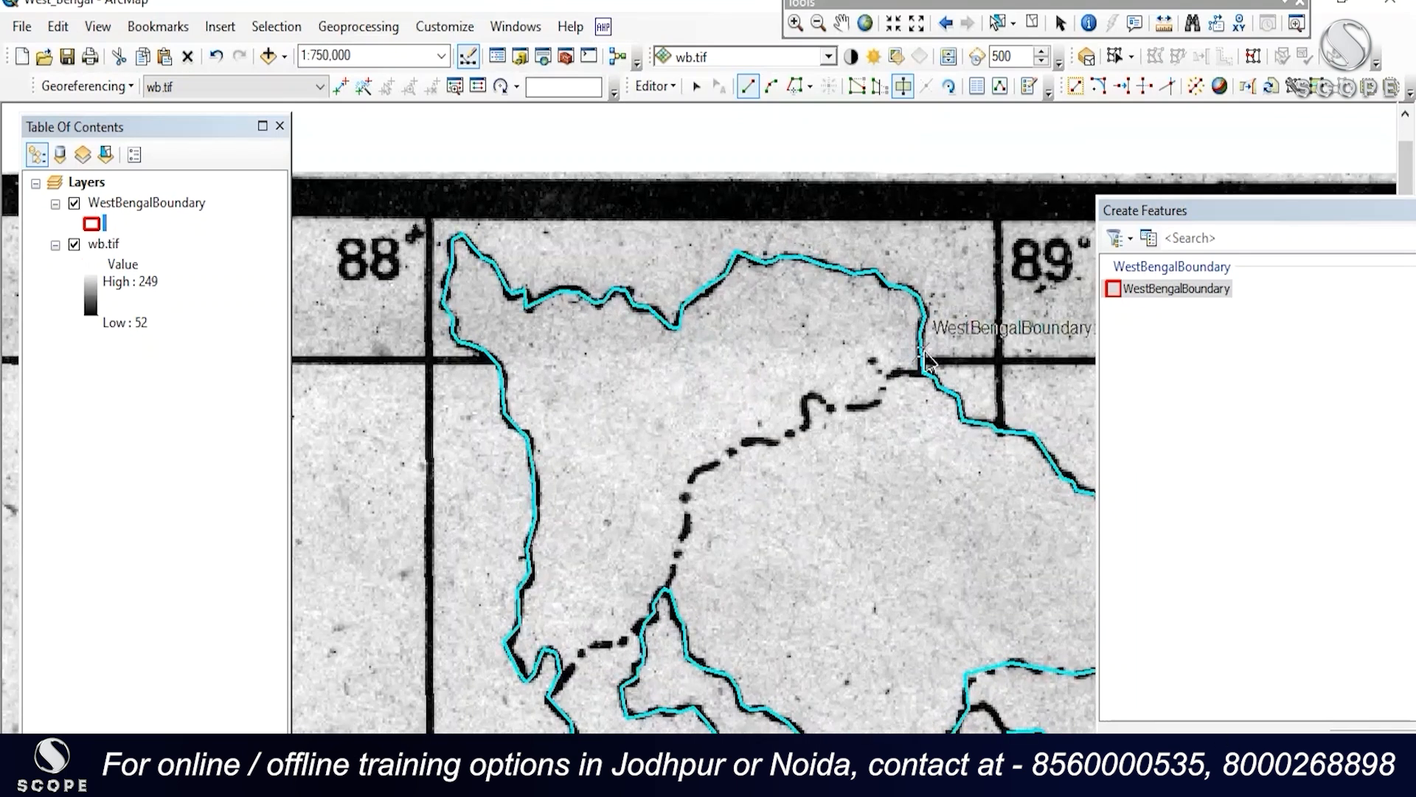
scroll(920, 362, "down", 1)
left_click(904, 392)
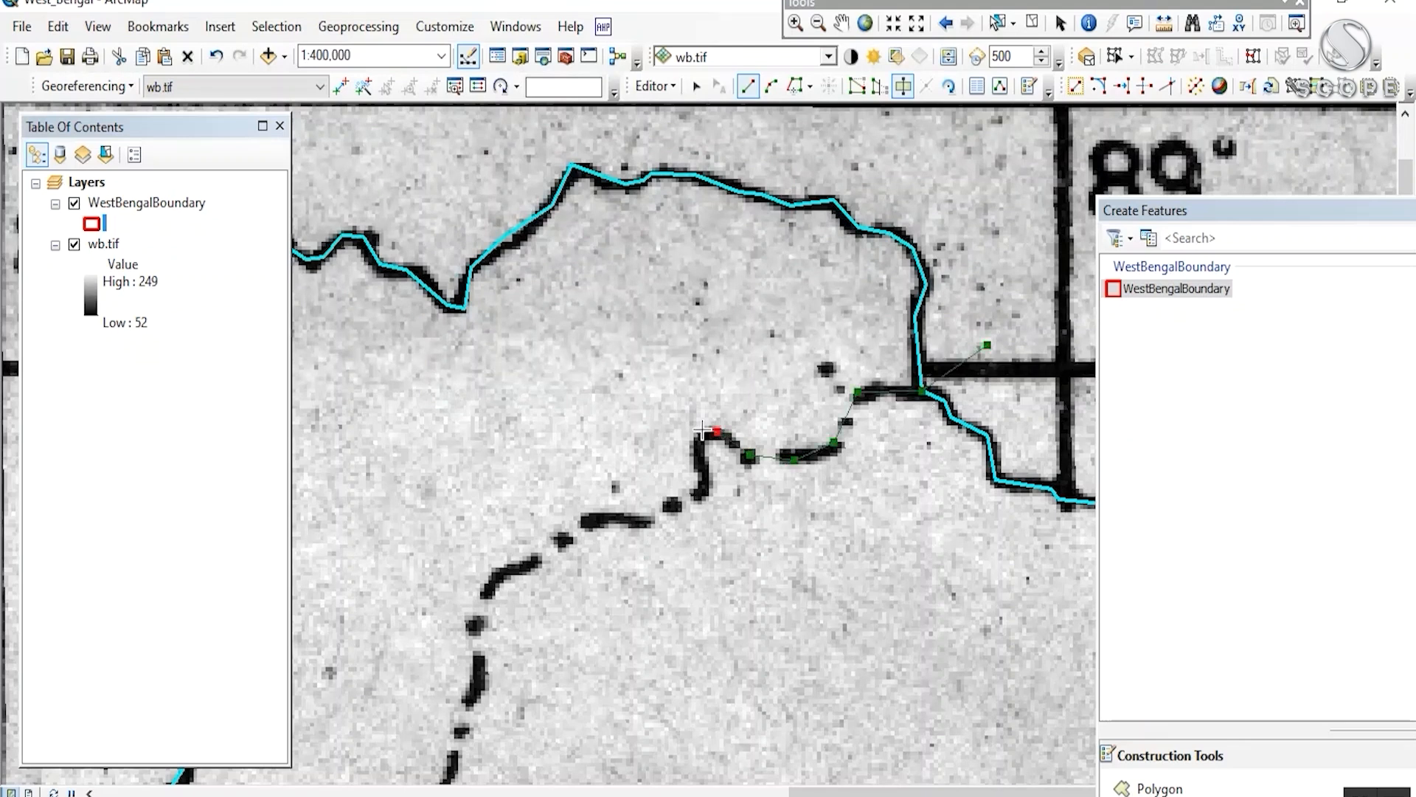
left_click_drag(653, 514, 804, 378)
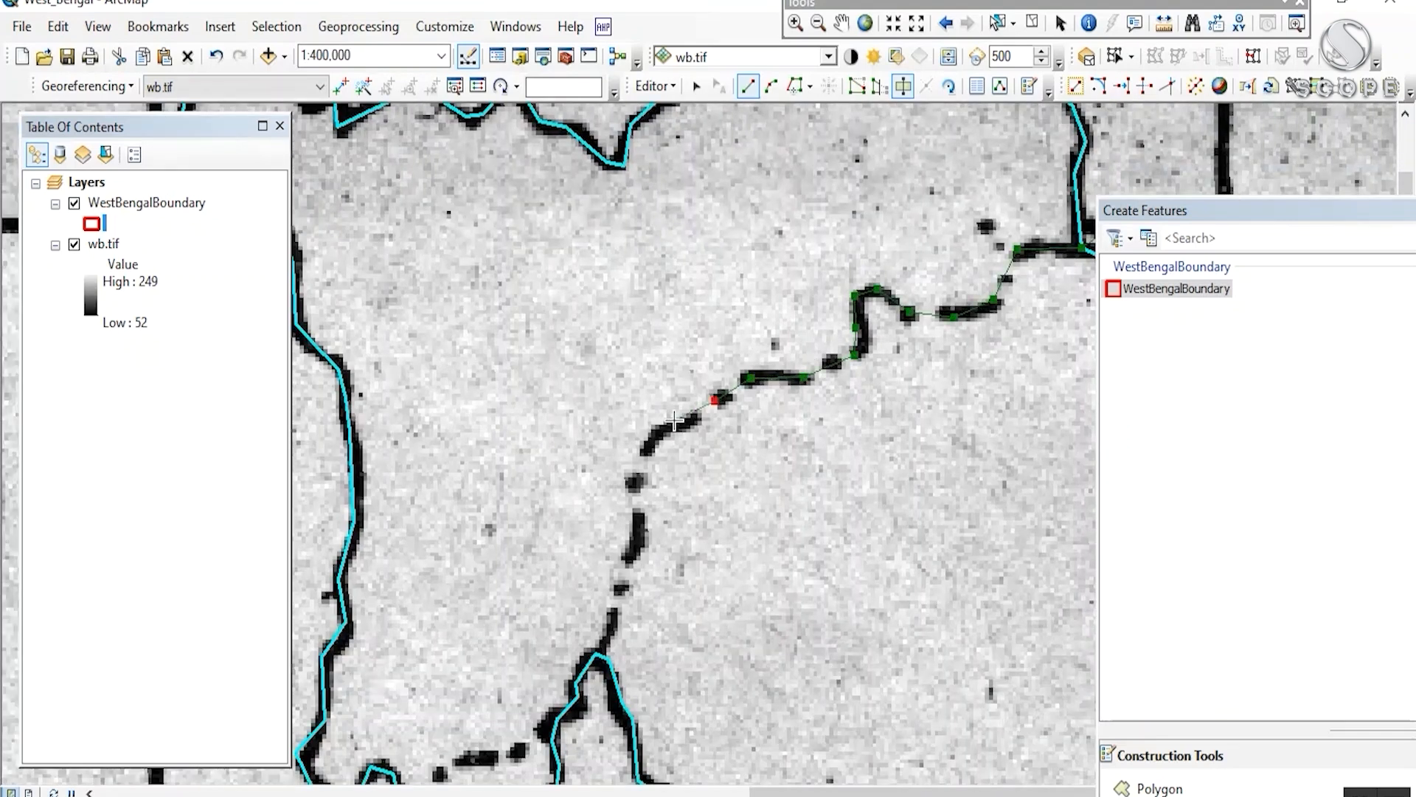
left_click_drag(647, 445, 713, 295)
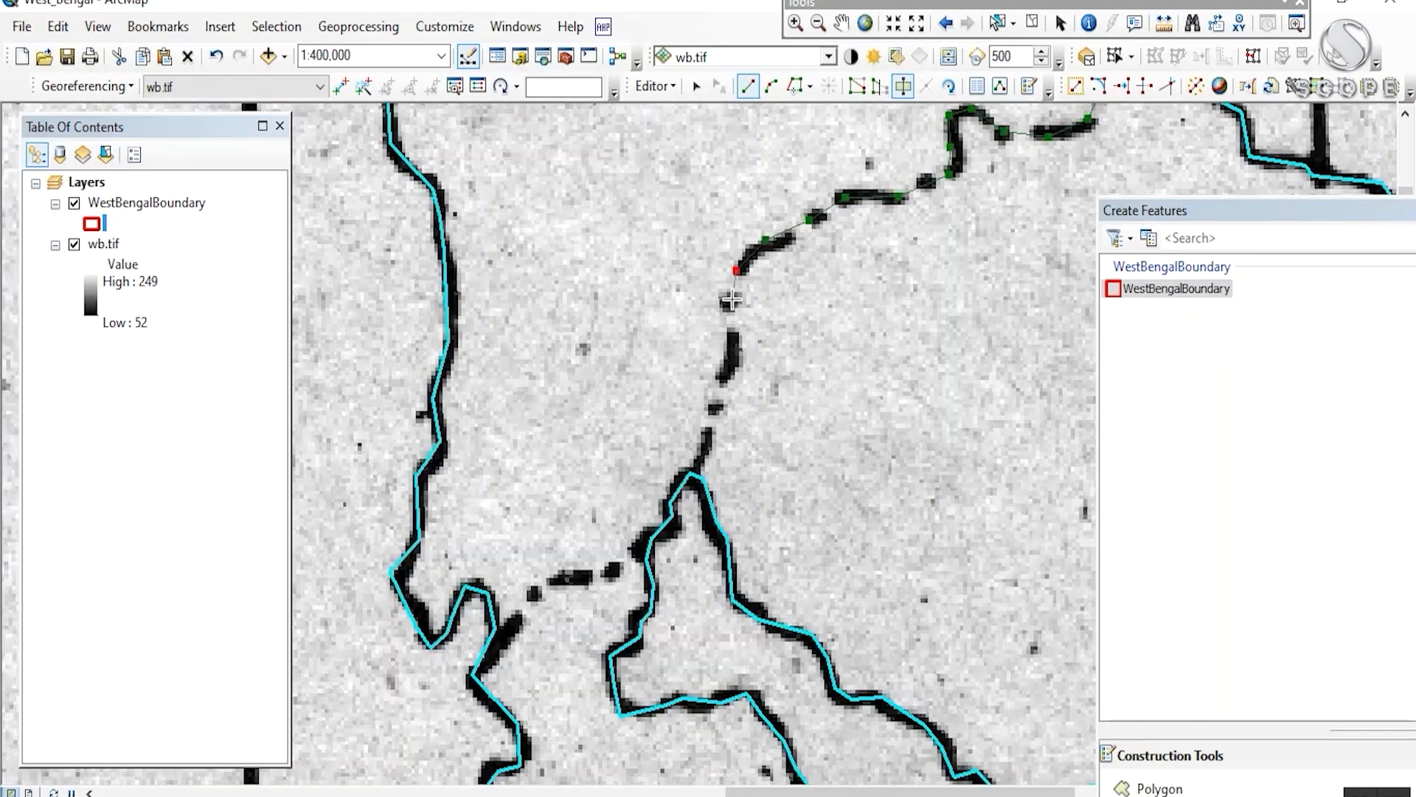
left_click(691, 474)
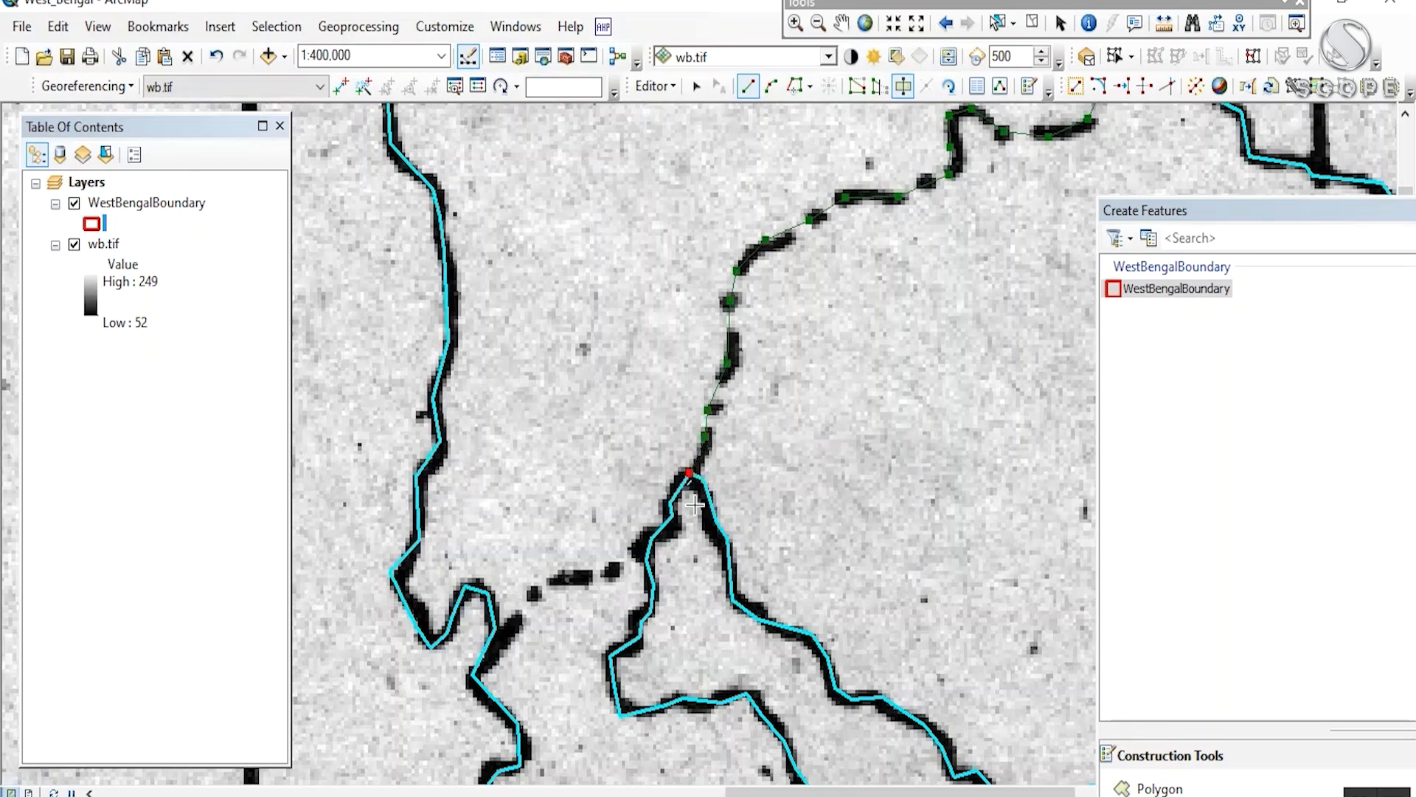
left_click_drag(590, 546, 721, 509)
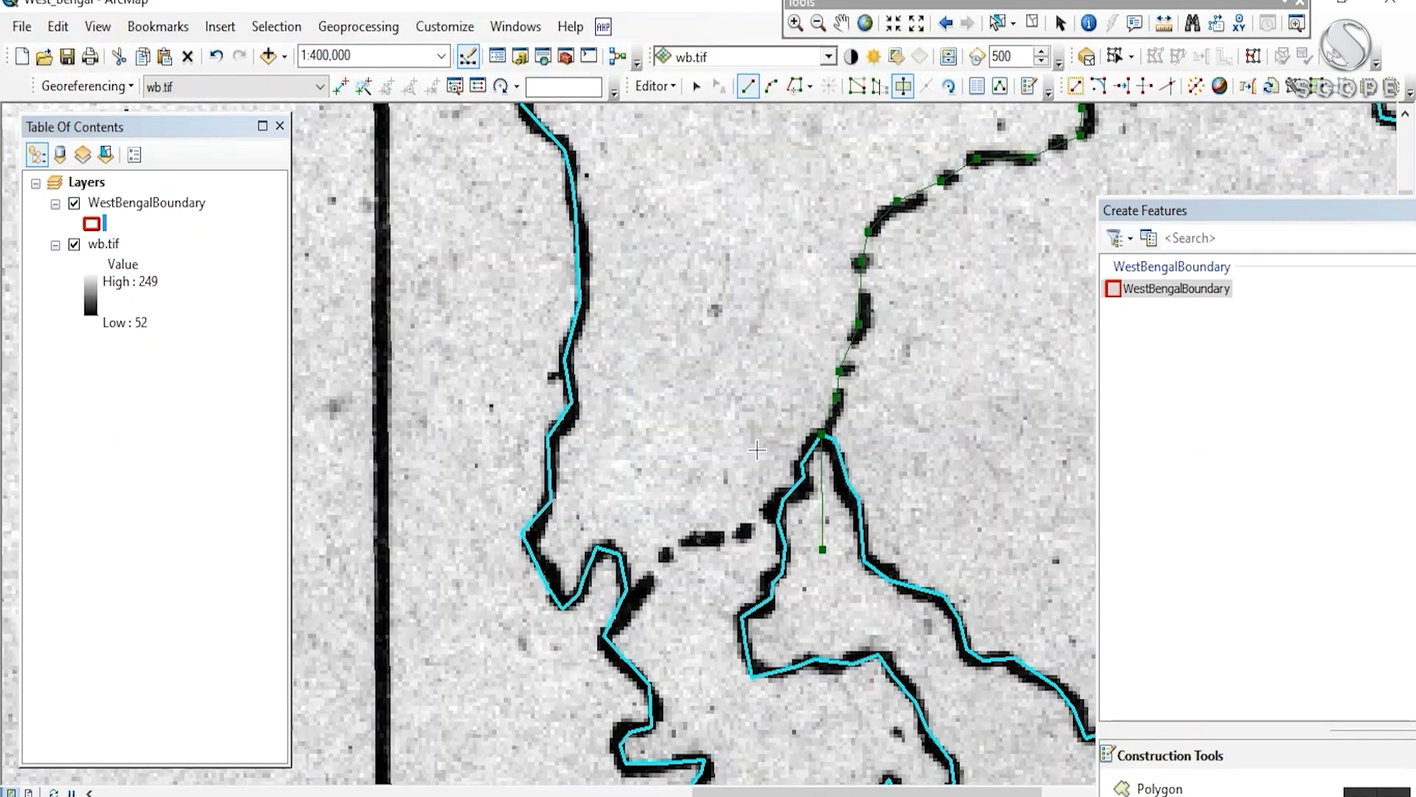
left_click(776, 519)
left_click(639, 589)
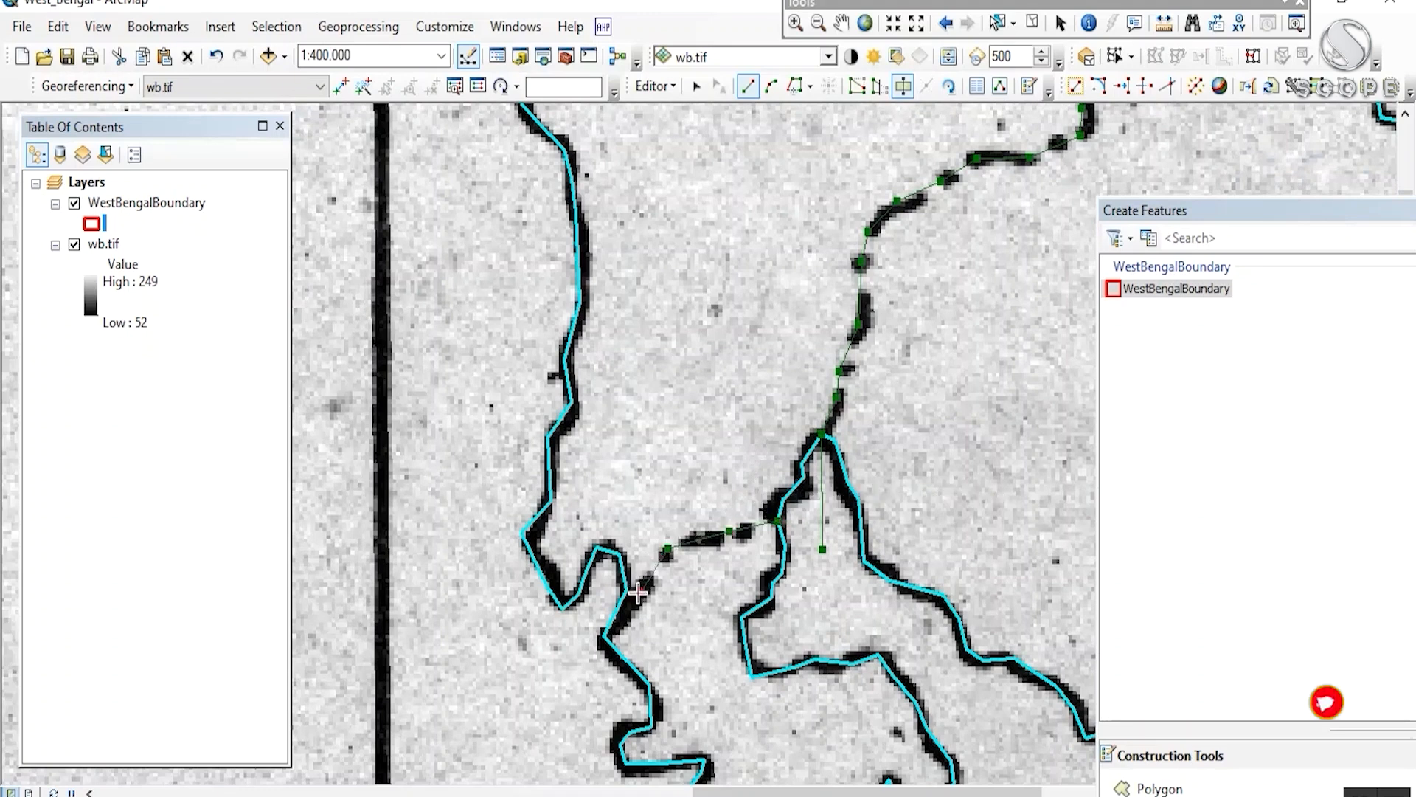
left_click(539, 684)
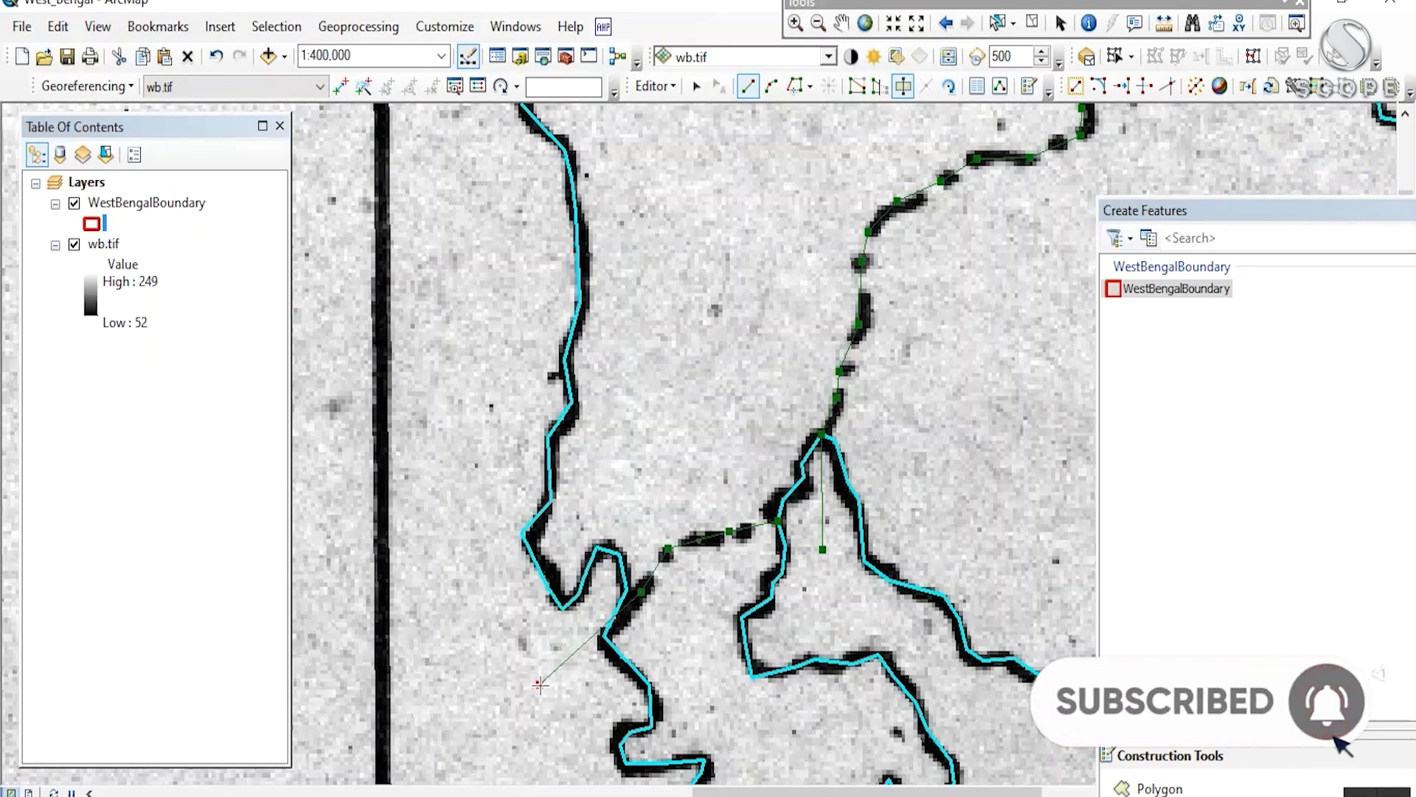
double_click(490, 674)
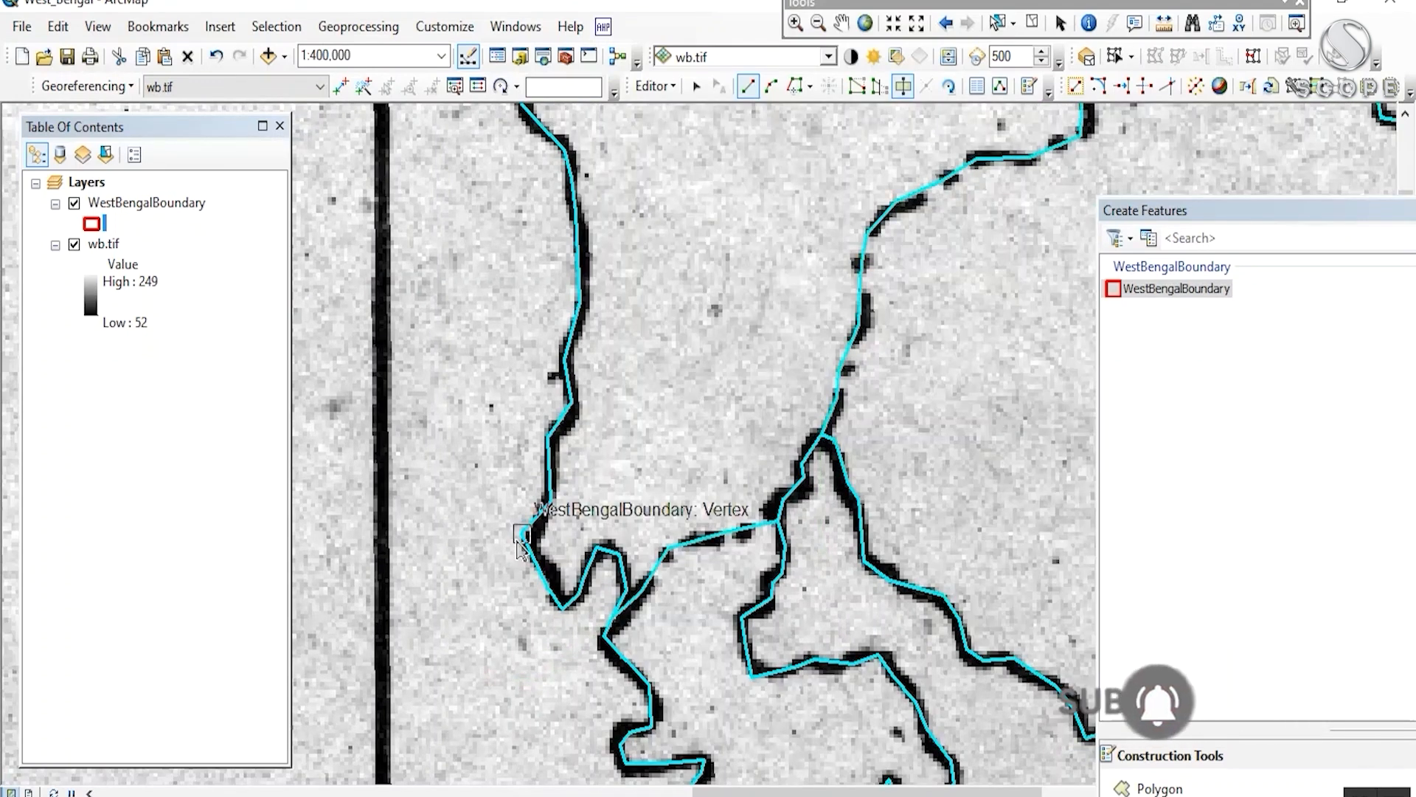
- Examine the split by selecting the resulting northern and southern polygons of the state
scroll(519, 542, "down", 3)
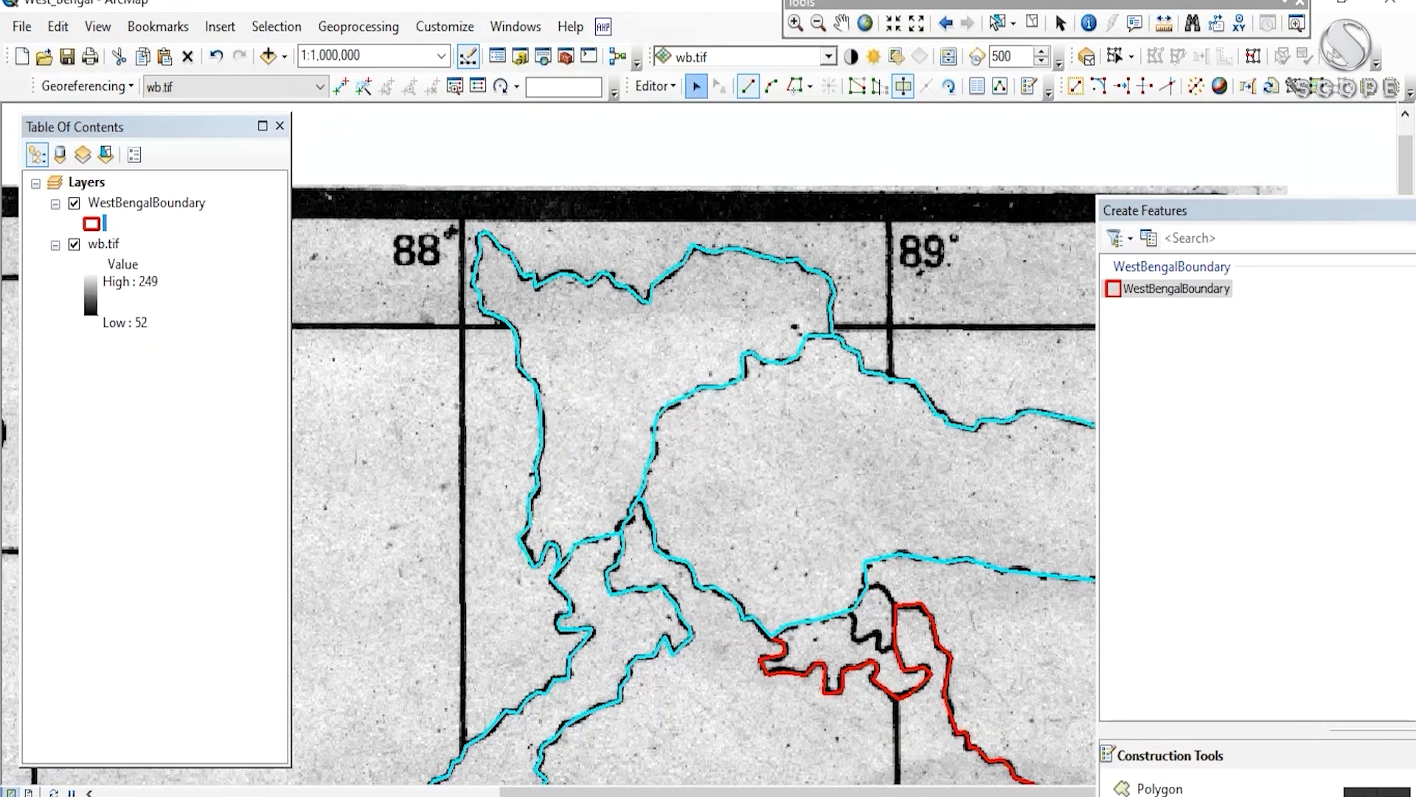
left_click(644, 324)
left_click(760, 506)
left_click_drag(837, 503, 772, 346)
left_click(777, 495)
left_click_drag(678, 513, 842, 313)
left_click(641, 557)
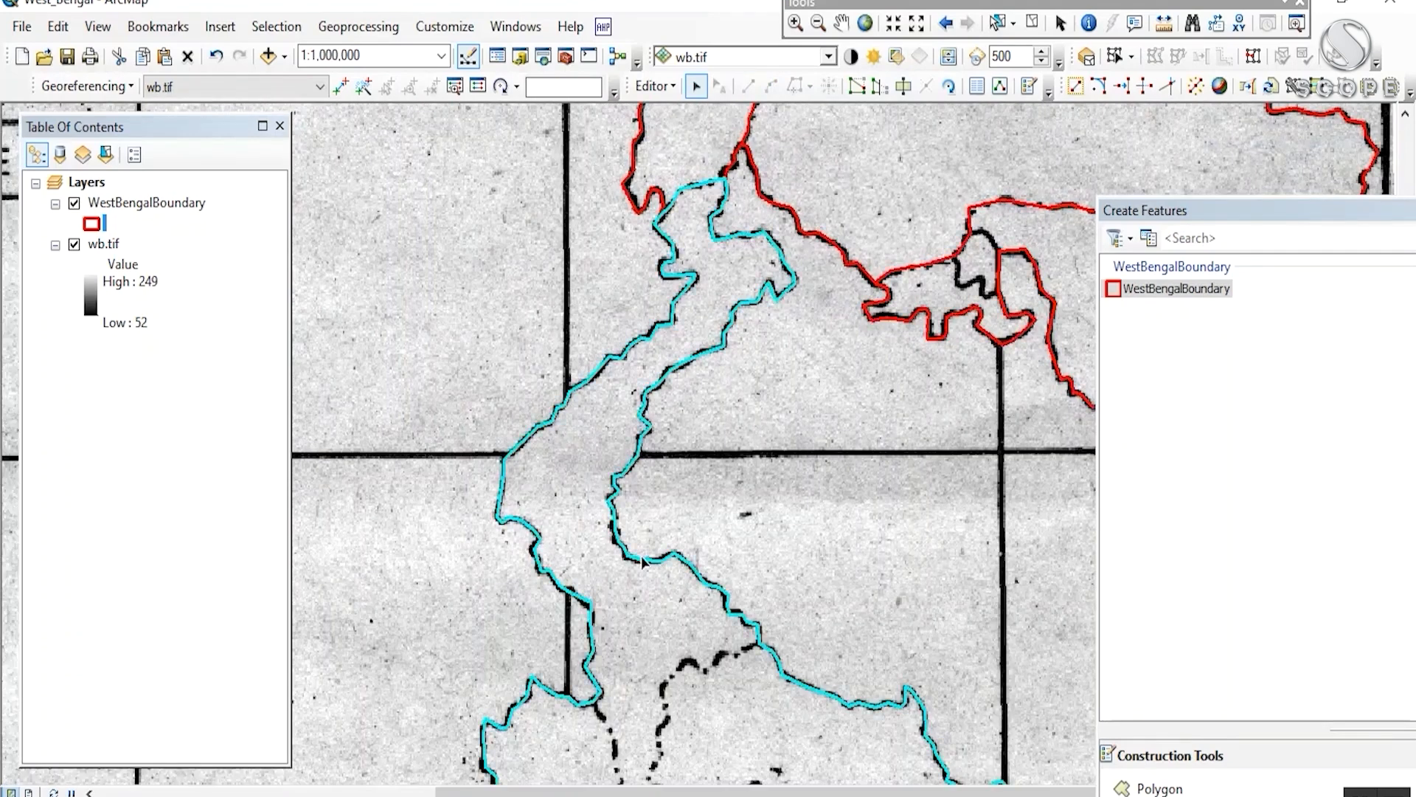
- Examine the remaining uncut dashed district lines across the southern polygon, especially those between the 26° and 25° parallels
scroll(668, 409, "down", 4)
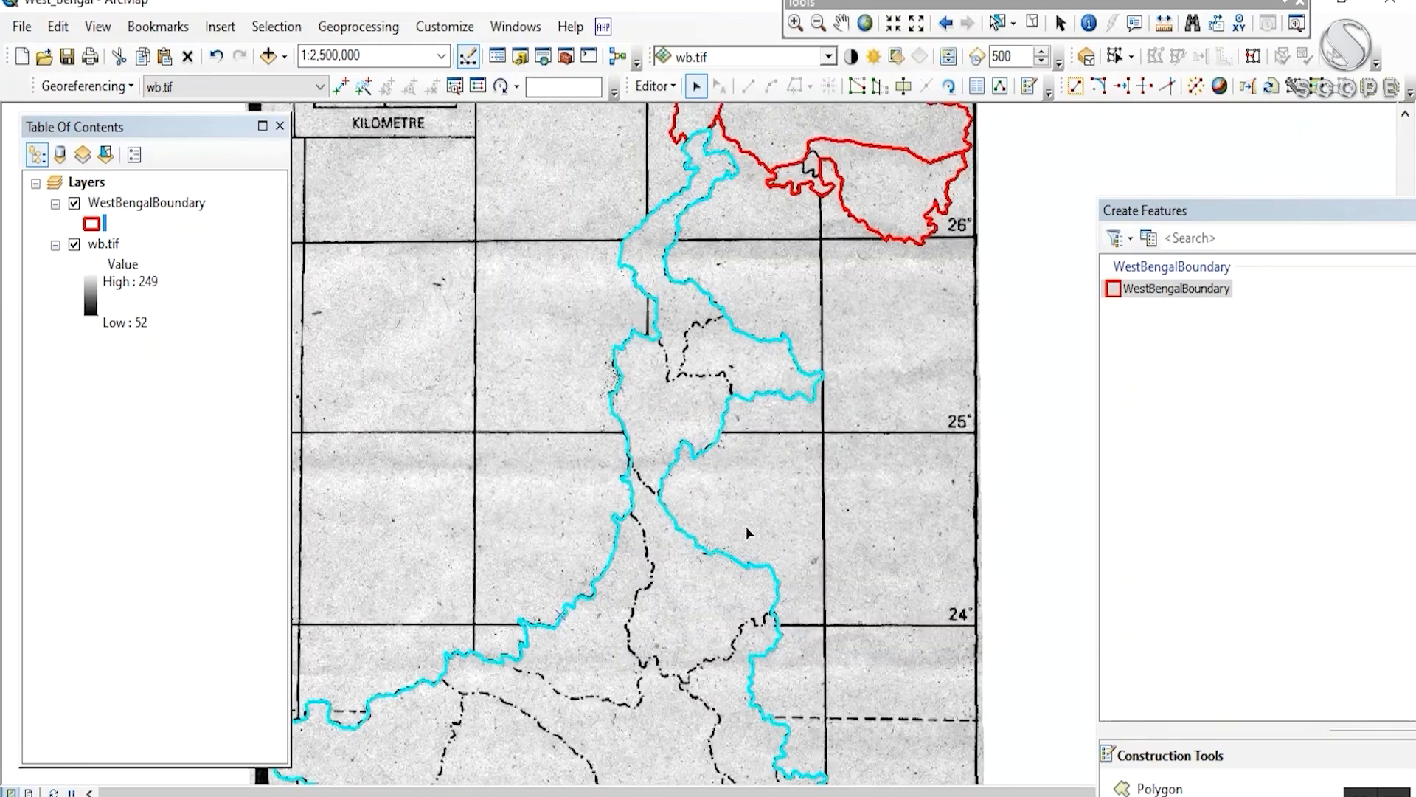
left_click_drag(746, 525, 881, 103)
left_click_drag(701, 360, 711, 496)
left_click_drag(762, 375, 714, 592)
left_click_drag(753, 349, 713, 581)
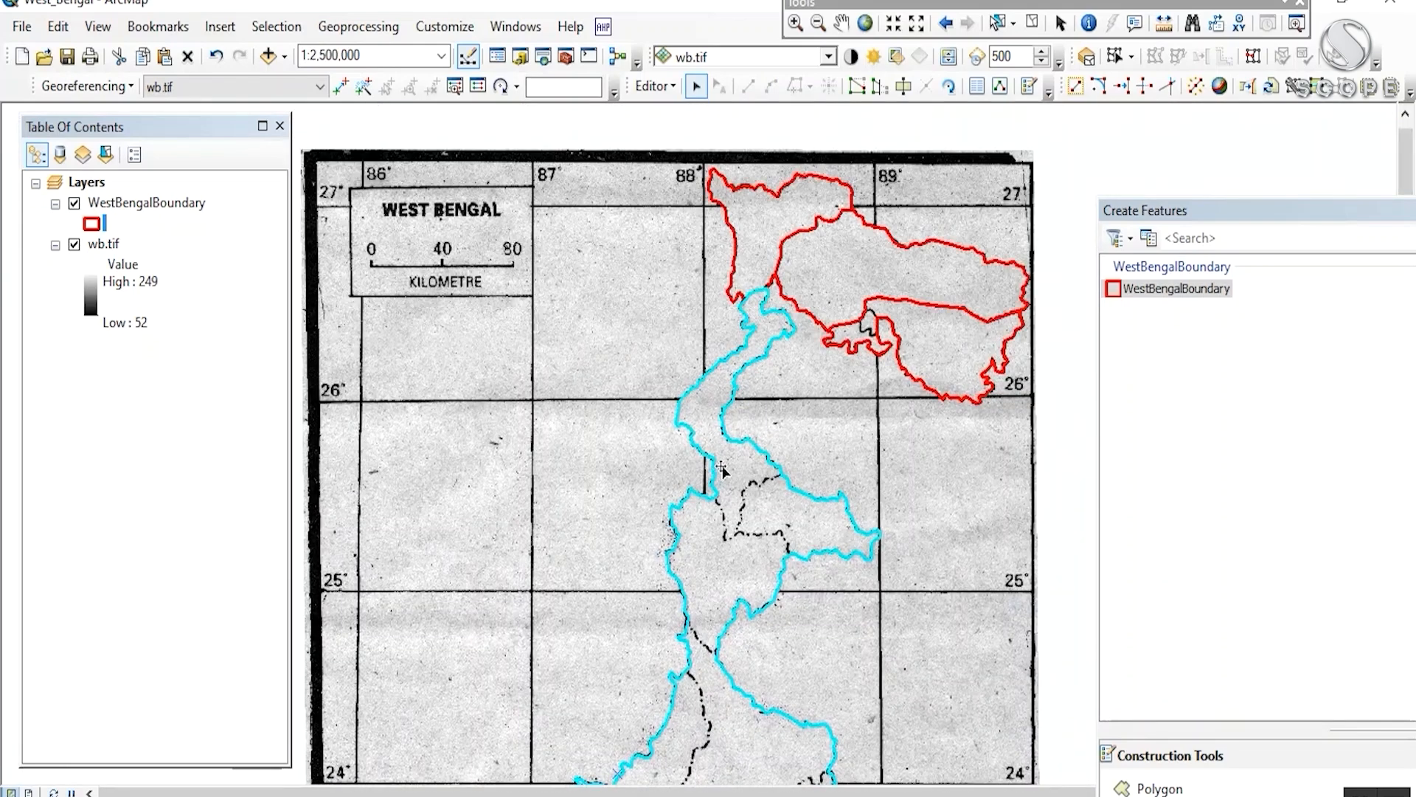
left_click_drag(727, 455, 836, 372)
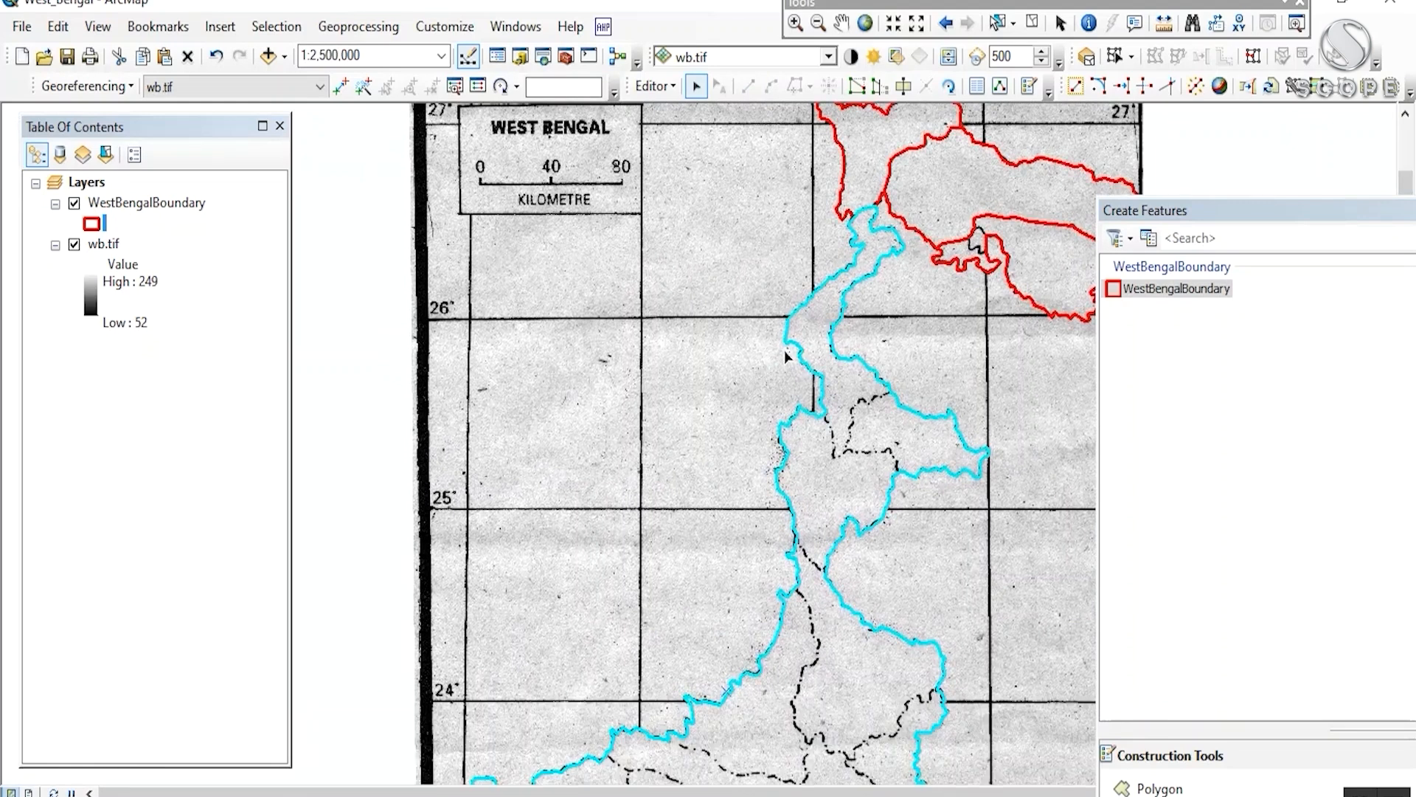
left_click_drag(885, 417, 898, 368)
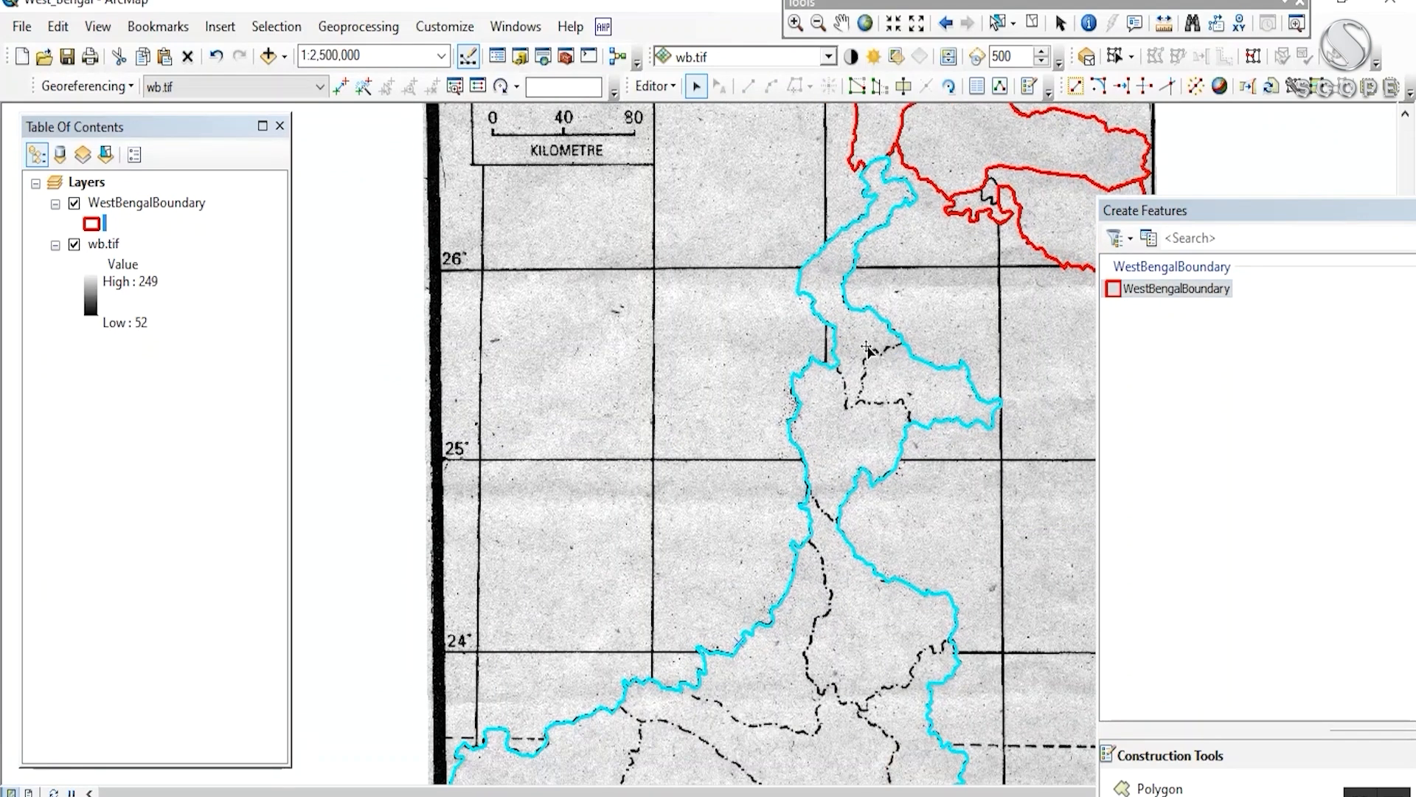
scroll(786, 383, "down", 3)
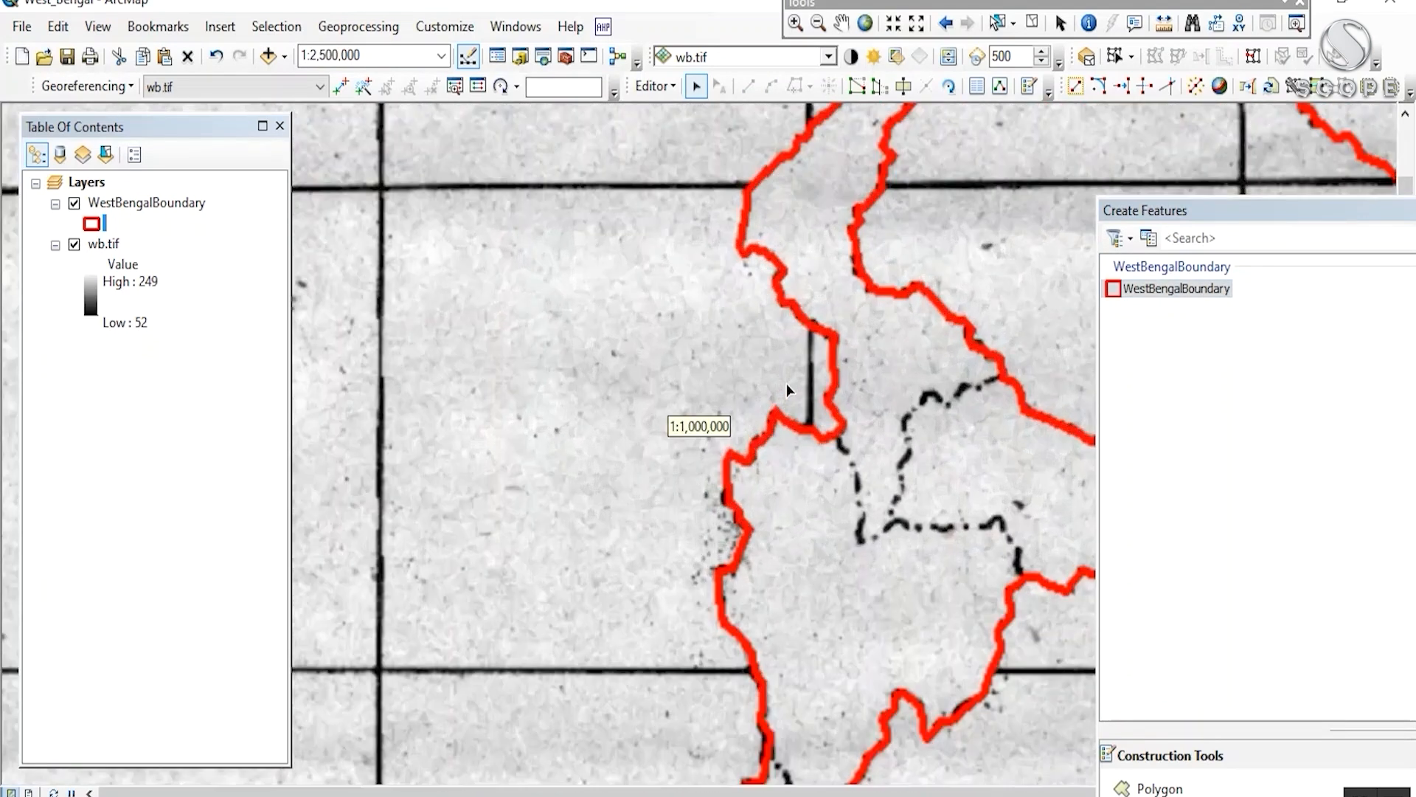
left_click_drag(939, 427, 738, 366)
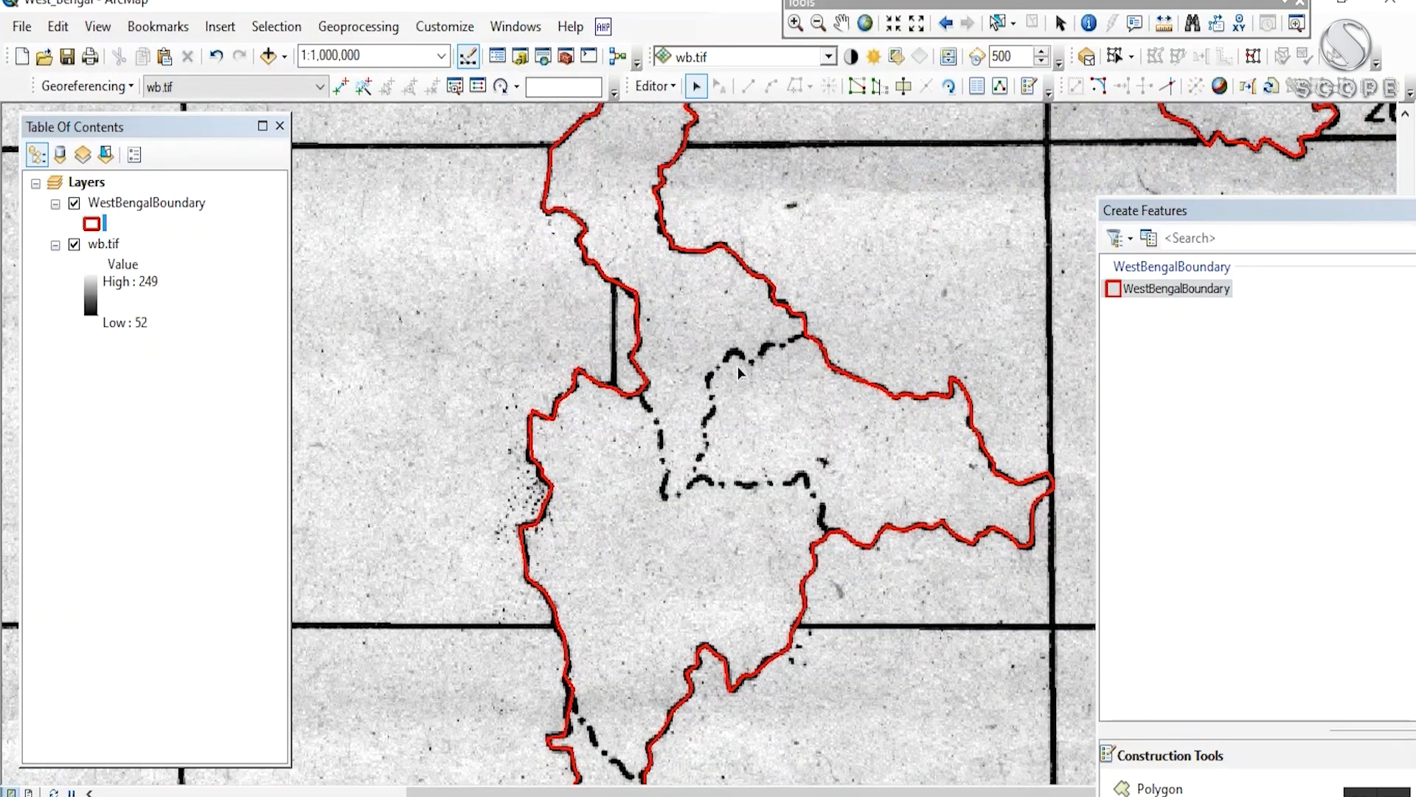
left_click(737, 366)
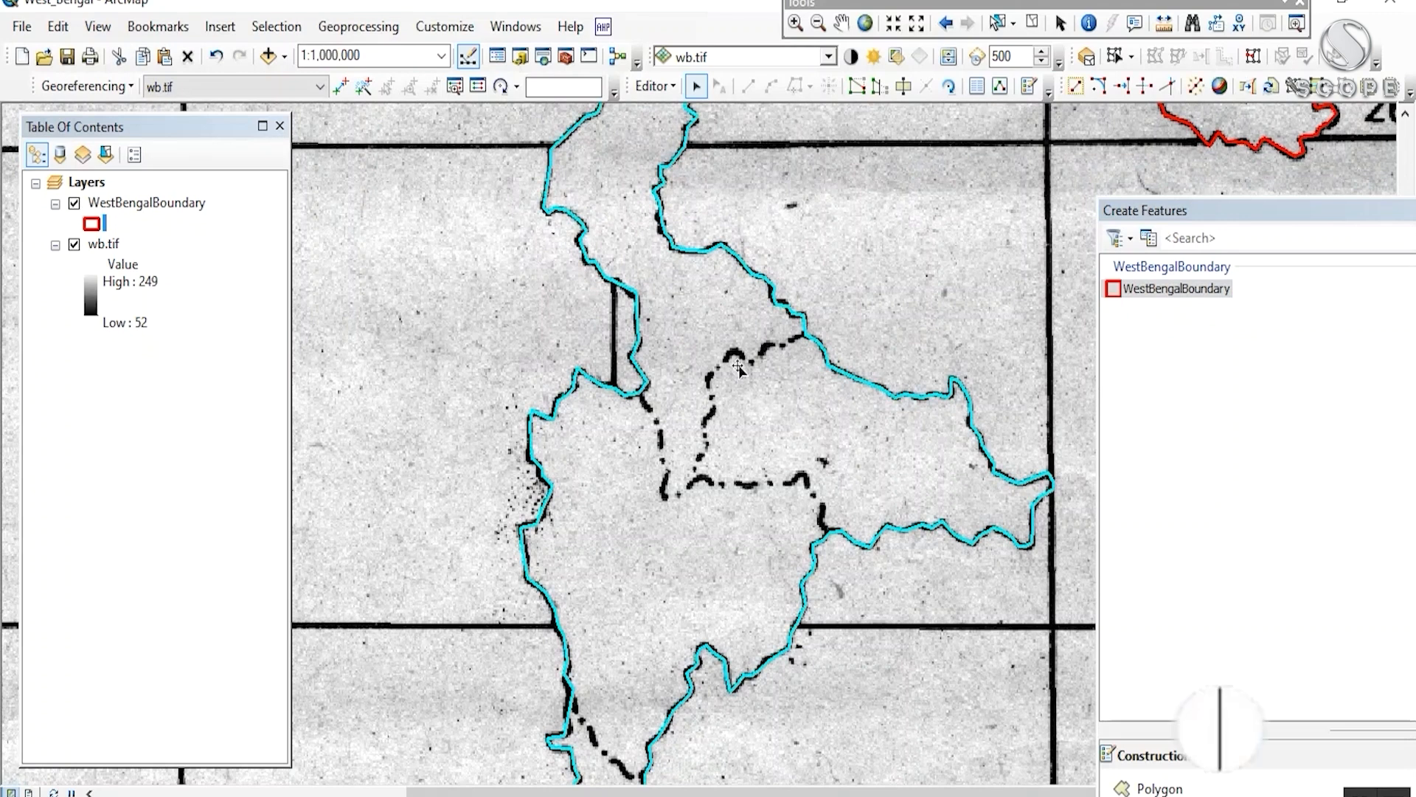
left_click_drag(441, 345, 572, 374)
- Draw a five-sided practice polygon in the WestBengalBoundary layer on the blank area west of the state, just south of the 26° parallel
left_click(1129, 289)
left_click_drag(683, 325, 997, 356)
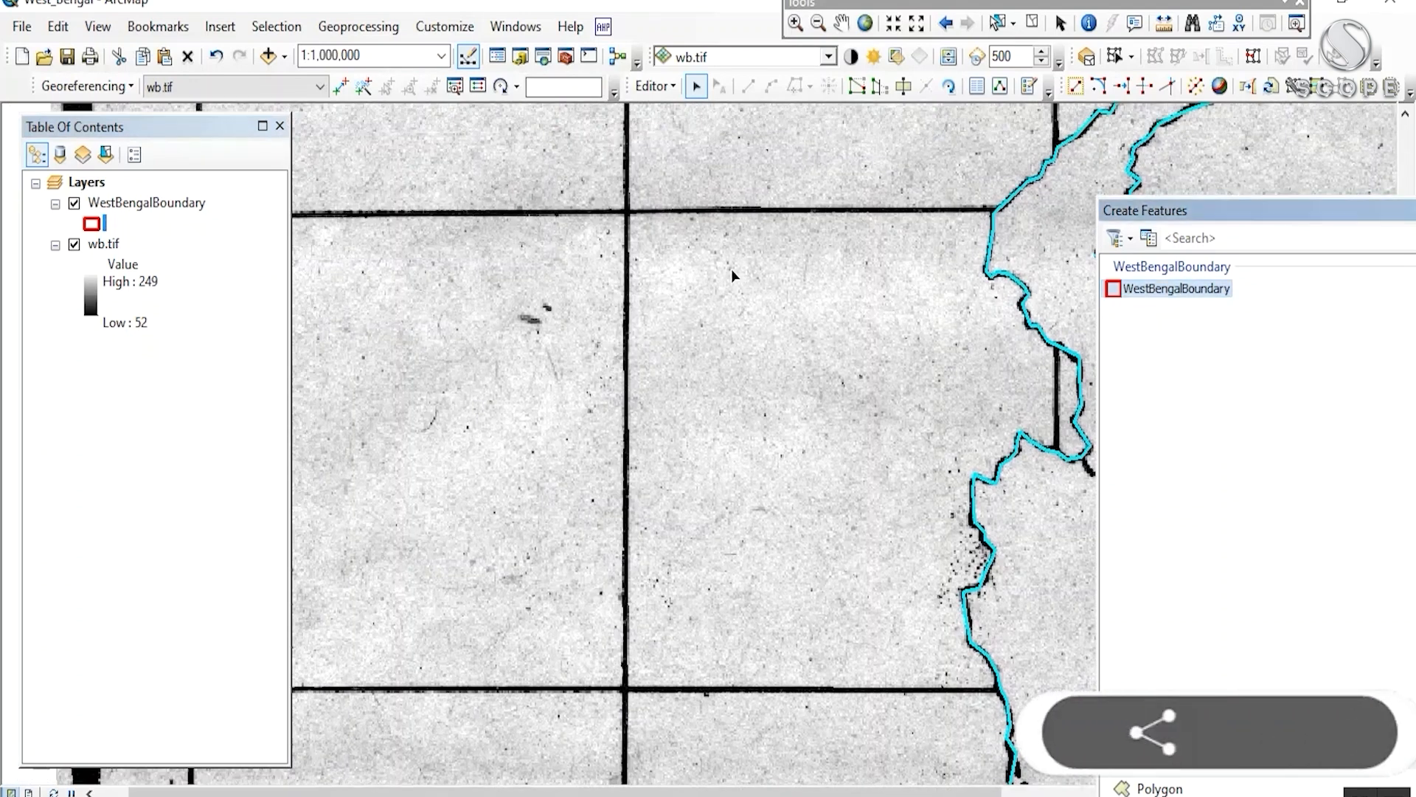
left_click(1113, 295)
left_click(648, 279)
left_click(760, 297)
left_click(717, 444)
left_click(484, 428)
double_click(474, 337)
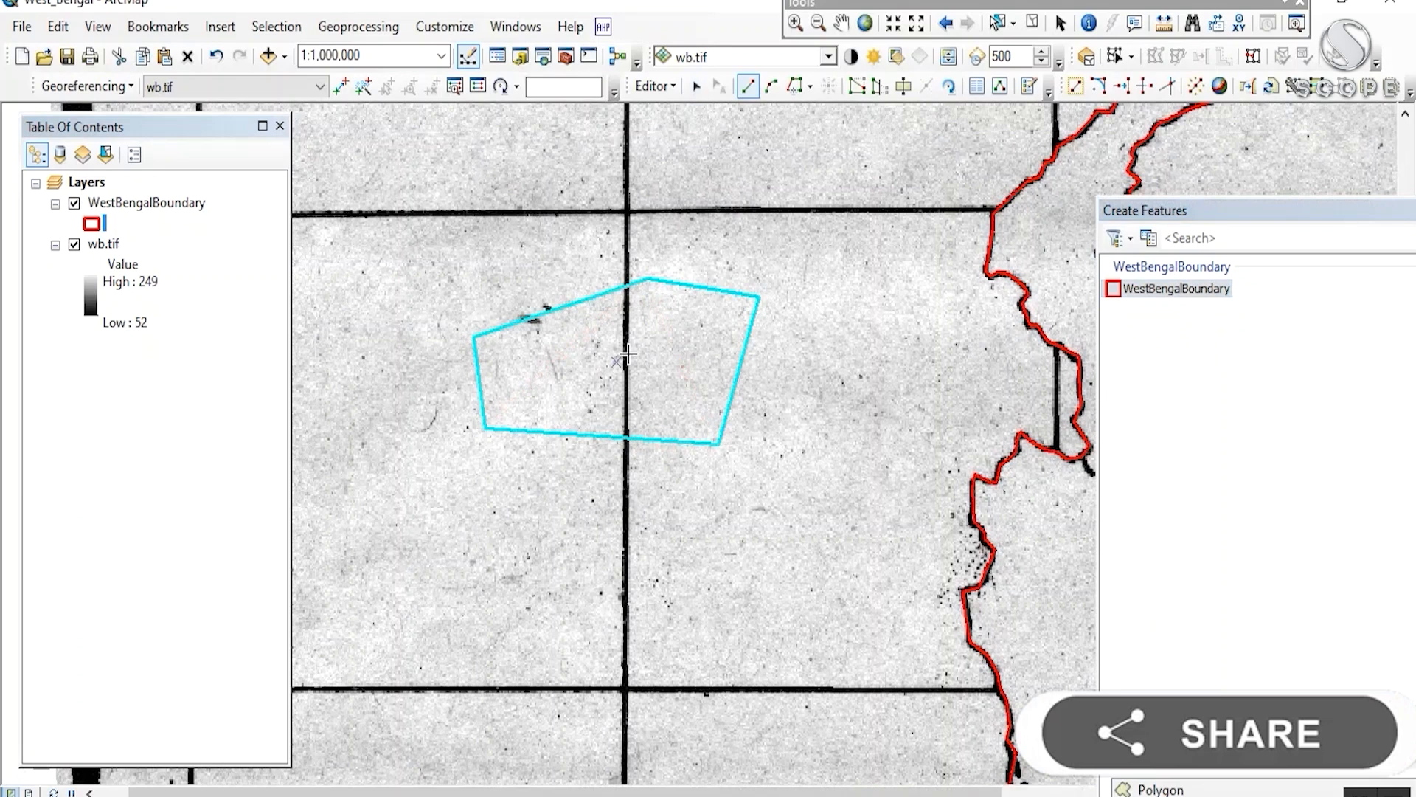
- Draw an adjoining five-sided practice polygon to the east, tracing the first polygon's eastern edge as the shared side and finishing with straight segments
left_click_drag(627, 354, 549, 349)
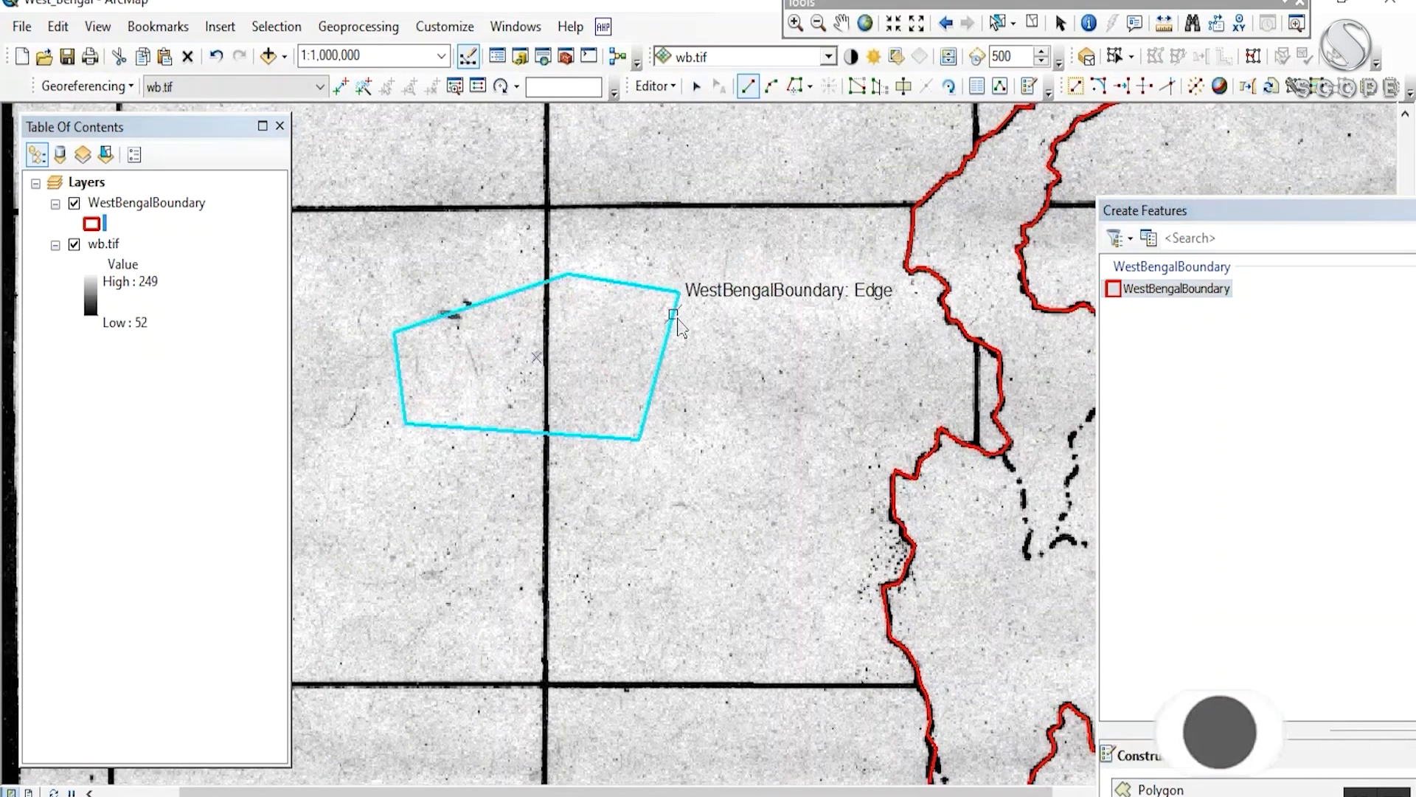
left_click_drag(719, 309, 639, 351)
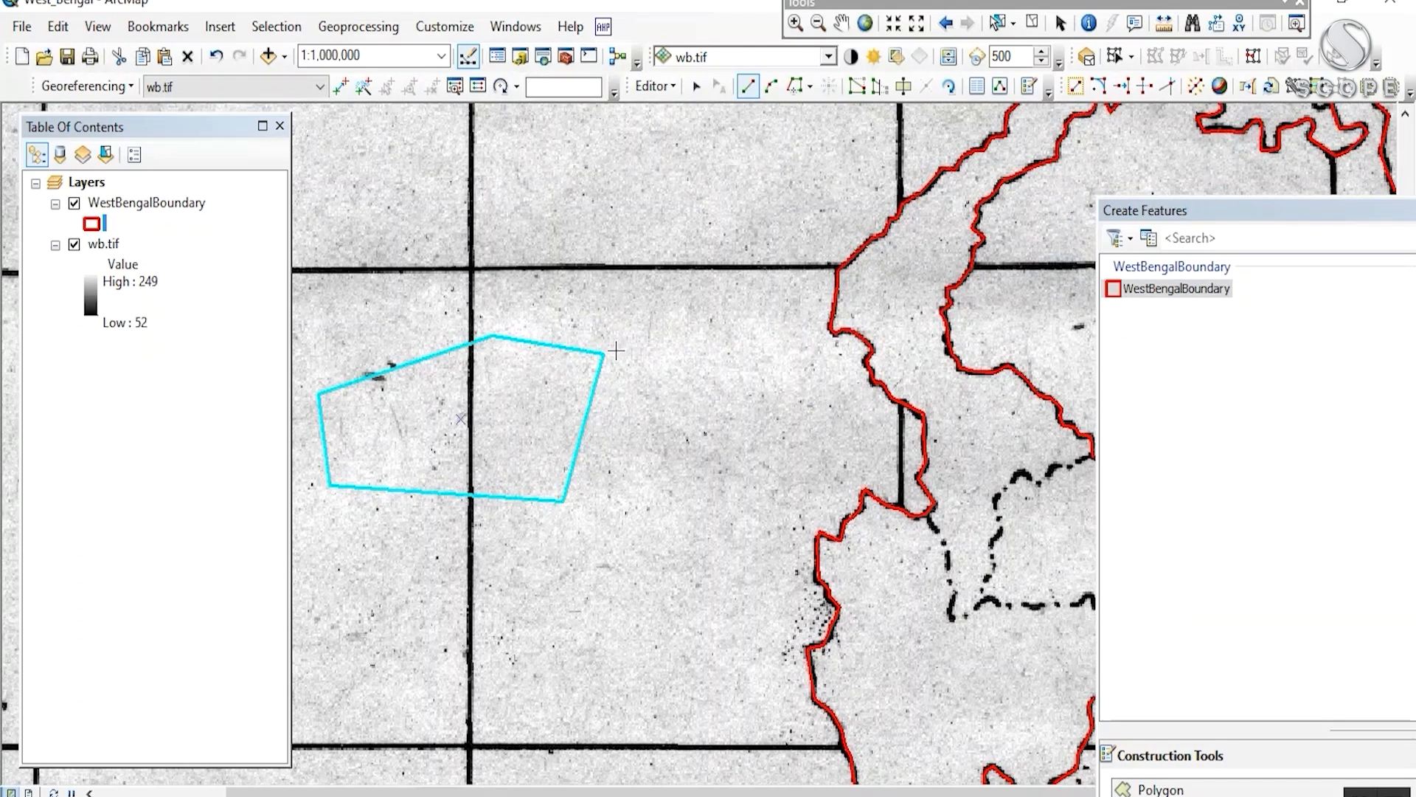
left_click(604, 354)
left_click(792, 89)
left_click(601, 368)
left_click(563, 501)
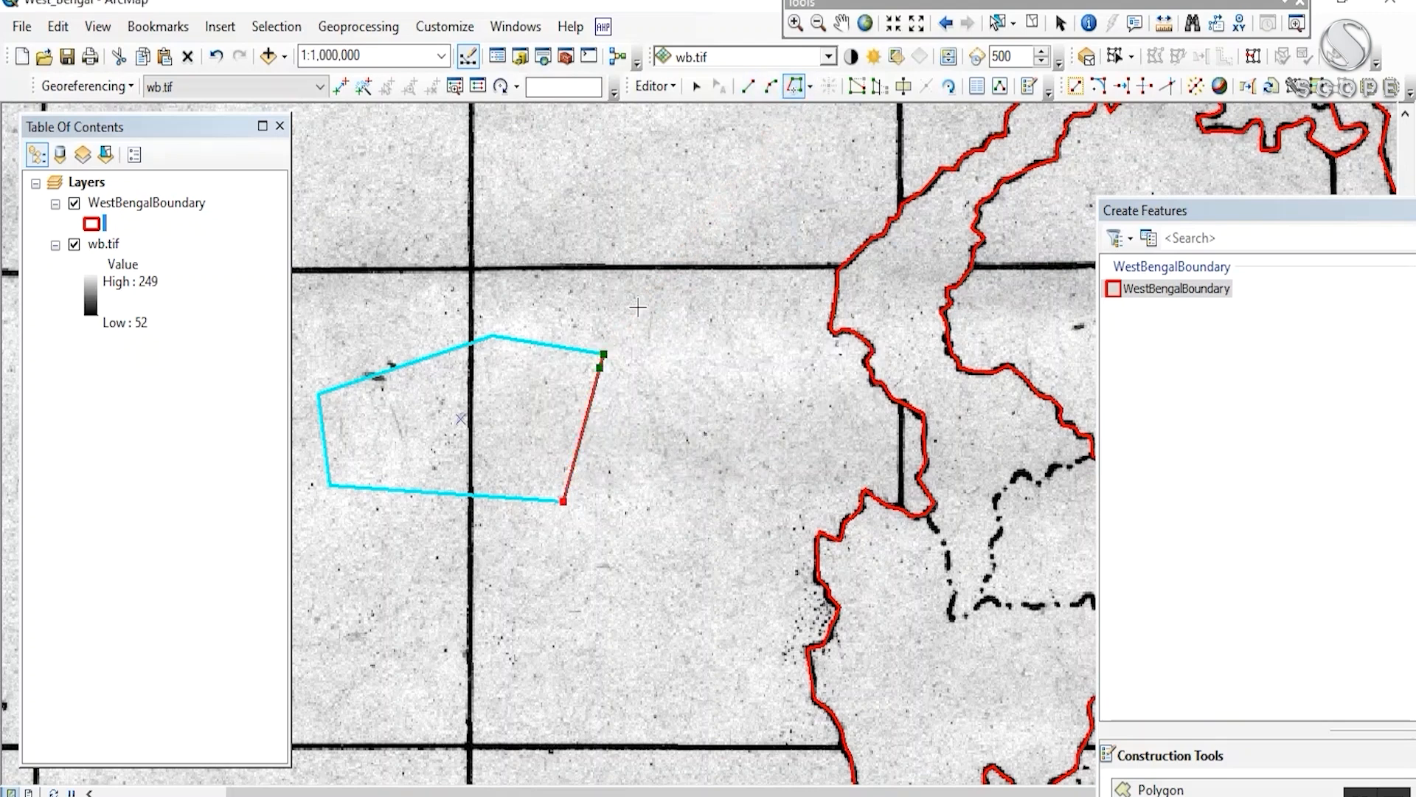
left_click(747, 86)
left_click(700, 502)
left_click(744, 385)
double_click(697, 340)
- Select the western practice polygon and examine its shared edge with the adjoining polygon up close
left_click_drag(643, 407, 759, 369)
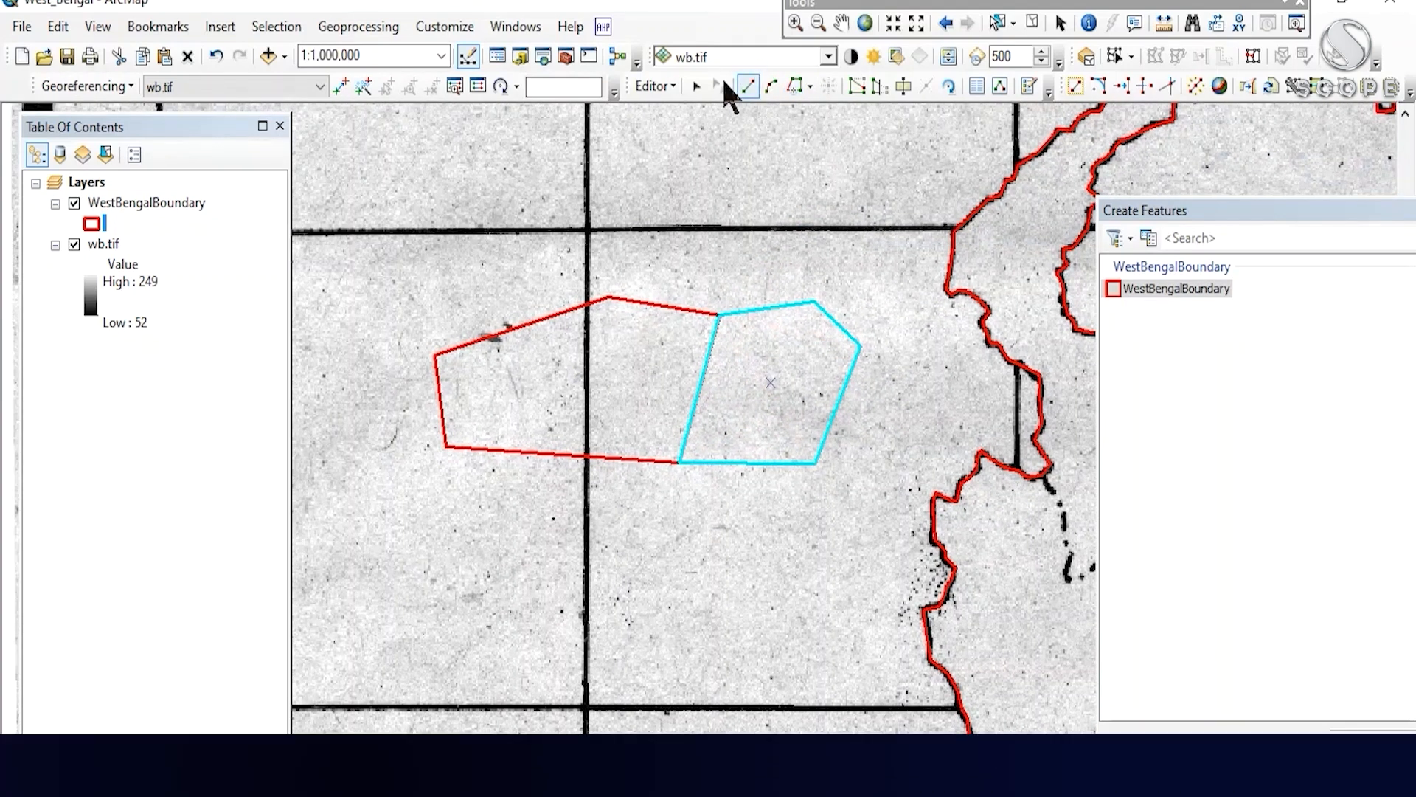
left_click(696, 86)
left_click(668, 358)
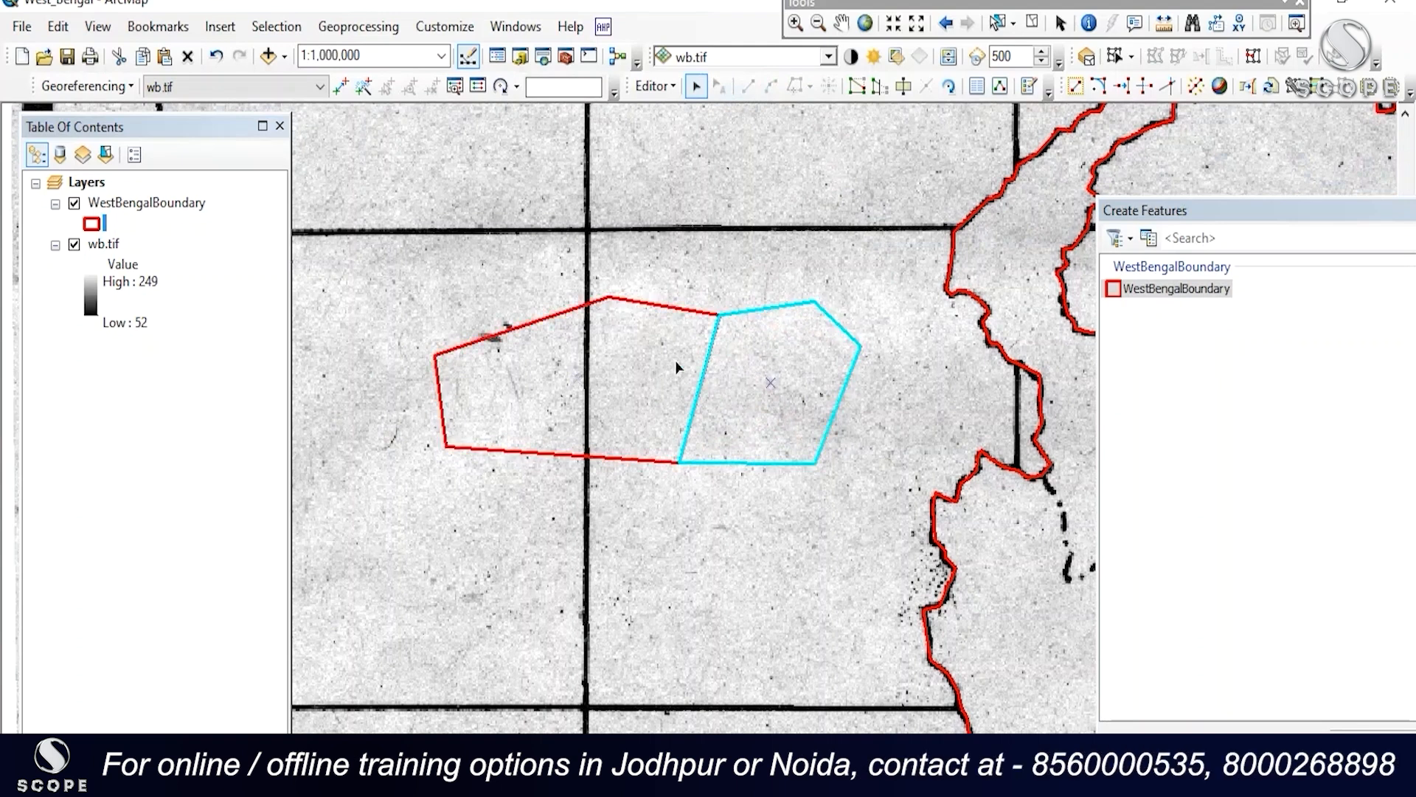
scroll(708, 357, "up", 1)
scroll(708, 357, "up", 4)
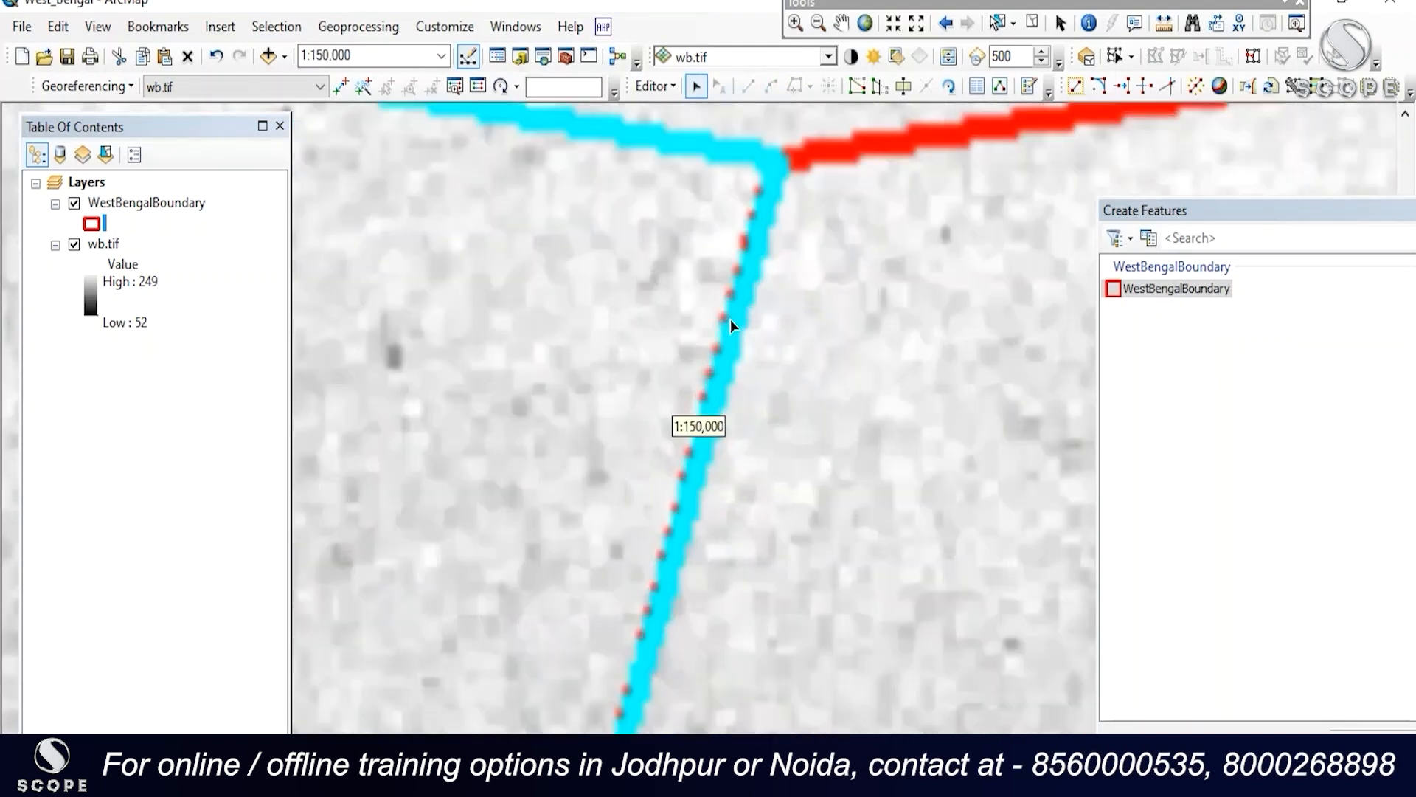
scroll(765, 325, "down", 3)
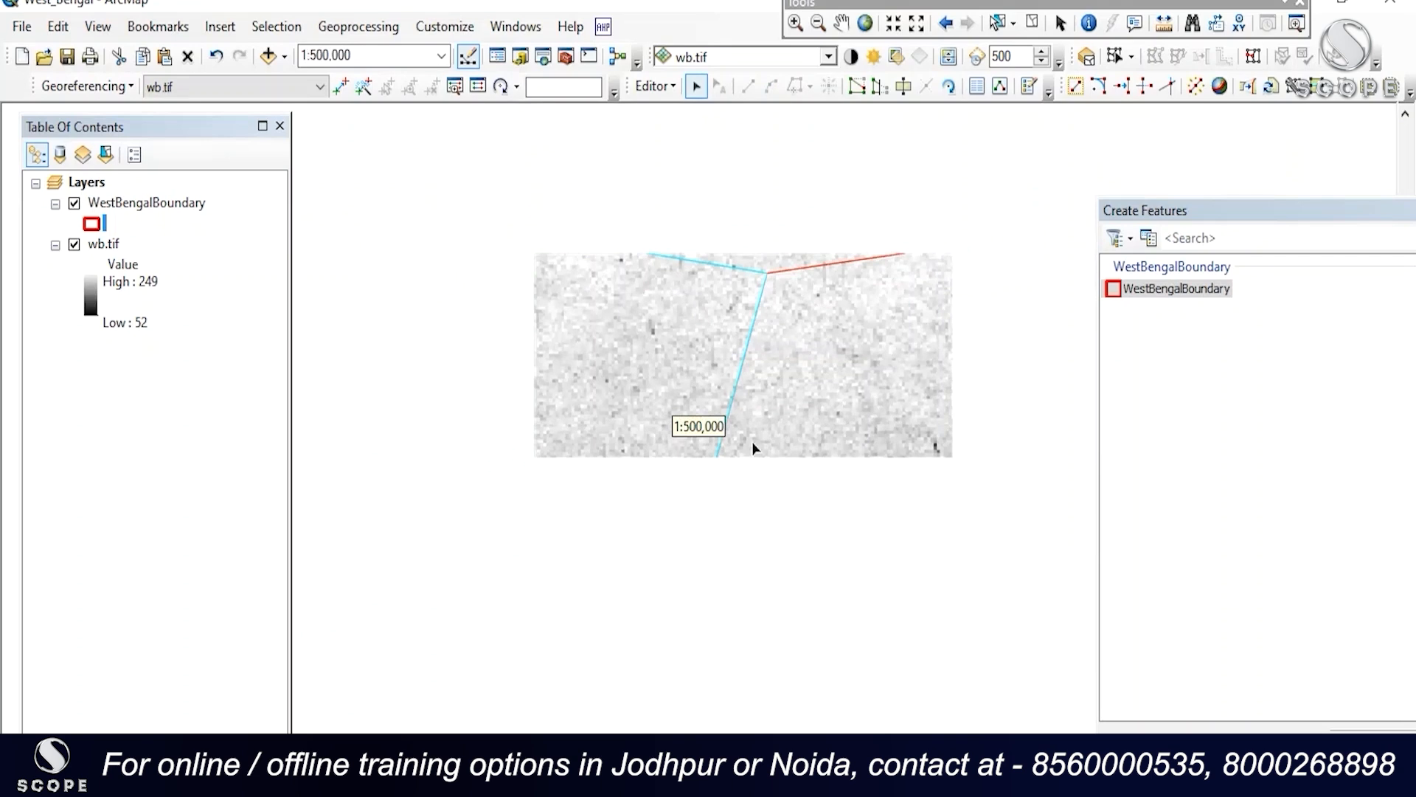
scroll(751, 441, "down", 2)
- Select both practice polygons and delete them
left_click(692, 388)
left_click_drag(432, 270, 912, 551)
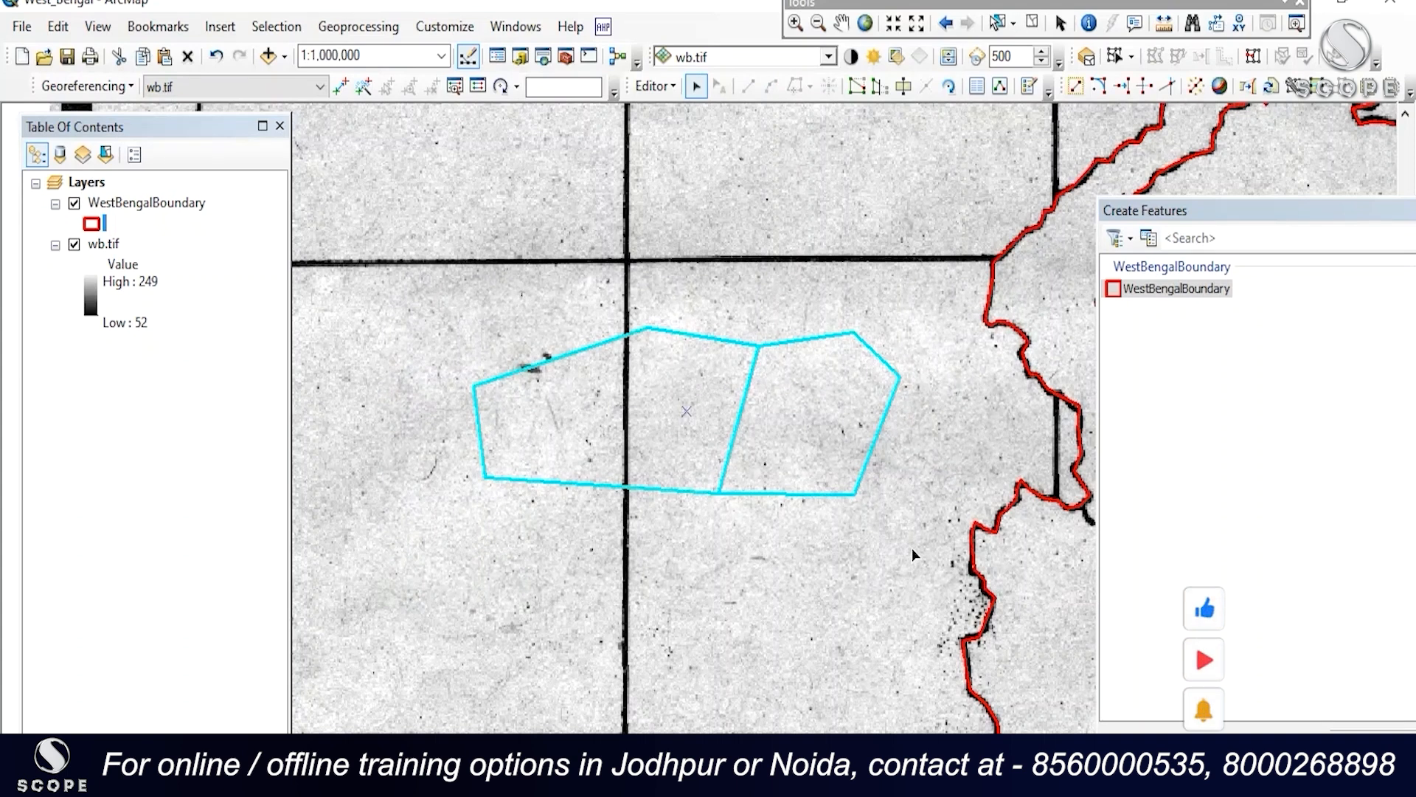
right_click(834, 448)
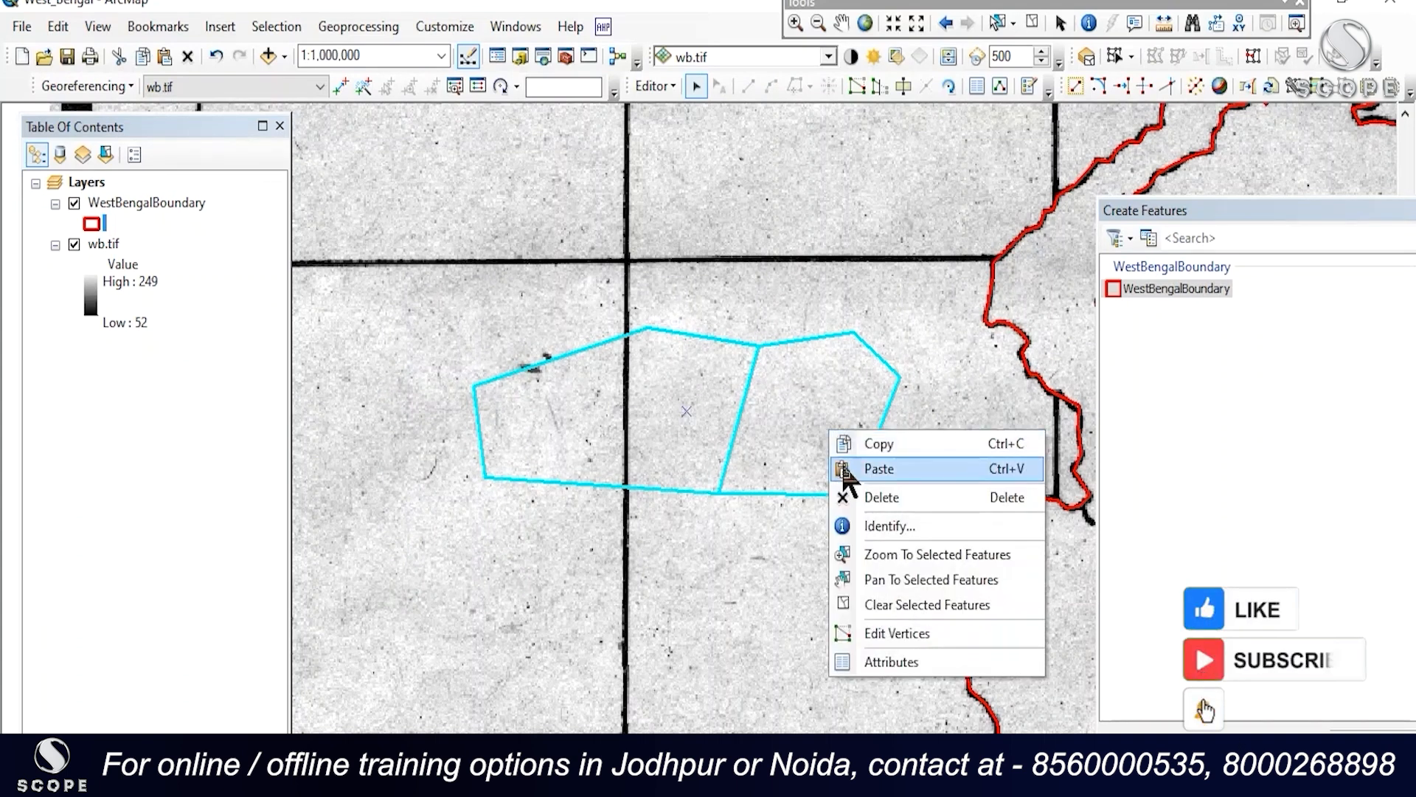
left_click(858, 494)
- Select the main West Bengal state polygon, focusing on the dashed district lines between the 26° and 25° parallels
left_click_drag(828, 480, 468, 430)
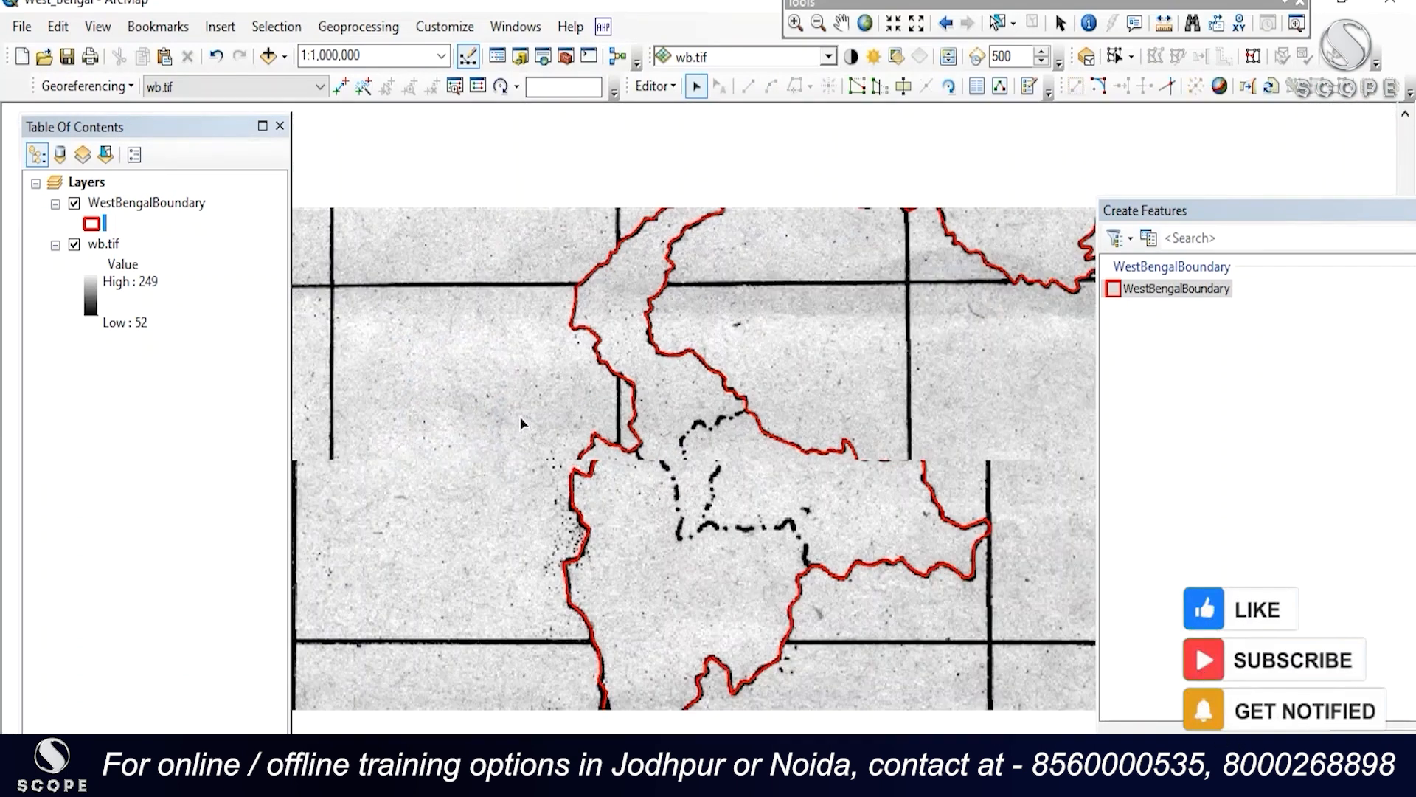
scroll(520, 416, "up", 2)
left_click(653, 447)
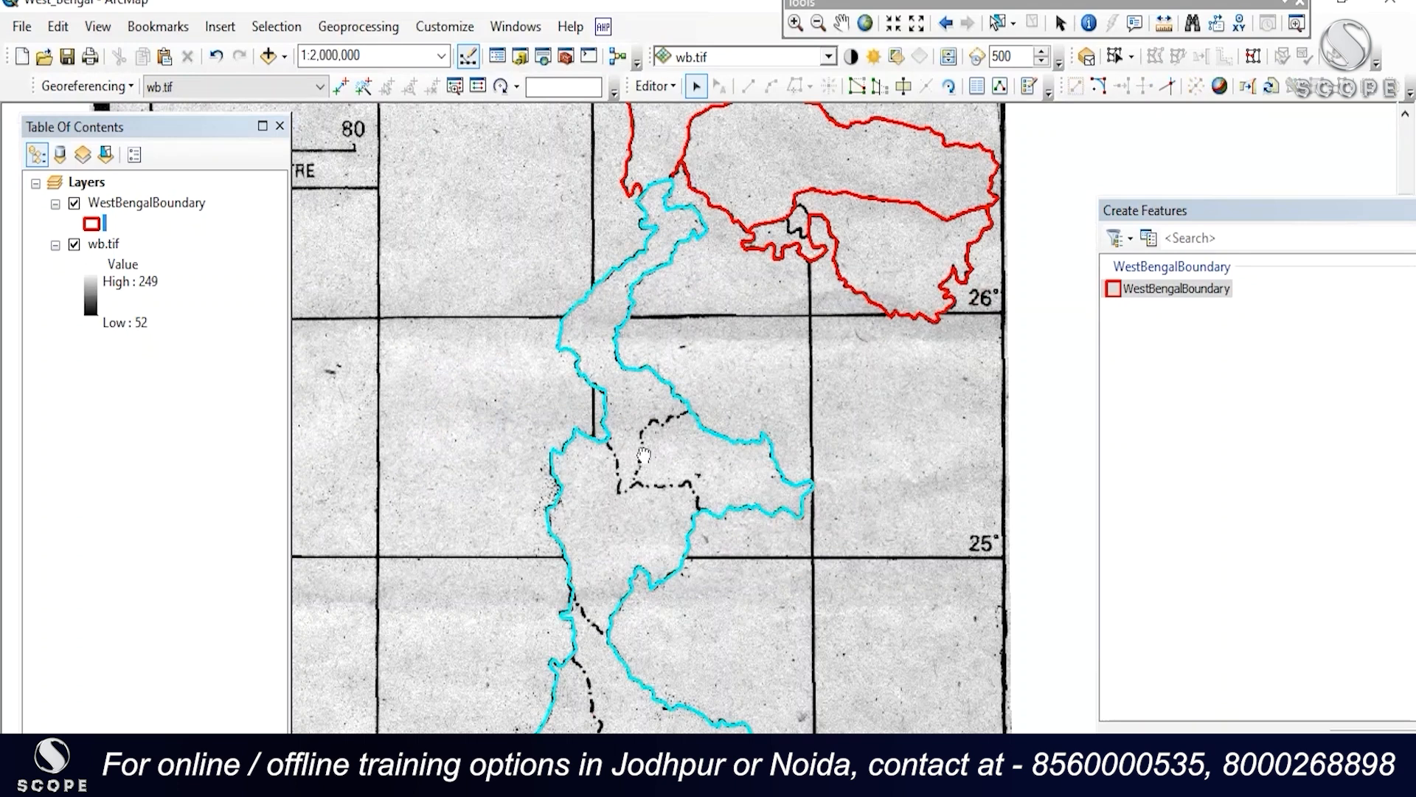
left_click_drag(642, 453, 706, 323)
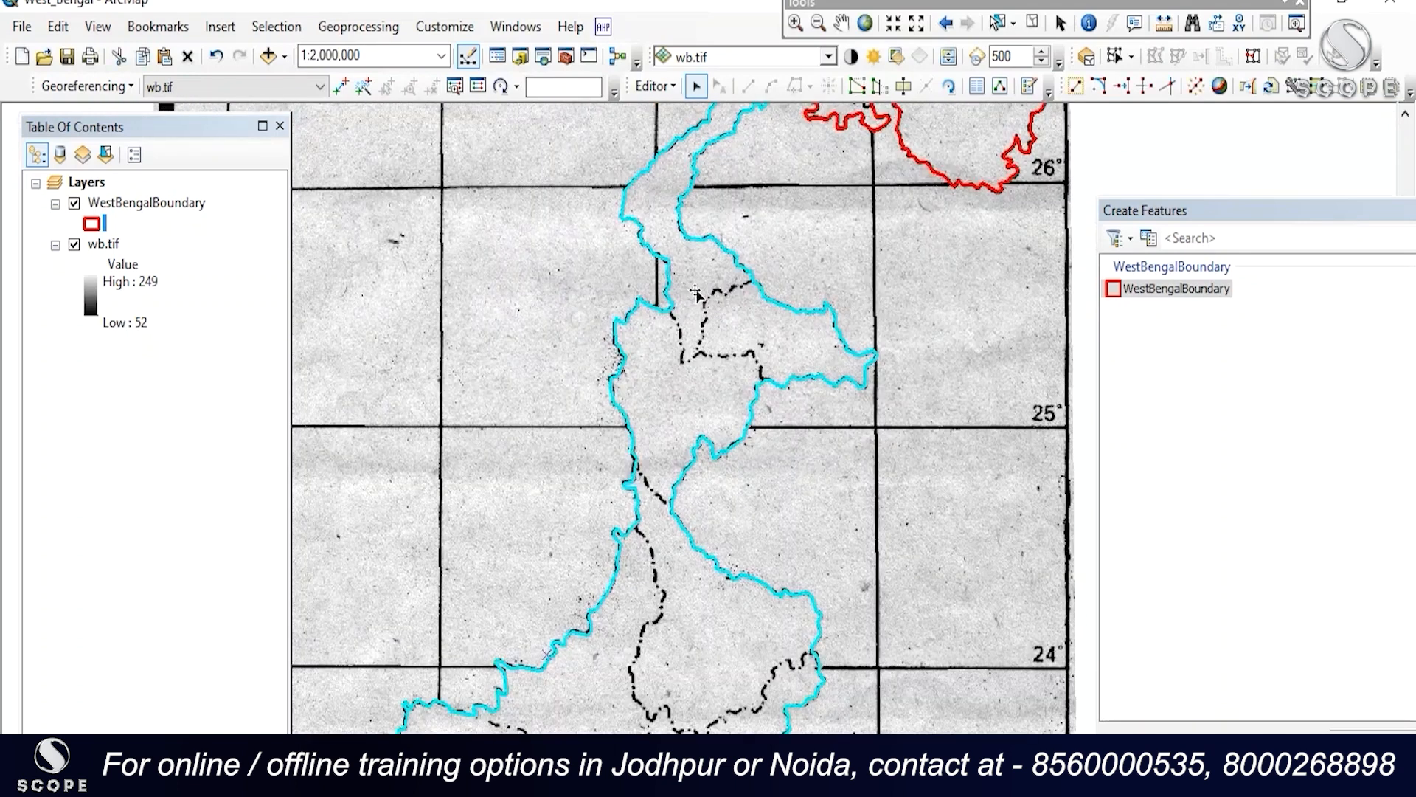
scroll(690, 299, "down", 2)
scroll(689, 298, "down", 1)
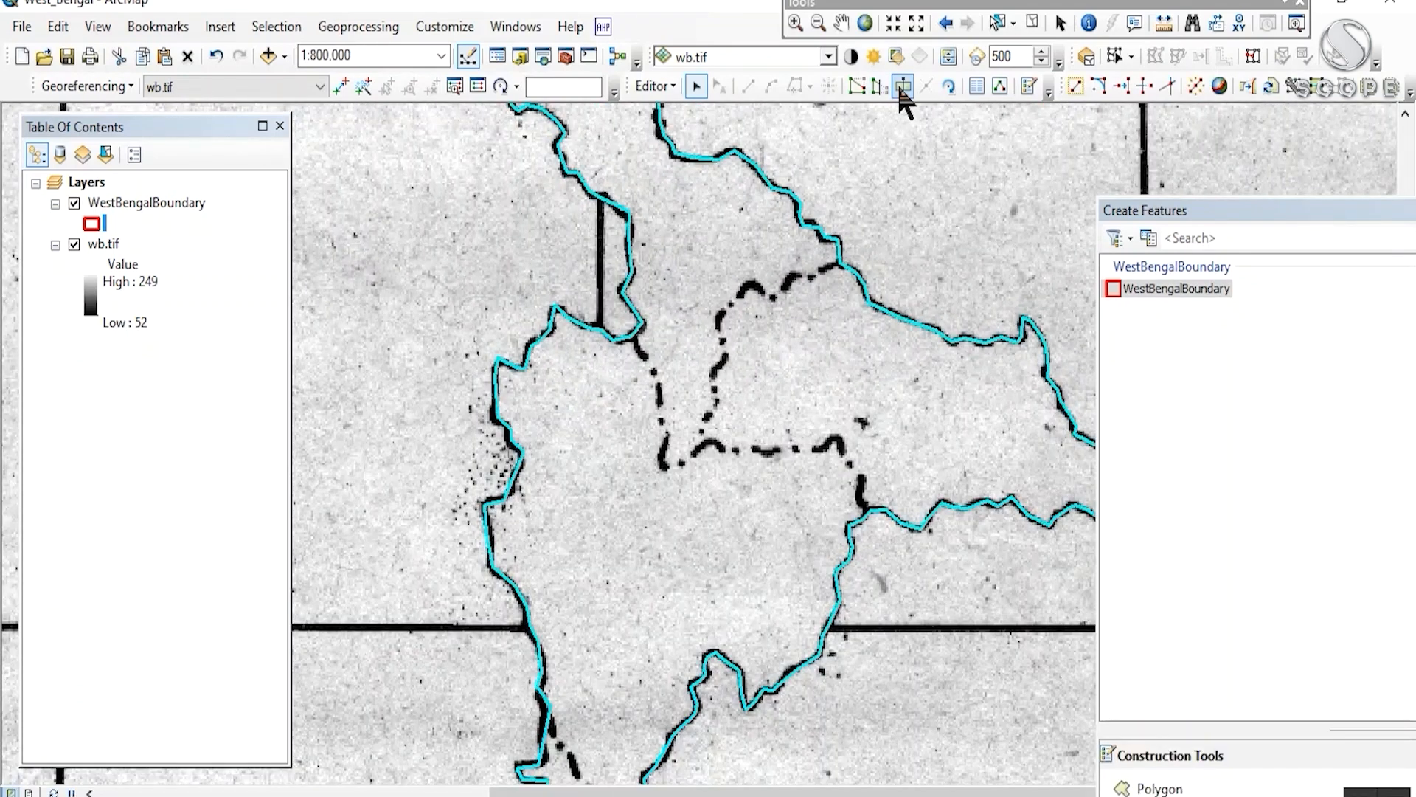
- Start cutting the state polygon by tracing the dashed line from the northeastern boundary southwest to the dashed-line junction north of 25°
left_click(903, 86)
scroll(845, 288, "down", 2)
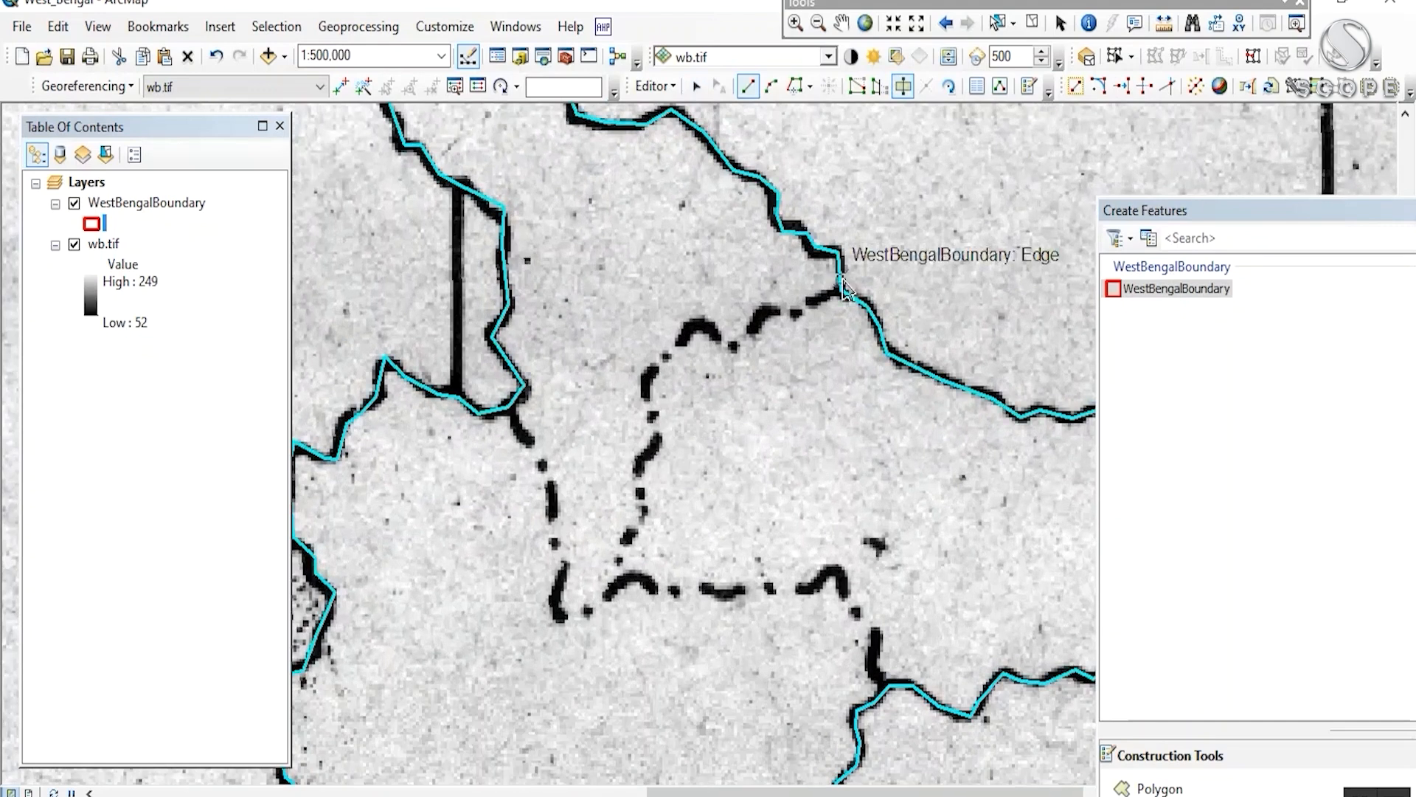
left_click(840, 290)
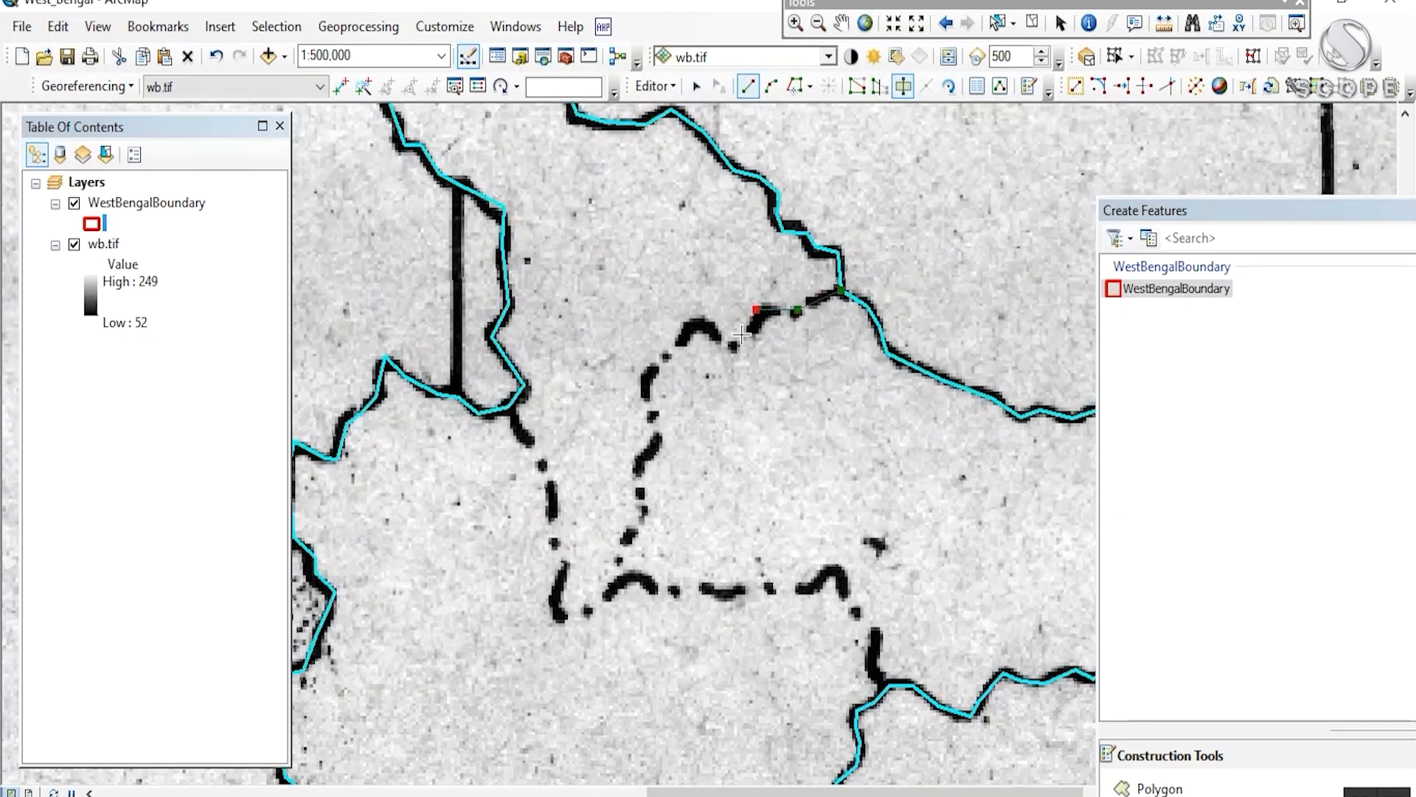
left_click(717, 338)
left_click(701, 321)
left_click(640, 376)
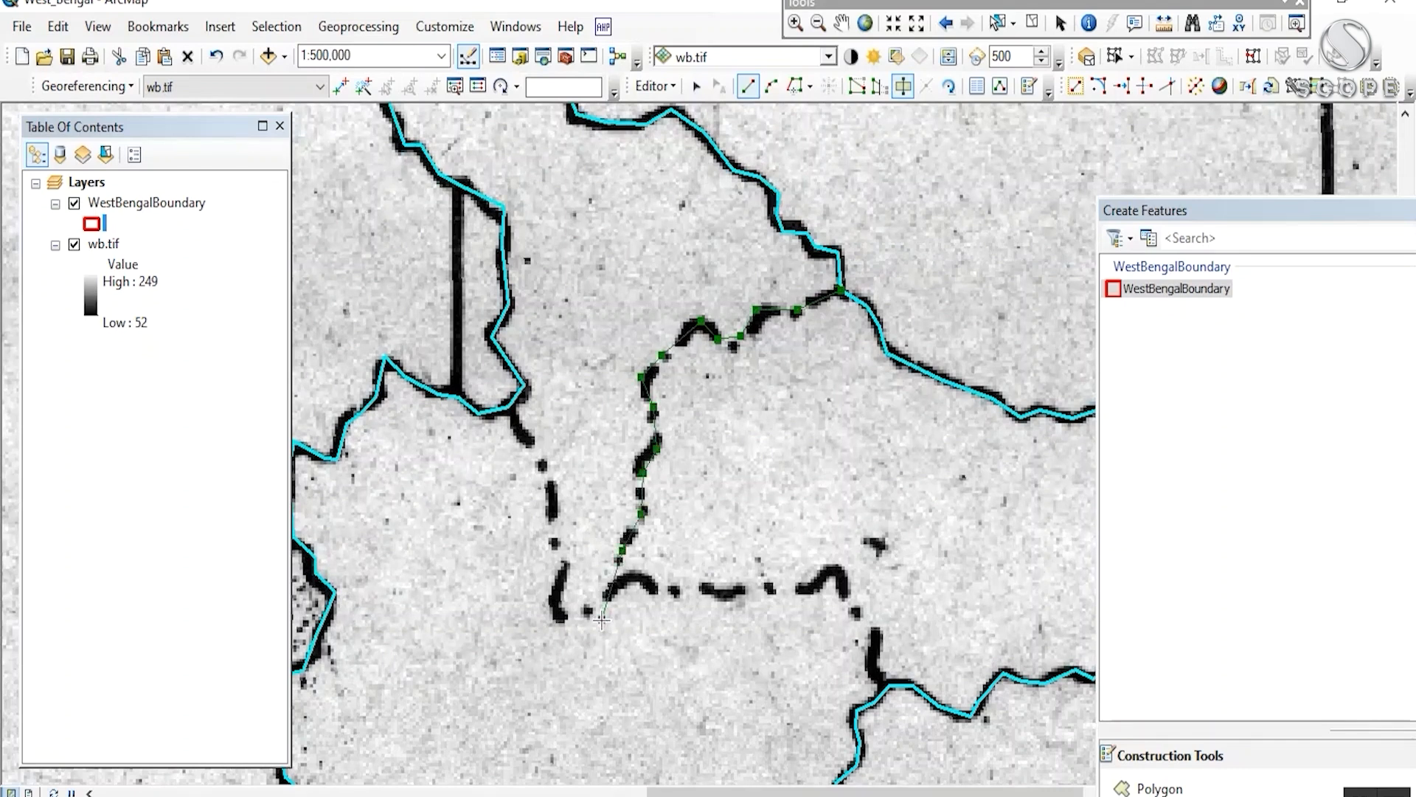
- Continue the cut sketch from the western boundary down its dashed line, then east along the dashed line to the eastern boundary
left_click(509, 407)
left_click(552, 476)
left_click(557, 548)
left_click(633, 576)
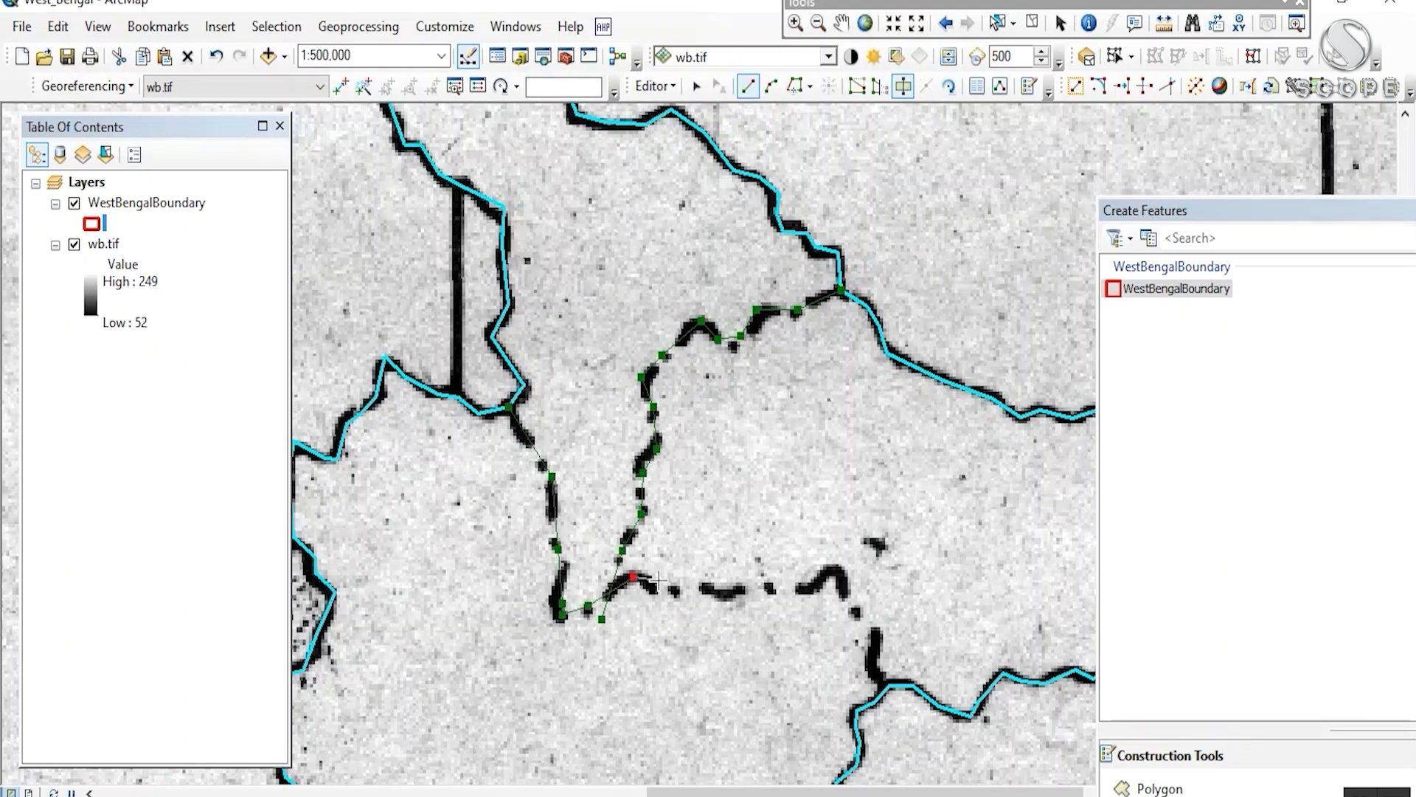
left_click(660, 589)
left_click(677, 590)
left_click(735, 592)
left_click(769, 588)
left_click(807, 585)
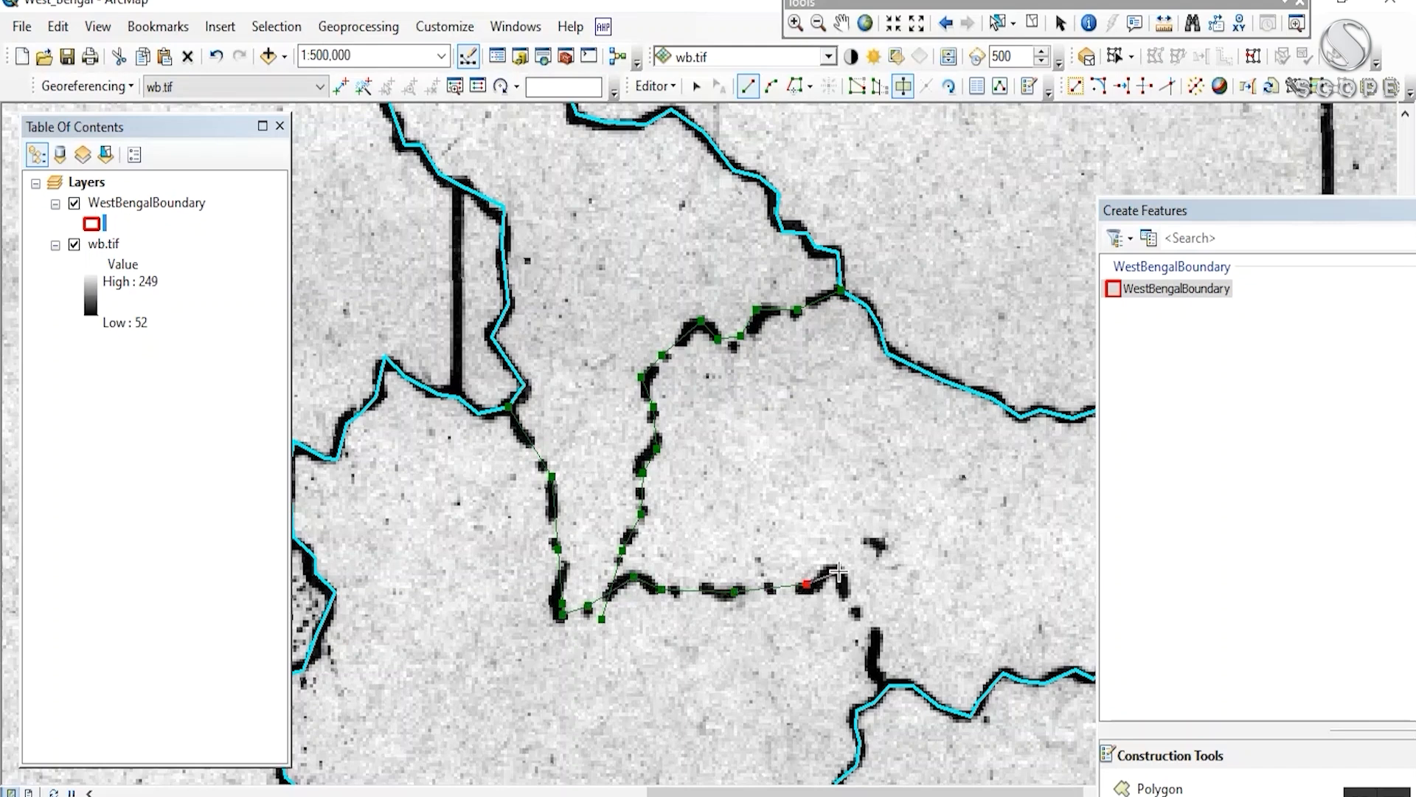
left_click(839, 570)
left_click(859, 606)
left_click_drag(879, 637, 749, 420)
left_click(748, 420)
left_click(742, 461)
- Trace the short dashed line across the state's narrow neck just south of the 25° parallel, from western to eastern boundary
left_click_drag(675, 601, 906, 188)
scroll(819, 332, "down", 2)
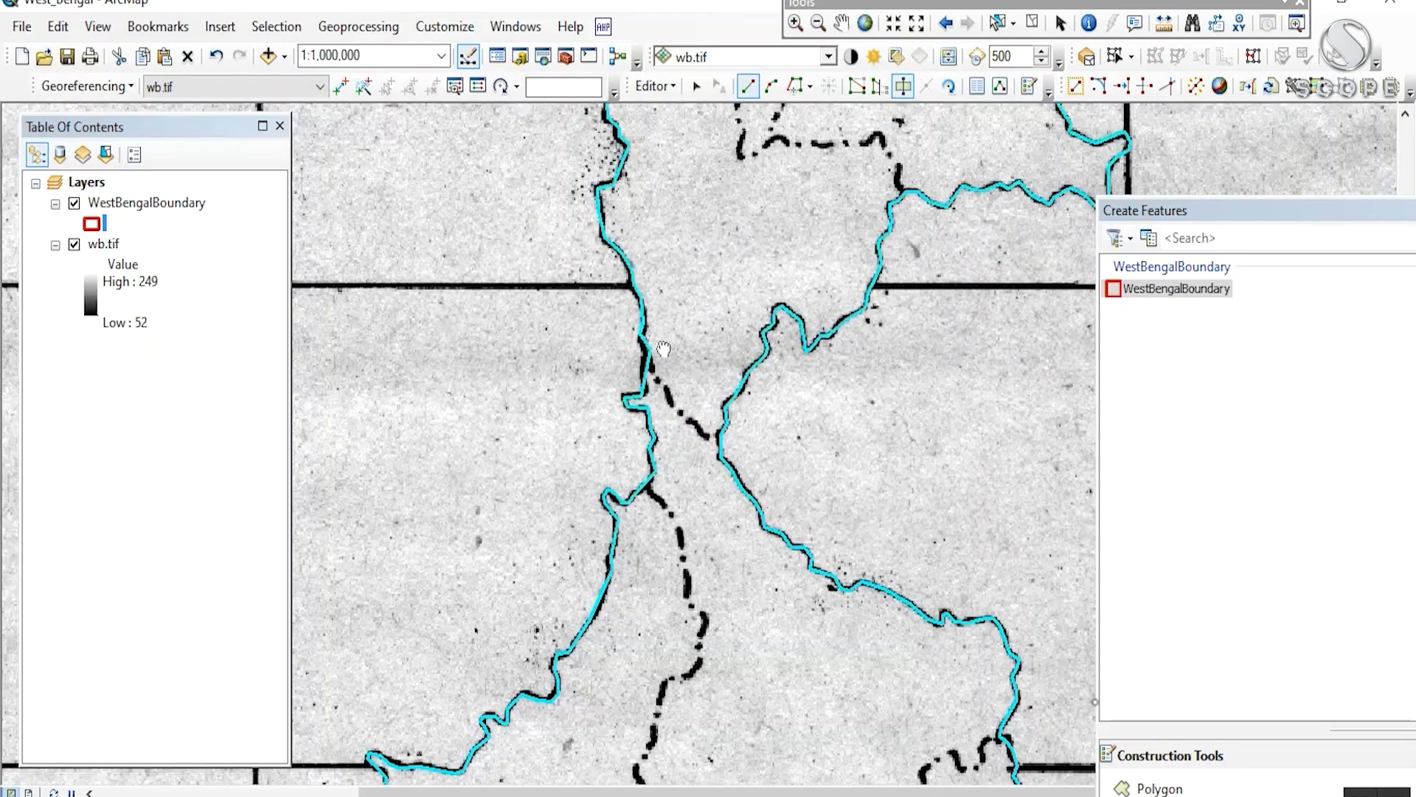
left_click(651, 348)
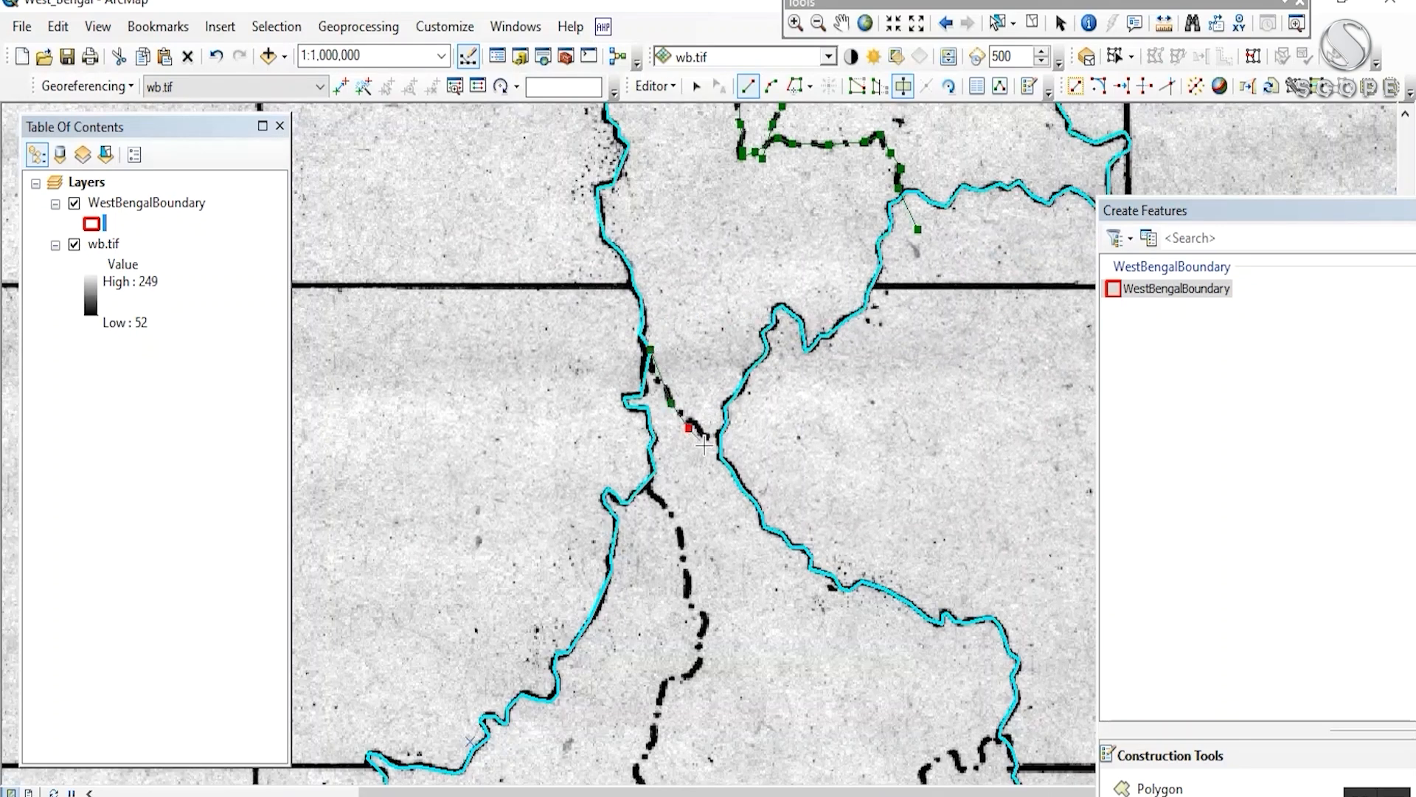
- Trace the dashed line from the western boundary below the narrow neck south to the dashed-line junction just below the 24° parallel
left_click_drag(706, 482, 693, 348)
left_click(630, 348)
left_click(659, 380)
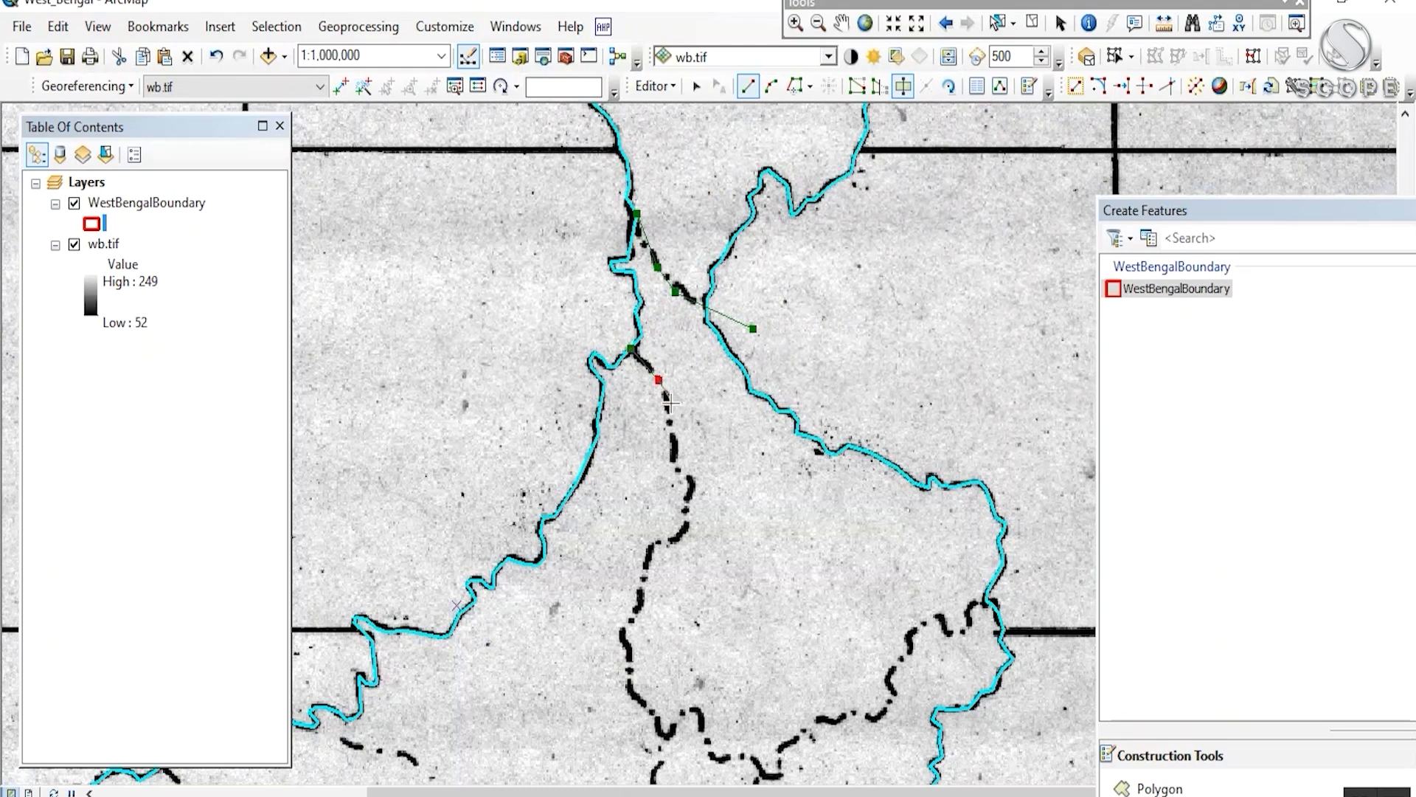
left_click(677, 468)
left_click_drag(688, 538, 712, 339)
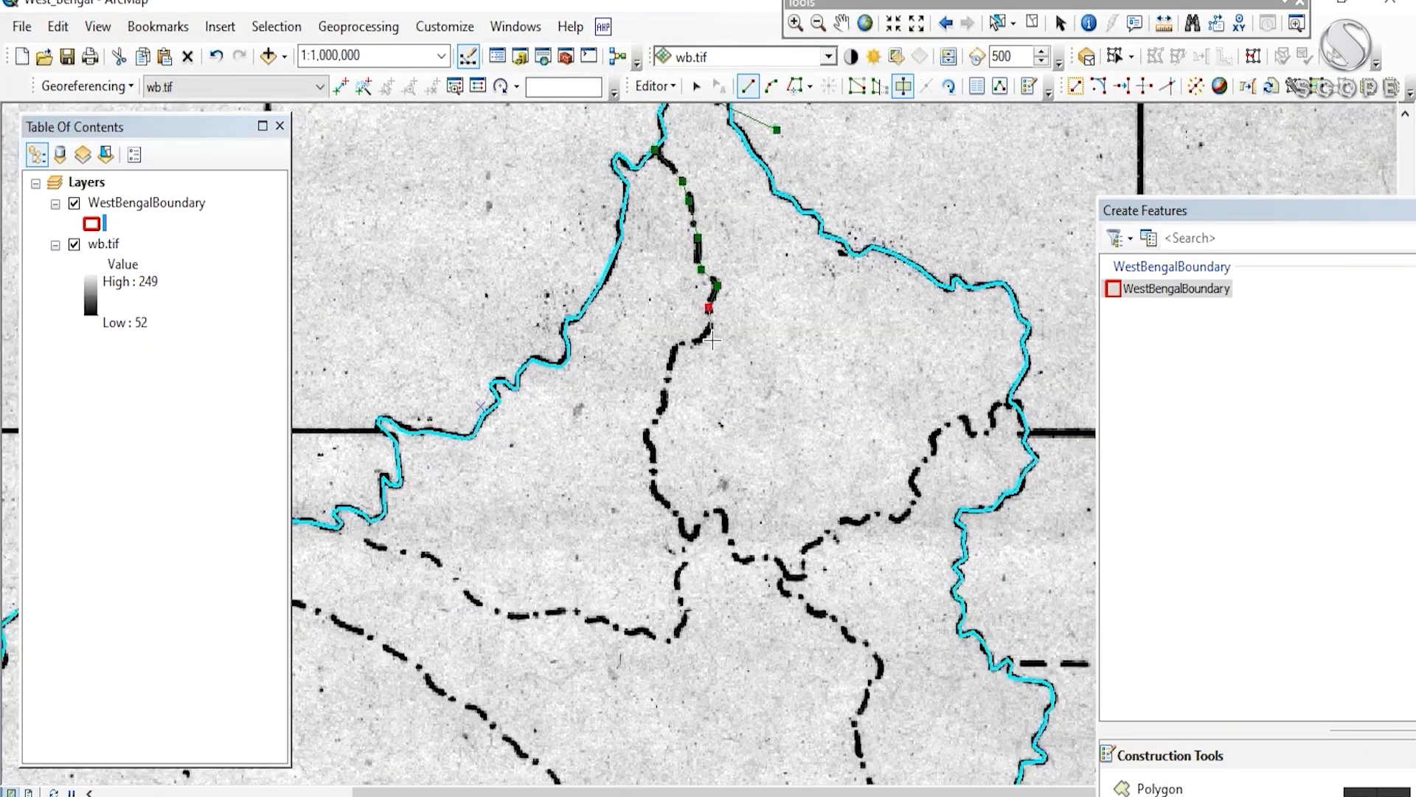
left_click(709, 332)
left_click(646, 433)
left_click_drag(646, 434, 670, 279)
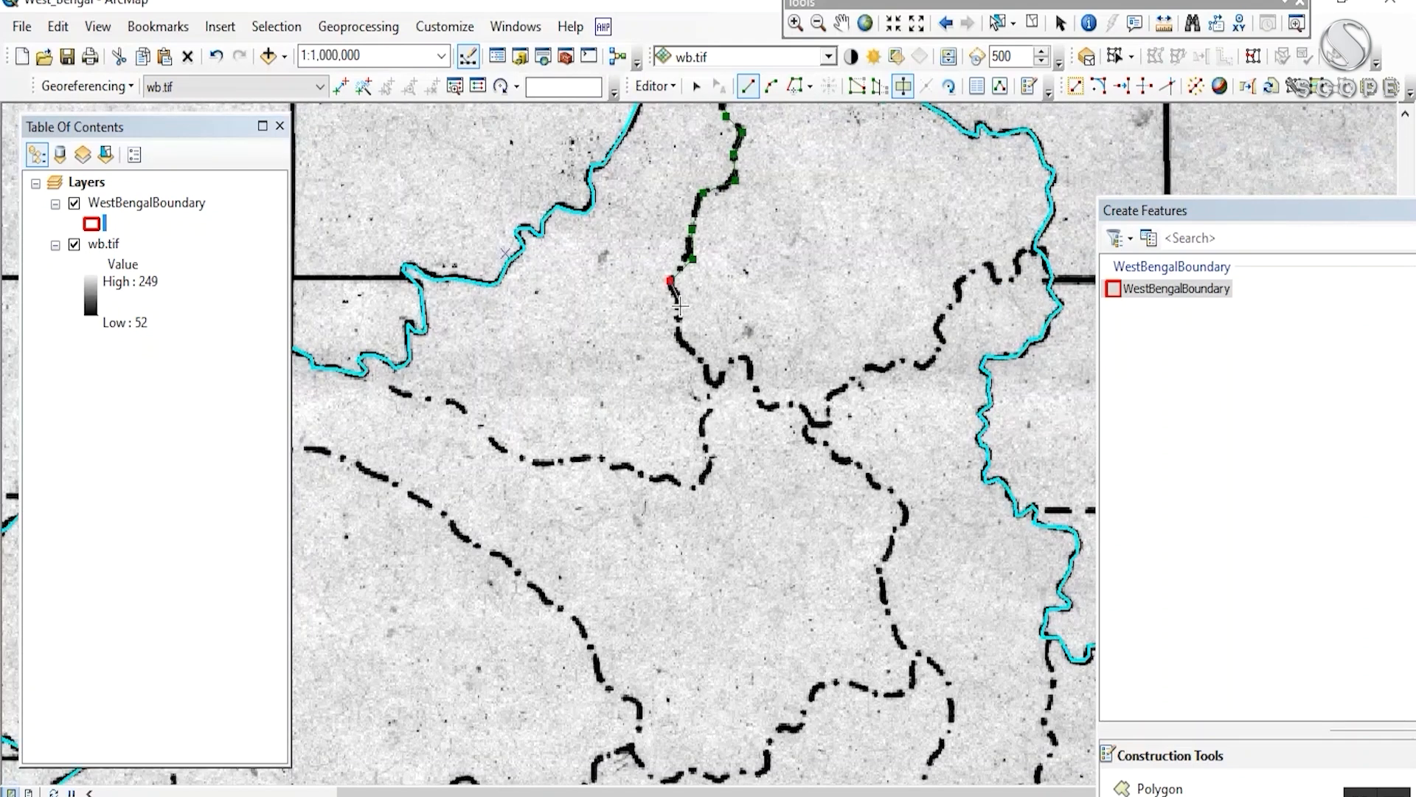
left_click(714, 376)
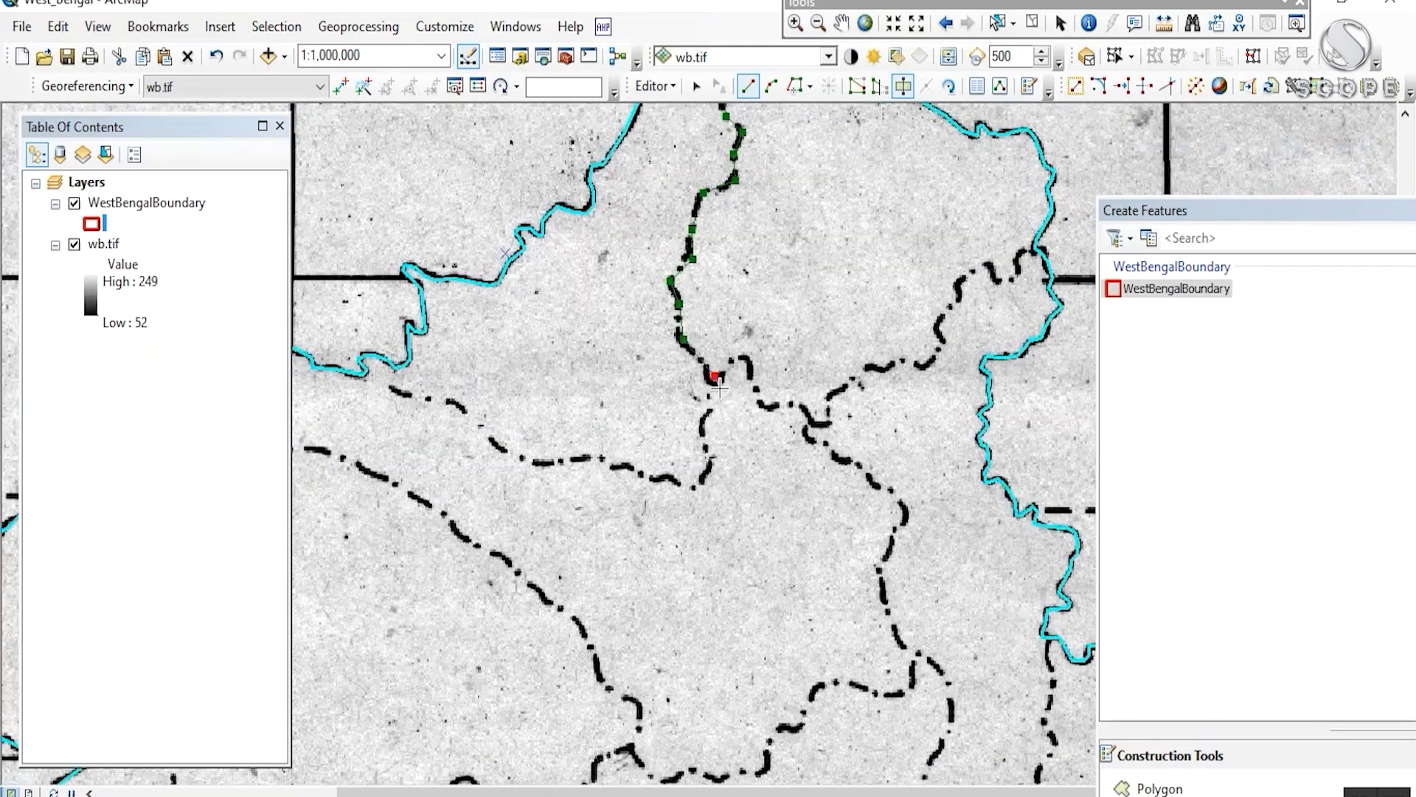
- Trace the dashed line from the eastern boundary near the 24° parallel southwest to where another dashed line branches south
left_click_drag(762, 381, 564, 323)
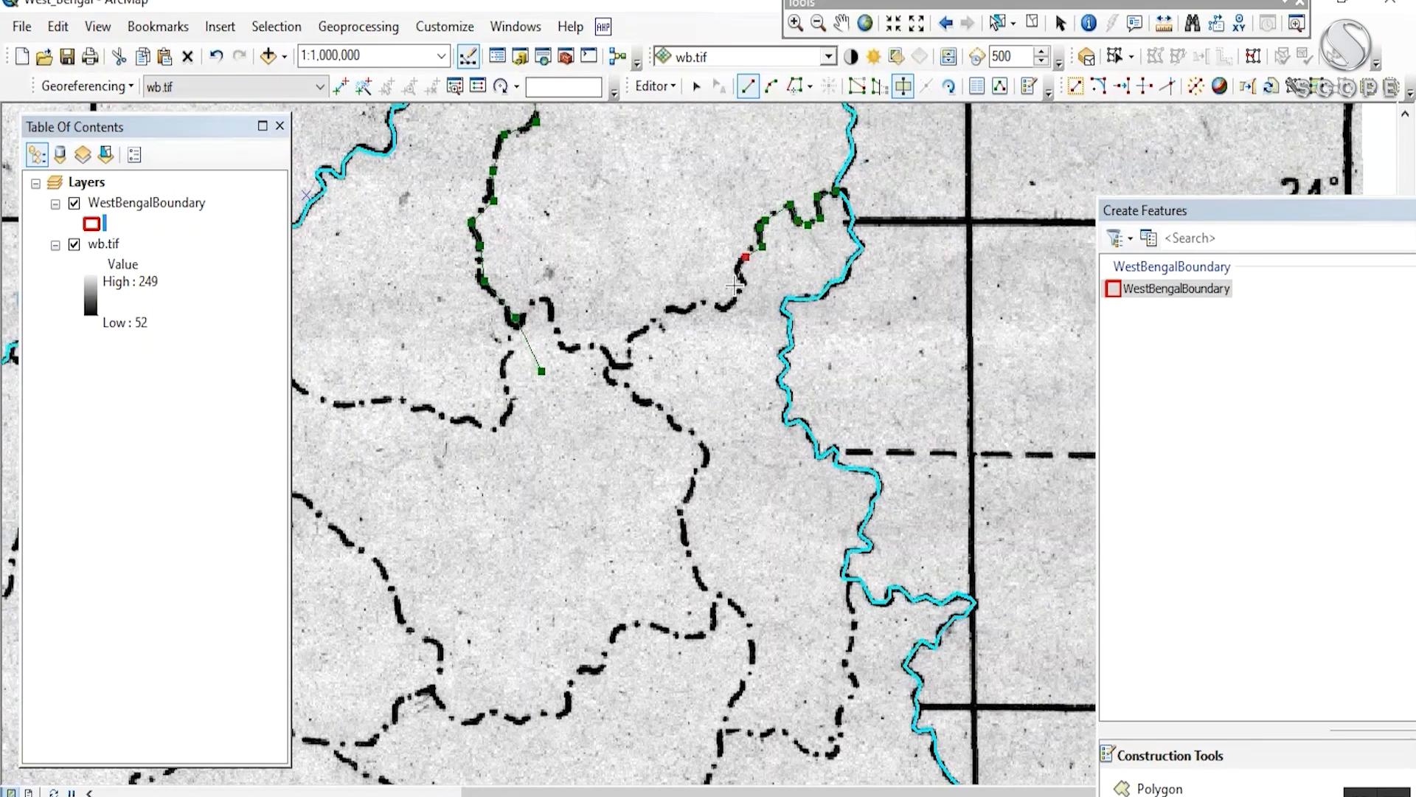
left_click_drag(741, 278, 841, 218)
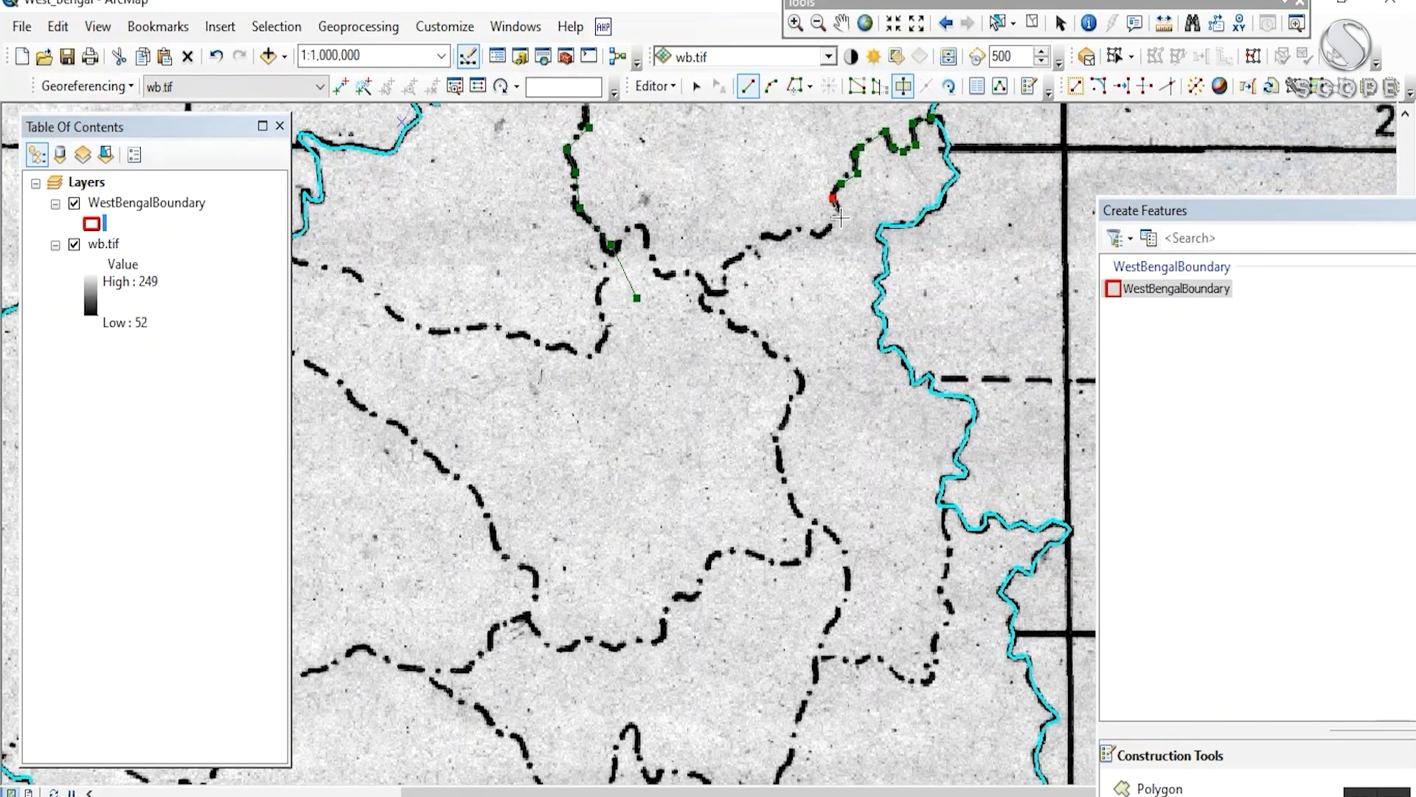
left_click(819, 235)
left_click(797, 229)
left_click(776, 235)
left_click(760, 234)
left_click(738, 254)
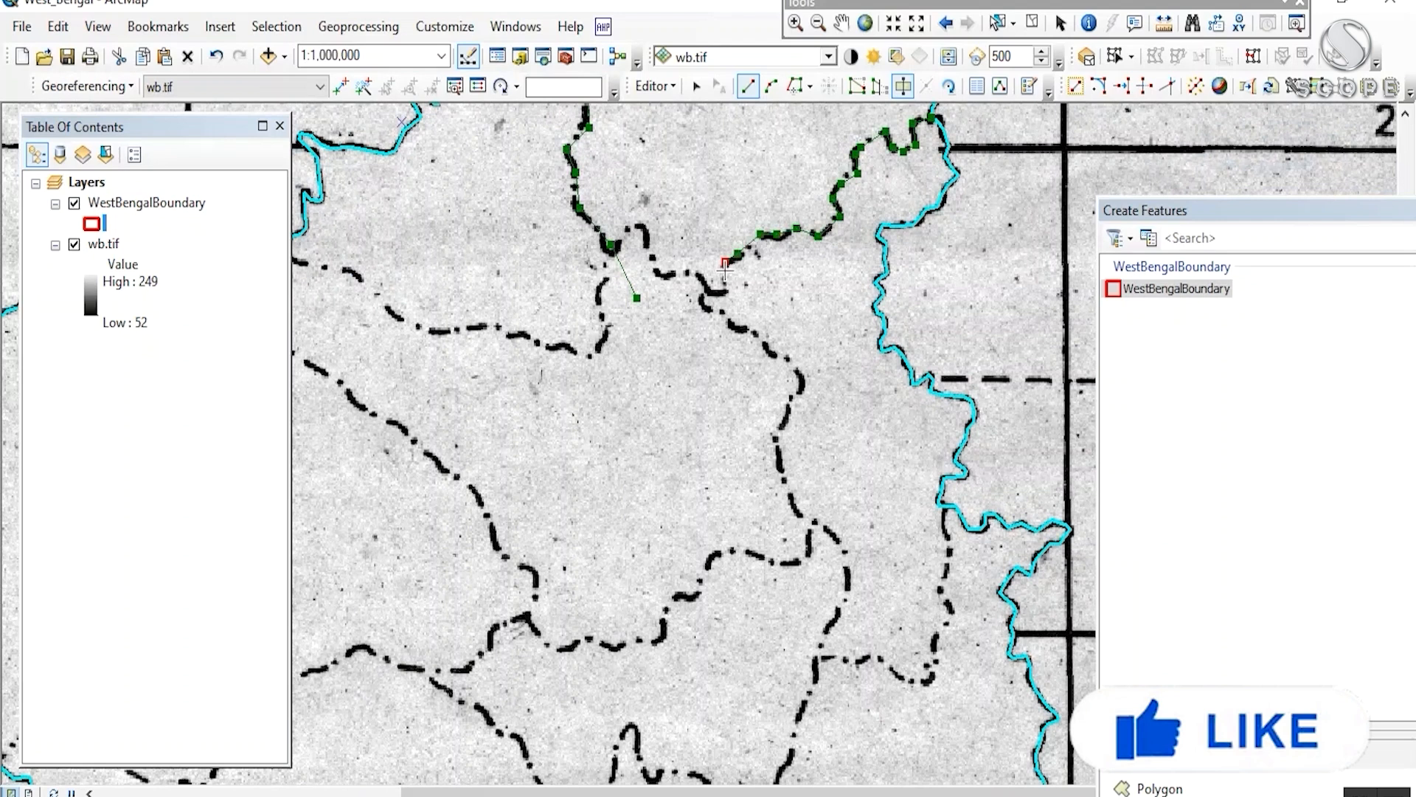
left_click(723, 281)
left_click(717, 292)
- Continue the trace west to the end of the north-south dashed line and finish the sketch to cut the state polygon
left_click(695, 271)
left_click(675, 273)
left_click(662, 272)
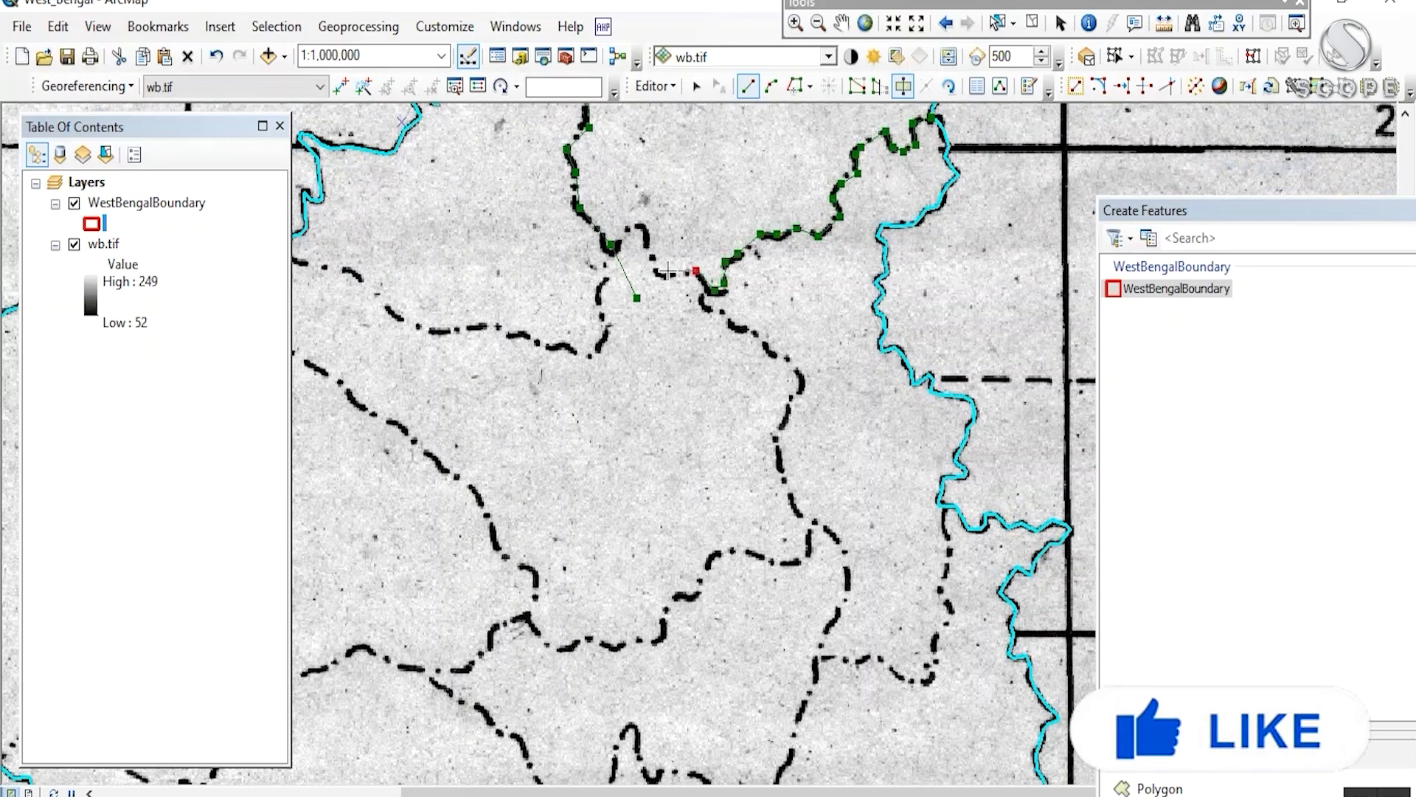
left_click(652, 257)
left_click(649, 236)
left_click(639, 226)
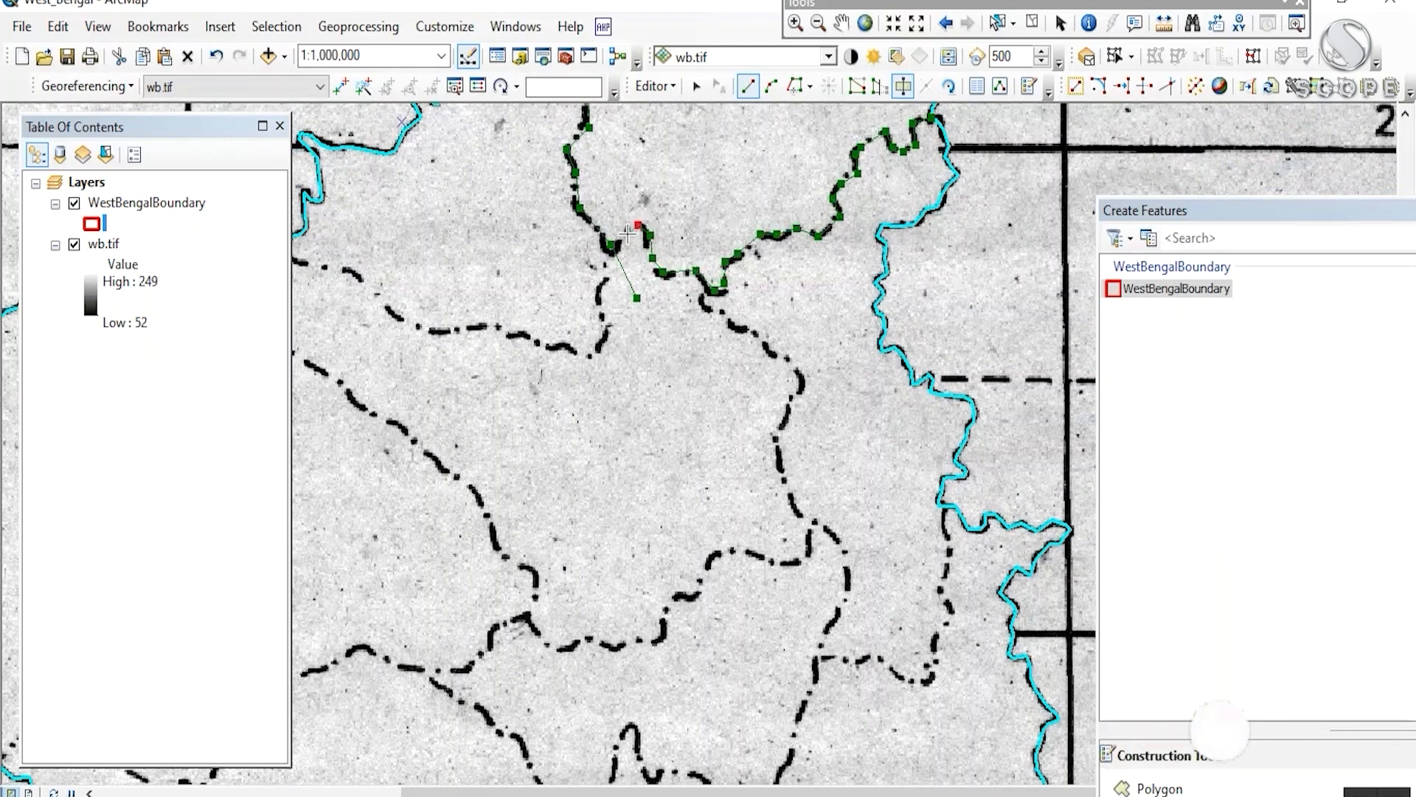
left_click(626, 236)
double_click(613, 244)
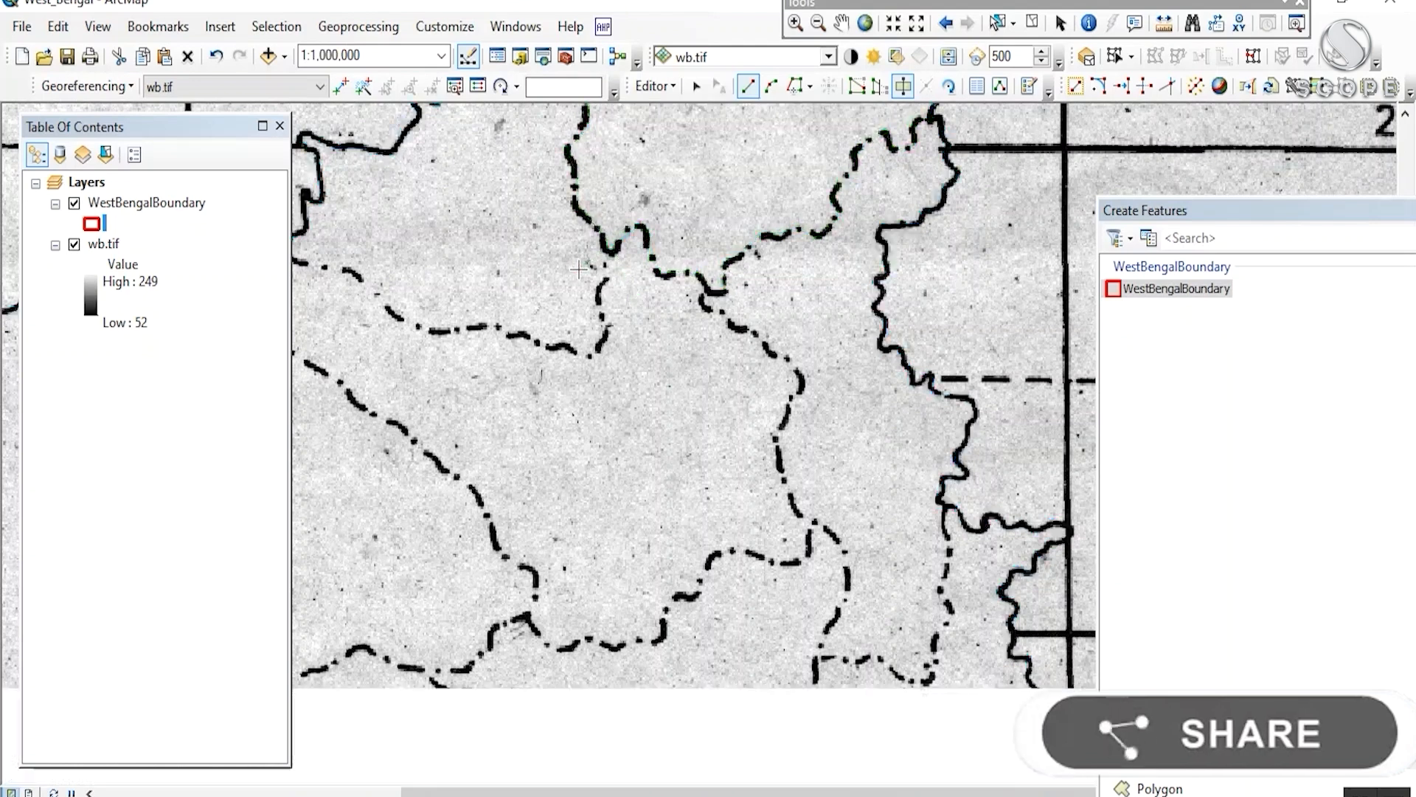
- Begin a new cut sketch from that junction, tracing the dashed line south and west until it crosses the western state boundary
left_click_drag(570, 311, 756, 371)
left_click(798, 307)
left_click(786, 357)
left_click(792, 386)
left_click(791, 399)
left_click(779, 417)
left_click(727, 405)
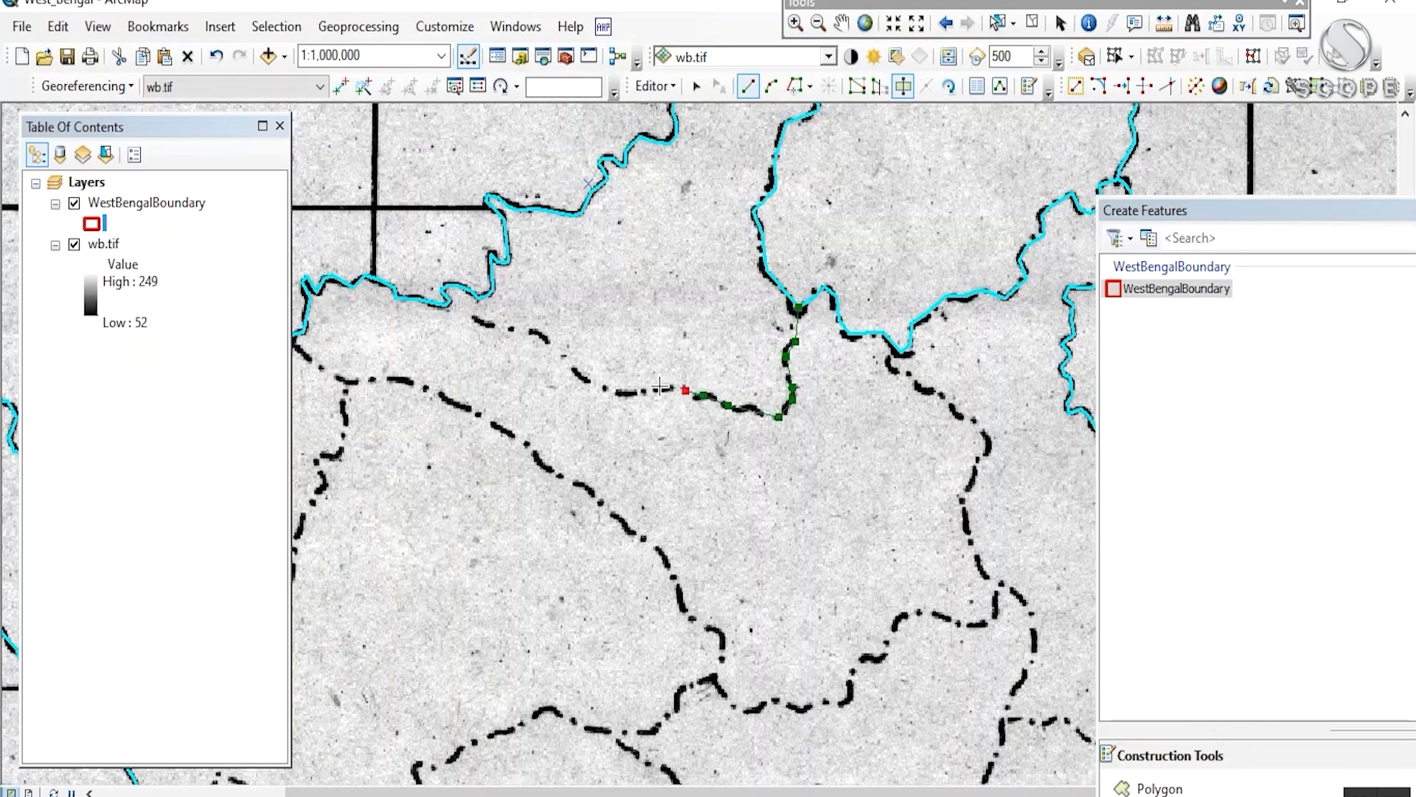
left_click_drag(594, 391, 753, 434)
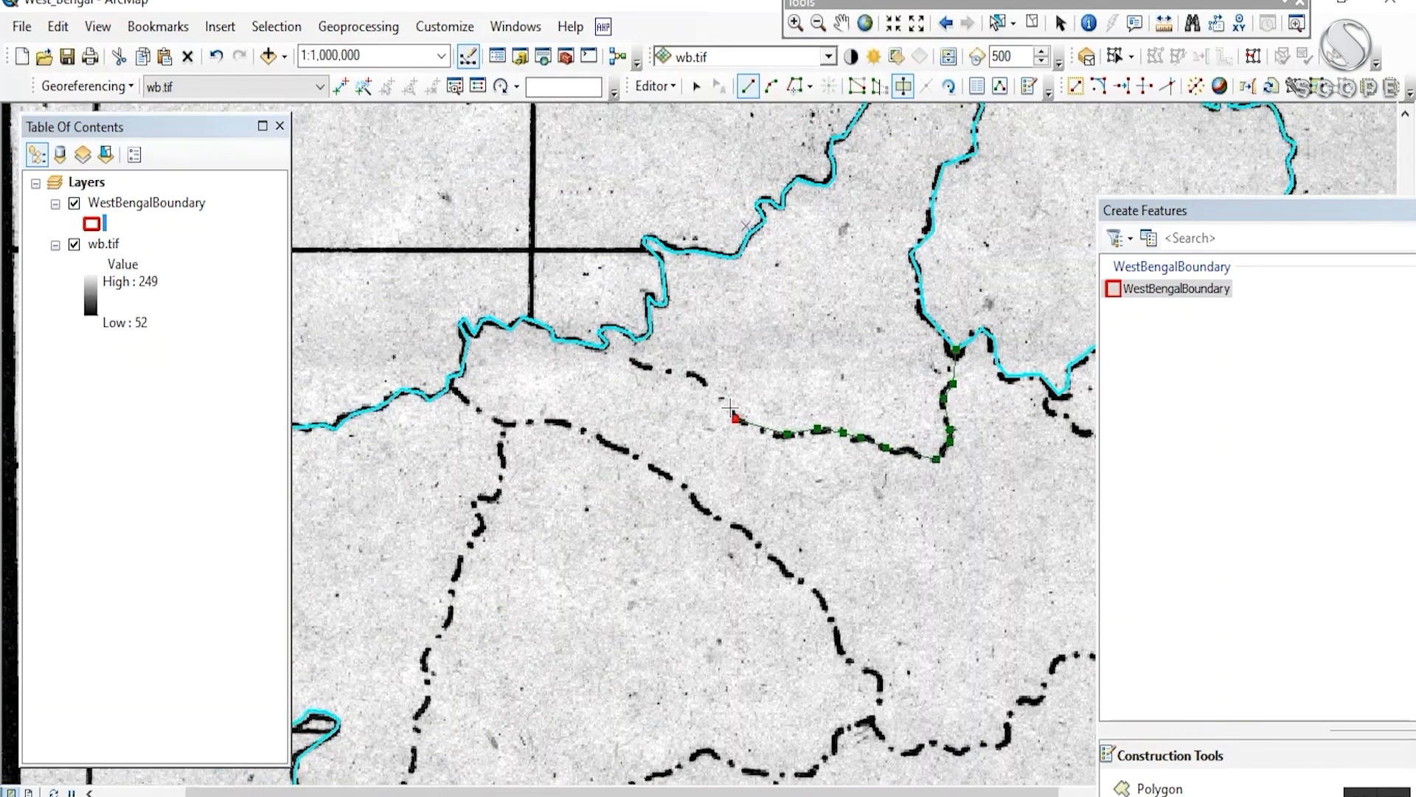
left_click(623, 360)
- Trace the next dashed line from outside the western boundary southeast to its junction with the east-west dashed line
left_click_drag(555, 386, 664, 281)
left_click(509, 224)
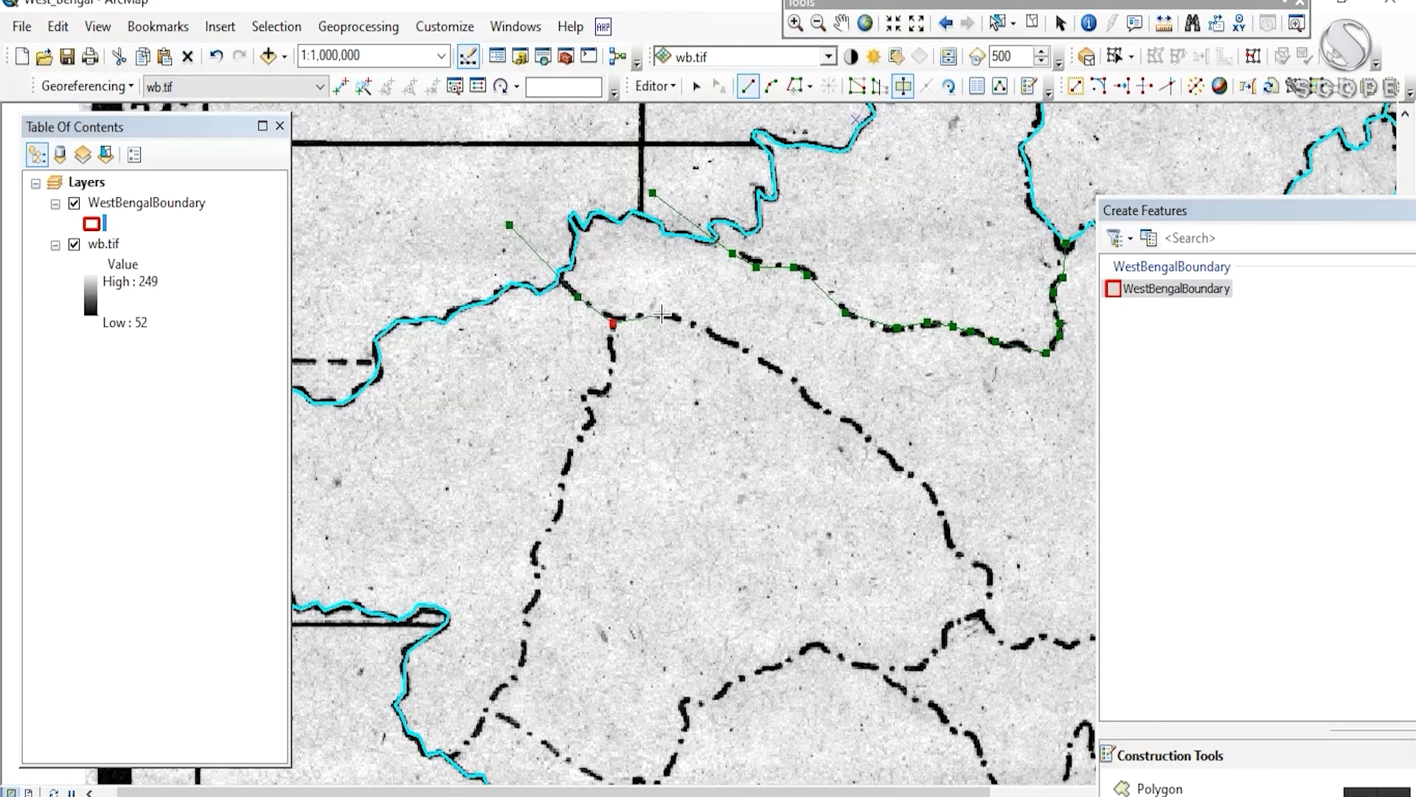
left_click_drag(809, 365, 602, 296)
left_click(589, 314)
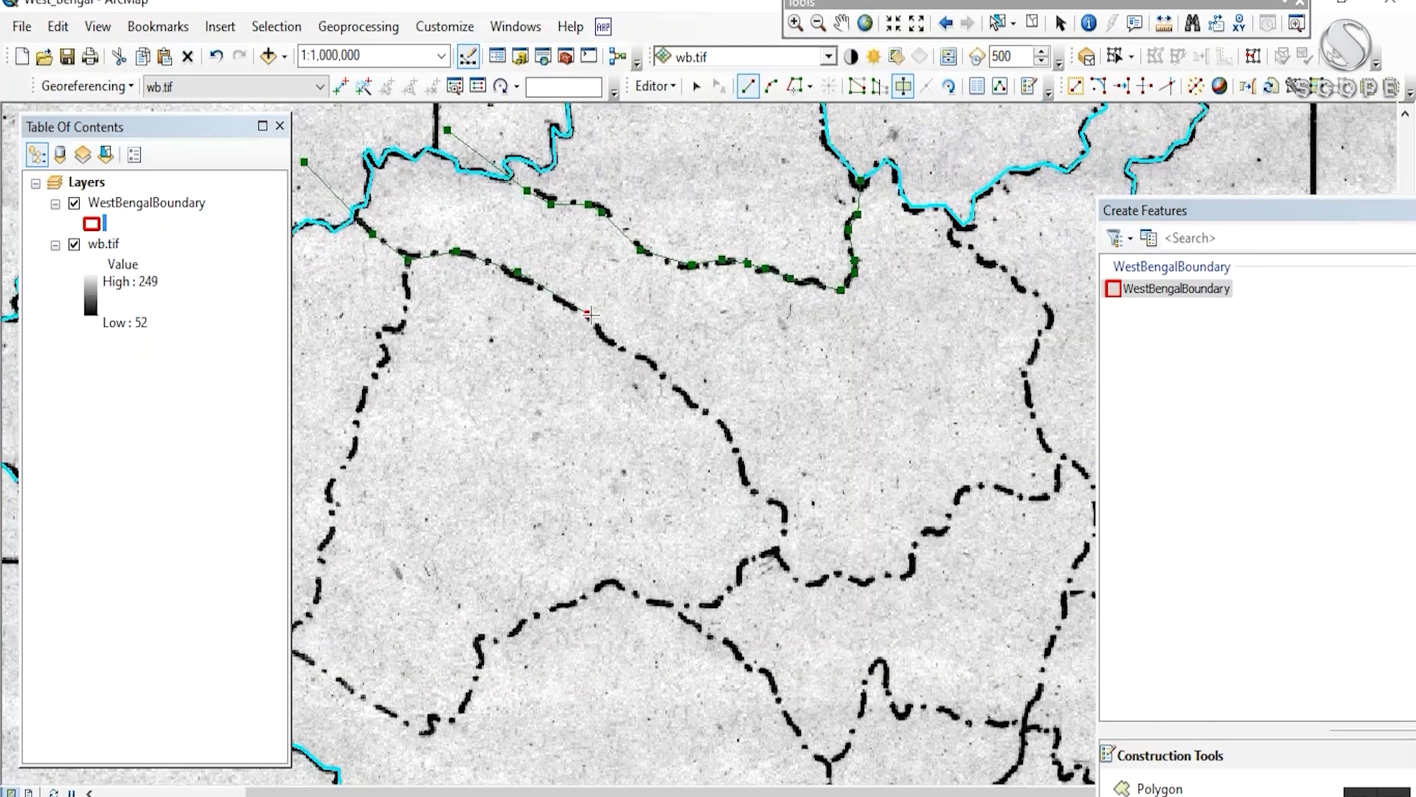
left_click(667, 377)
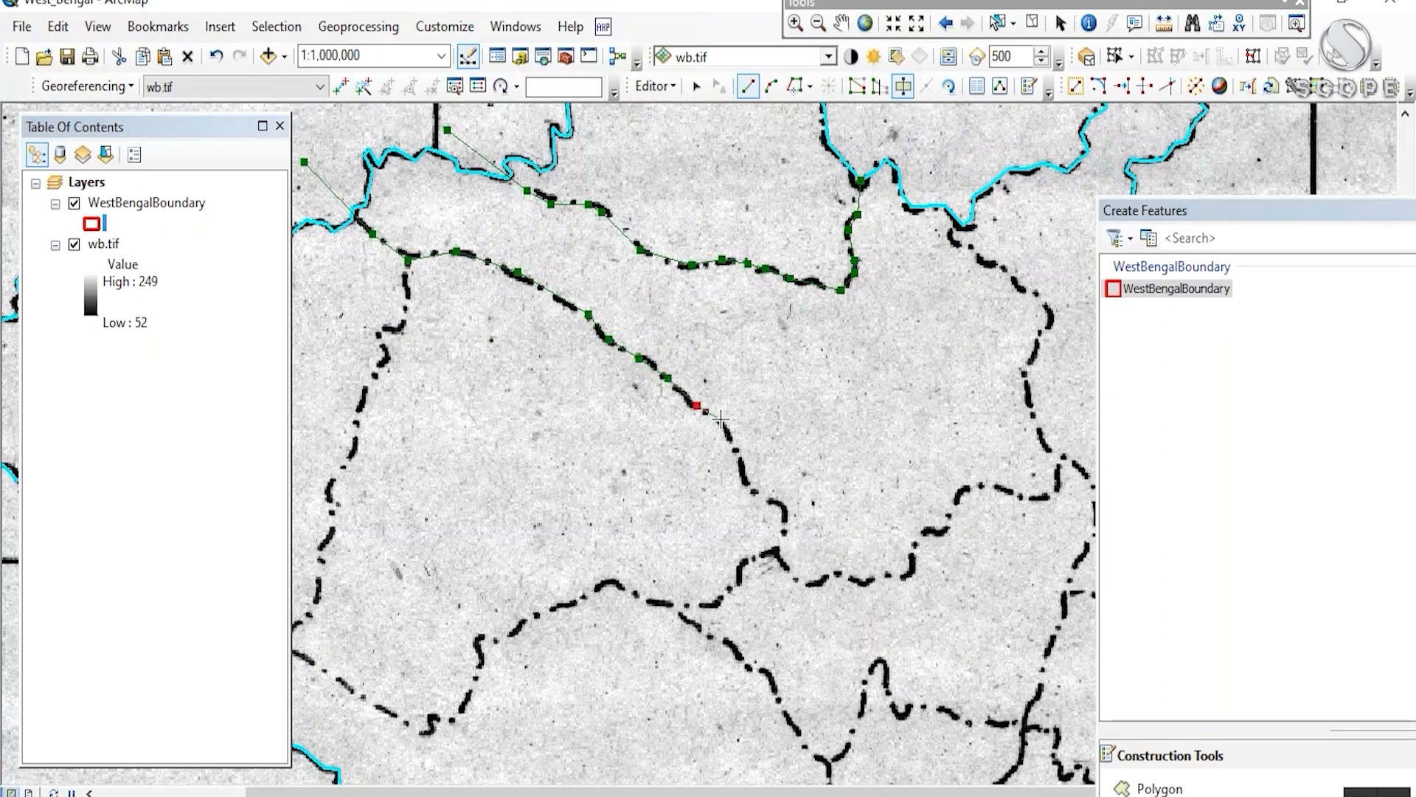
left_click(739, 456)
left_click(750, 487)
left_click_drag(786, 501, 602, 356)
left_click(603, 362)
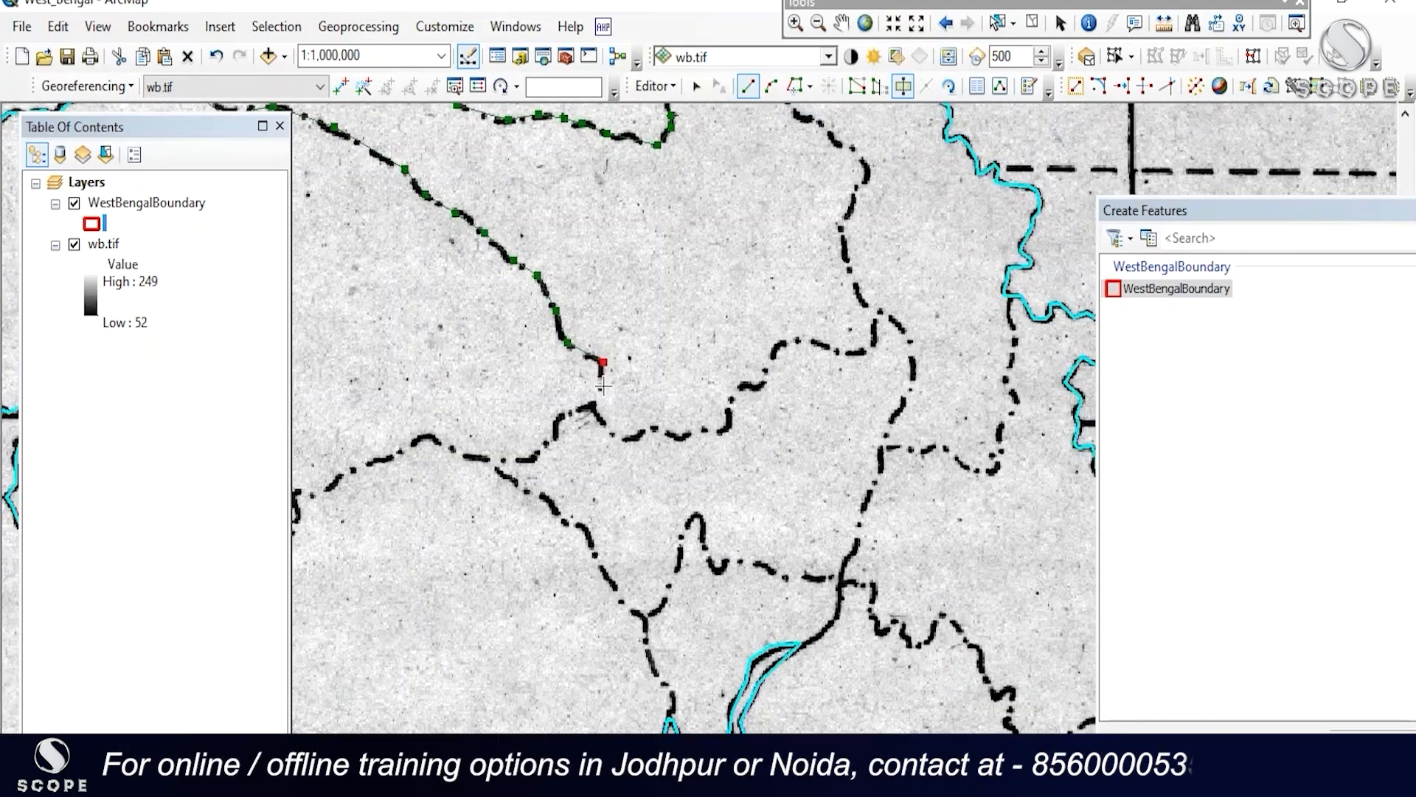
left_click(587, 423)
- Trace the dashed line branching south from the finished cut near 24° to the next dashed-line junction, undoing a misplaced vertex
left_click_drag(758, 170, 712, 493)
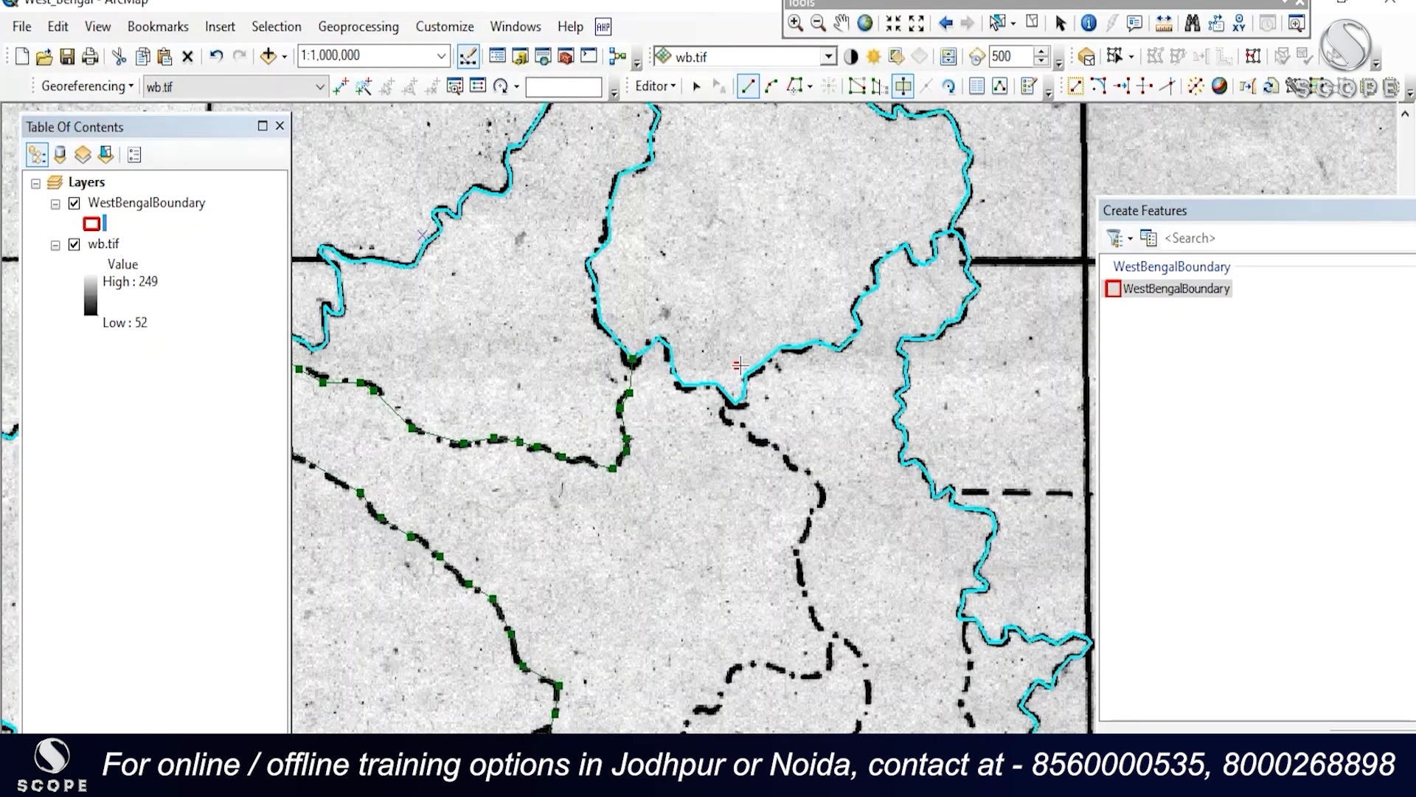
left_click(733, 403)
left_click(783, 446)
left_click(822, 514)
key("ctrl+z")
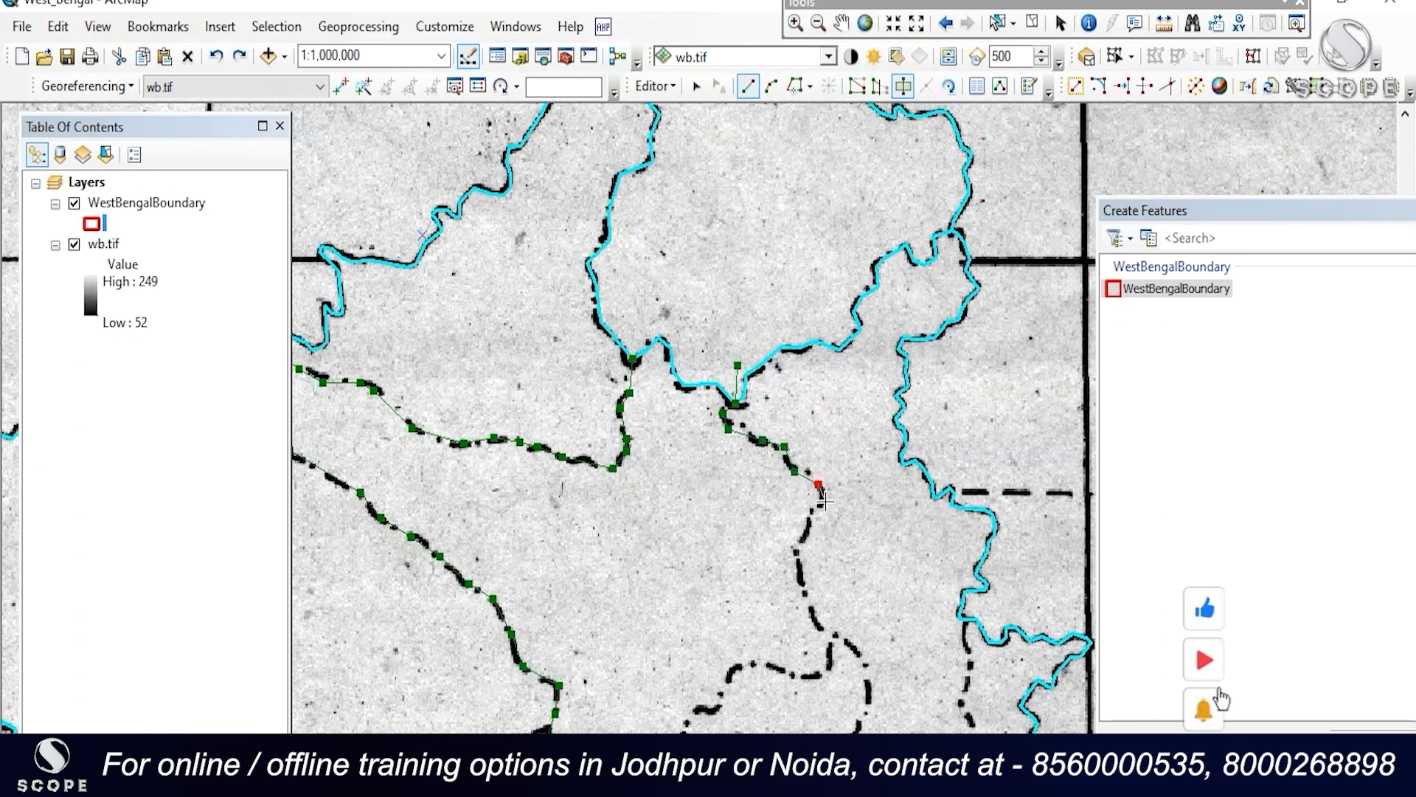
left_click(823, 499)
left_click(813, 515)
left_click(806, 529)
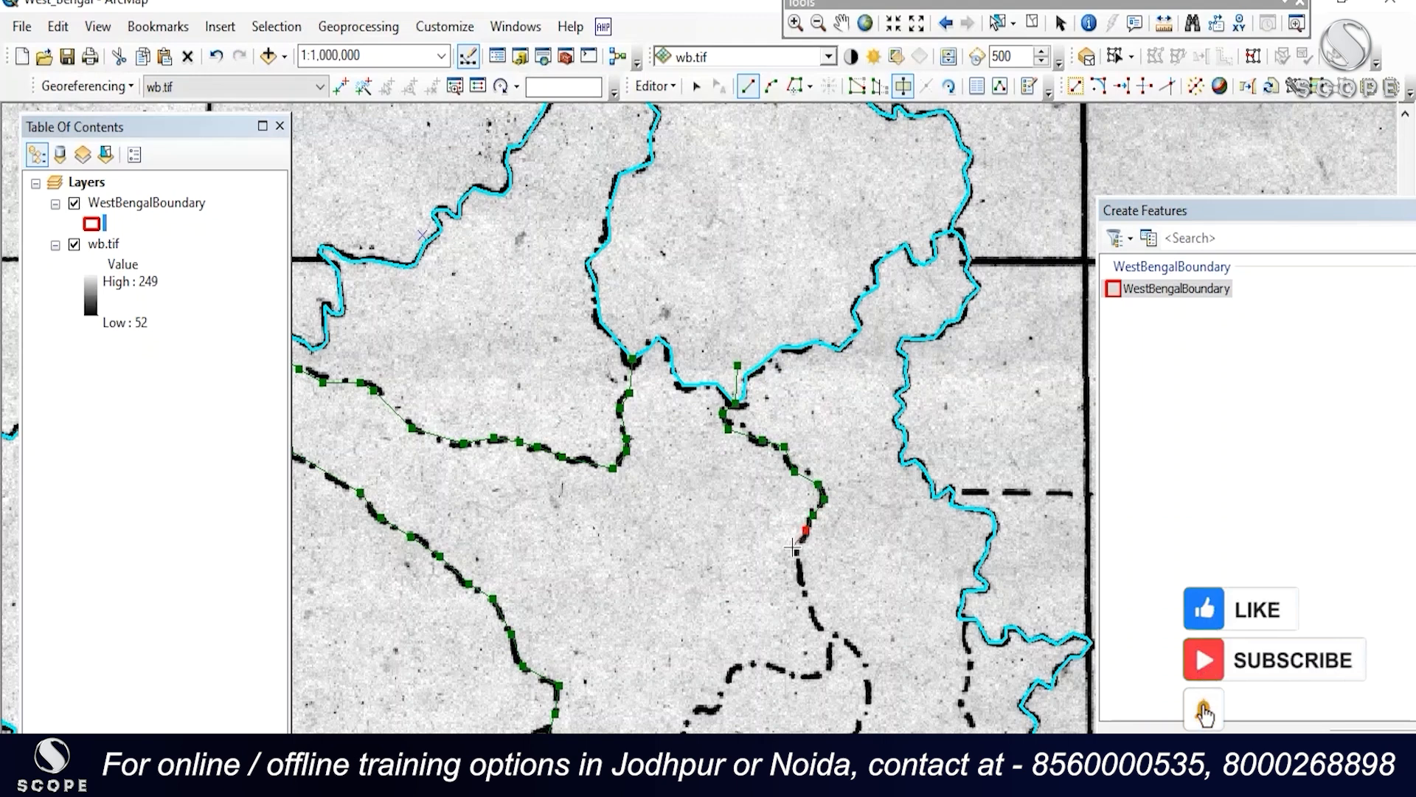
left_click(792, 547)
left_click(799, 570)
left_click_drag(804, 584, 730, 343)
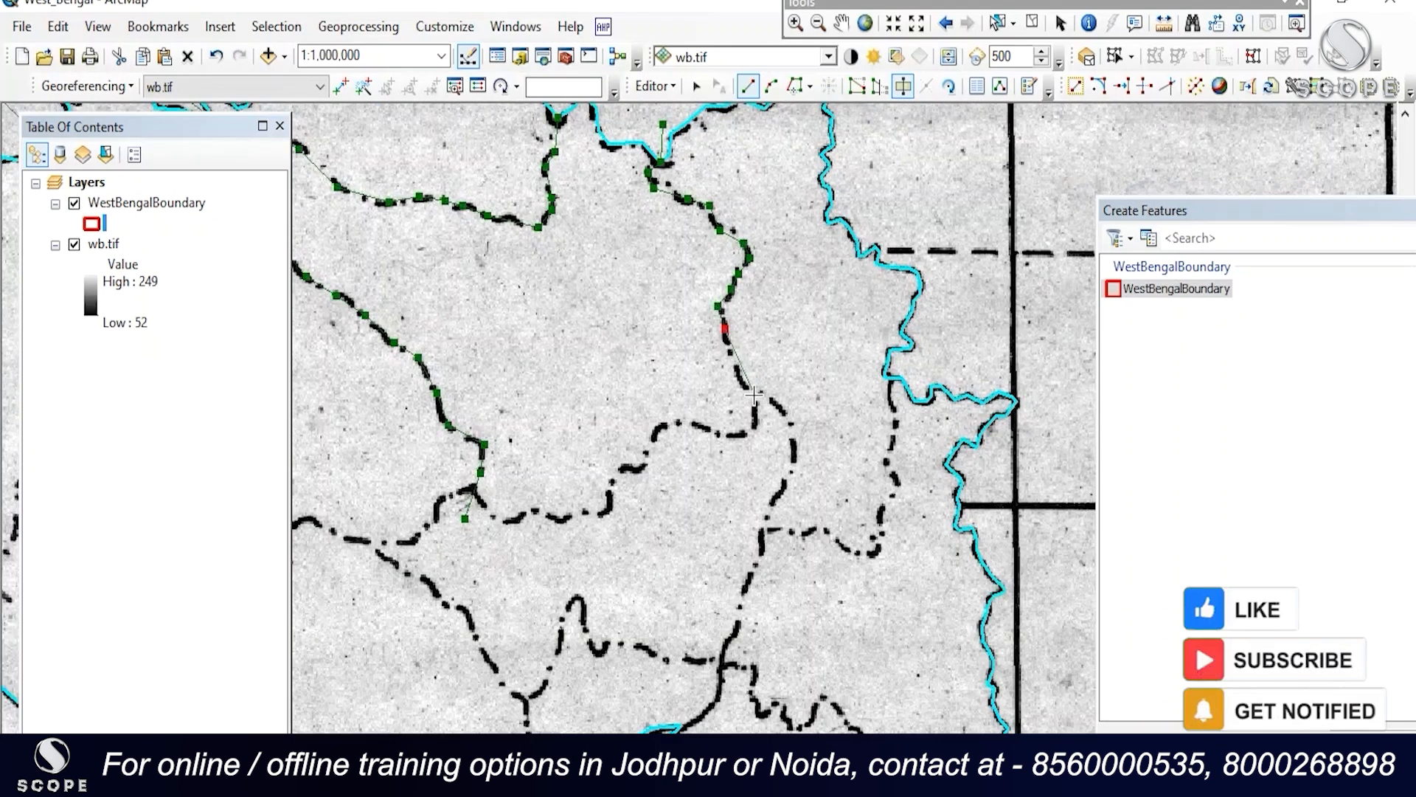
left_click(737, 380)
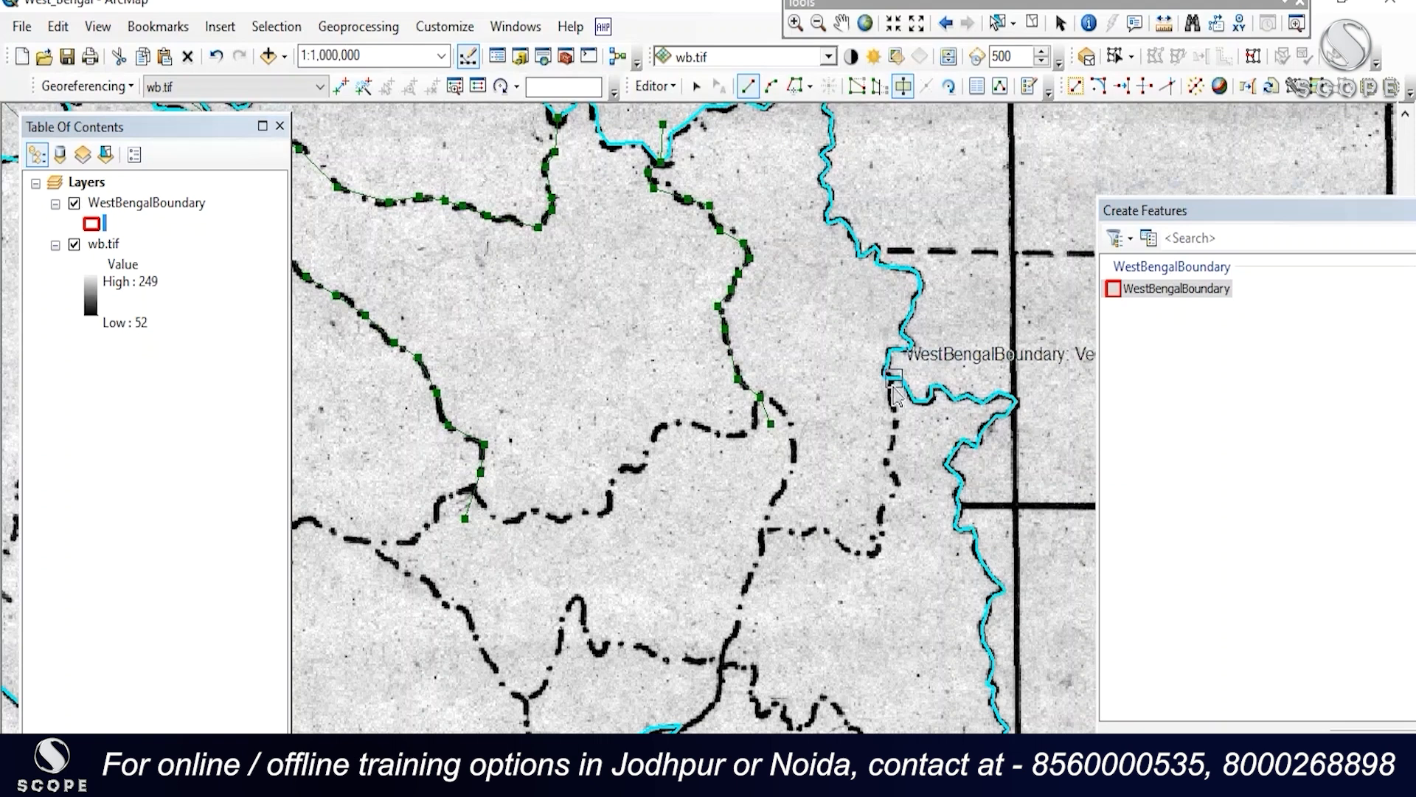
- Trace the dashed line from the eastern state boundary to its western junction, and start another part northward from the river's head
left_click(886, 378)
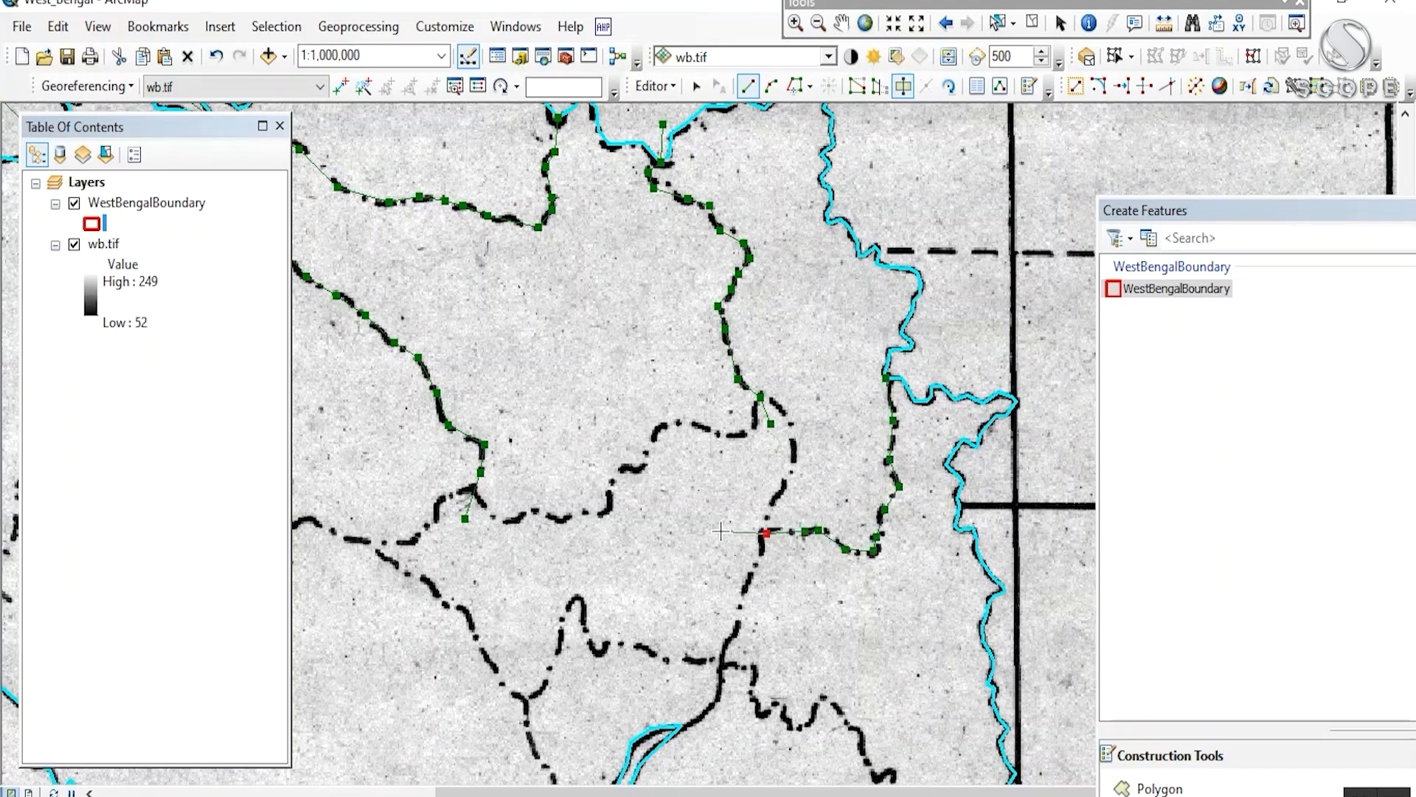
left_click(681, 726)
left_click_drag(737, 631, 782, 449)
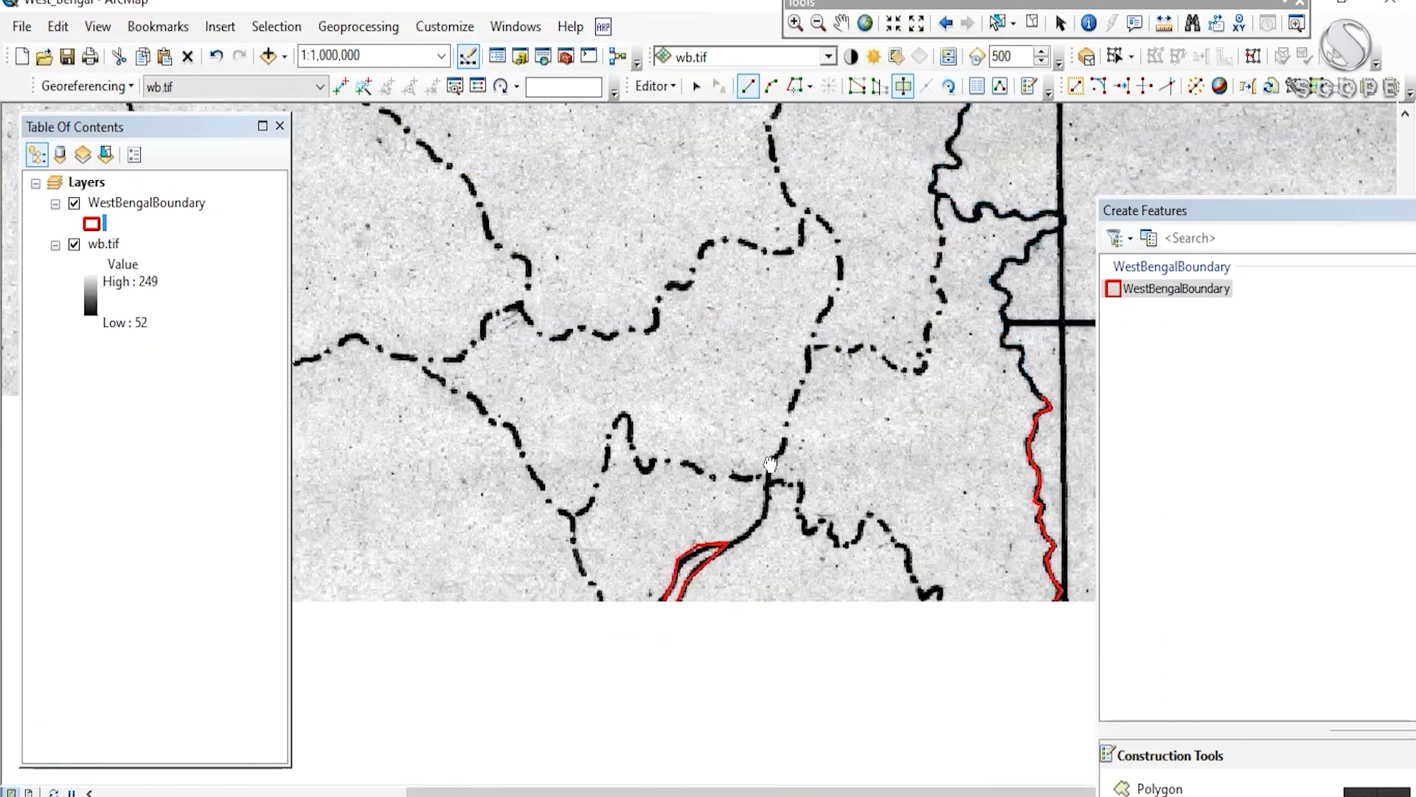
scroll(780, 448, "down", 1)
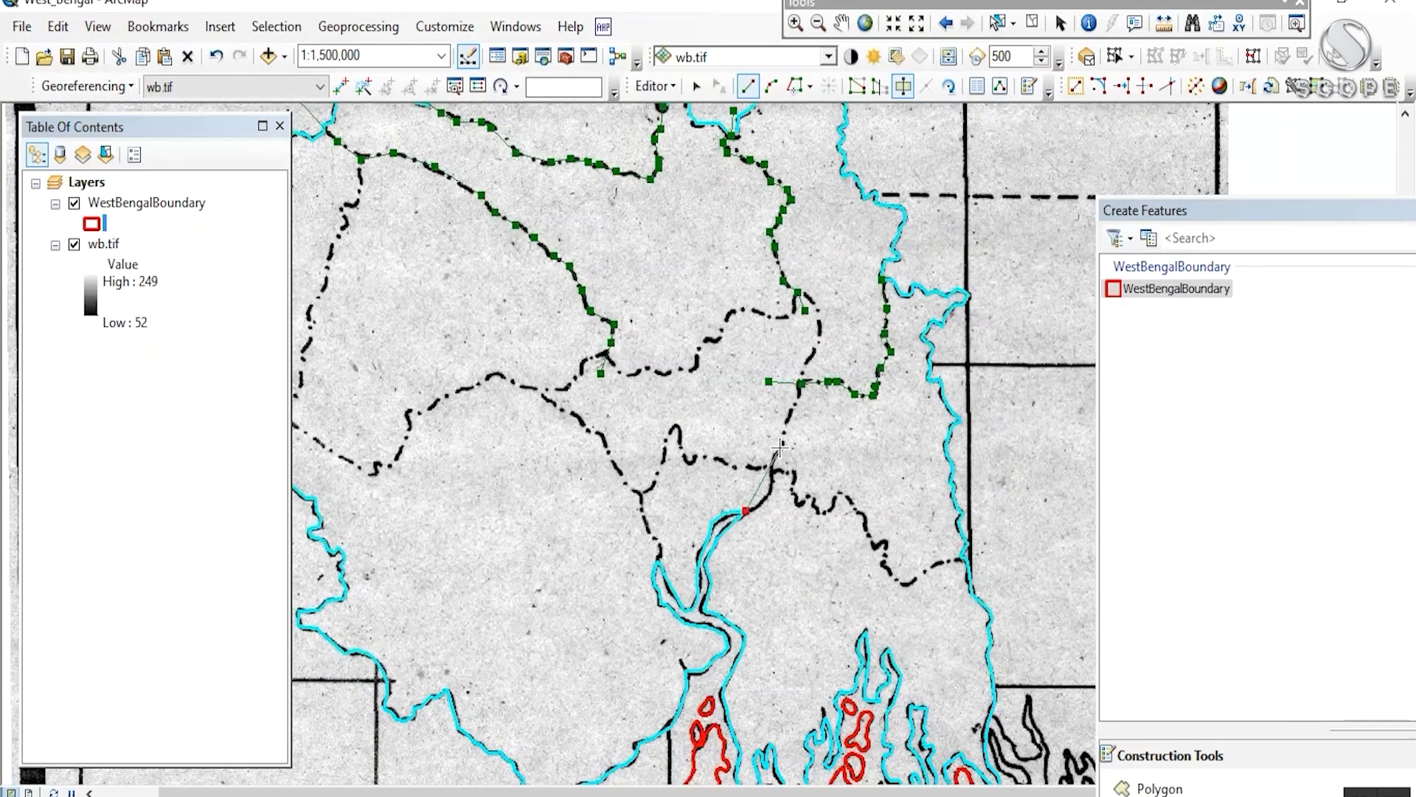
scroll(781, 450, "up", 2)
left_click(763, 533)
left_click(766, 477)
left_click_drag(808, 399, 746, 623)
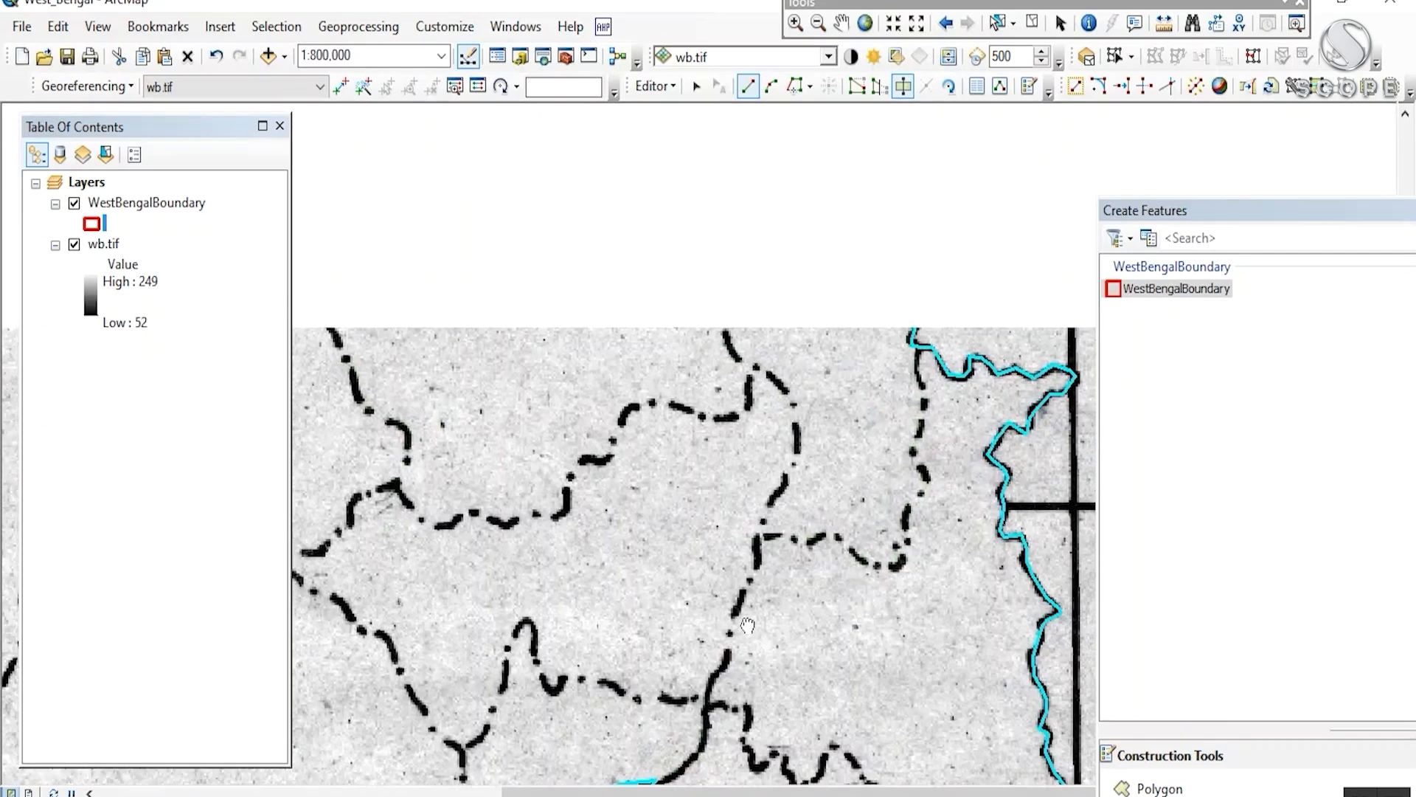
- Continue north along the dashed line to its junction with the earlier southward trace, replacing one misplaced vertex
left_click(741, 594)
left_click(758, 561)
left_click(776, 506)
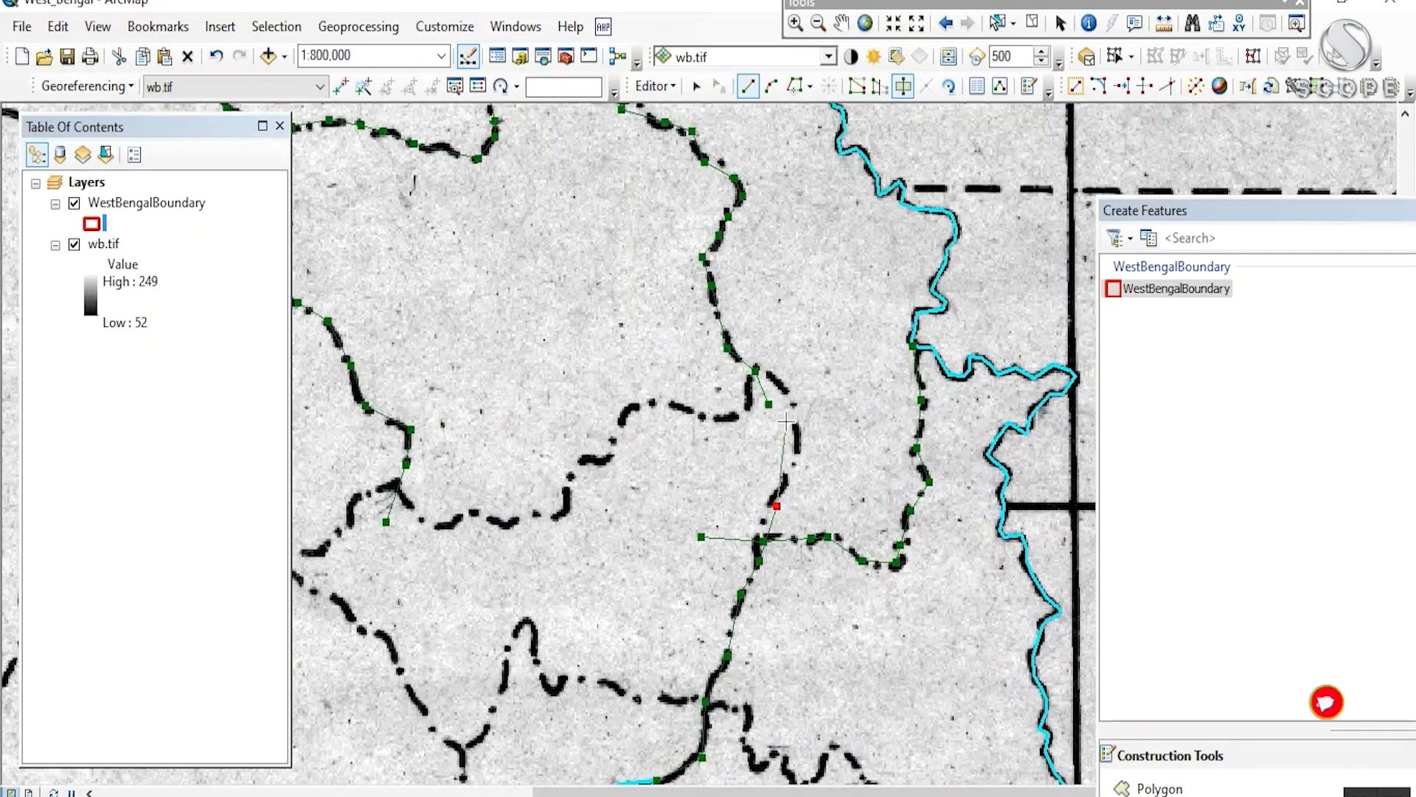
key("ctrl+z")
left_click(769, 504)
left_click(785, 476)
left_click(805, 441)
left_click(793, 402)
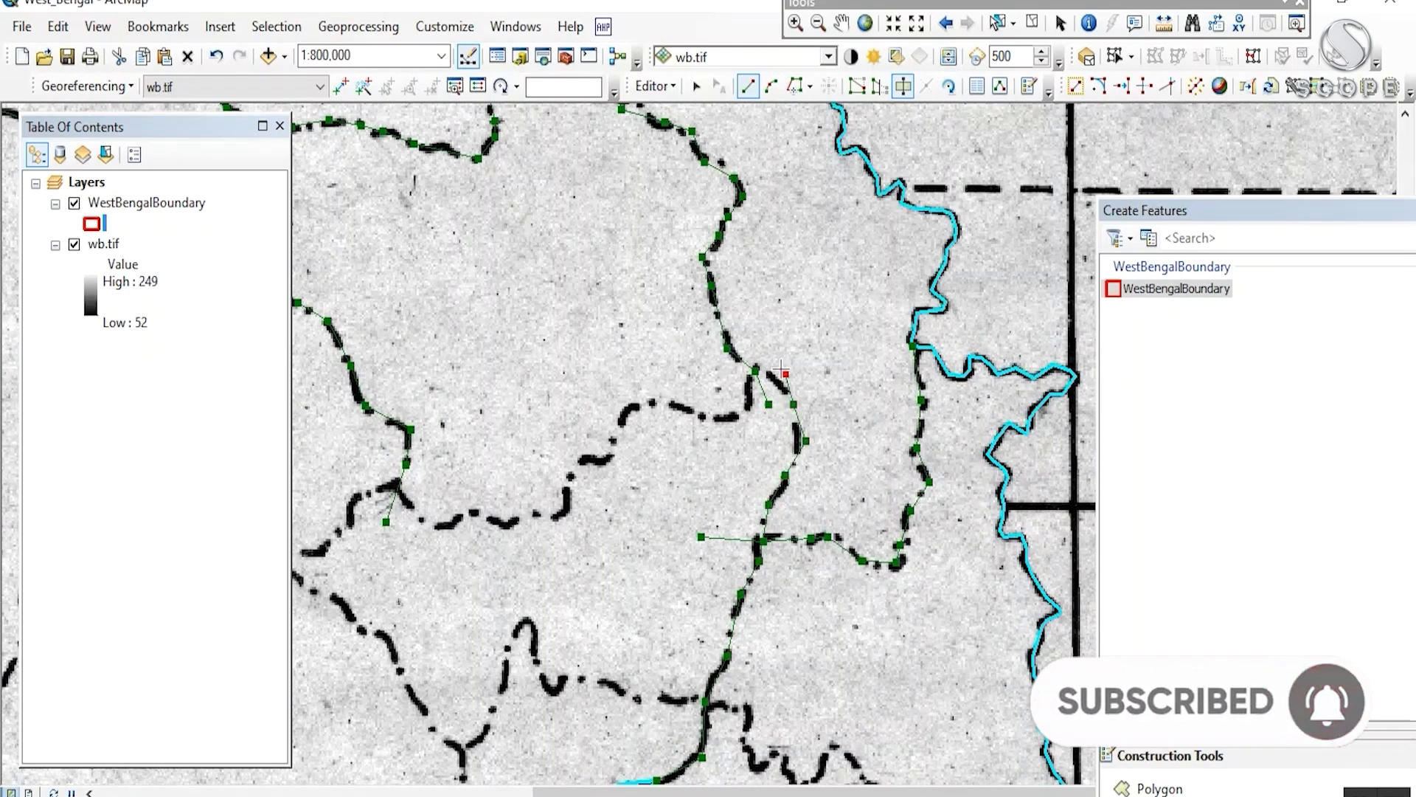
left_click(772, 371)
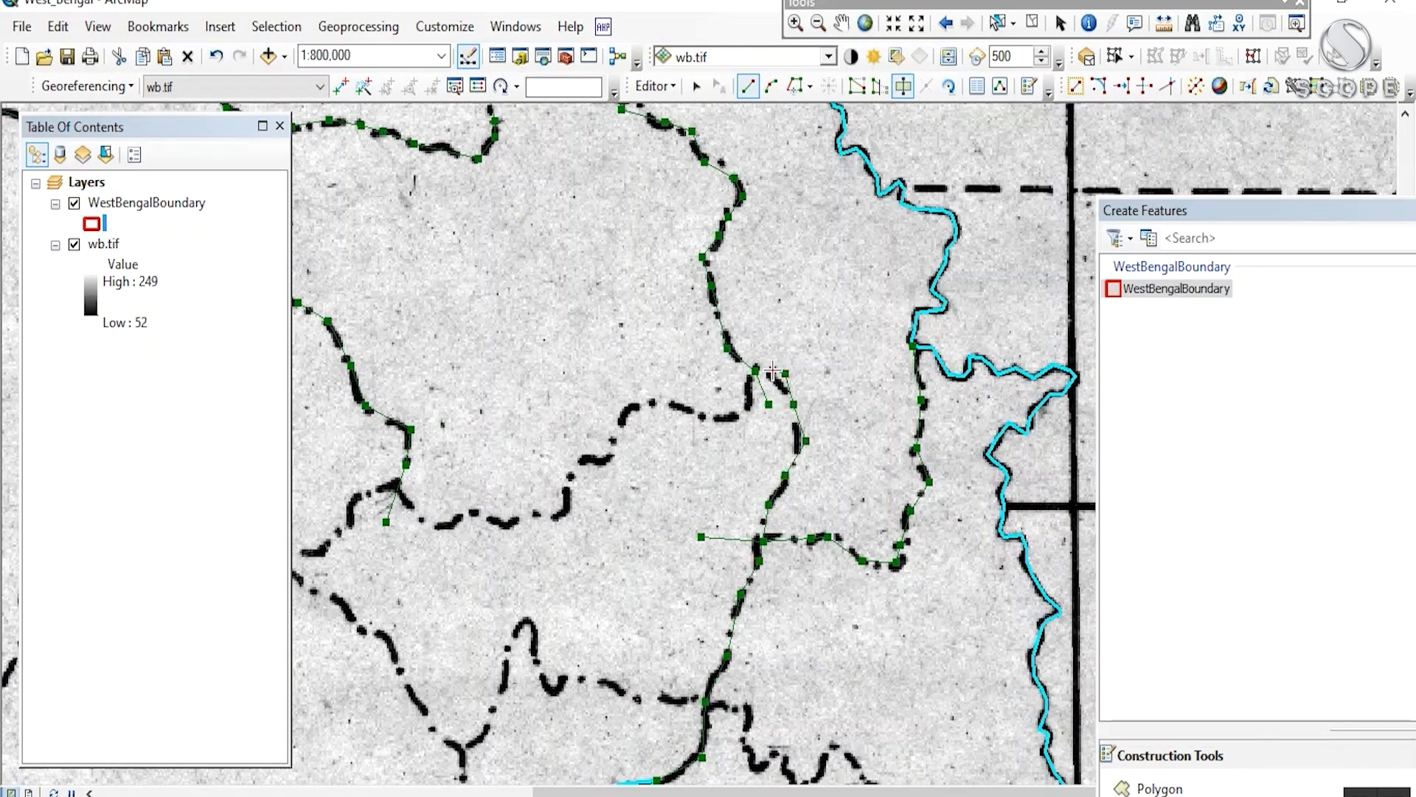
- Trace the winding dashed line west from that junction to the next junction, where the southeast-running trace ends
left_click(749, 404)
left_click(740, 416)
left_click(689, 408)
left_click(661, 397)
left_click(635, 404)
left_click(619, 423)
left_click_drag(590, 456, 818, 311)
left_click(797, 330)
left_click(794, 364)
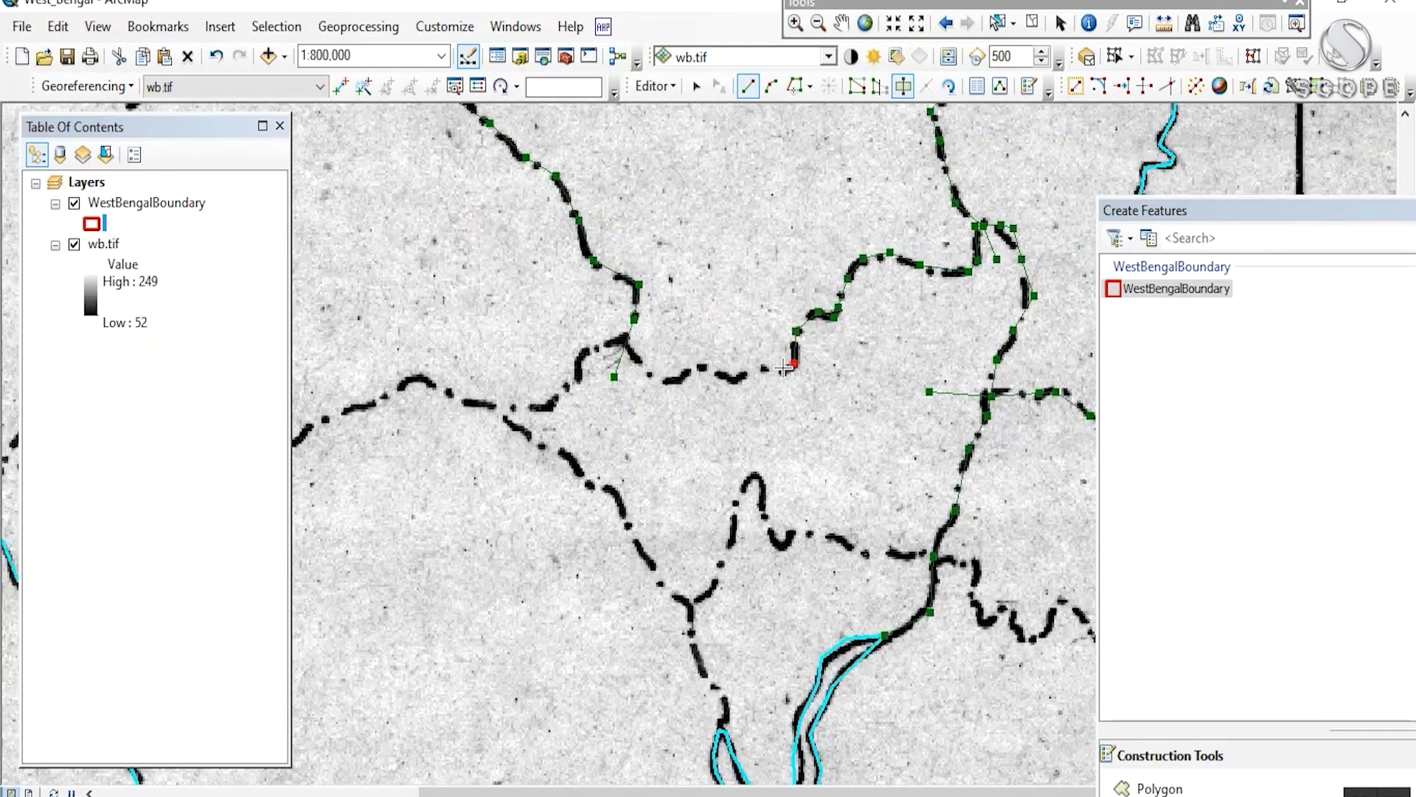
left_click(731, 376)
left_click(703, 368)
left_click(672, 381)
left_click(639, 361)
left_click(619, 340)
- Follow the dashed line west and southwest, around its southern bend, to just beyond the north-south dashed line near the western boundary
left_click(586, 352)
left_click_drag(565, 389, 788, 327)
left_click(770, 343)
left_click(726, 345)
left_click(675, 338)
left_click(638, 316)
left_click_drag(627, 325, 875, 449)
left_click(853, 458)
left_click(806, 473)
left_click(770, 500)
left_click(751, 510)
left_click(725, 509)
left_click(724, 553)
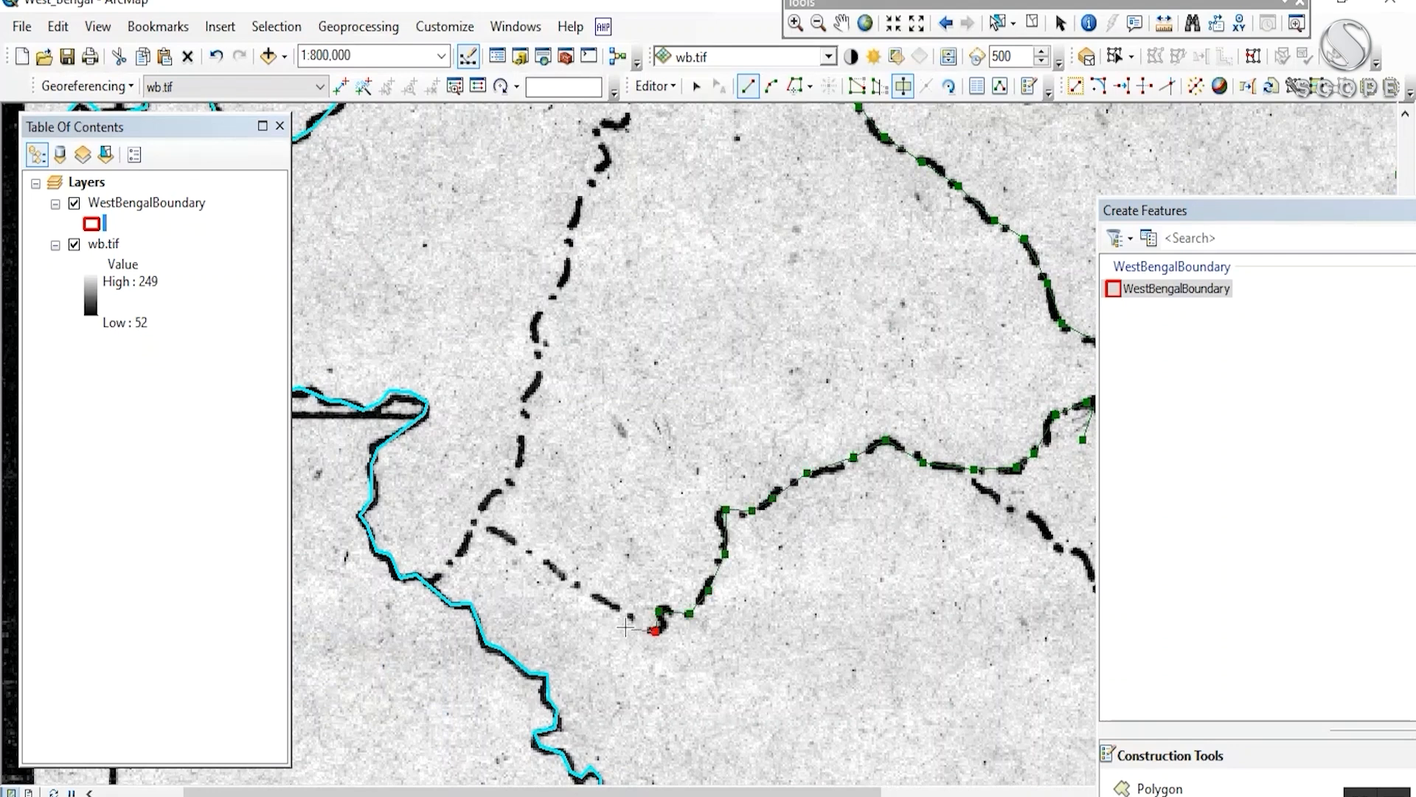
left_click(443, 508)
- Trace the dashed line north from outside the western boundary to the southeast-running trace, and finish the sketch to cut the polygon
left_click(399, 611)
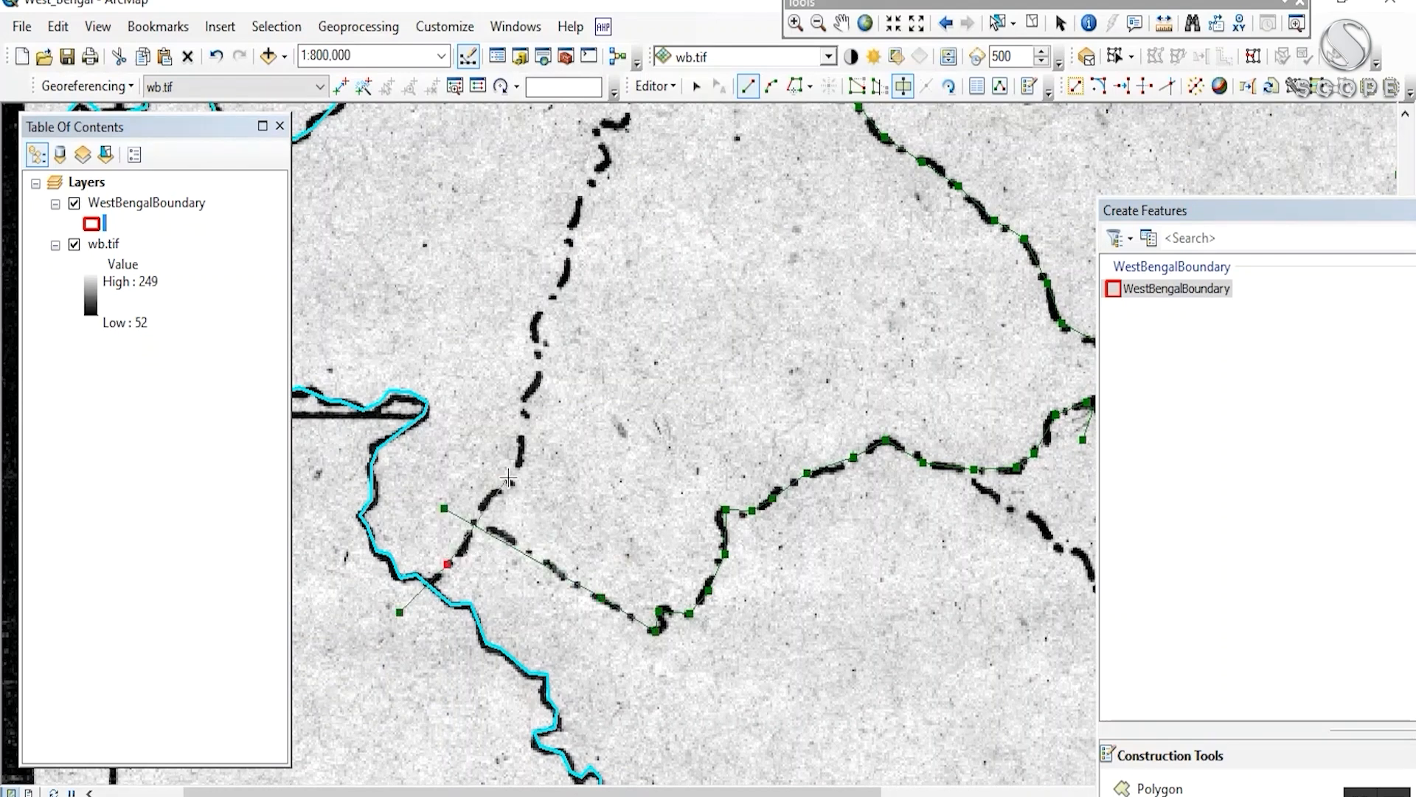
left_click(508, 477)
left_click(519, 445)
left_click_drag(518, 445, 520, 754)
left_click(529, 725)
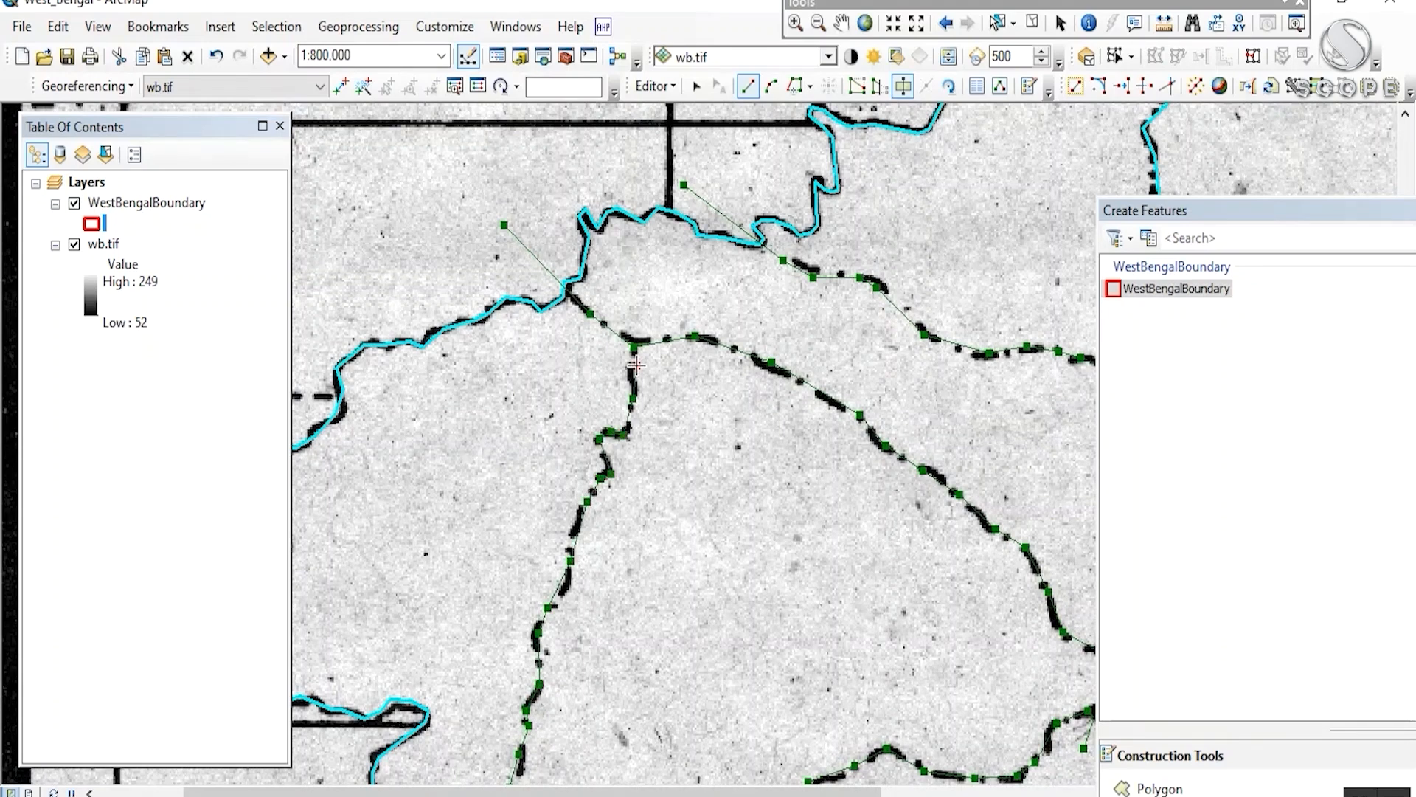
scroll(641, 299, "up", 4)
scroll(908, 411, "down", 4)
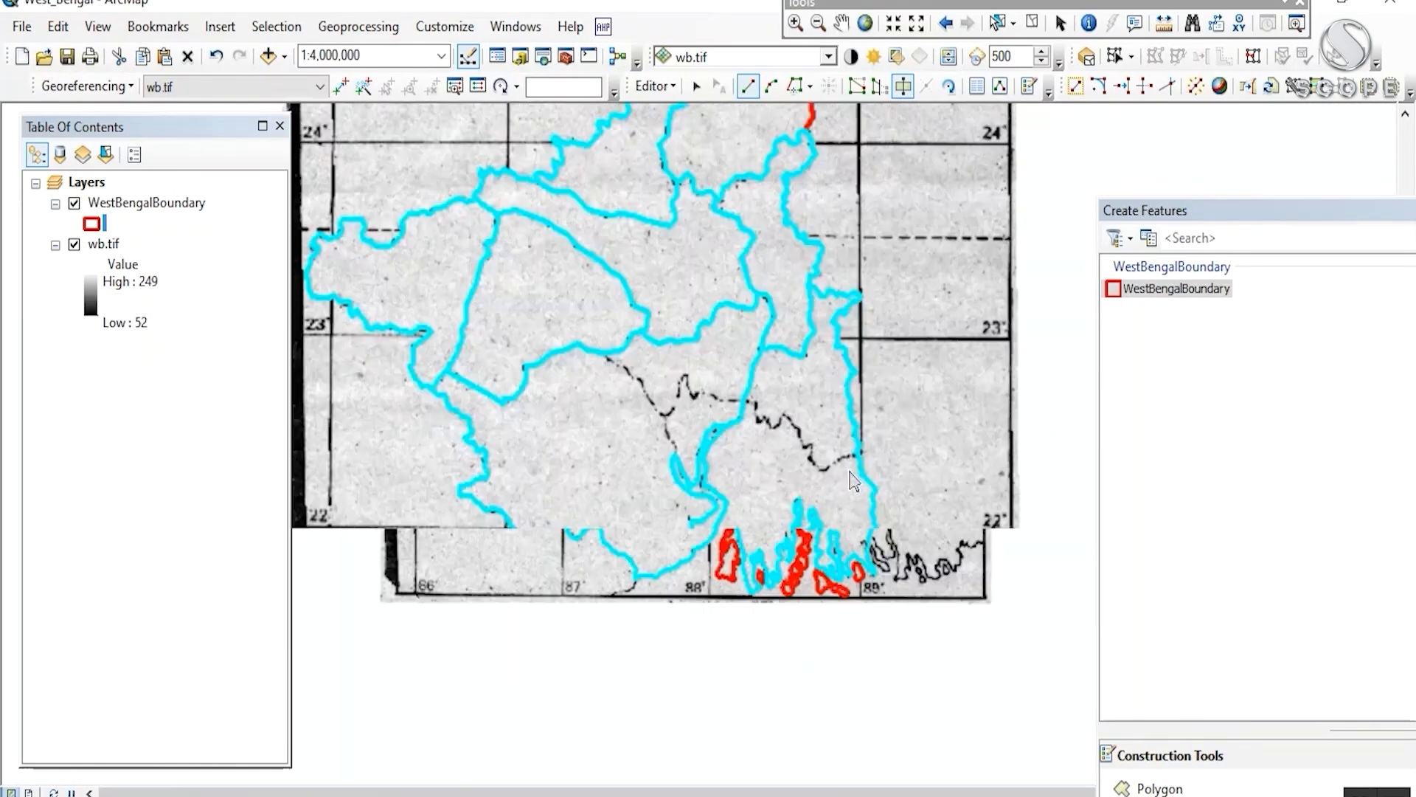
- Try to cut the polygon along the dashed line running northwest from the southeastern state boundary, finishing short of the river line
scroll(908, 410, "down", 1)
left_click(853, 414)
left_click(824, 427)
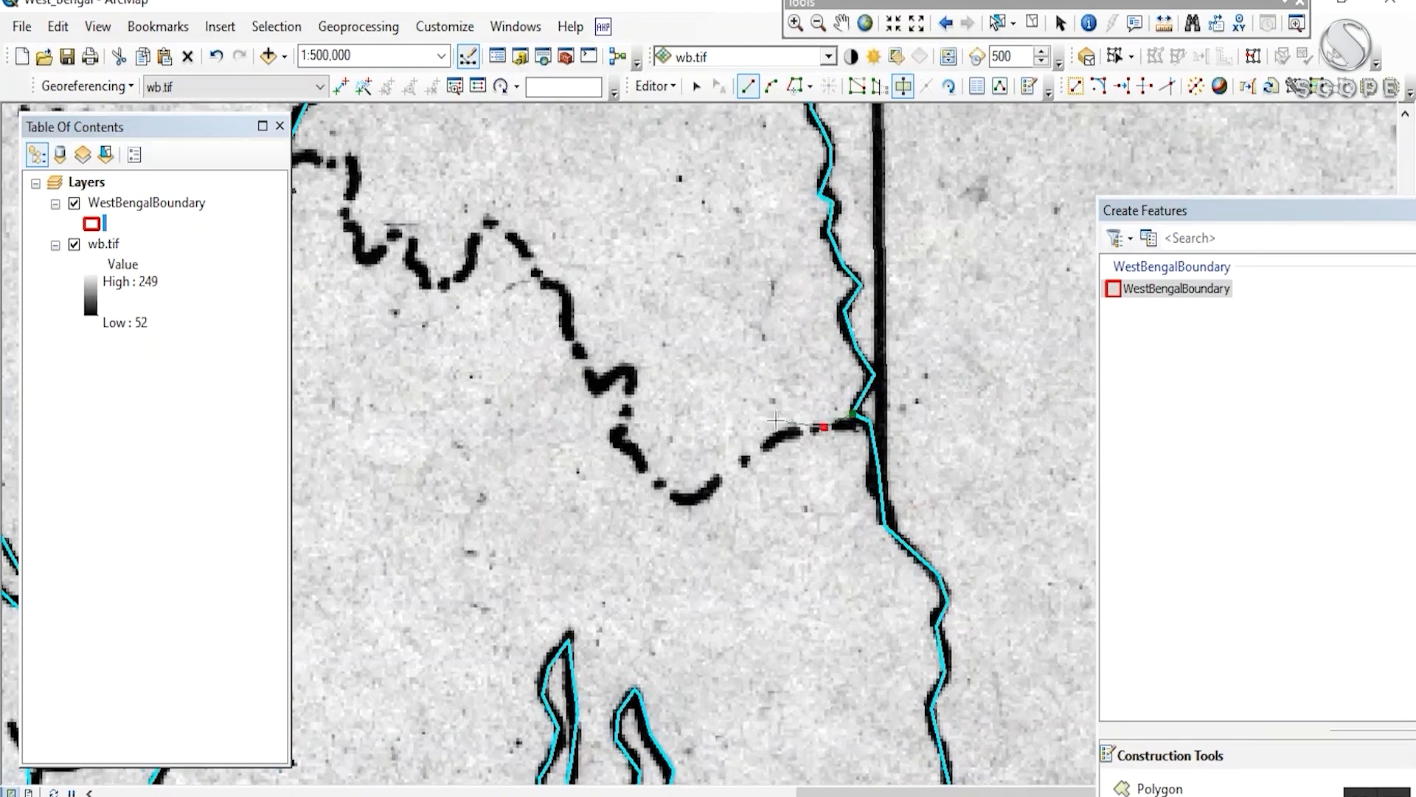
left_click(616, 437)
left_click(623, 410)
left_click_drag(623, 410, 774, 561)
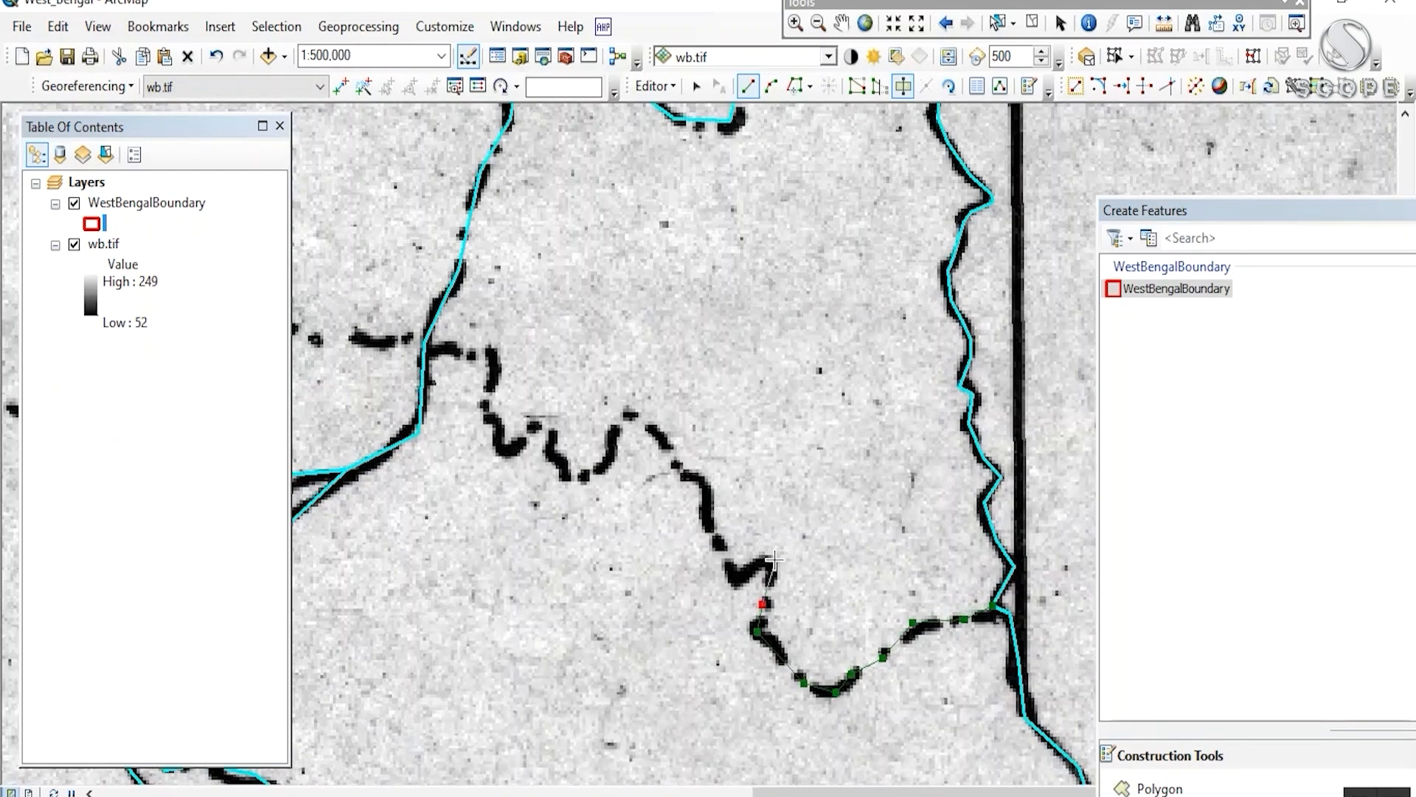
left_click(697, 479)
left_click(658, 452)
left_click(636, 407)
left_click_drag(636, 406, 897, 575)
left_click(873, 600)
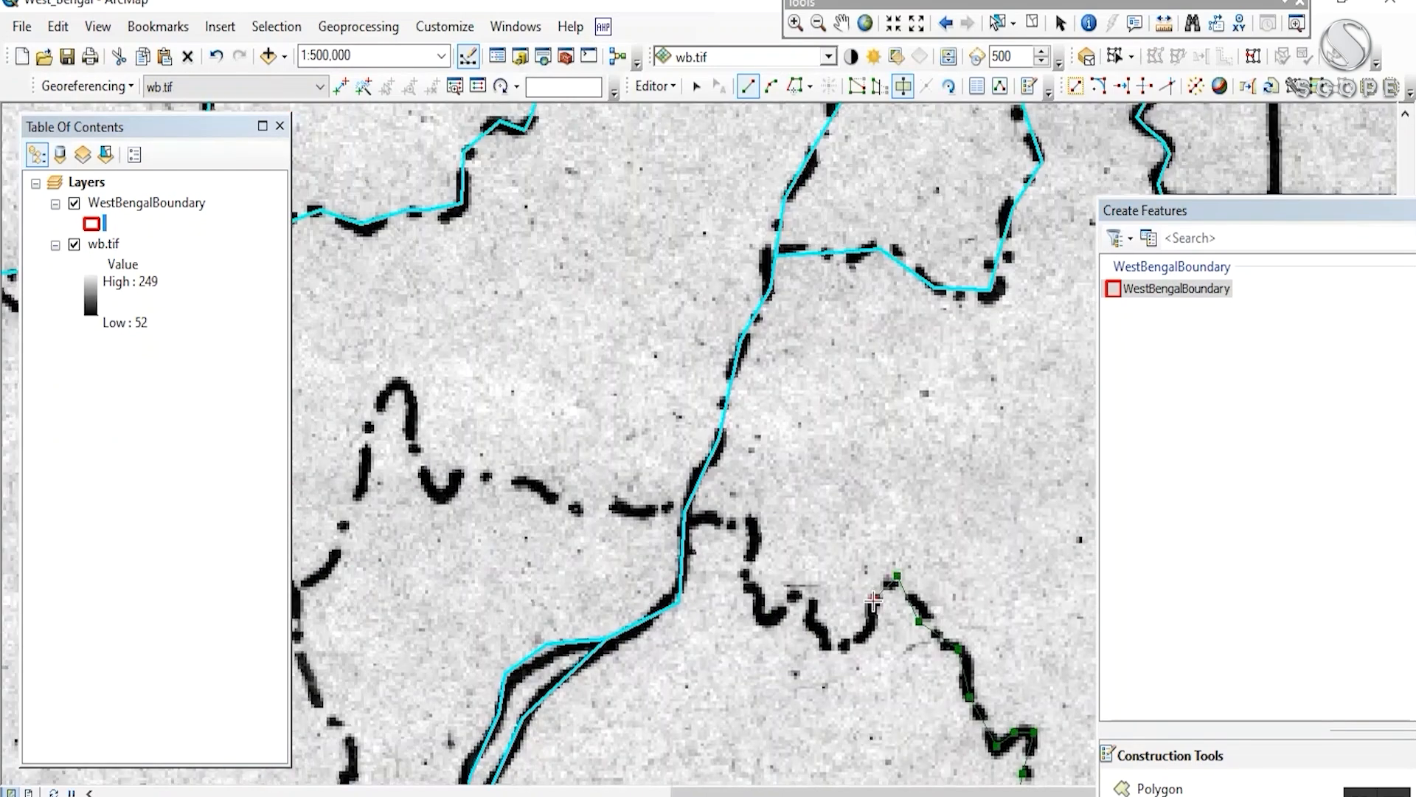
double_click(774, 612)
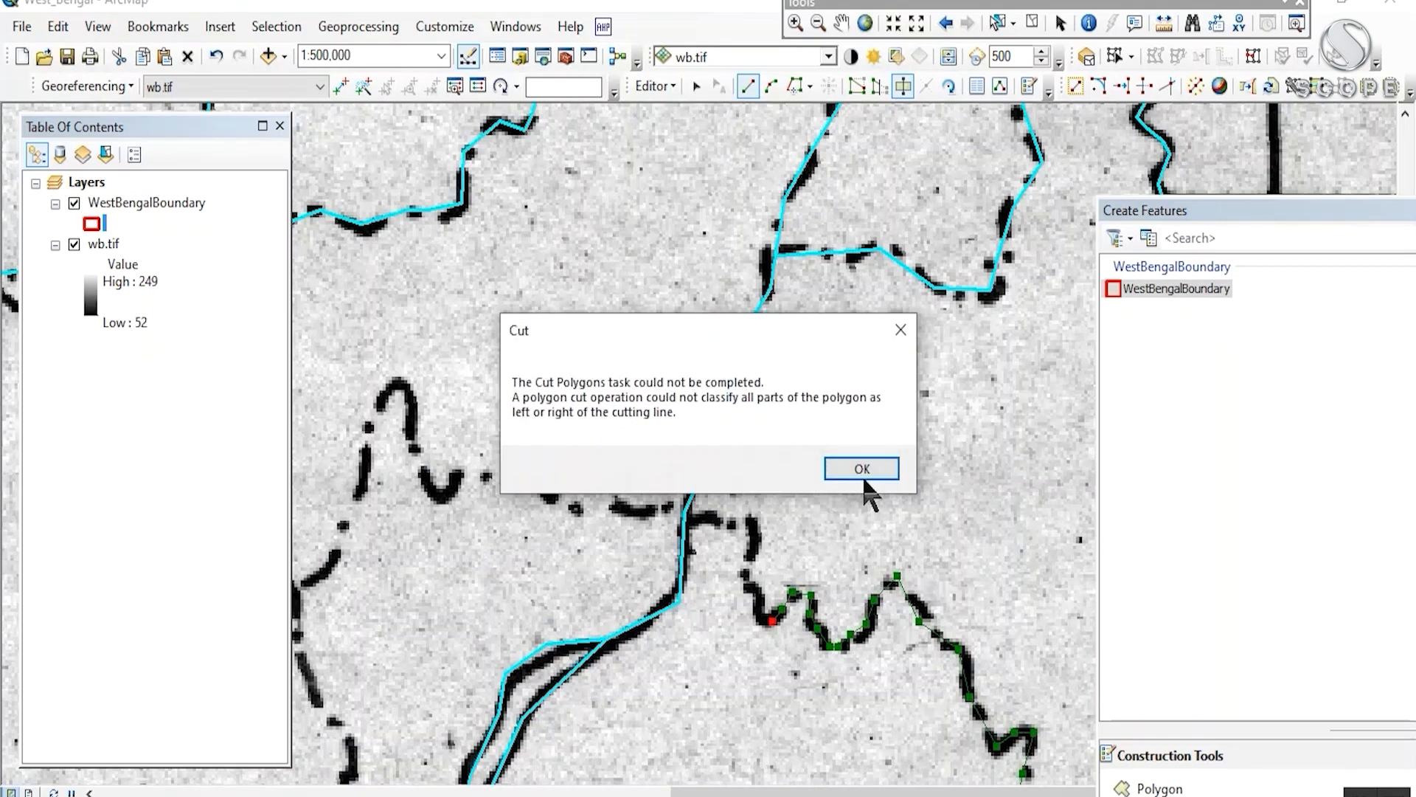
left_click(862, 471)
- Retrace the dashed line from the southeastern state boundary west around its southern bend toward the zigzag
left_click_drag(863, 476, 372, 216)
left_click(767, 508)
left_click(706, 530)
left_click(629, 576)
left_click(590, 593)
left_click(534, 532)
left_click(547, 471)
left_click(509, 482)
left_click_drag(491, 480, 956, 587)
- Continue the cut sketch northwest along the winding dashed line until it crosses the finished cut at the river
left_click(956, 549)
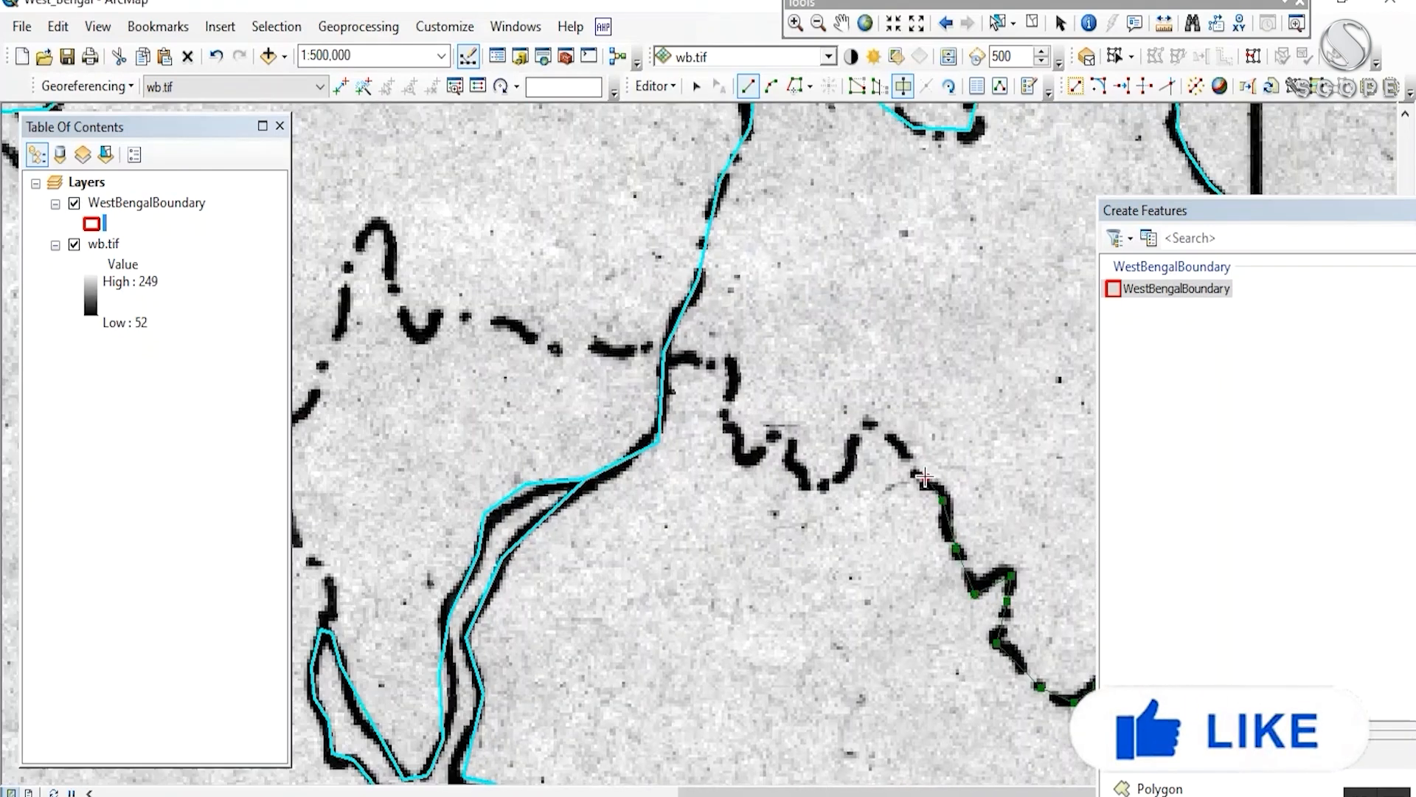
left_click(813, 485)
left_click(790, 431)
left_click(758, 464)
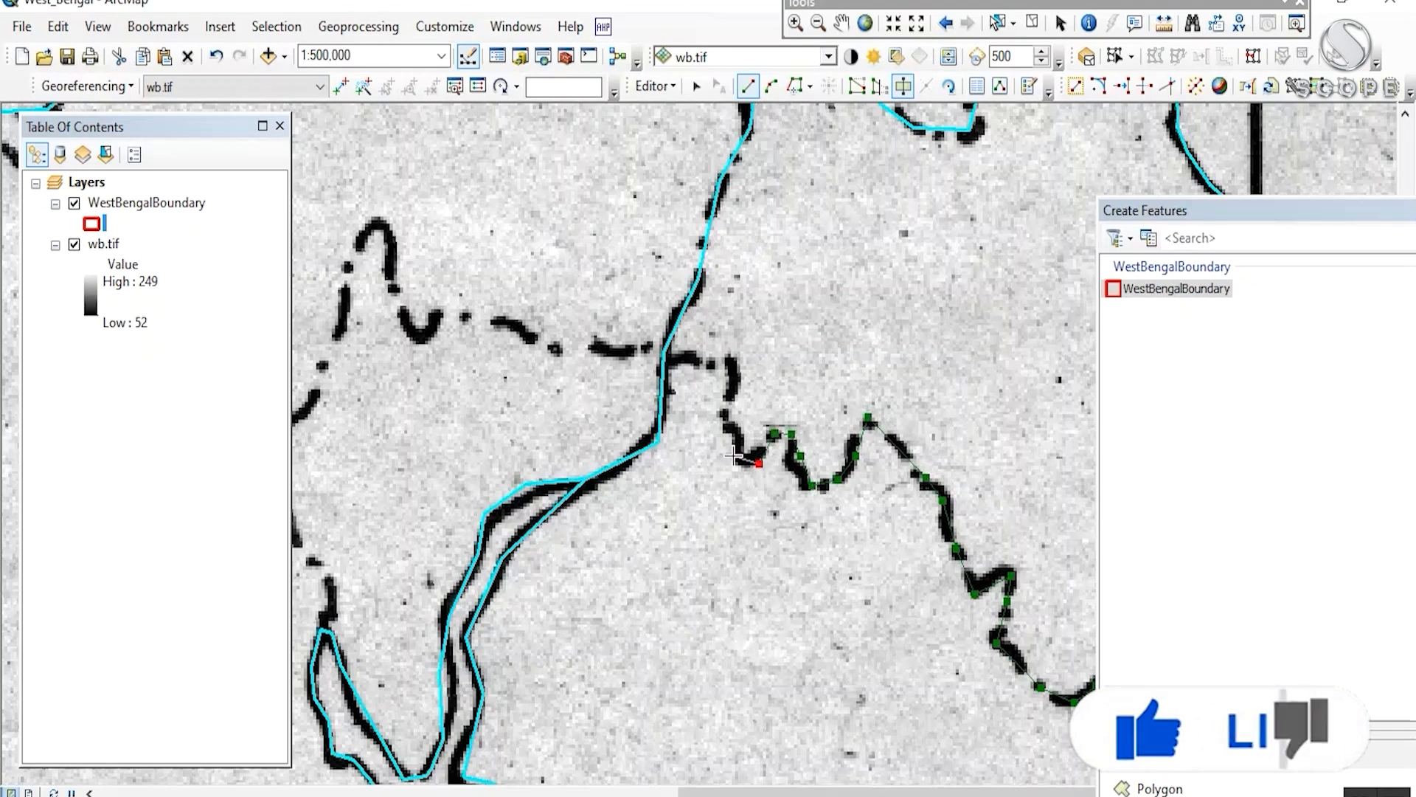
left_click_drag(730, 411, 801, 567)
left_click(807, 533)
left_click(792, 520)
left_click(699, 497)
- Trace the dashed line west from the river cut, around the tall loop, and past its junction with the southeast-running dashed line
left_click_drag(676, 500, 886, 563)
left_click(863, 563)
left_click(813, 552)
left_click(777, 536)
left_click(721, 529)
left_click(707, 551)
left_click(694, 543)
left_click(679, 500)
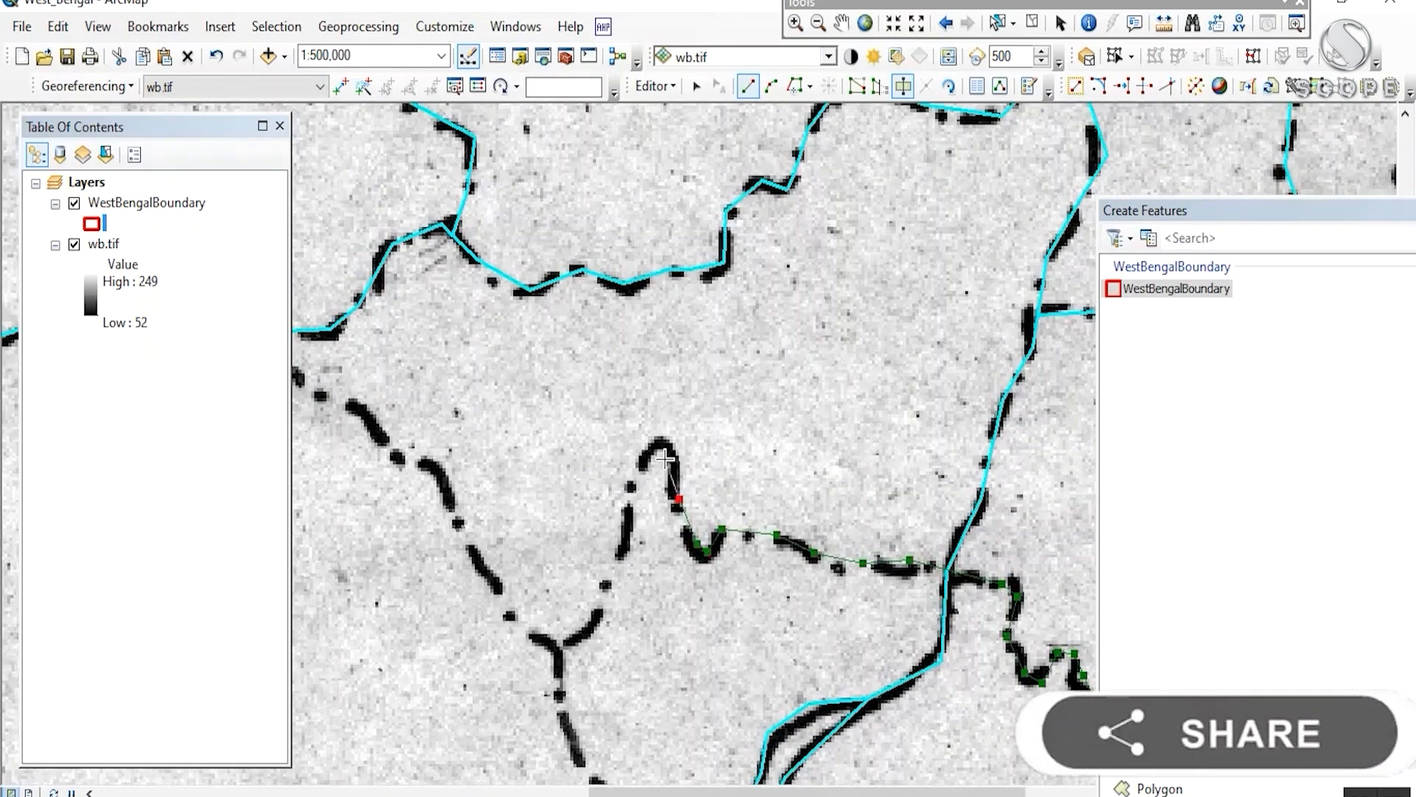
left_click(607, 588)
left_click_drag(576, 644, 664, 542)
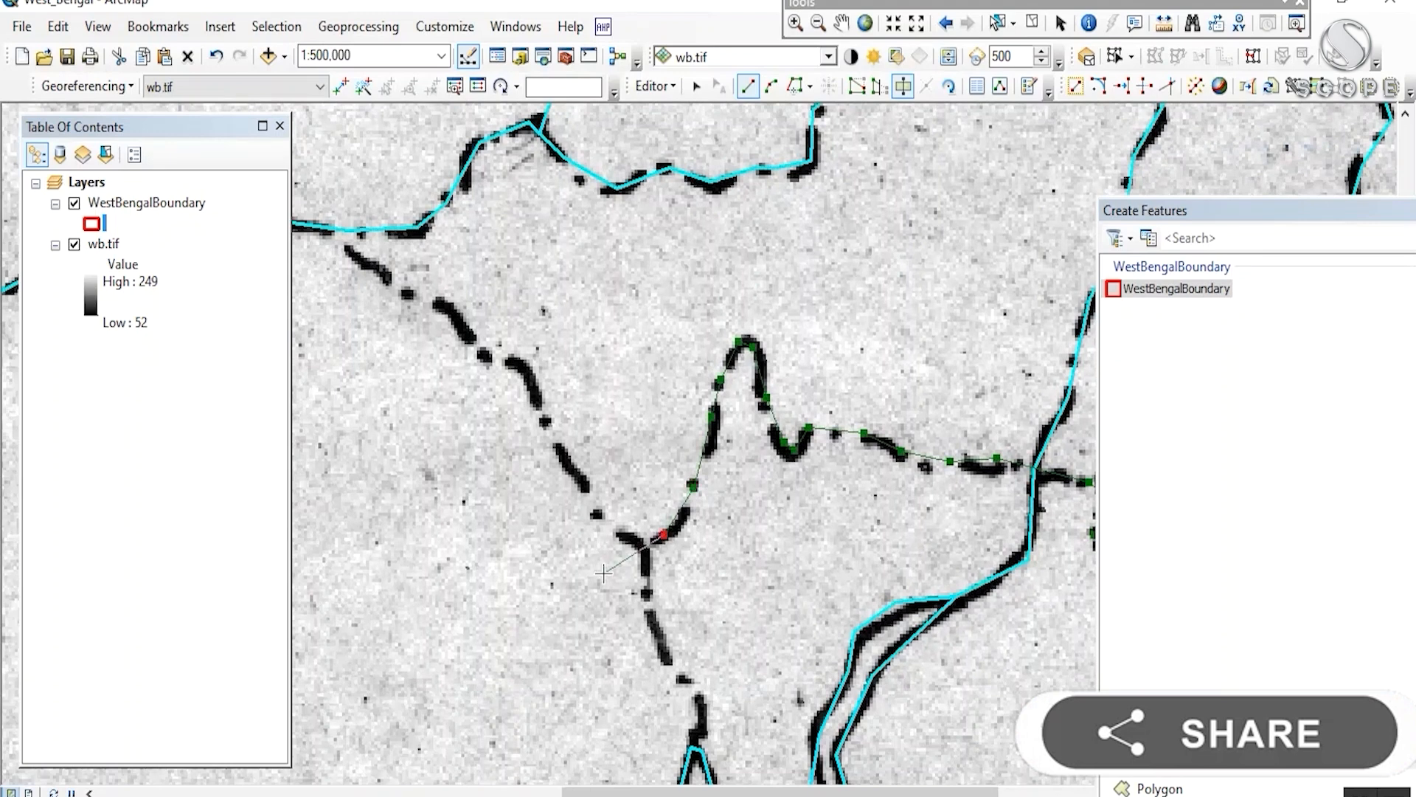
- Start a new part at the finished east-west cut and trace the dashed line southeast toward the loop line's junction
left_click(483, 258)
mouse_move(580, 496)
left_mouse_down()
mouse_move(768, 588)
mouse_move(737, 531)
mouse_move(502, 272)
left_mouse_up()
left_click(548, 354)
left_click(618, 391)
left_click(646, 405)
left_click(670, 435)
left_click(687, 453)
left_click(717, 454)
left_click(731, 521)
- Trace through the junction south toward the tip of the river inlet, and finish the sketch to cut the polygons
left_click(544, 332)
left_click(560, 356)
left_click(590, 384)
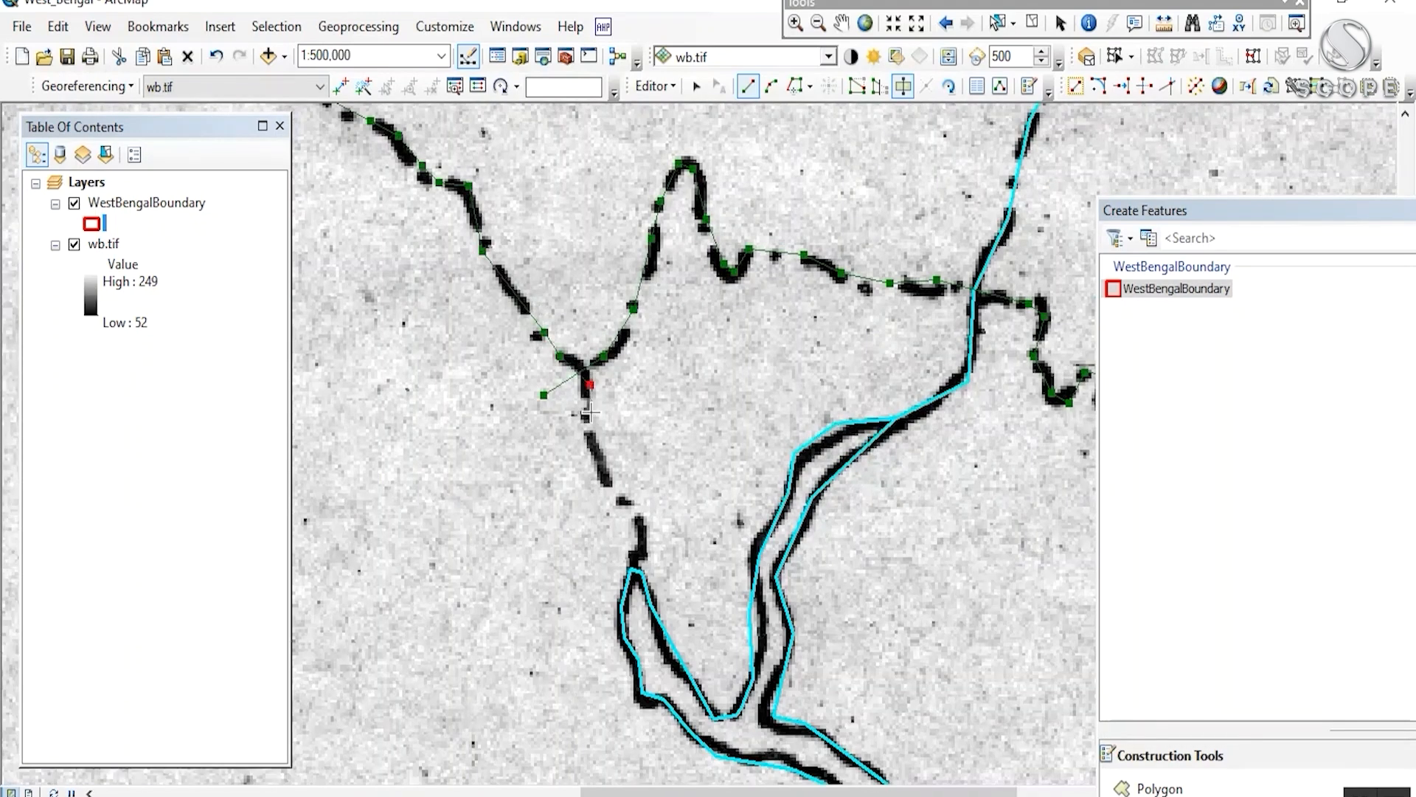
double_click(631, 506)
scroll(695, 149, "down", 5)
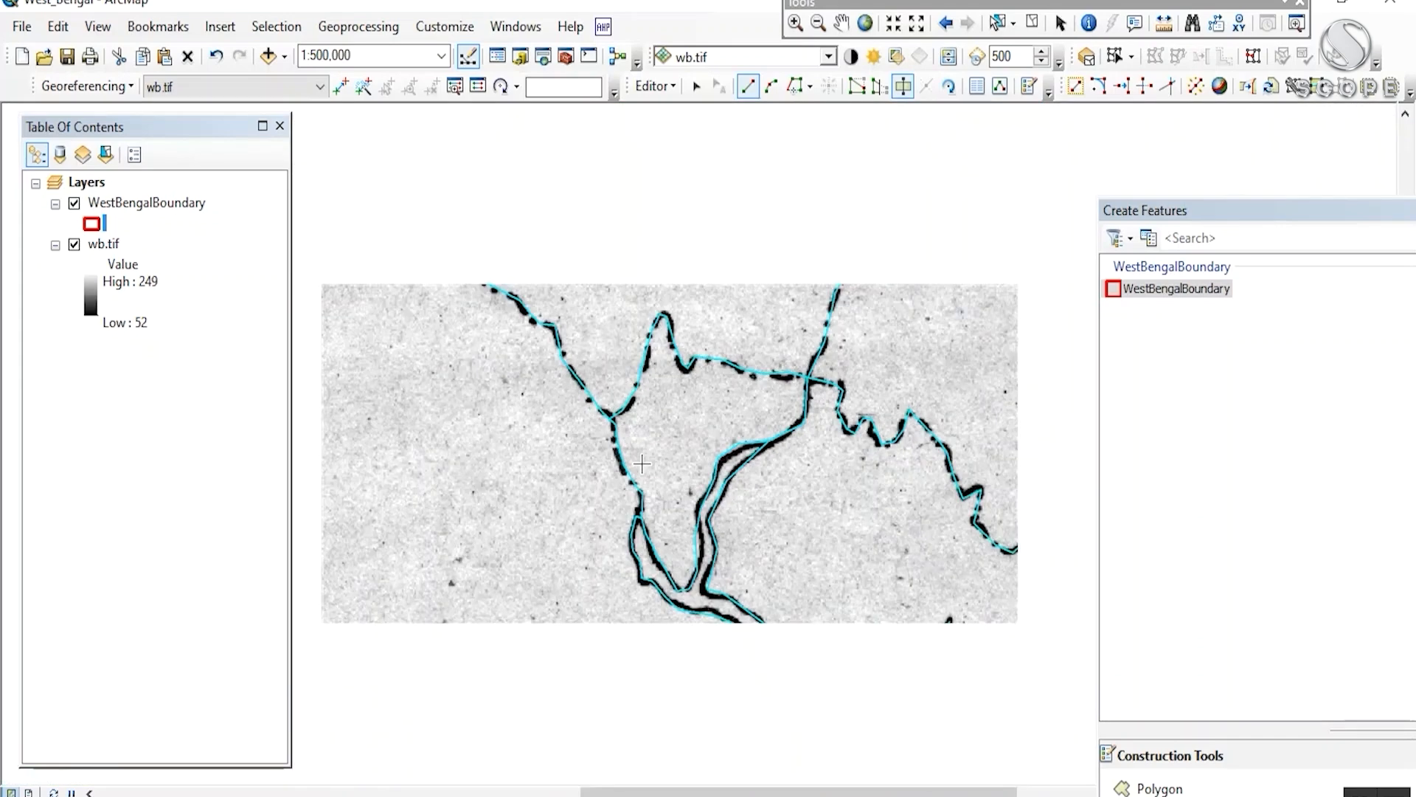
- Switch to the Edit tool, clear the selection and examine the district splits from the northern districts to the southern delta
left_click(696, 86)
left_click(784, 325)
left_click_drag(799, 259, 776, 623)
left_click_drag(781, 552, 877, 546)
scroll(835, 403, "up", 2)
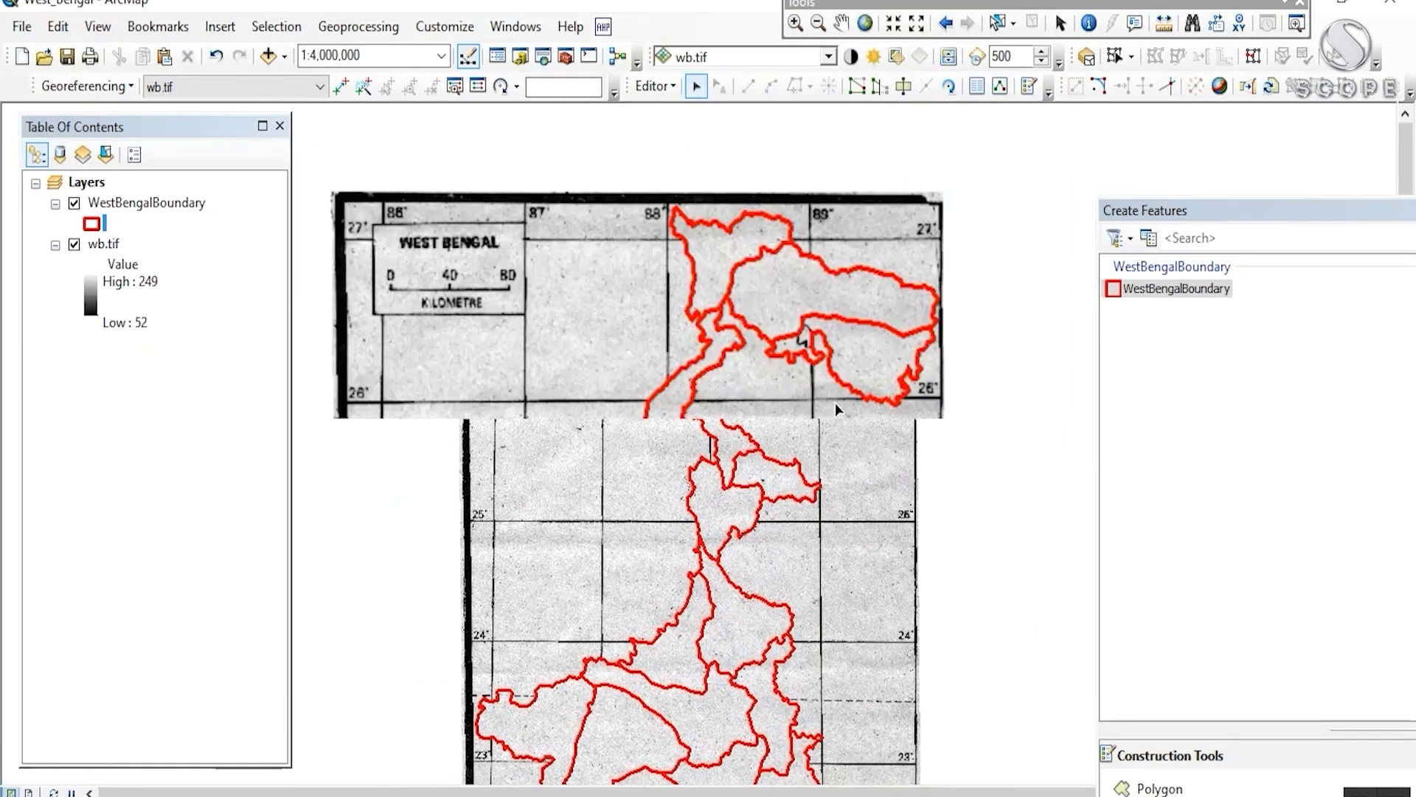
scroll(818, 425, "down", 2)
left_click_drag(675, 712, 674, 345)
scroll(787, 463, "up", 4)
left_click_drag(766, 513, 800, 419)
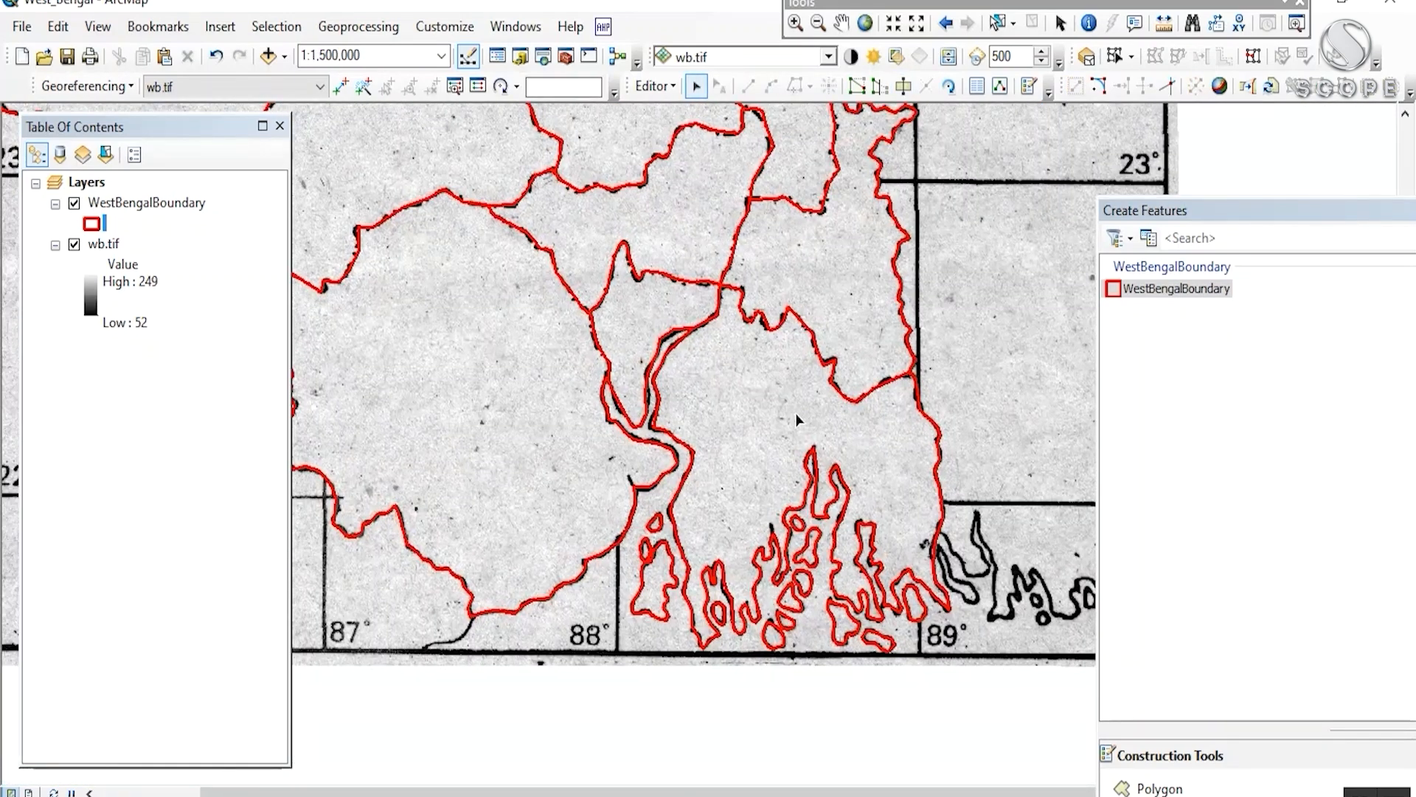
- Check the southern and central district polygons by selecting them individually and reviewing the boundaries across the state
left_click(796, 415)
left_click(749, 687)
scroll(748, 664, "down", 2)
left_click_drag(745, 661, 682, 627)
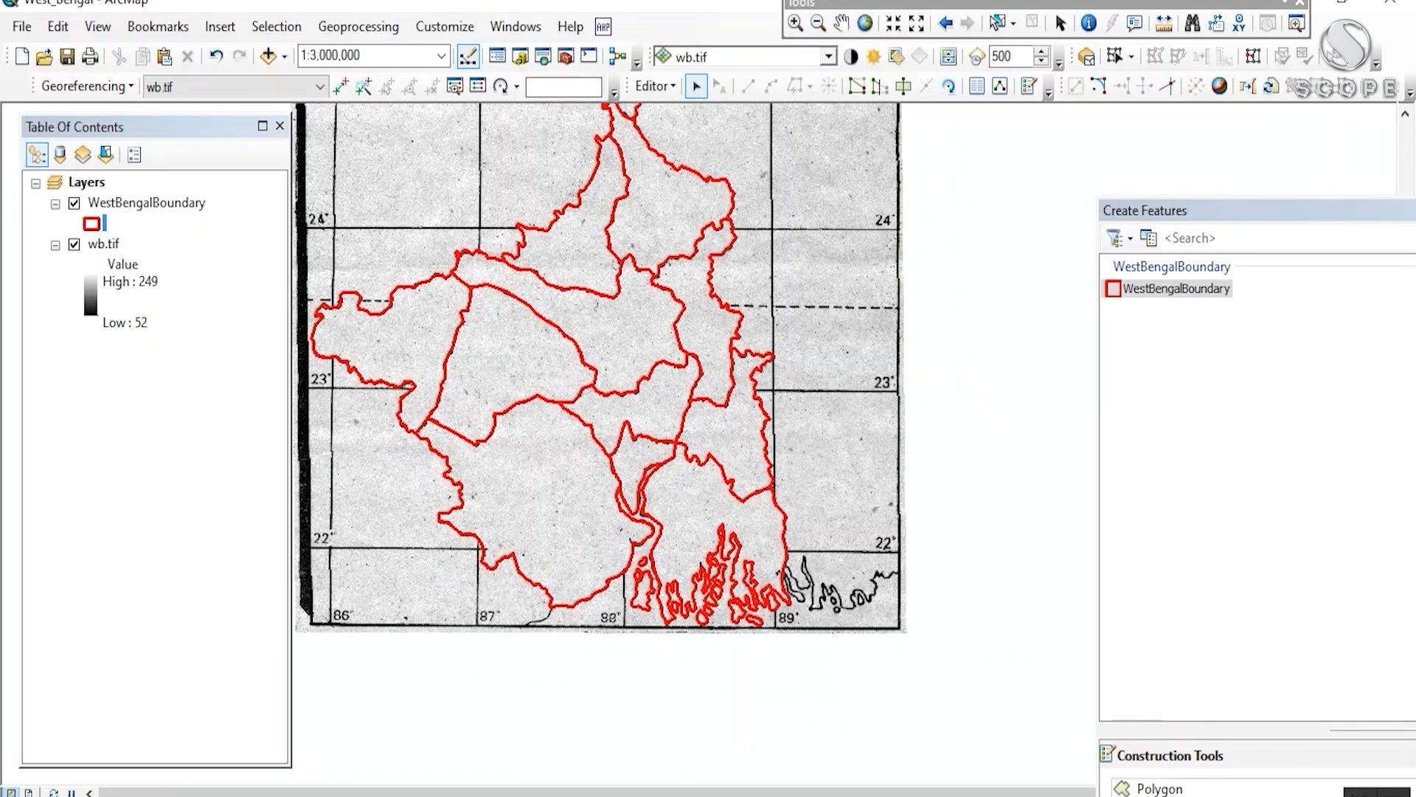
left_click_drag(759, 434, 808, 633)
left_click_drag(800, 533, 763, 317)
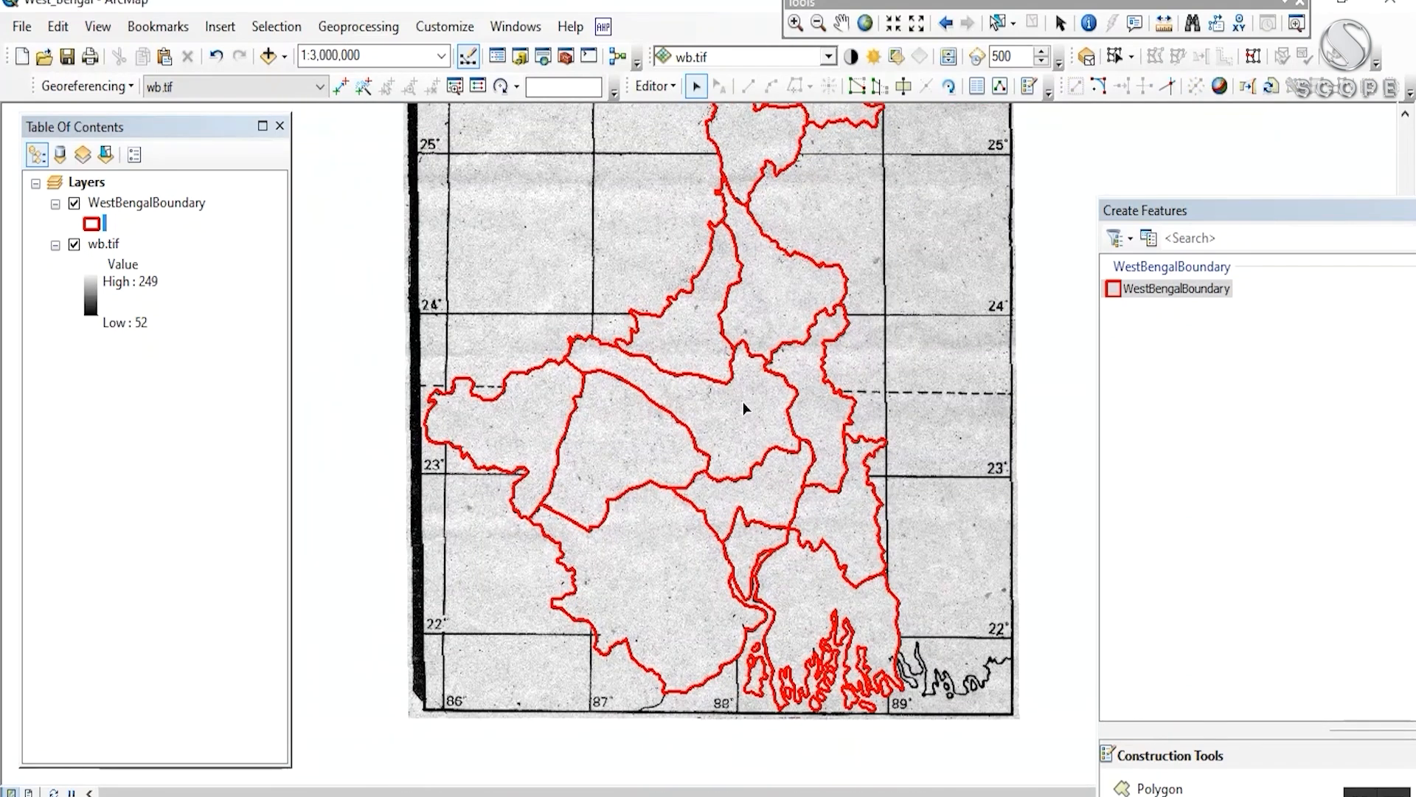
left_click(744, 408)
left_click(703, 316)
- Check the eastern delta islands near 89° by selecting them individually
scroll(792, 497, "down", 5)
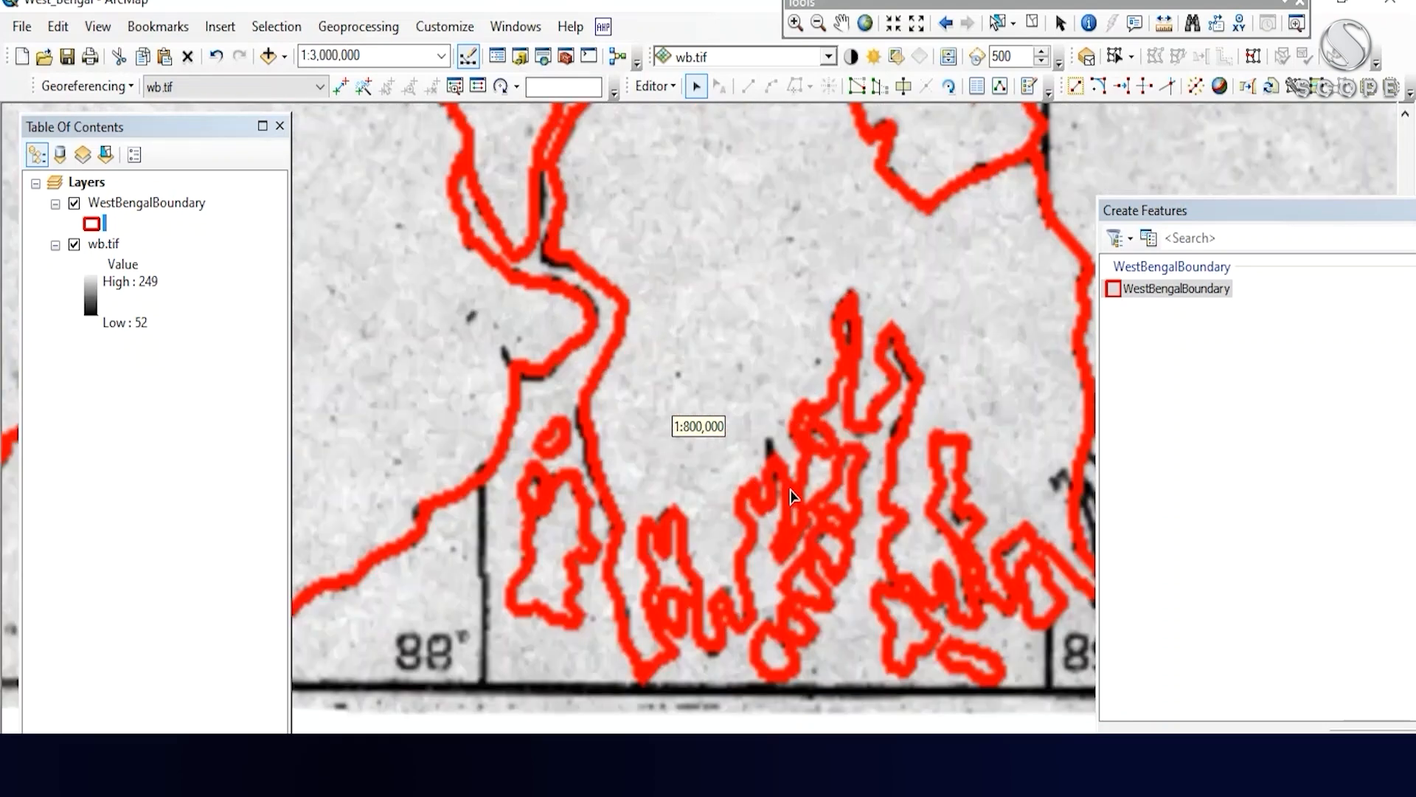
left_click(909, 627)
left_click(976, 656)
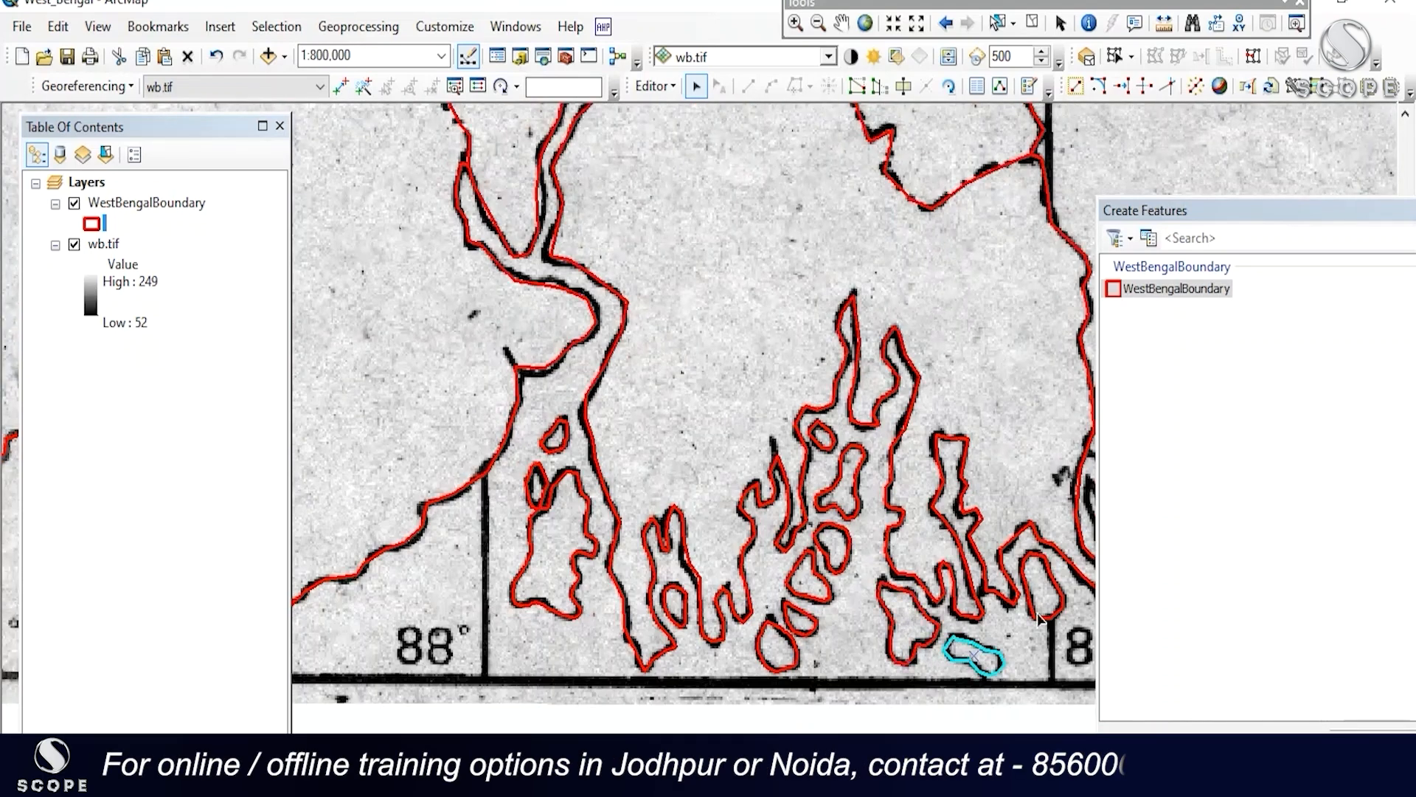
left_click(1040, 599)
- Select the southeastern delta district polygon and add the western islands near 88° to the selection
left_click(926, 315)
left_click_drag(751, 394, 714, 253)
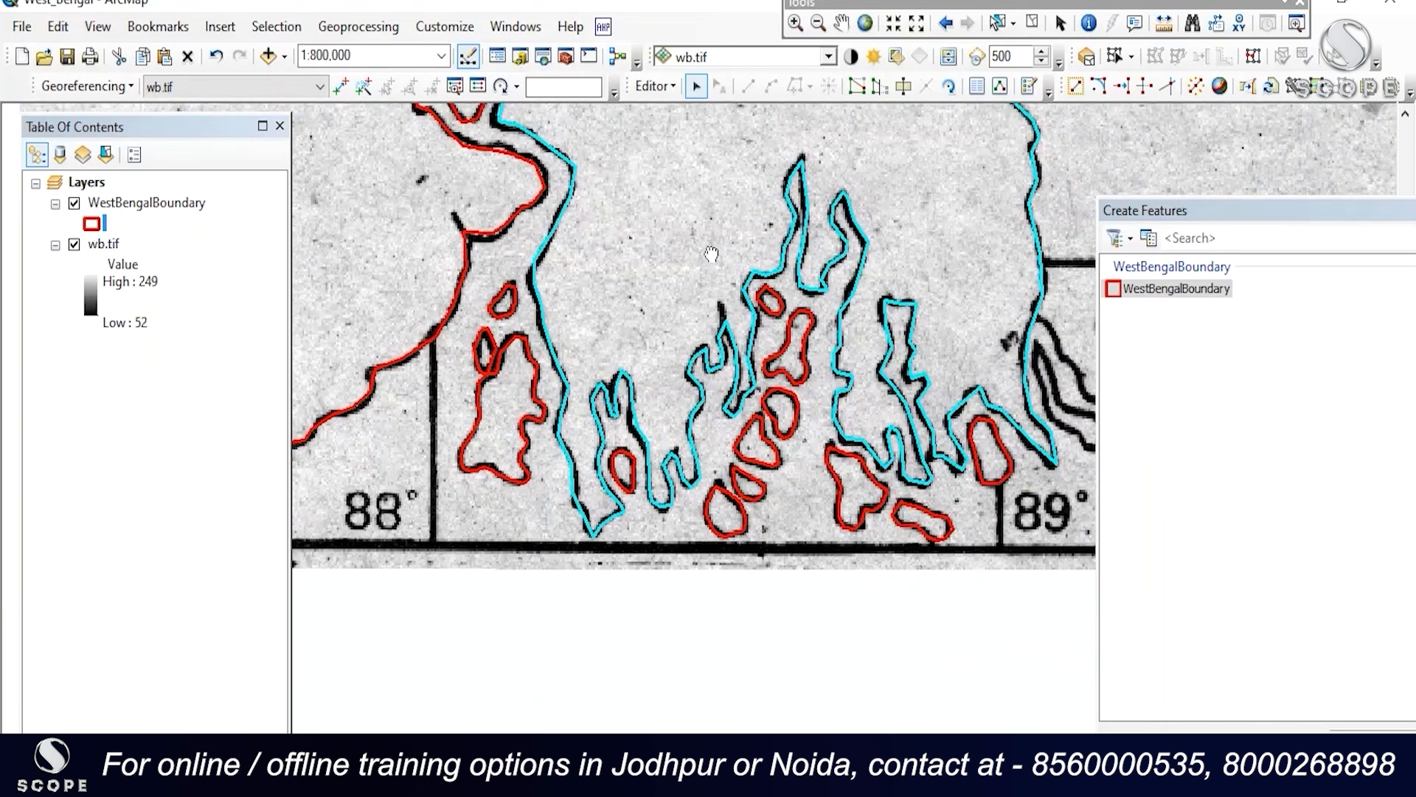
left_click(502, 304, "shift")
left_click(485, 352, "shift")
left_click(498, 402, "shift")
left_click(630, 472, "shift")
left_click(709, 507, "shift")
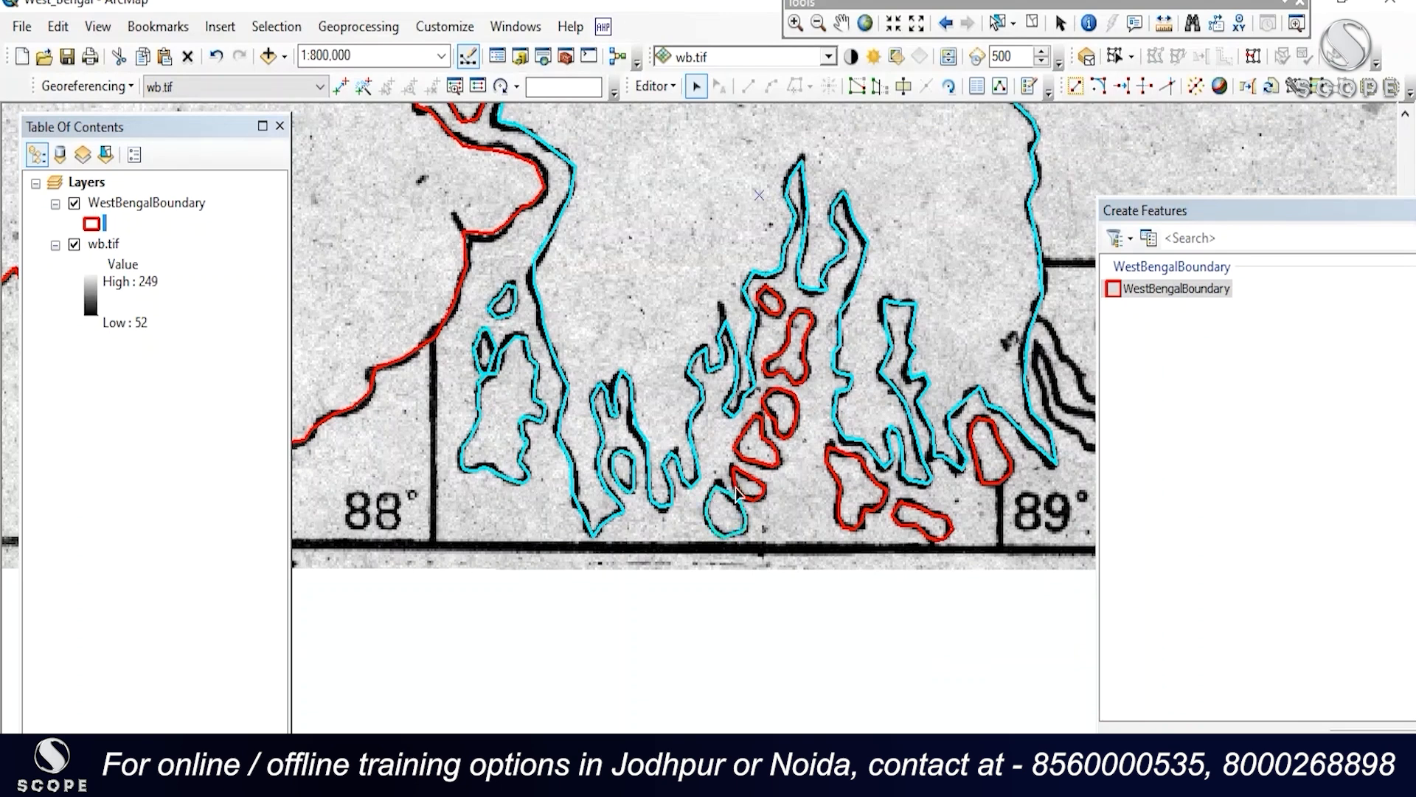
- Add the remaining central and eastern delta islands to the selection
left_click(756, 450, "shift")
left_click(780, 421, "shift")
left_click(790, 347, "shift")
left_click(769, 299, "shift")
left_click(988, 442, "shift")
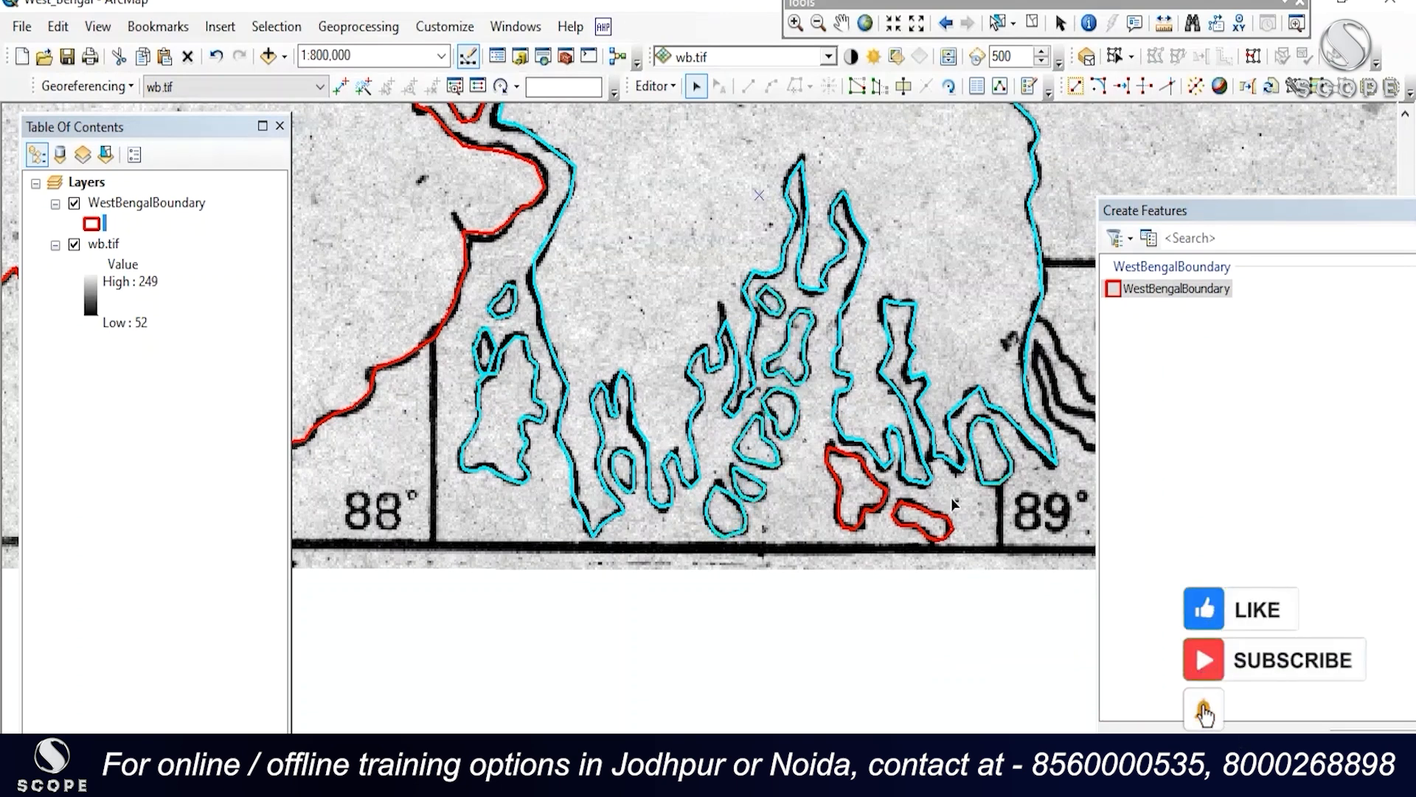
left_click(915, 519, "shift")
left_click(856, 483, "shift")
- Merge the selected delta district and its islands into feature 2 (WestBengalBoundary)
left_click_drag(894, 306, 694, 509)
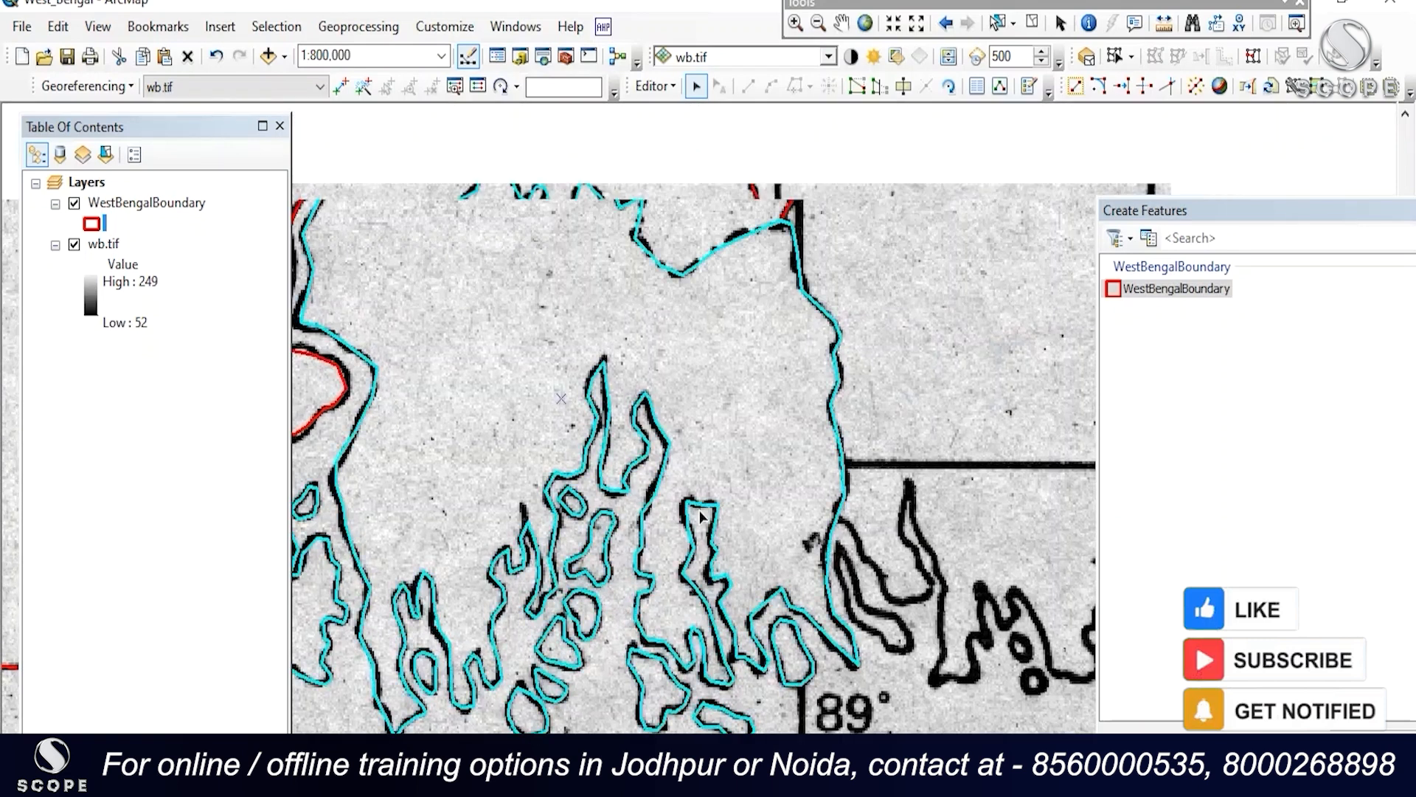
scroll(694, 508, "down", 2)
left_click(654, 85)
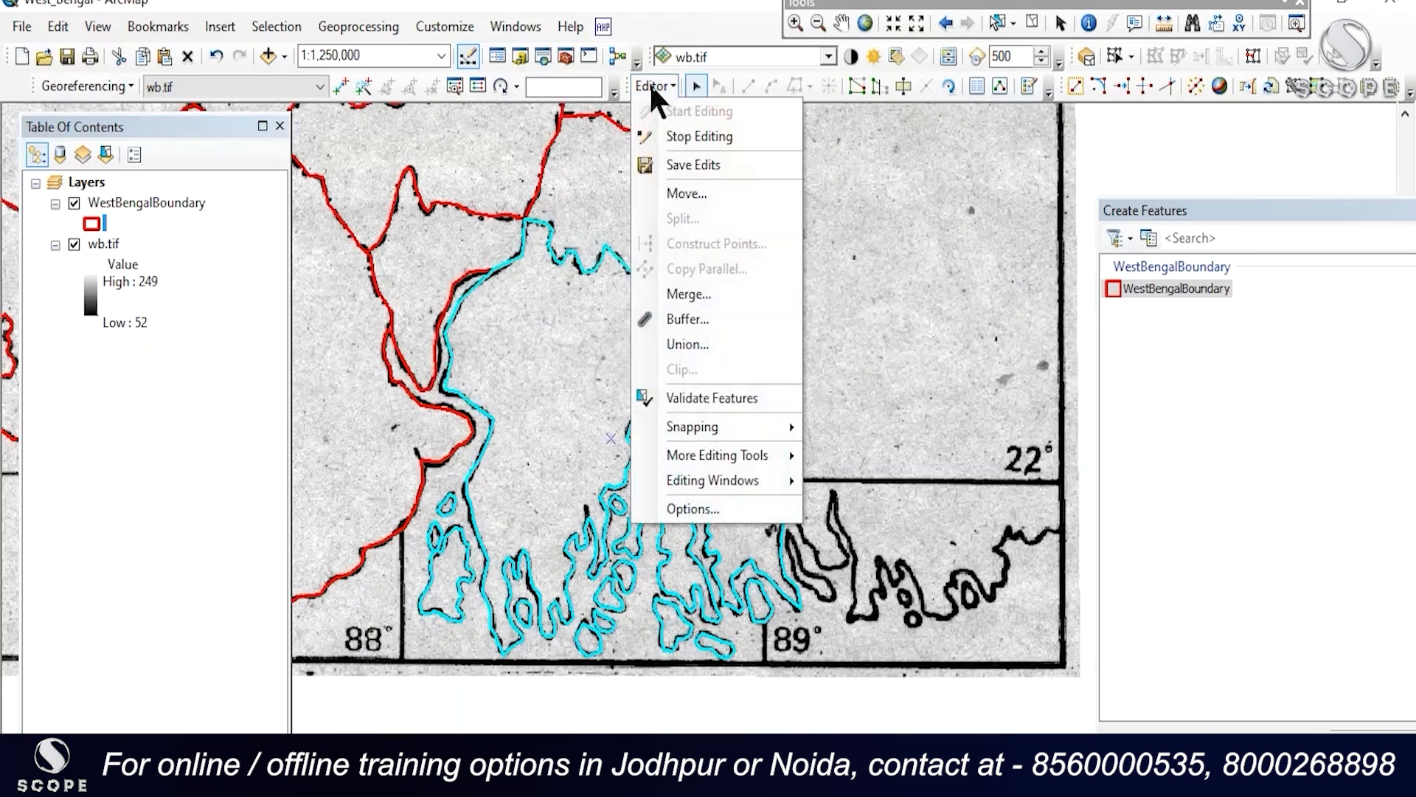
left_click(688, 293)
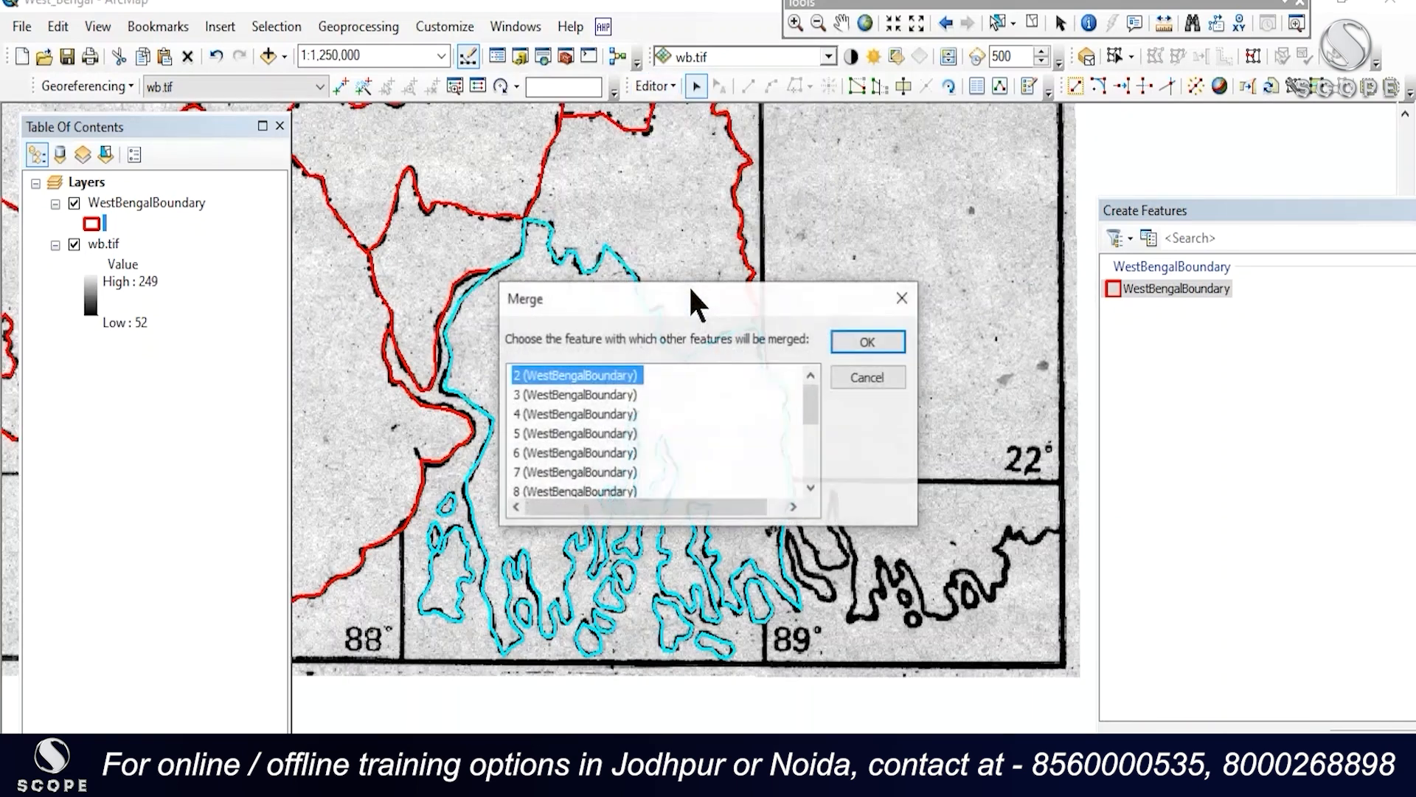
left_click(841, 332)
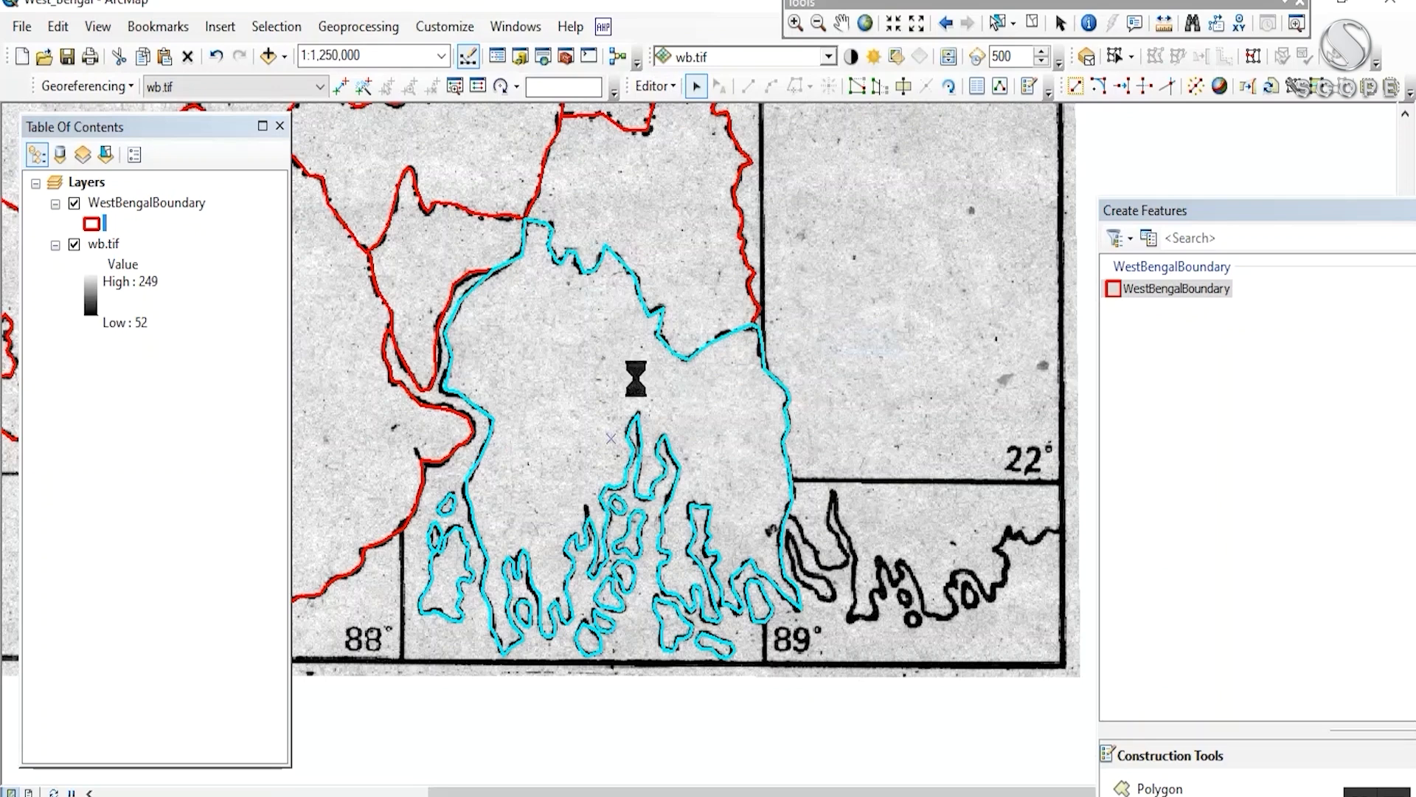
- Examine the merged delta district and the district boundaries across the whole state, leaving no district selected
left_click_drag(591, 367, 688, 450)
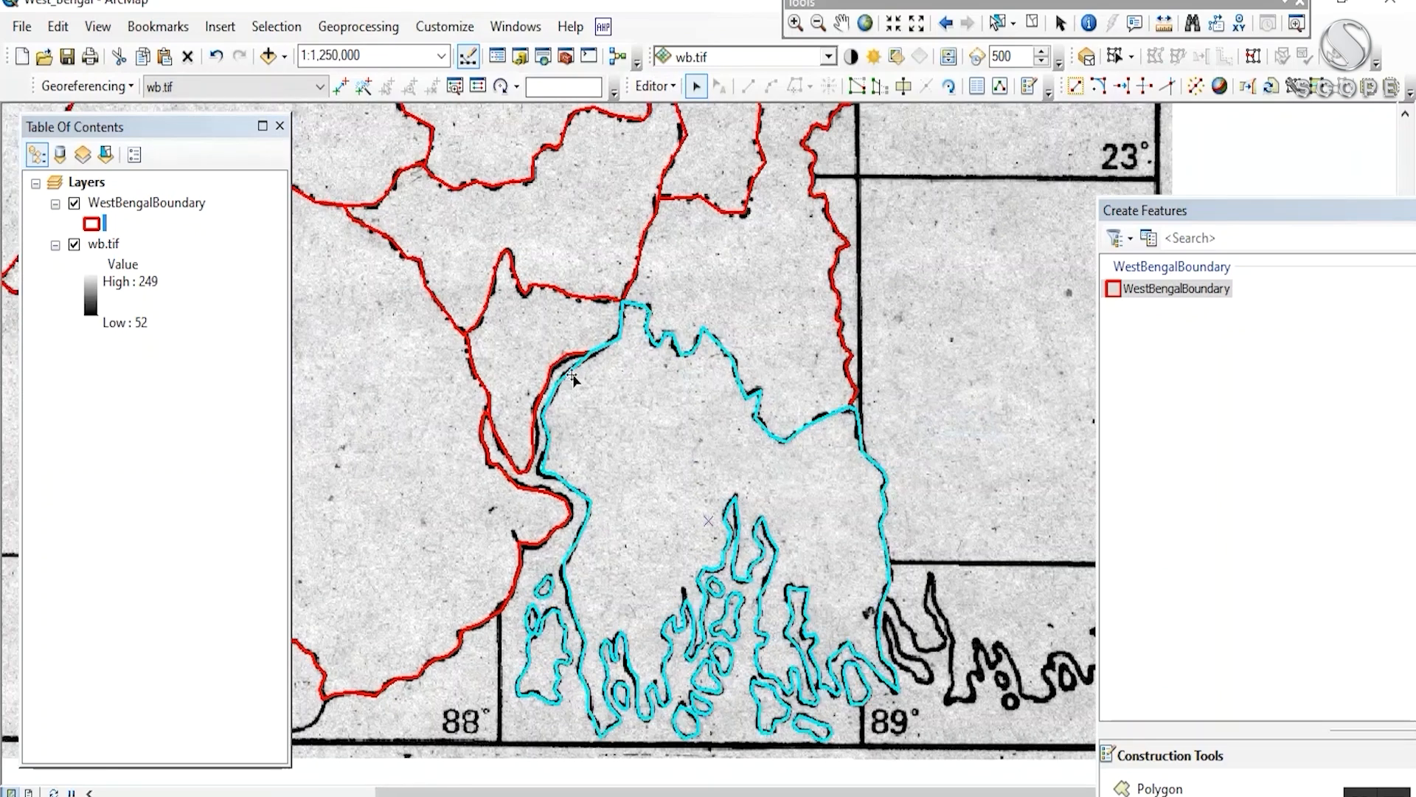
scroll(749, 597, "up", 2)
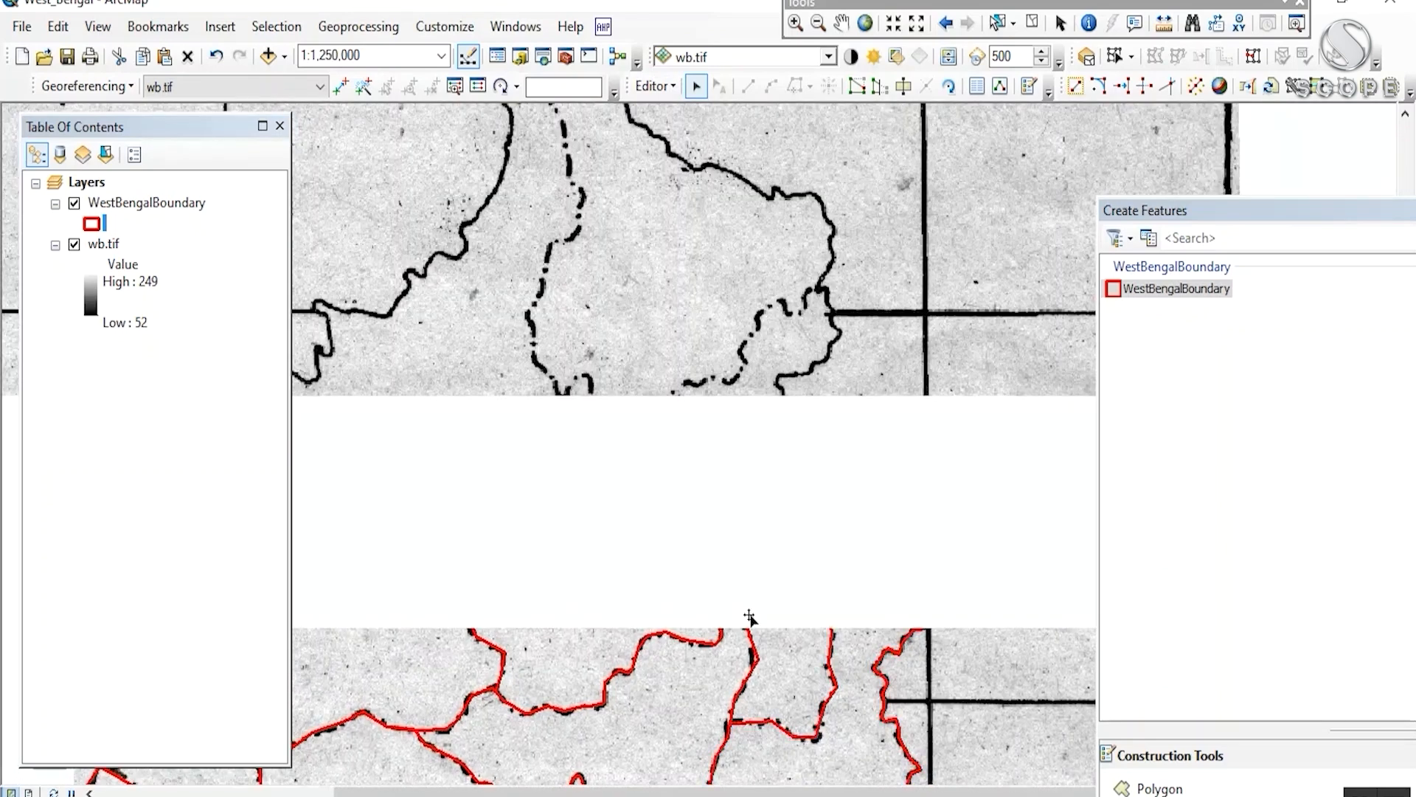
scroll(749, 597, "up", 2)
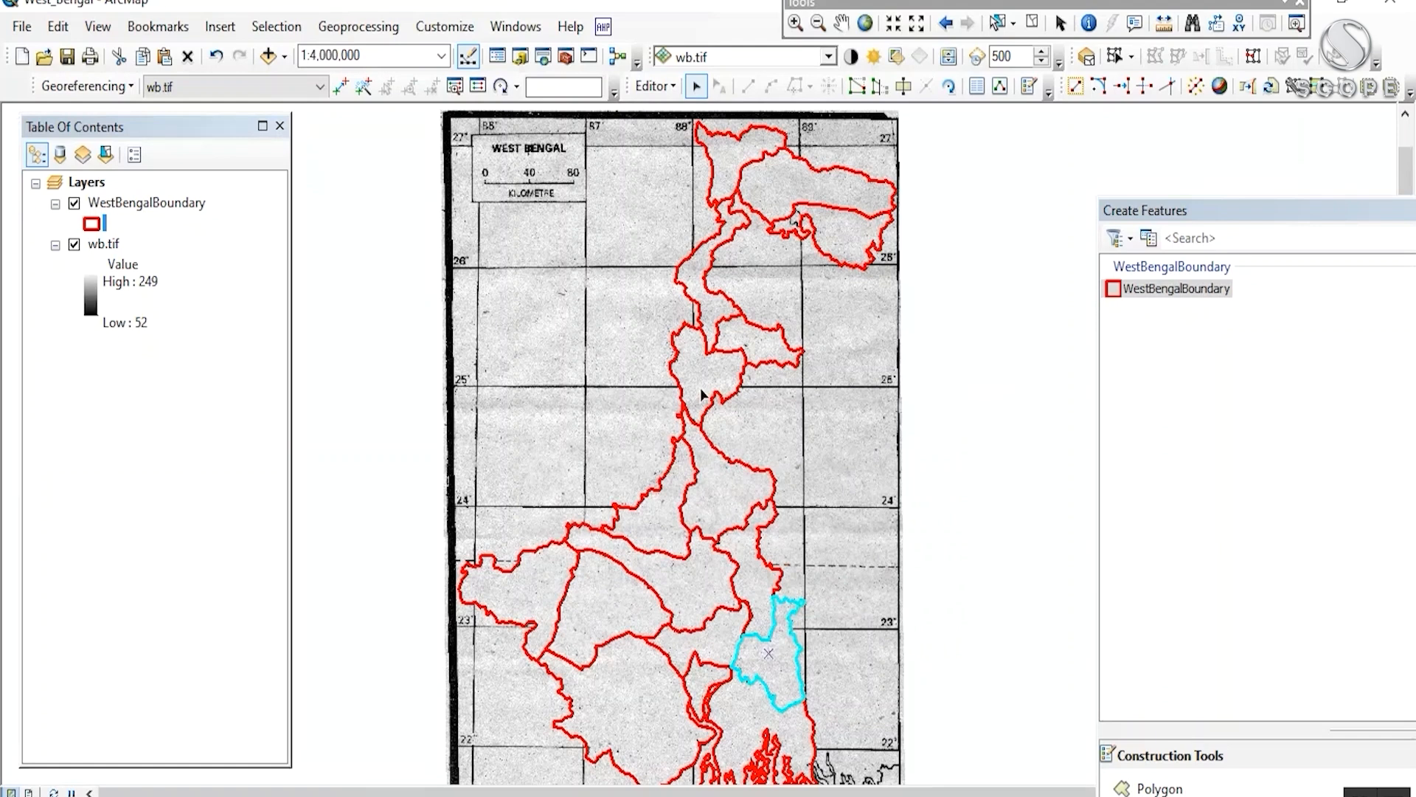
left_click_drag(702, 391, 652, 569)
left_click_drag(513, 394, 585, 250)
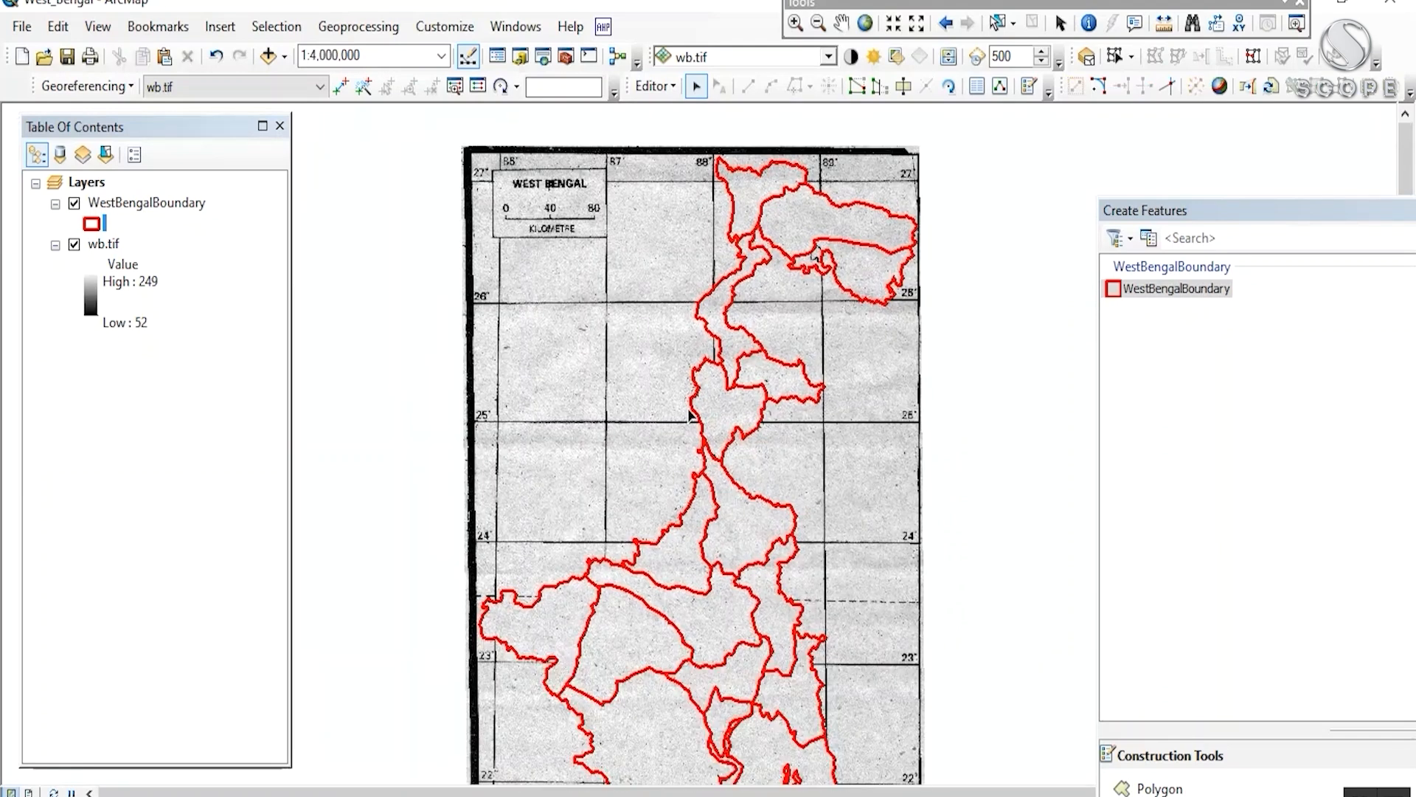
left_click_drag(689, 420, 683, 293)
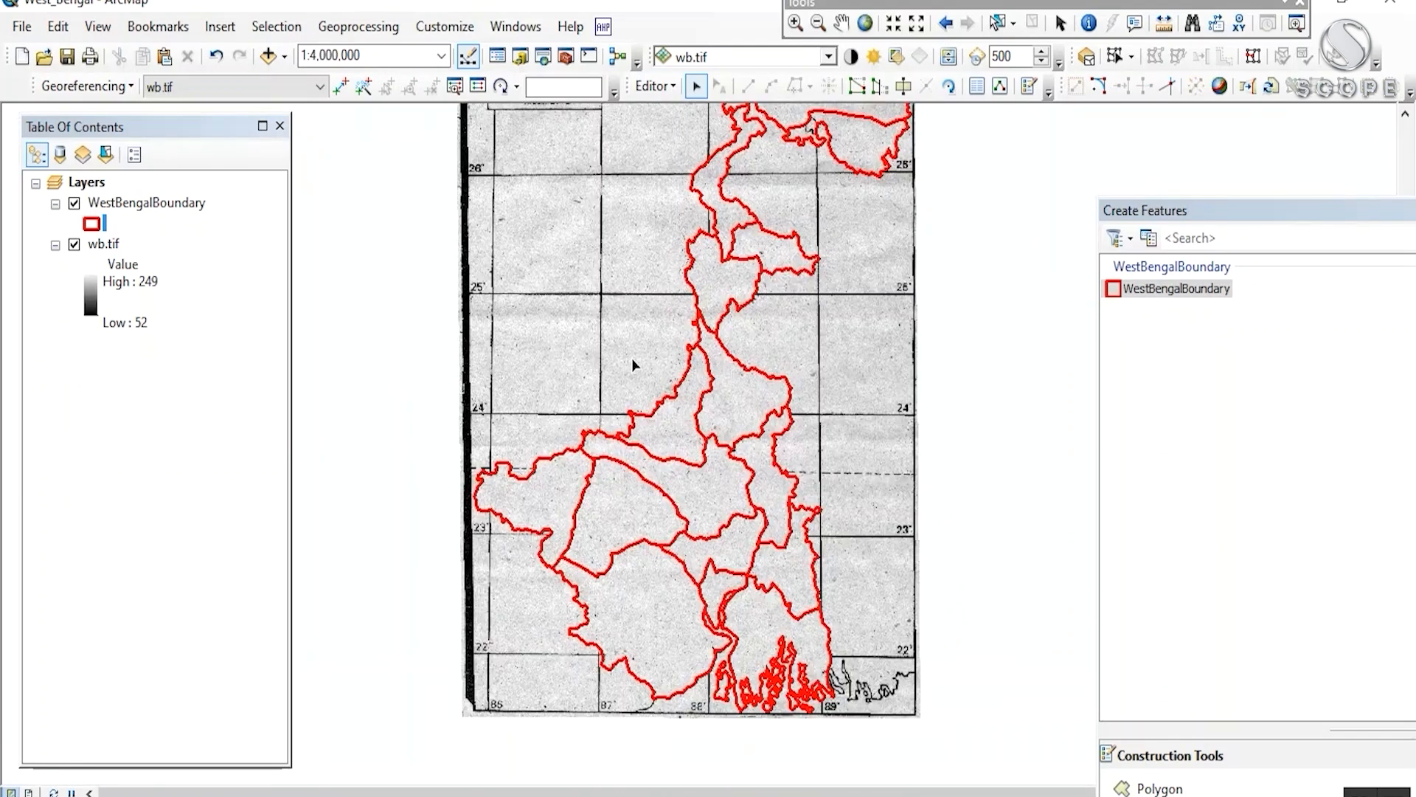
scroll(581, 324, "up", 2)
left_click_drag(621, 304, 601, 237)
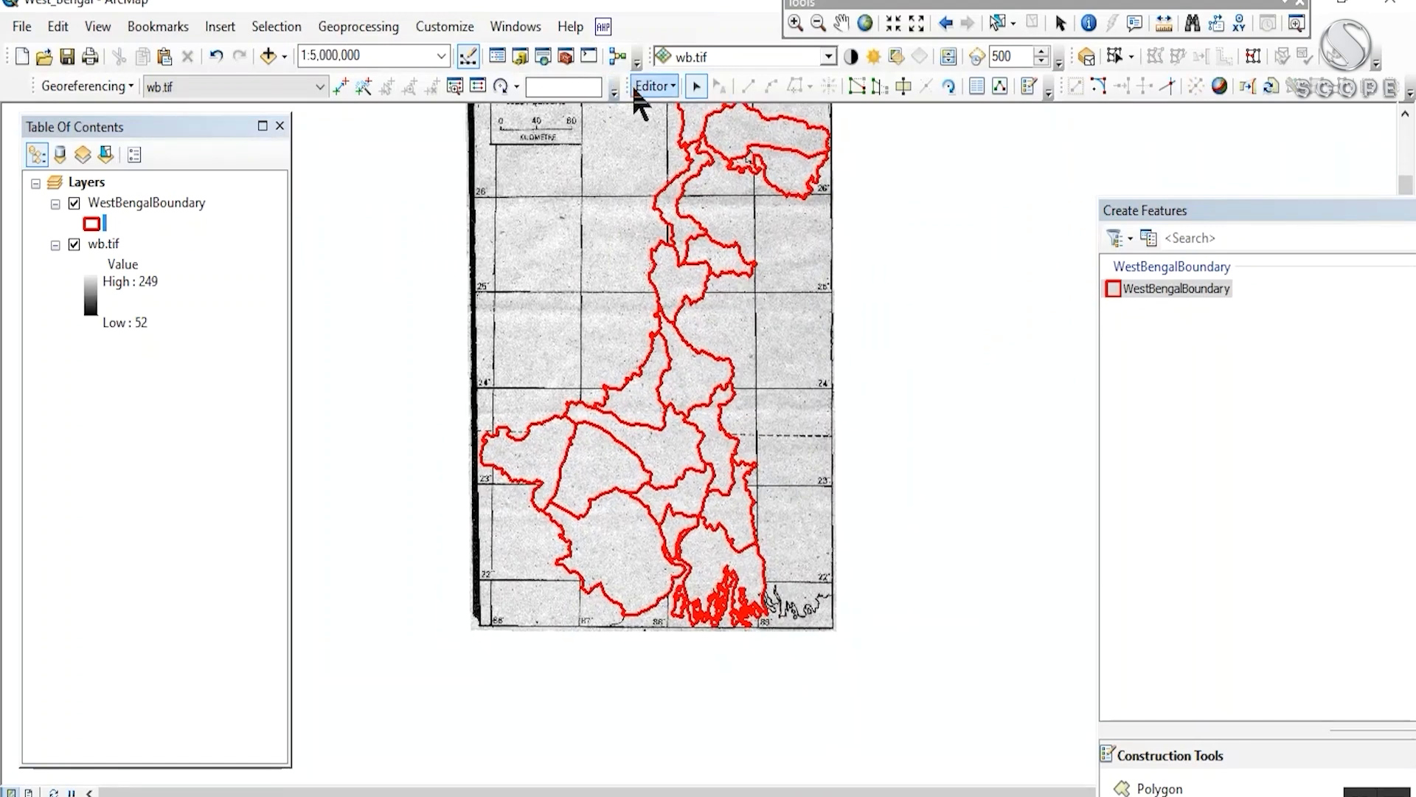
- Stop the edit session and save the edits to the WestBengalBoundary layer
left_click(639, 87)
left_click(673, 136)
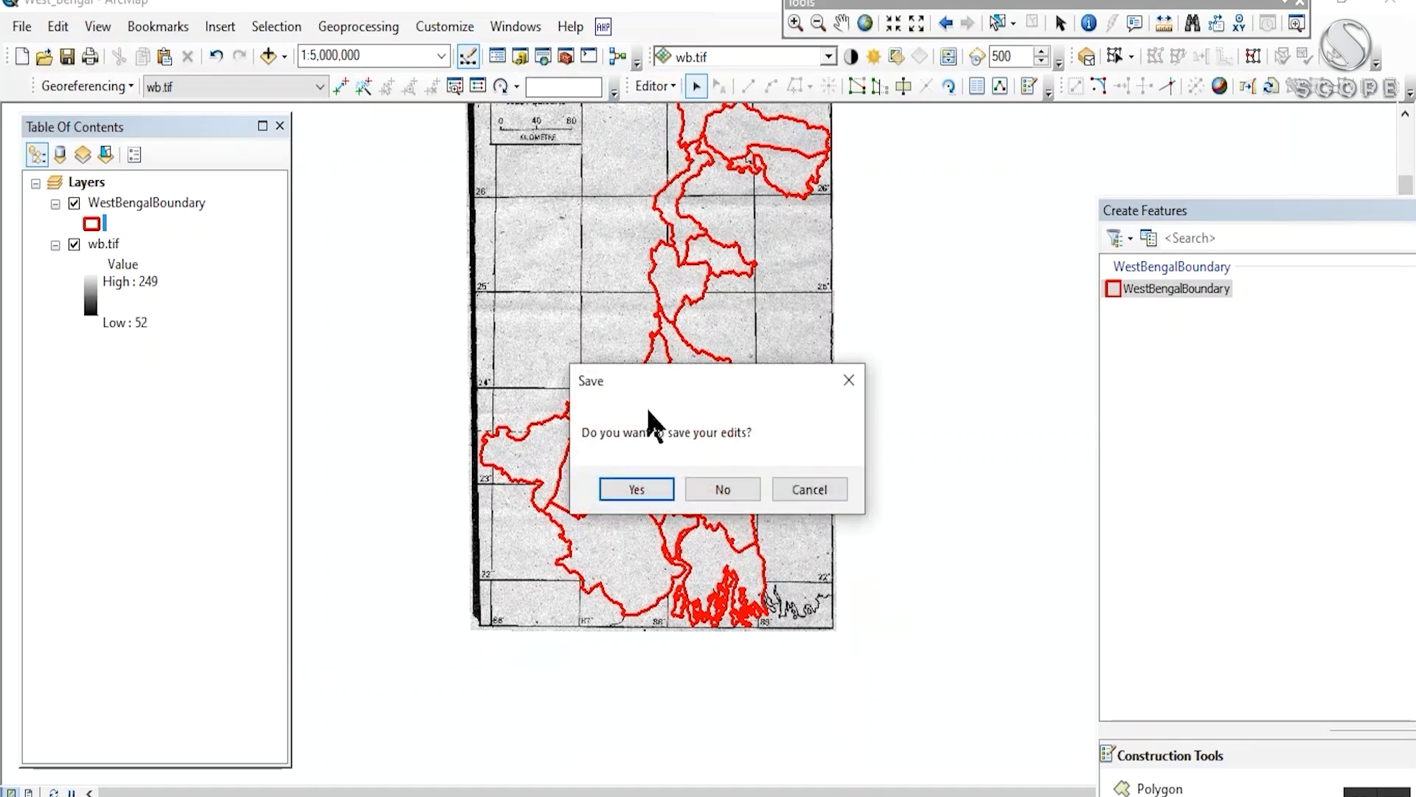
left_click(628, 491)
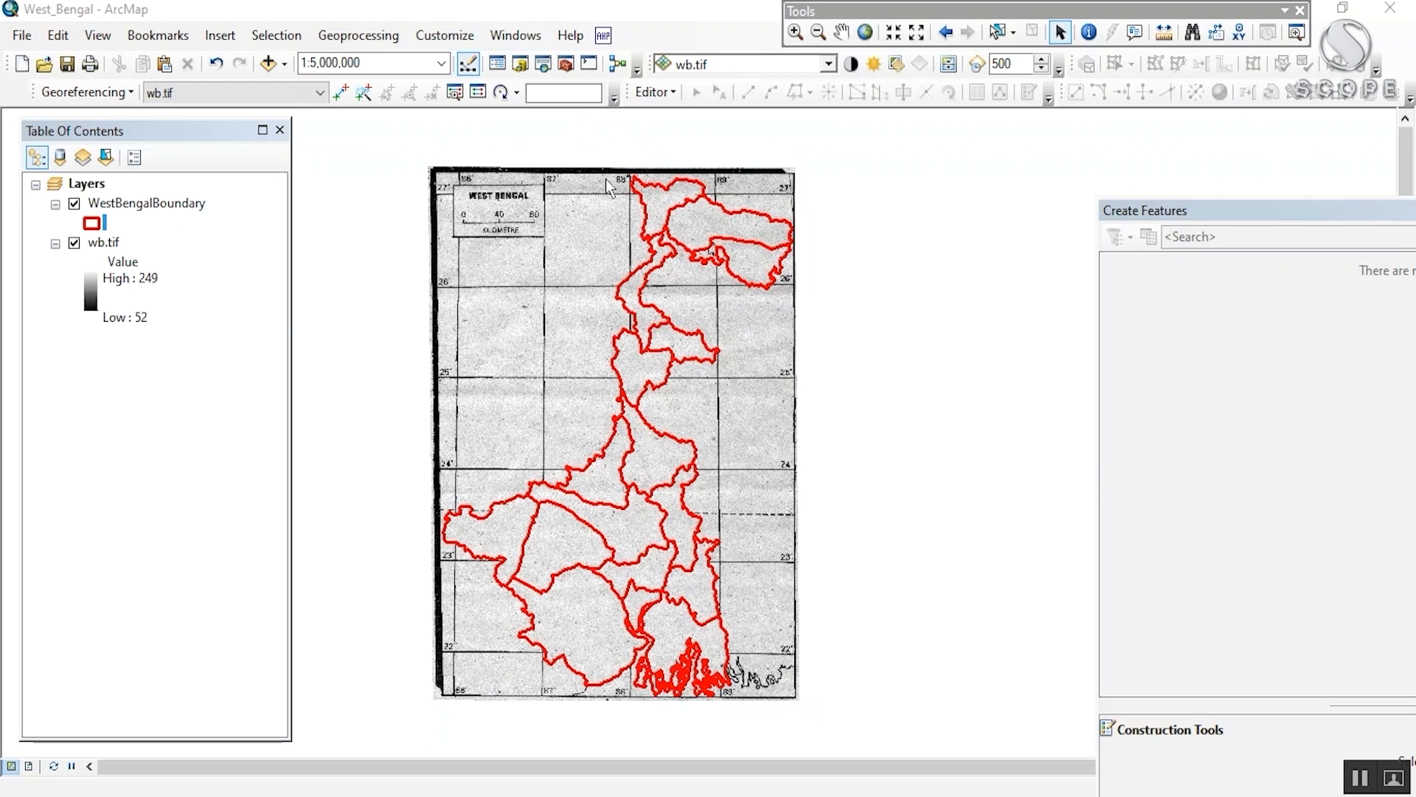
left_click(610, 145)
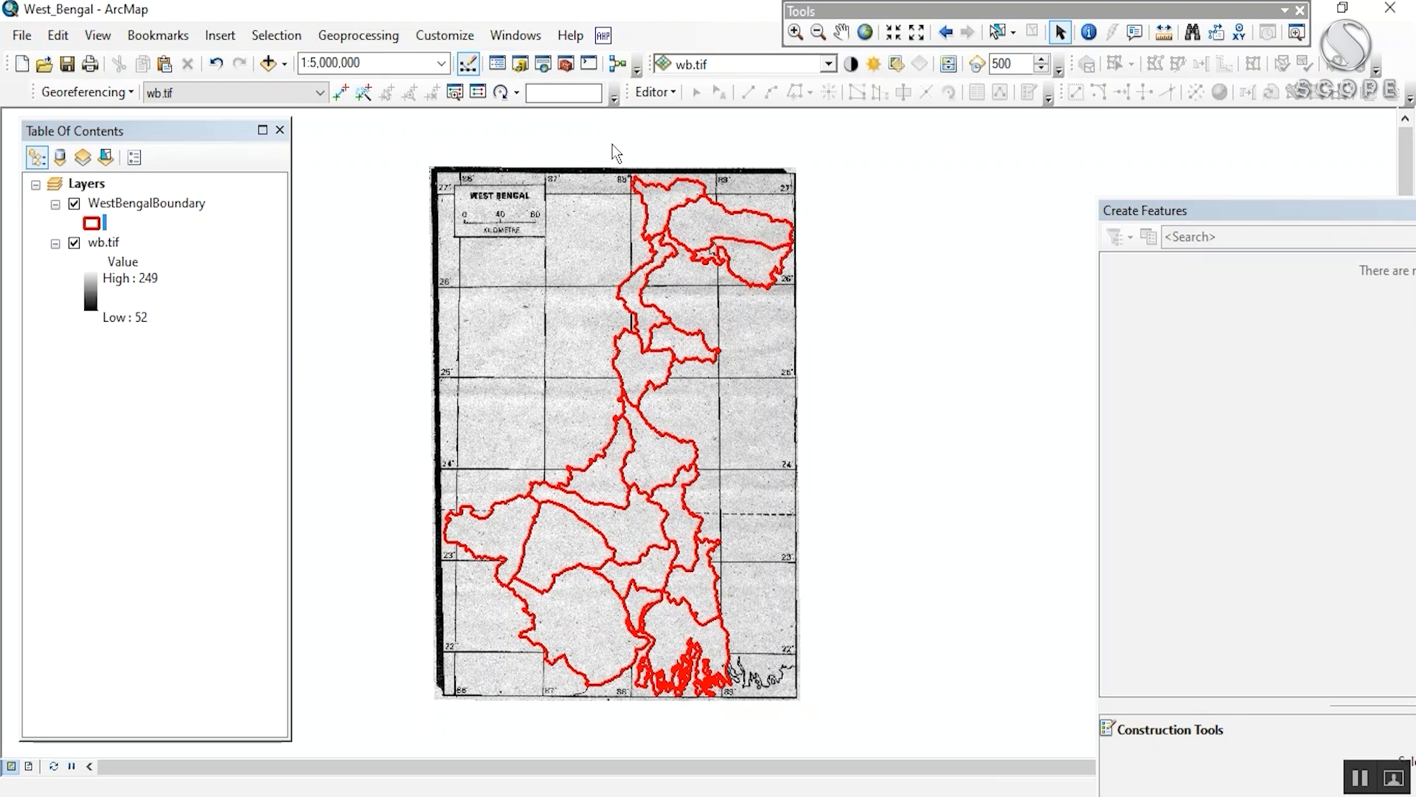
left_click_drag(659, 170, 606, 138)
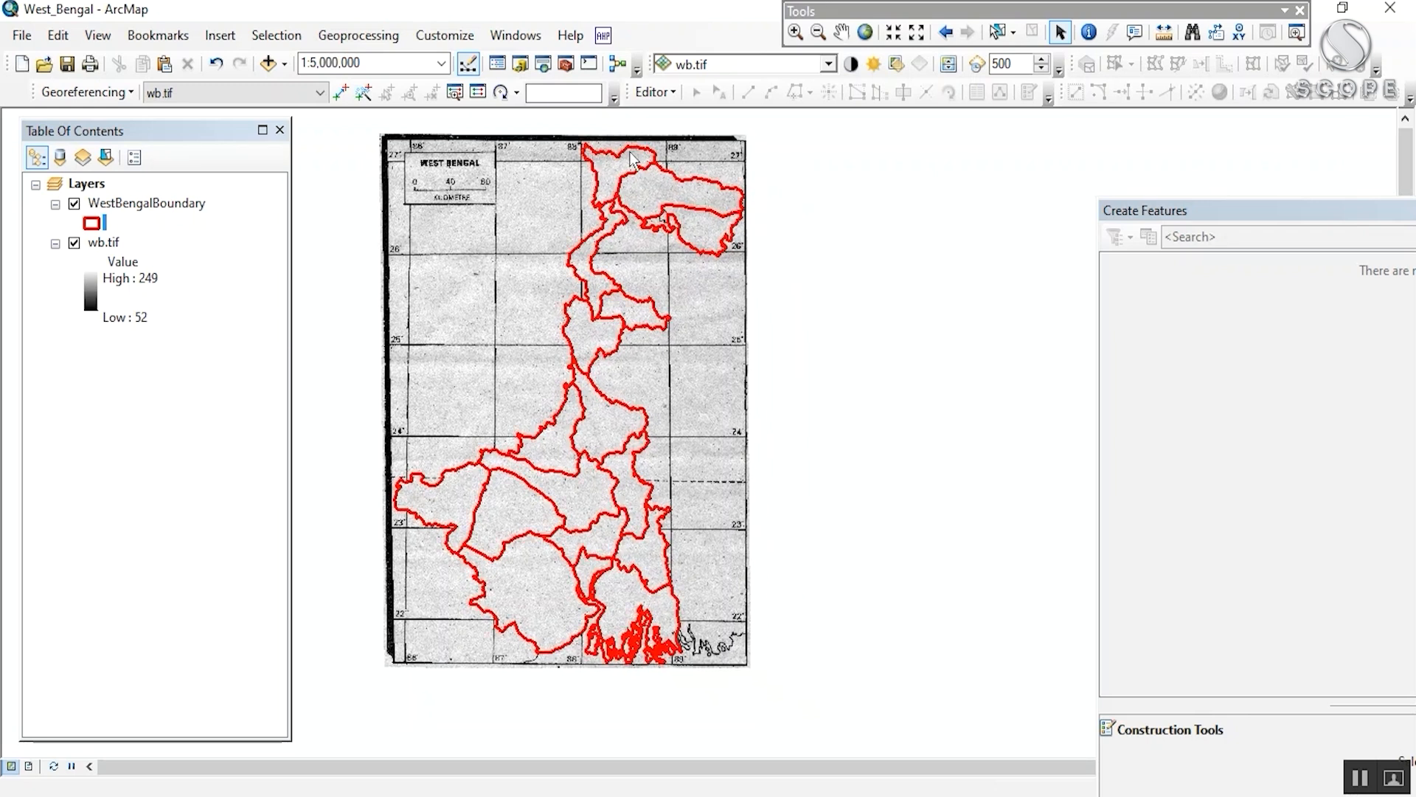
left_click_drag(834, 219, 878, 273)
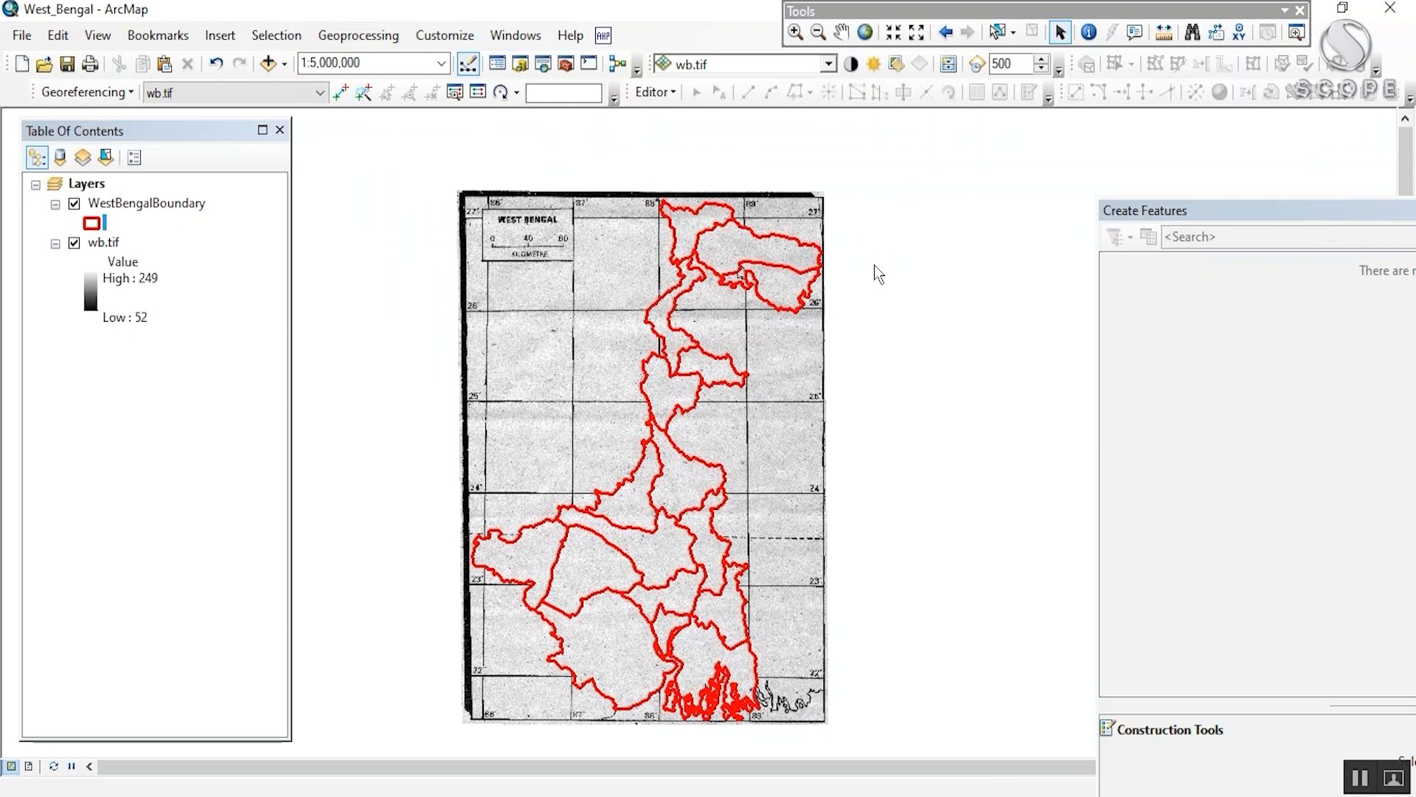
left_click_drag(750, 360, 828, 321)
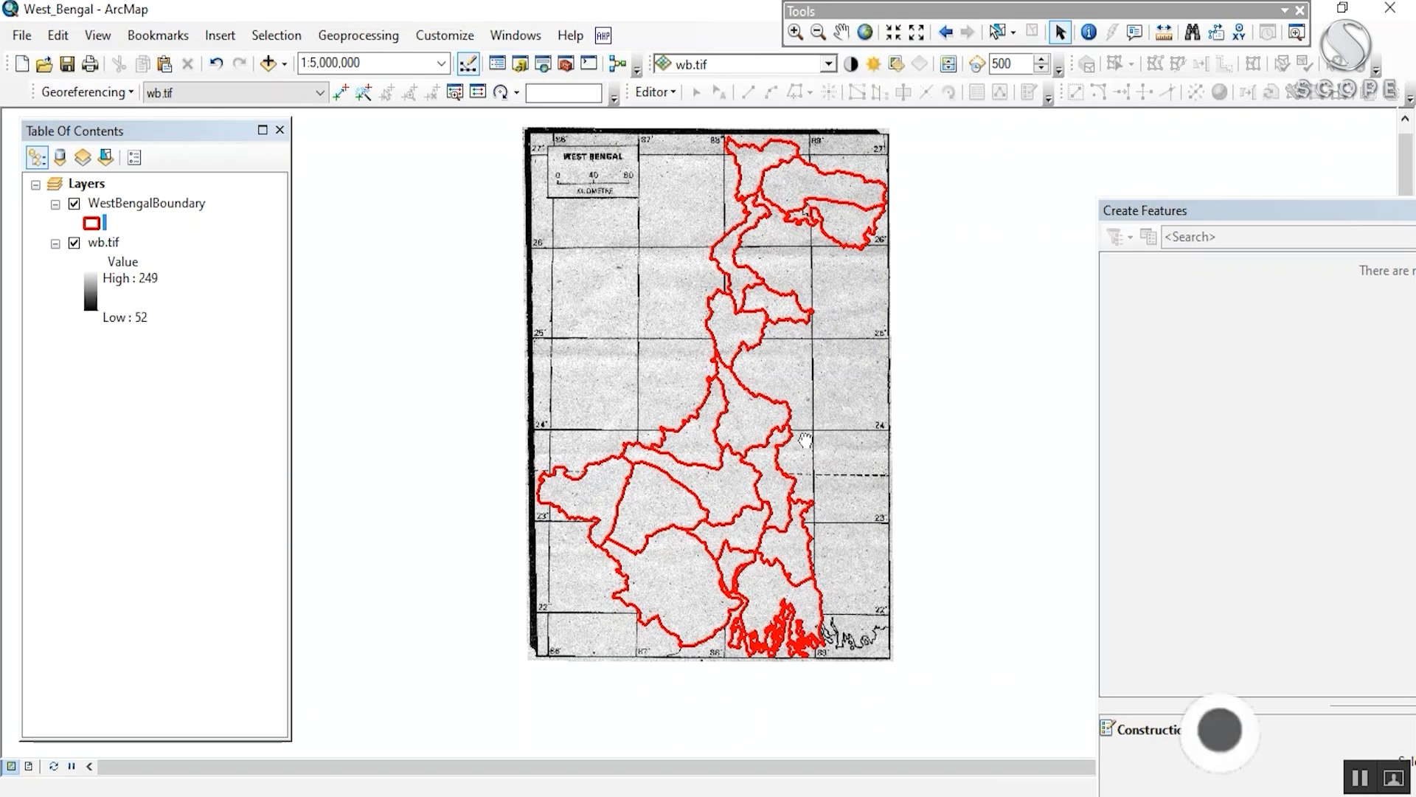
left_click_drag(810, 442, 736, 426)
left_click_drag(751, 366, 802, 445)
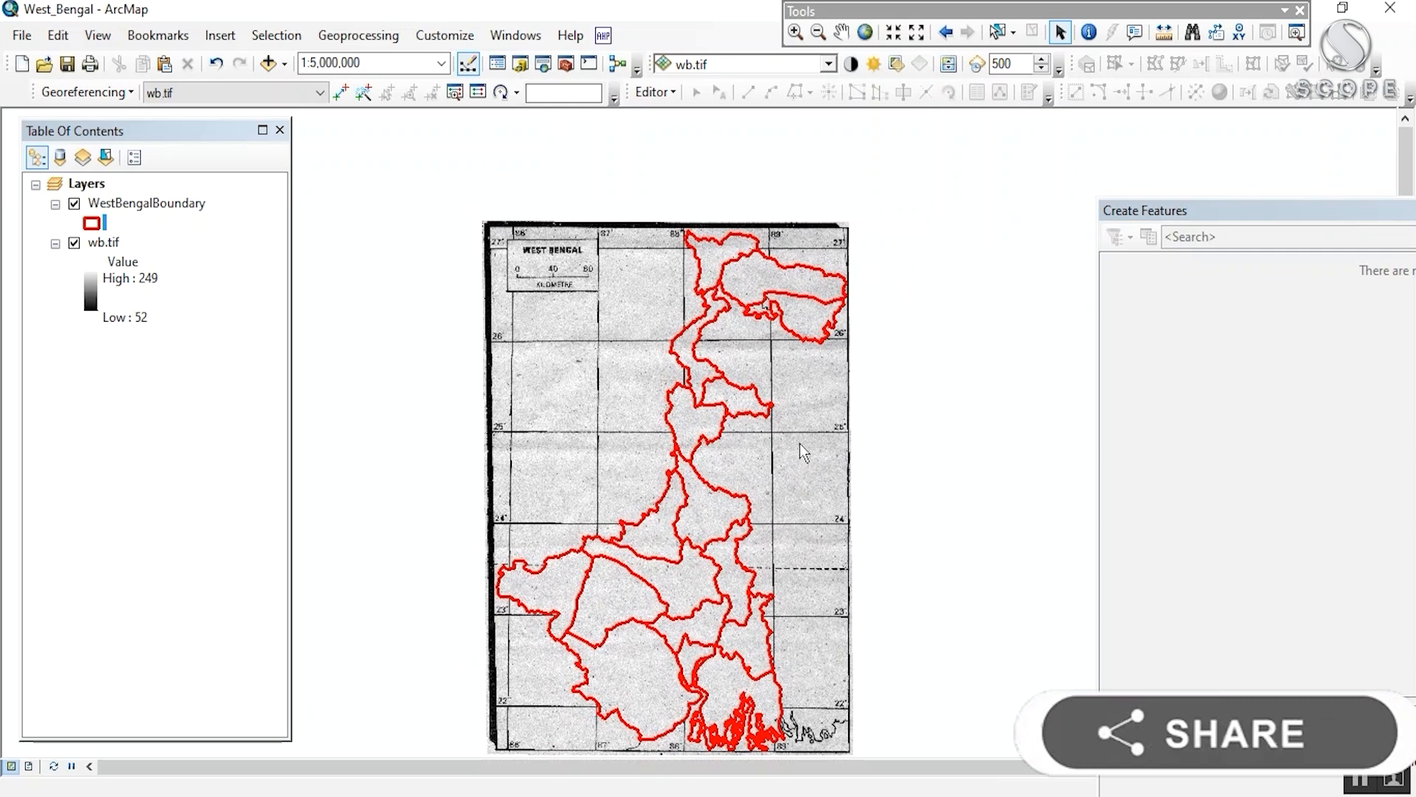